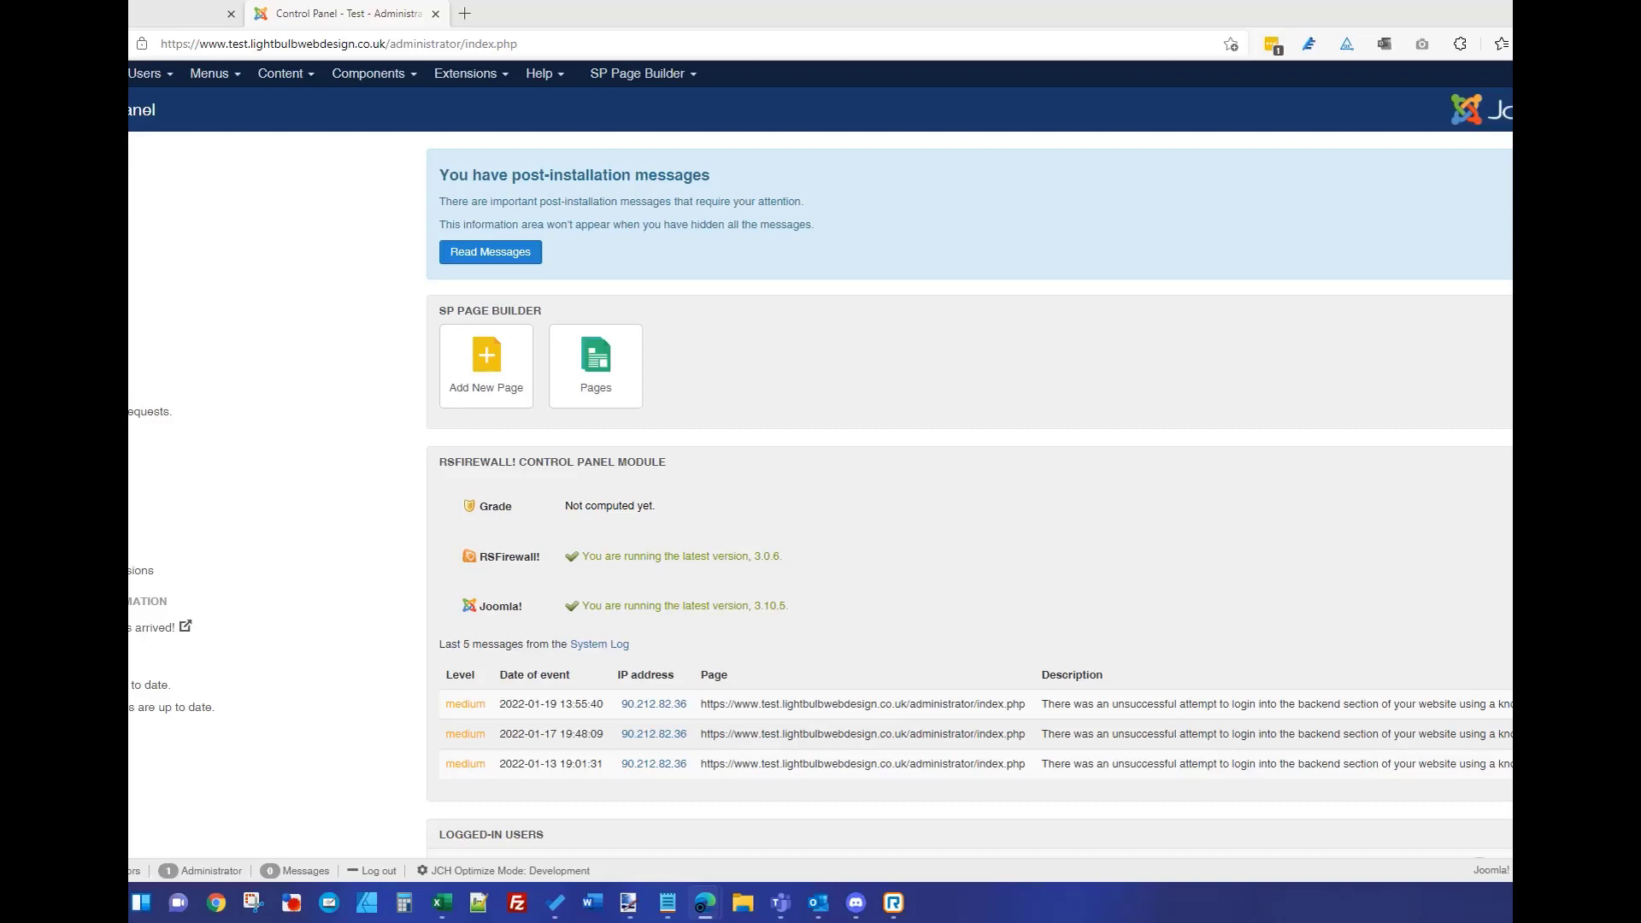
- Open the Home page in the page builder and split its first row into three equal columns
click(175, 14)
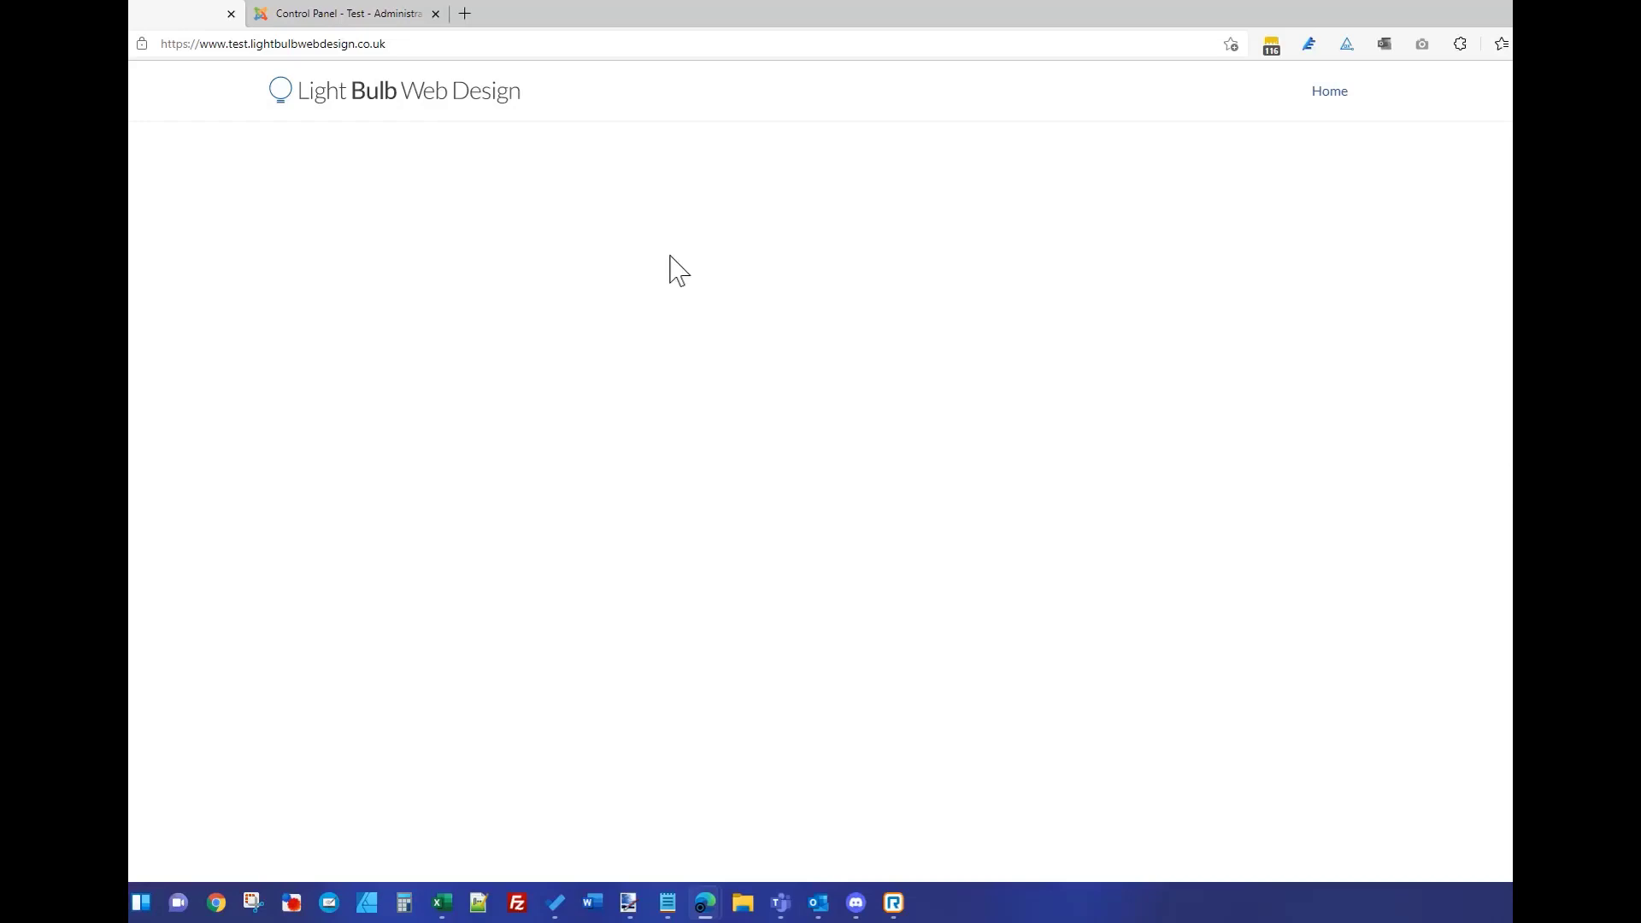
click(376, 17)
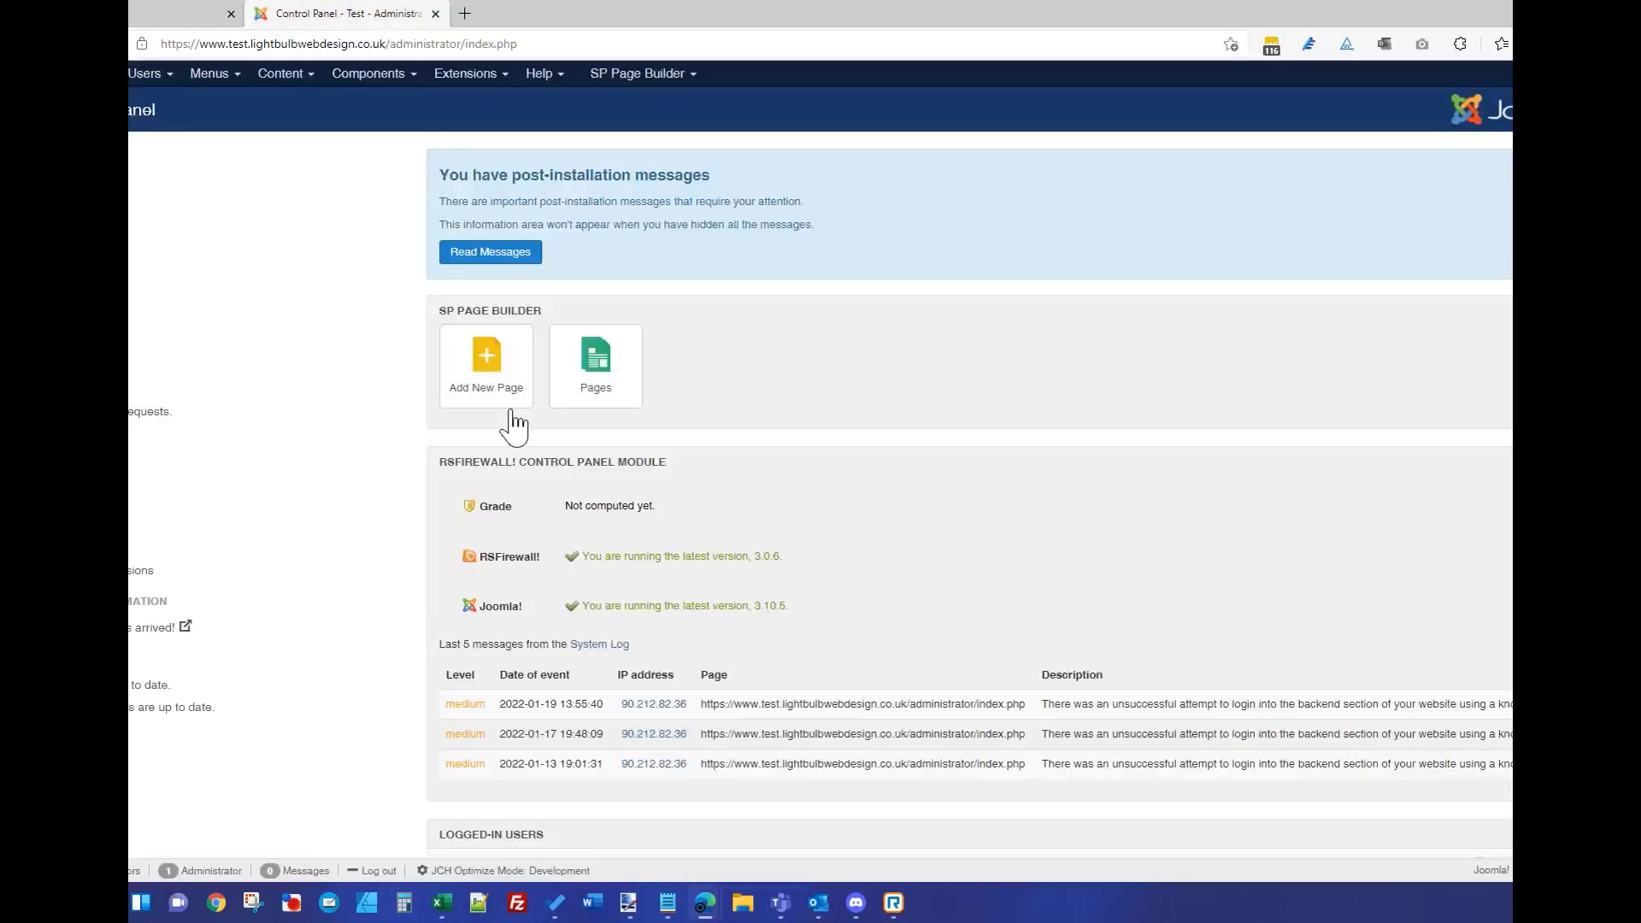
click(589, 401)
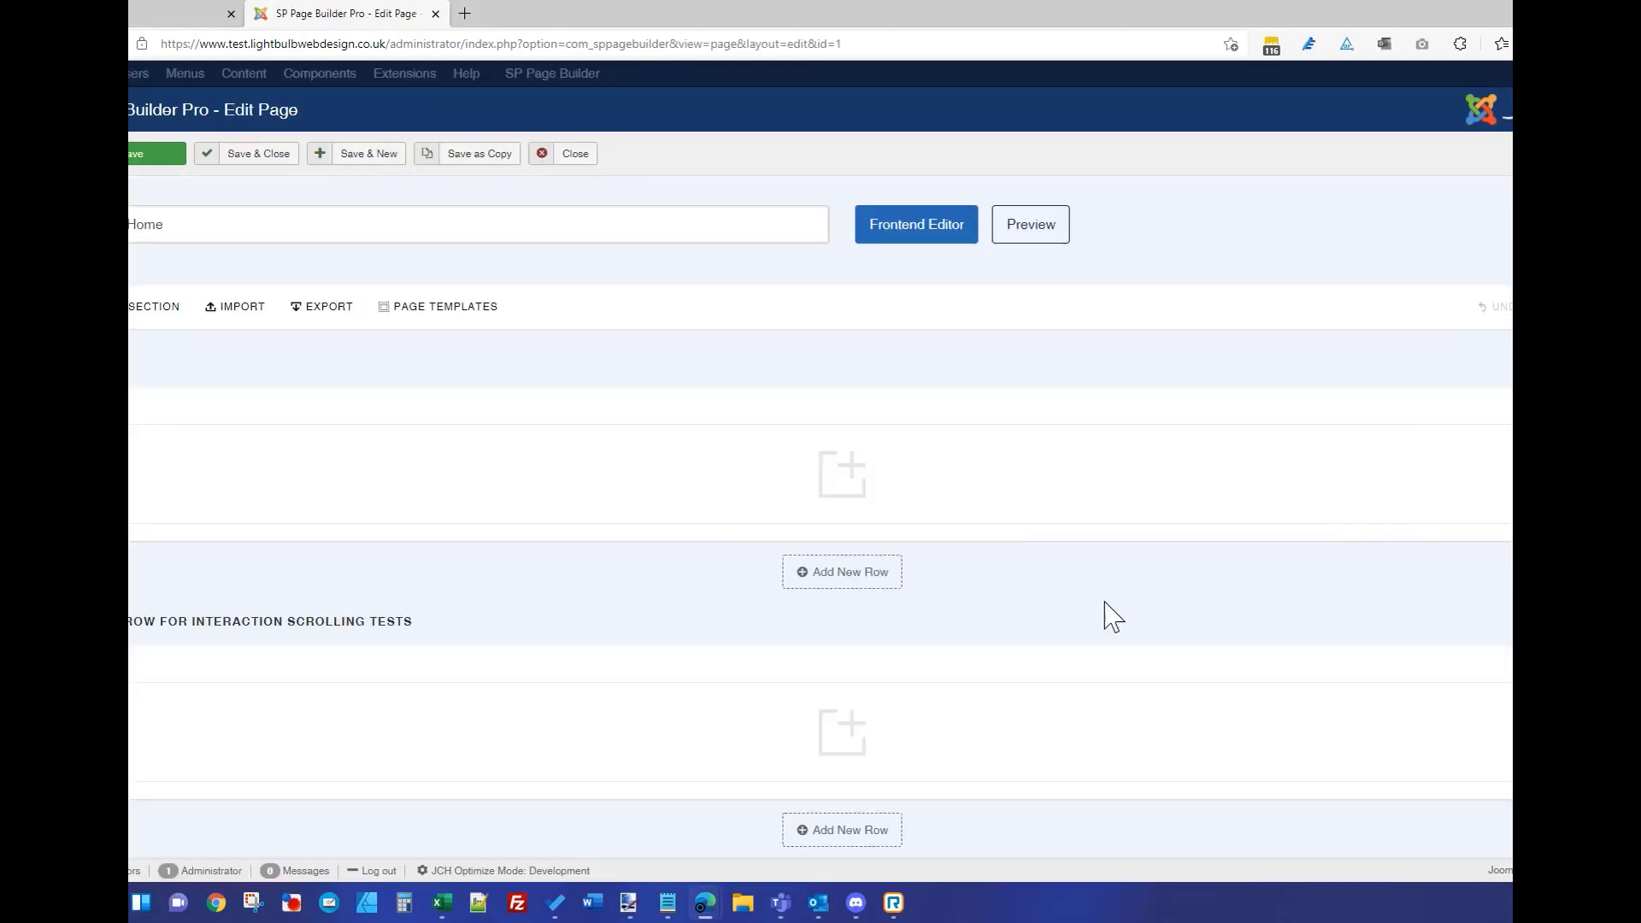
click(1498, 344)
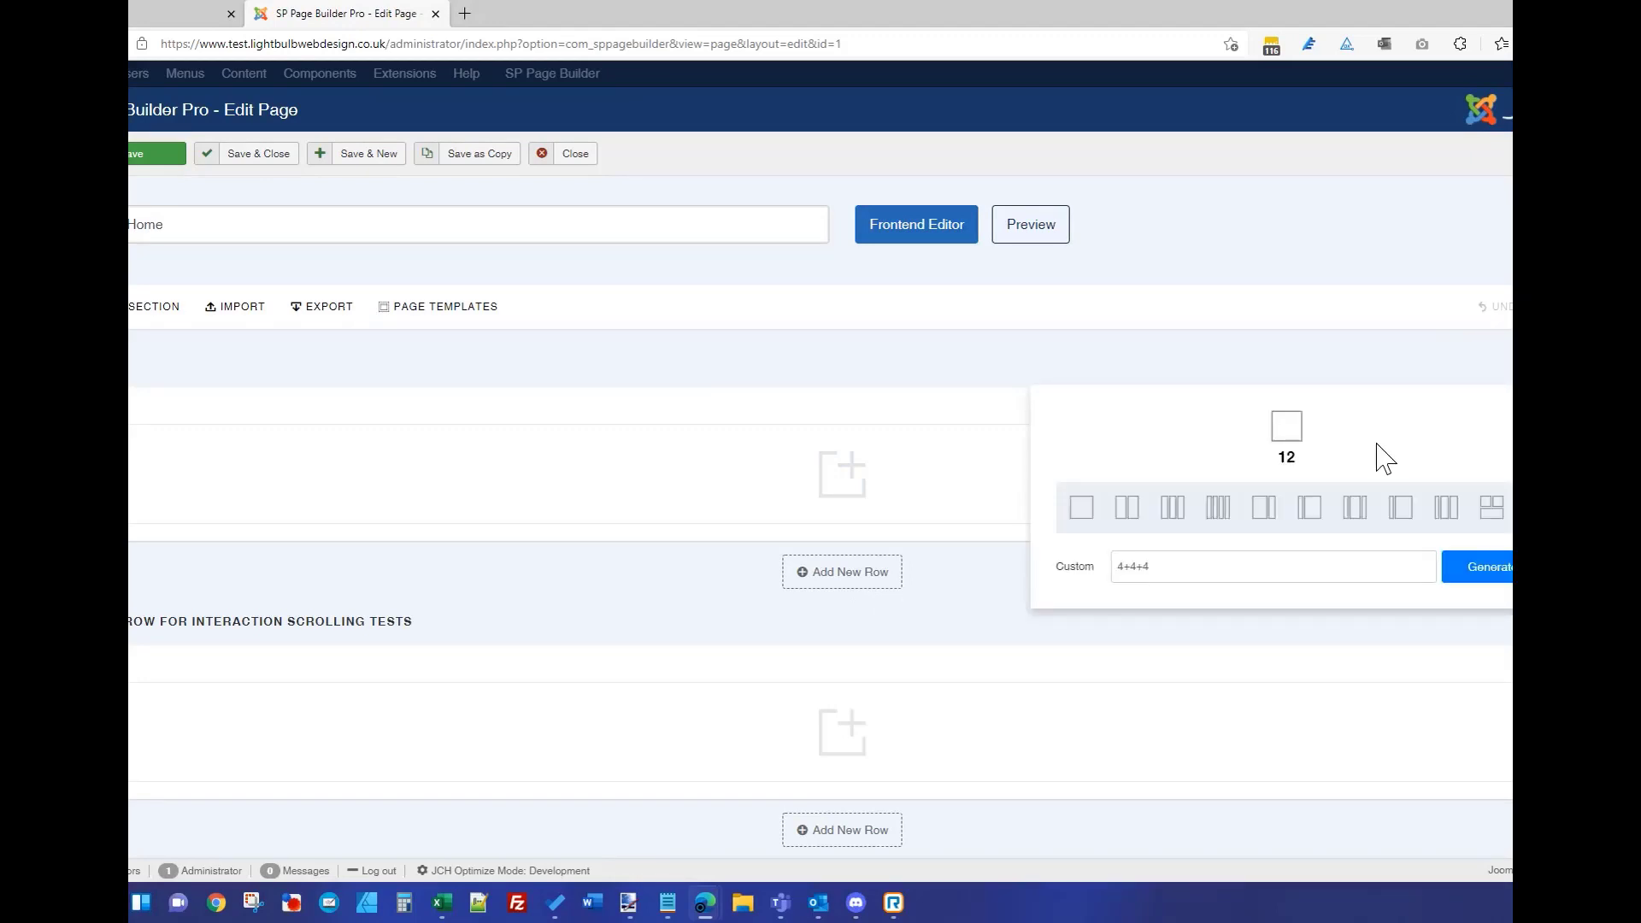
click(1162, 511)
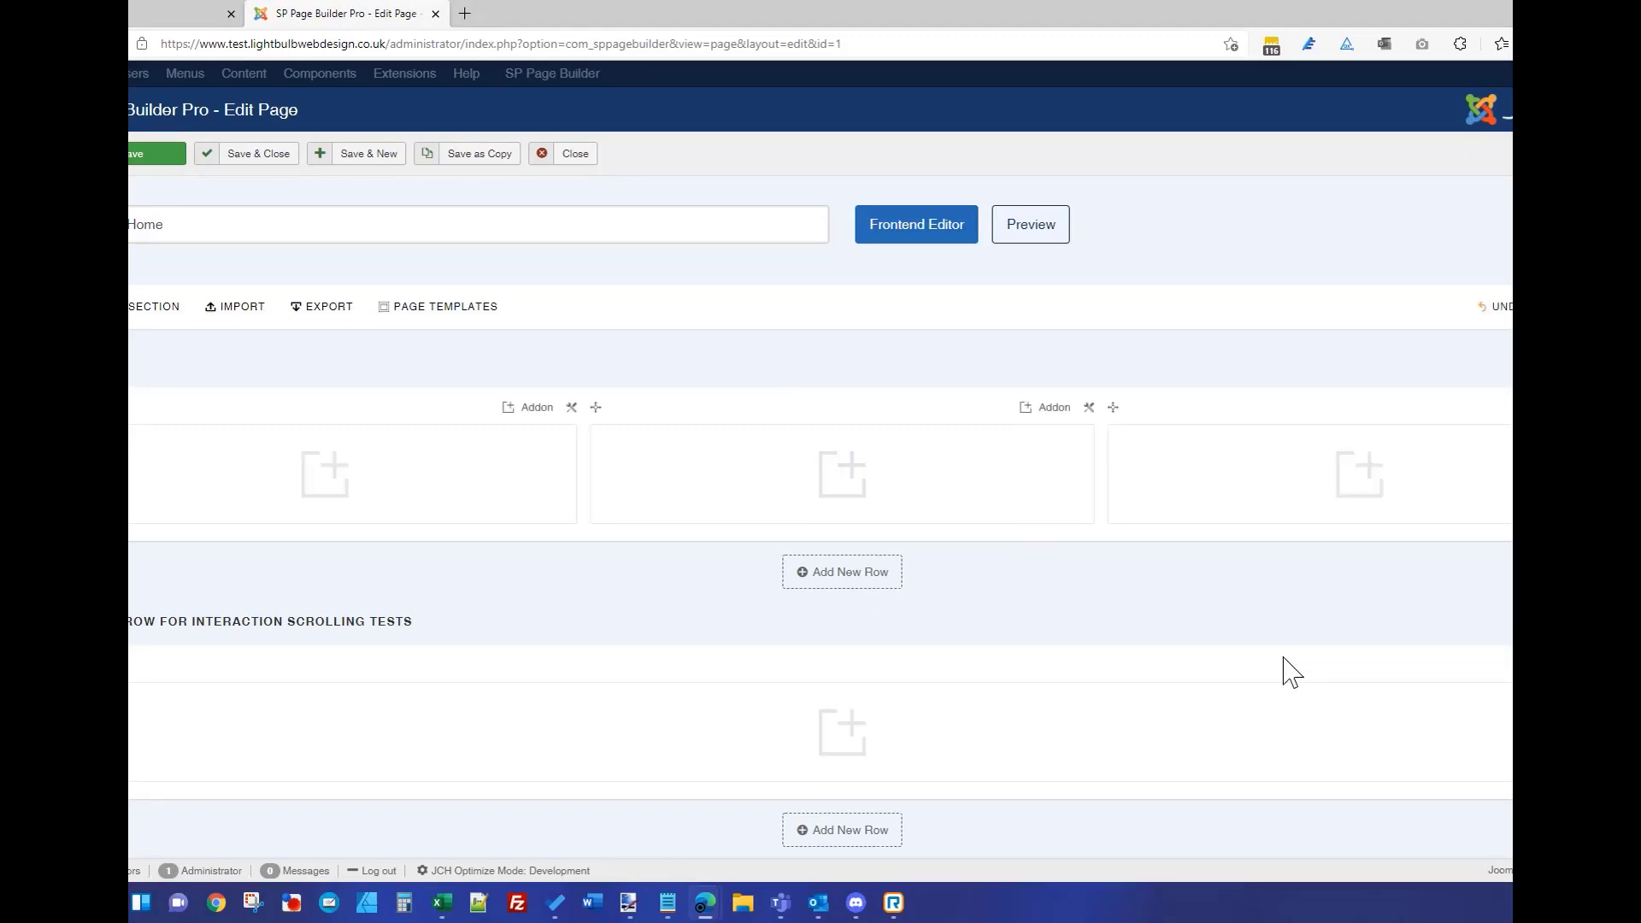
- Add an Image addon with its default scooter picture to the first column of the top row
click(324, 473)
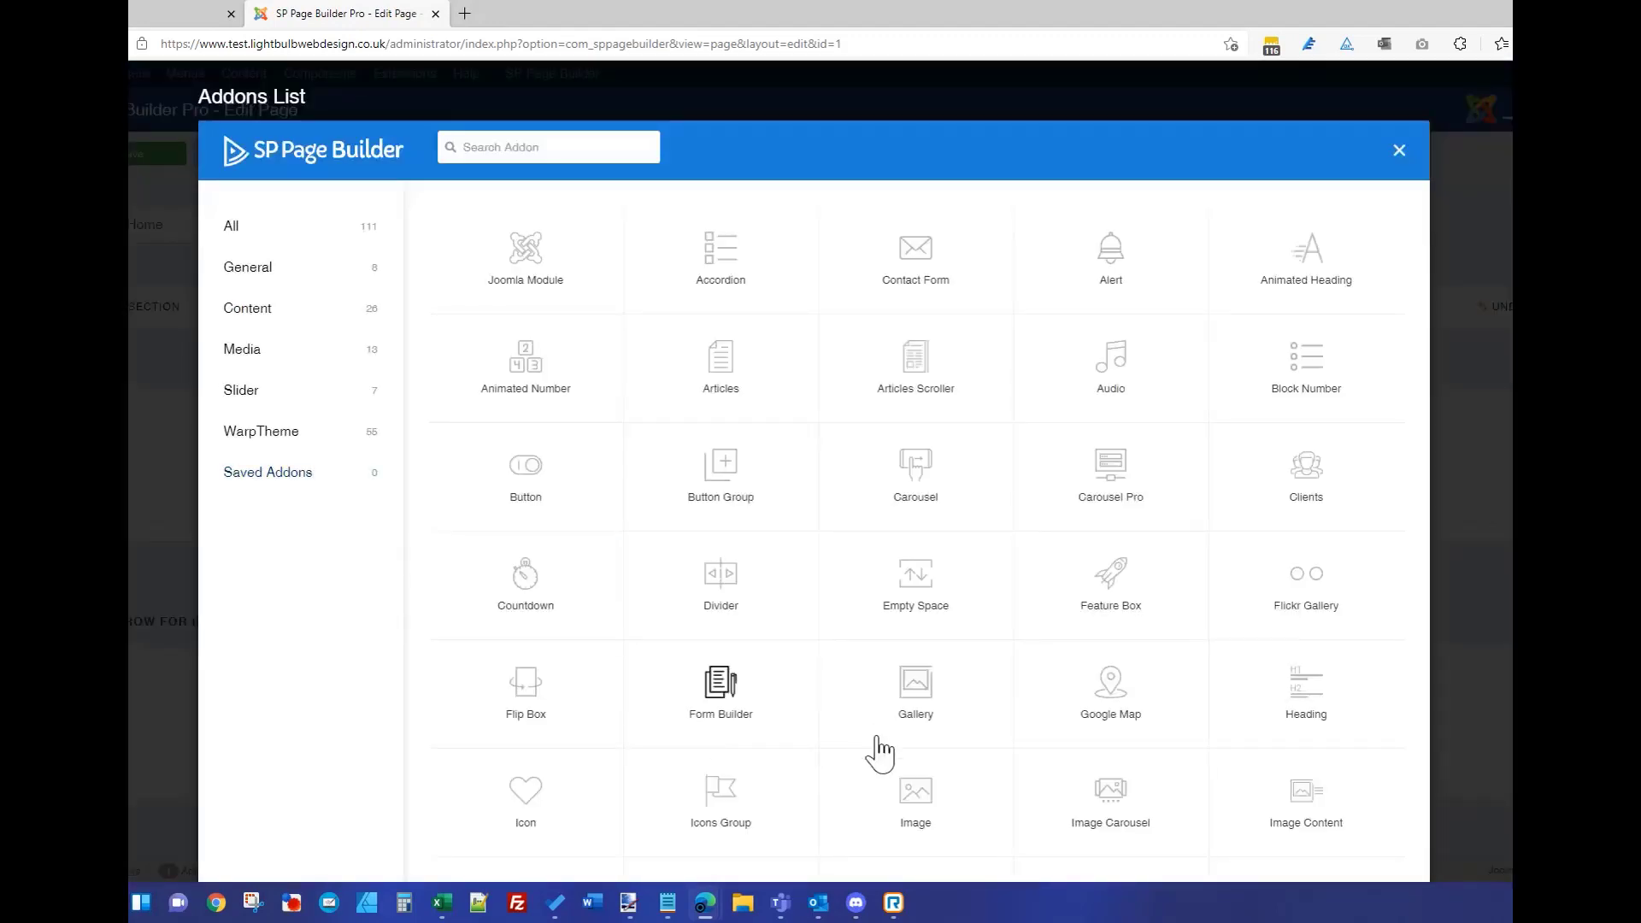
click(915, 848)
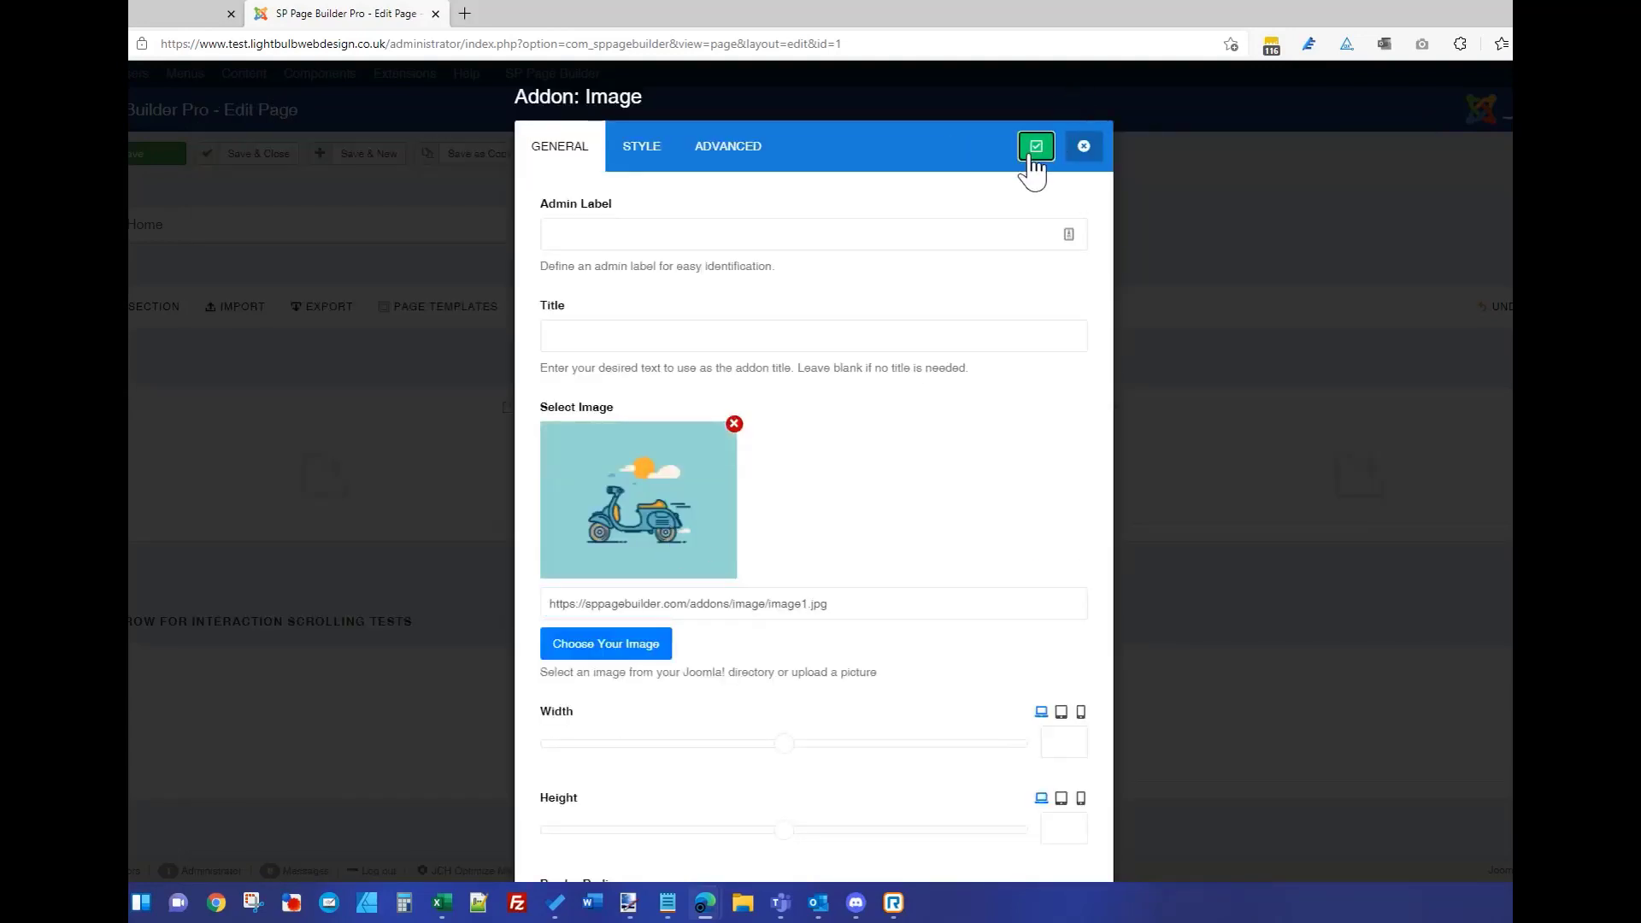
click(1035, 148)
- Duplicate the Image addon twice and move one copy into the second column and one into the third
click(491, 447)
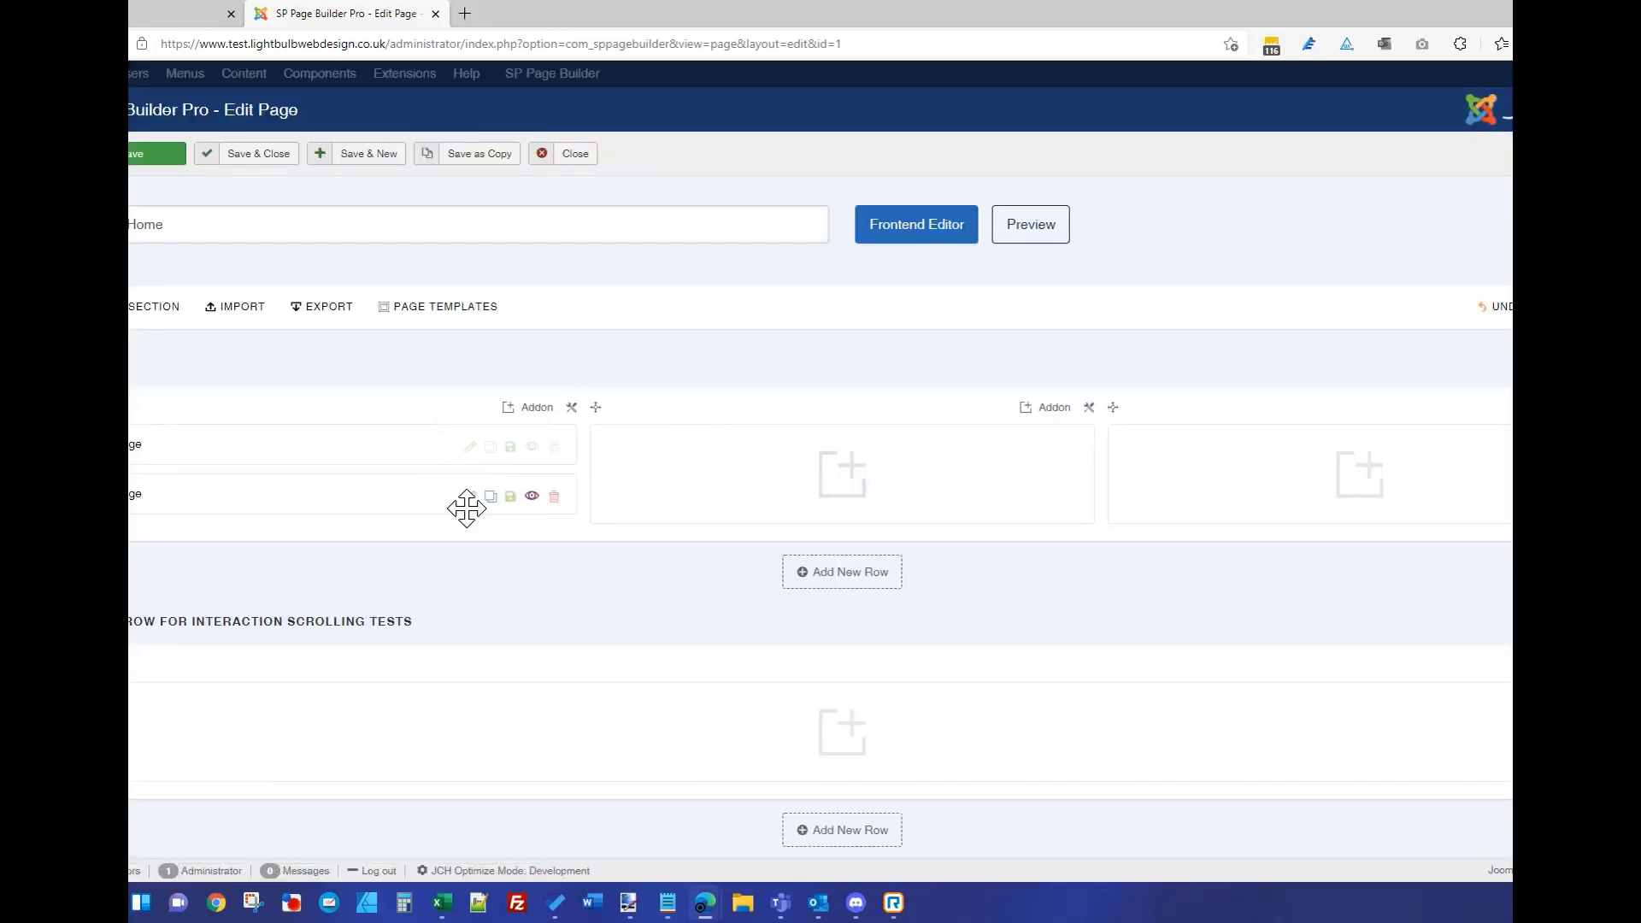
click(486, 496)
drag(414, 511, 758, 436)
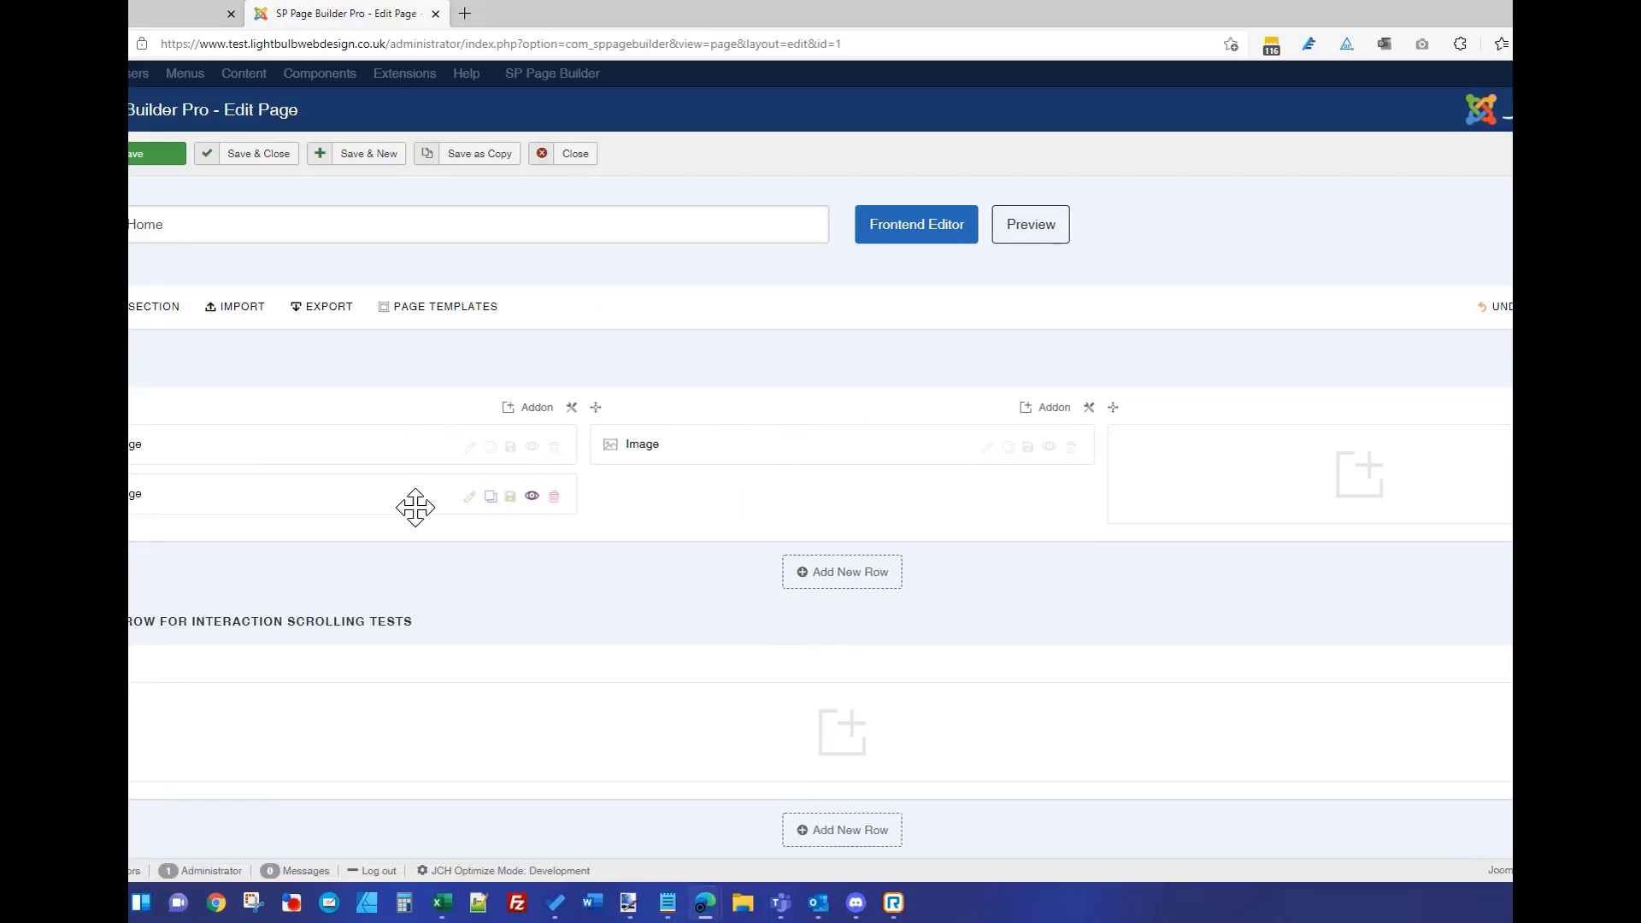
drag(414, 505, 1213, 480)
- Save the Home page and reload the live site to show the three images
click(161, 154)
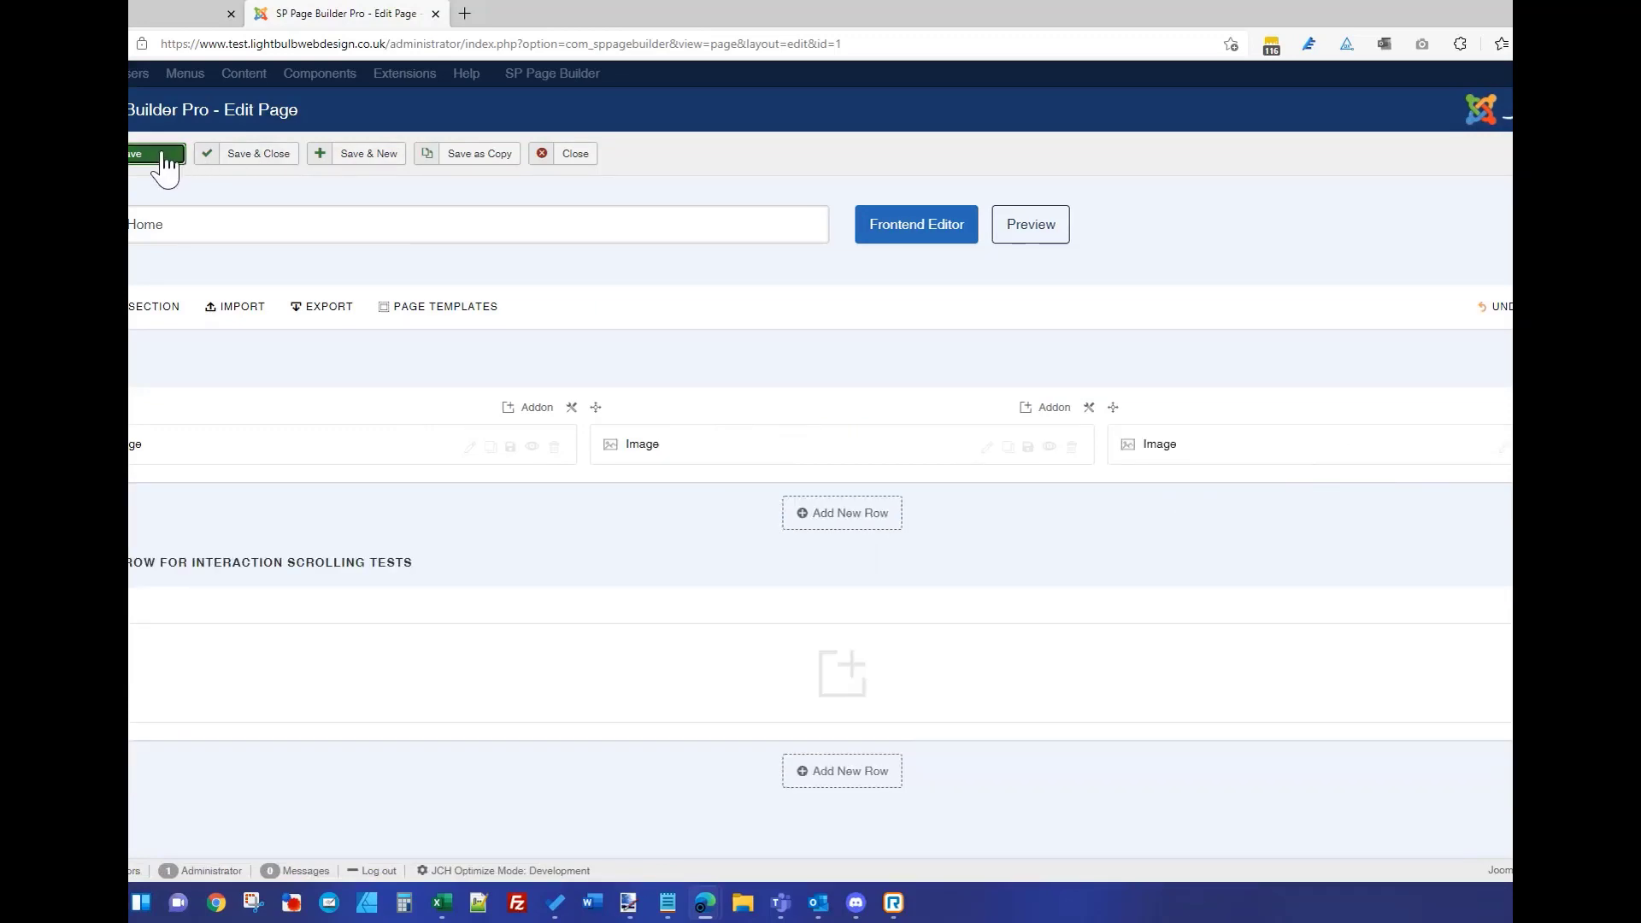
click(171, 17)
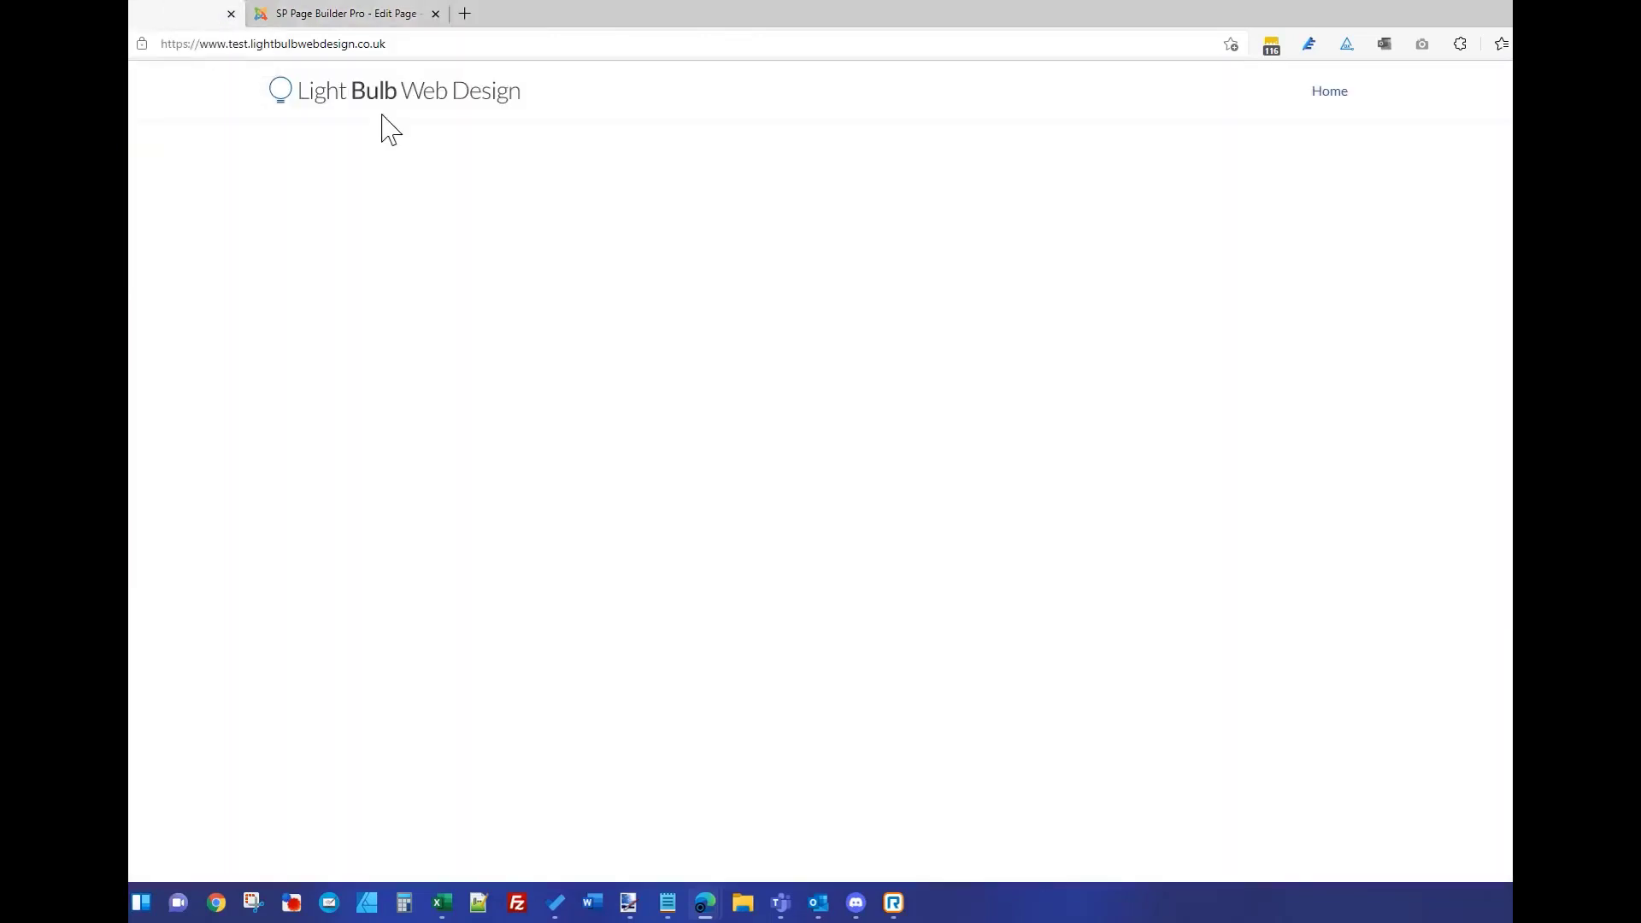
click(341, 44)
key(Return)
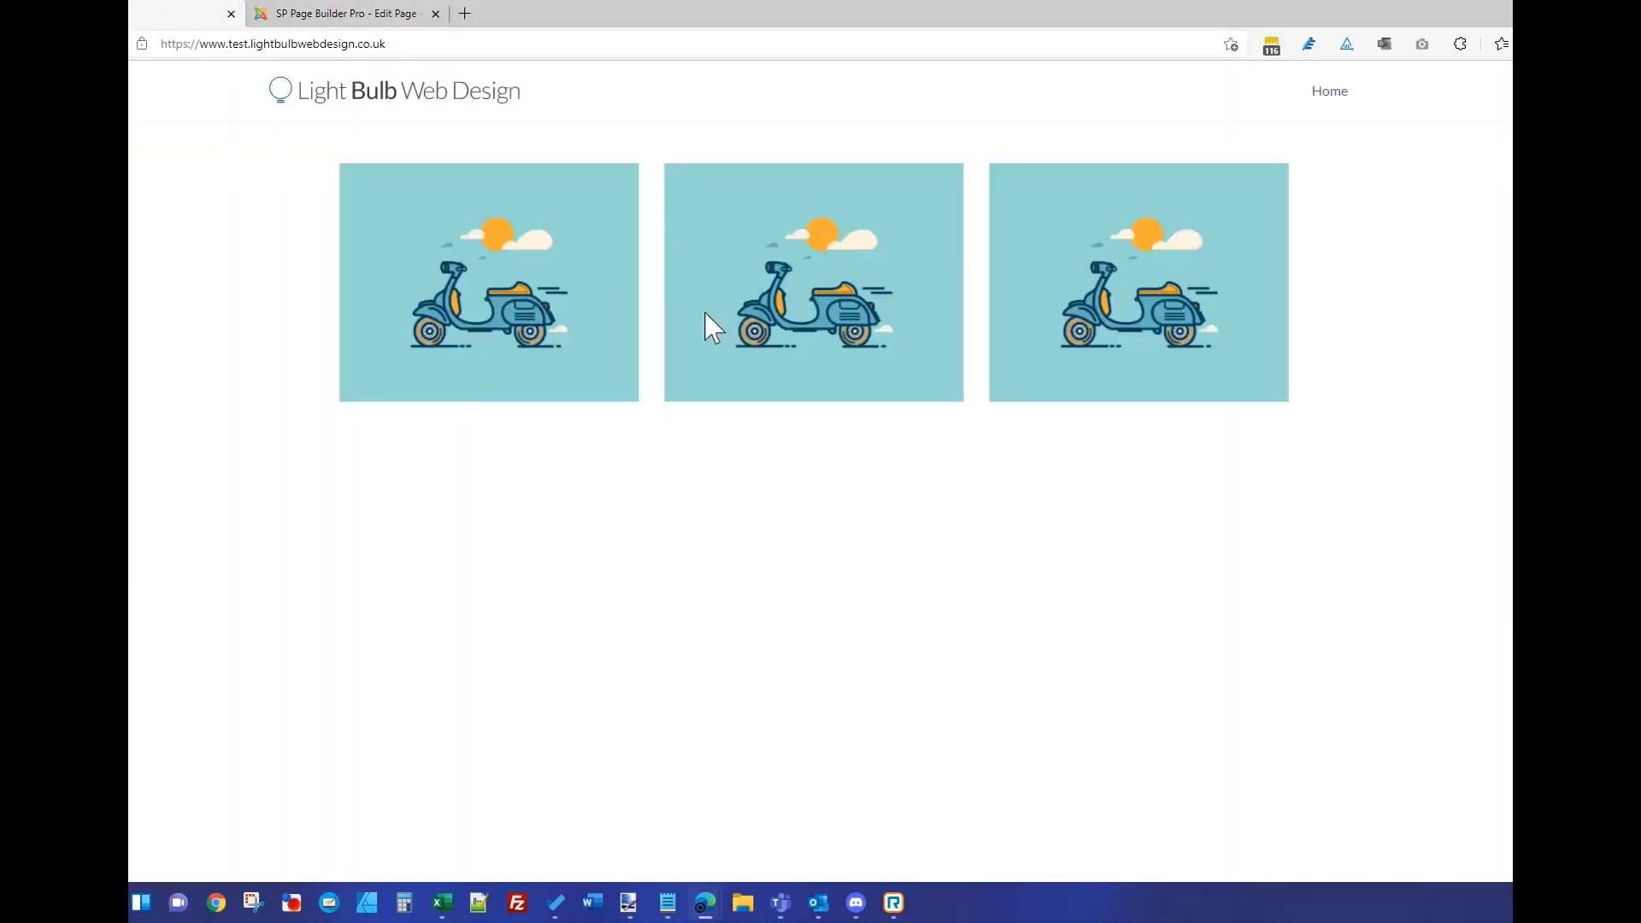
- Preview the live page in a browser window narrowed to phone width, and restore the window to full size
click(347, 13)
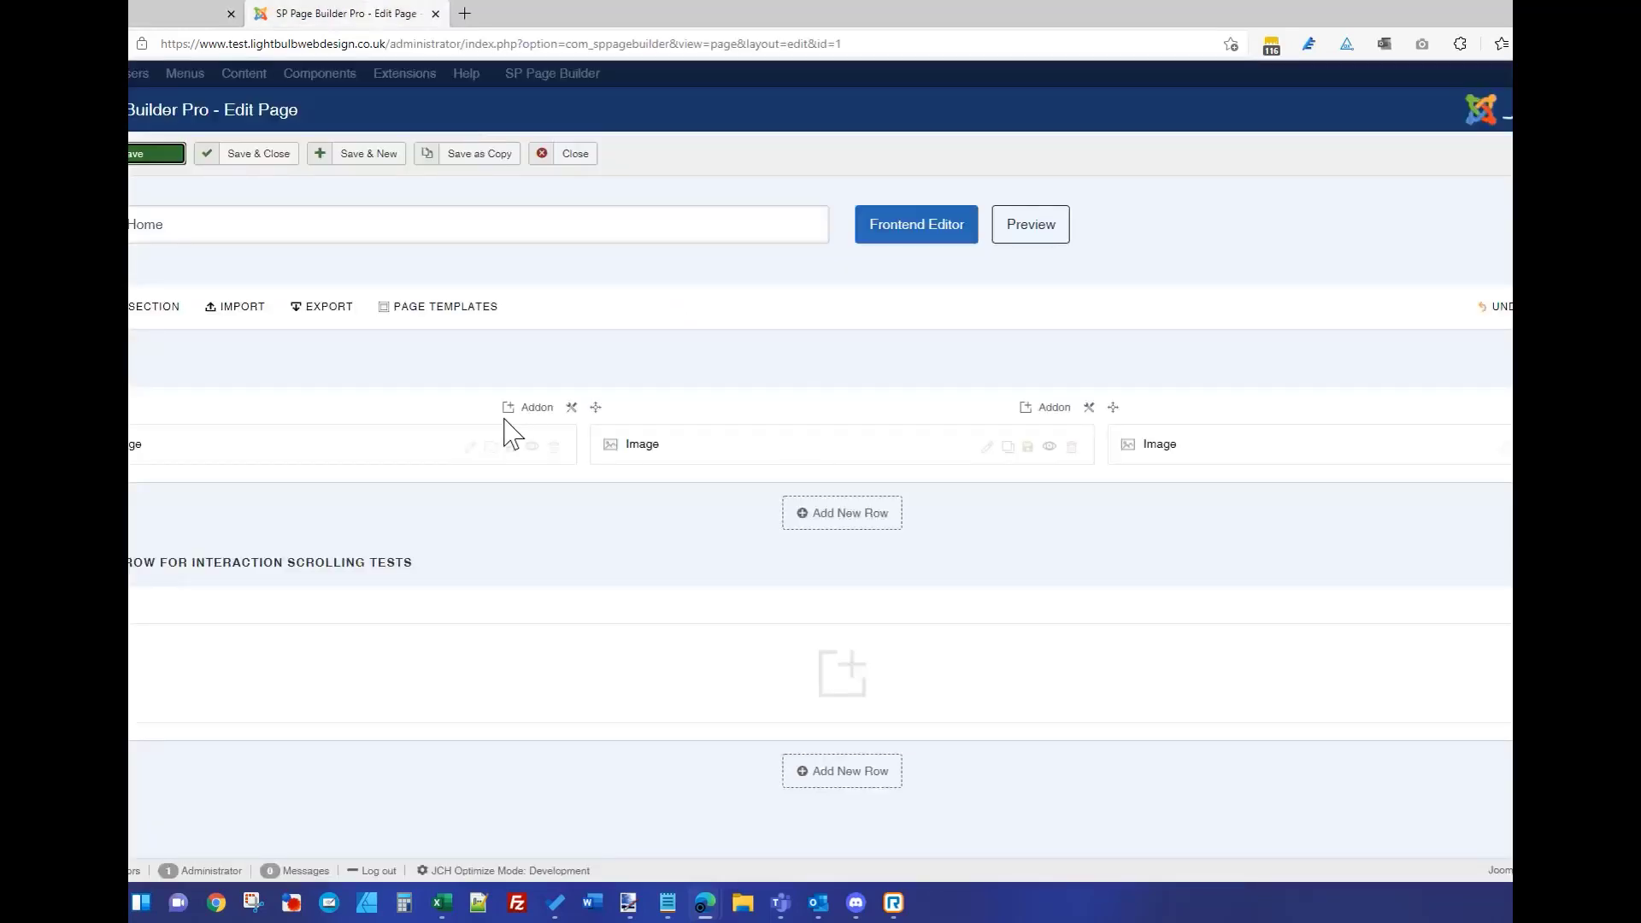
click(175, 10)
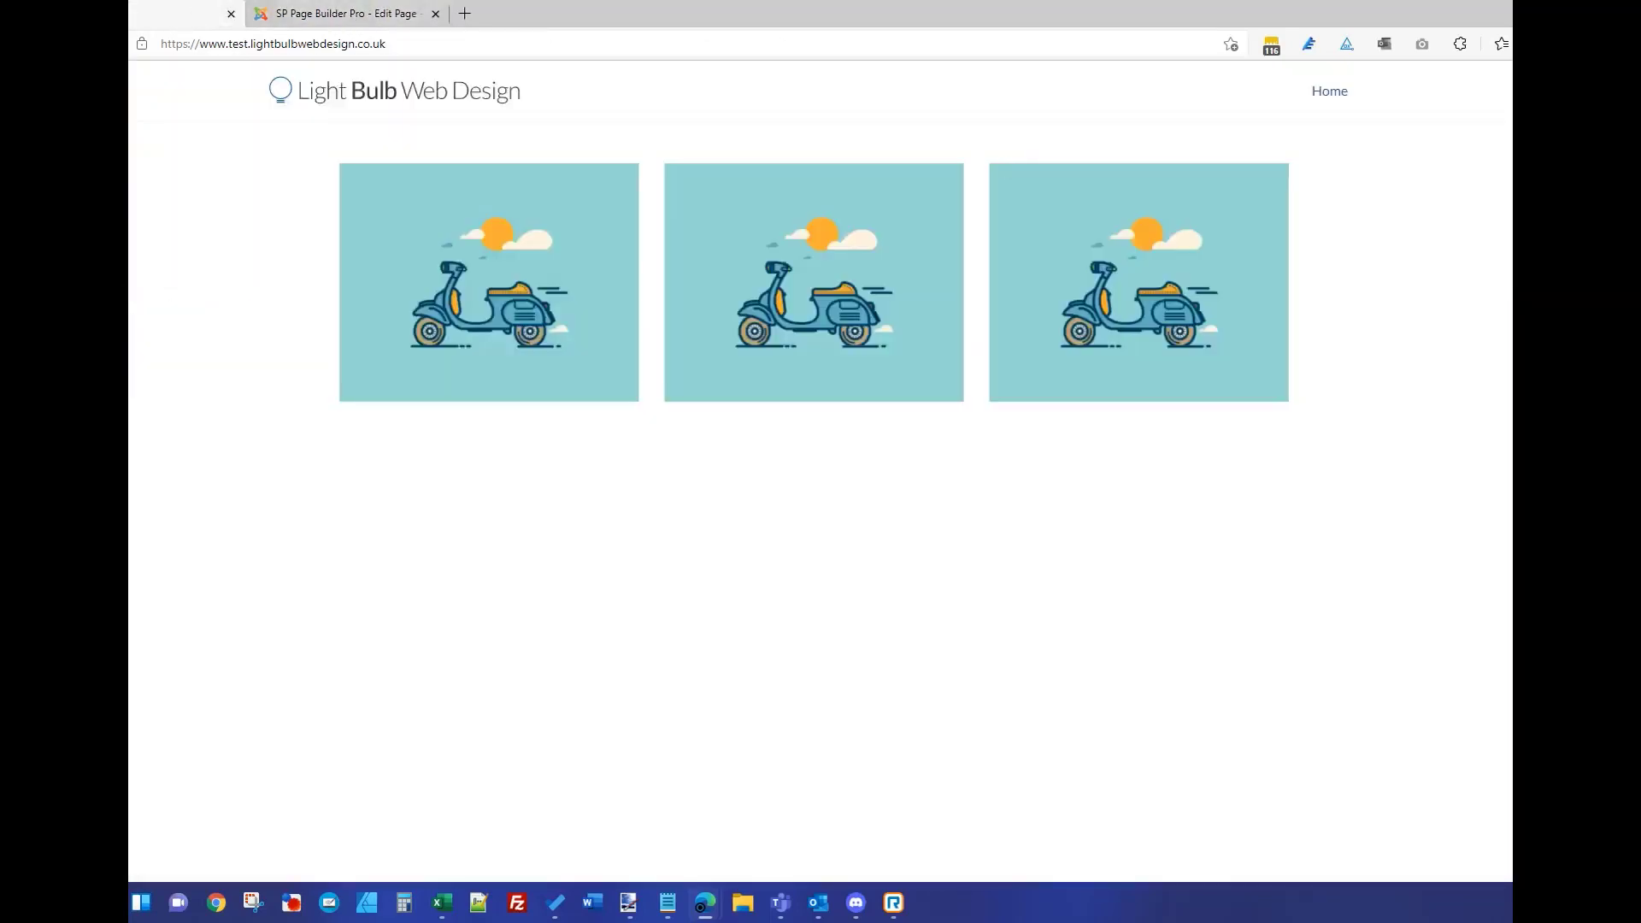
click(1582, 11)
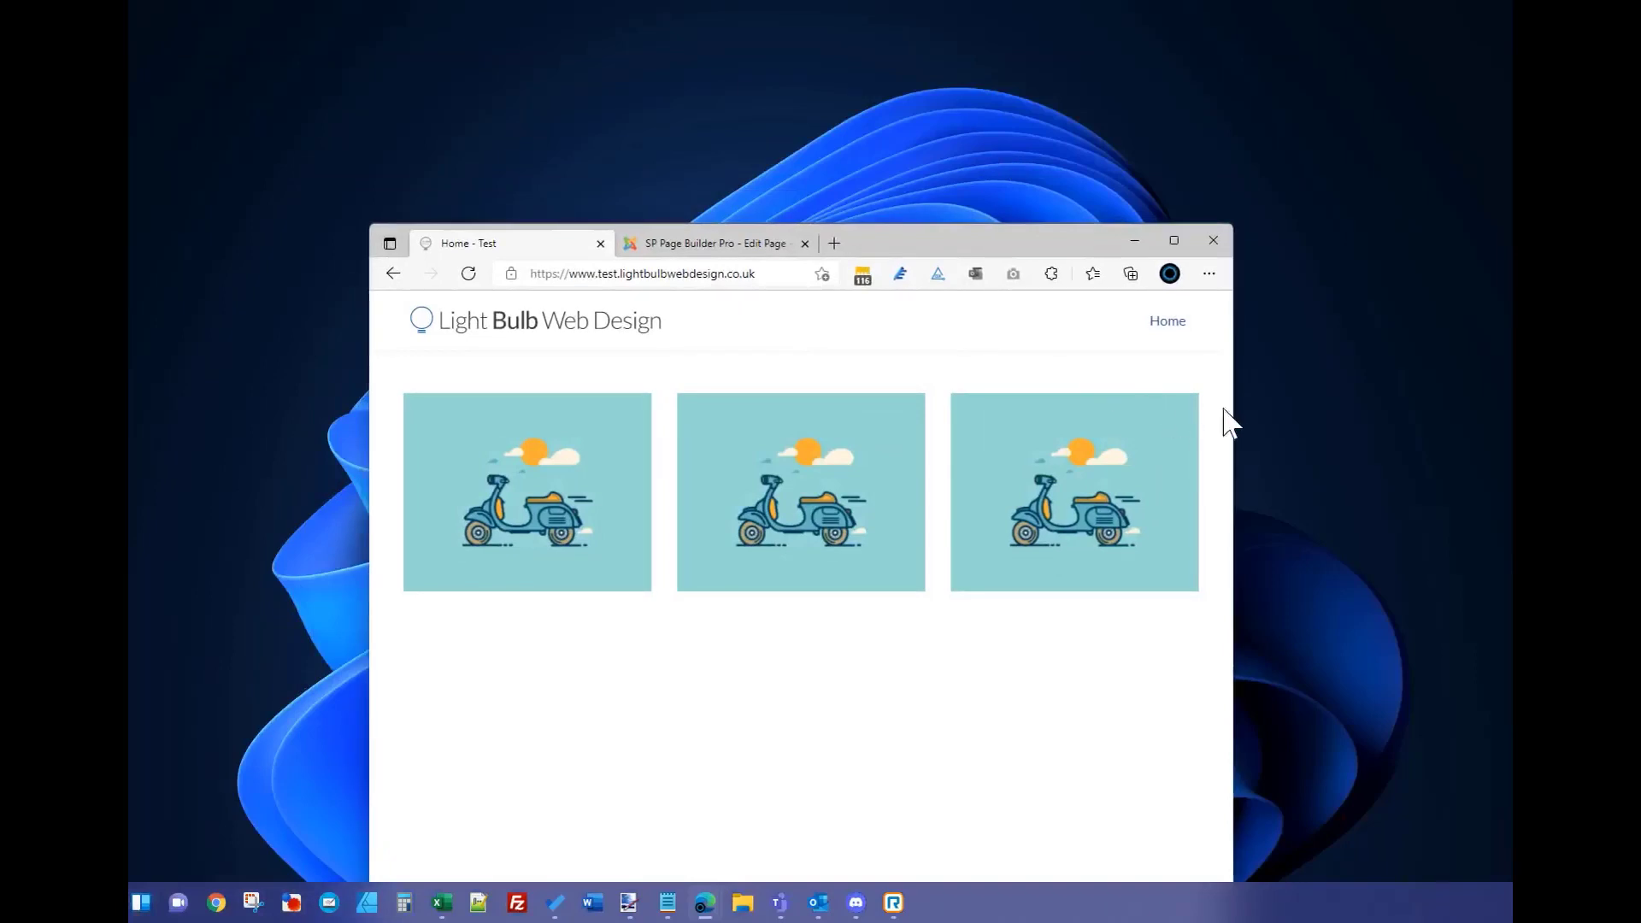
drag(1232, 407, 791, 407)
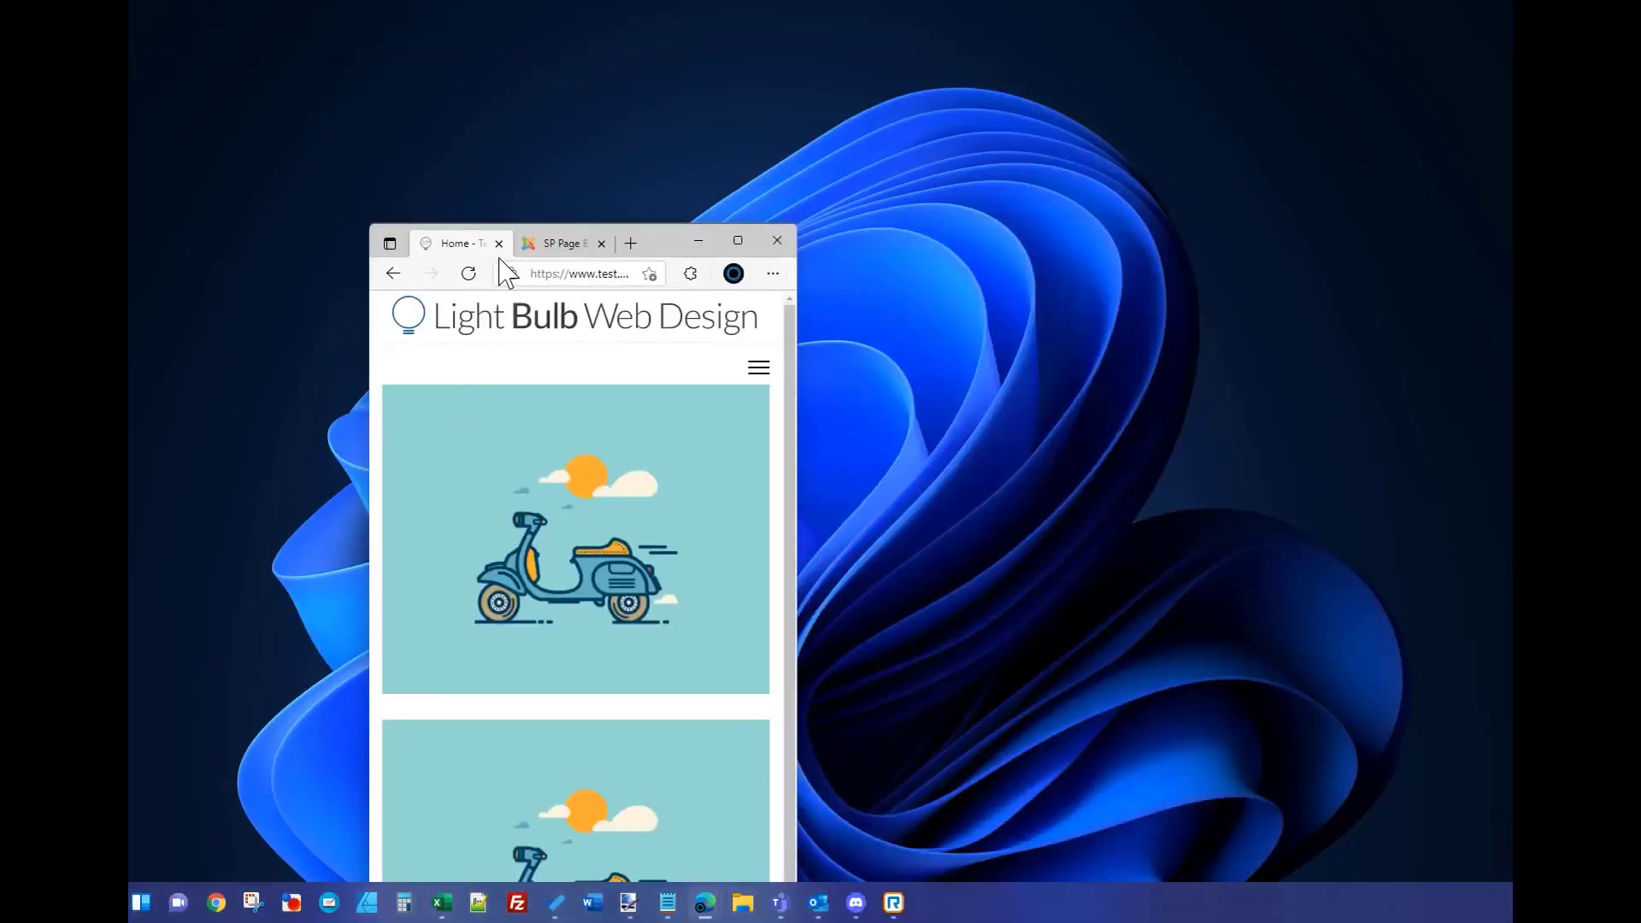
drag(675, 243, 837, 74)
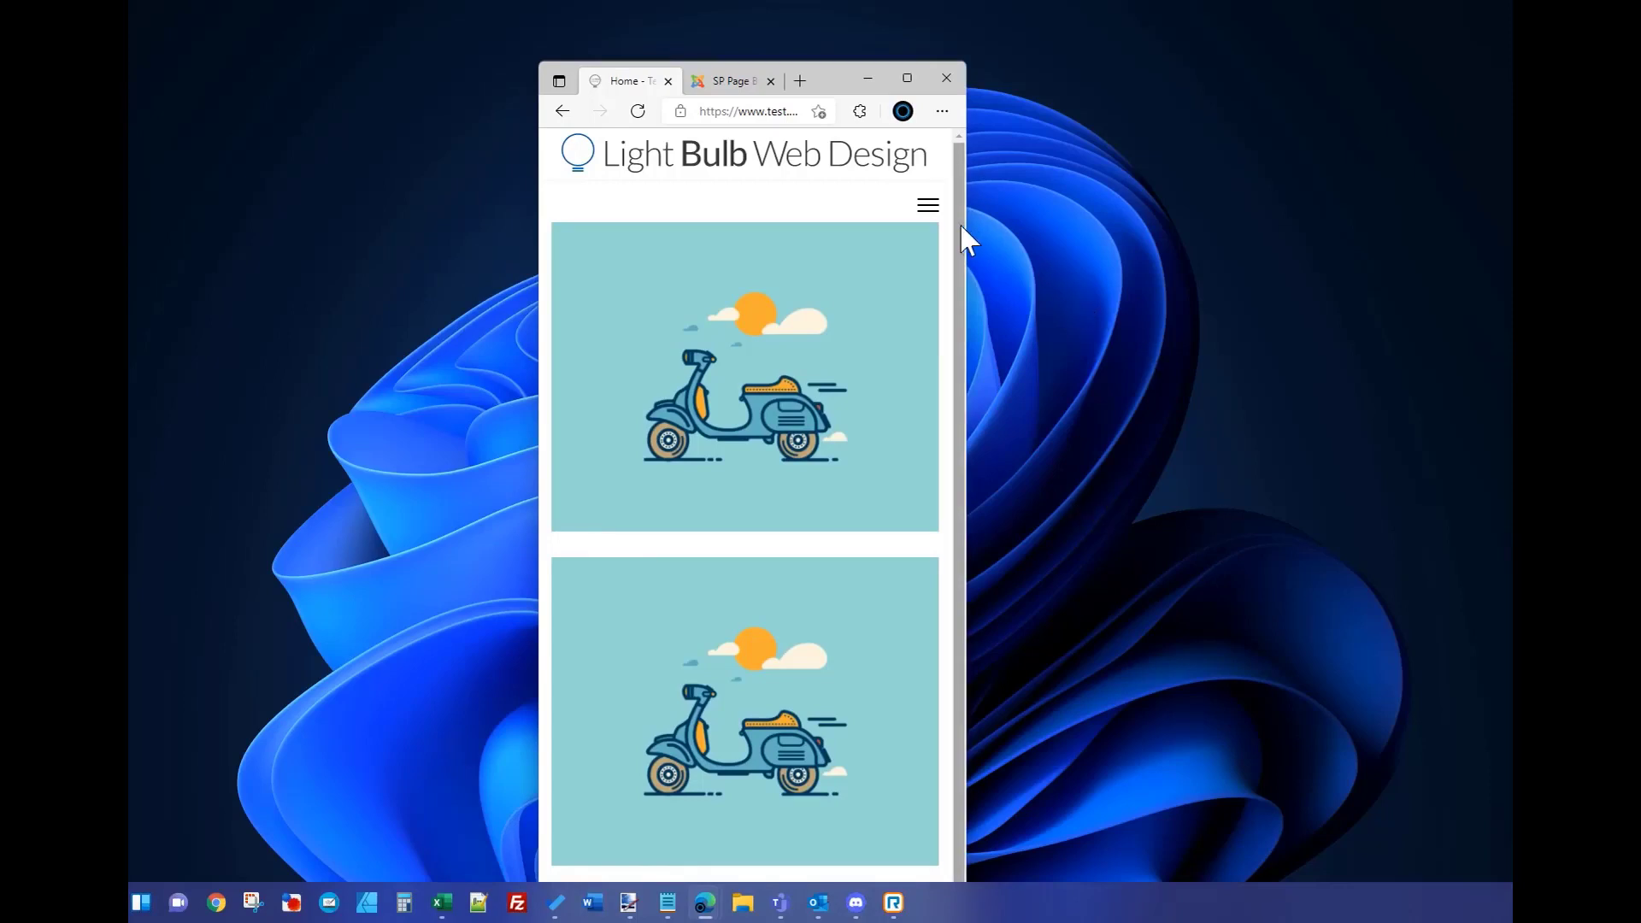
drag(957, 224, 922, 109)
click(906, 78)
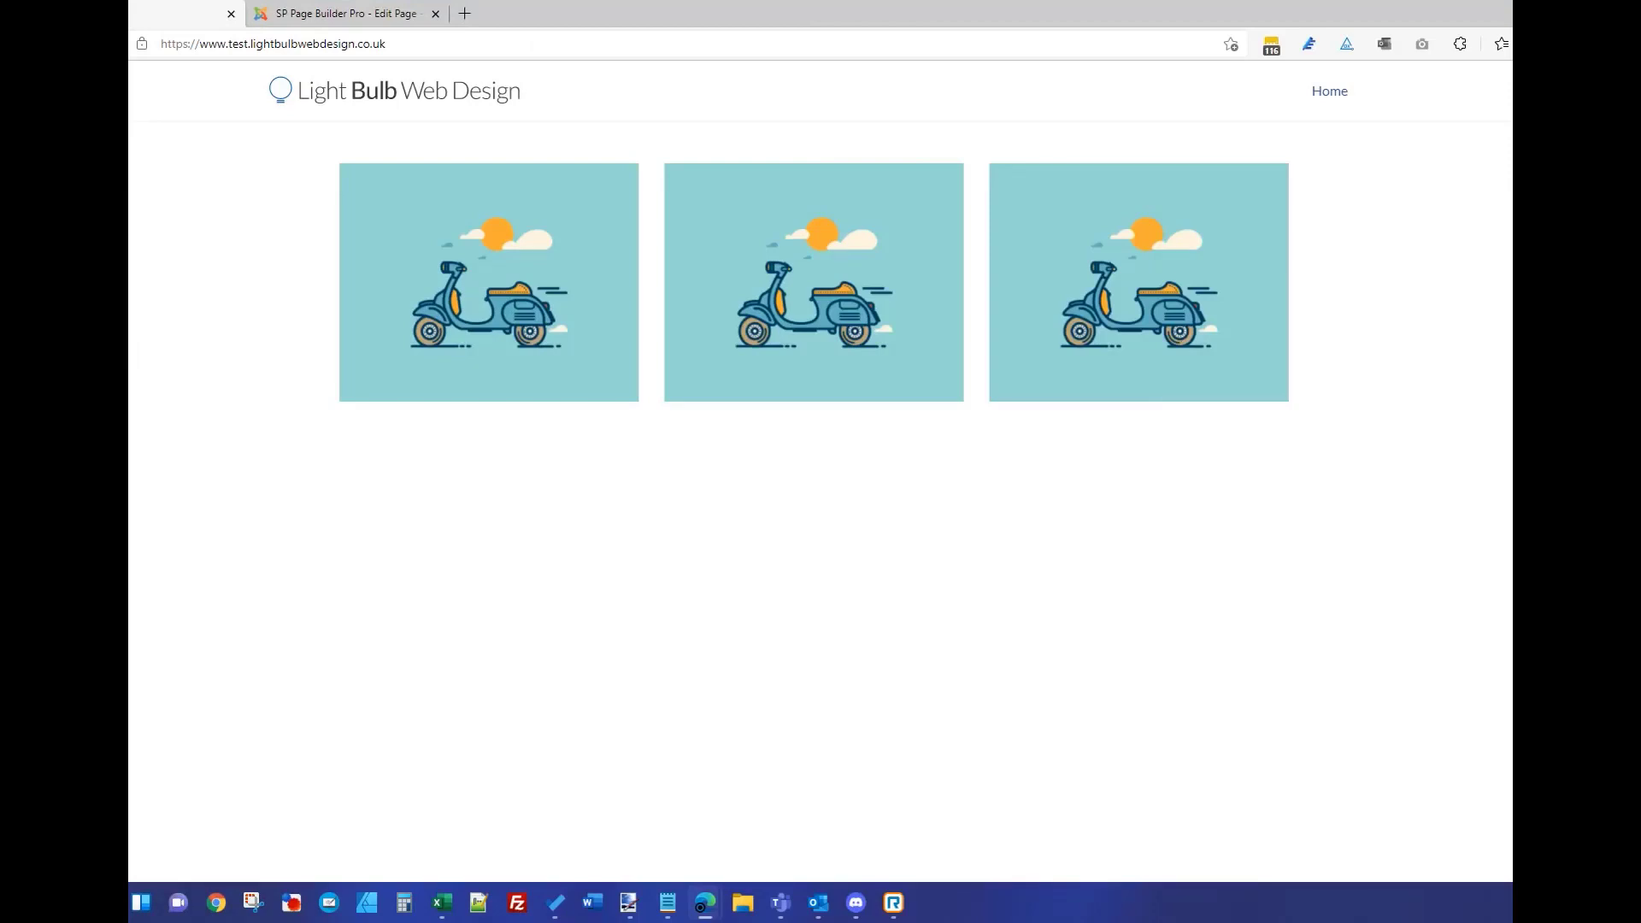
- Set the first column's responsive Mobile Layout to col-xs-4 in the Home page editor and apply it
click(382, 17)
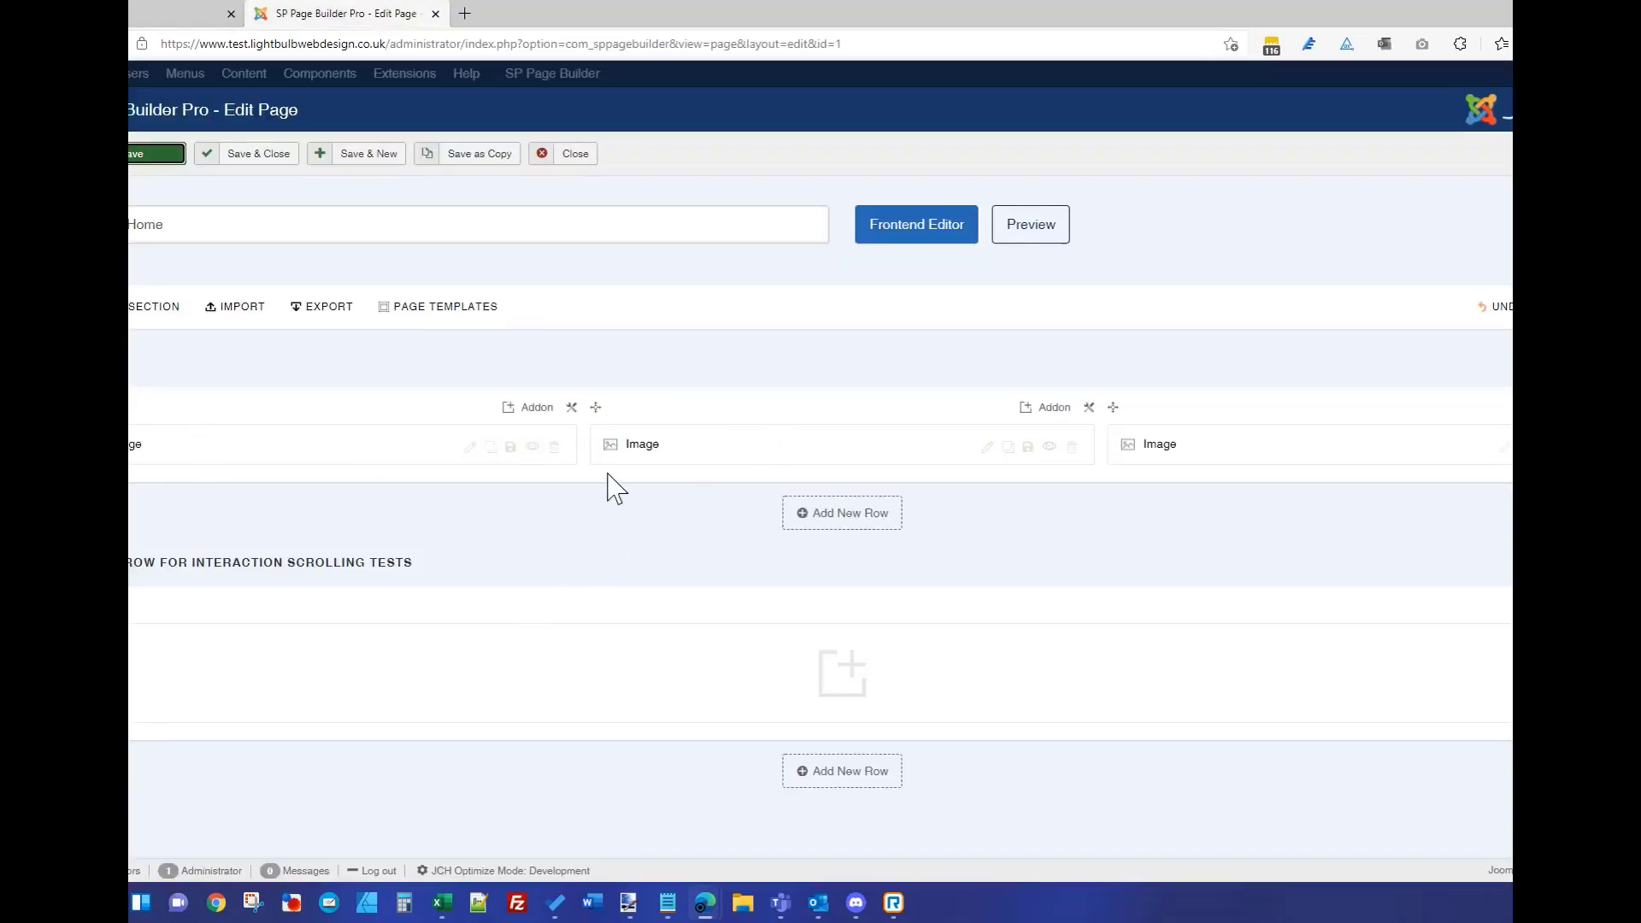
click(571, 408)
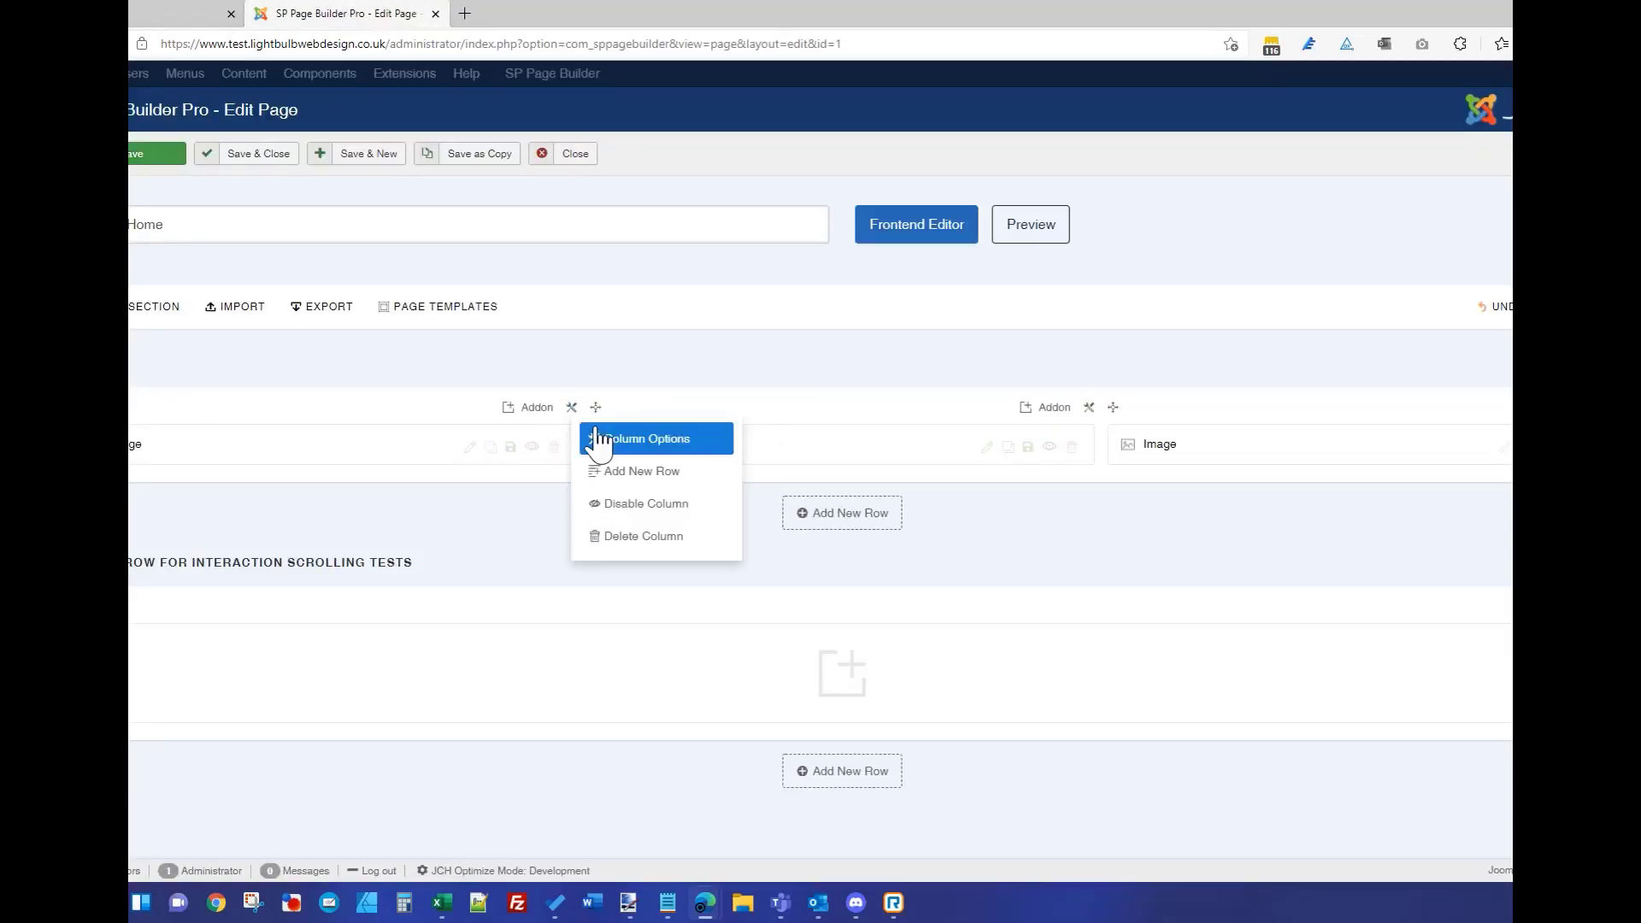
click(600, 440)
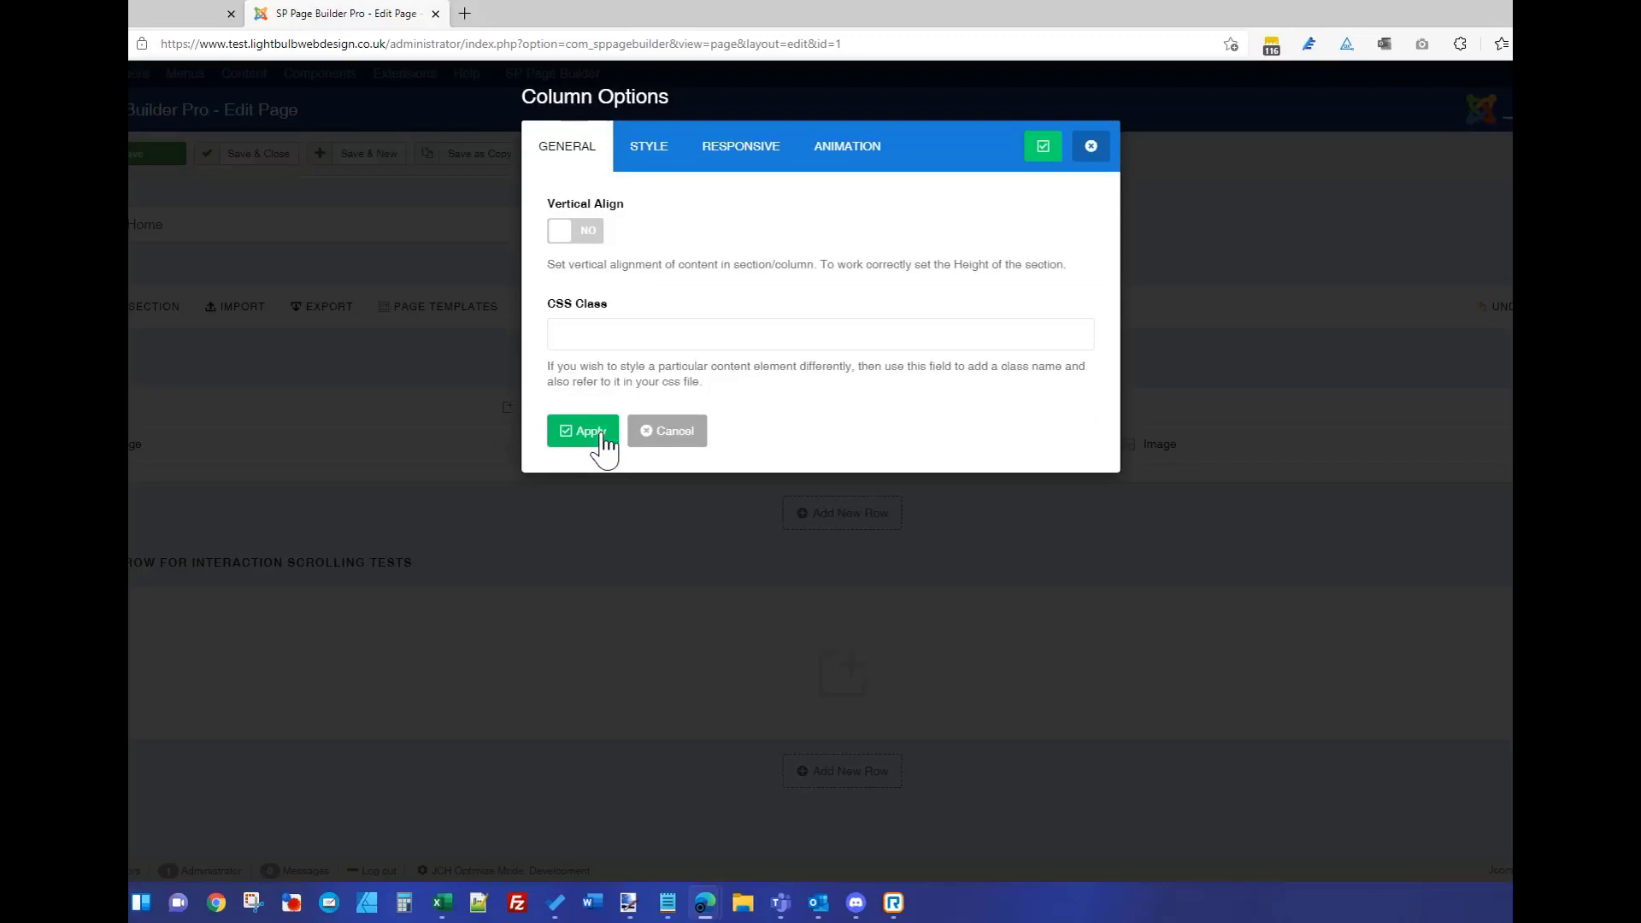
click(733, 171)
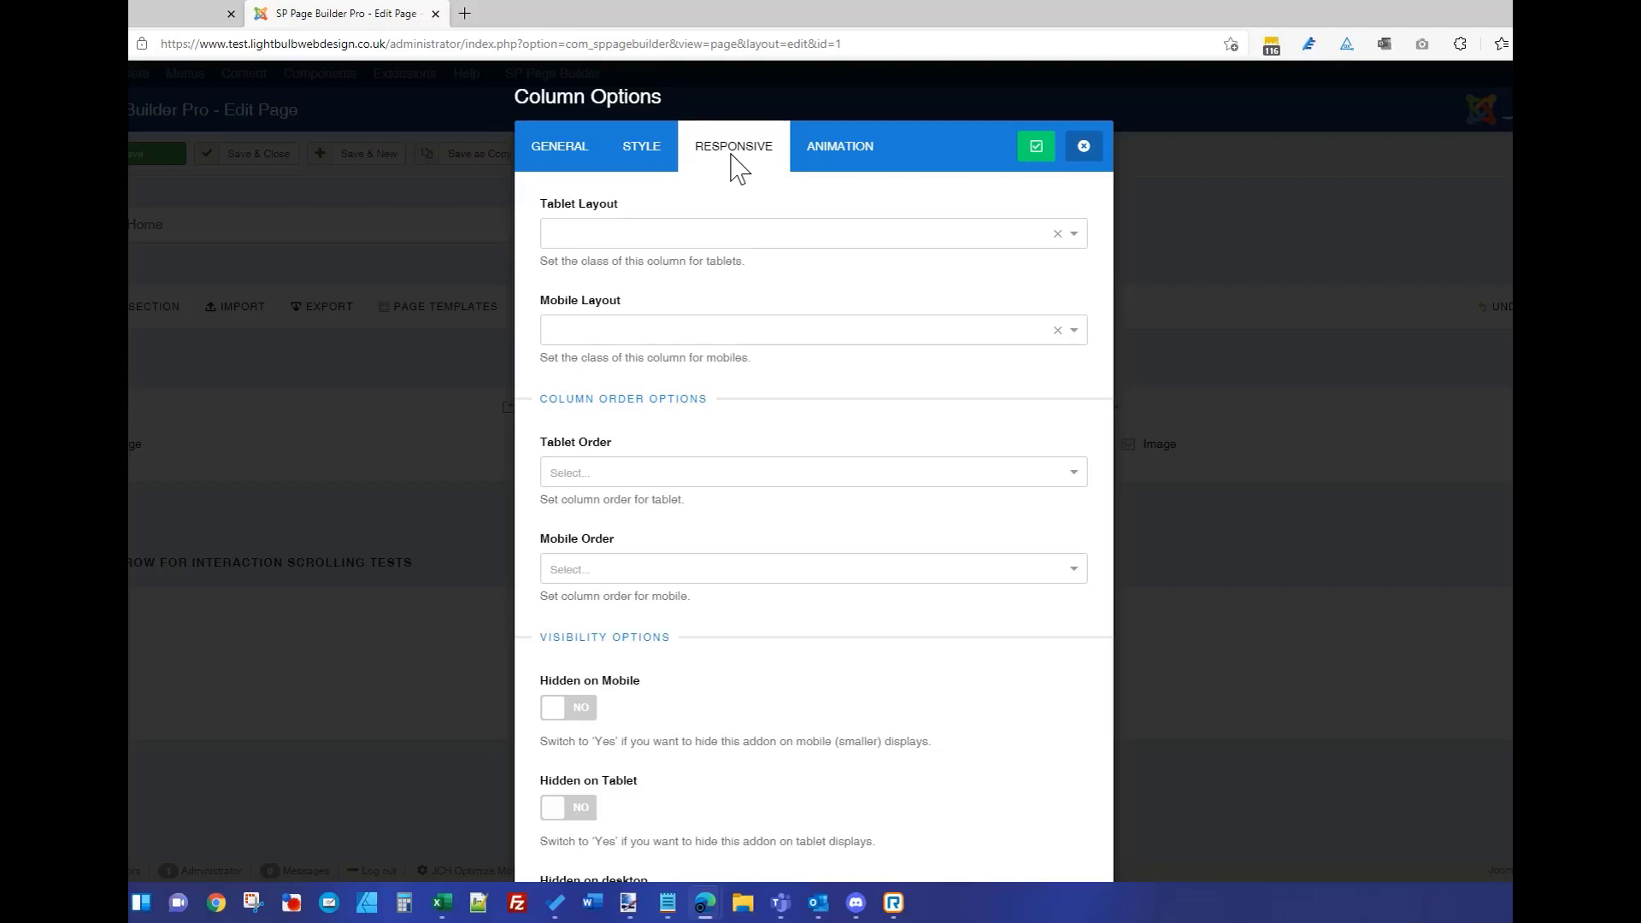
click(745, 331)
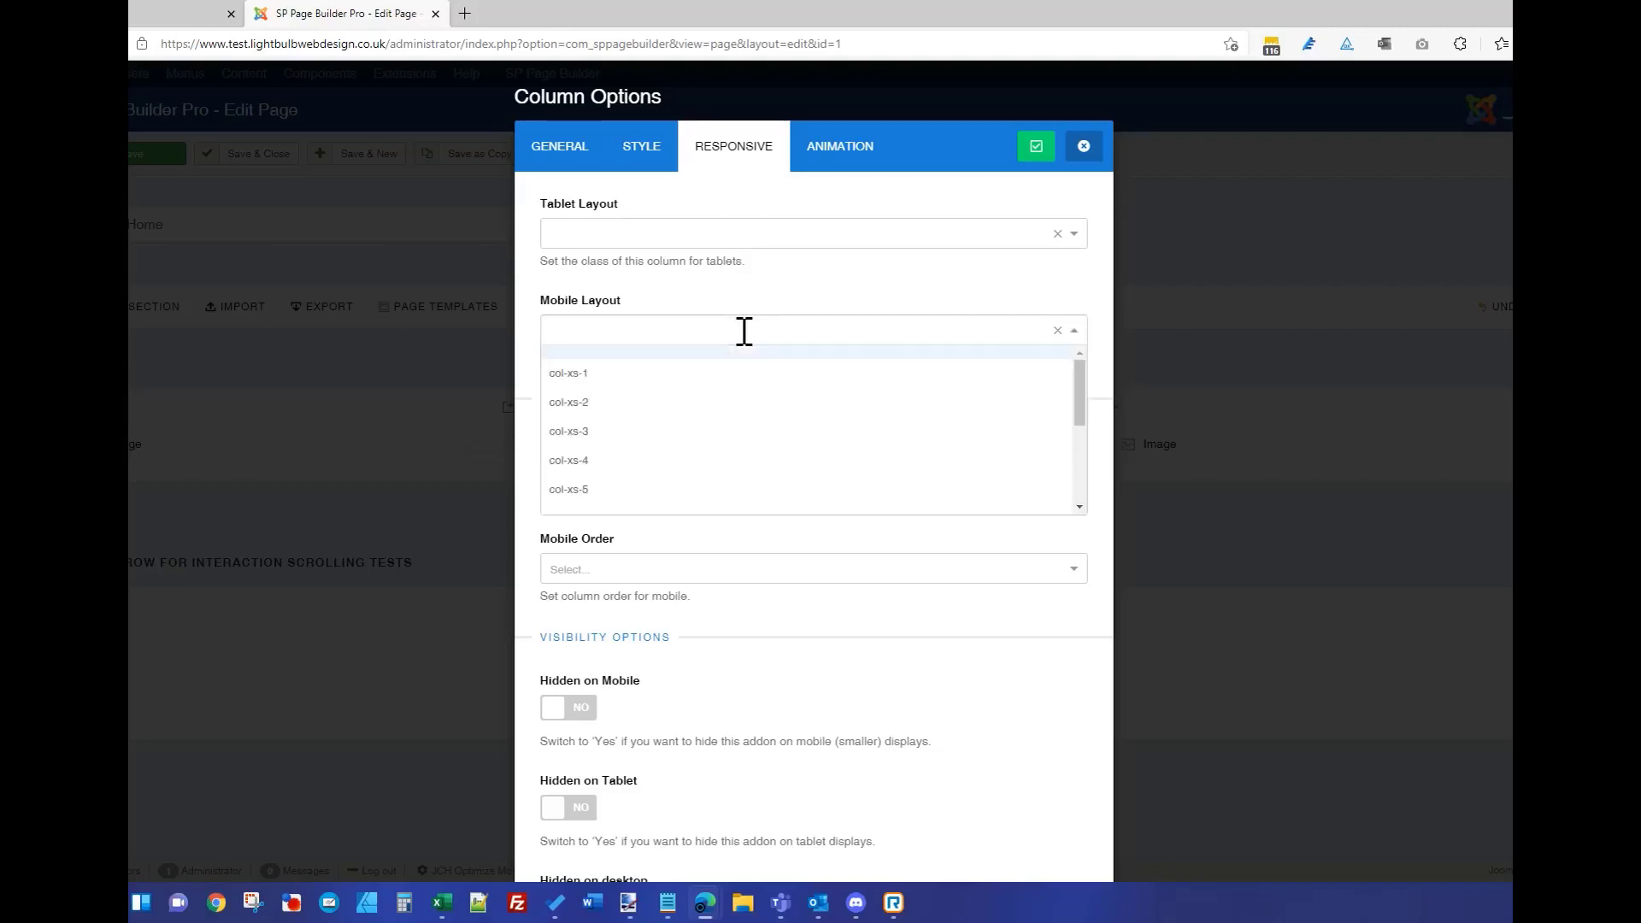
click(653, 462)
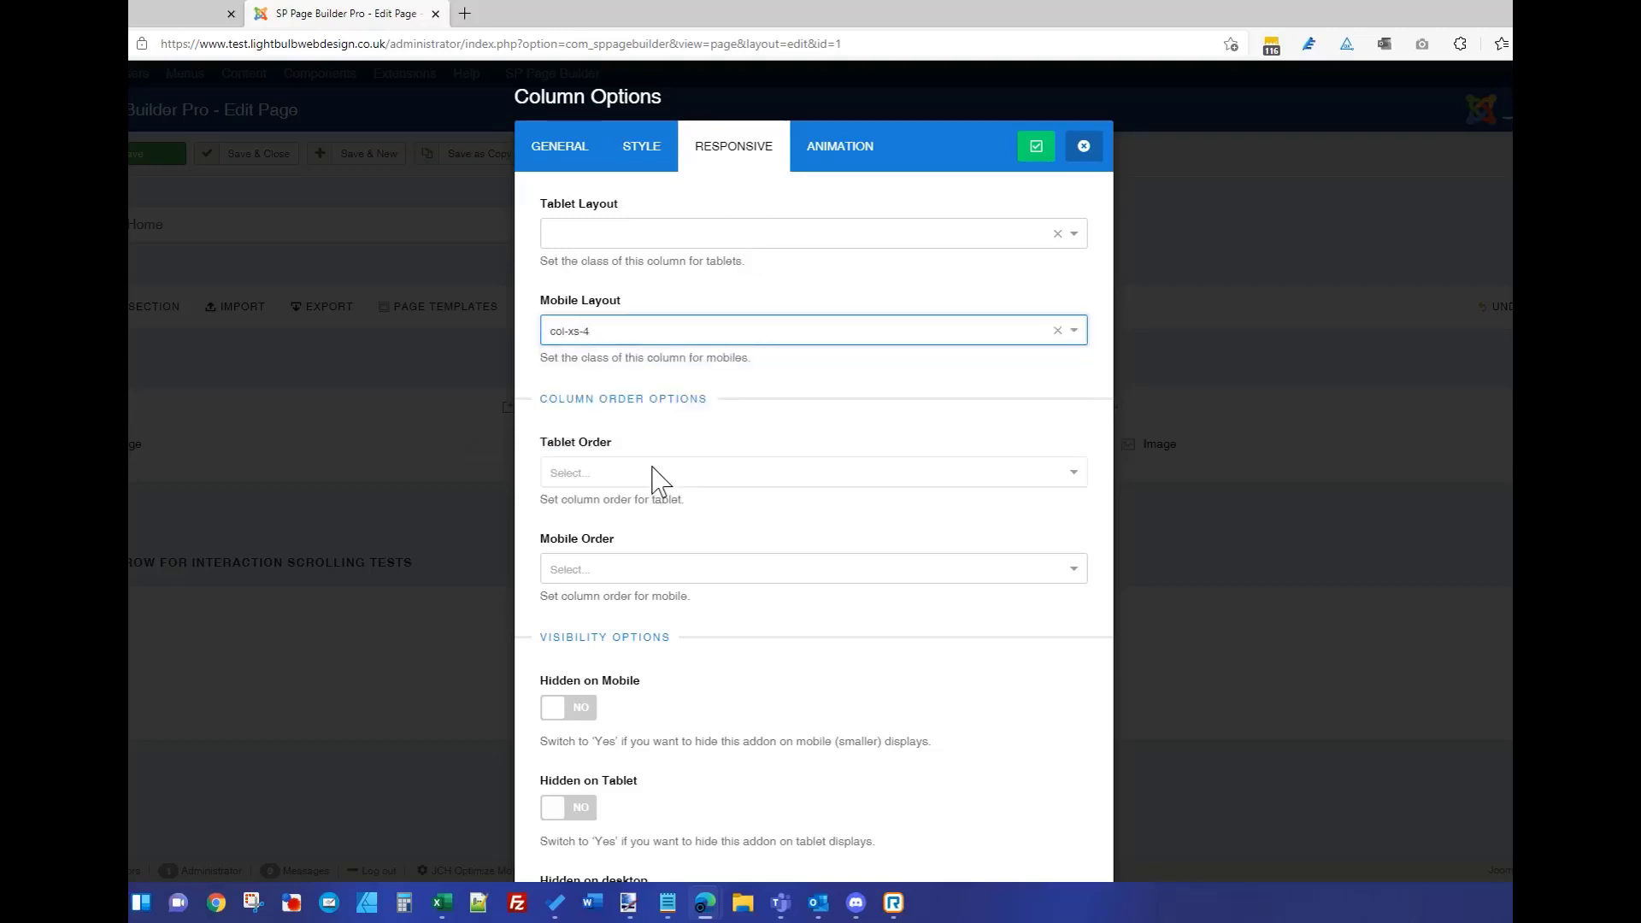
click(1036, 147)
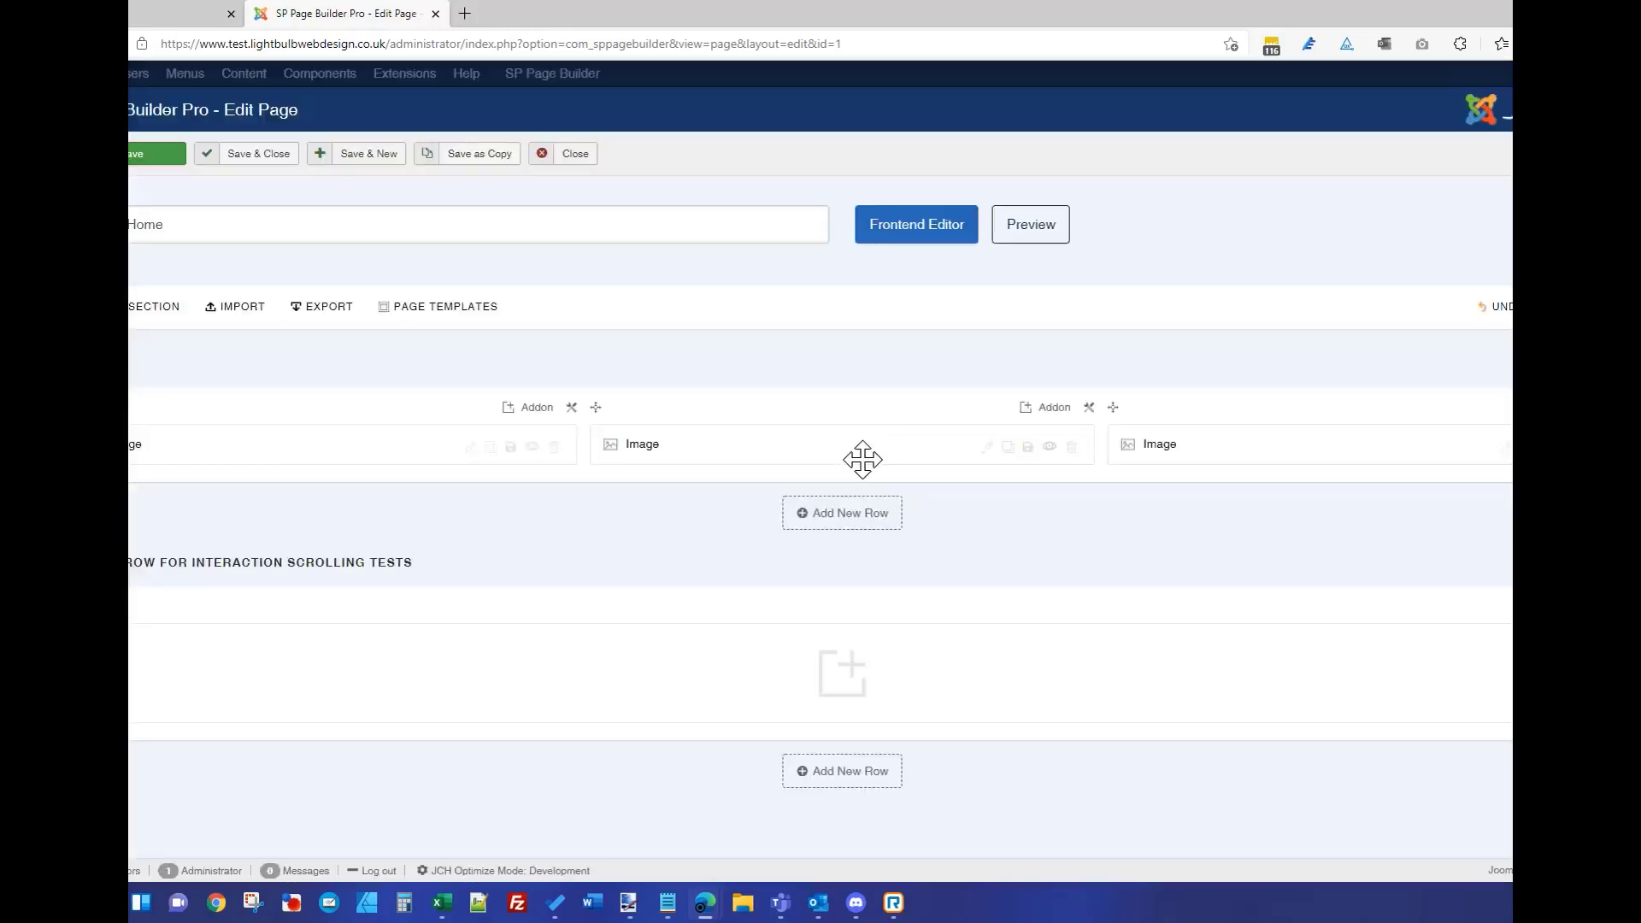
- Set the second column's responsive Mobile Layout to col-xs-4 and apply it
click(1089, 408)
click(1162, 439)
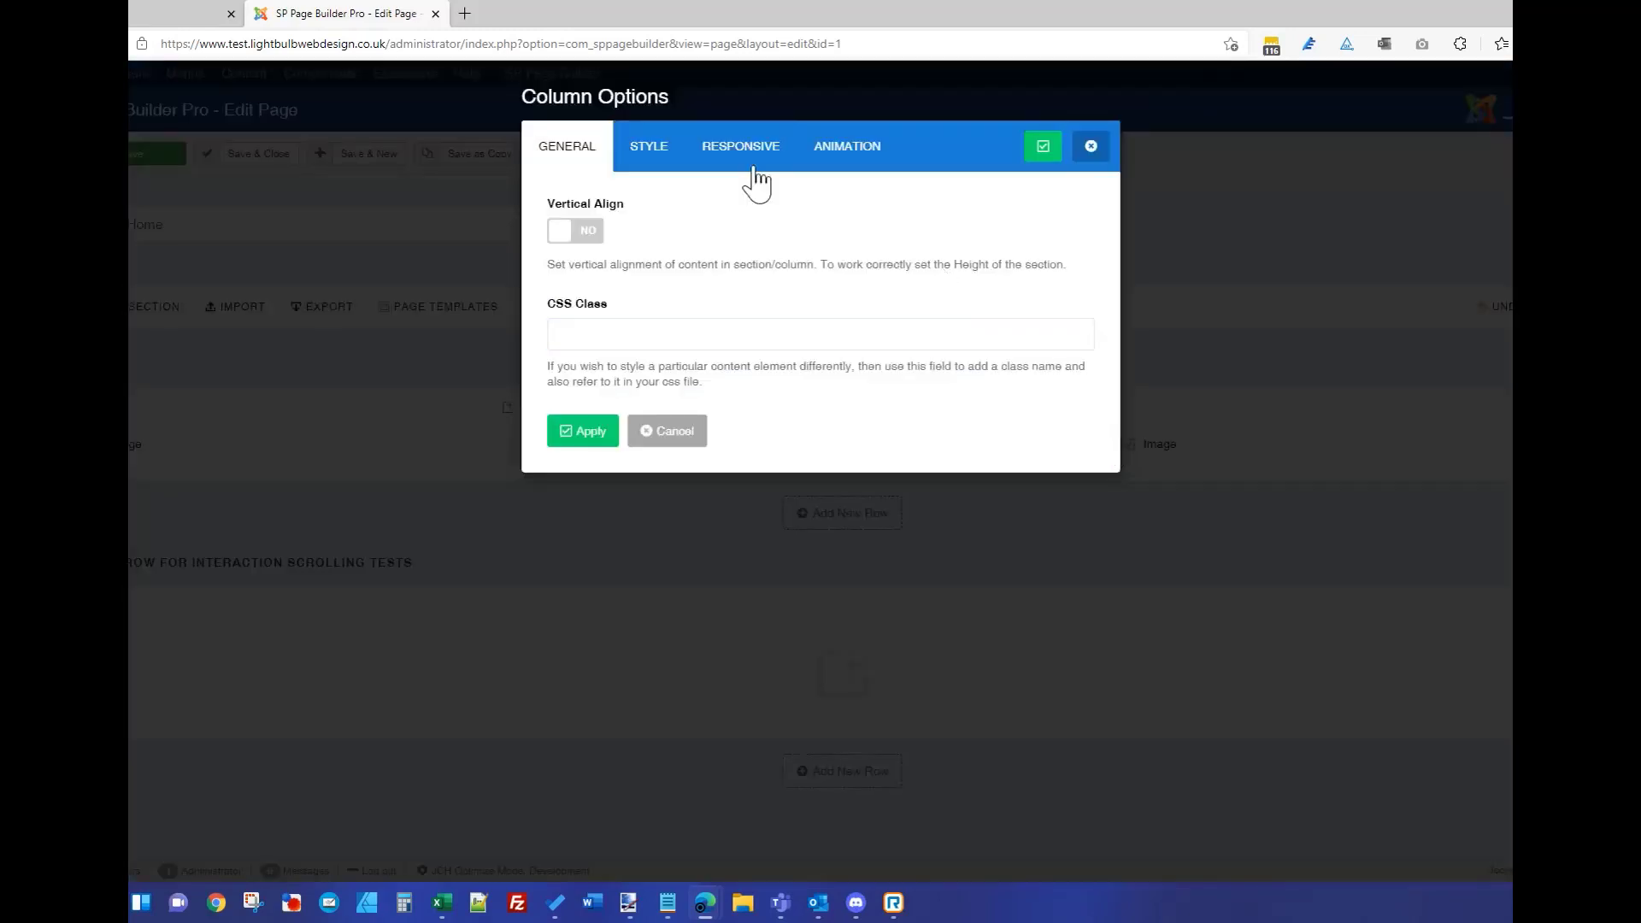
click(748, 162)
click(656, 330)
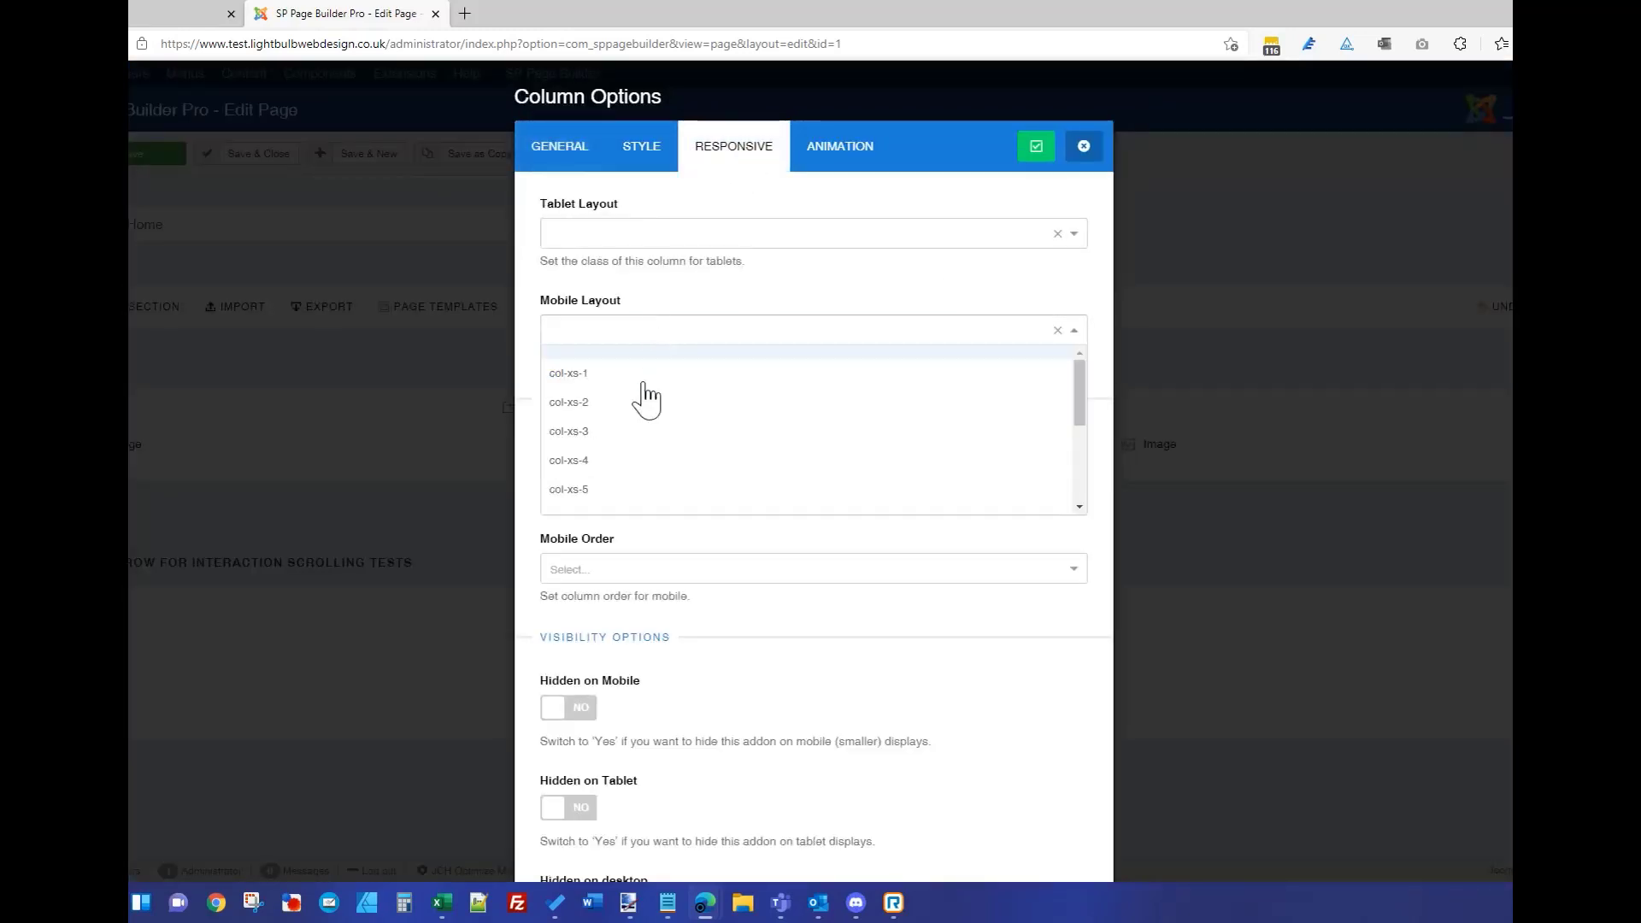
click(634, 466)
click(1036, 147)
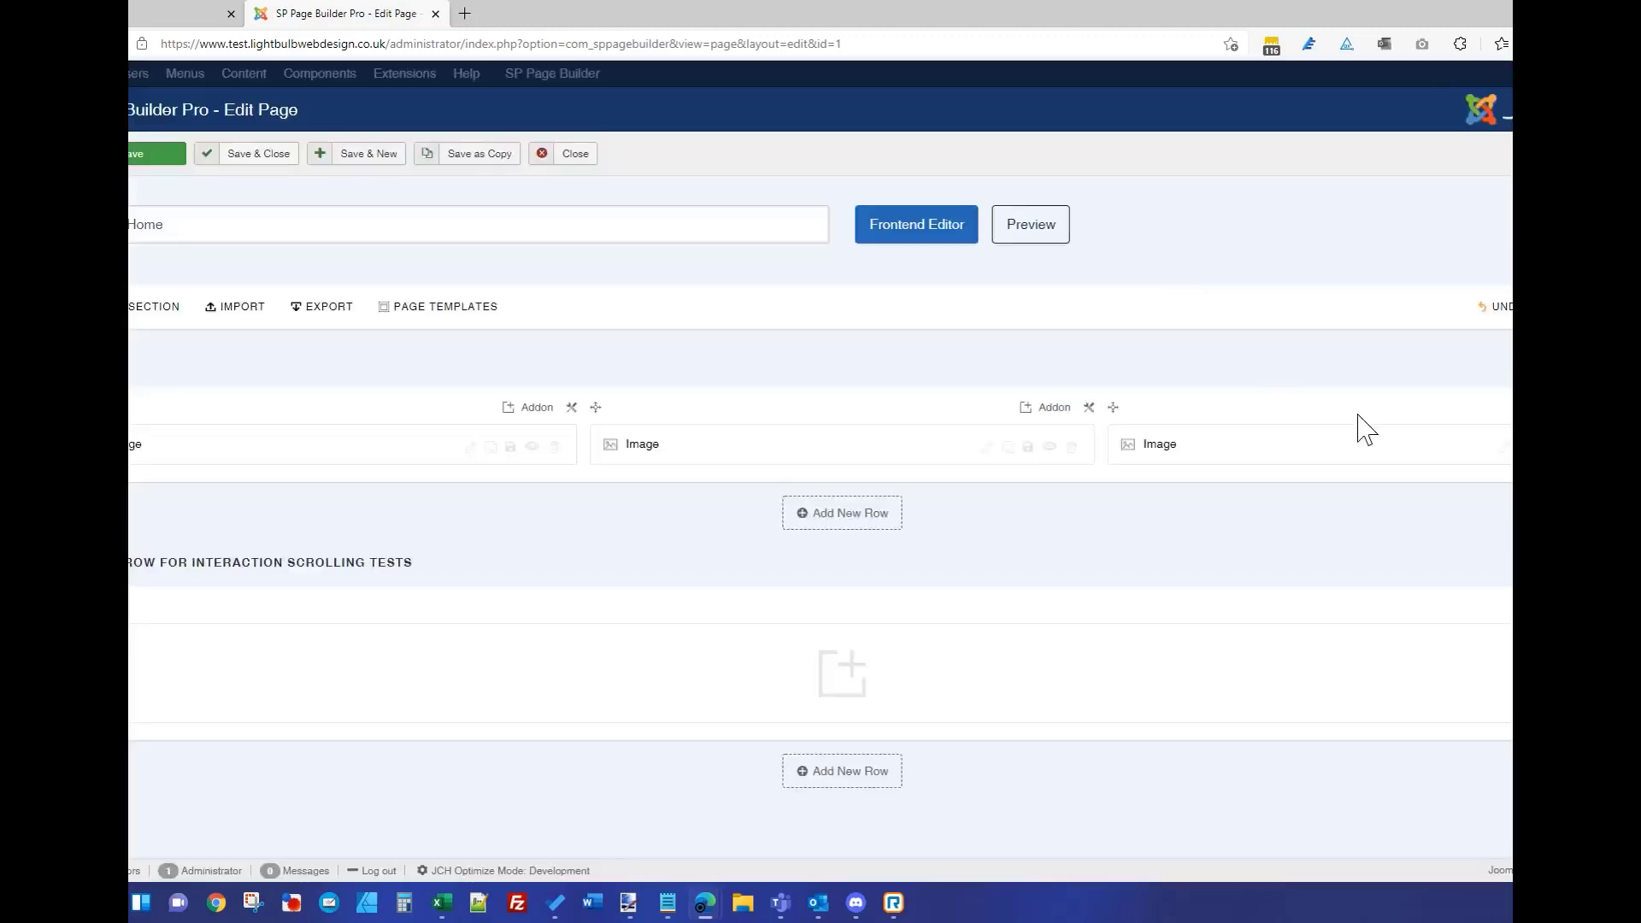
- Set the third column's responsive Mobile Layout to col-xs-4 and apply it
click(1496, 408)
click(1483, 437)
click(755, 163)
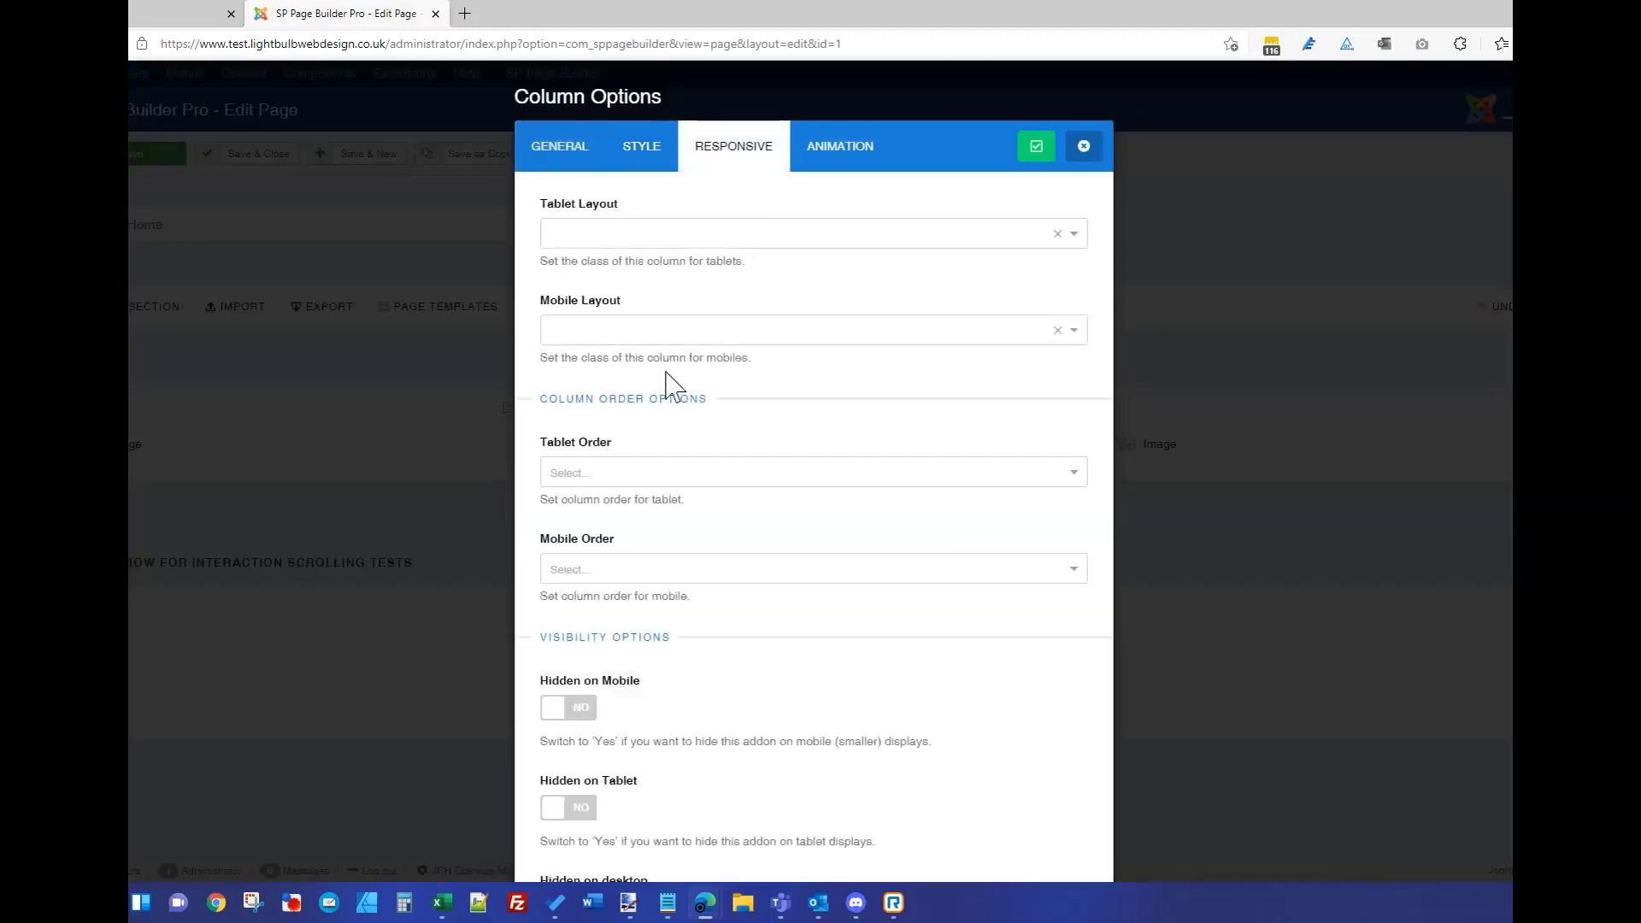
click(675, 332)
click(629, 466)
click(1036, 147)
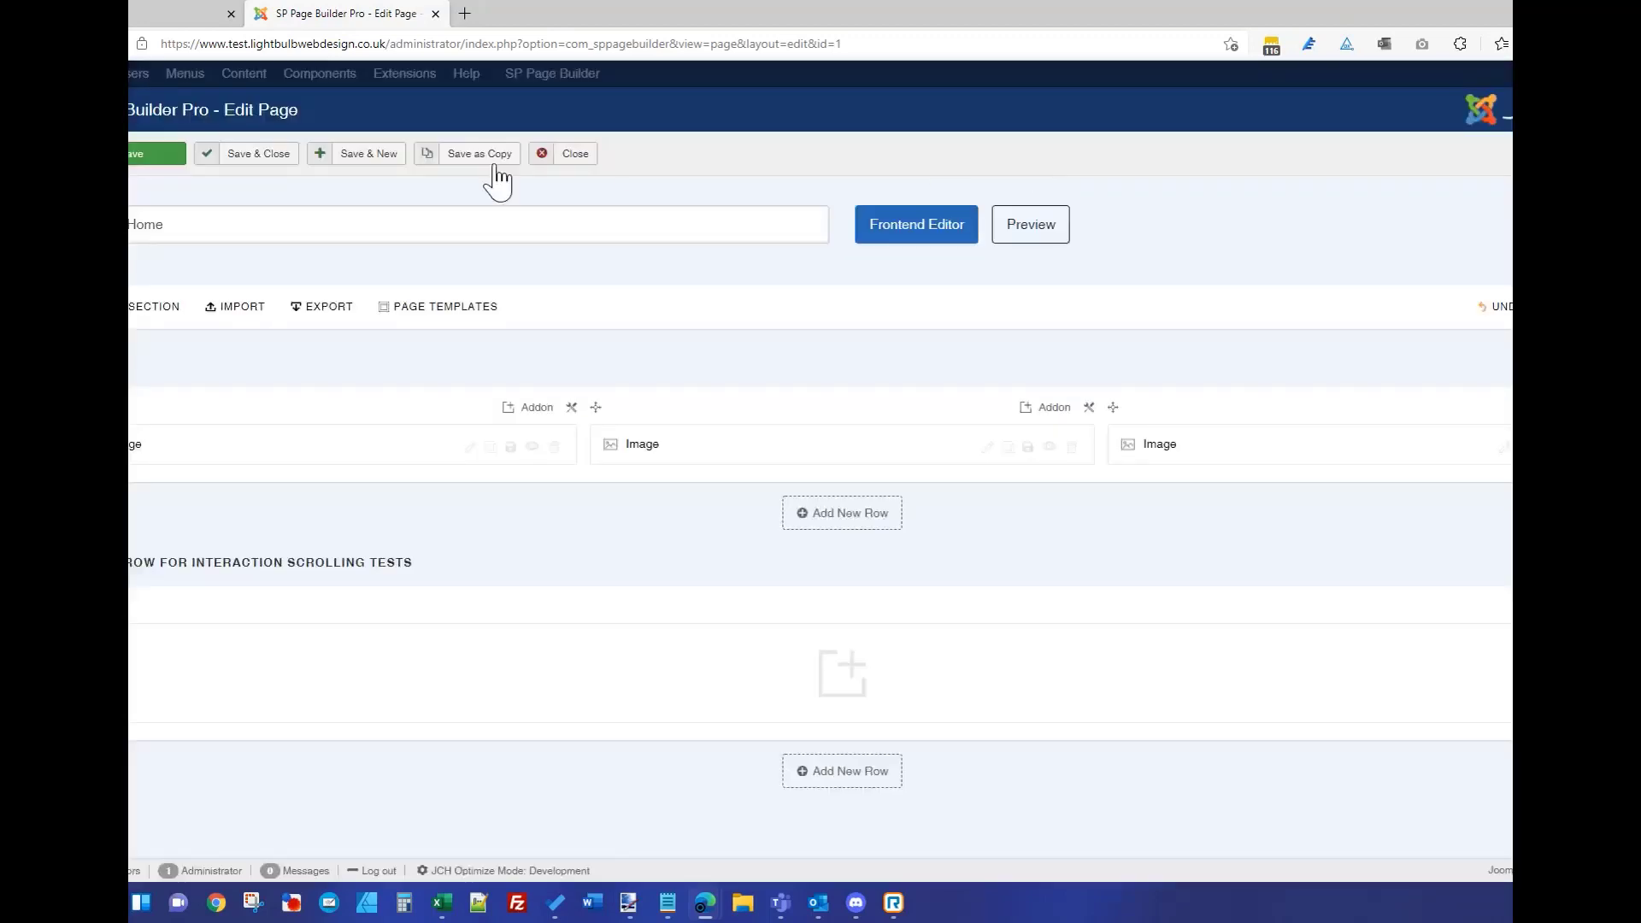
- Save the Home page with its new mobile layouts and reload the live site
click(158, 154)
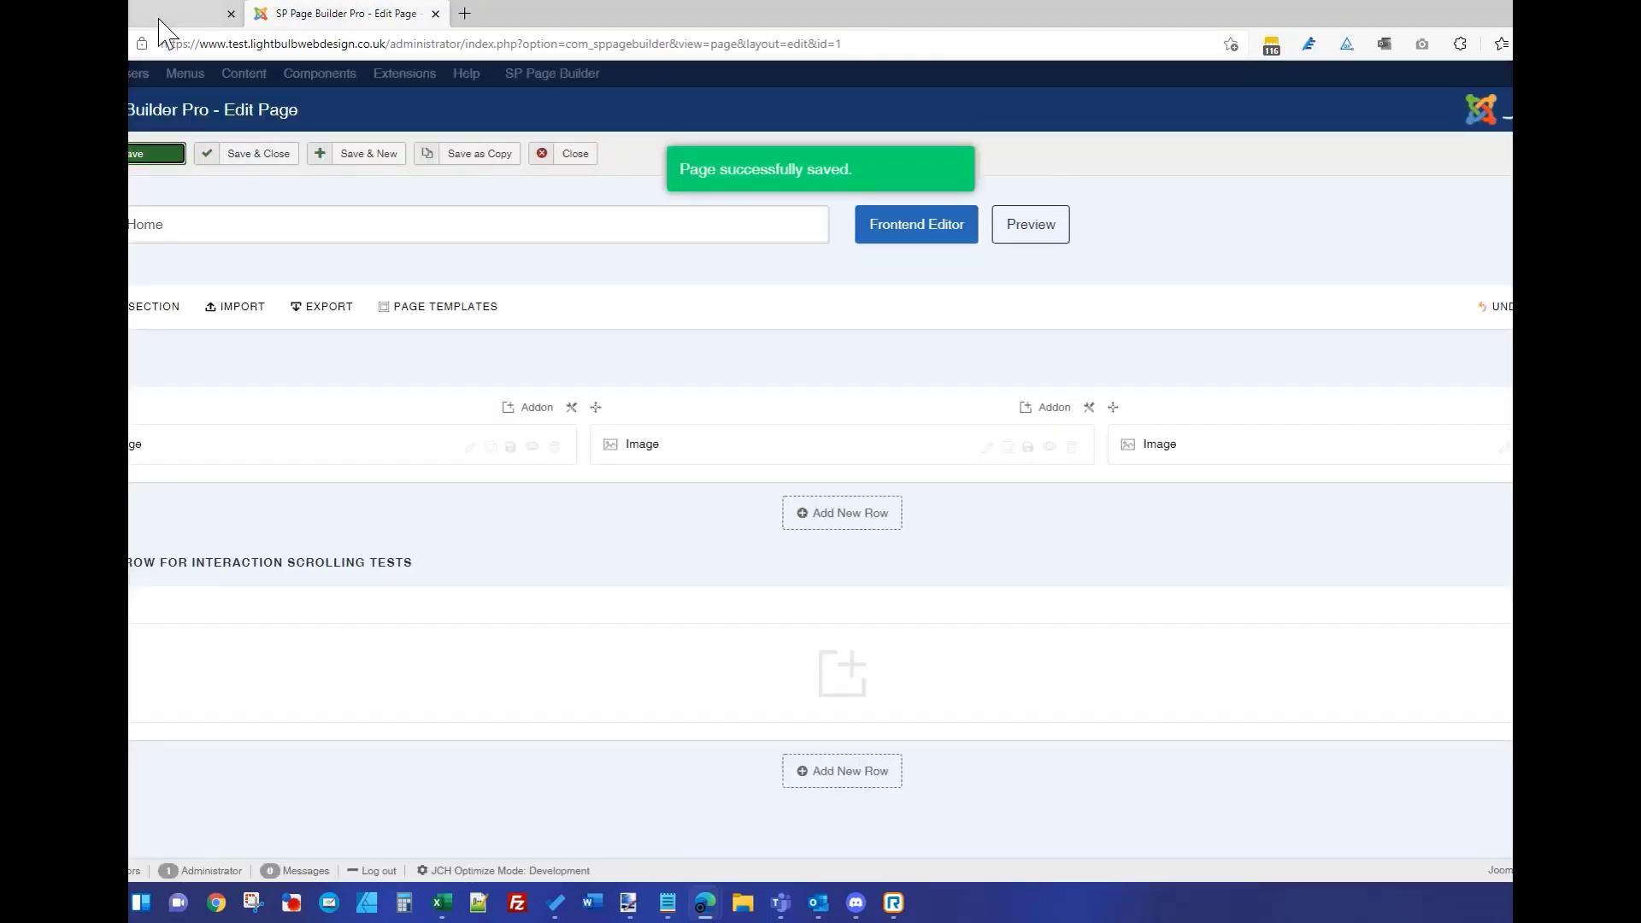
click(160, 19)
click(193, 43)
key(Return)
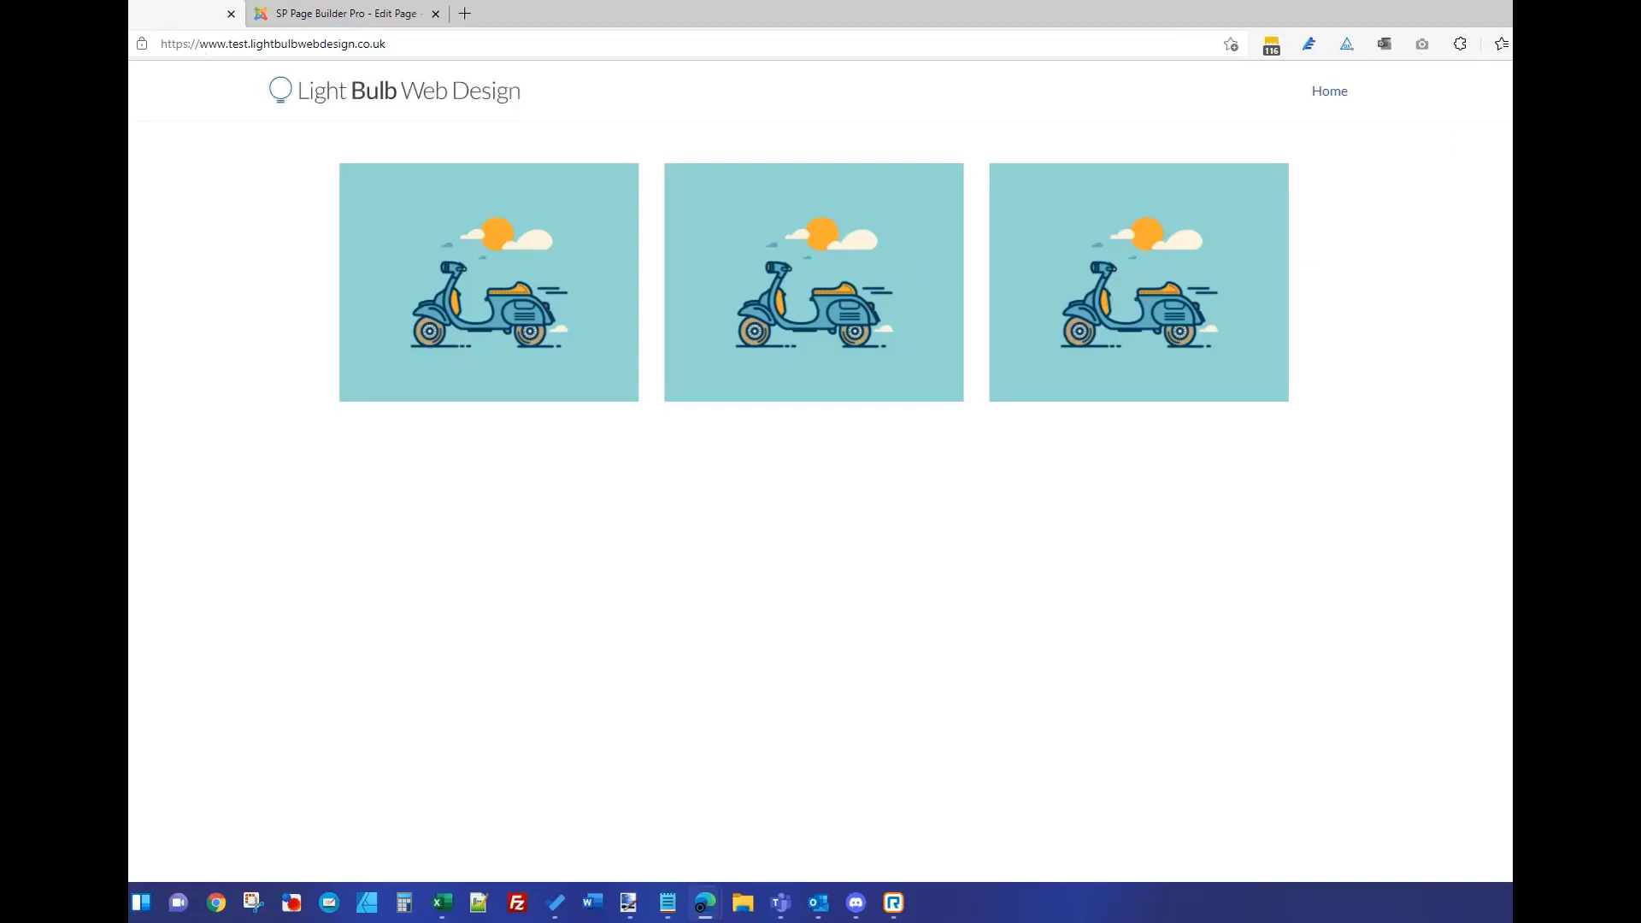
- Check the three-column image row at phone width, restore the full-size window and return to the page editor
click(1581, 13)
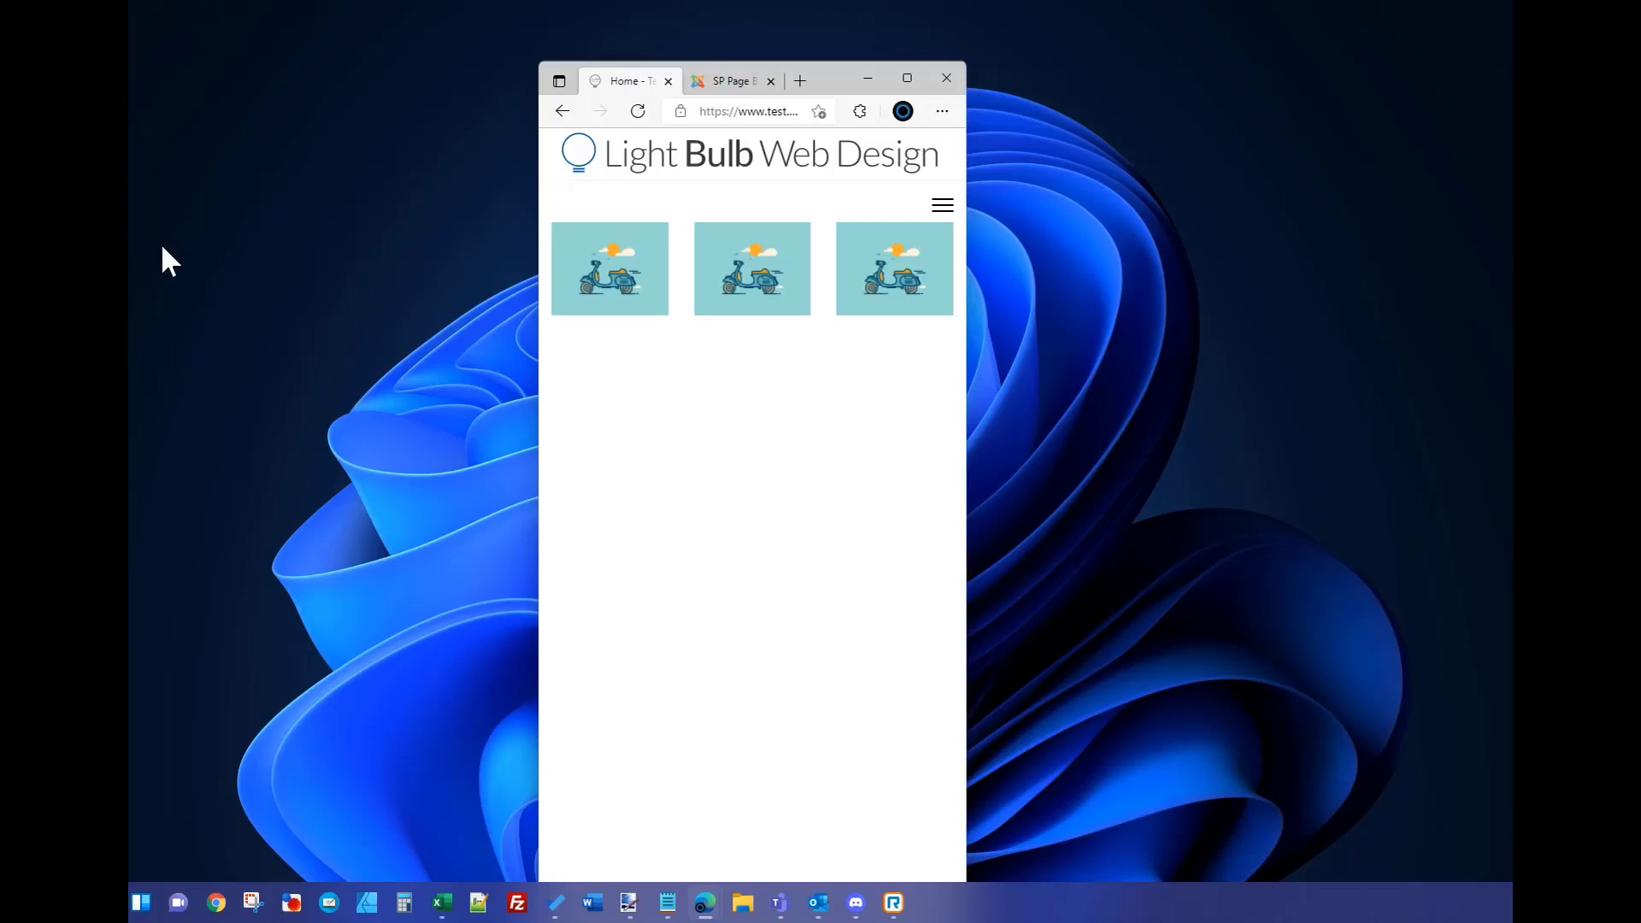
click(909, 77)
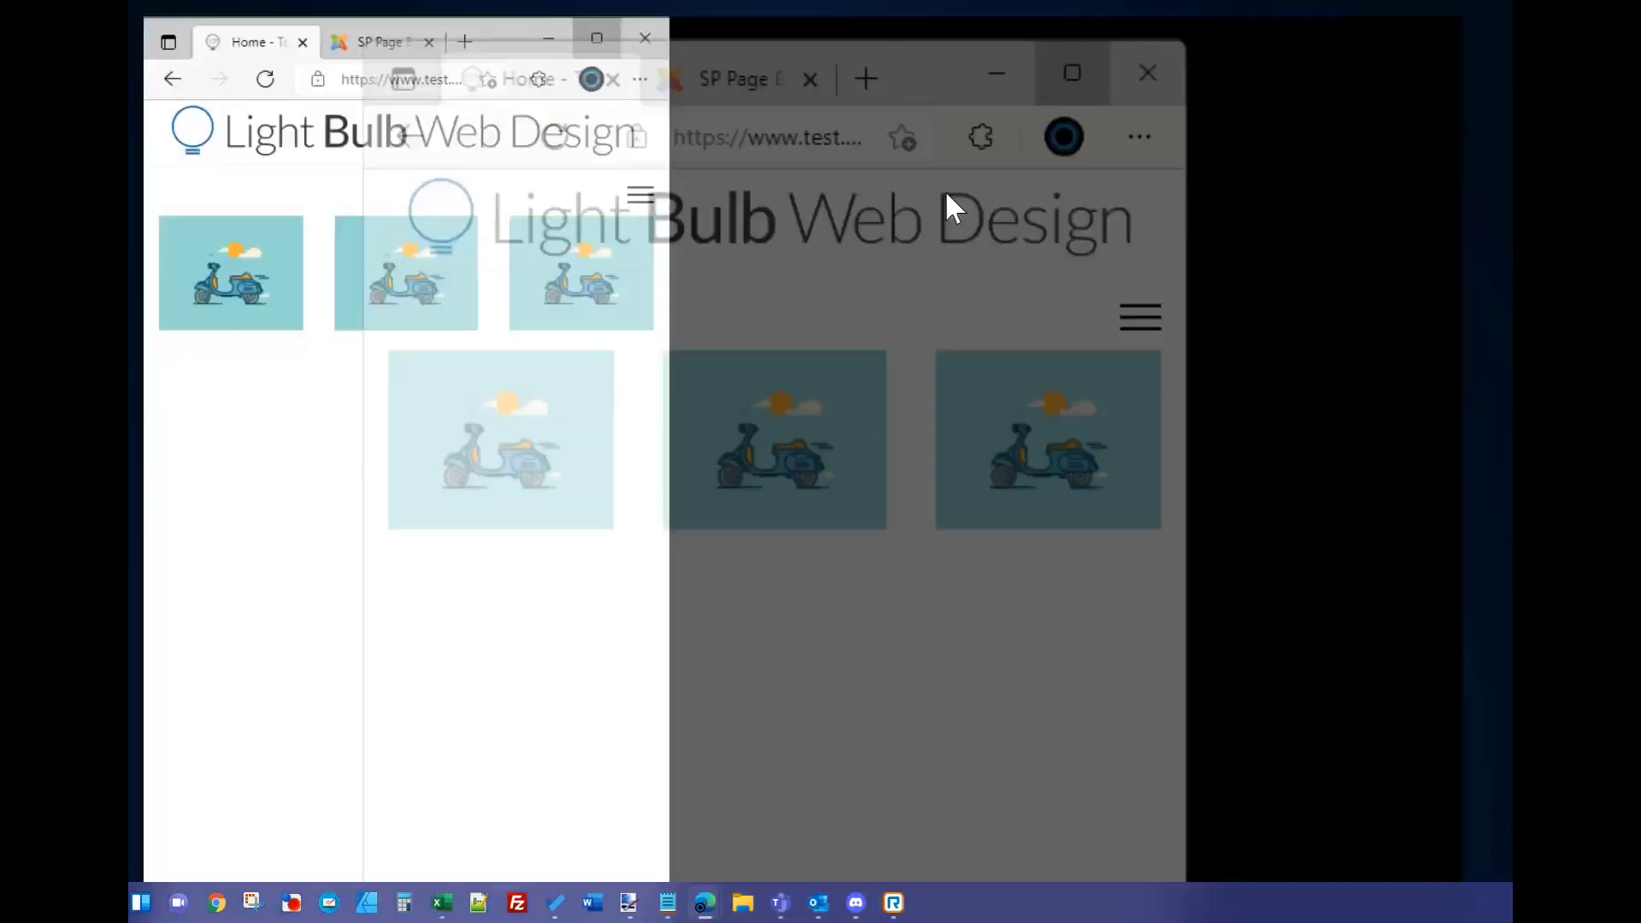
click(377, 14)
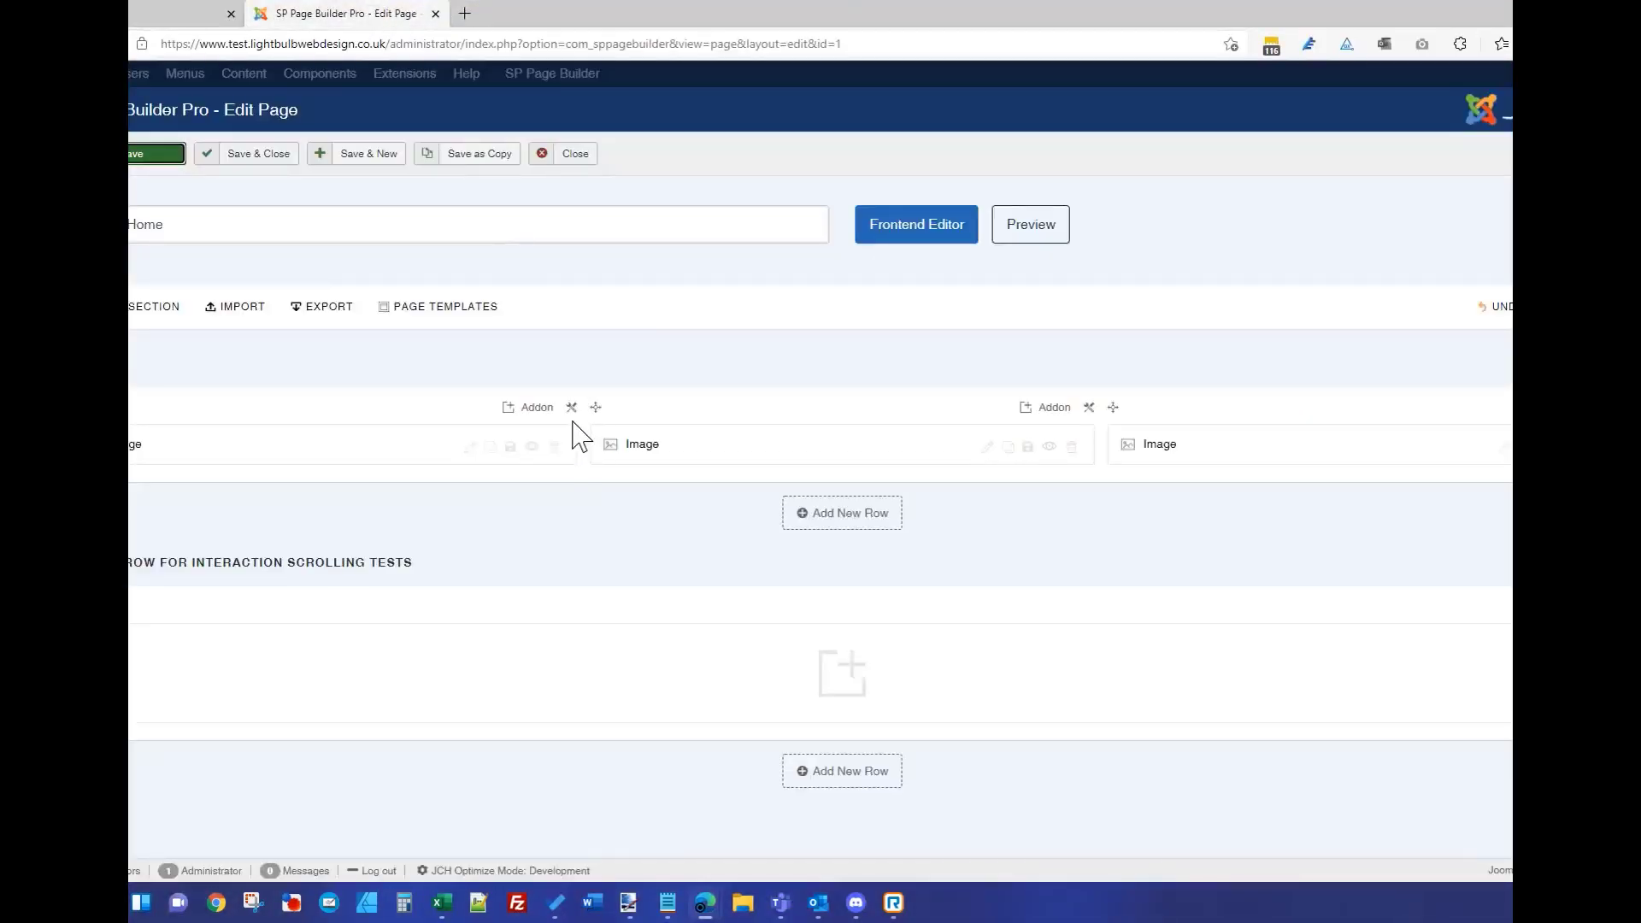
- Turn on Hidden on Mobile in the second column's responsive options and apply it
click(1090, 409)
click(1125, 440)
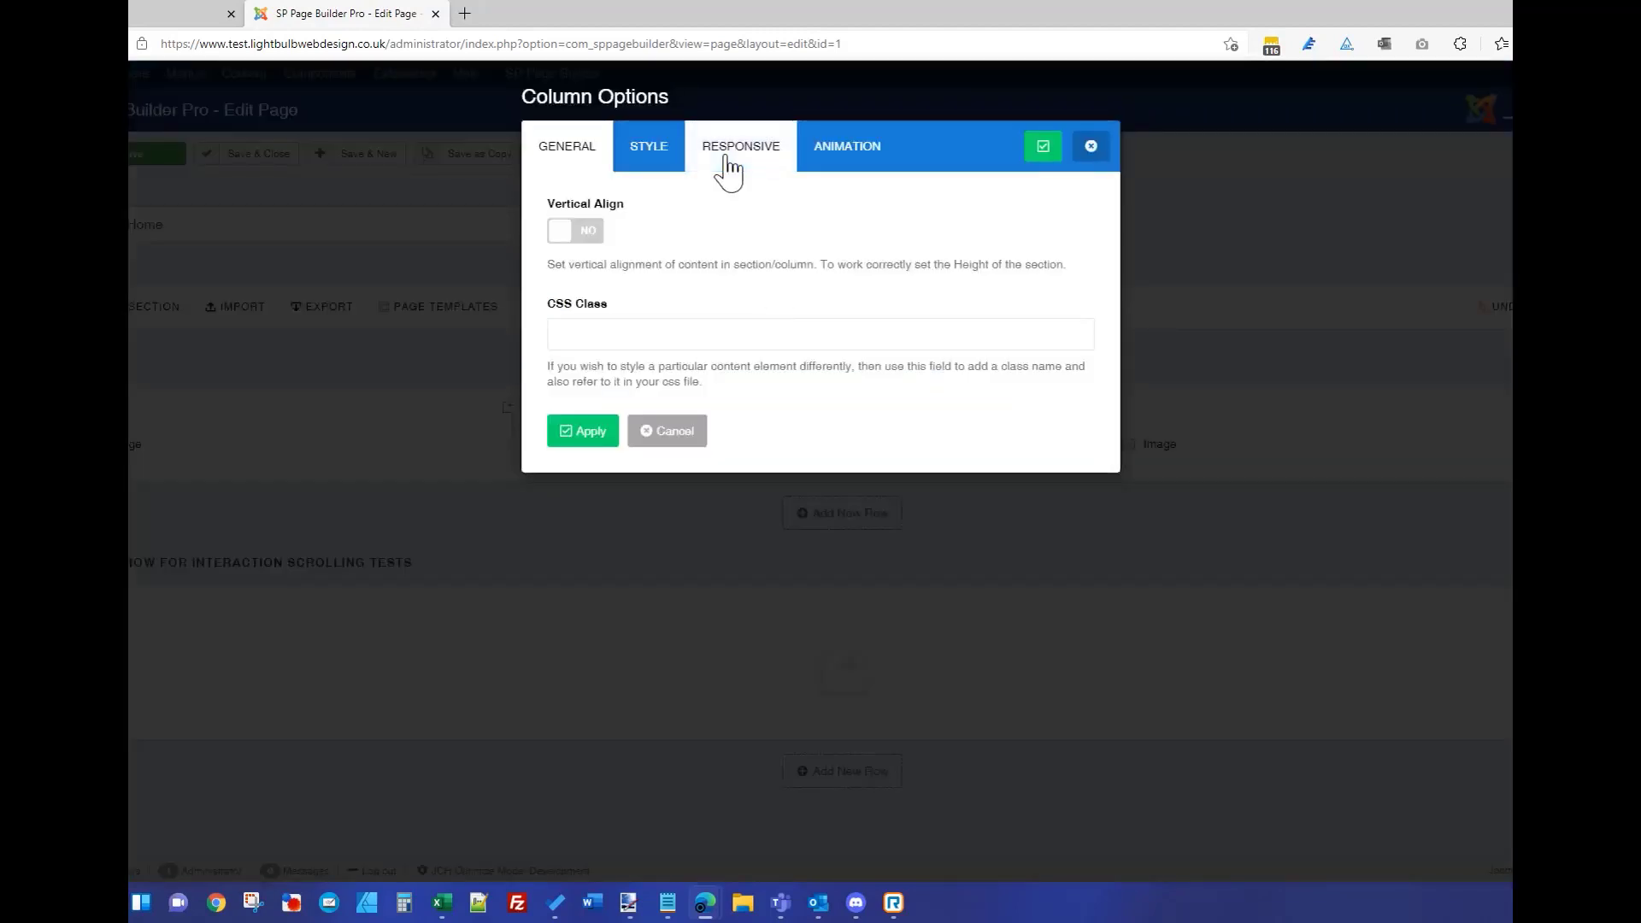
click(728, 162)
scroll(751, 404, down, 2)
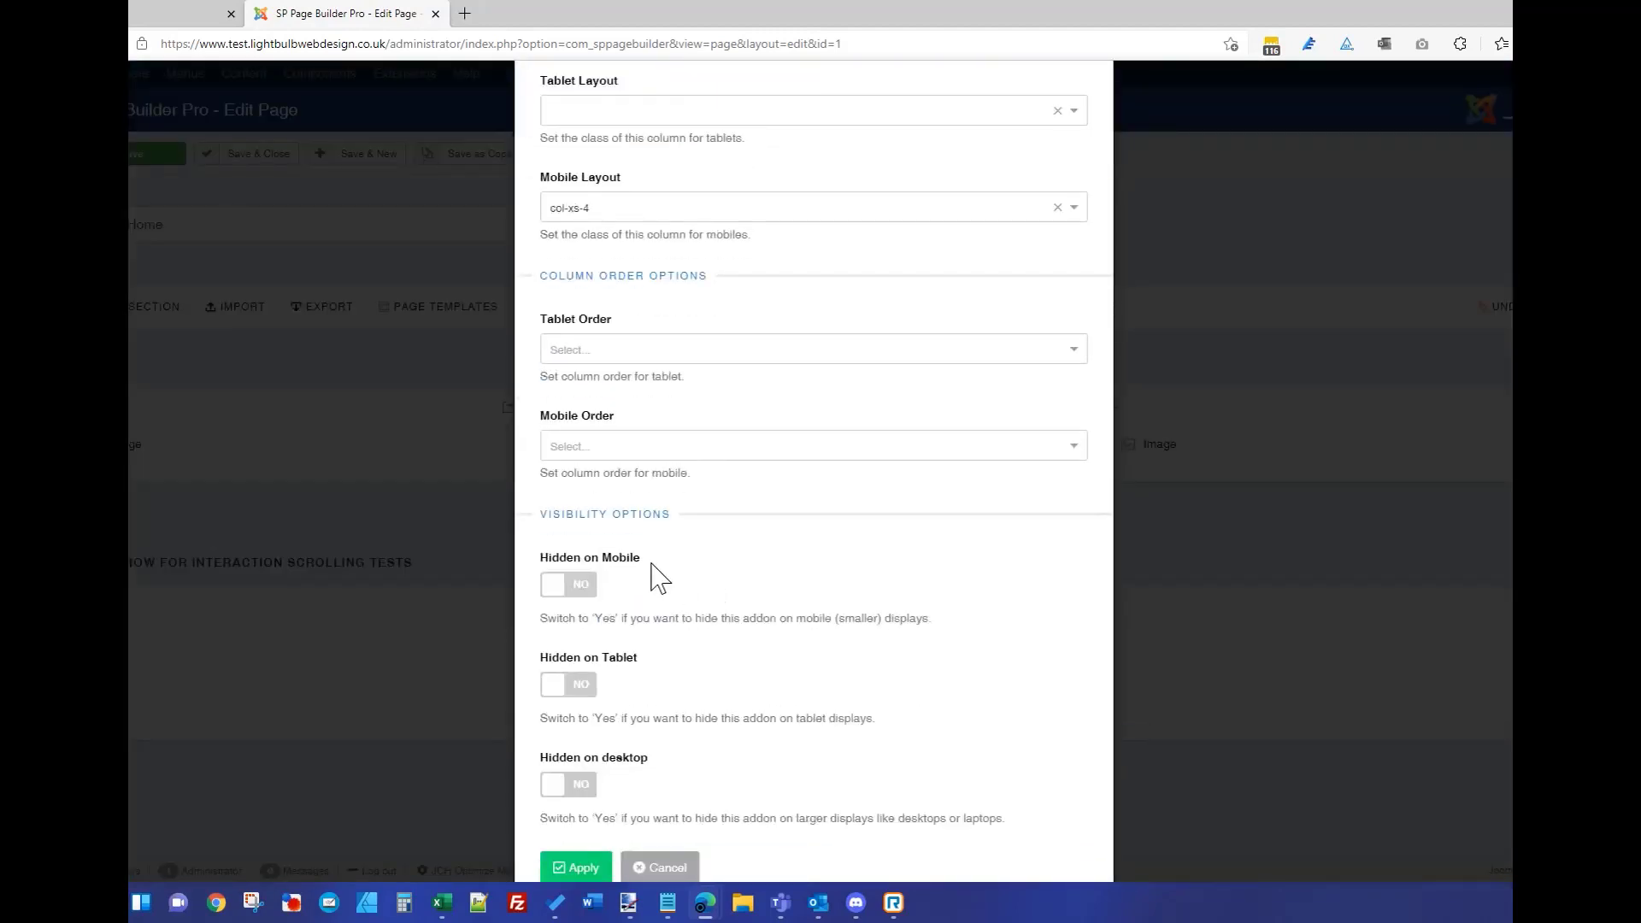
click(572, 586)
scroll(632, 612, down, 1)
click(590, 817)
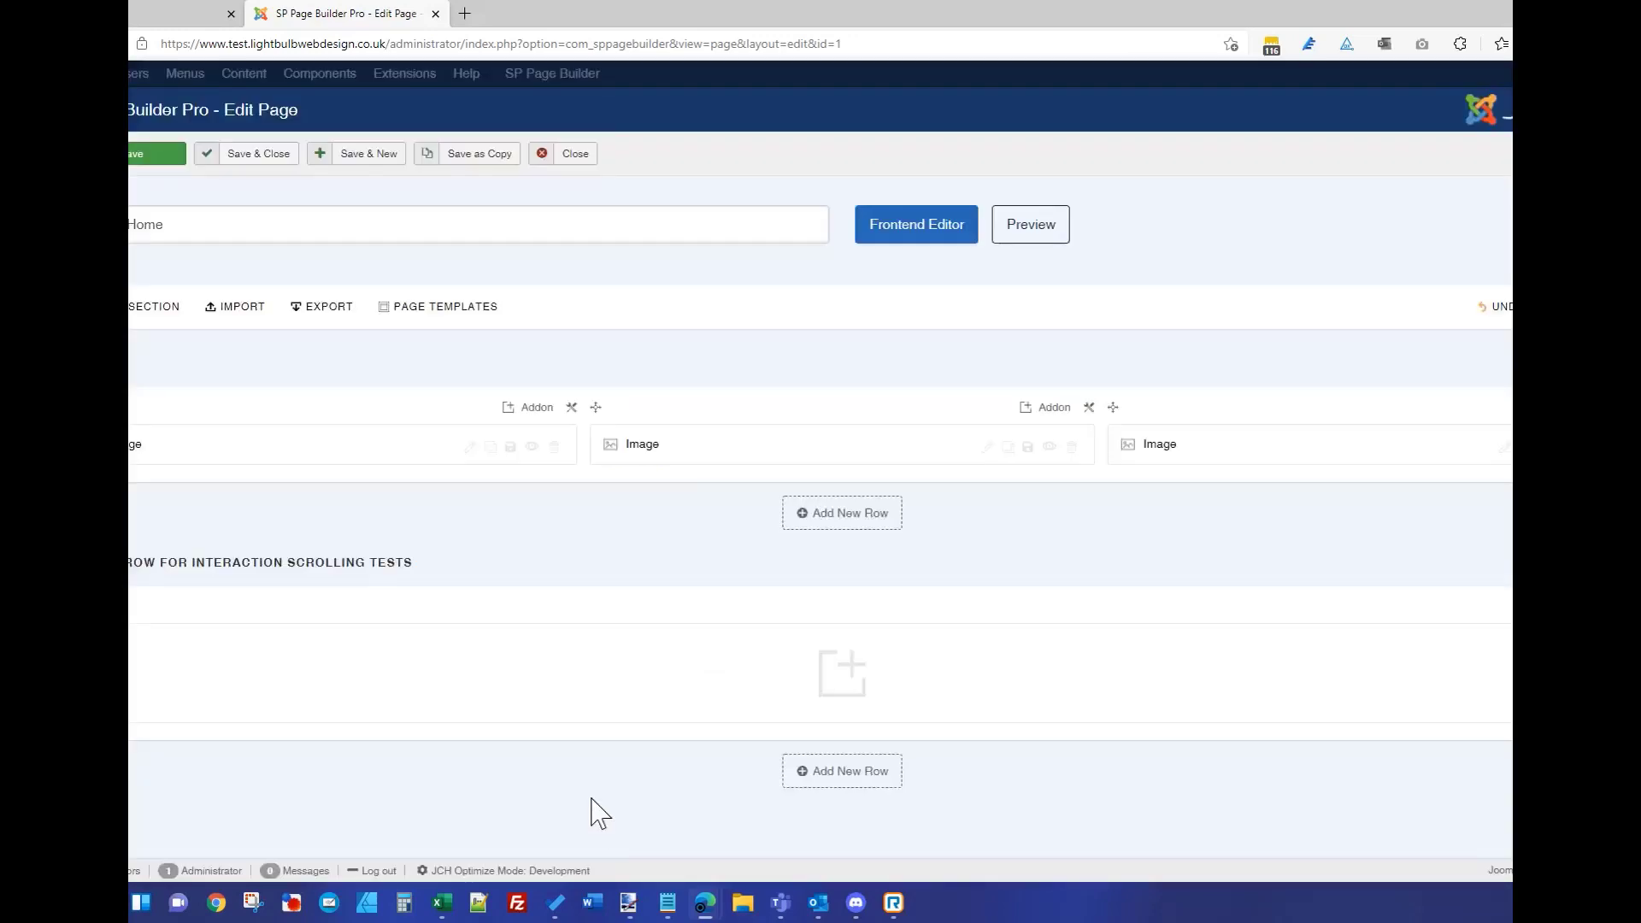
- Save the Home page with the second column hidden on mobile and reload the live site
click(162, 156)
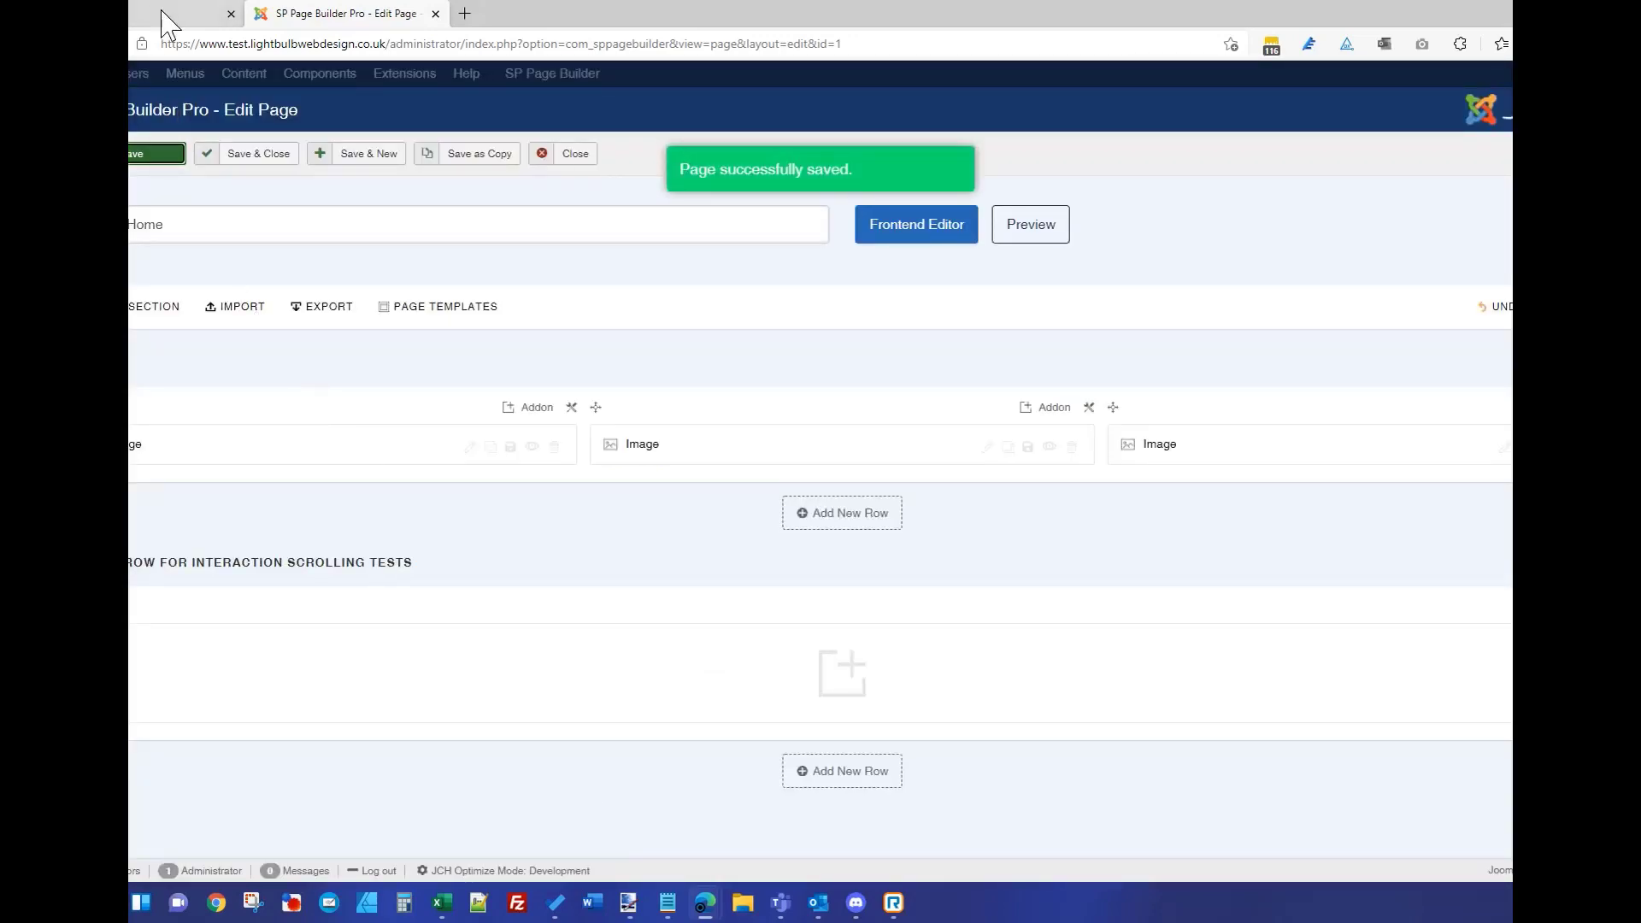
click(167, 14)
click(274, 47)
key(Return)
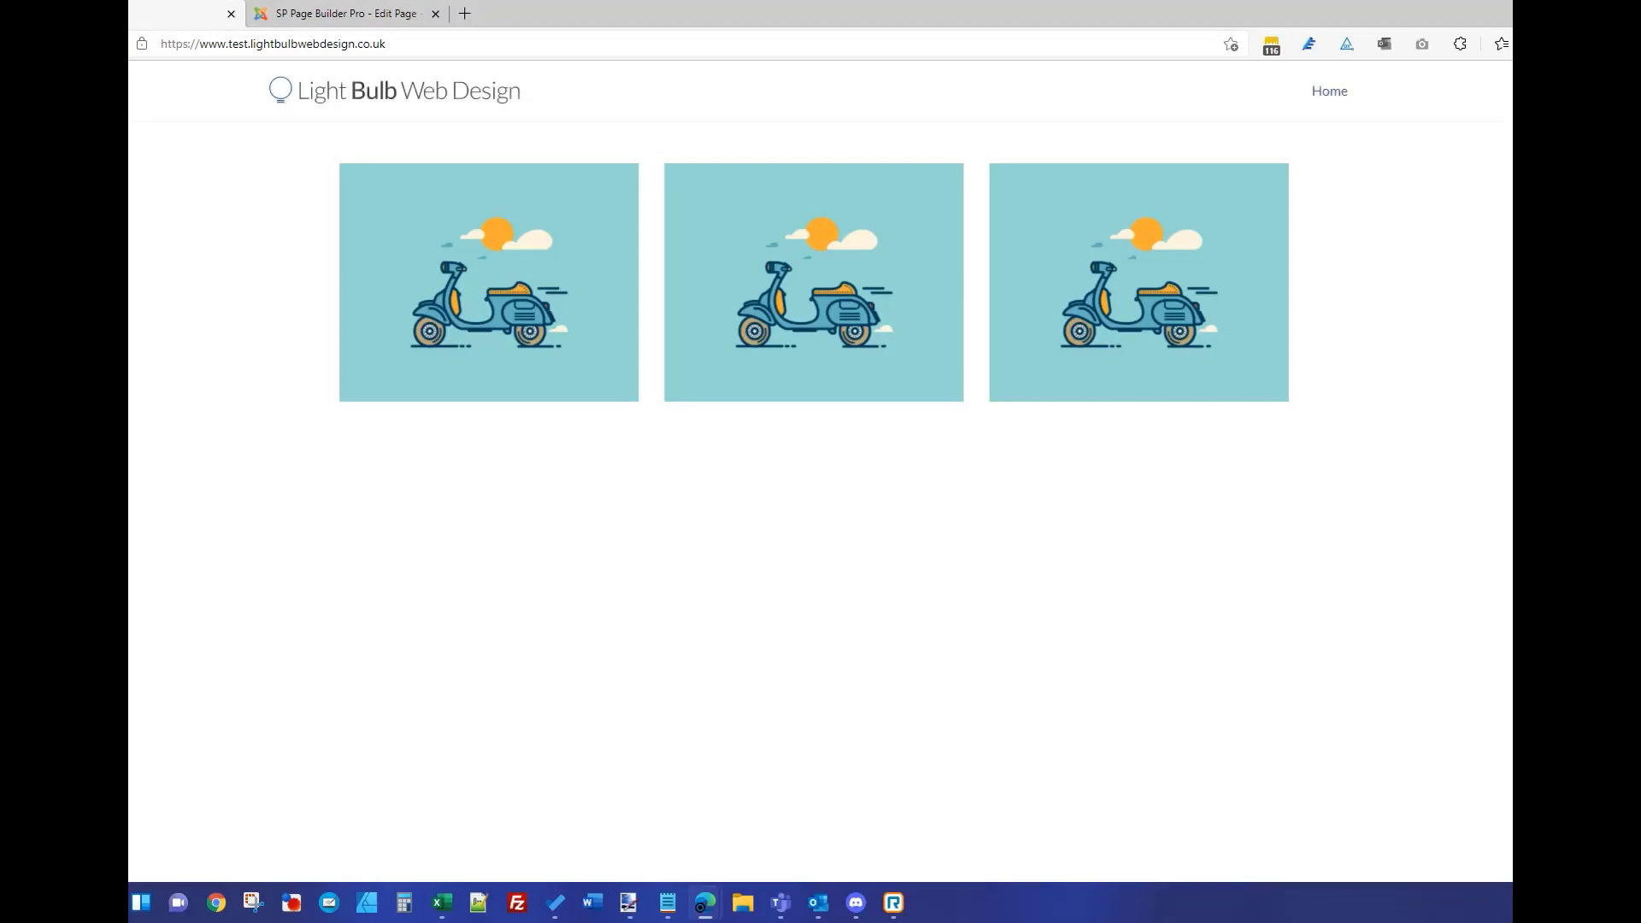
- Check the image row with the hidden column at phone width, restore the full-size window and return to the page editor
click(1582, 13)
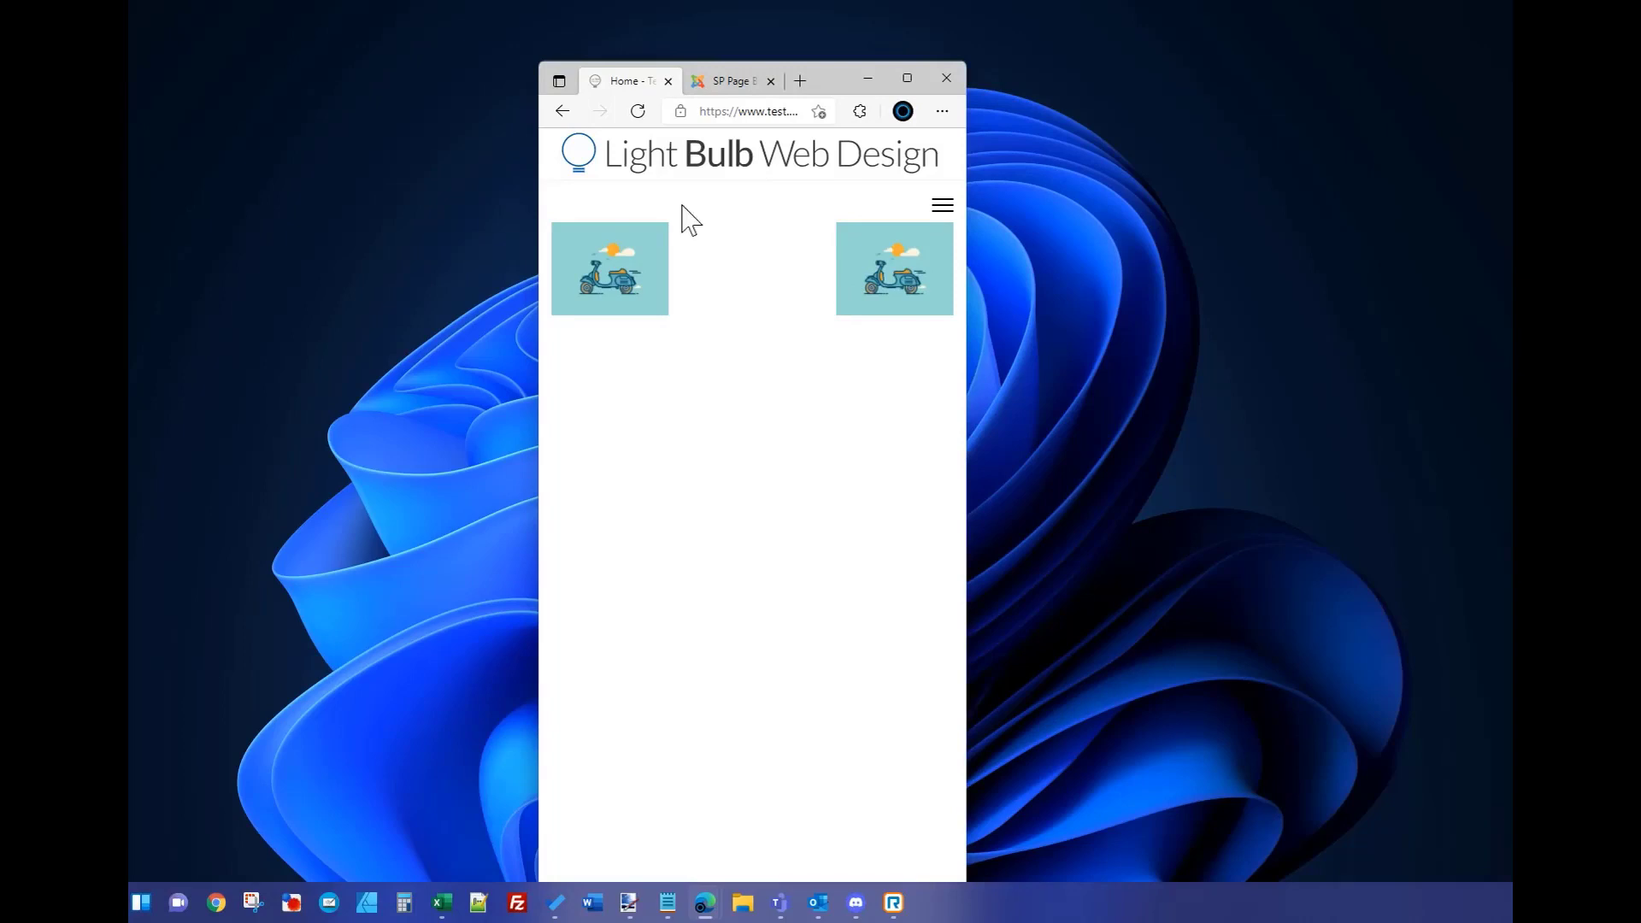
click(908, 79)
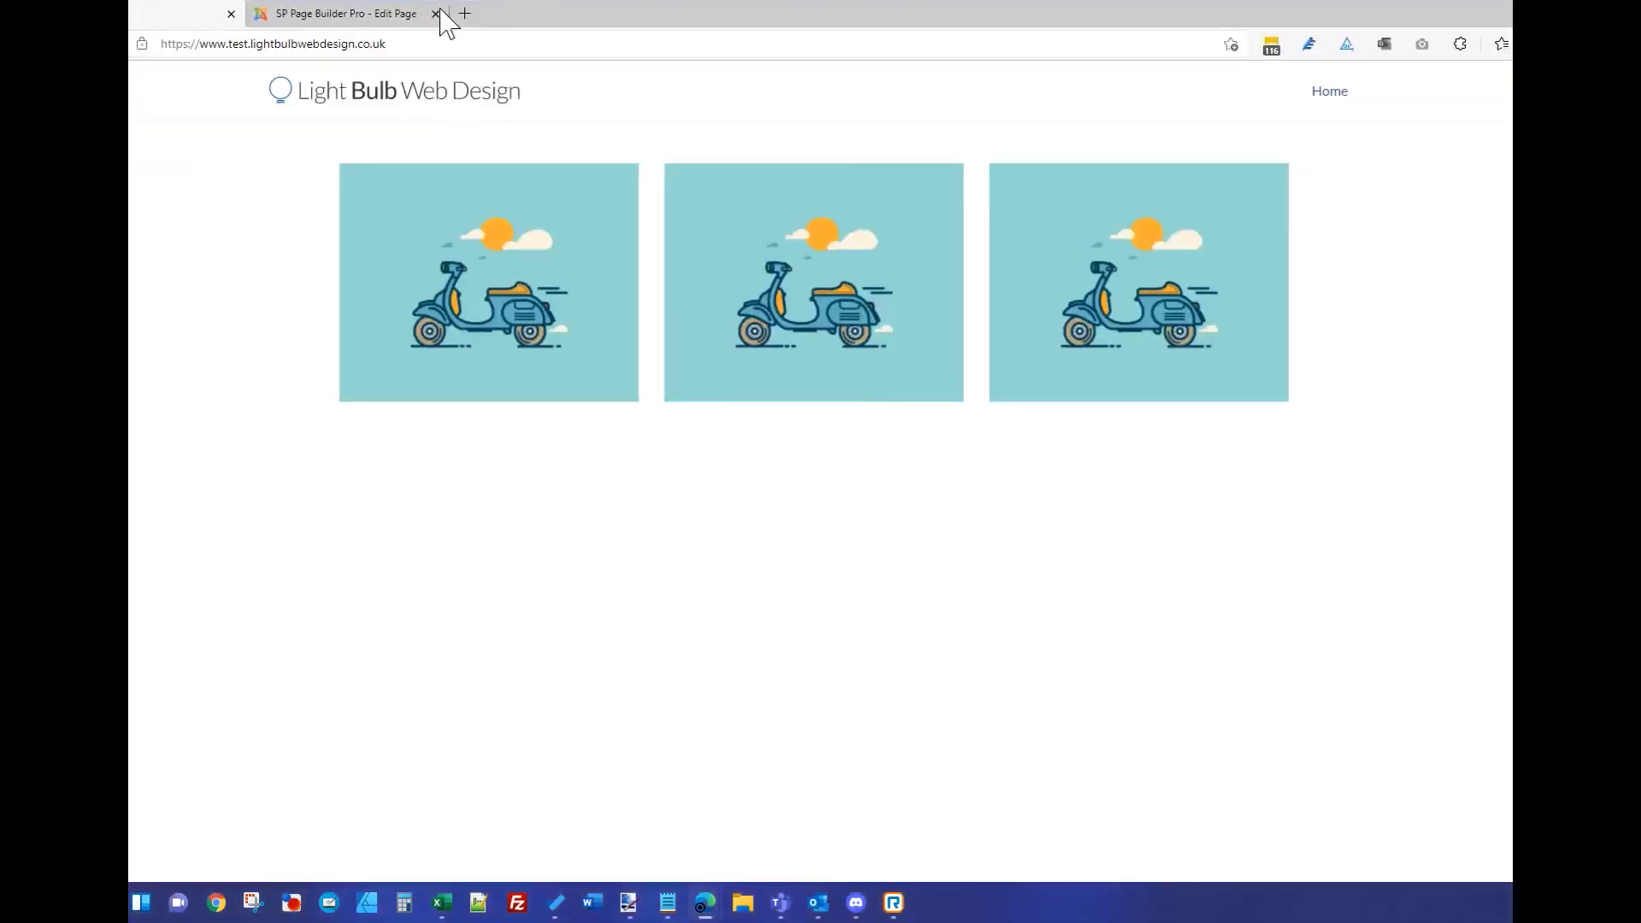
click(384, 14)
- Add a Text Block addon with its default content to the second column and save the page
click(1057, 410)
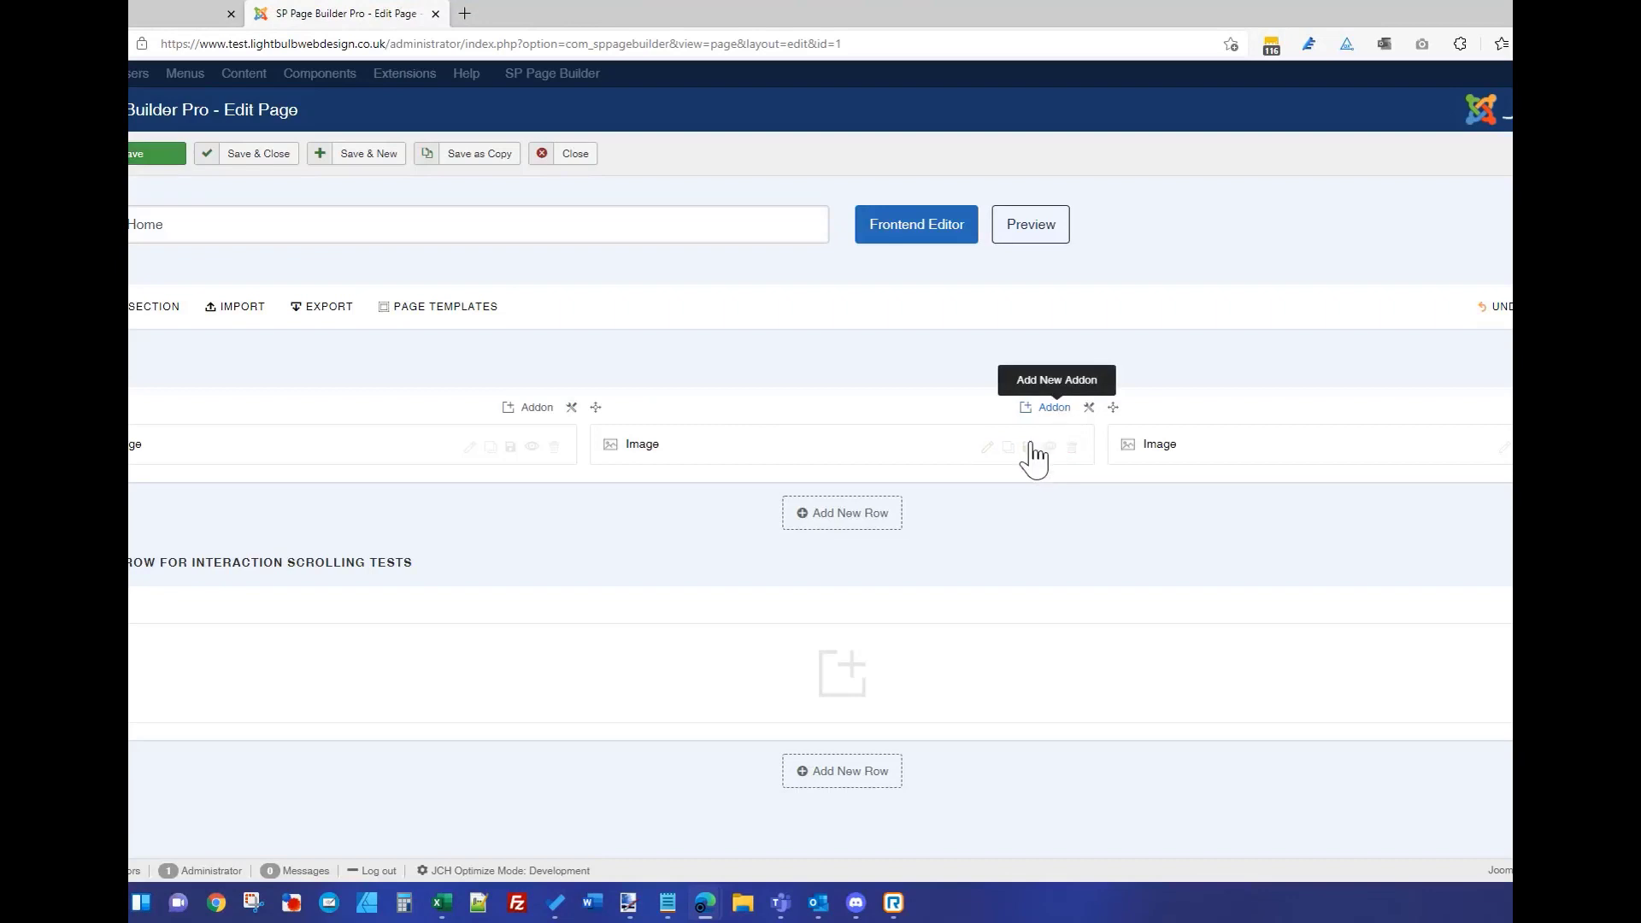
scroll(1021, 494, down, 5)
scroll(1021, 494, down, 3)
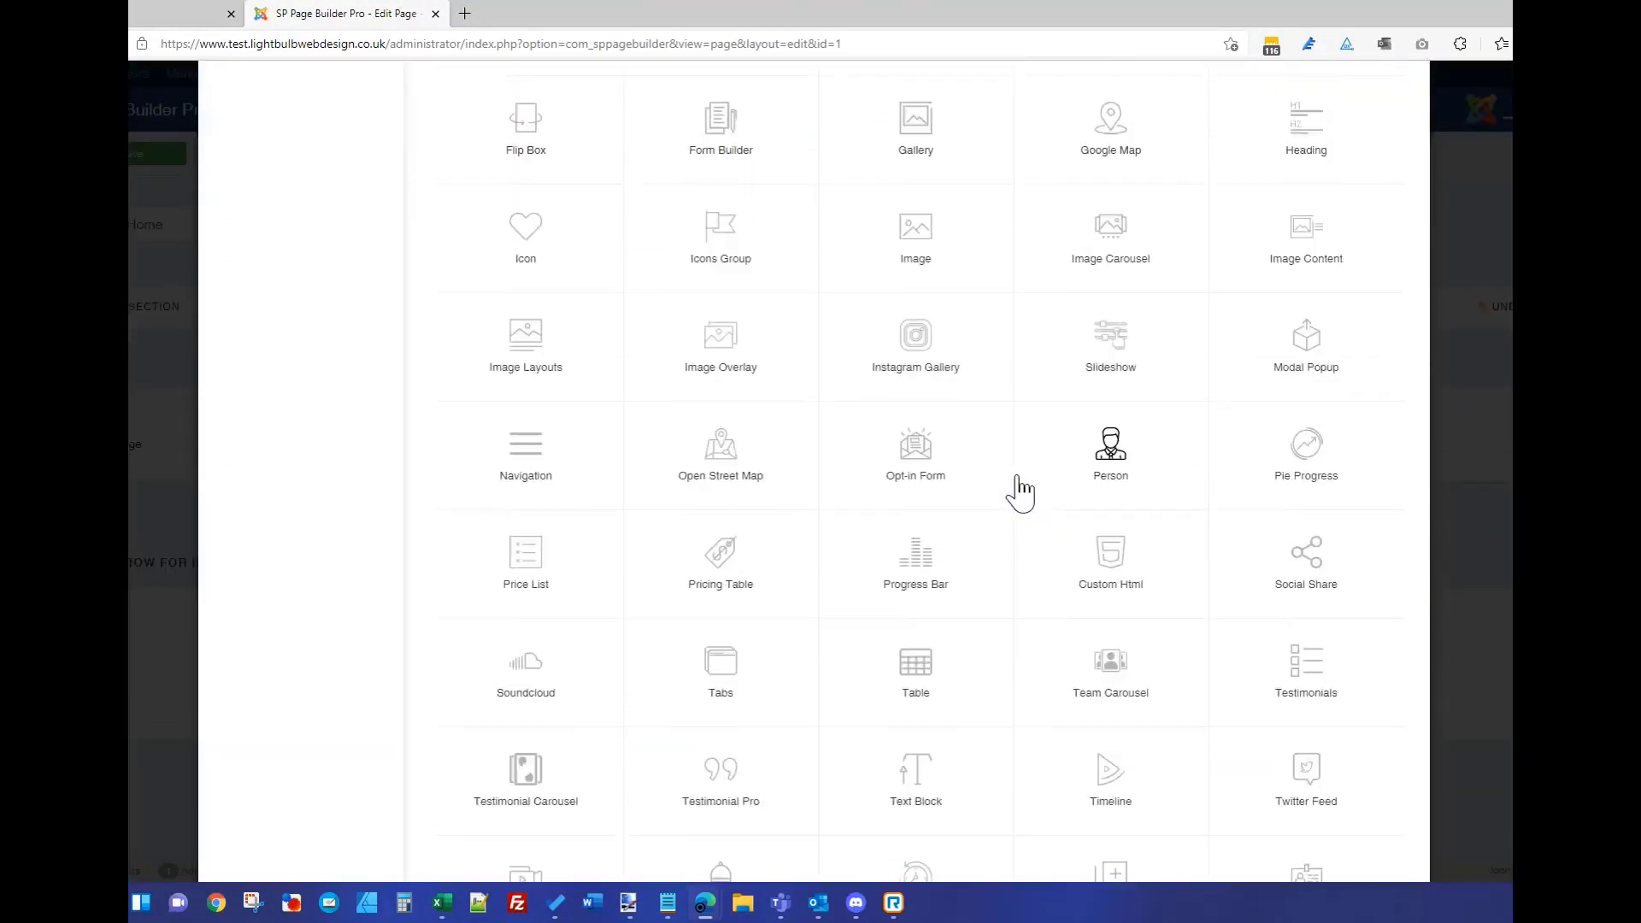
click(912, 709)
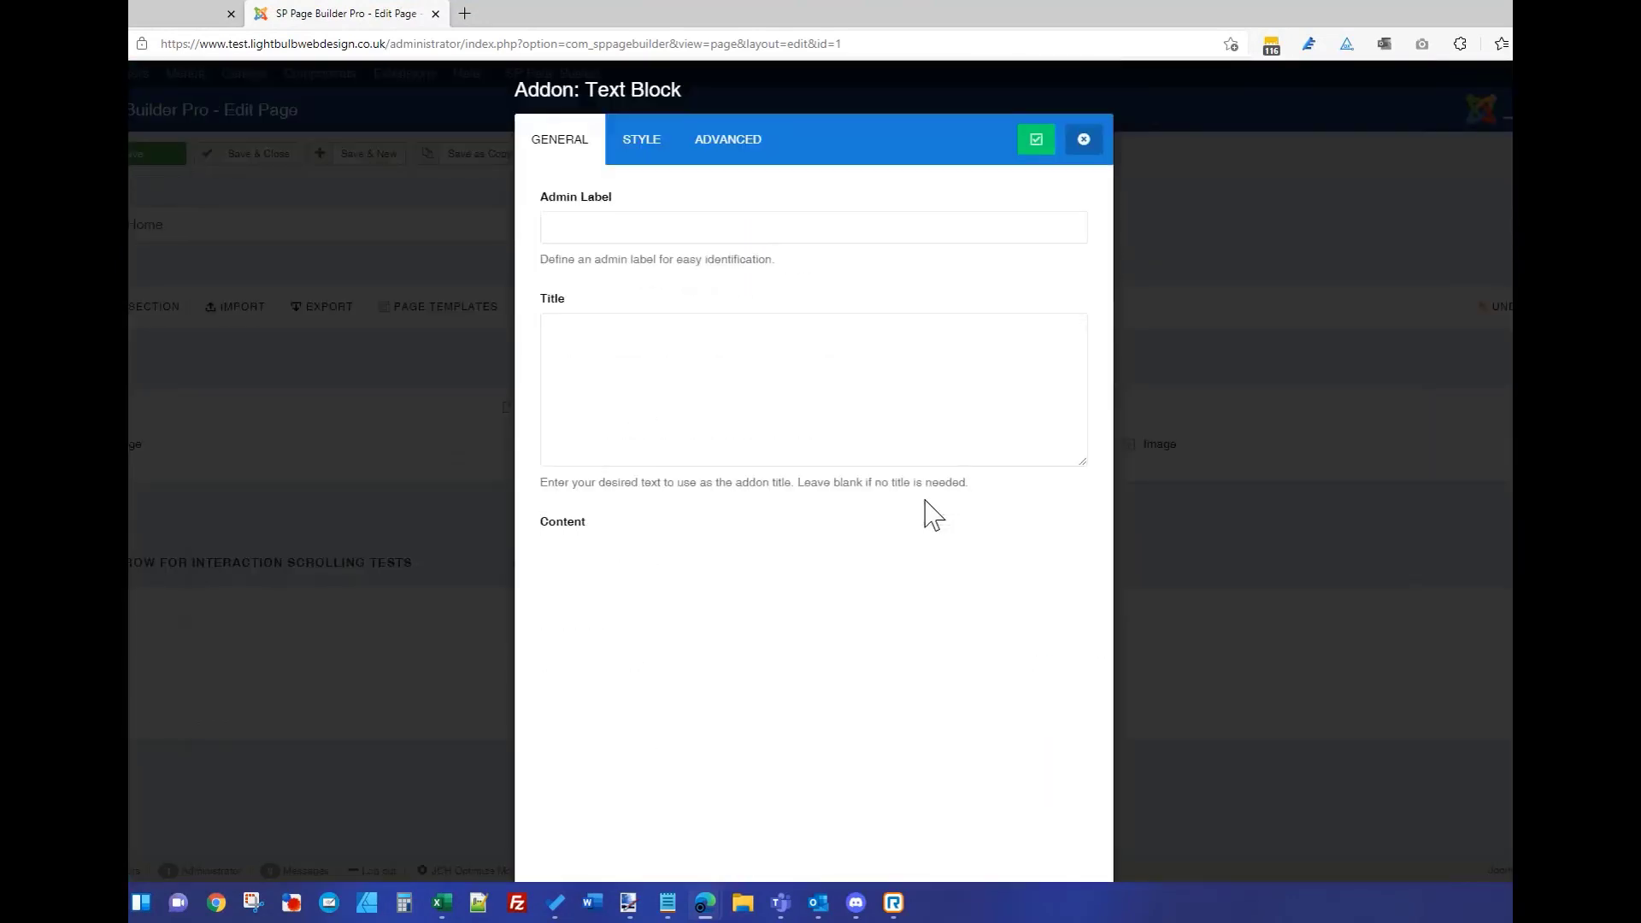
click(1034, 145)
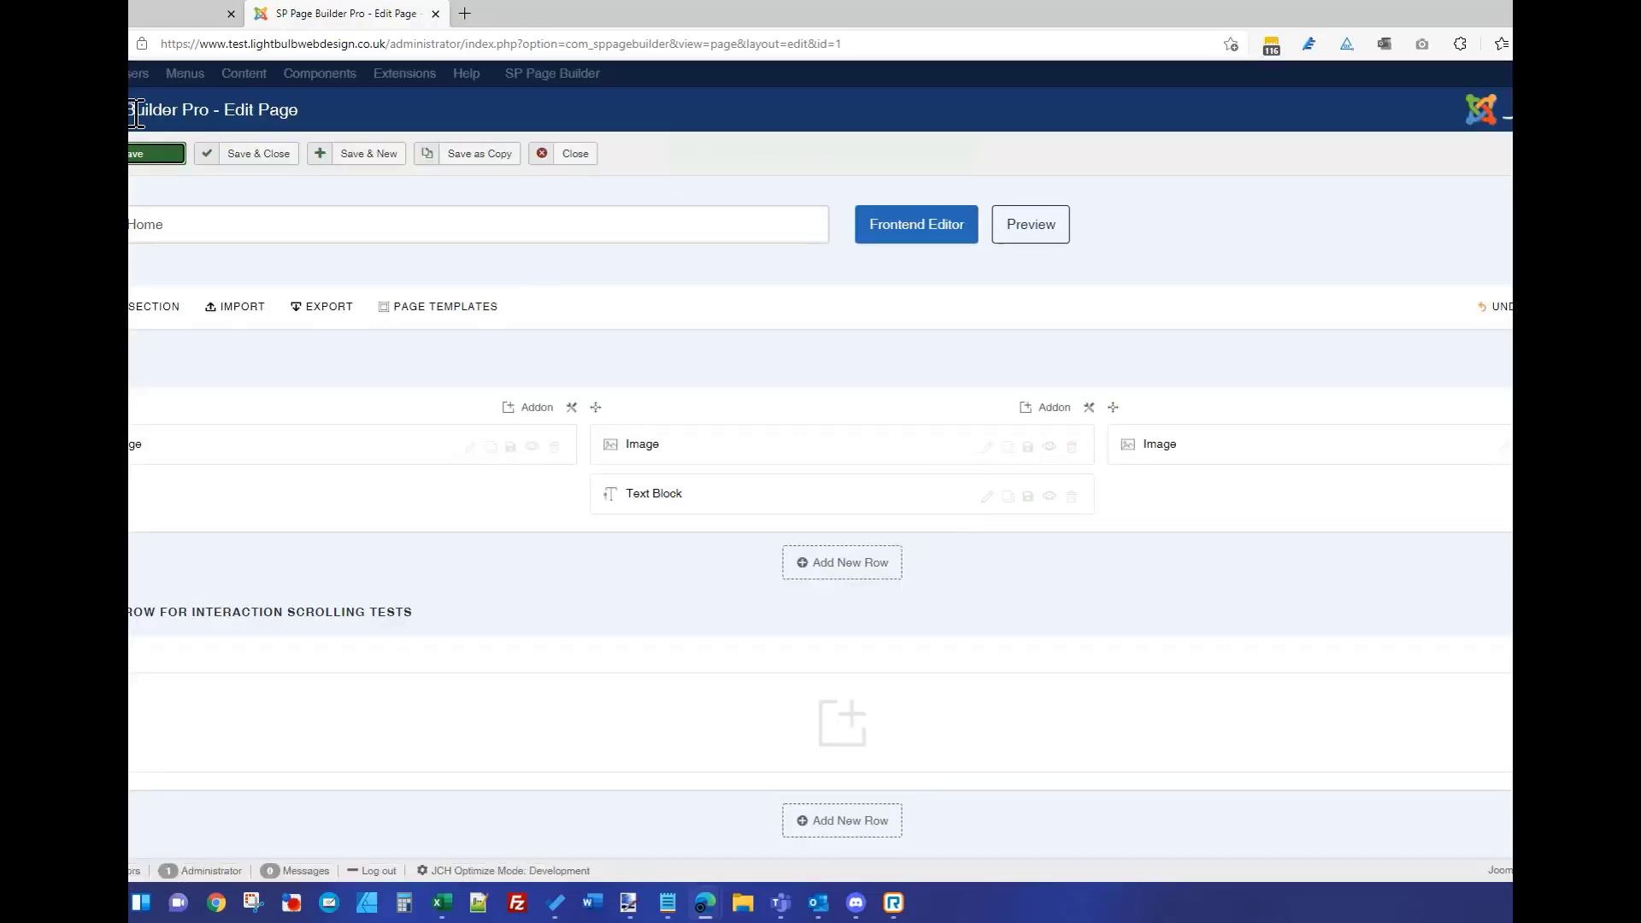
- Reload the live site, check the second column's Text Block at full and phone width, and return to the page editor
click(147, 15)
click(220, 44)
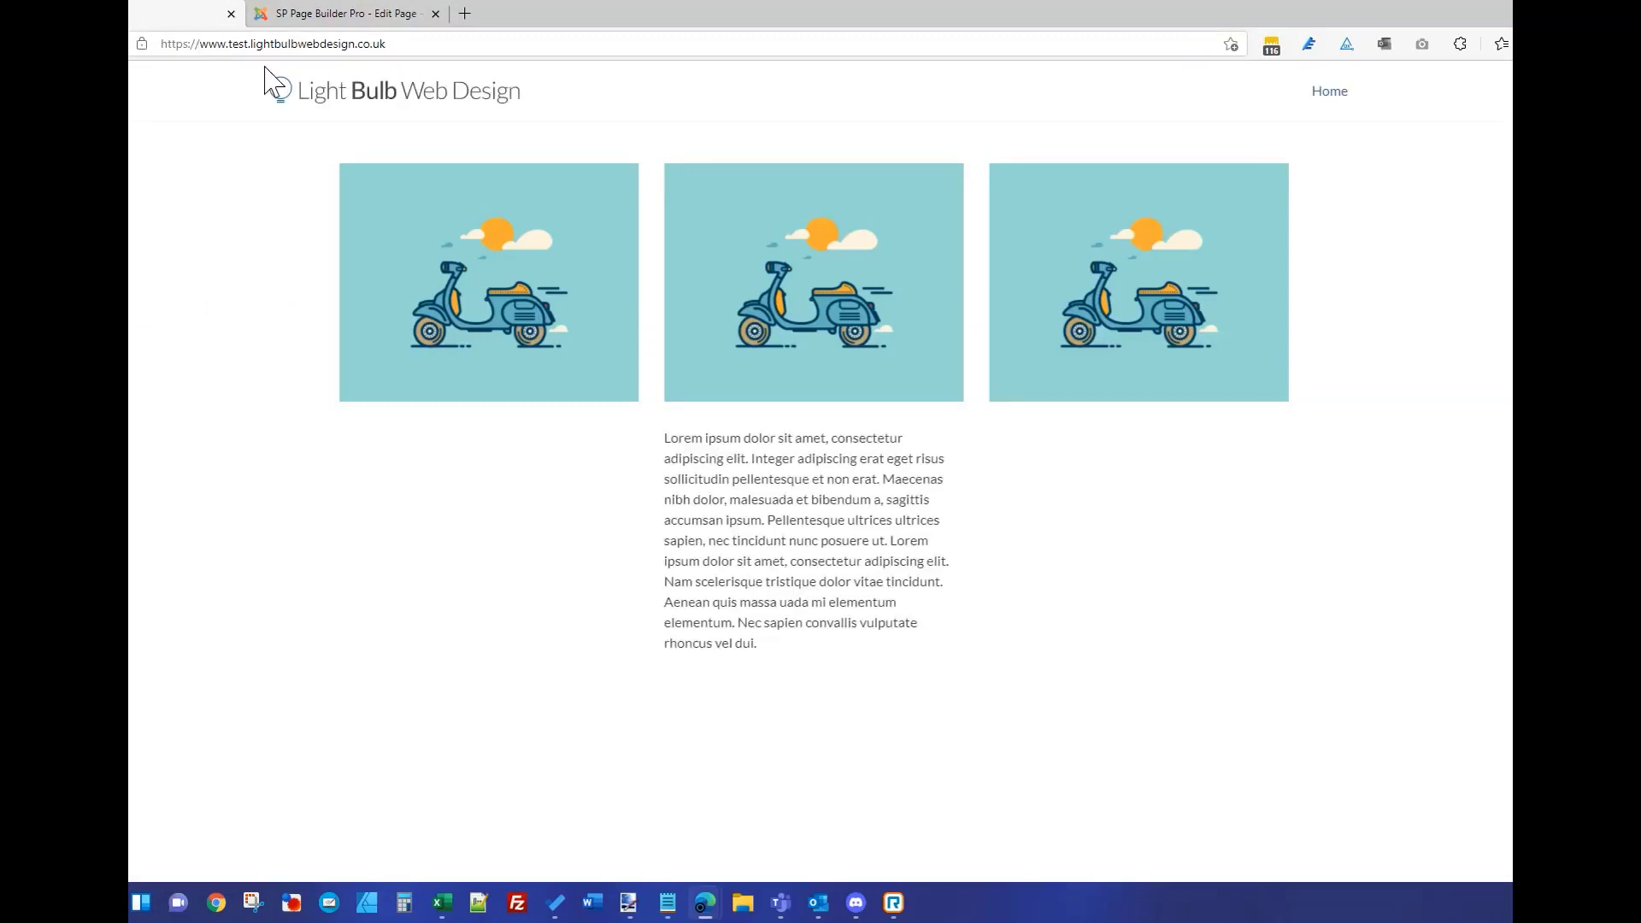
key(super+Down)
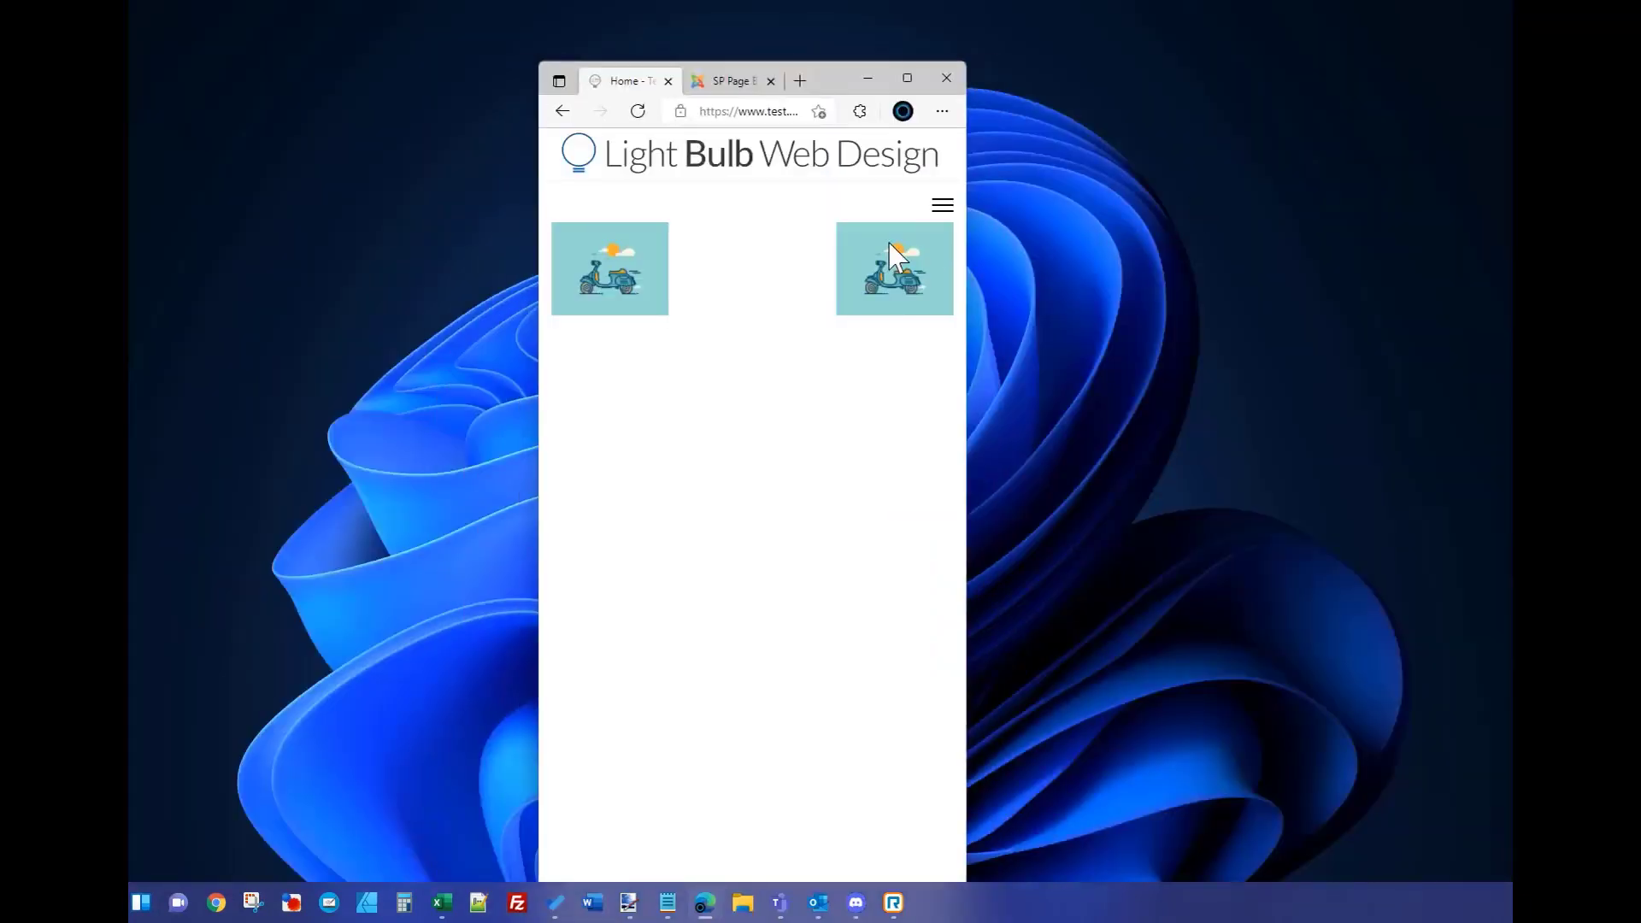
click(907, 78)
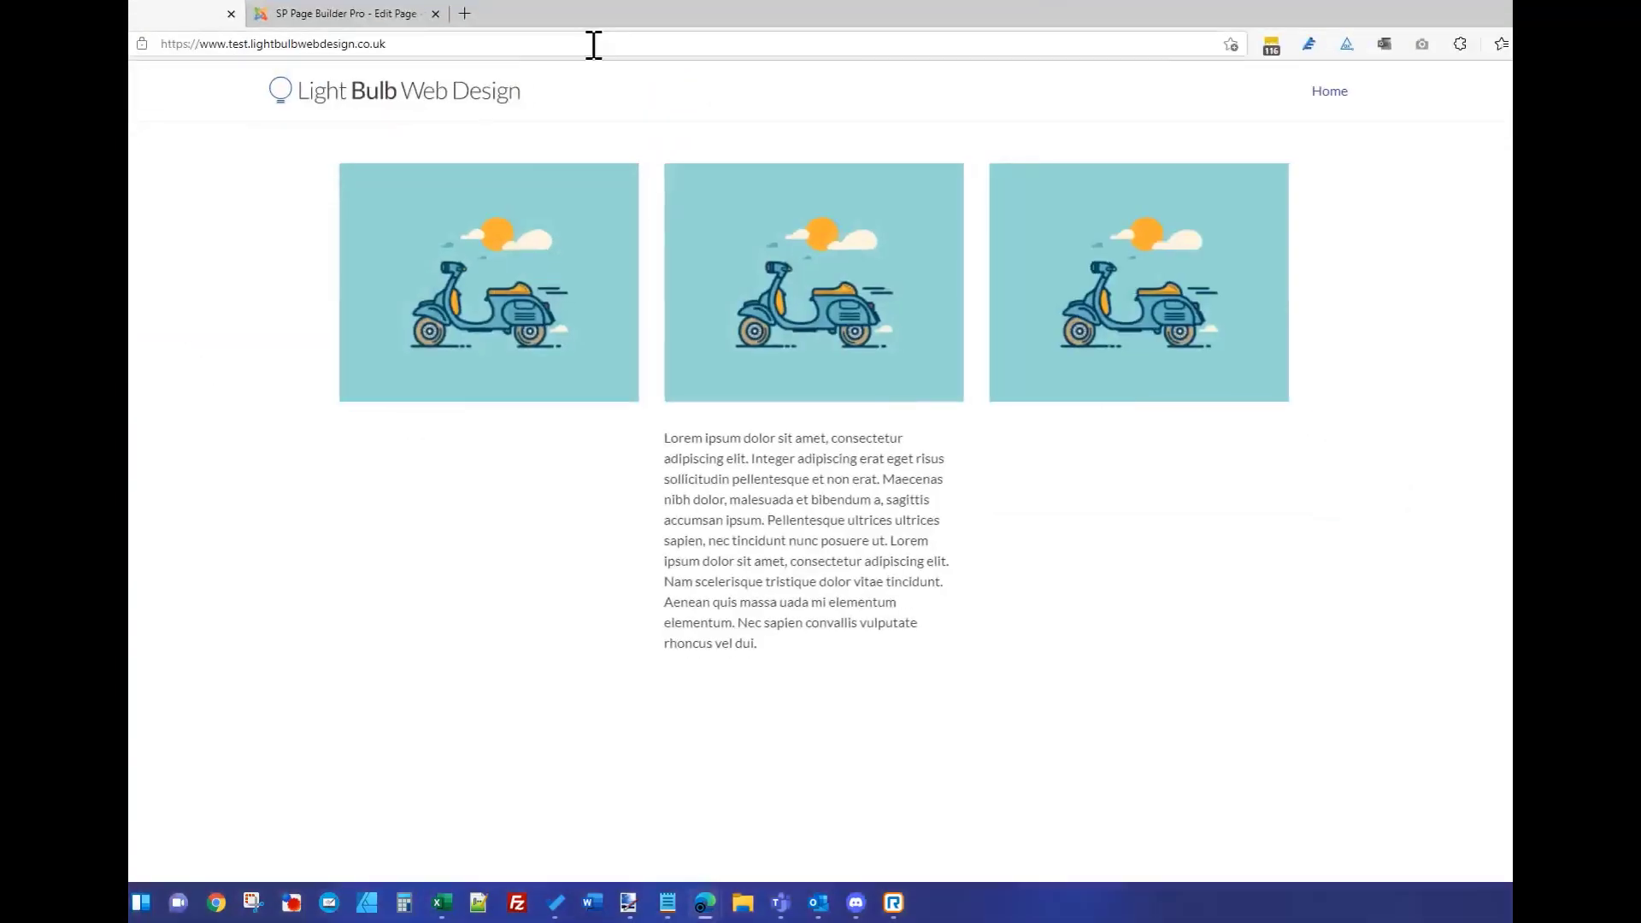
click(367, 16)
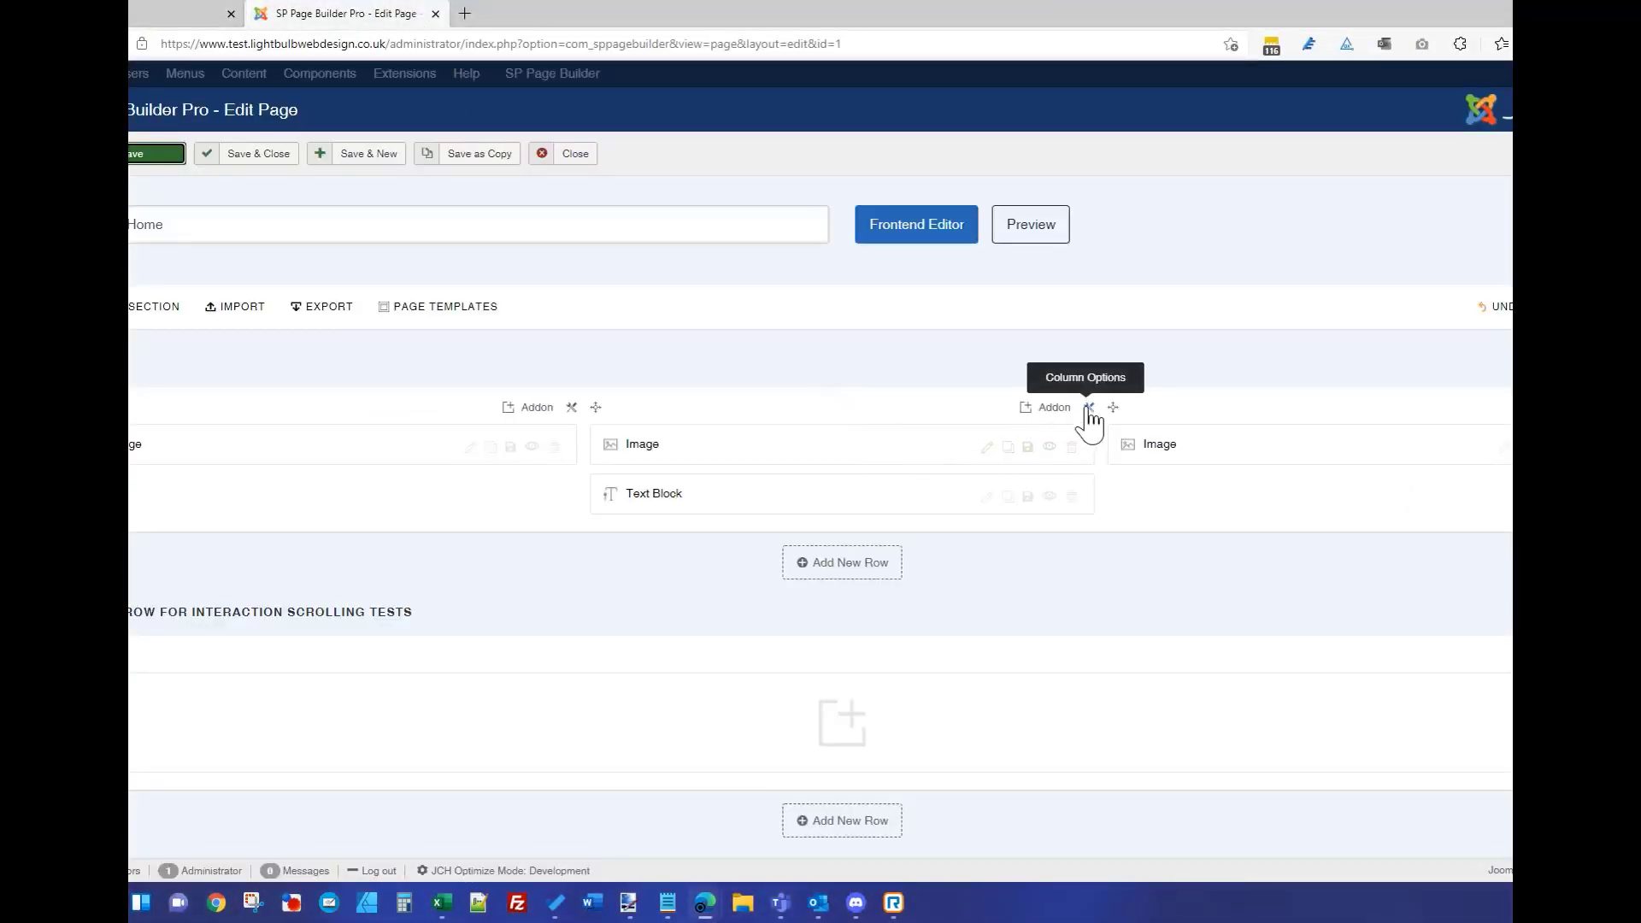
- Delete the Text Block addon from the second column
click(1072, 496)
click(904, 125)
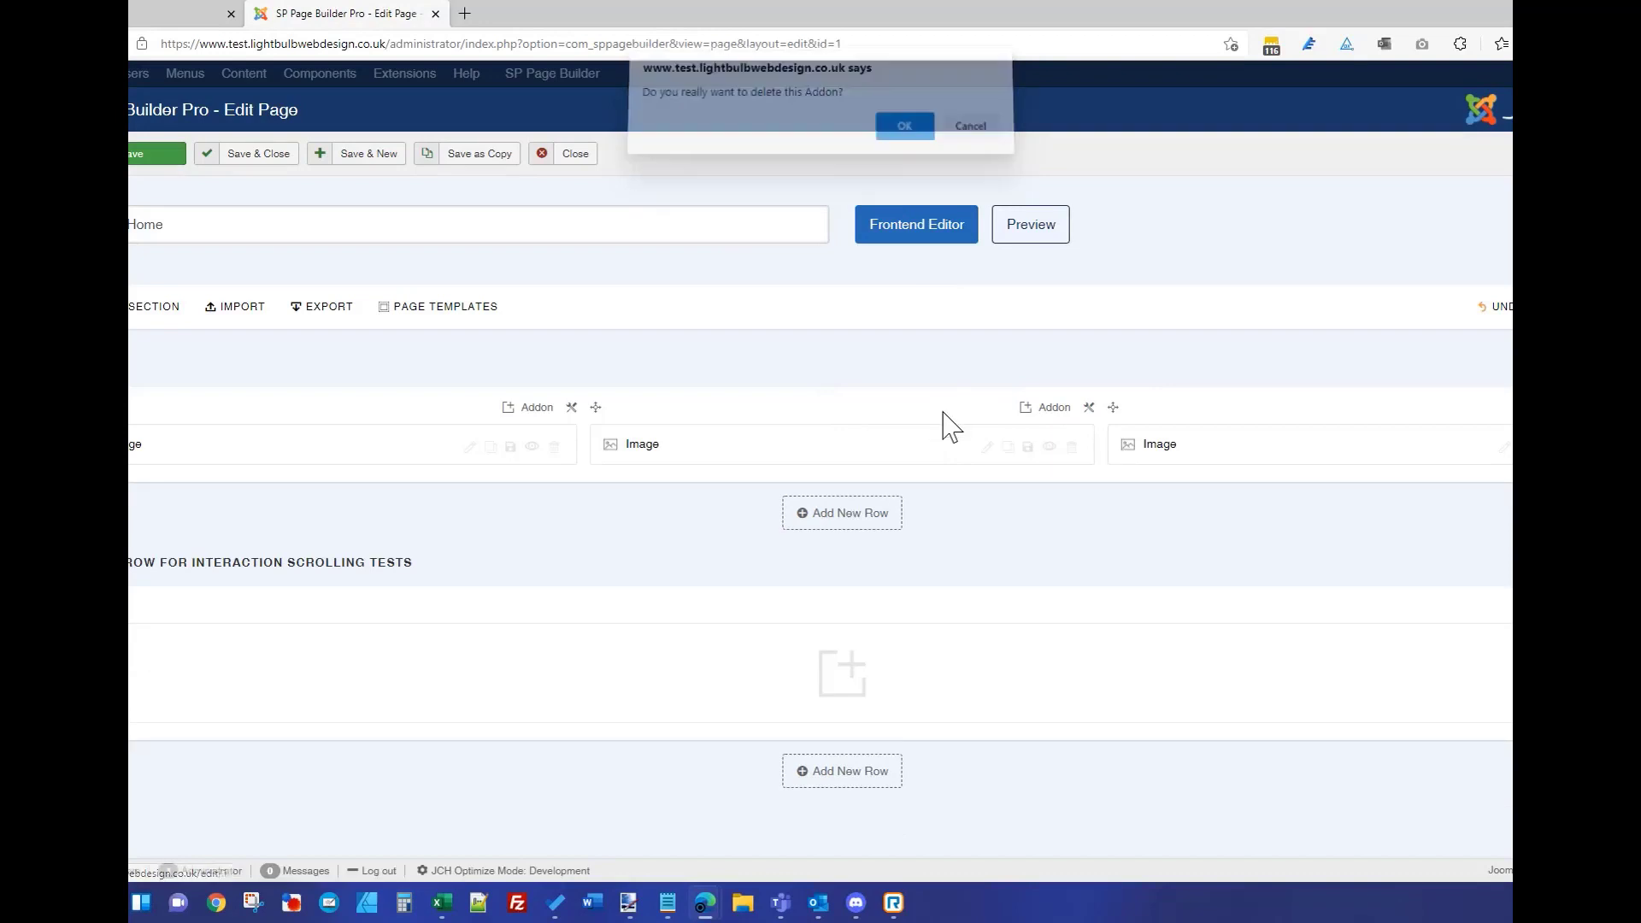
- Apply Hidden on Mobile off with Mobile Layout col-xs-4 to the second column and save the page
click(1089, 409)
click(1109, 437)
click(727, 152)
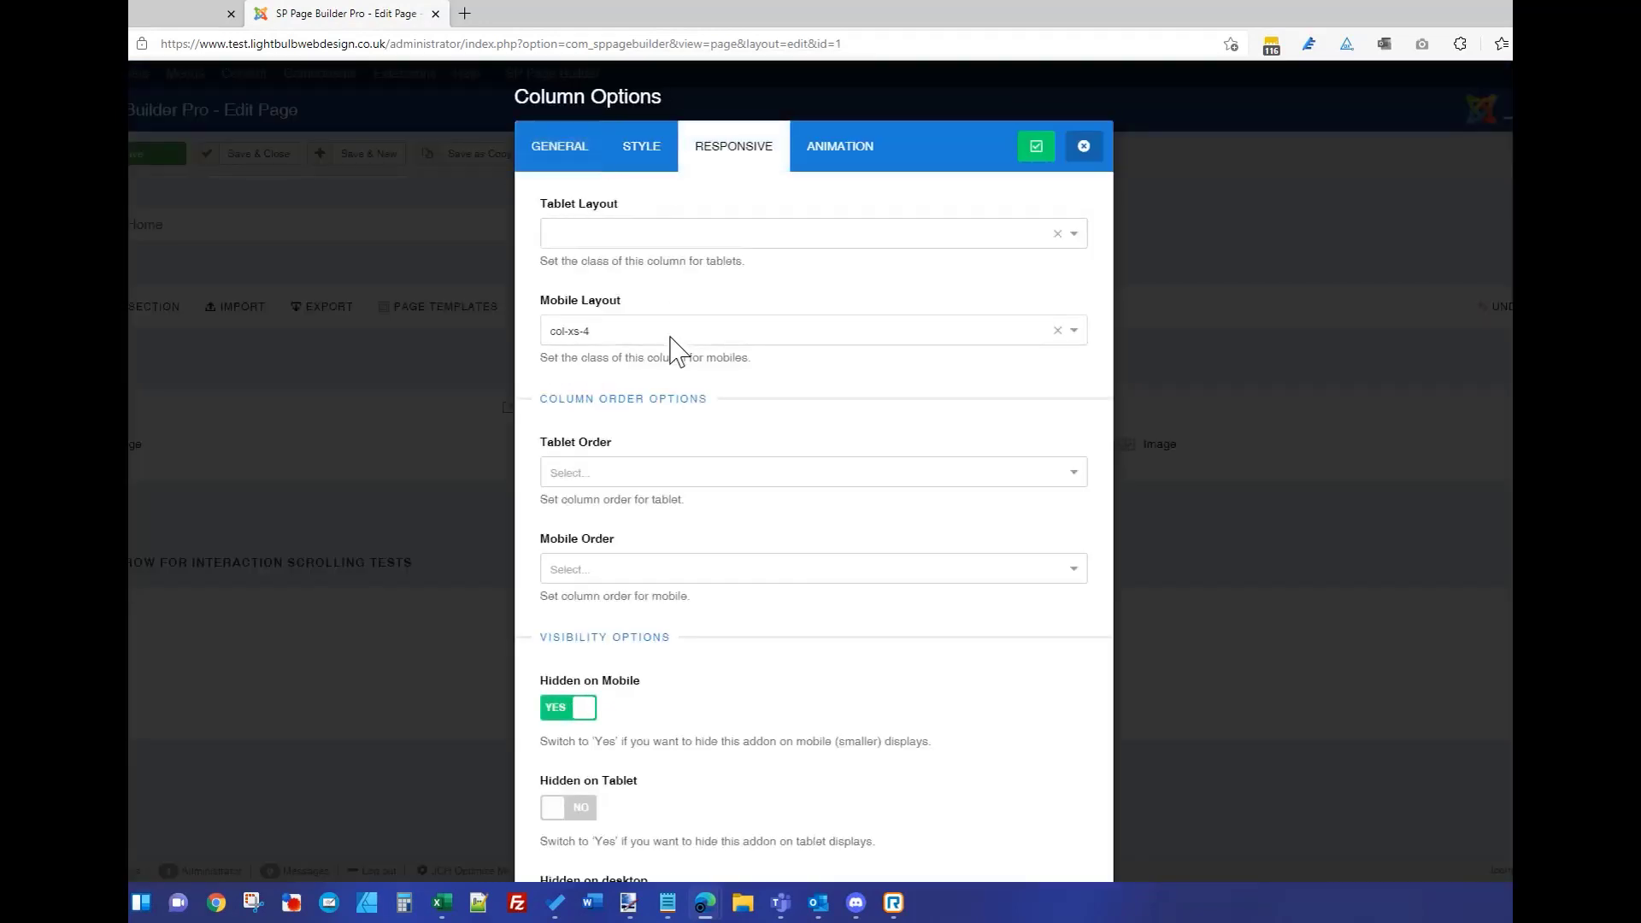
click(1057, 330)
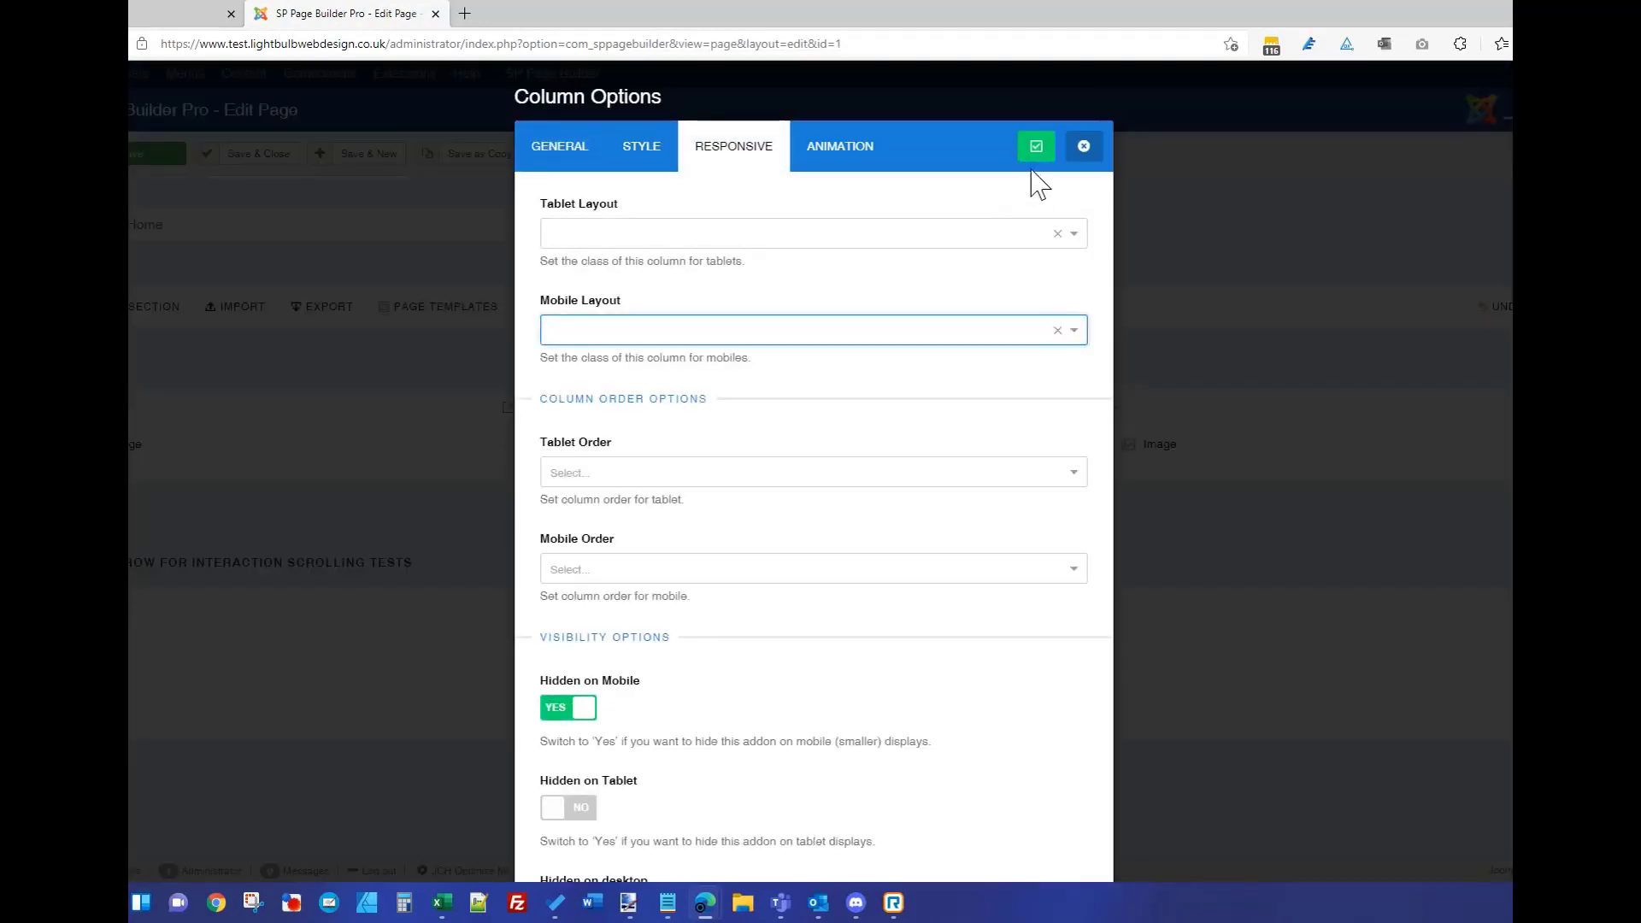
click(579, 711)
click(747, 334)
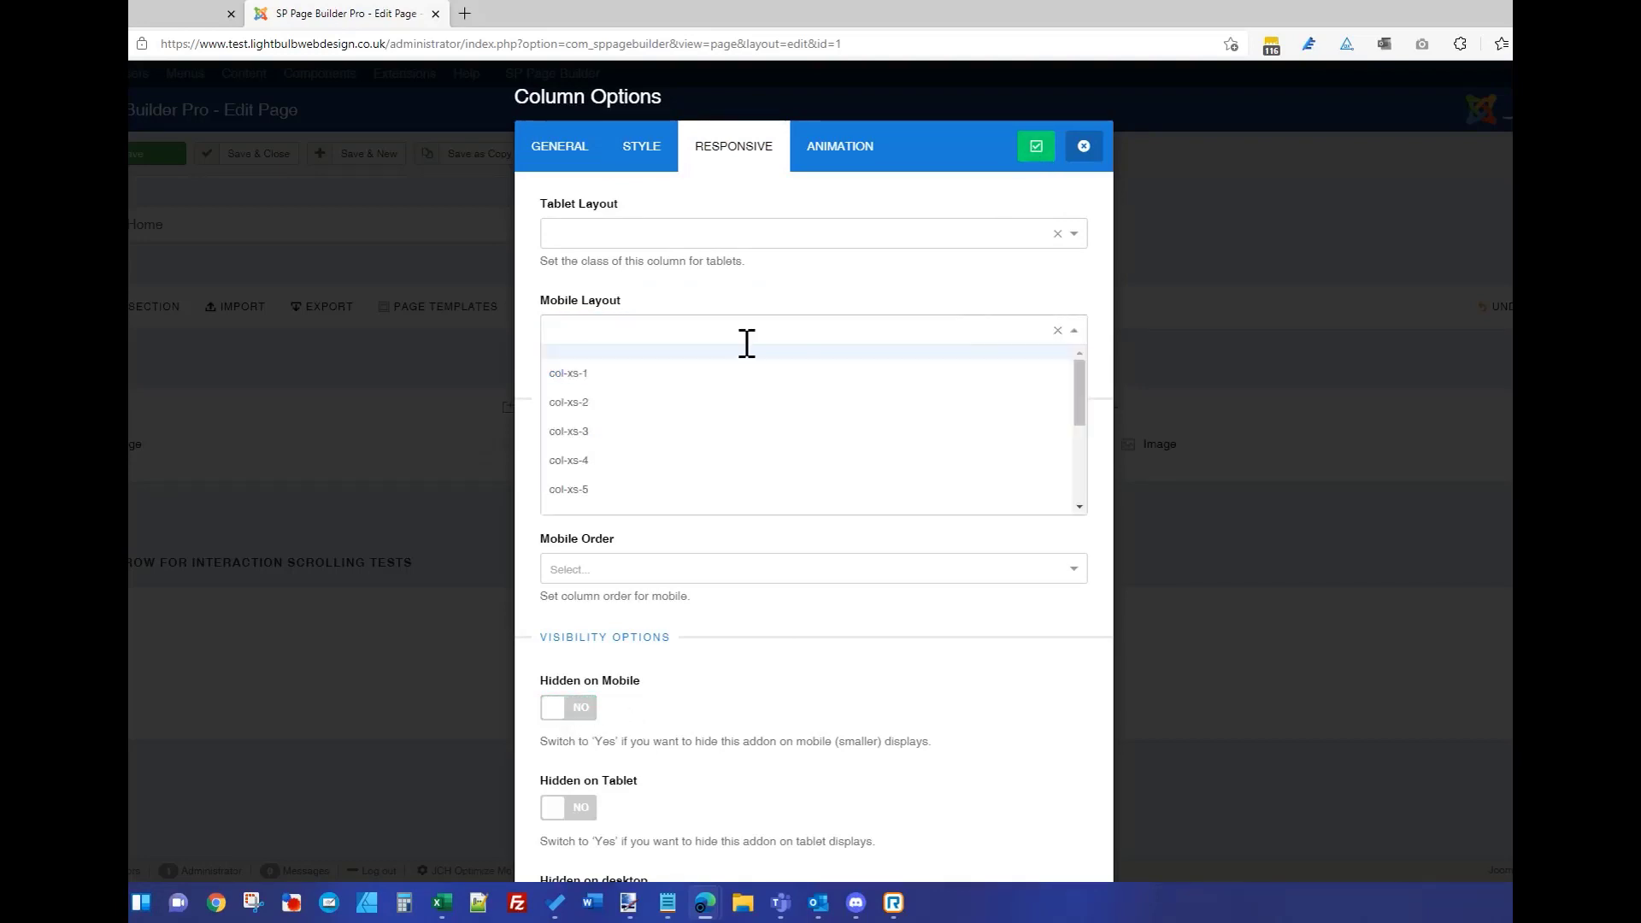
click(623, 453)
click(1037, 149)
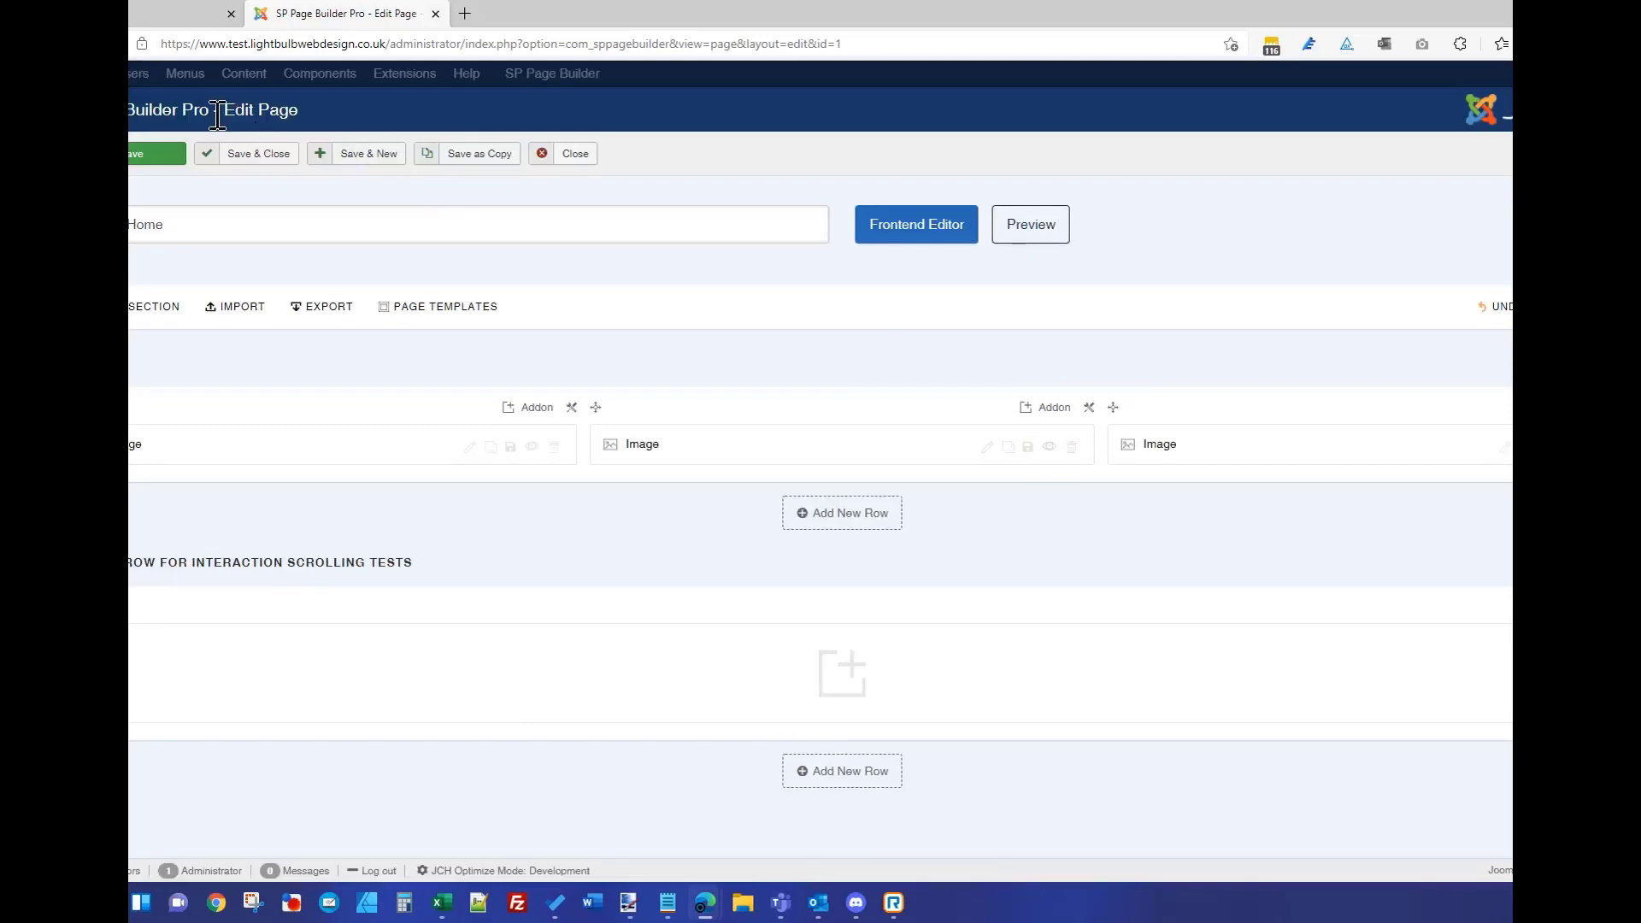
click(154, 156)
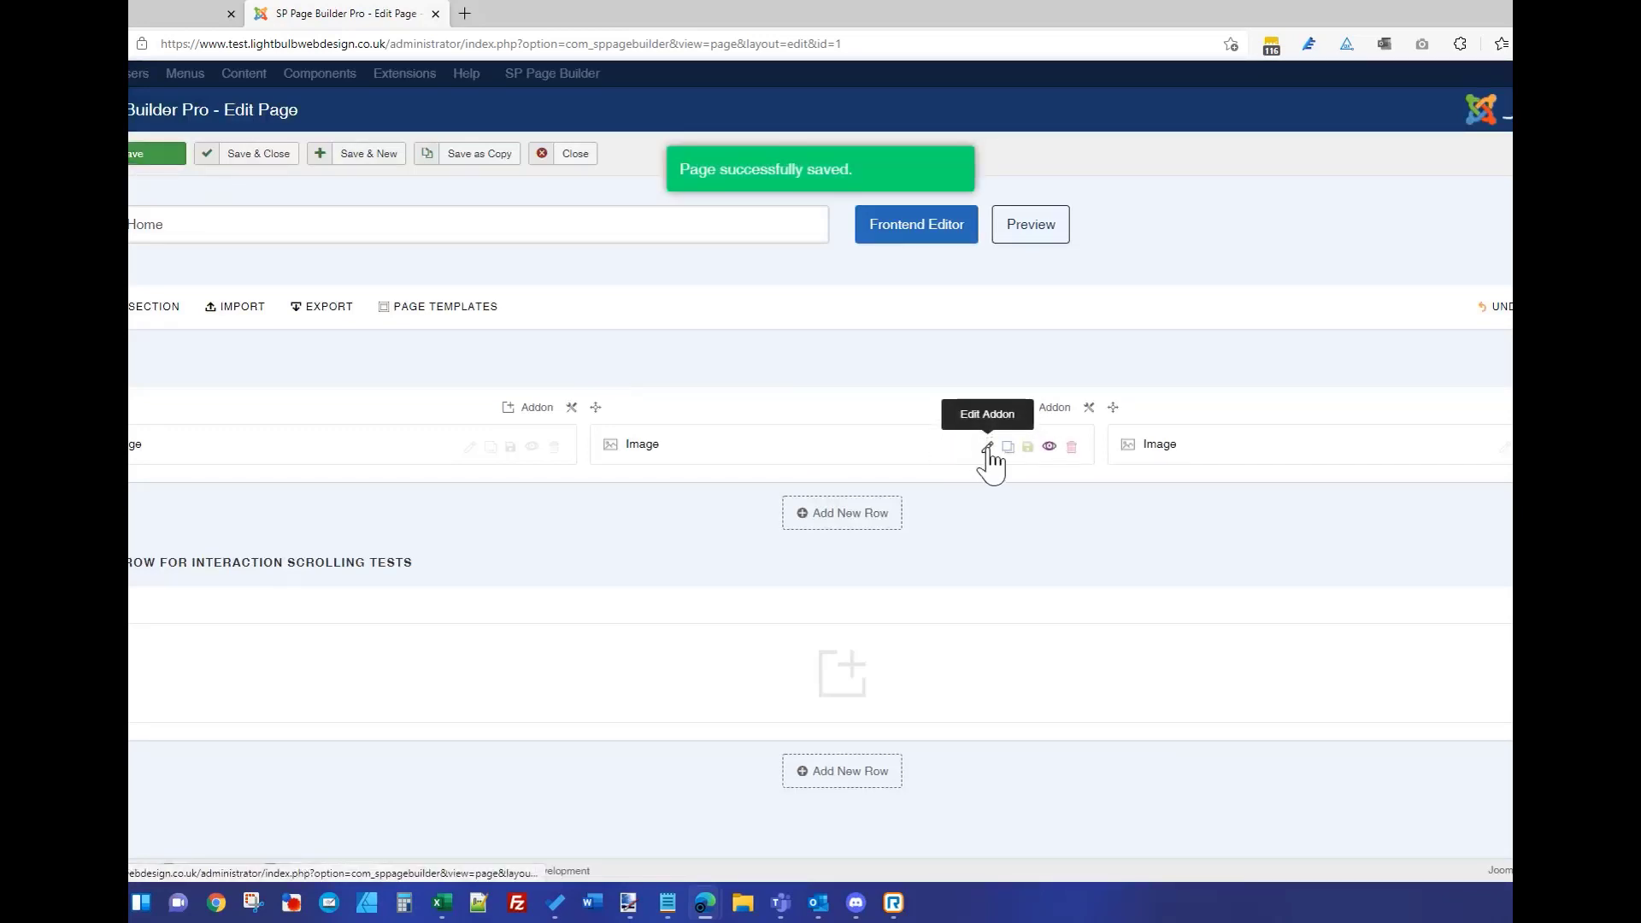
- Turn on Hidden on Mobile in the advanced options of the second column's Image addon and apply it
click(989, 446)
click(735, 147)
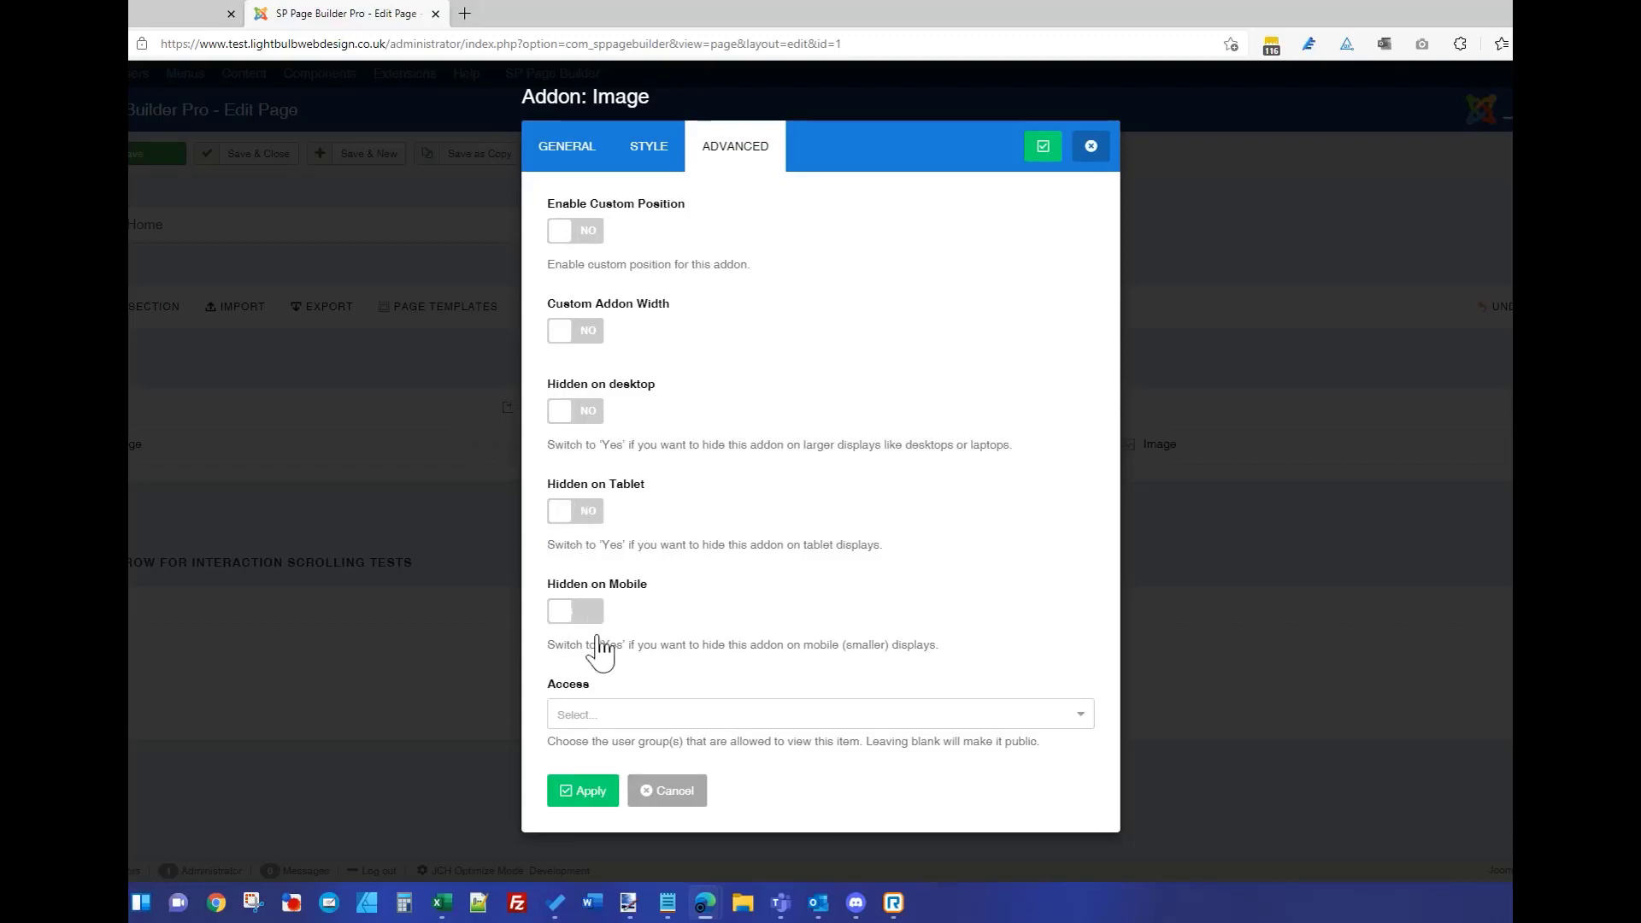
click(577, 610)
click(586, 791)
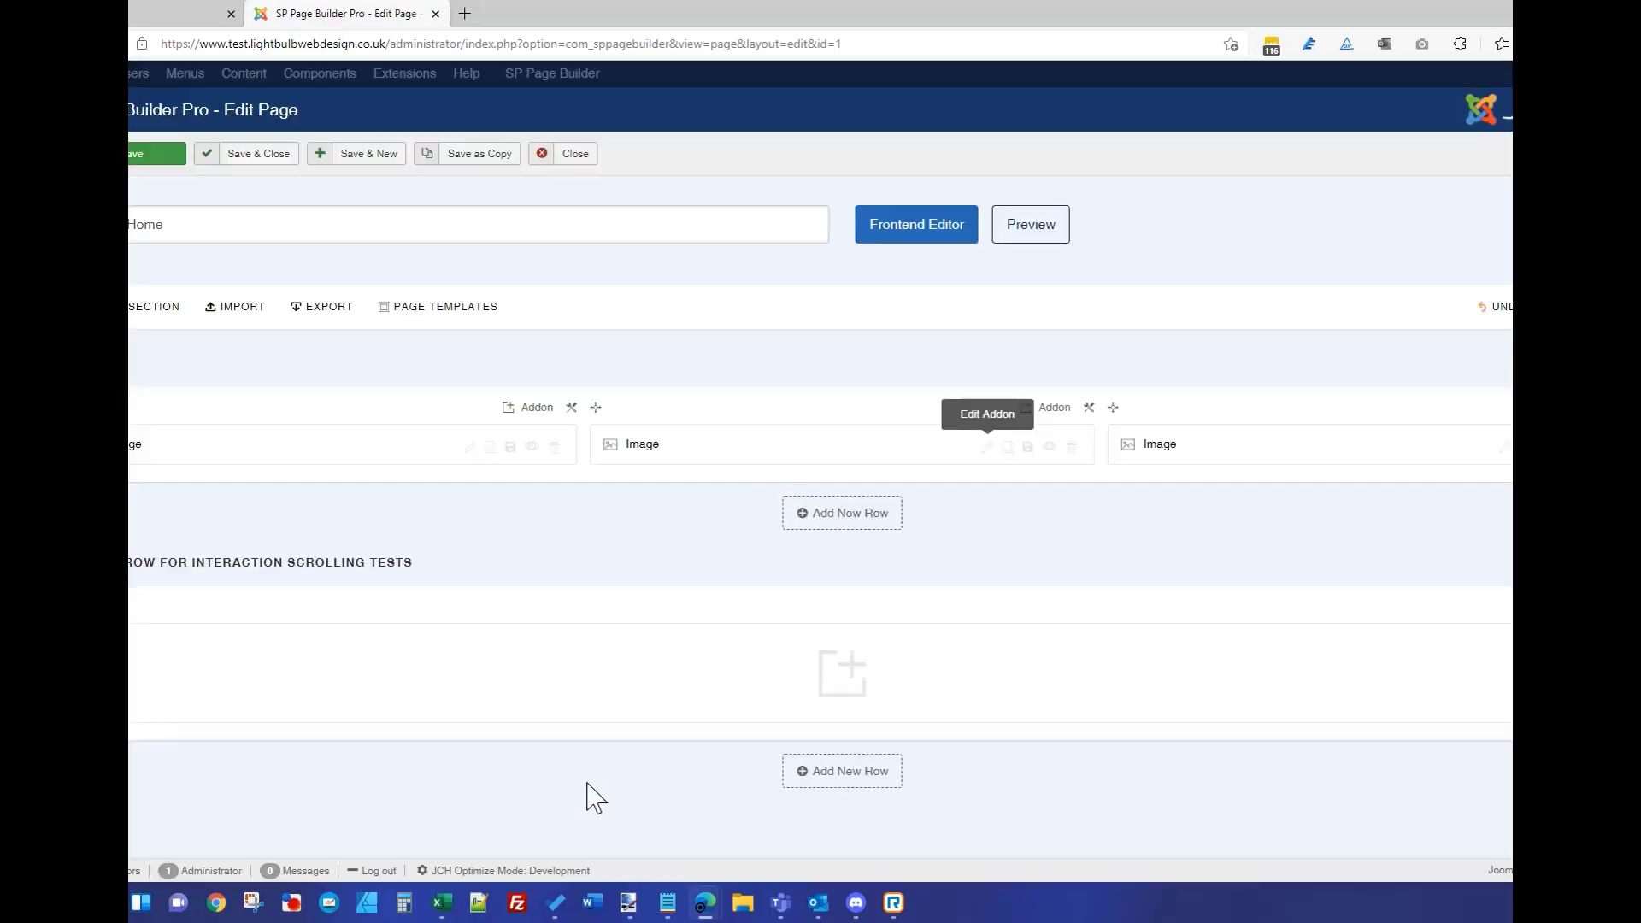
- Save the Home page with the middle Image addon hidden on mobile and reload the live site
click(158, 158)
click(175, 15)
click(216, 49)
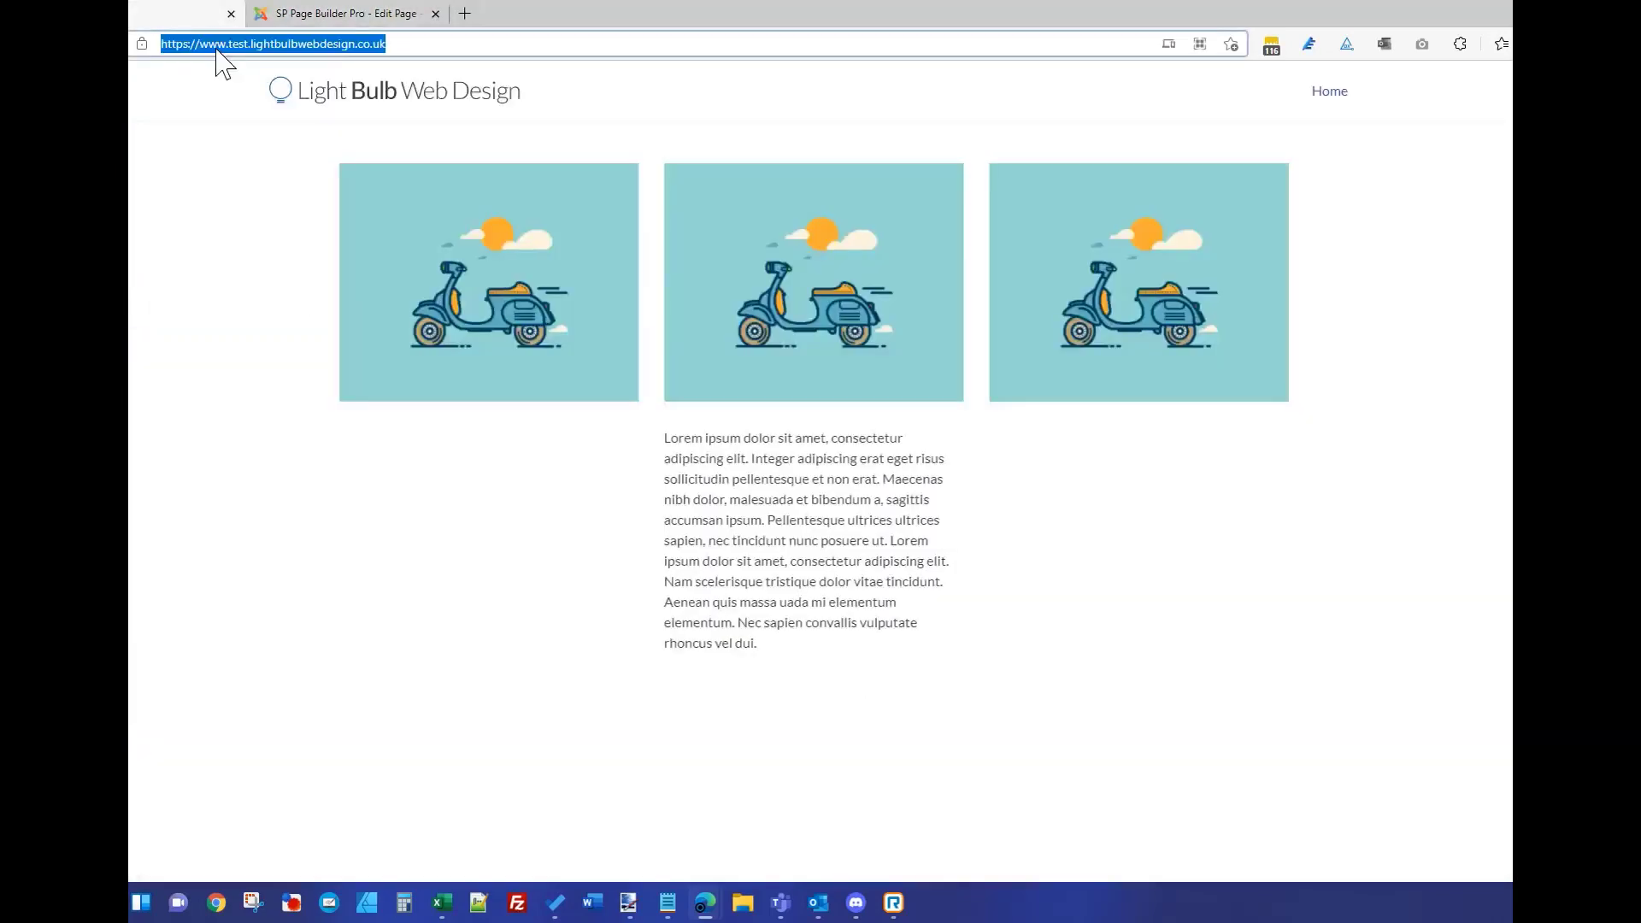
key(Return)
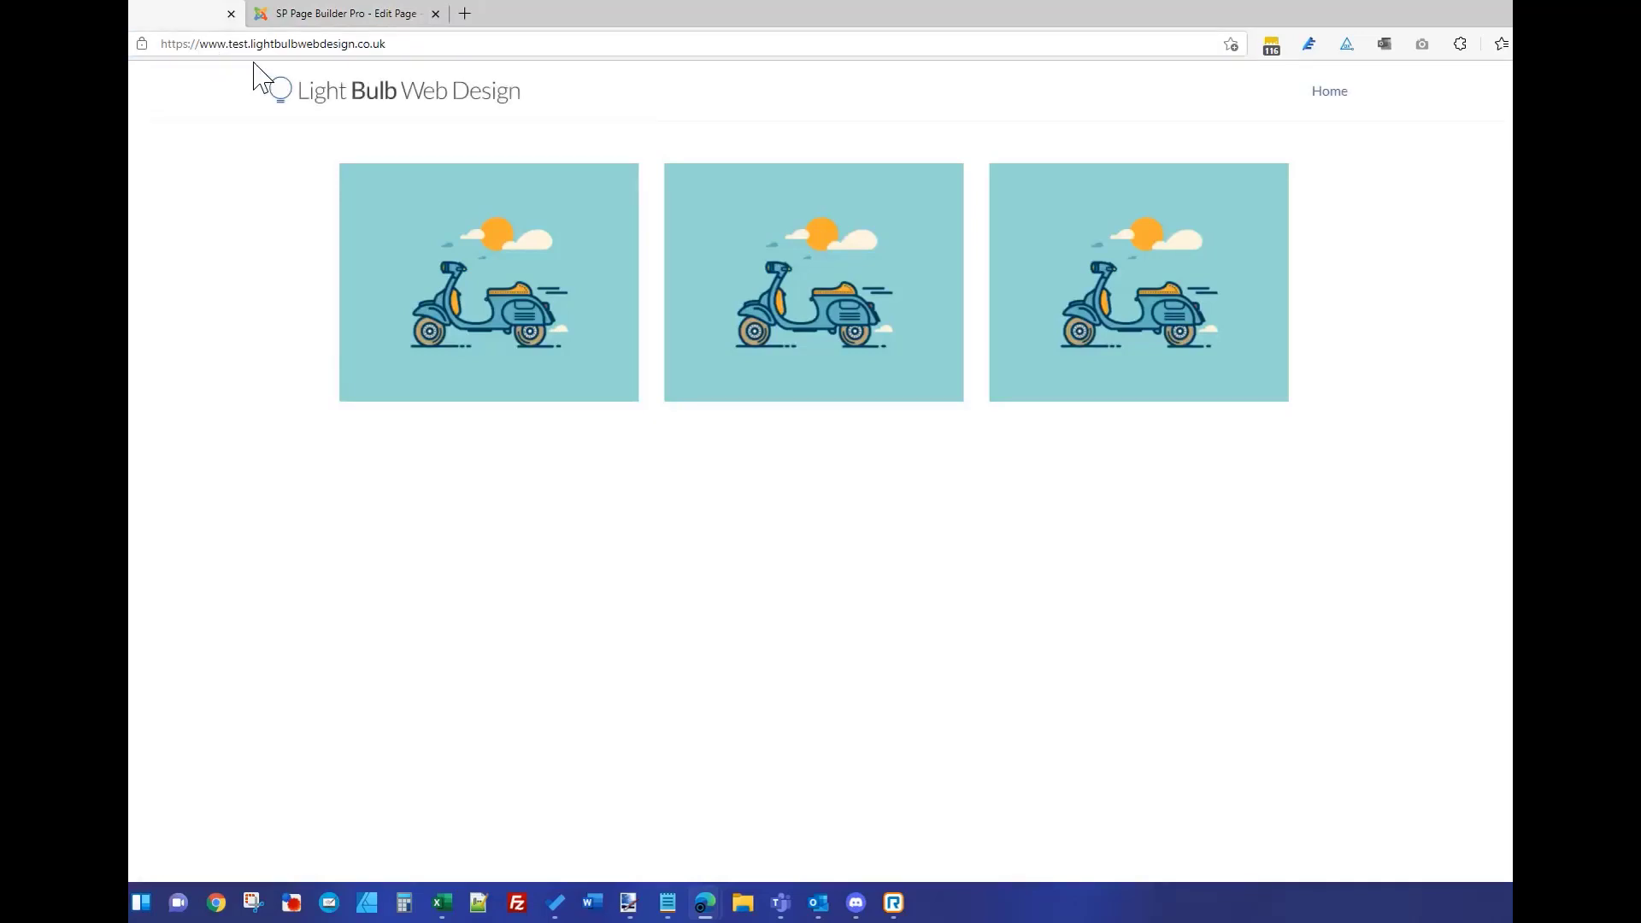
- Check the row with the hidden middle image at phone width, restore the full-size window and return to the page editor
click(1582, 11)
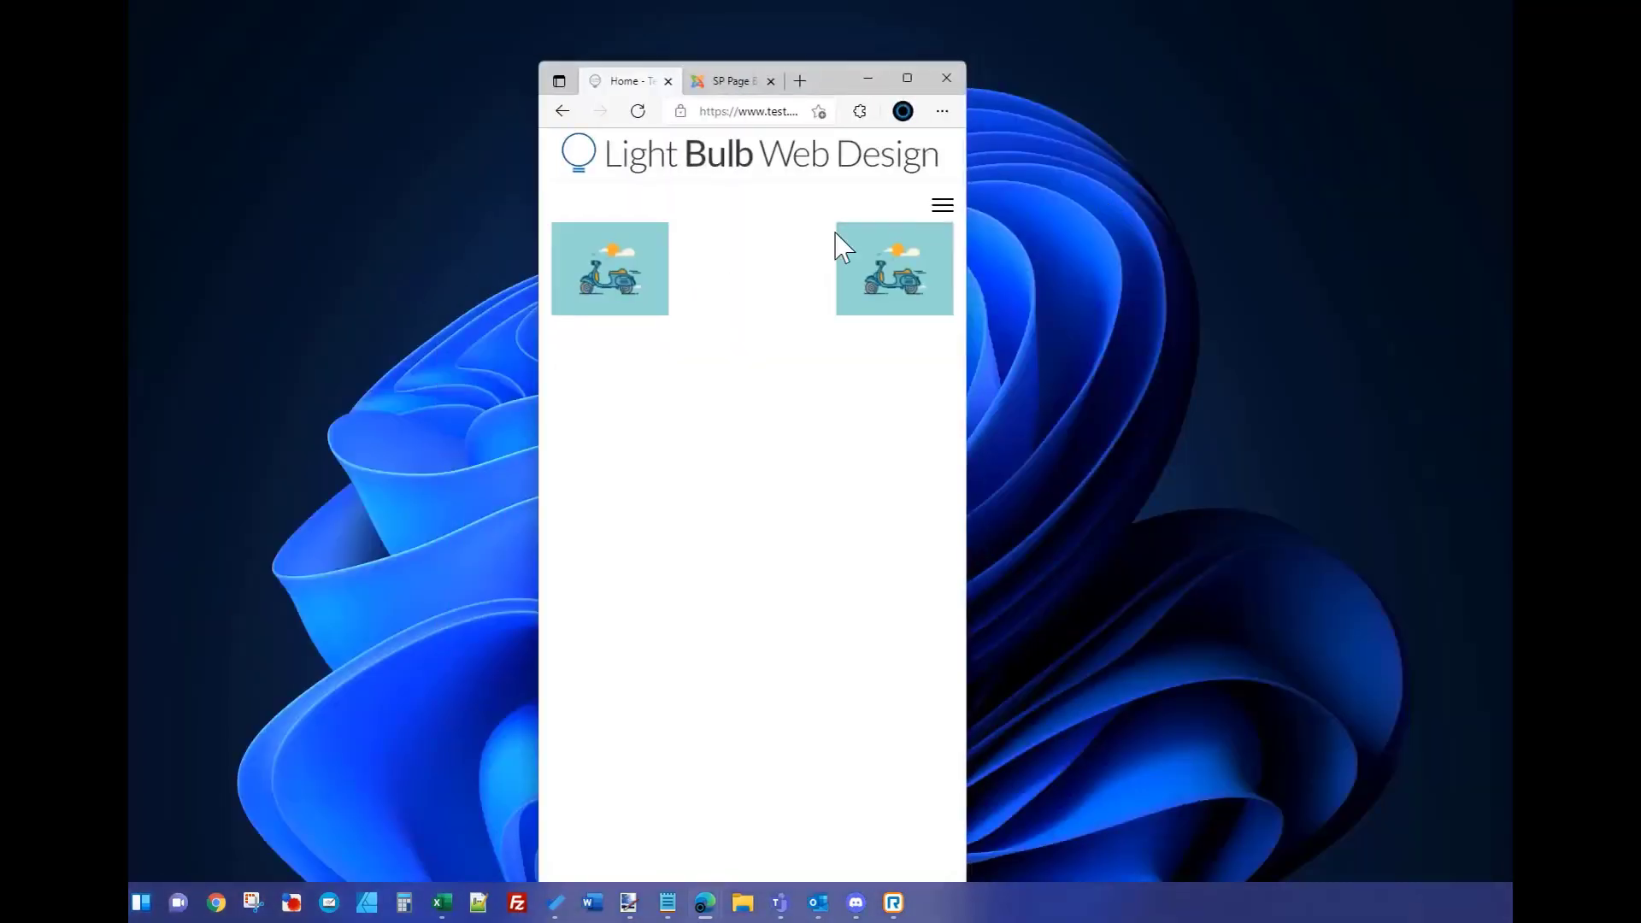
click(907, 78)
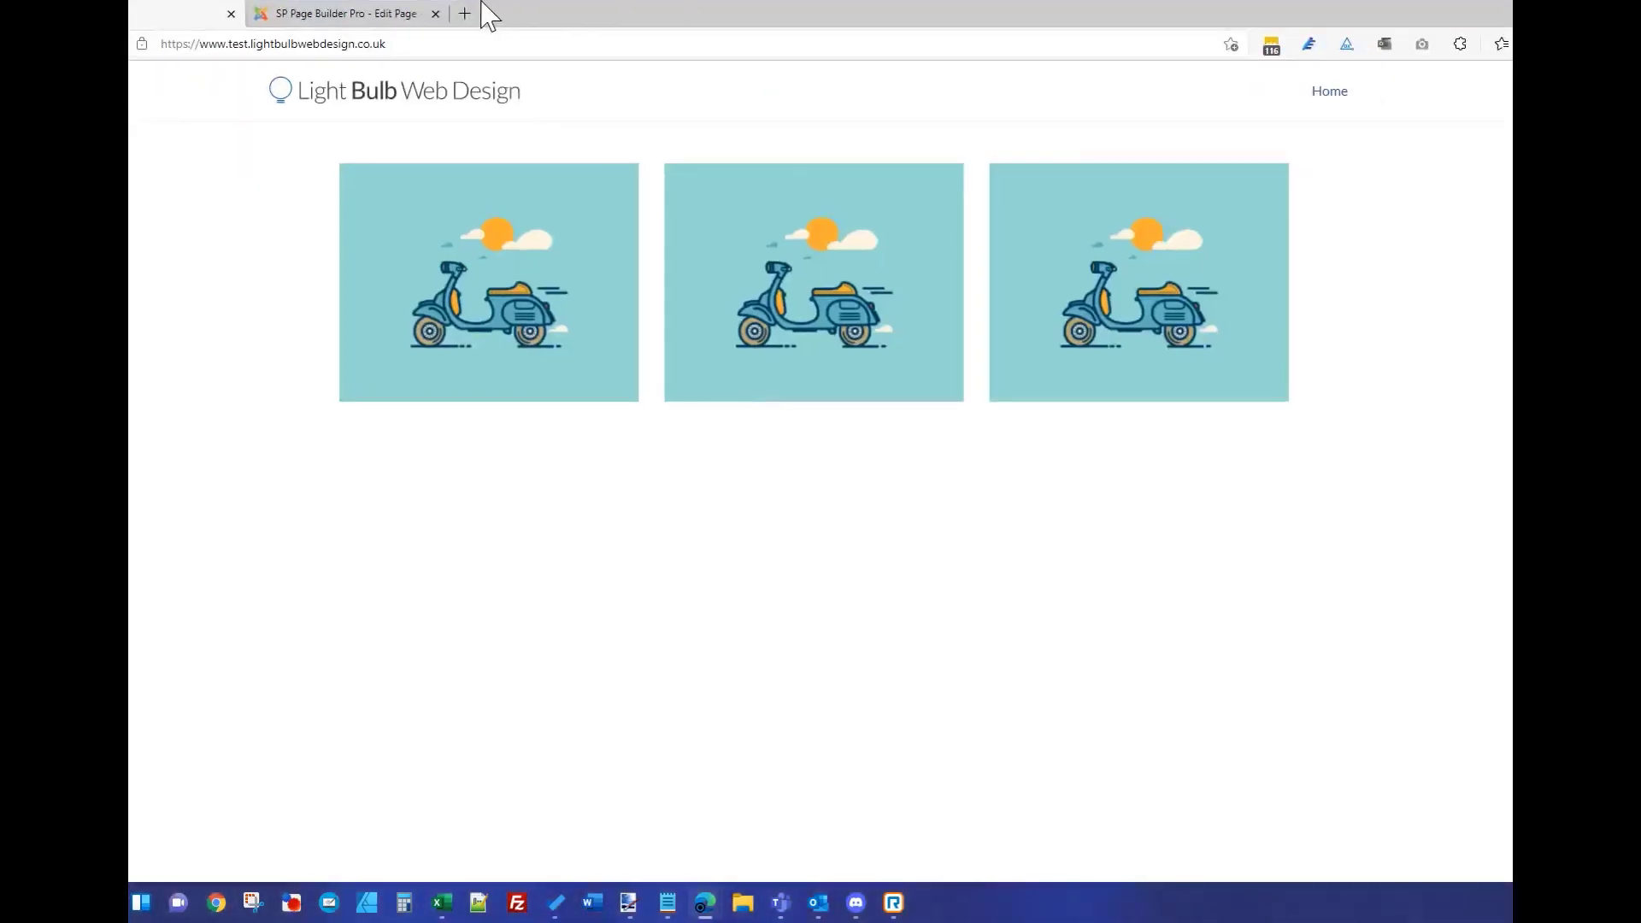
click(356, 14)
- Add a Text Block addon with its default Lorem ipsum text below the second column's hidden-on-mobile image and save the page
click(1053, 407)
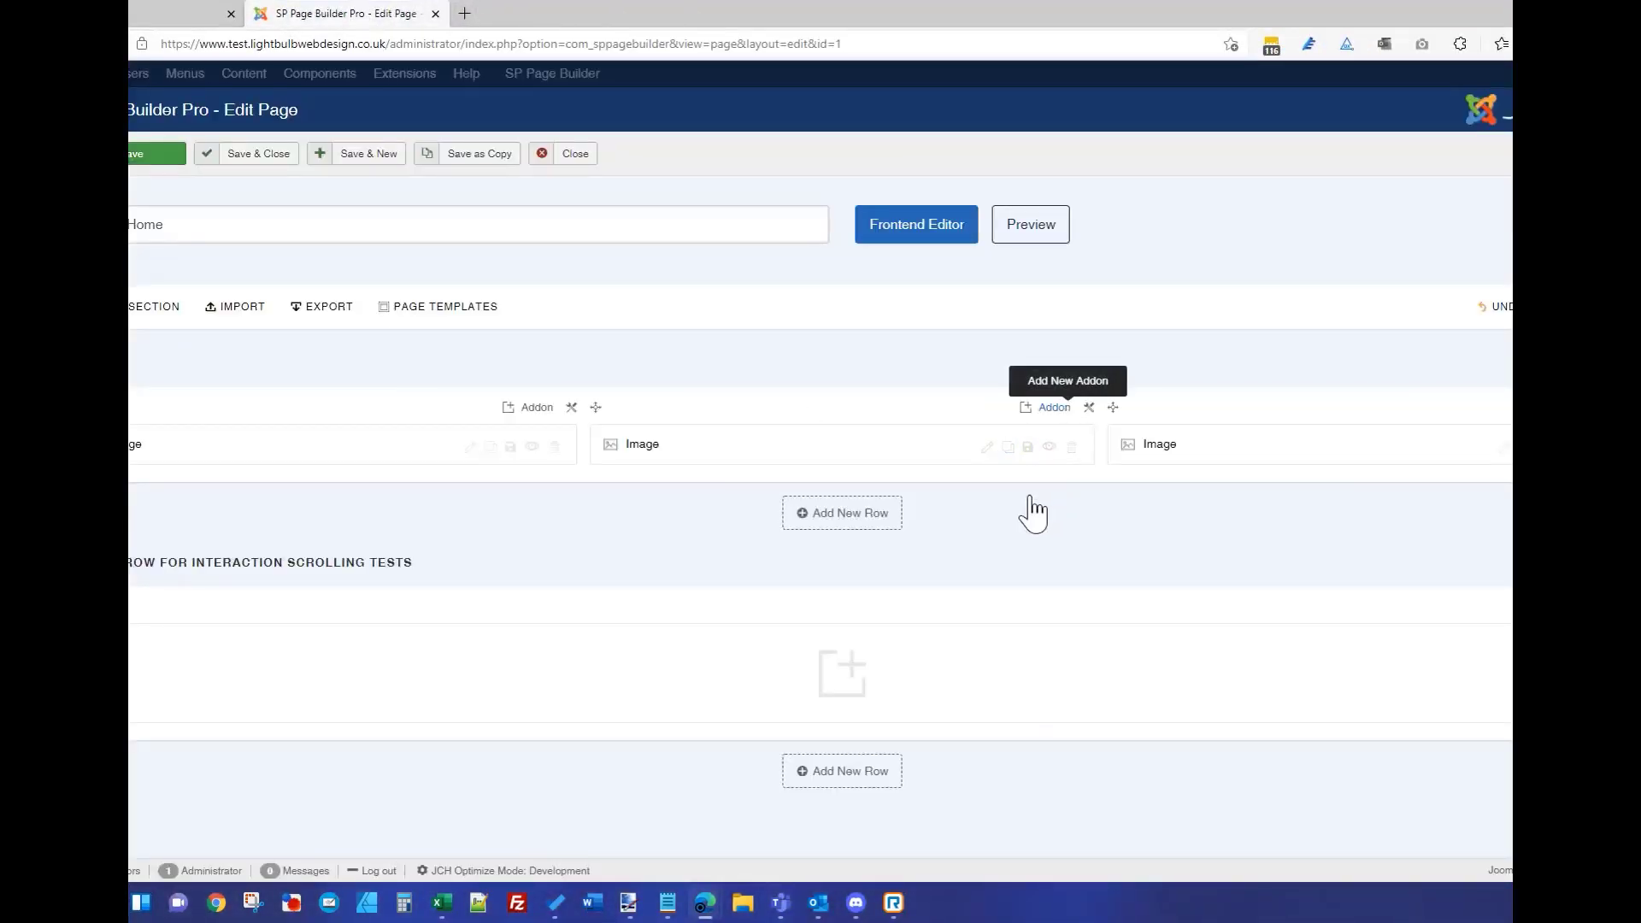
scroll(1032, 513, down, 5)
scroll(1068, 684, down, 3)
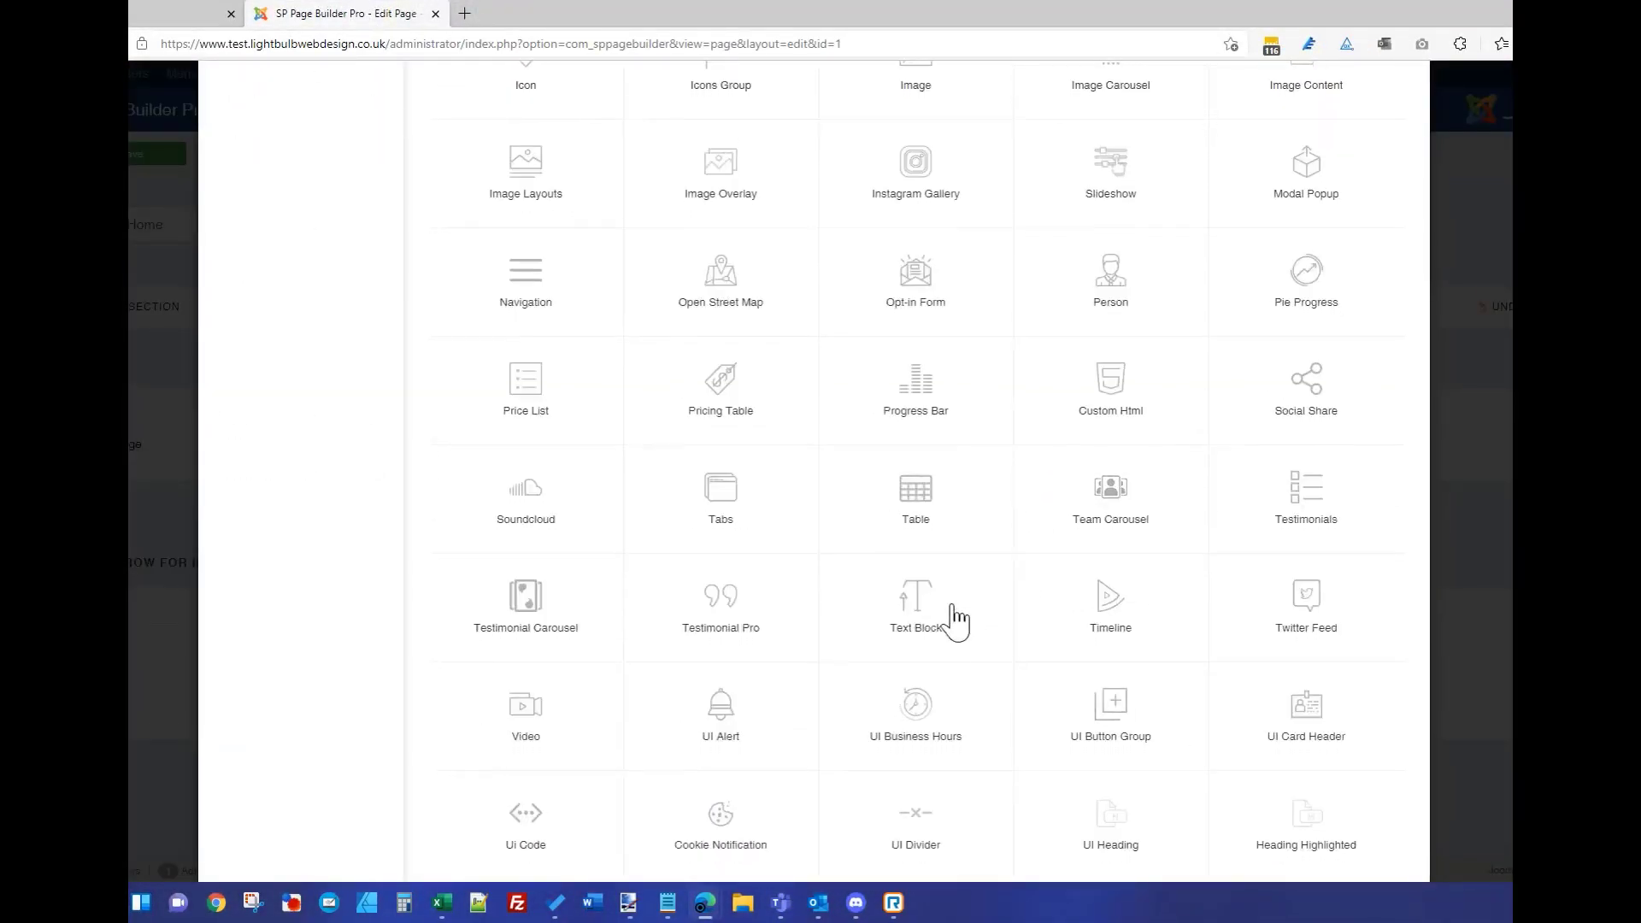
click(946, 613)
scroll(985, 469, up, 10)
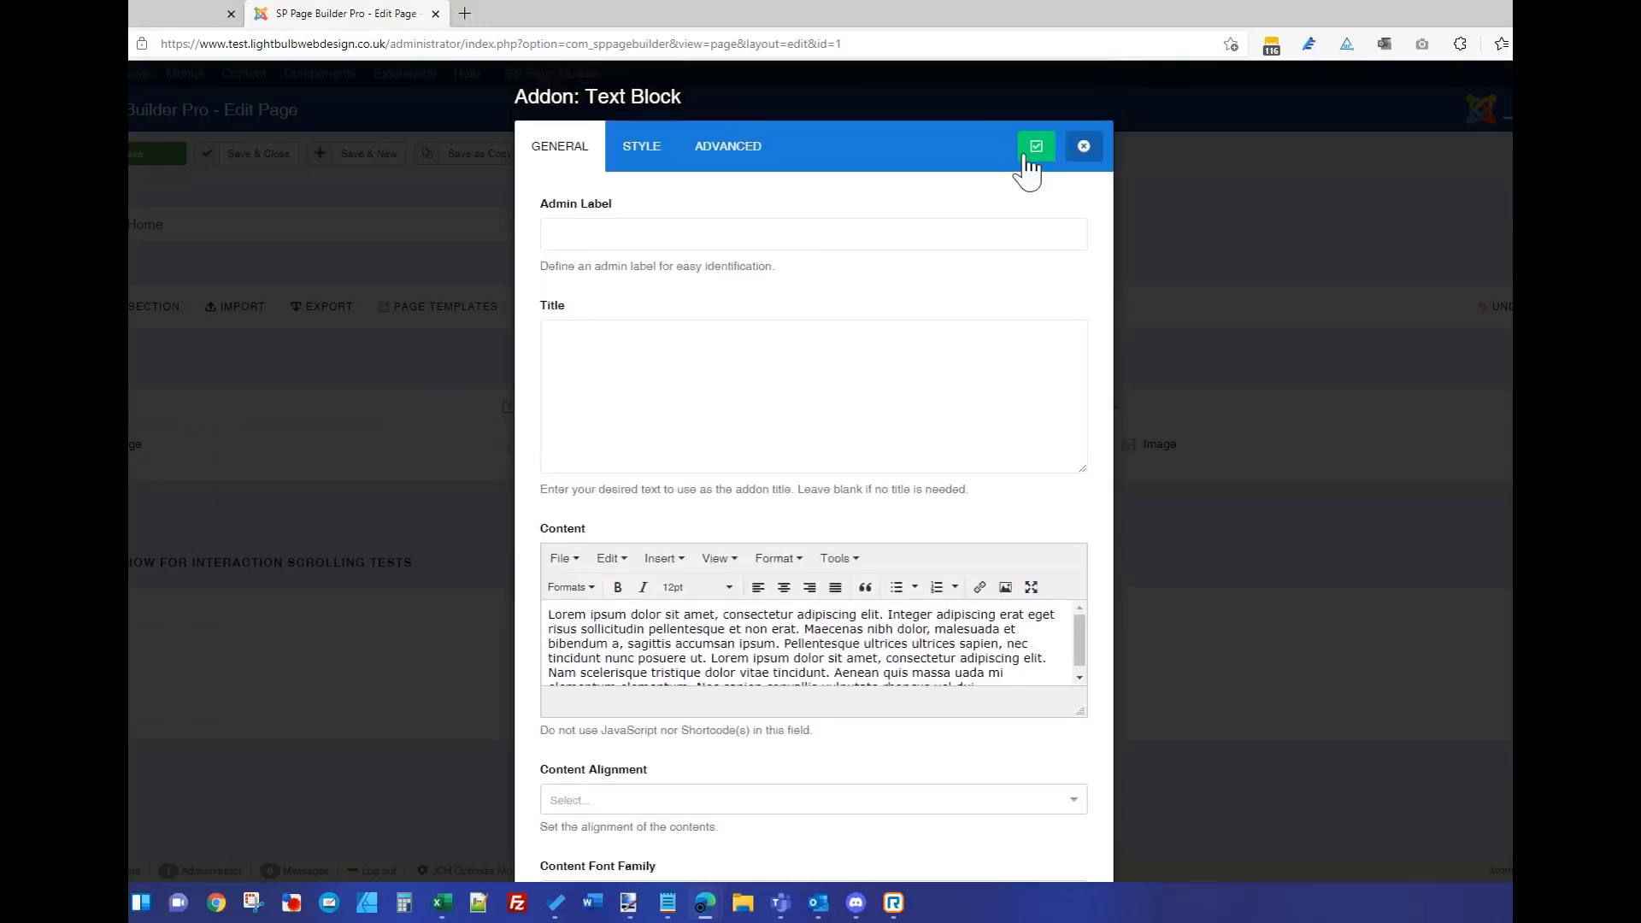
click(1038, 146)
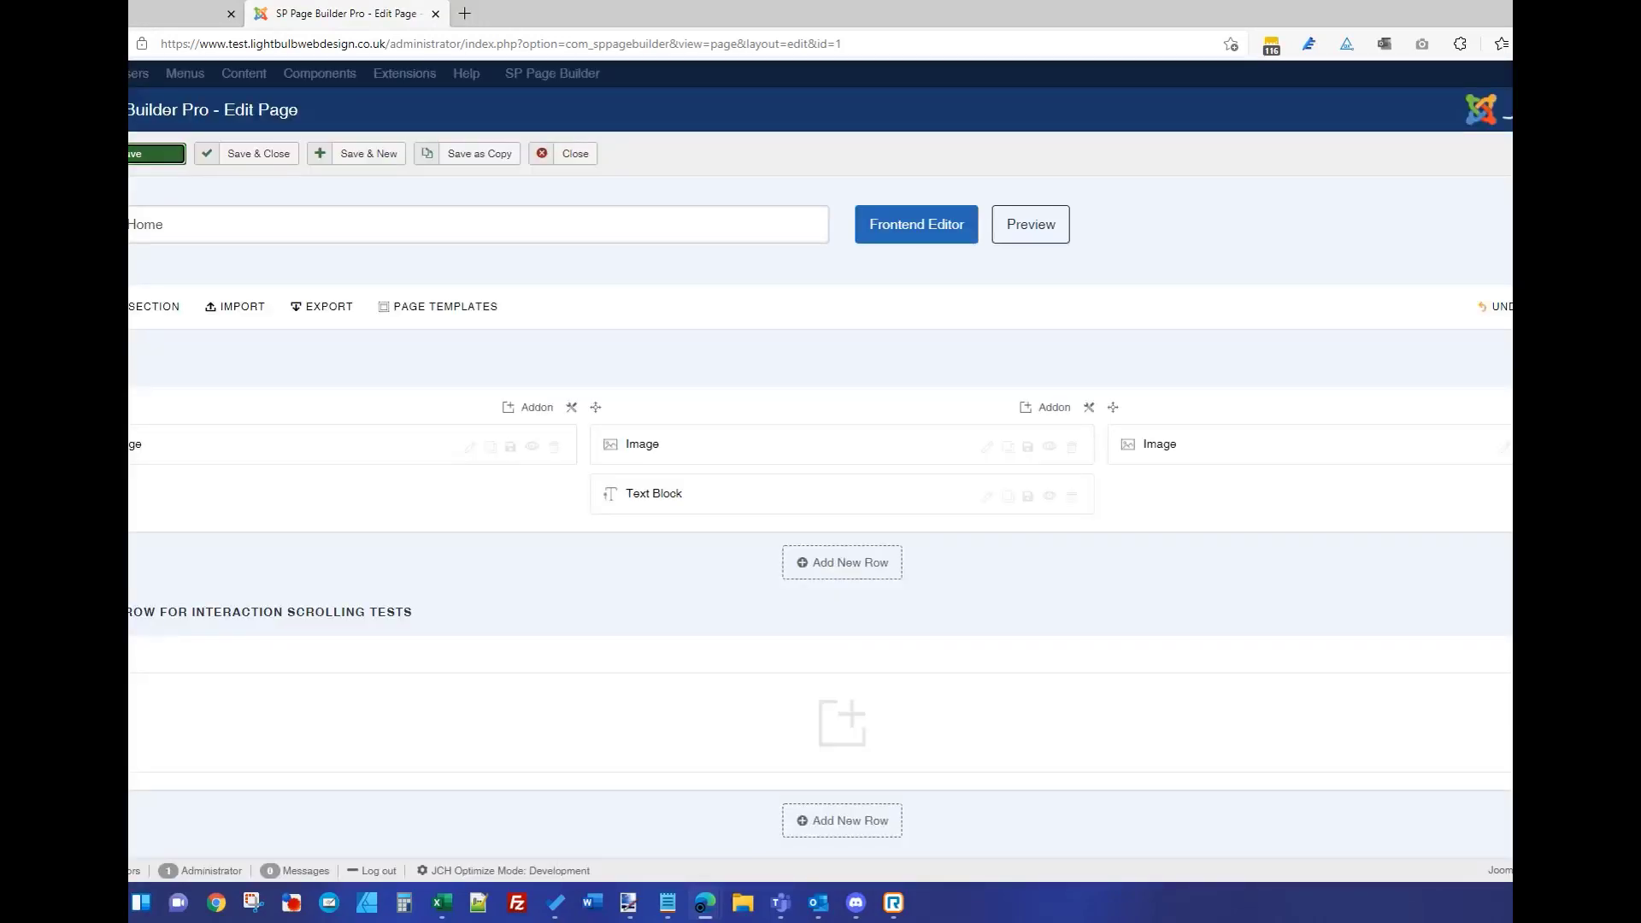
- Reload the live site, examine the text beneath the mobile-hidden middle image at phone width, and return to the page editor
click(146, 13)
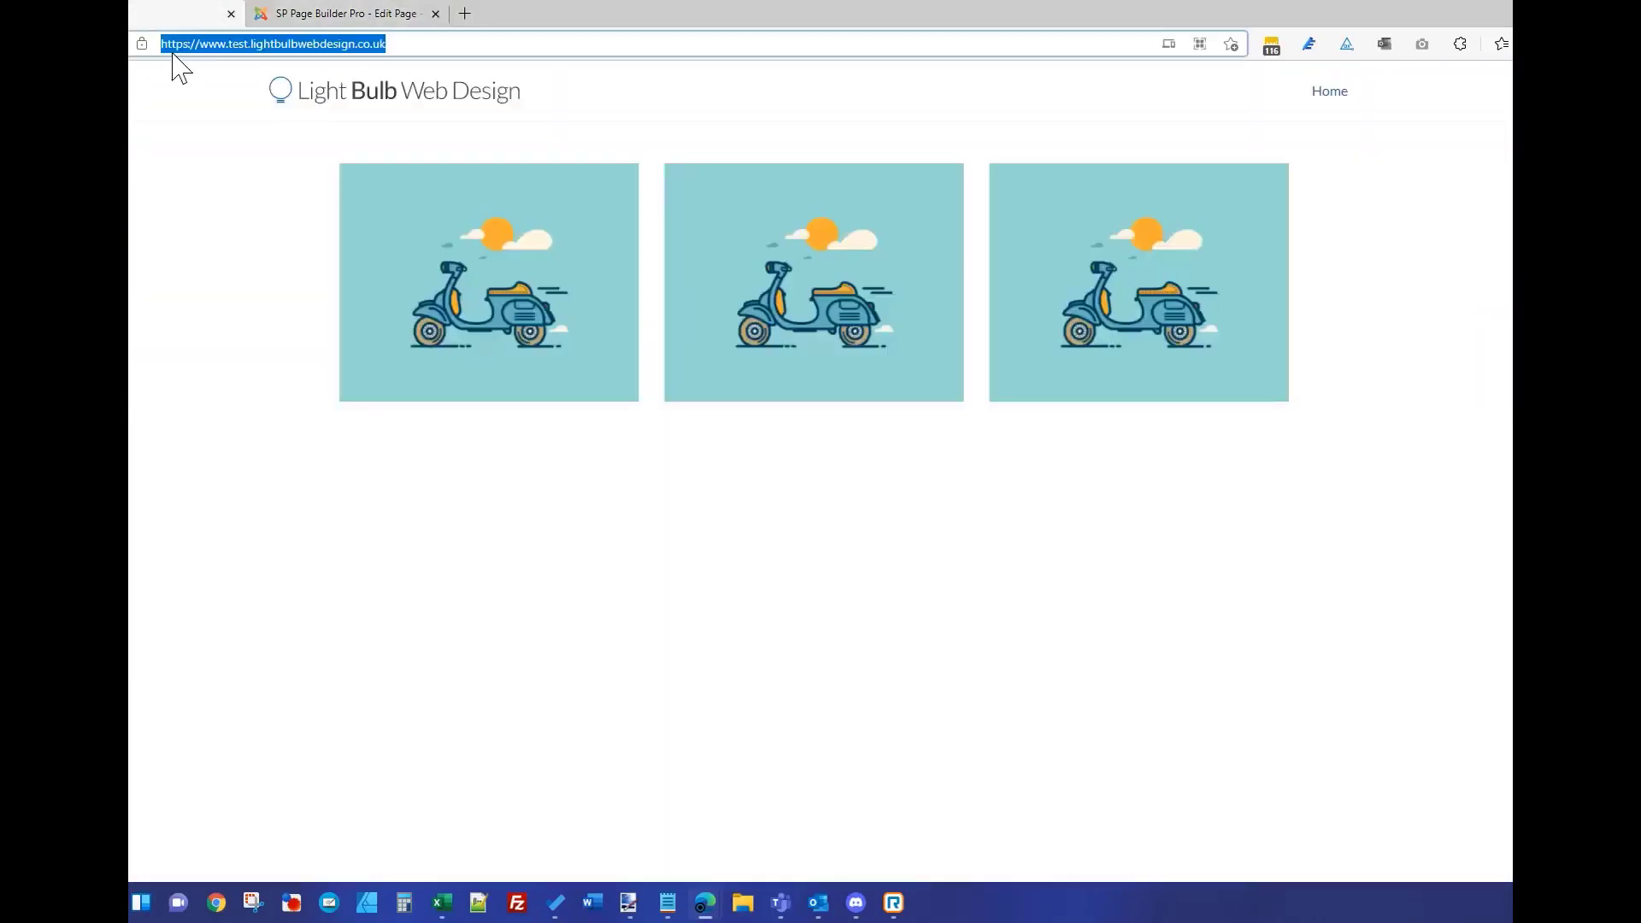
key(Return)
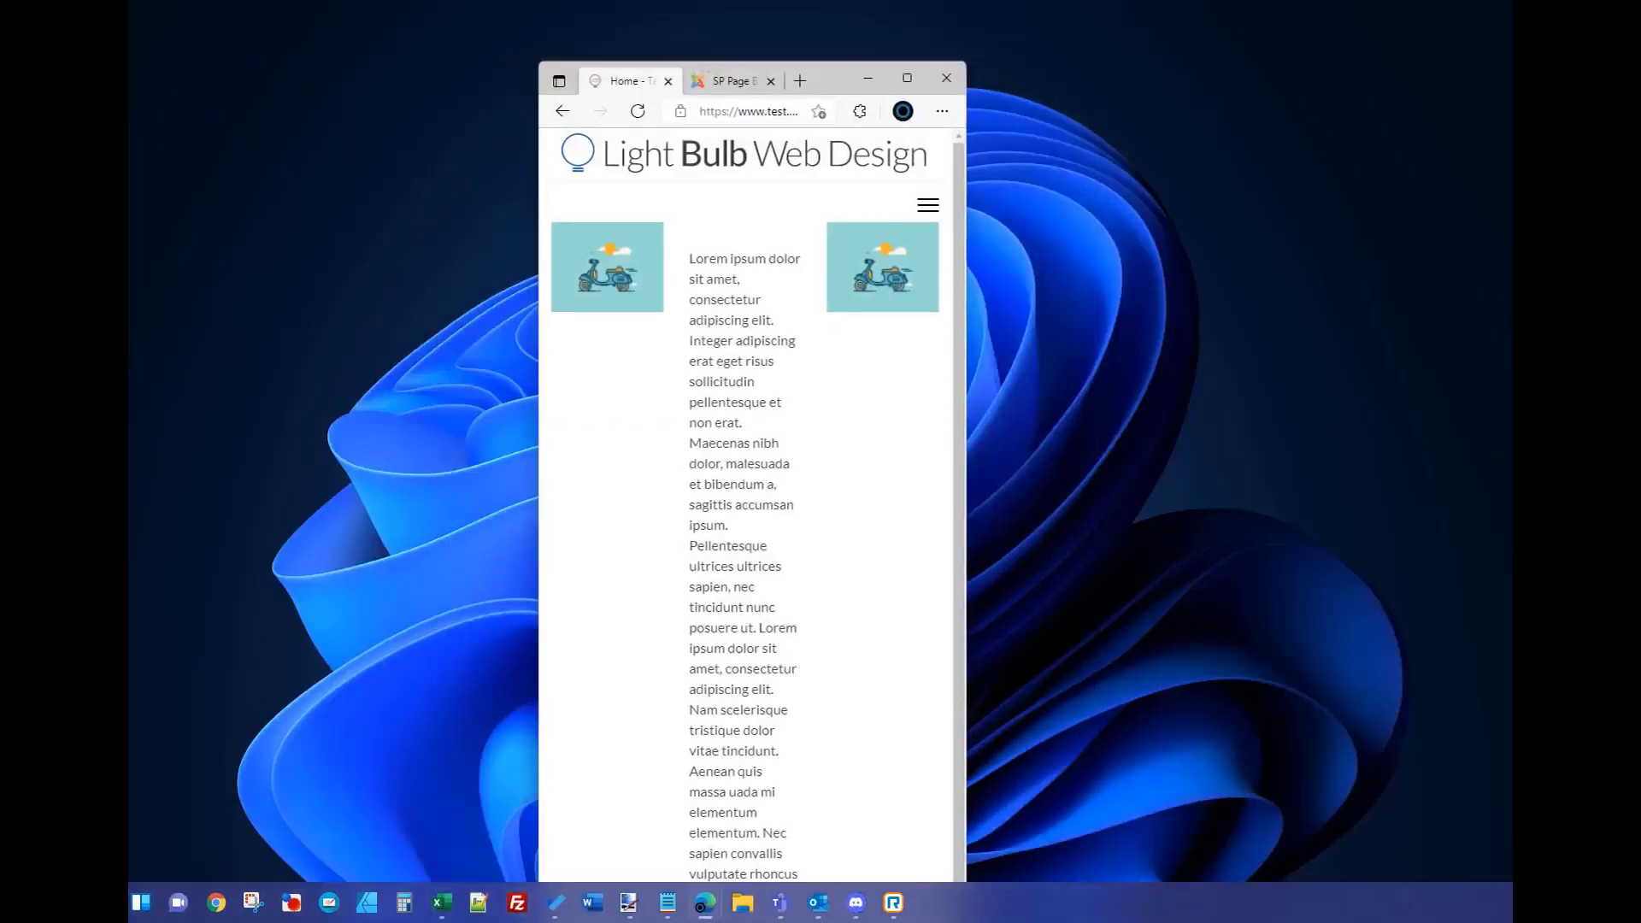
scroll(718, 487, down, 3)
scroll(718, 487, up, 3)
click(907, 78)
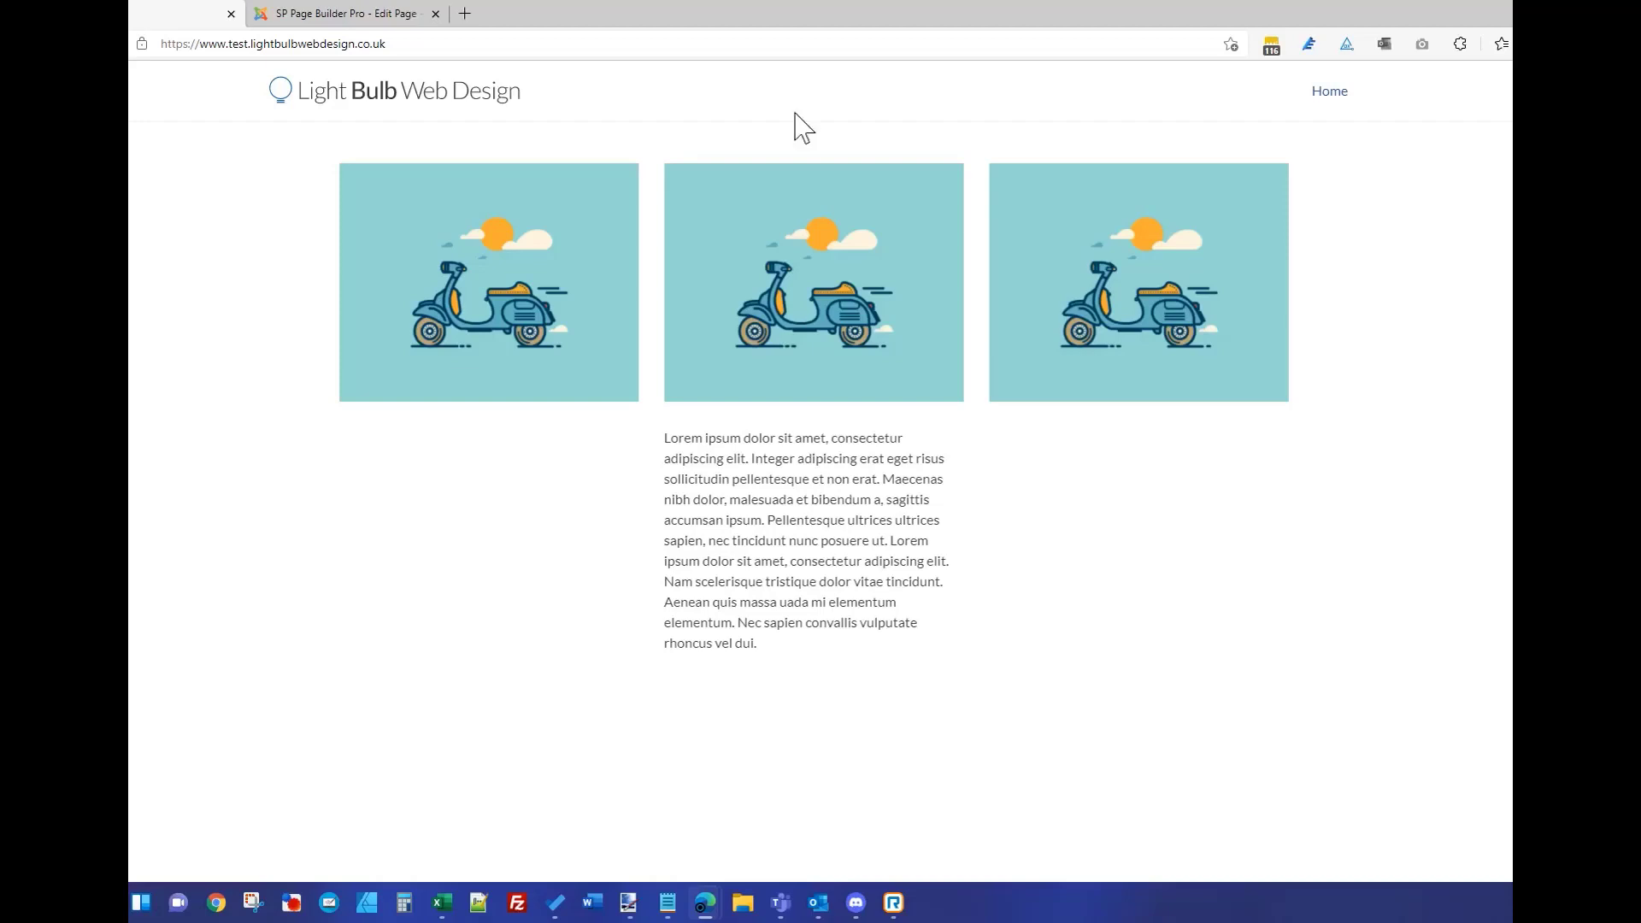
click(346, 13)
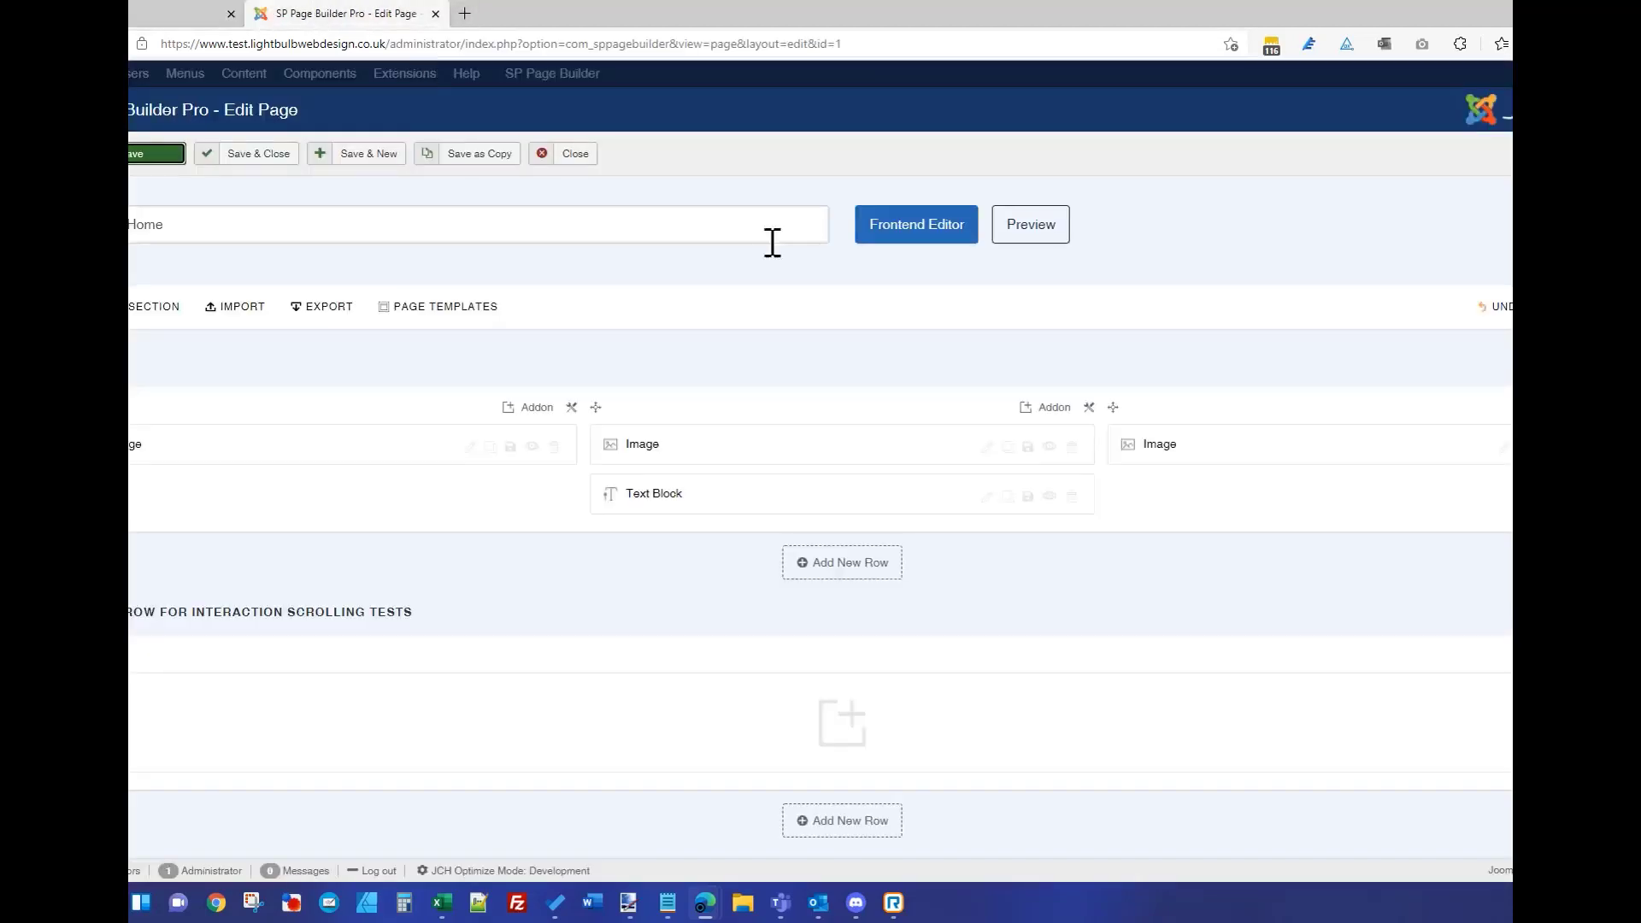
- Review the device visibility options of the middle column's Image addon and leave them without applying changes
click(985, 446)
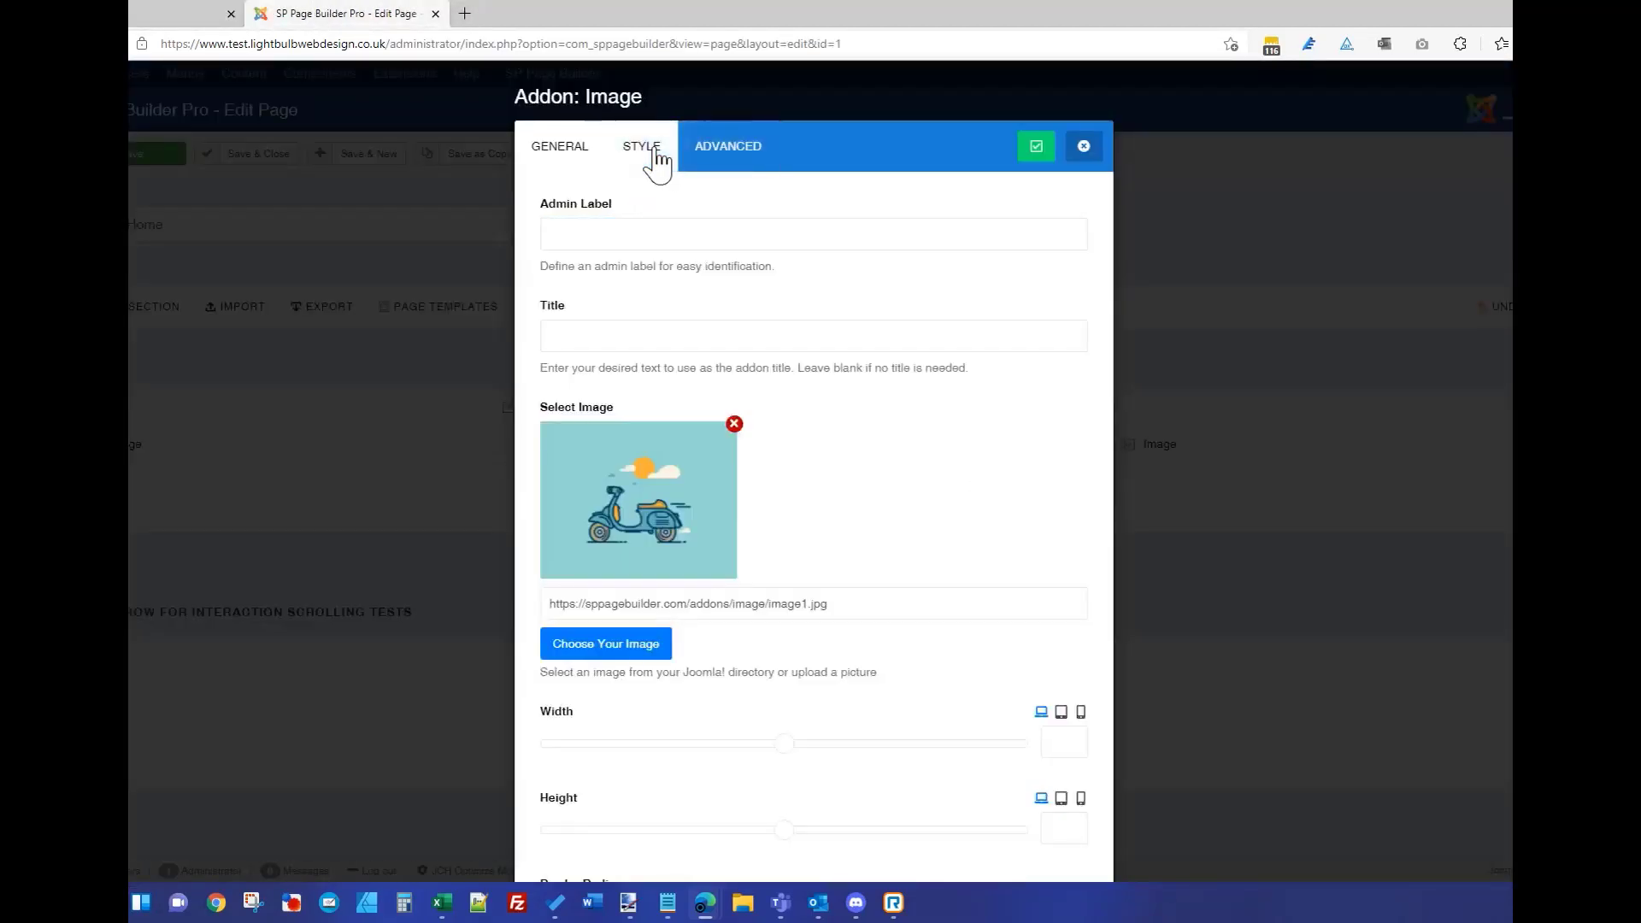
click(710, 162)
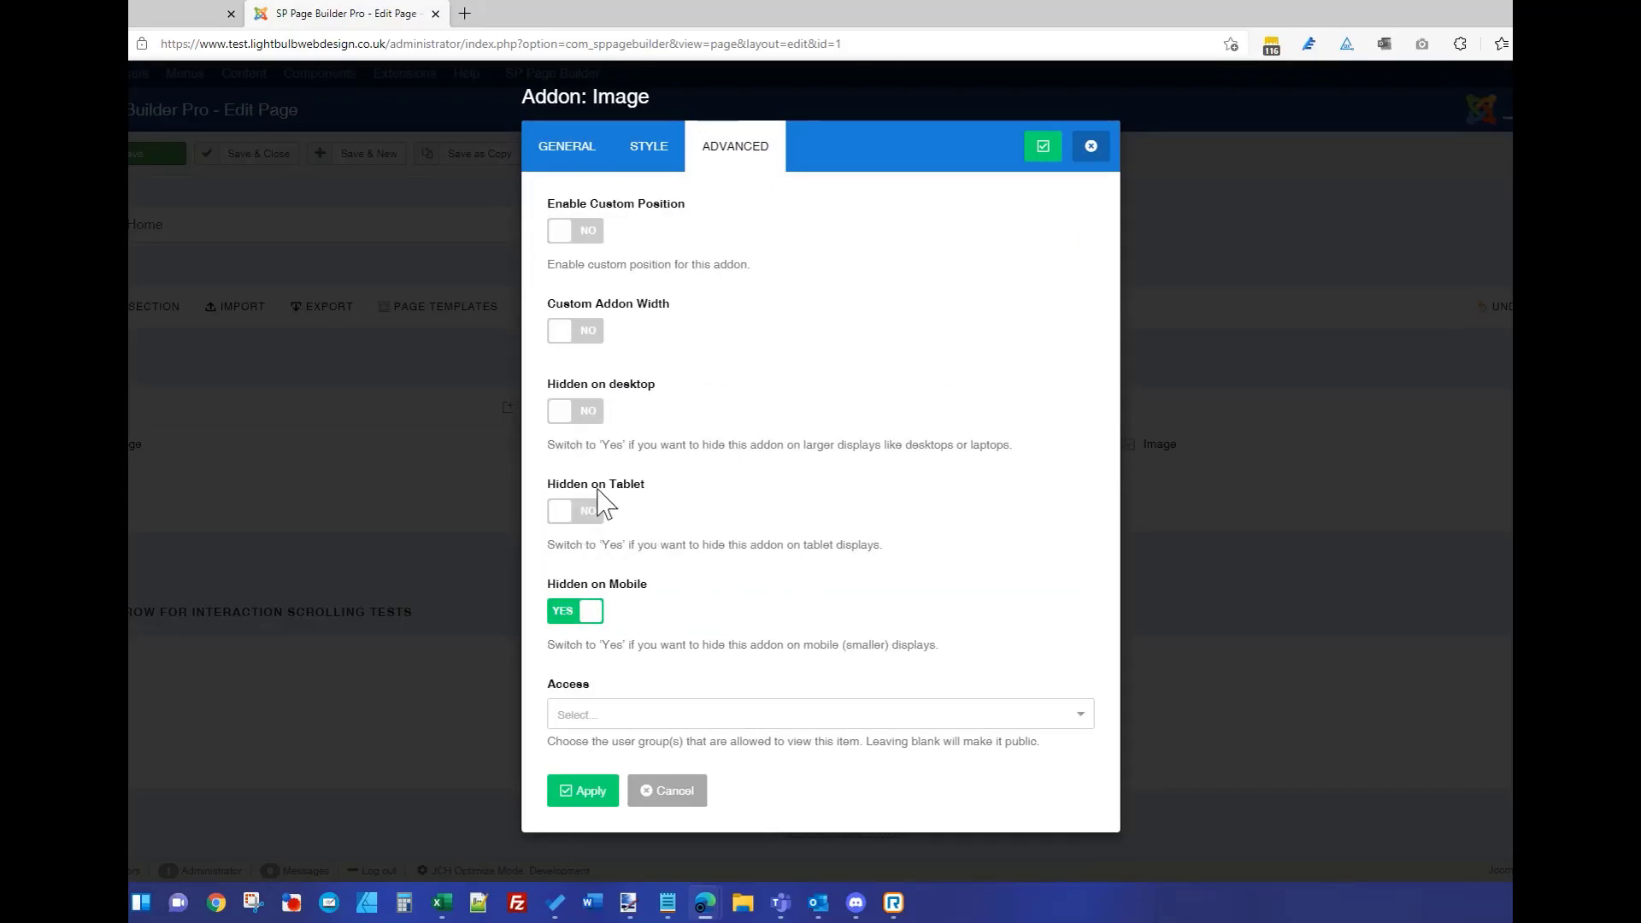
click(659, 793)
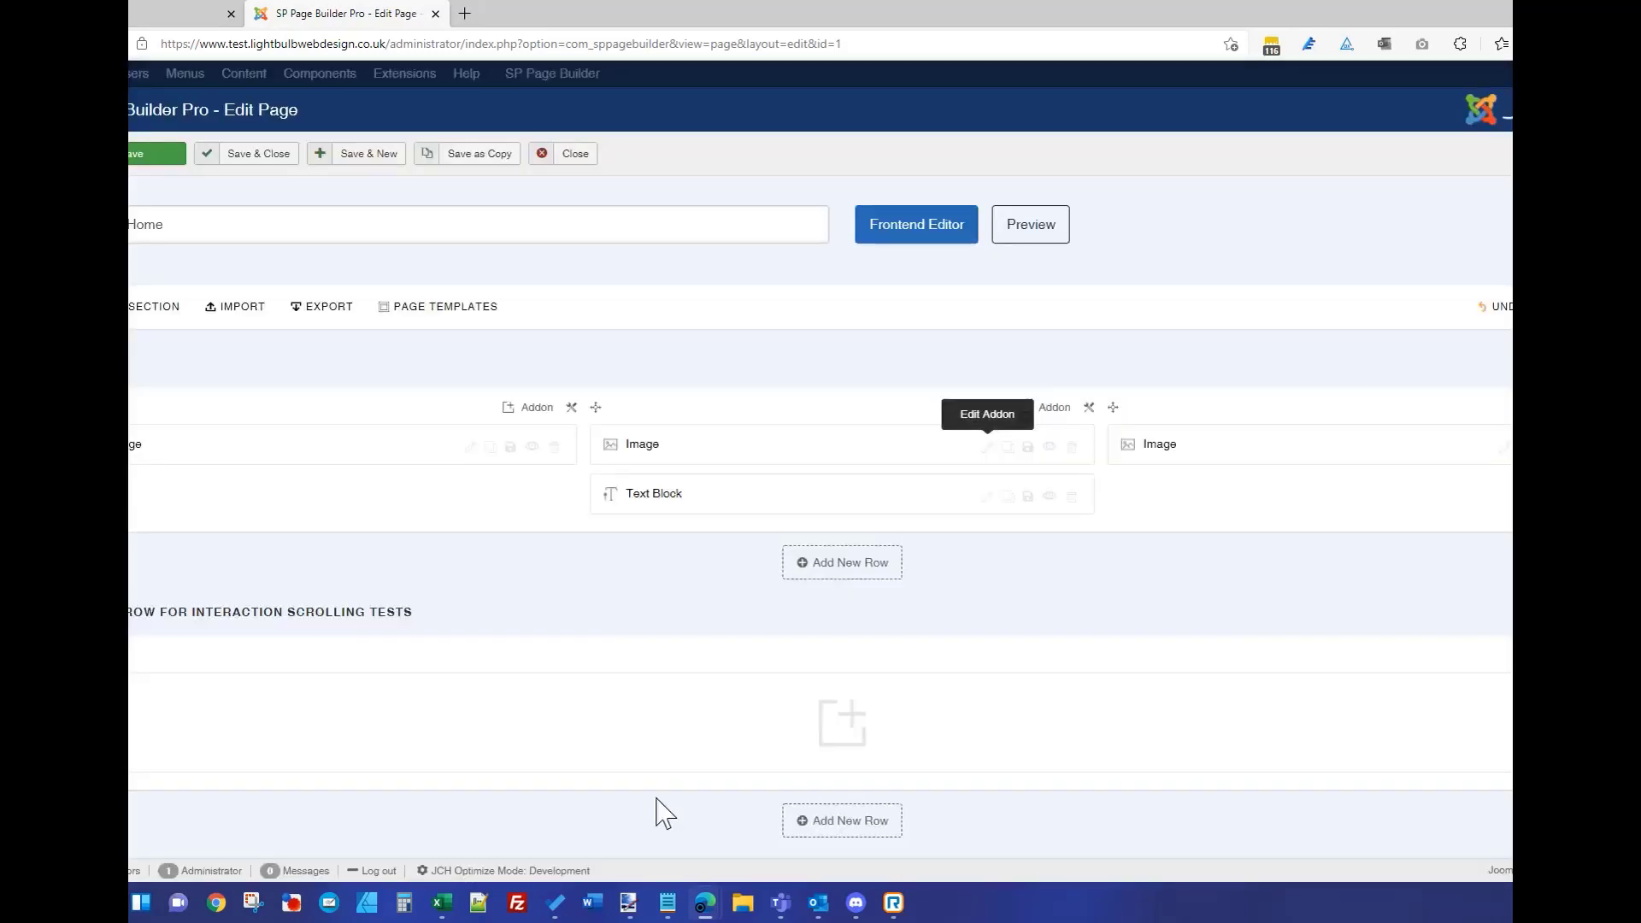
- Examine the second column's responsive options and its available Tablet Layout classes, then discard the dialog
click(1089, 408)
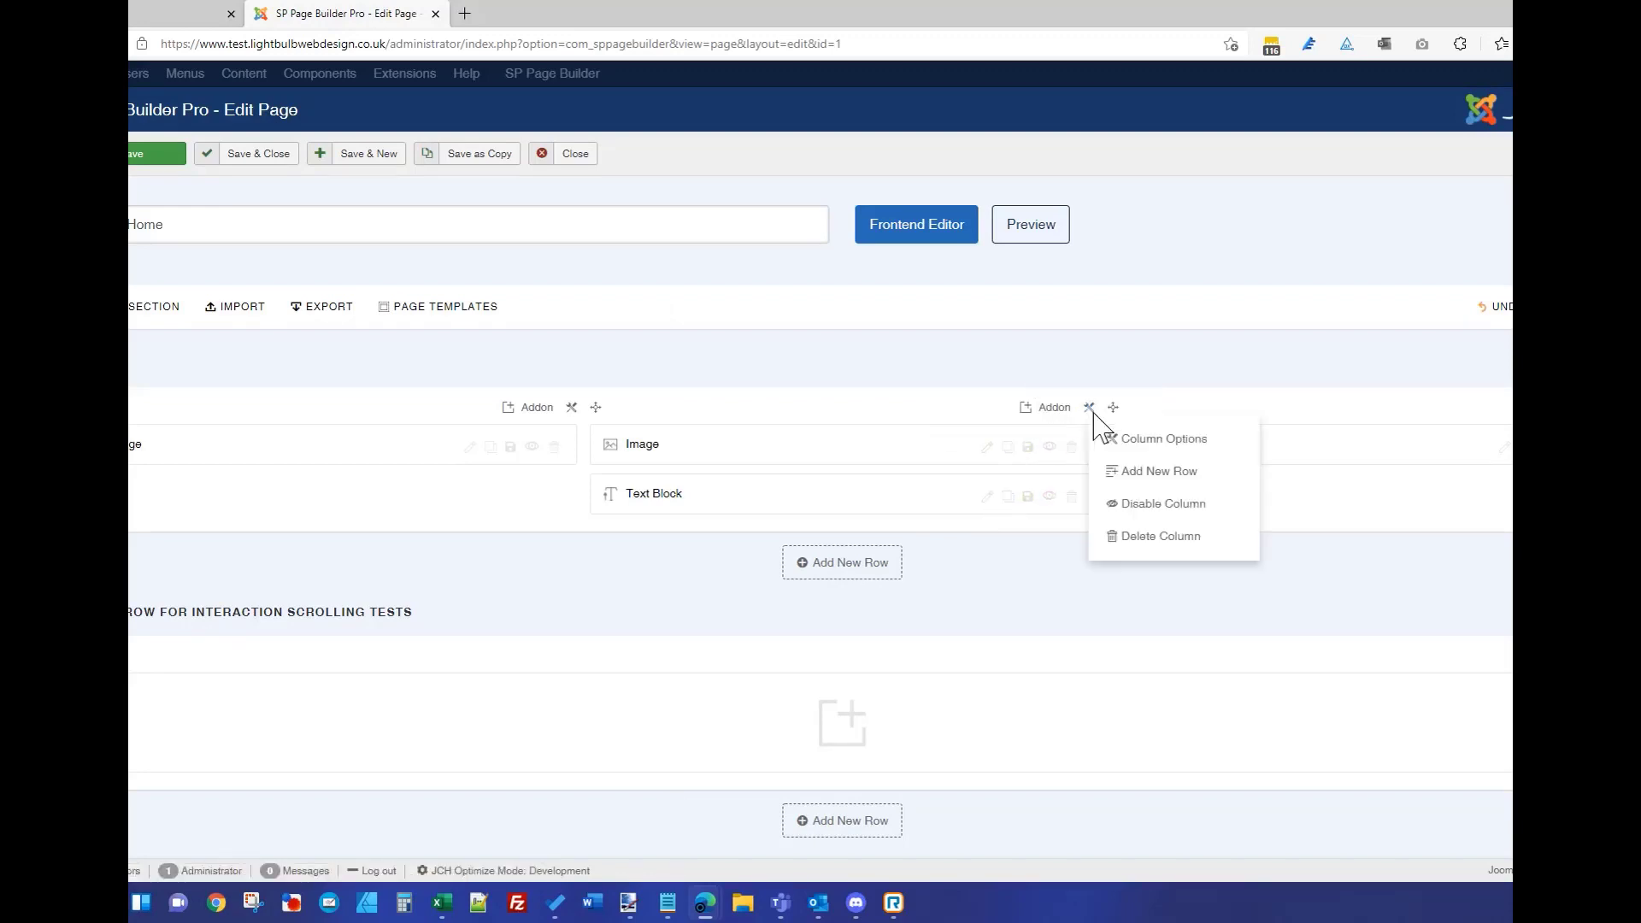
click(1148, 462)
click(733, 150)
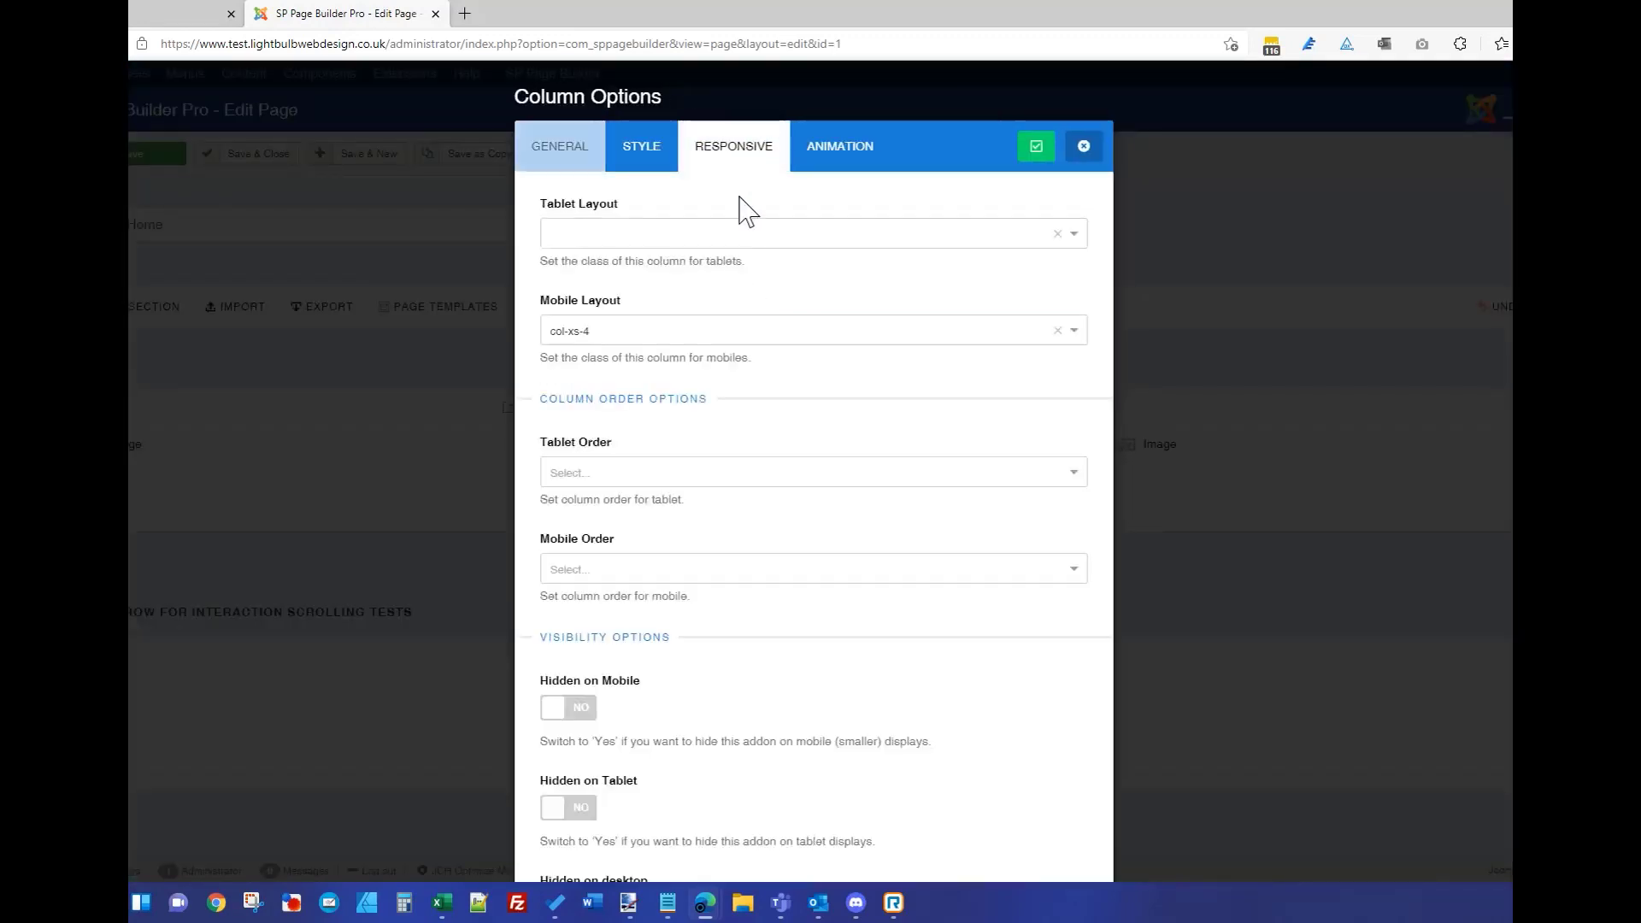
click(606, 236)
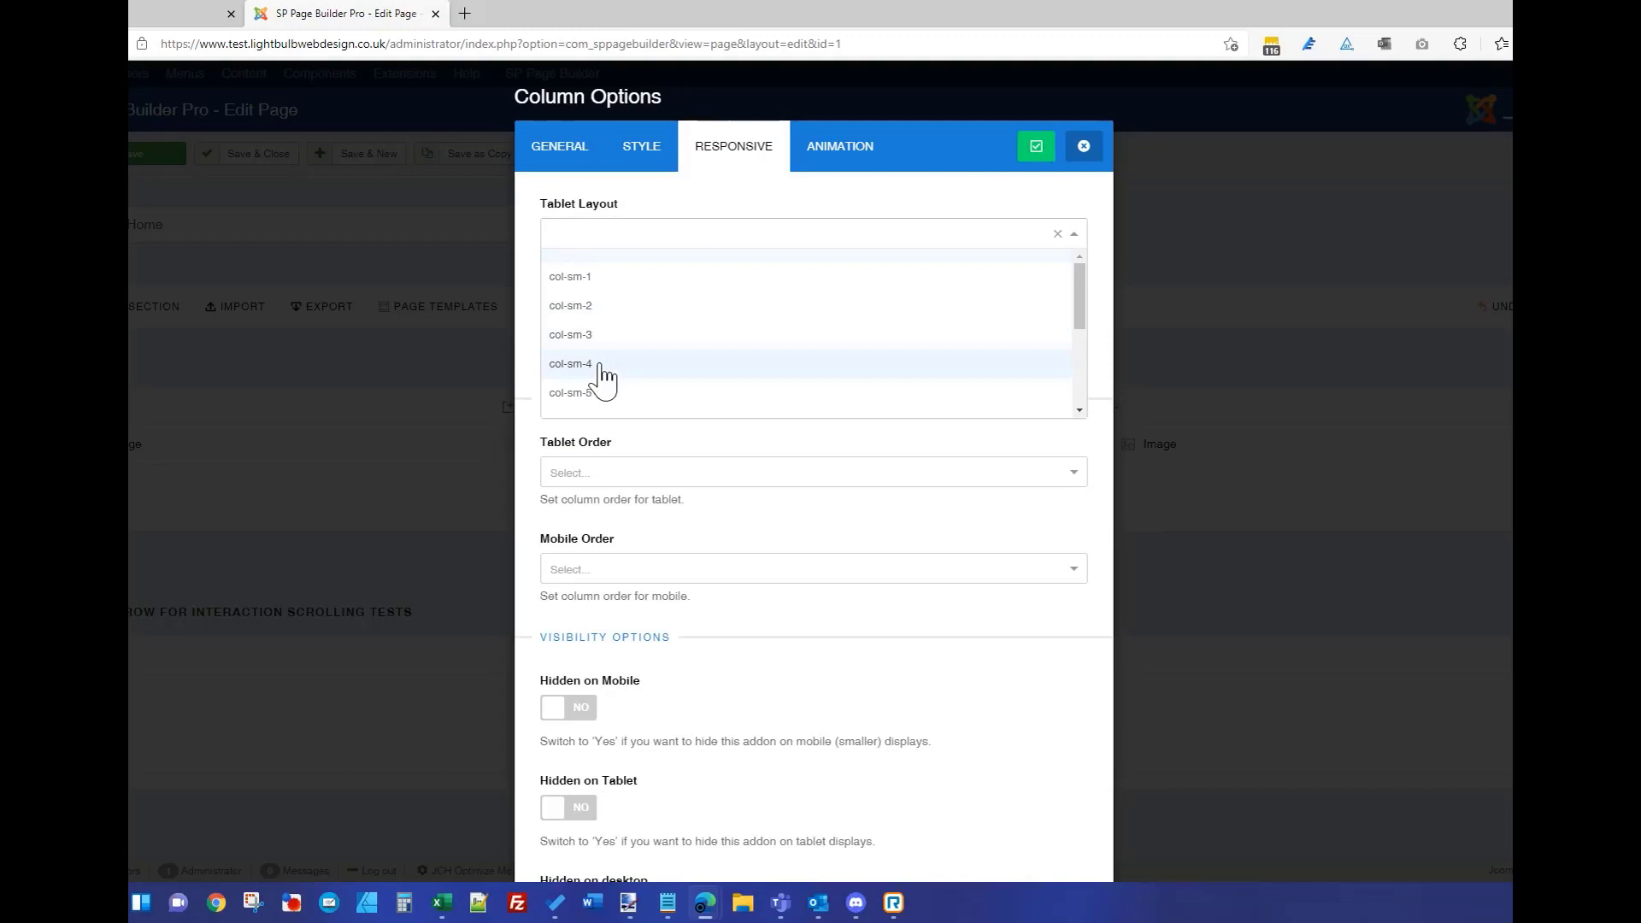
click(1084, 146)
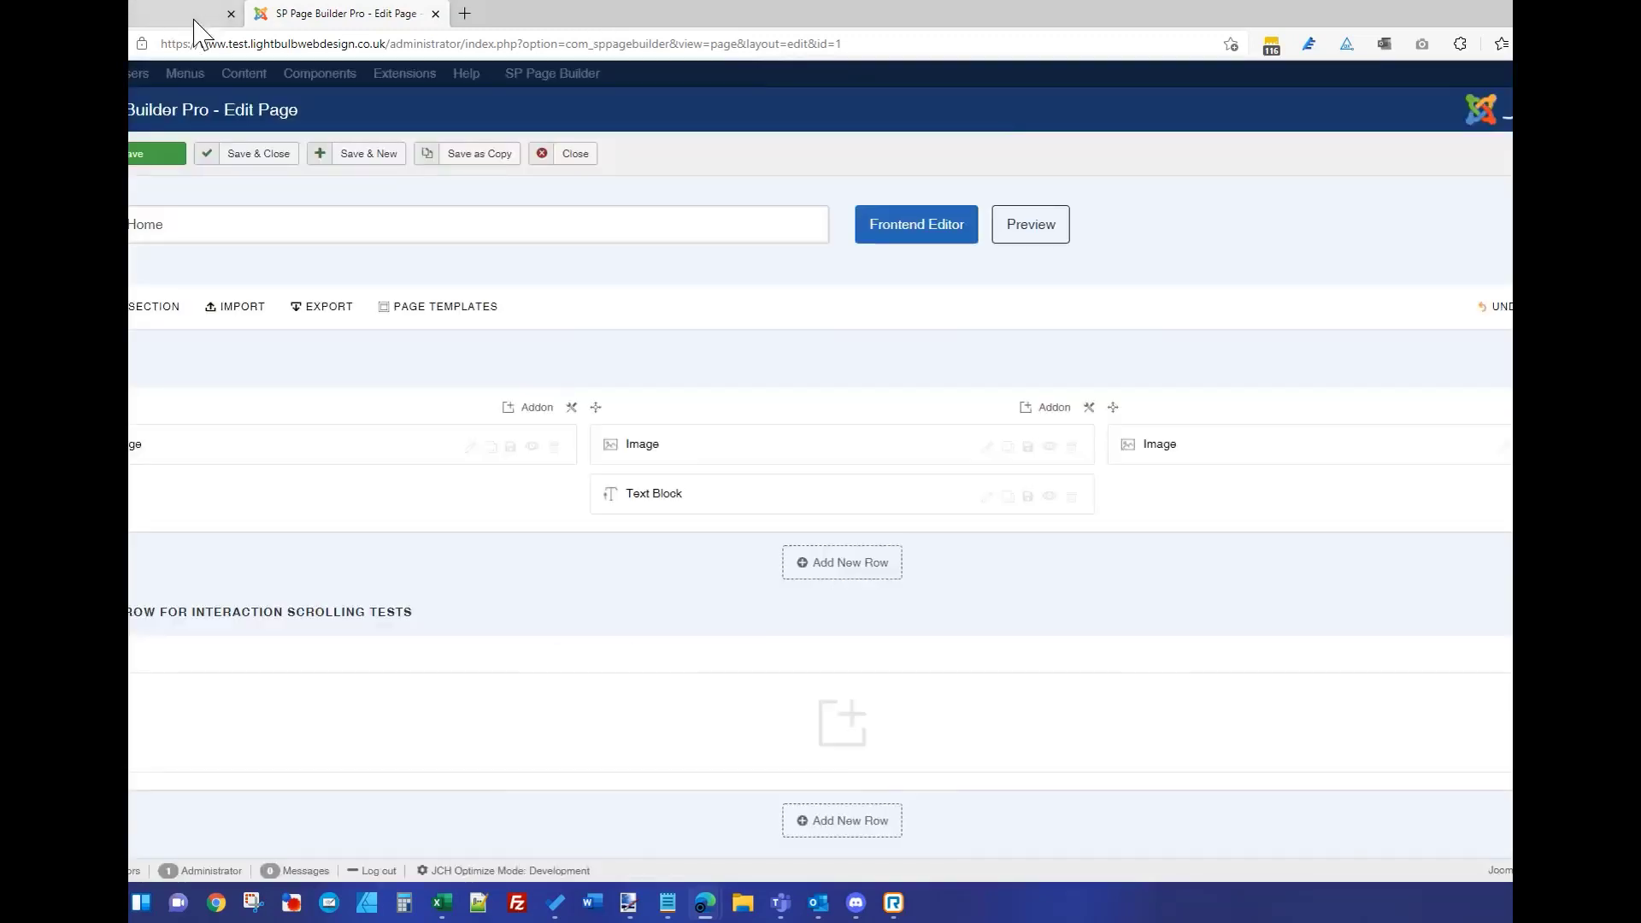
- Examine the live row at phone and tablet widths, restore the full-size window and return to the page editor
click(193, 15)
click(1582, 11)
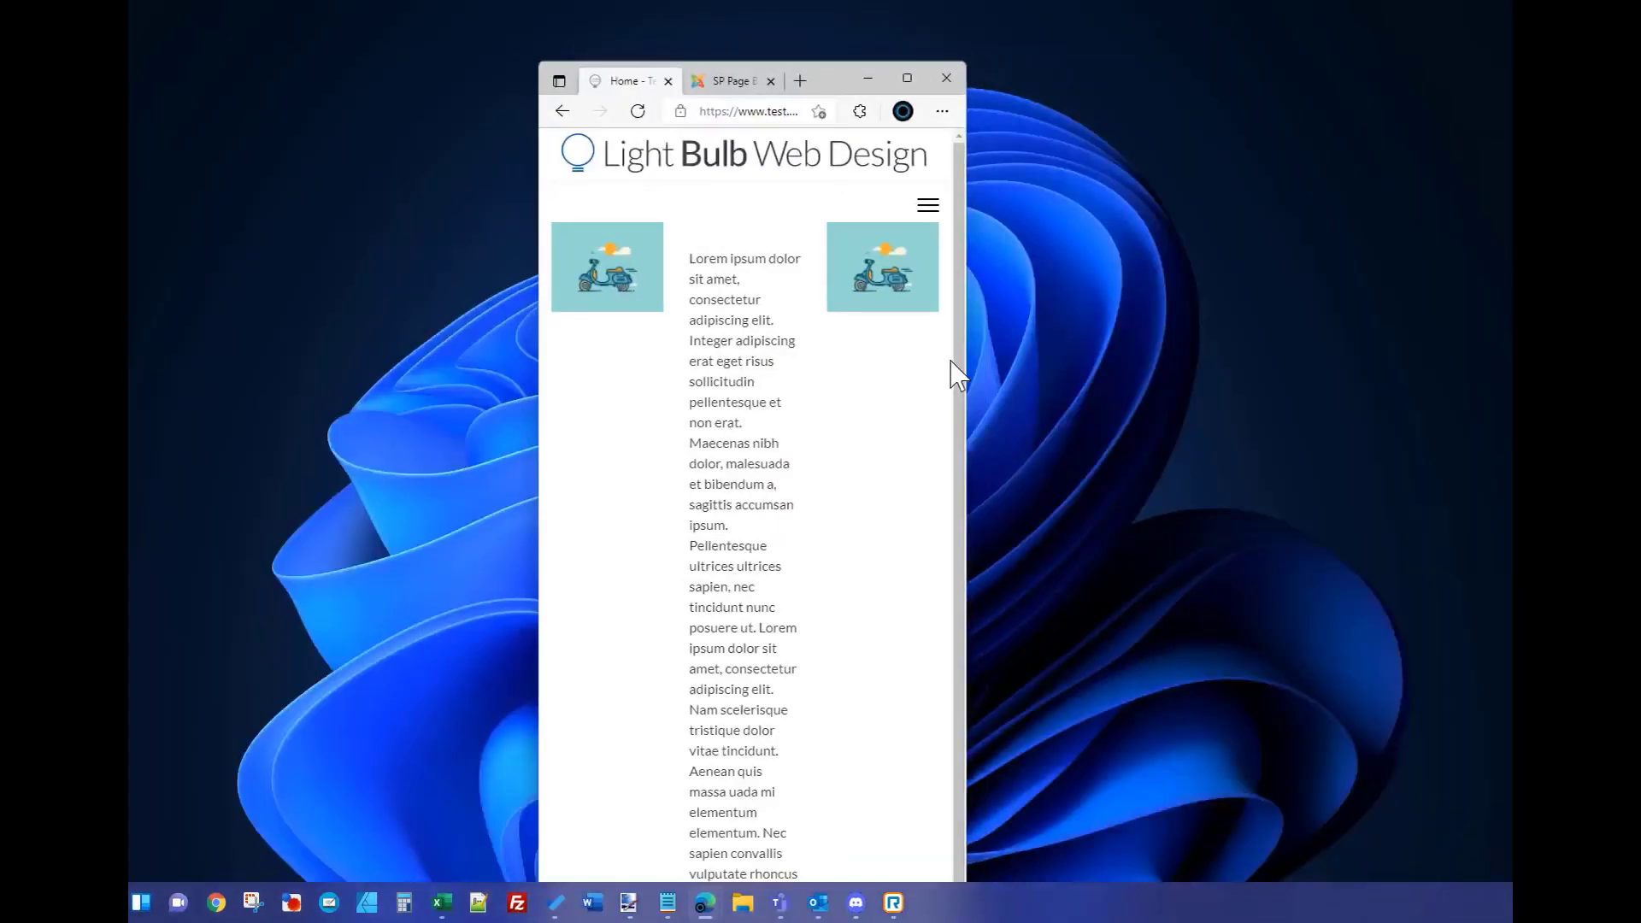
drag(968, 357, 1348, 343)
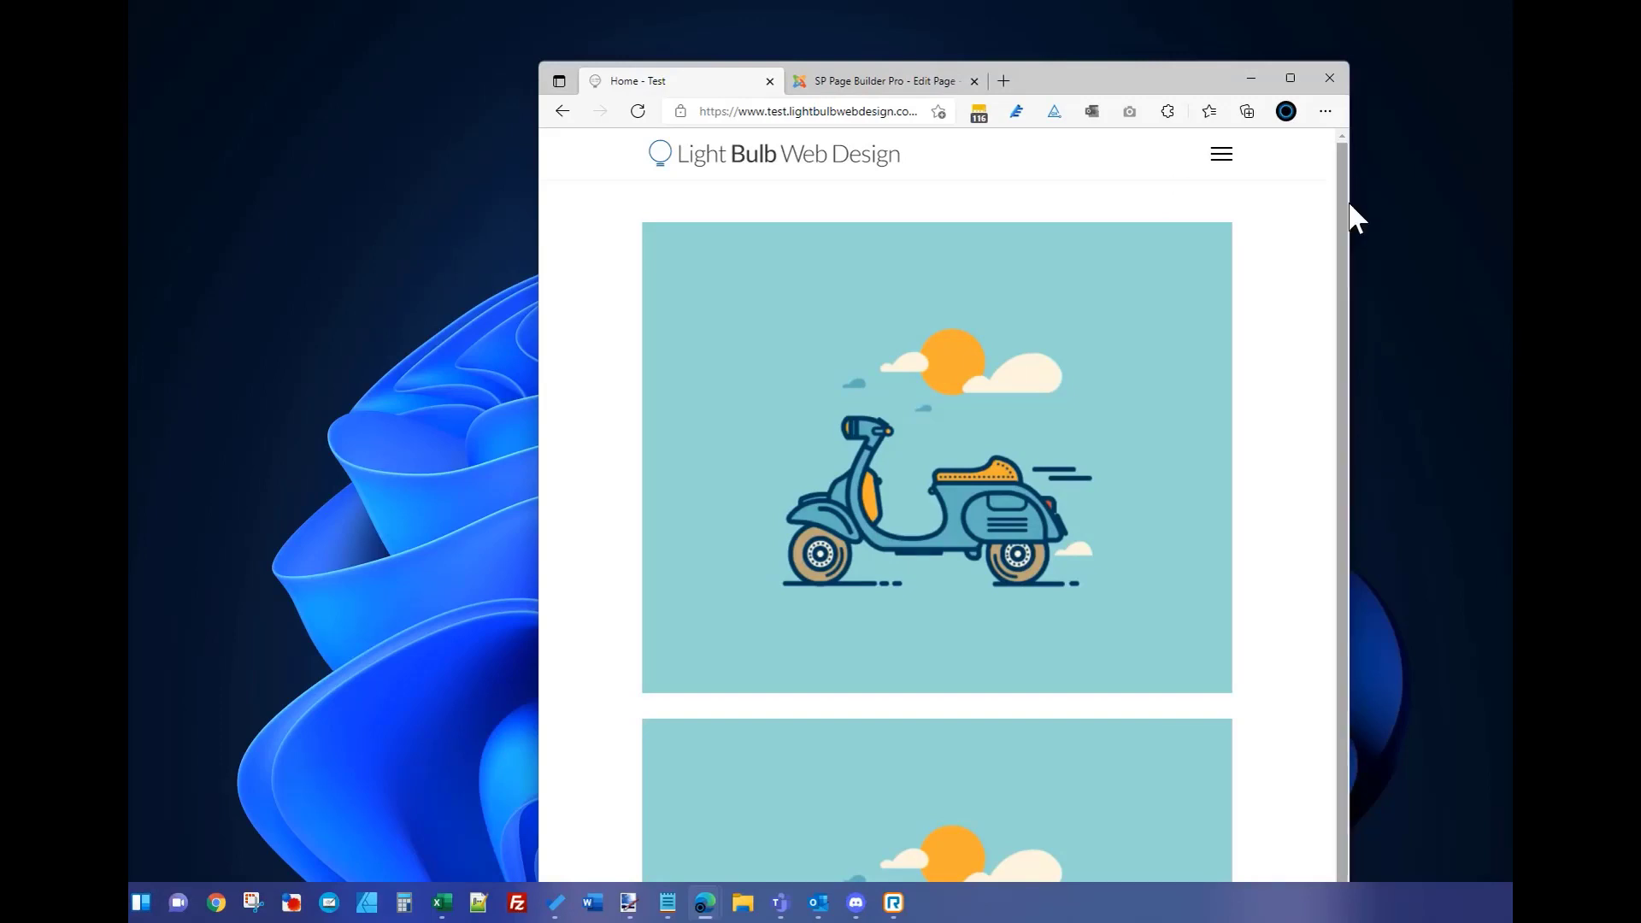
drag(1348, 202, 1275, 218)
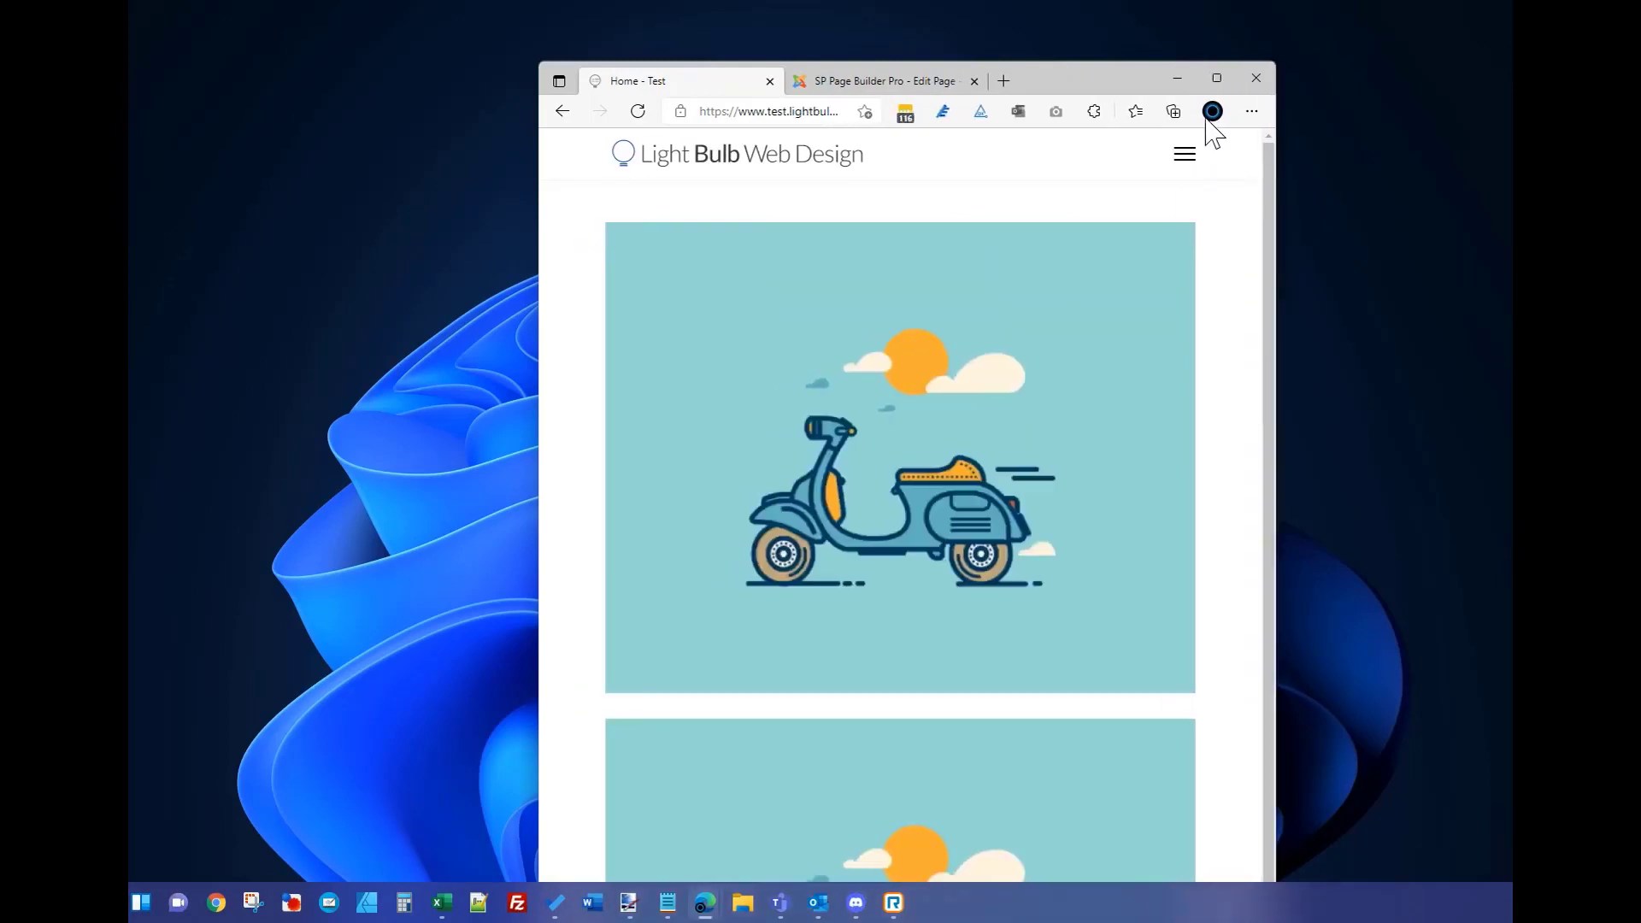
click(1217, 78)
click(346, 19)
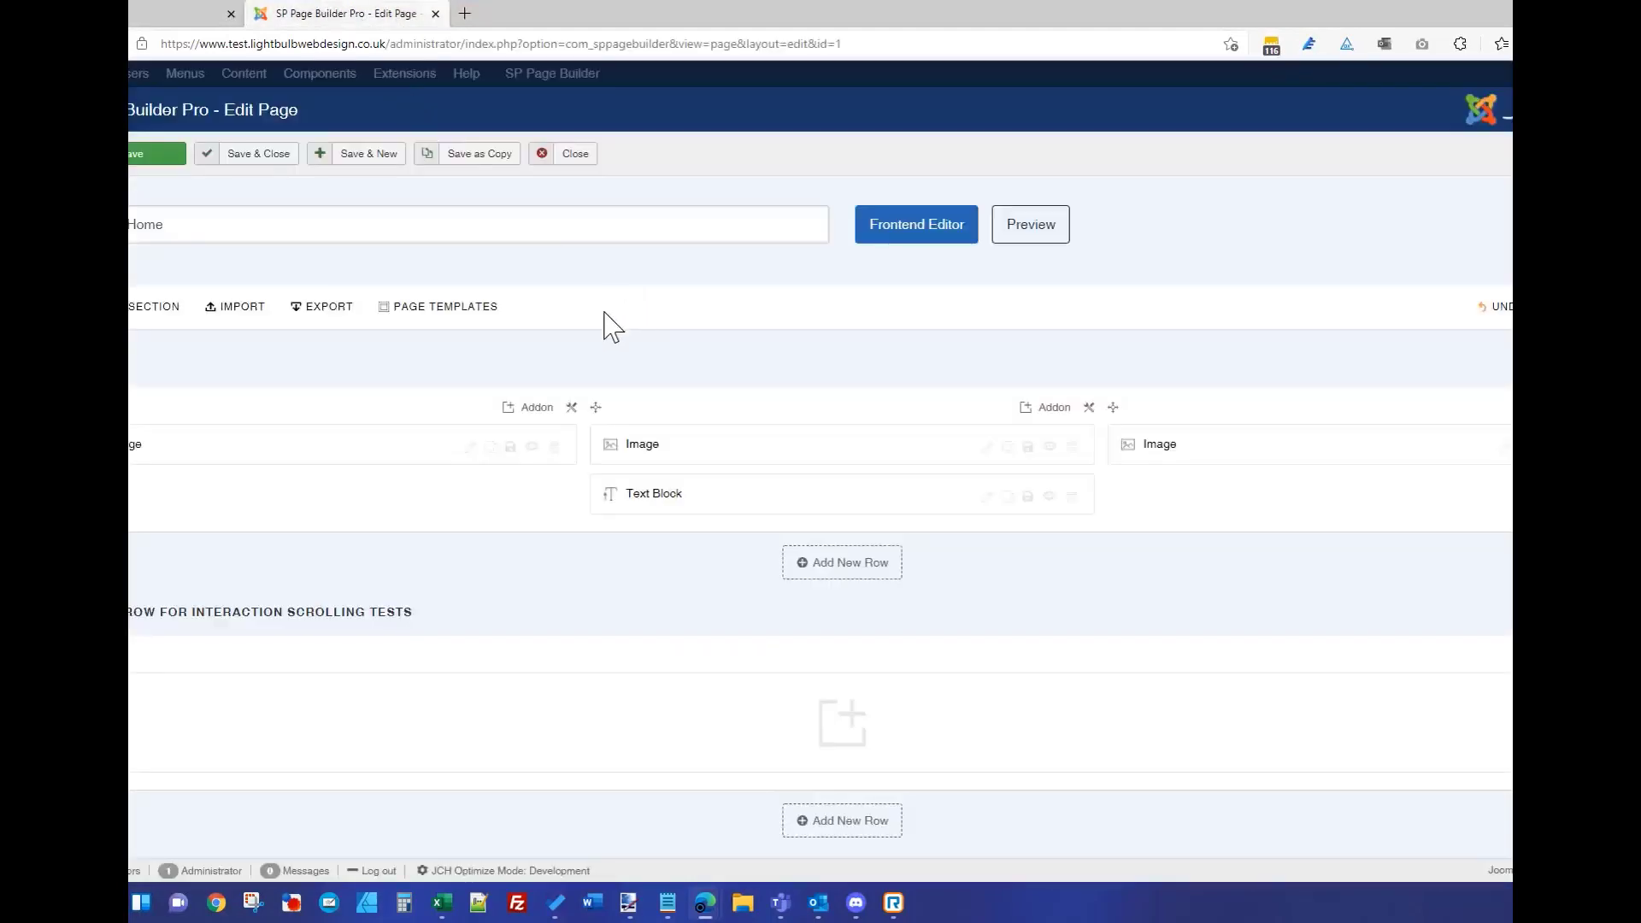
- Set the first column's Tablet Layout to col-sm-4 and apply it
click(575, 409)
click(725, 164)
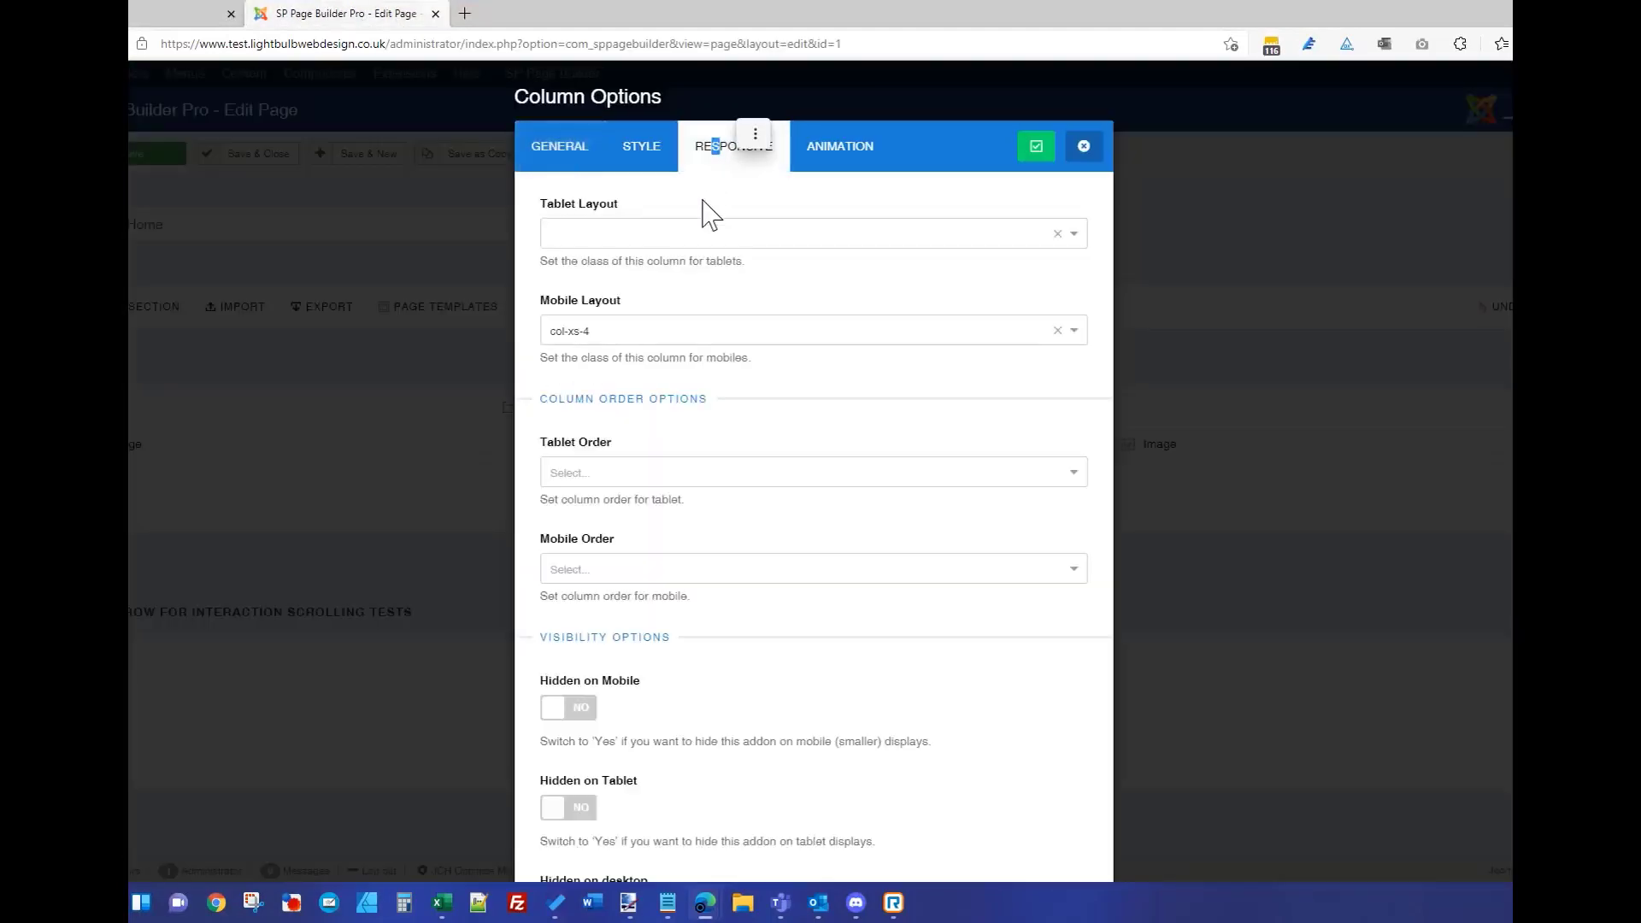
click(681, 232)
click(573, 363)
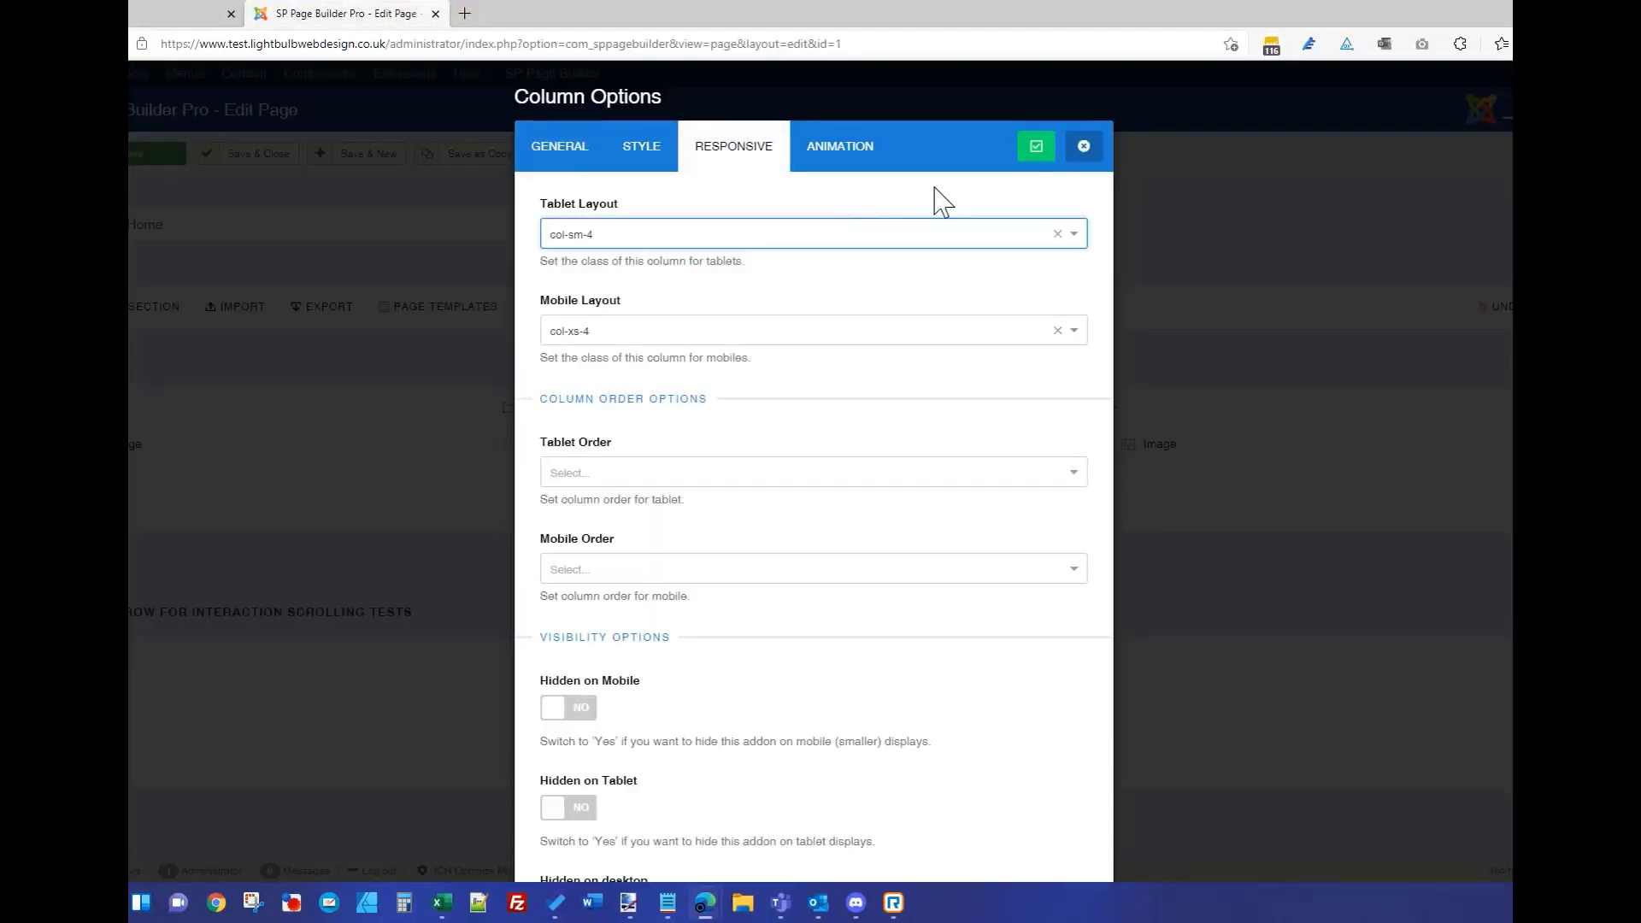
click(1036, 146)
- Set the second column's Tablet Layout to col-sm-4 and apply it
click(1089, 408)
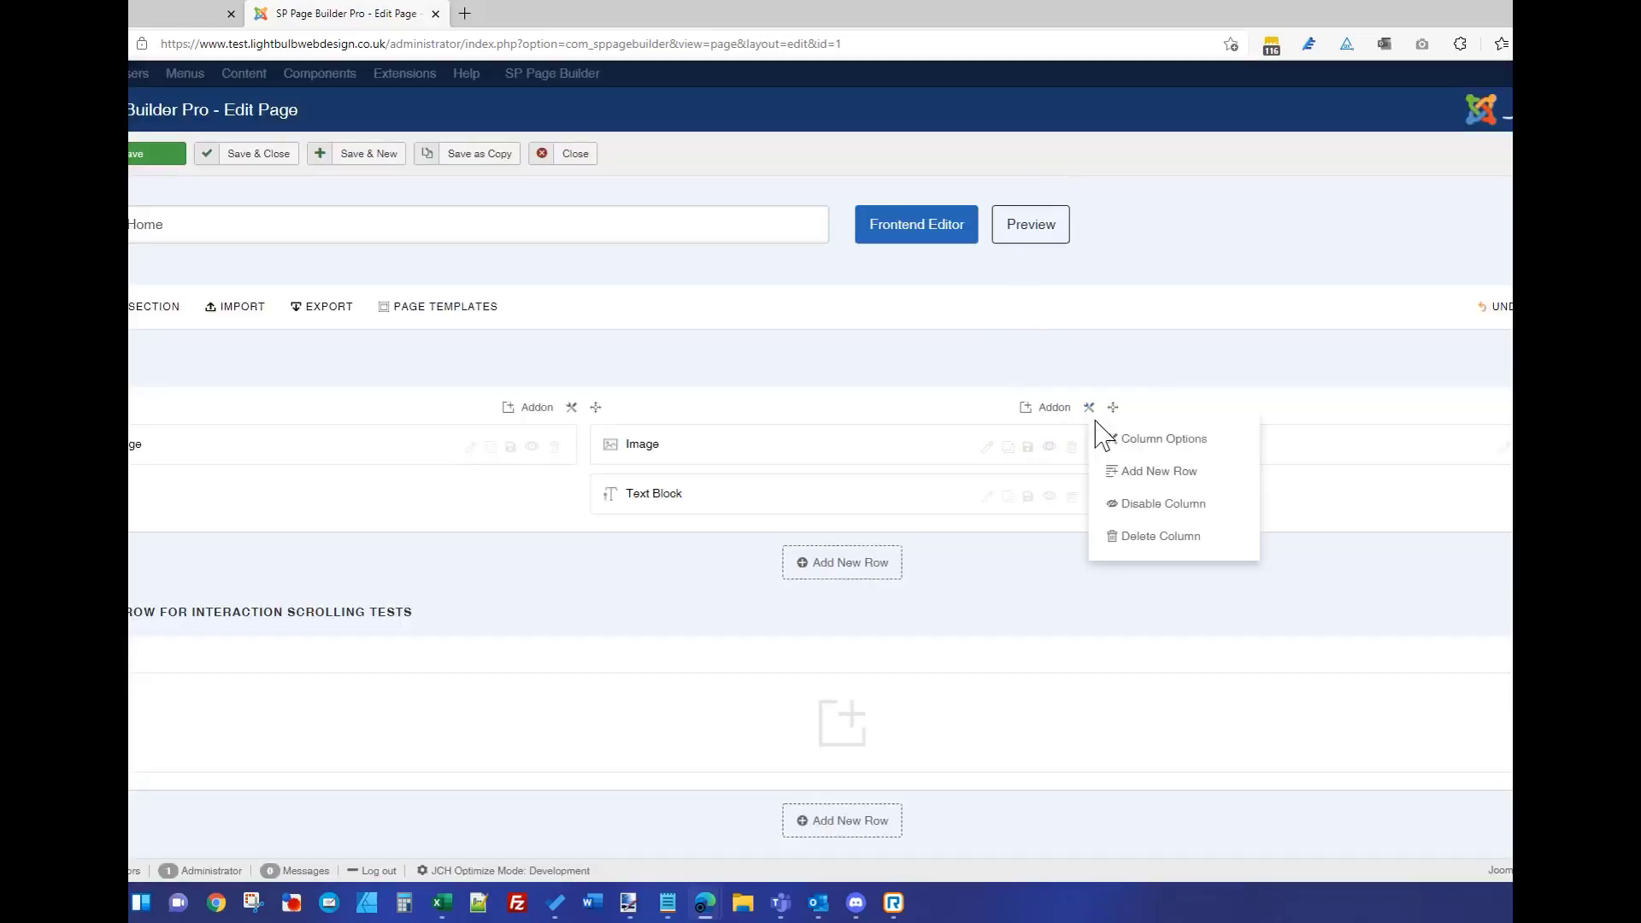
click(1099, 434)
click(757, 152)
click(753, 235)
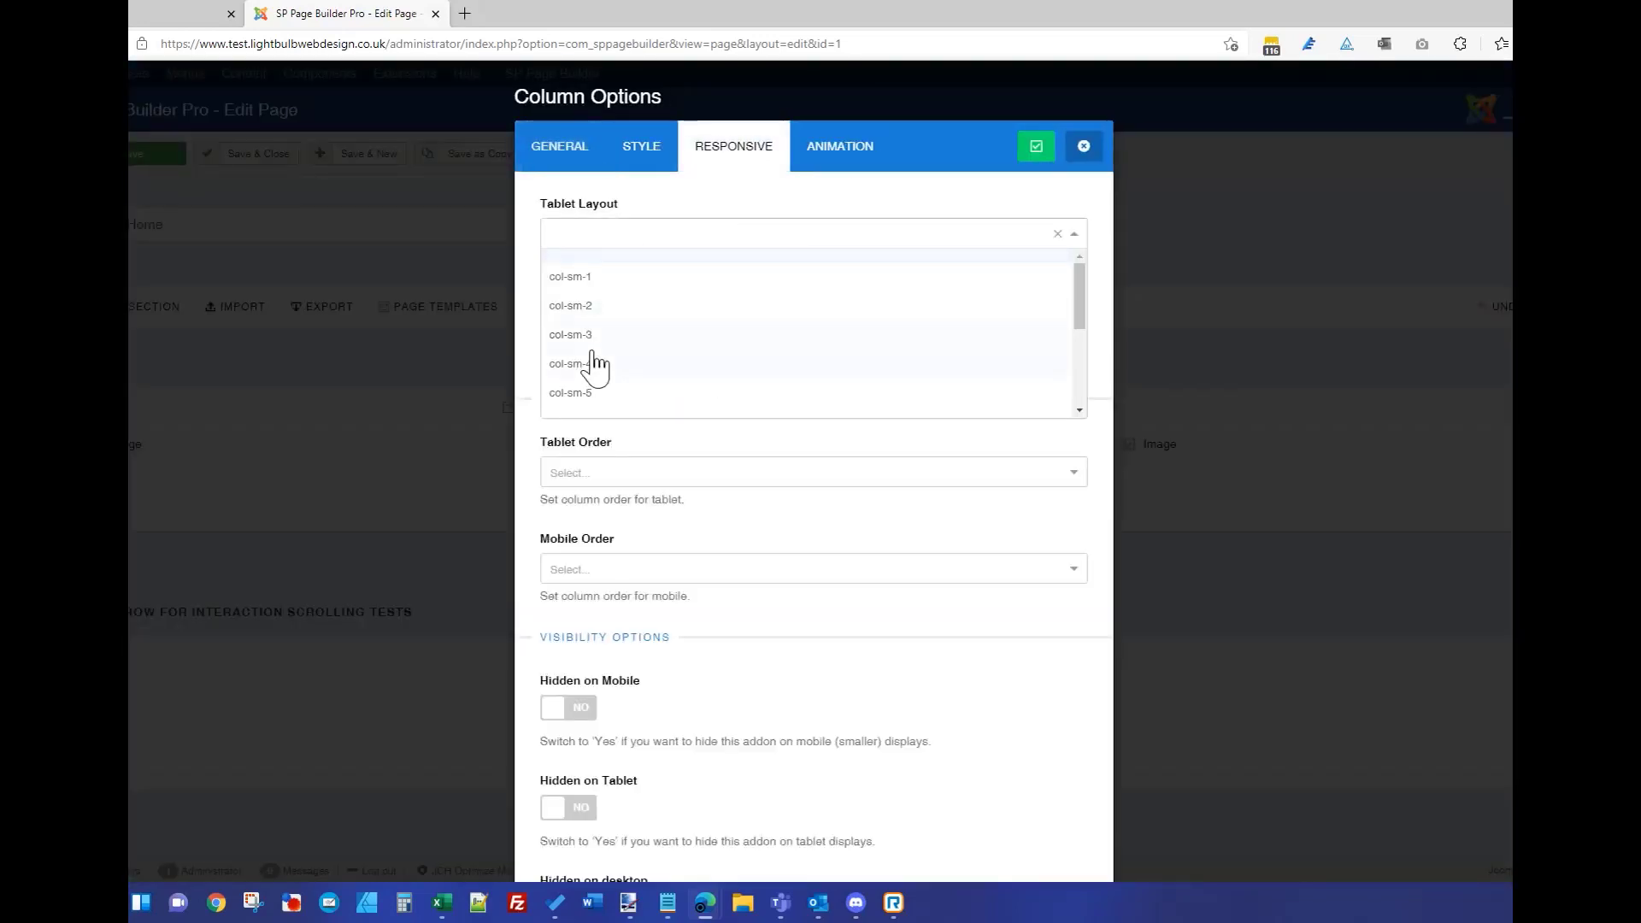
click(590, 361)
click(1036, 146)
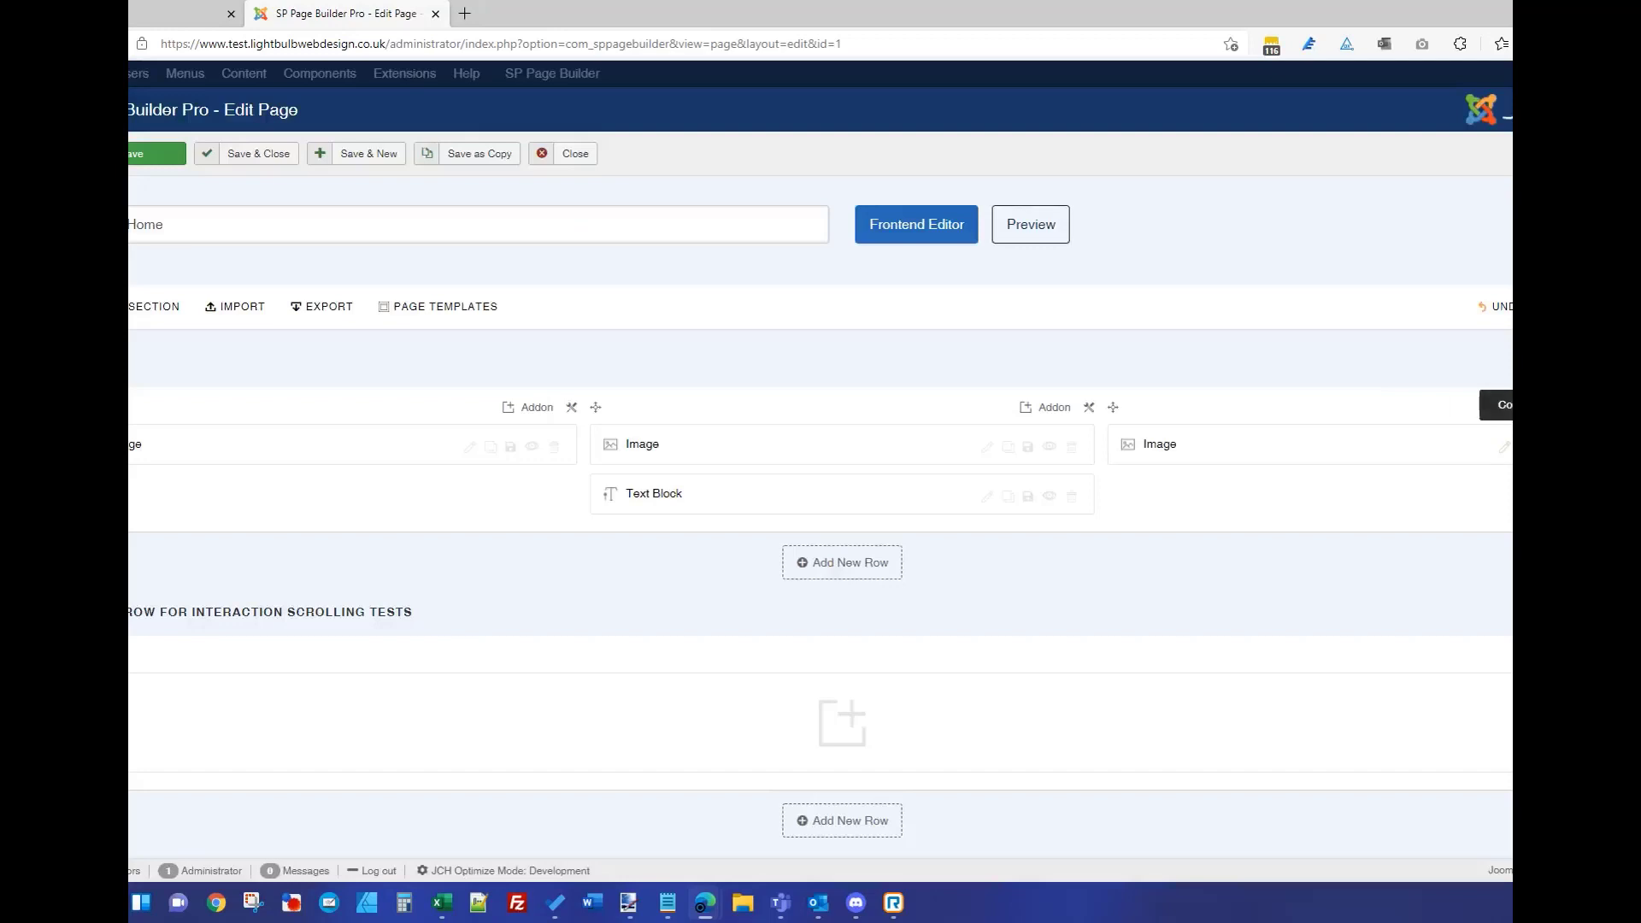
- Set the third column's Tablet Layout to col-sm-4 and apply it
click(1496, 407)
click(1462, 436)
click(752, 154)
click(699, 236)
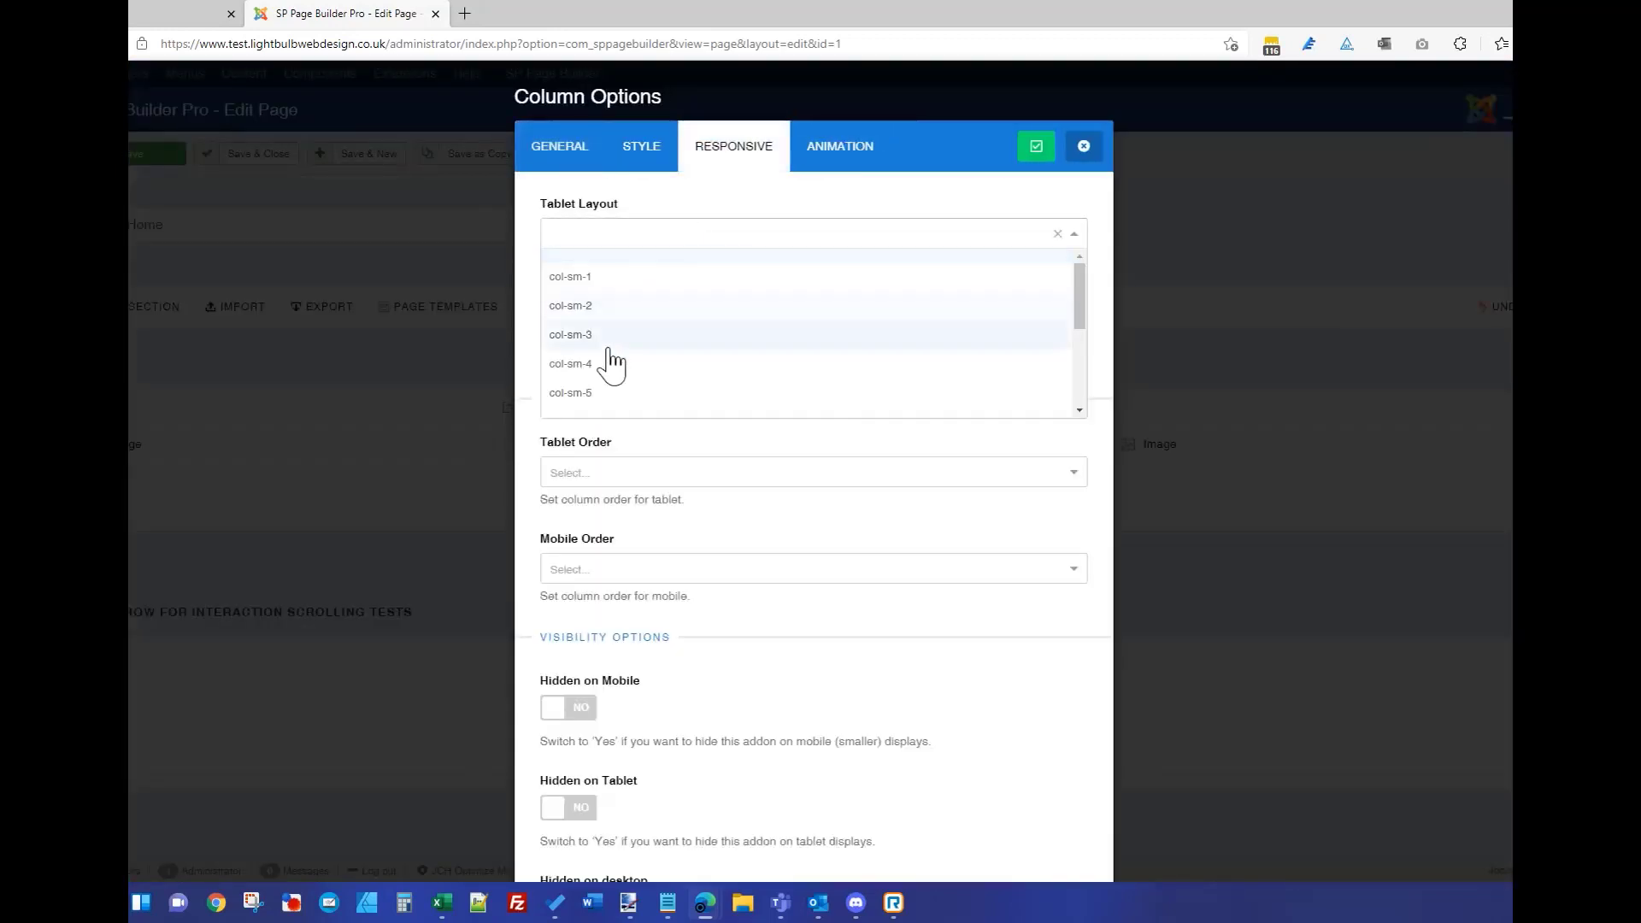
click(612, 363)
click(1036, 146)
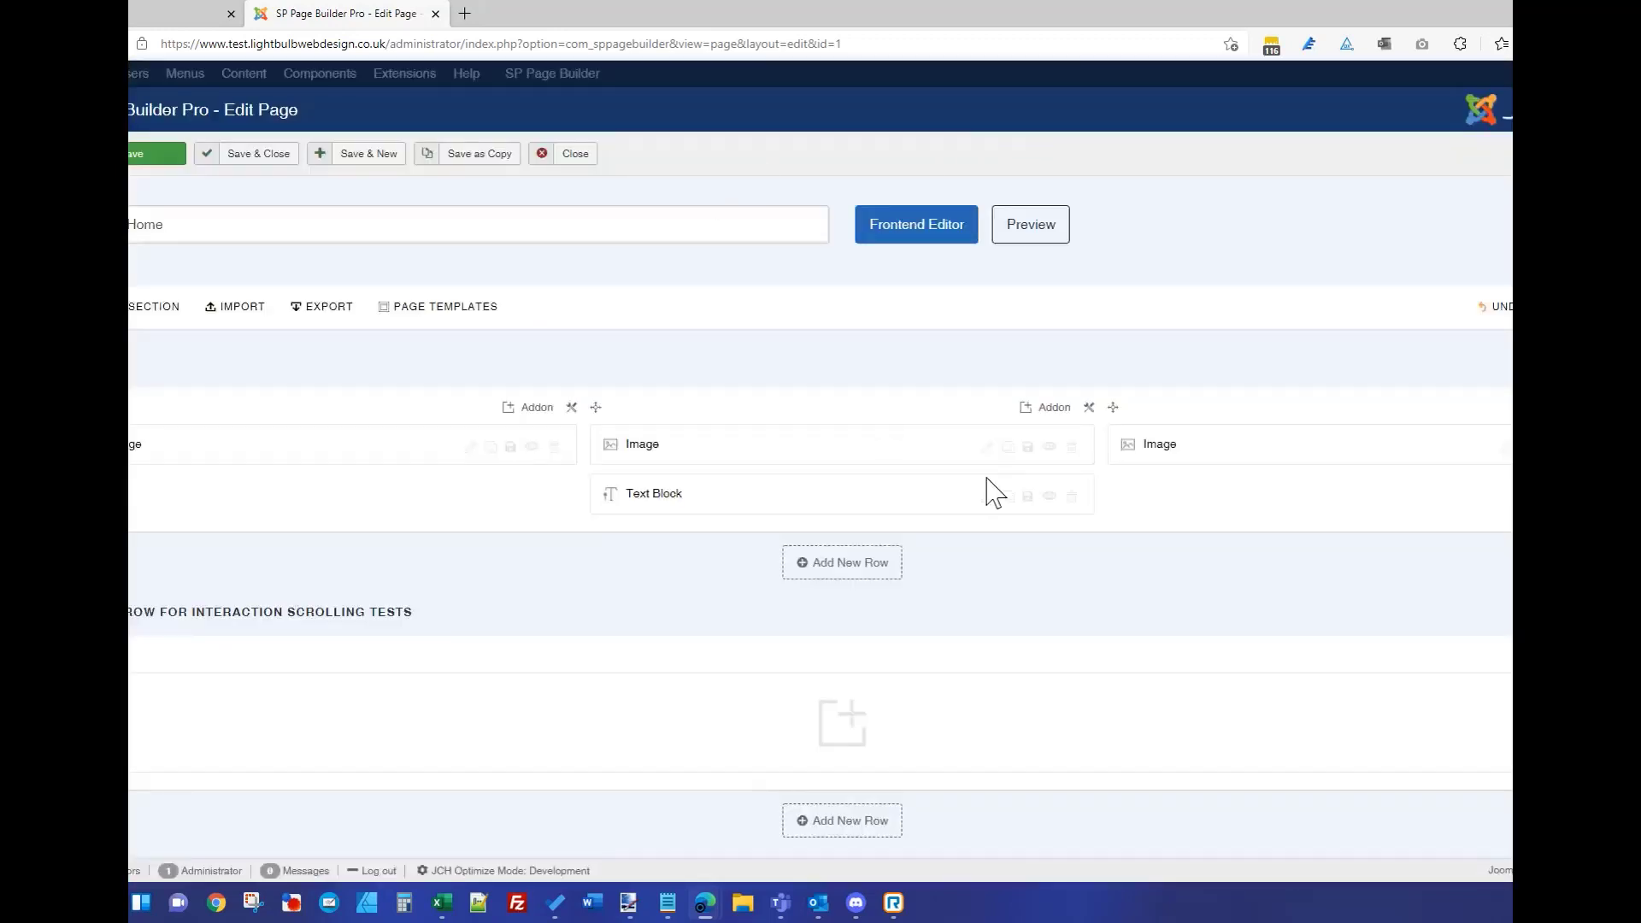
- Delete the Text Block addon from the second column and turn off Hidden on Mobile for that column's Image addon
click(1072, 497)
key(Return)
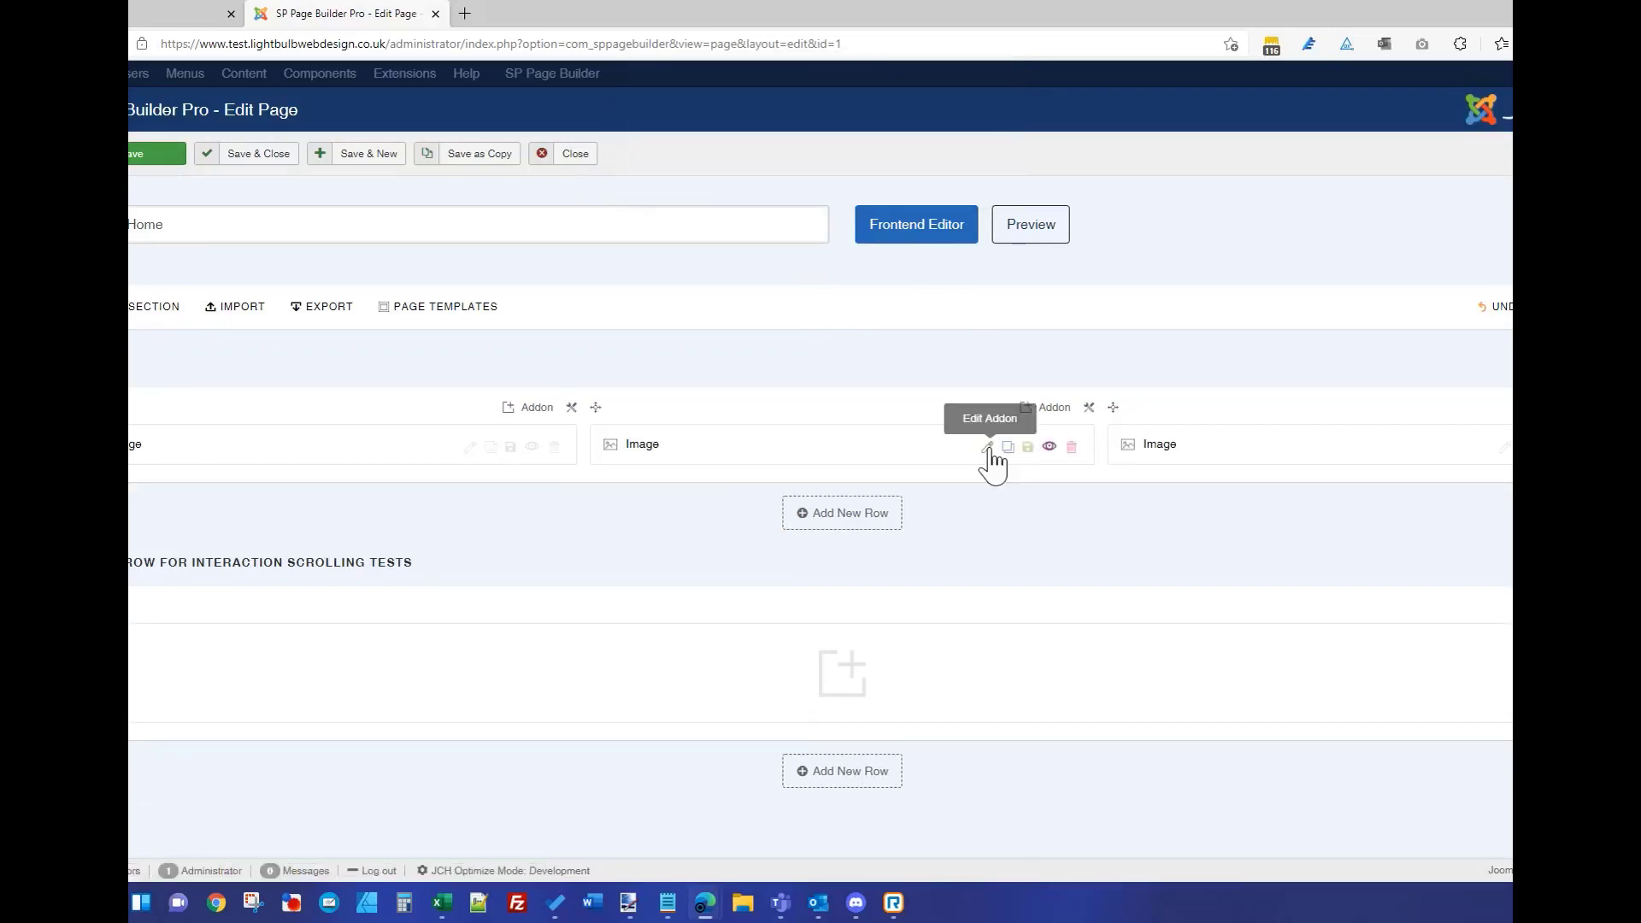
click(987, 447)
click(735, 146)
click(592, 611)
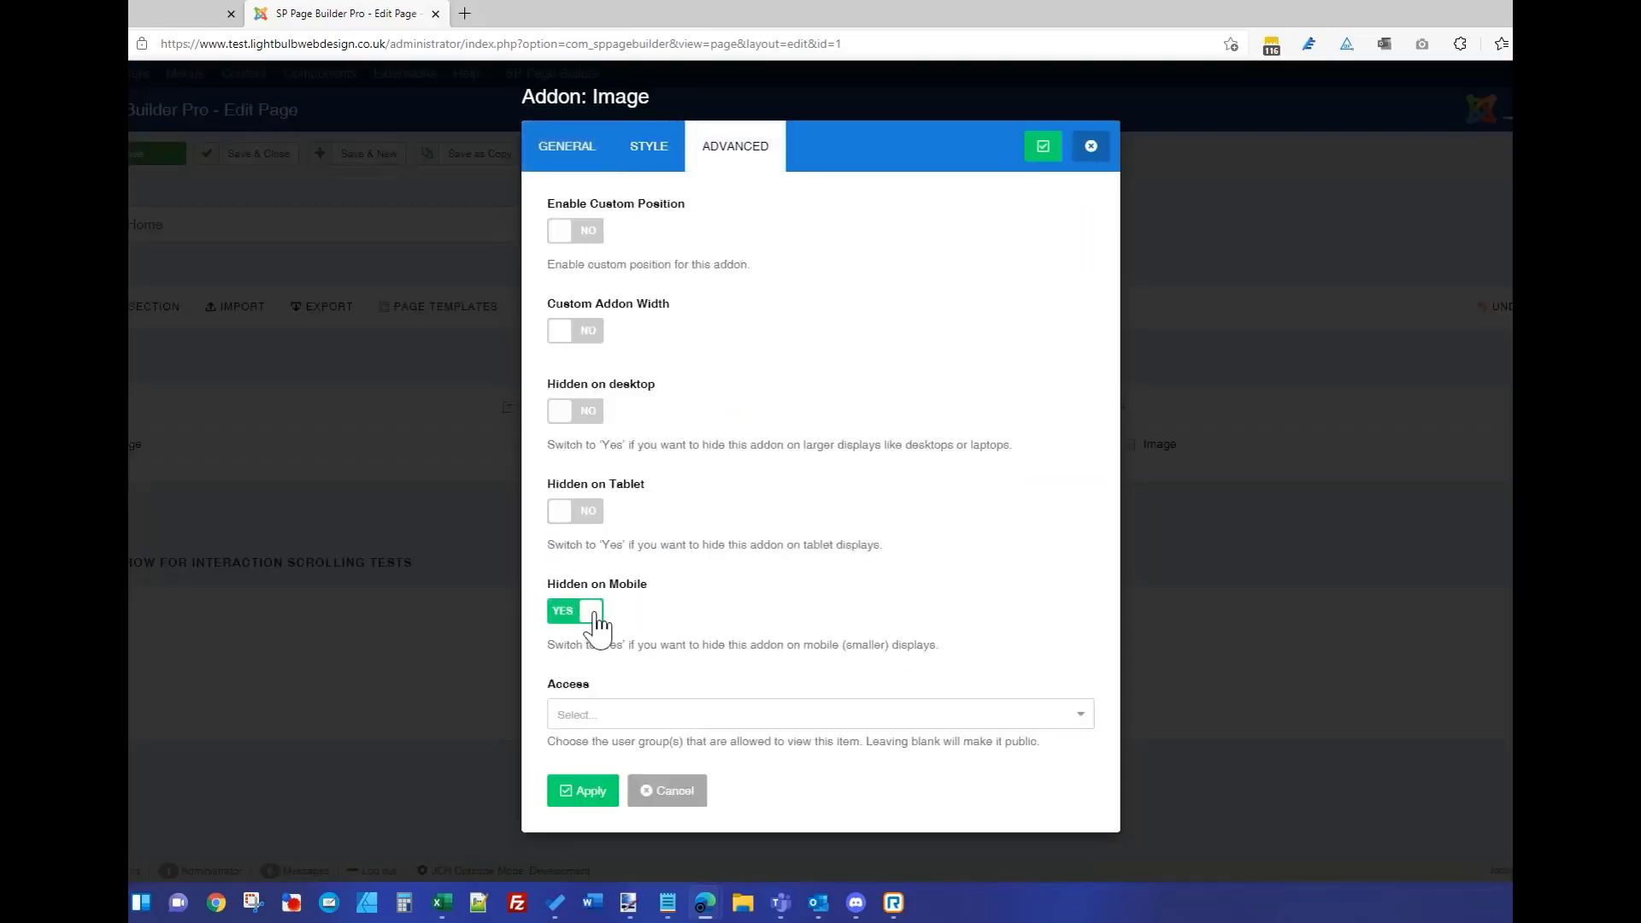
click(590, 793)
- Save the Home page with the col-sm-4 tablet columns and reload the live site
click(167, 174)
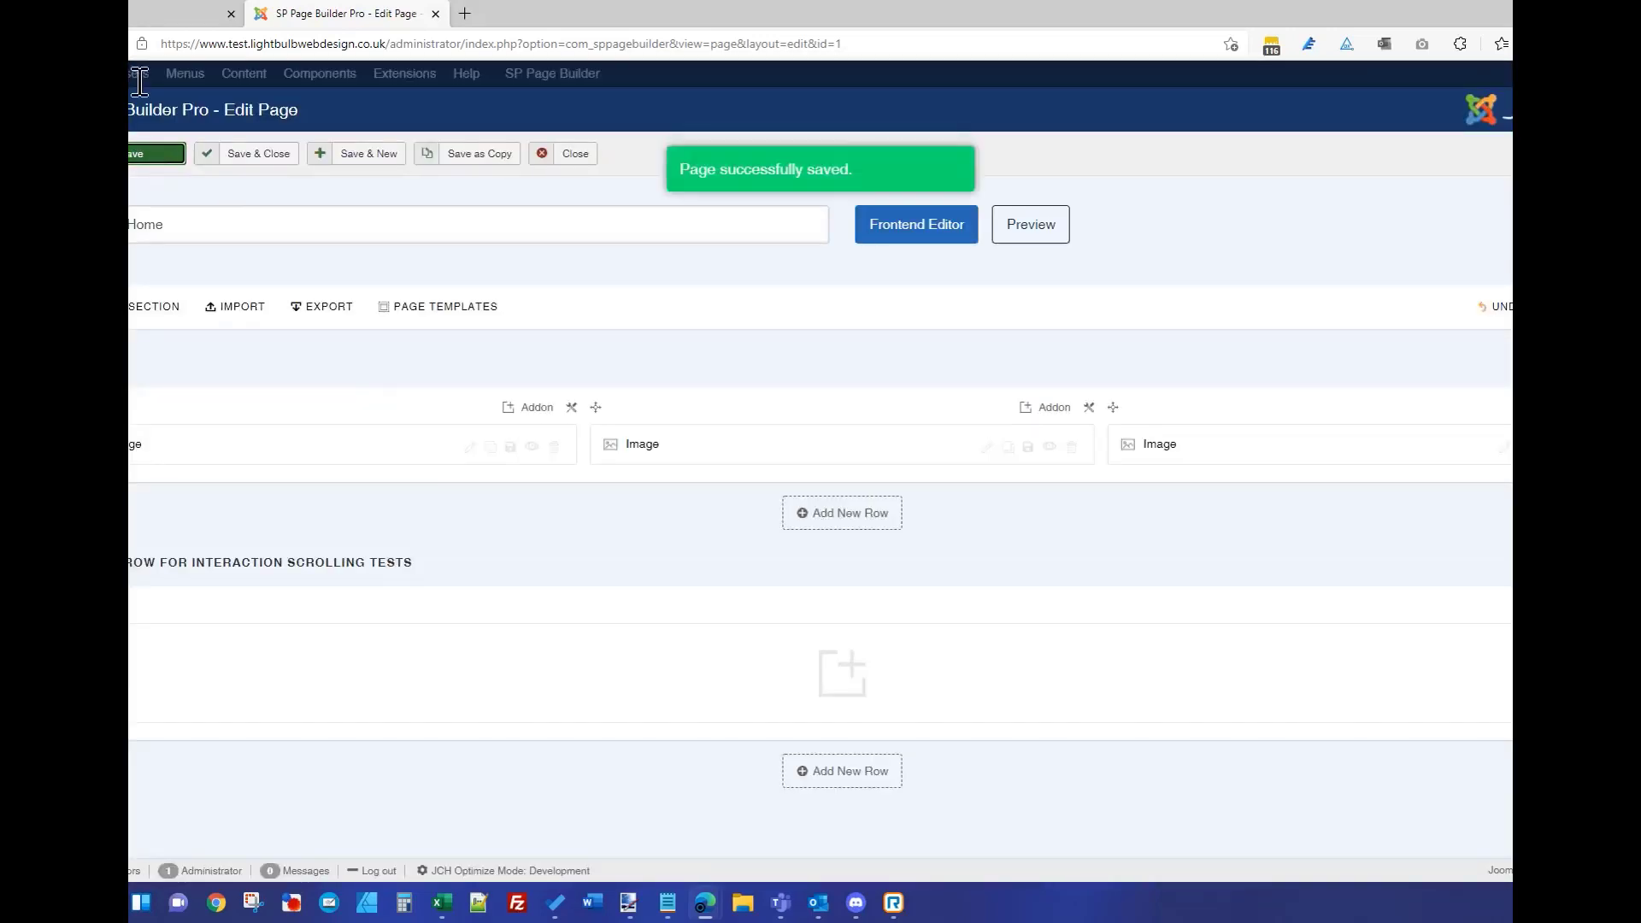
click(145, 15)
click(253, 44)
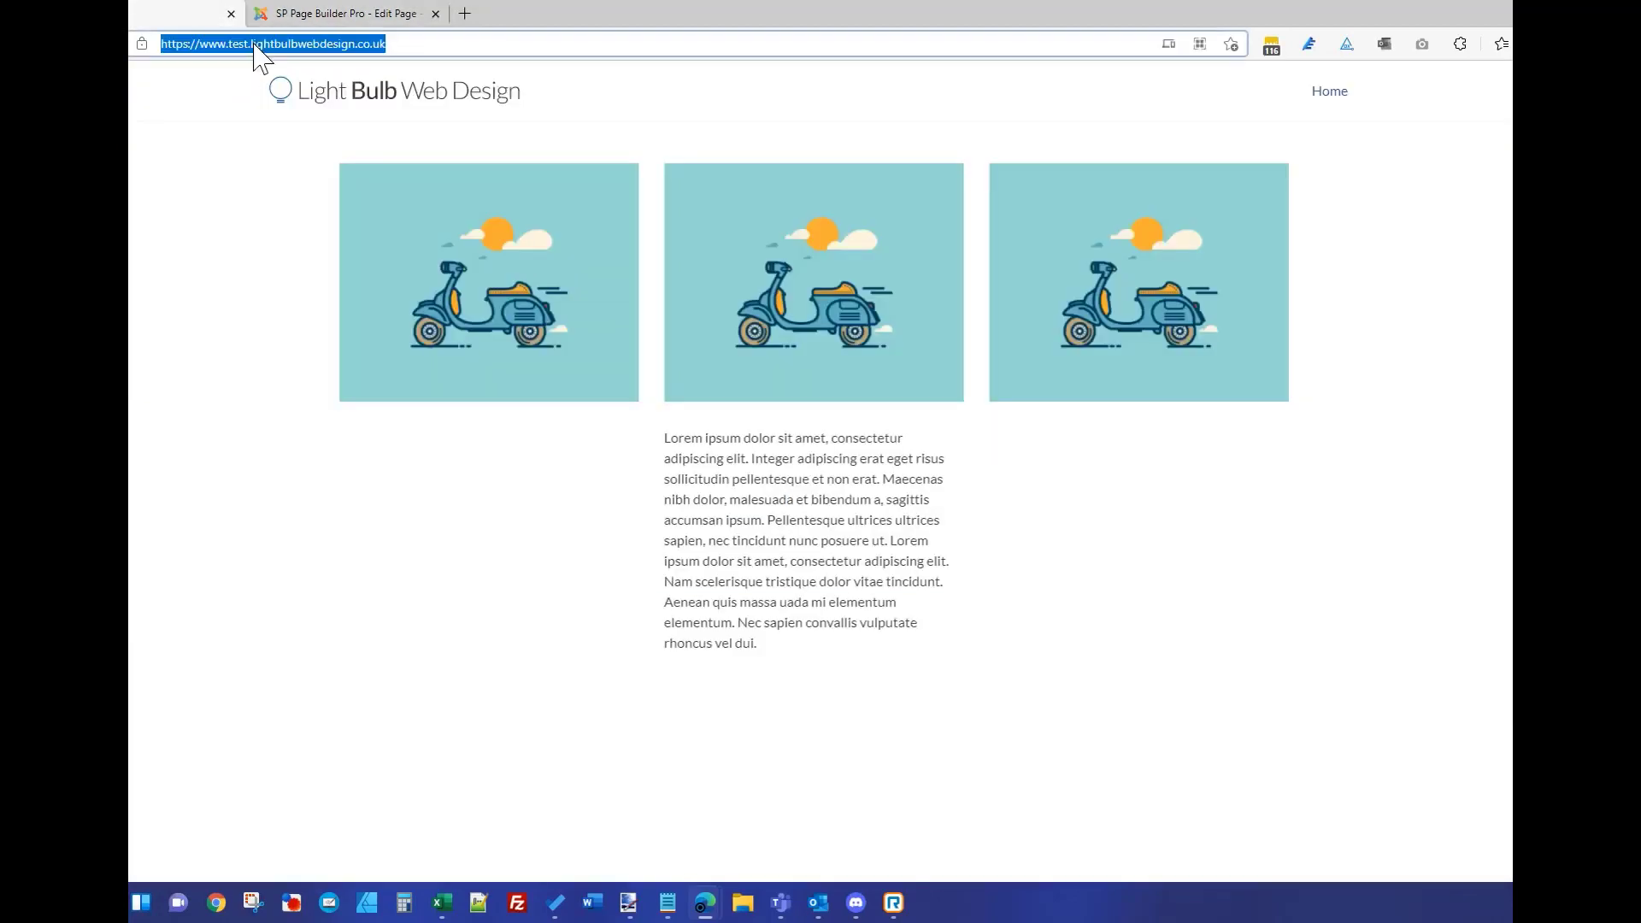
key(Return)
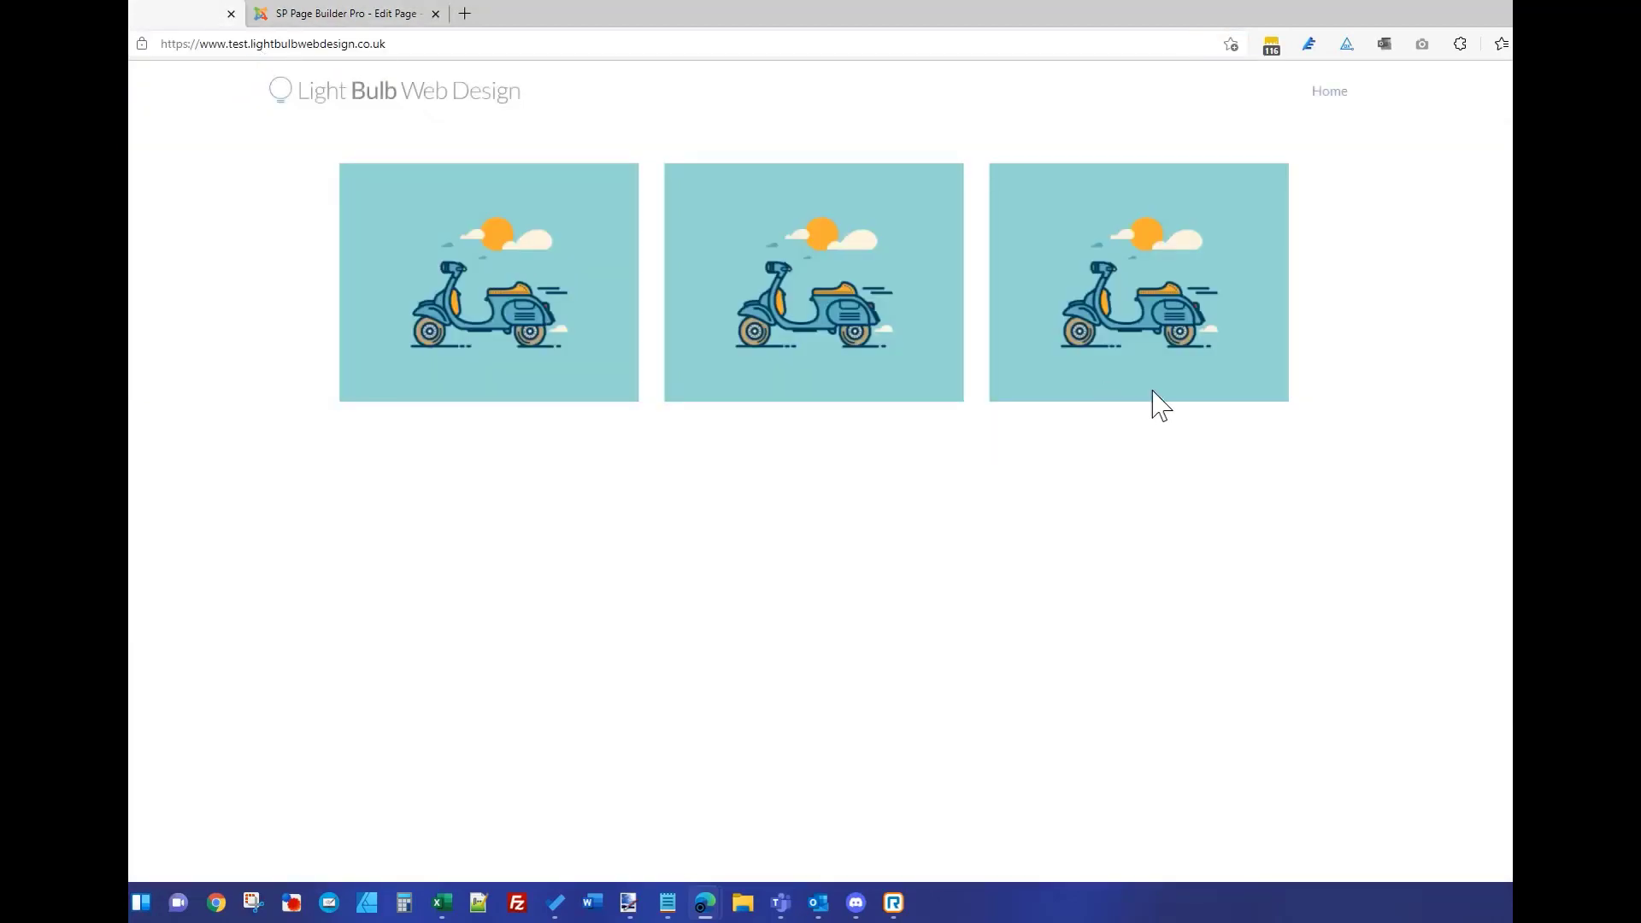
- Check the three-image row at tablet width, restore the full-size window and compare the live page with the page editor
click(1582, 10)
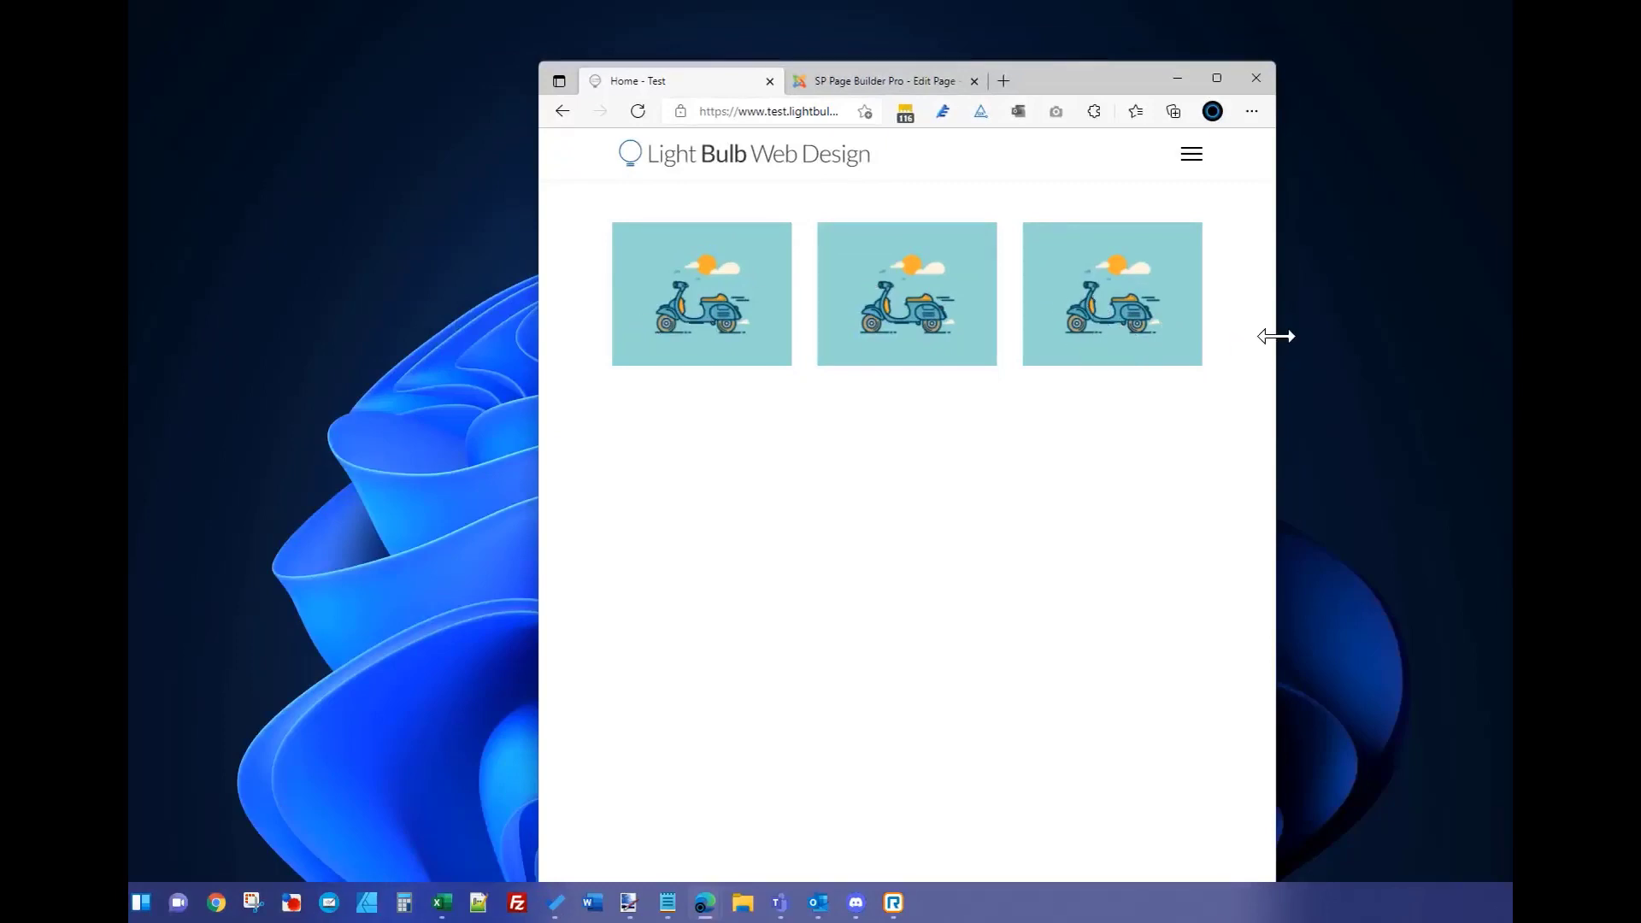
drag(1276, 336, 1182, 386)
click(1122, 78)
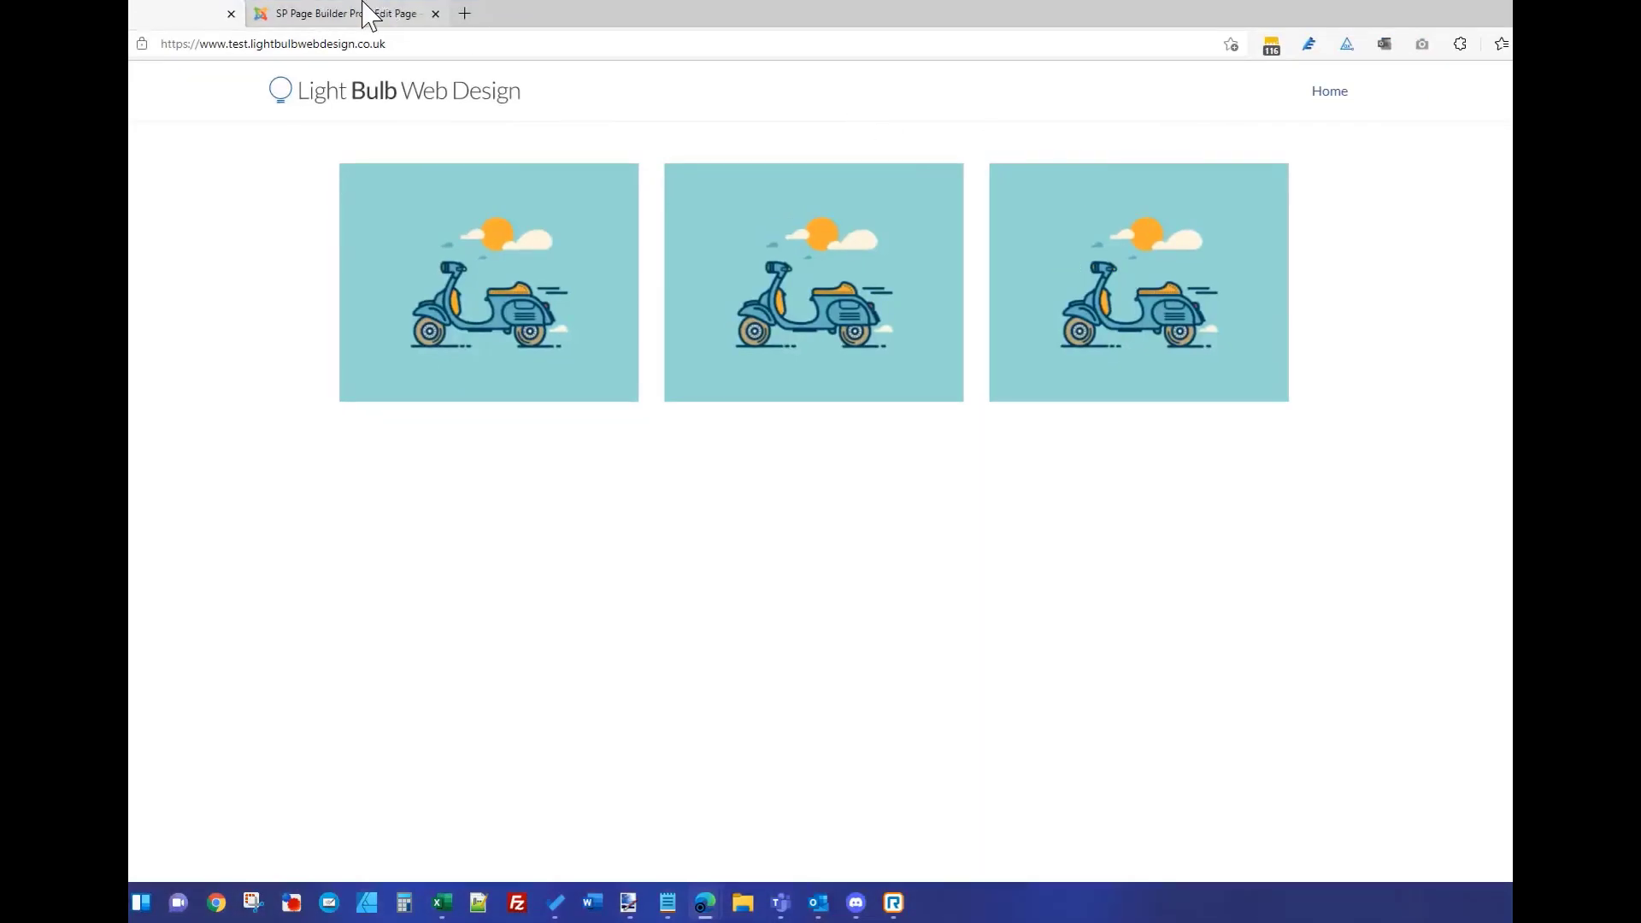
click(368, 13)
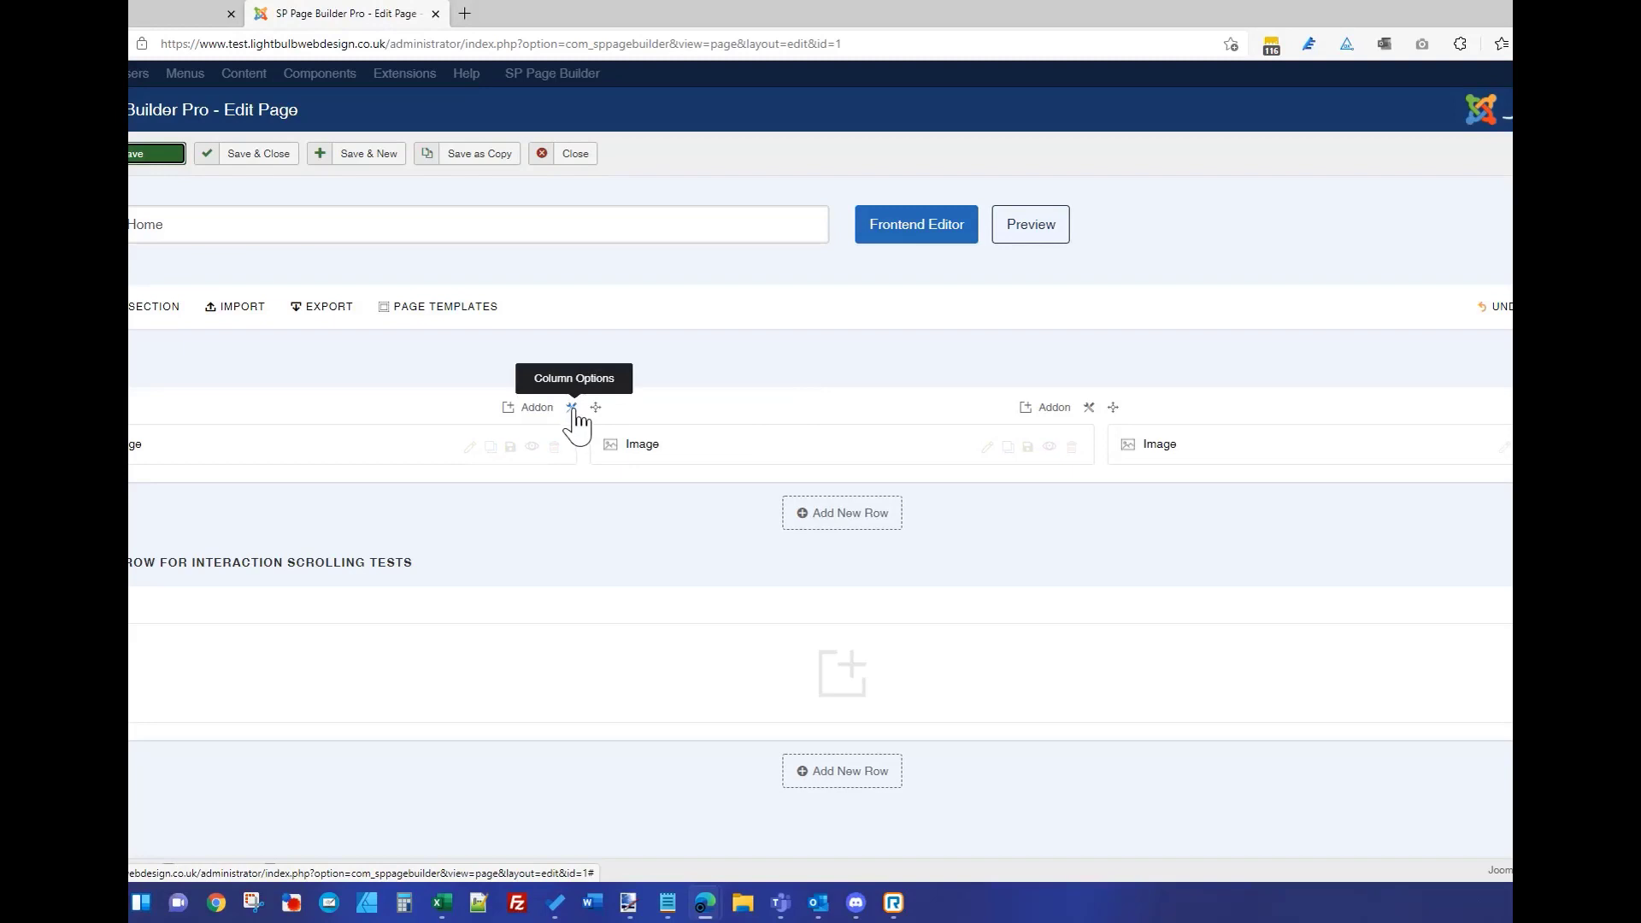
click(180, 13)
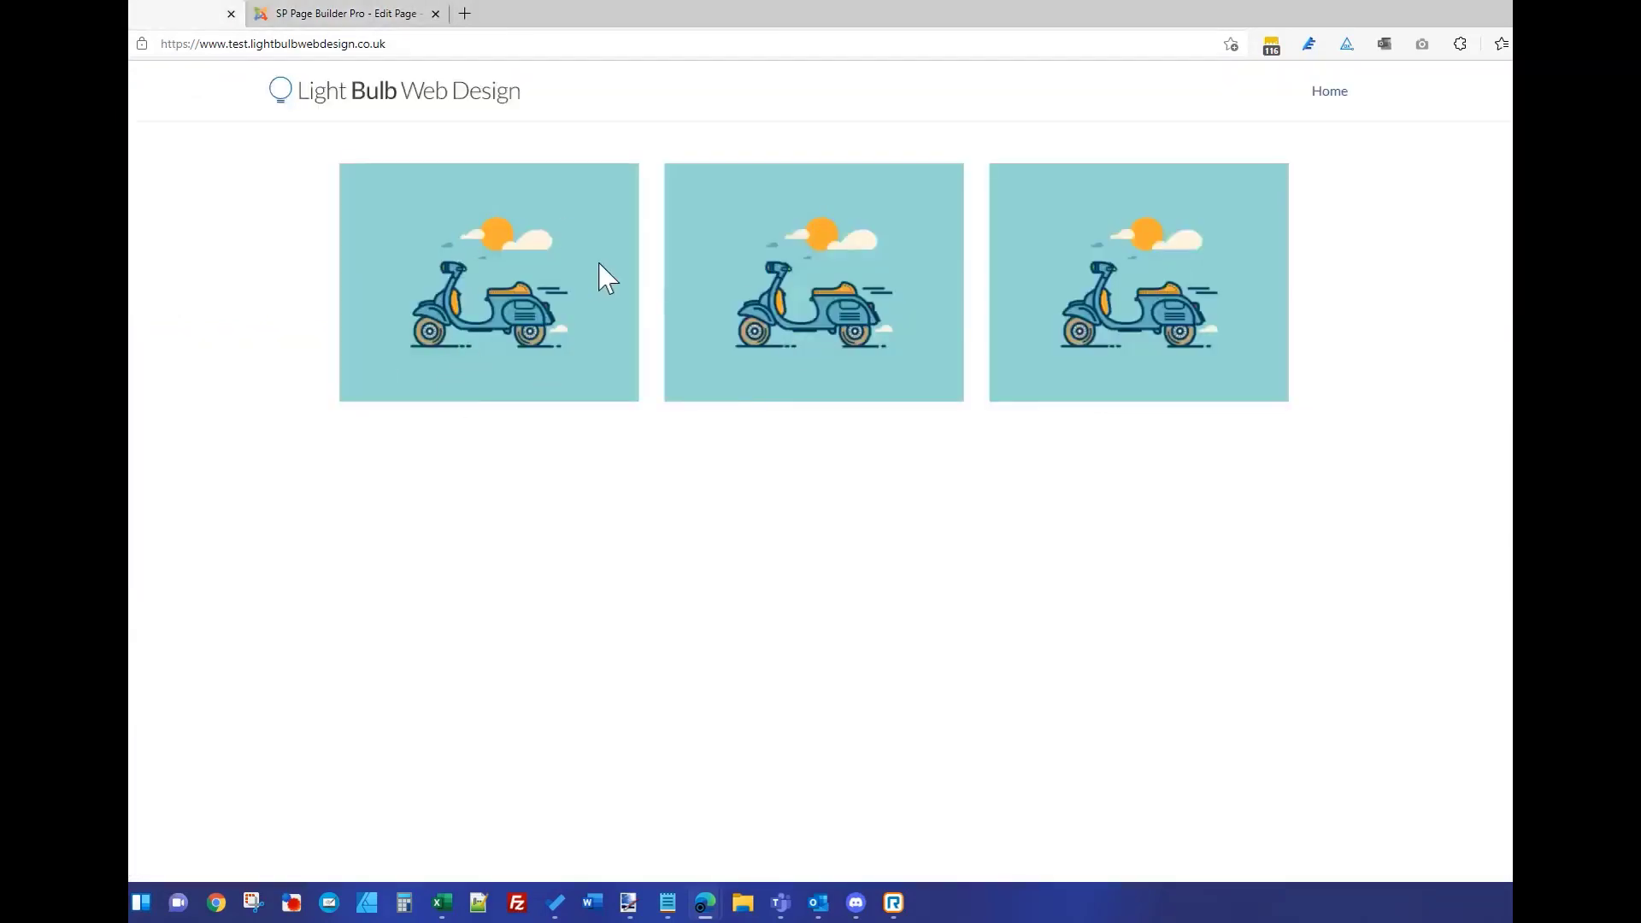
click(393, 21)
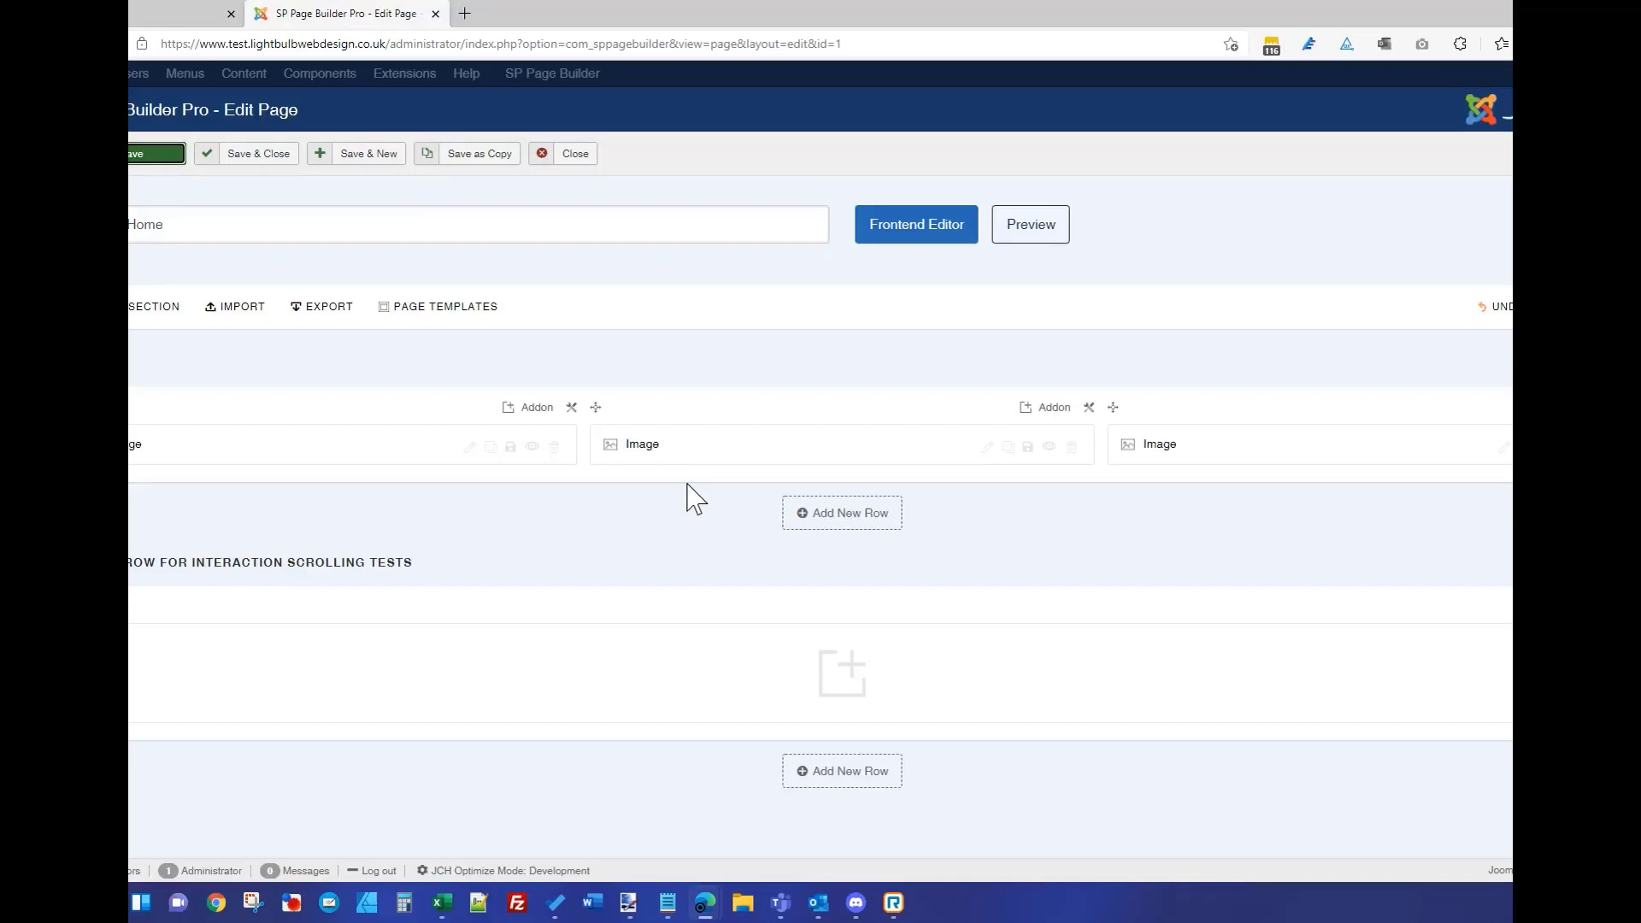
- Set the first column's Mobile Layout to col-xs-6 and apply it
click(571, 407)
click(647, 439)
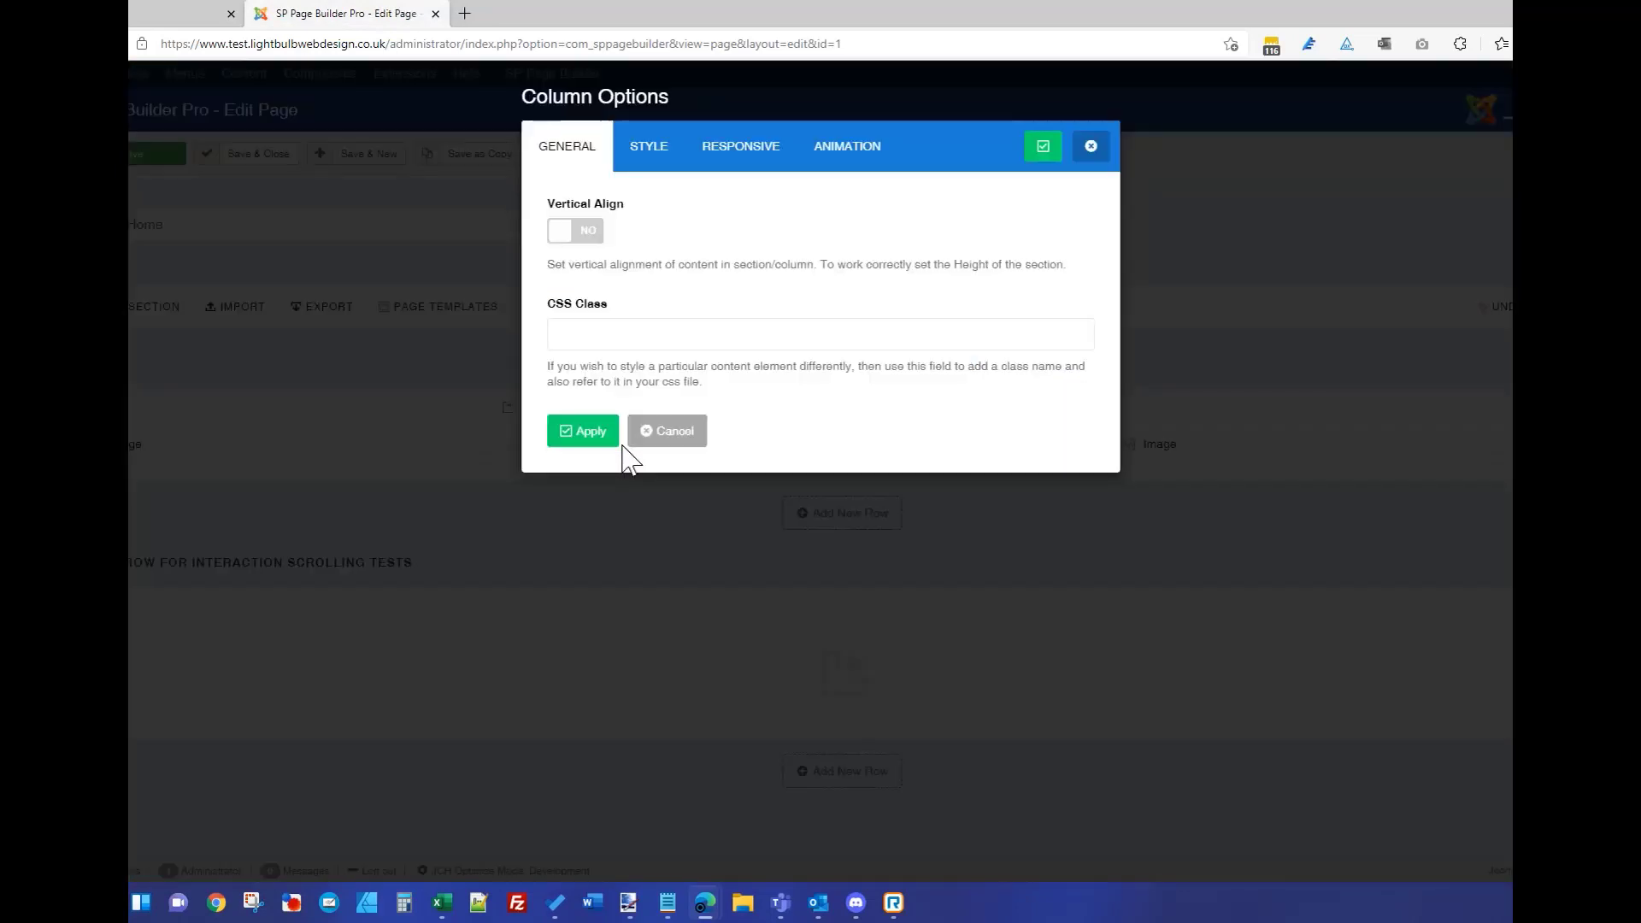
click(741, 150)
click(647, 338)
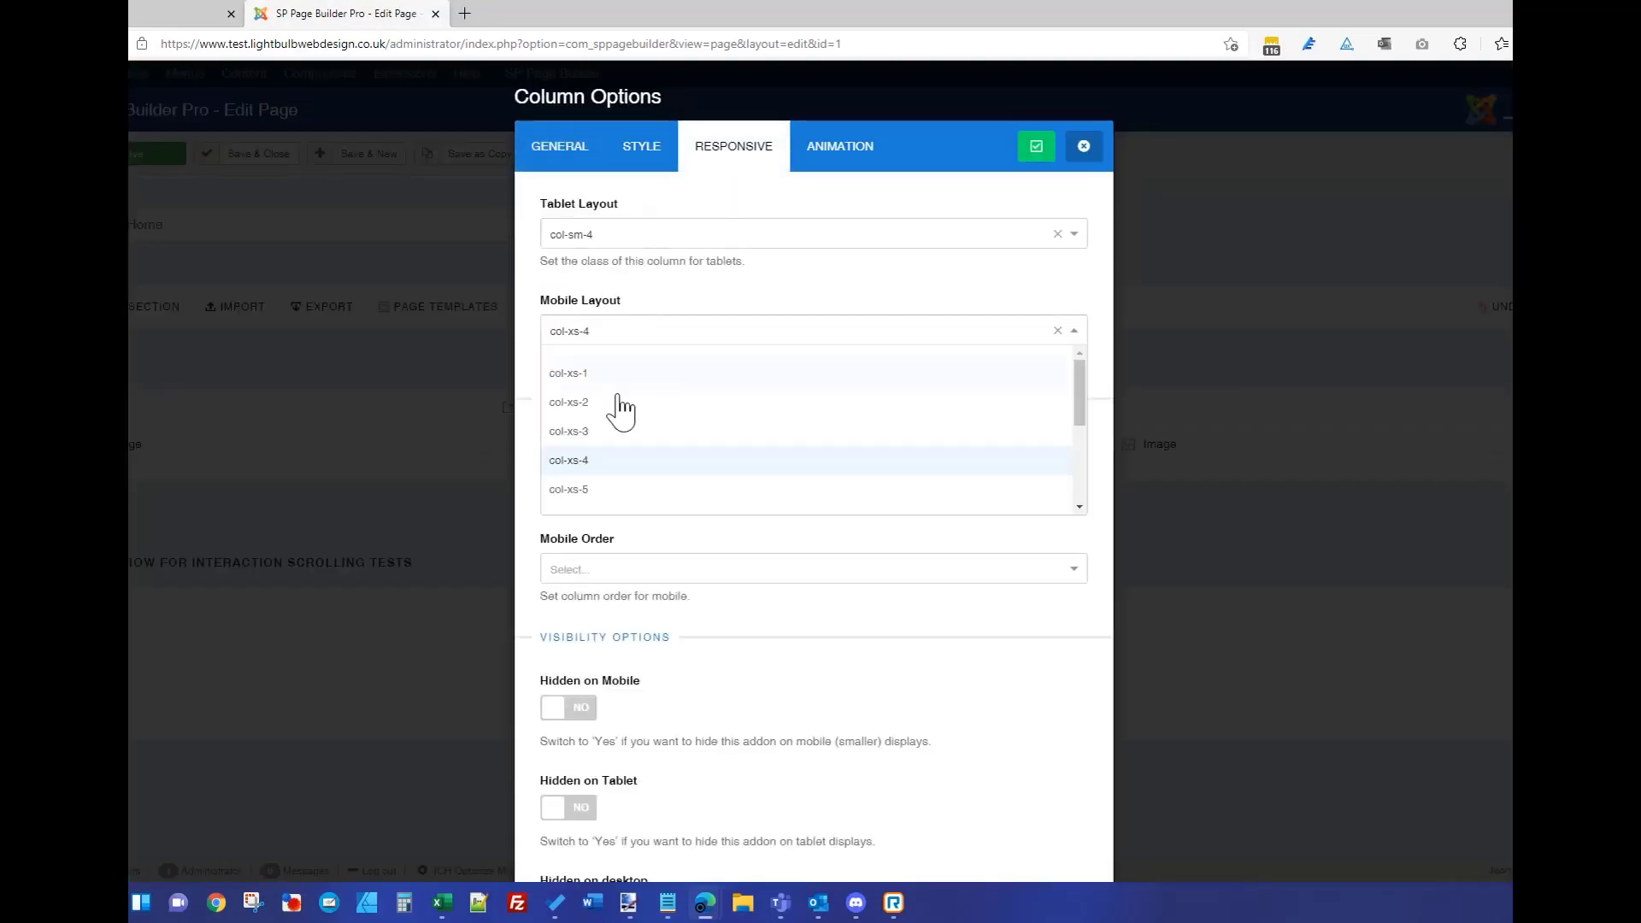
click(607, 494)
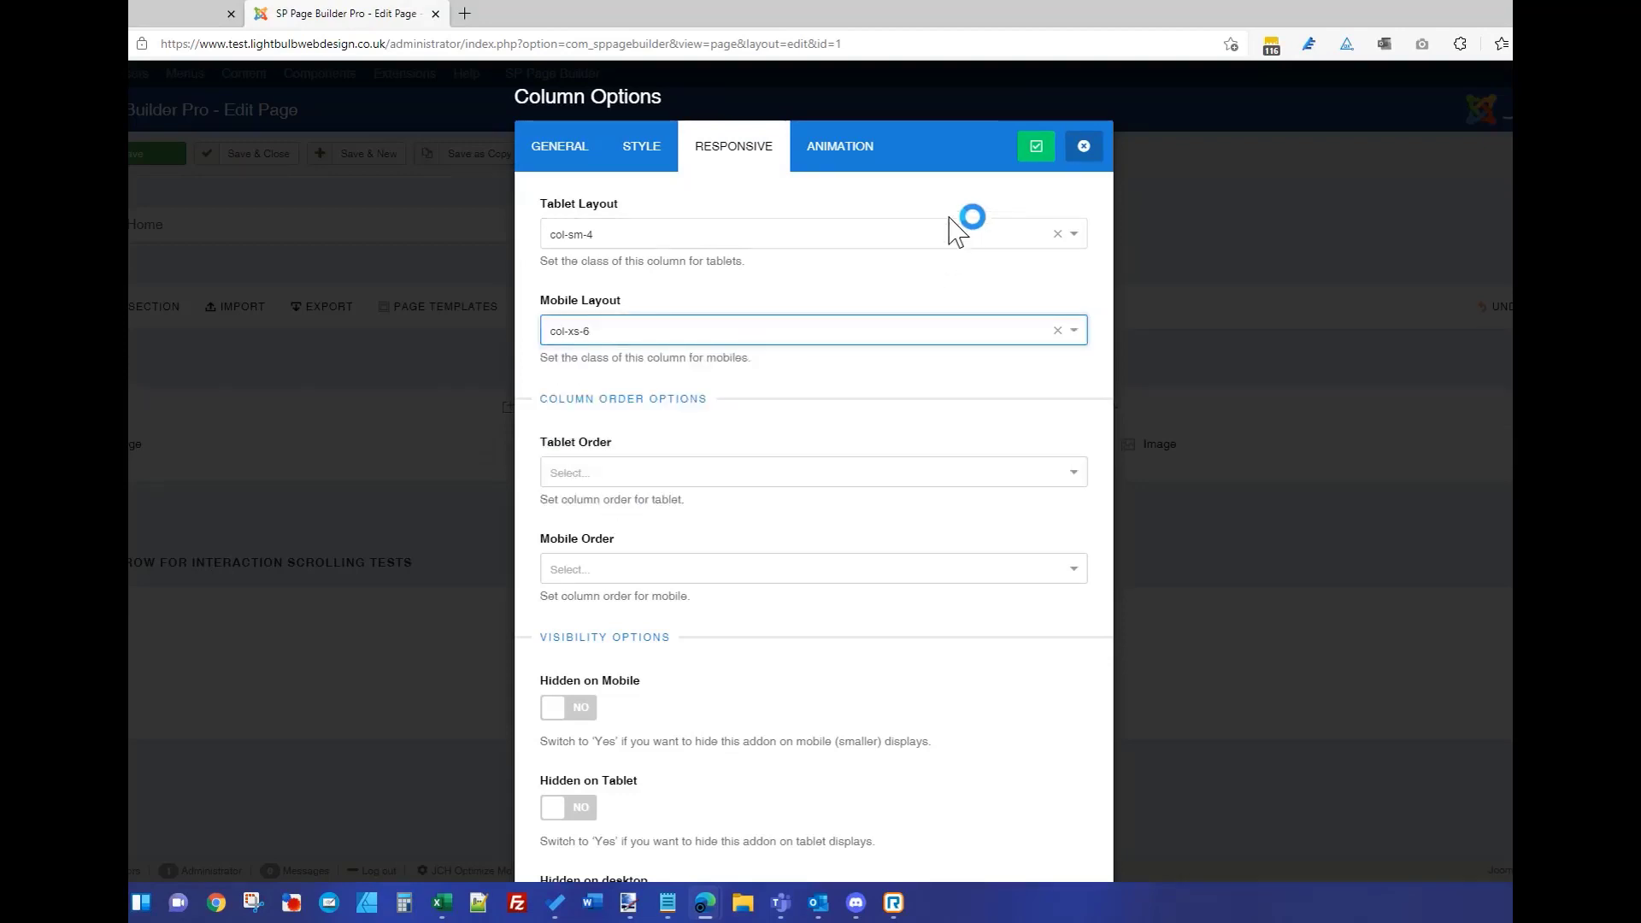
click(1036, 146)
- Set the second column's Mobile Layout to col-xs-6 and apply it
click(1089, 408)
click(1108, 441)
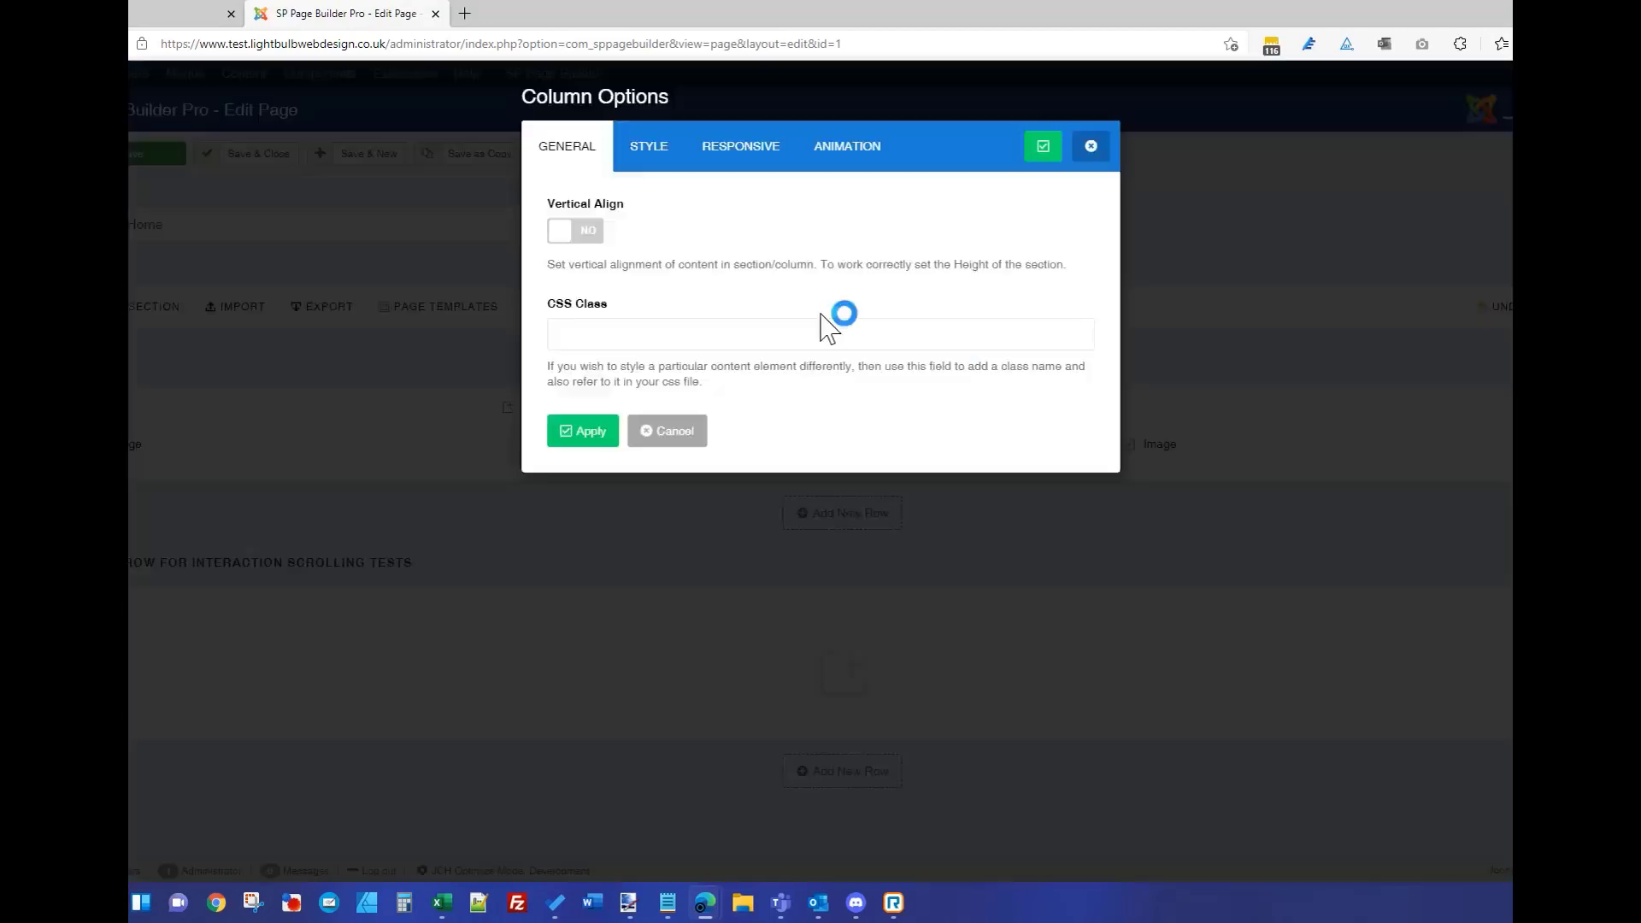
click(735, 150)
click(667, 331)
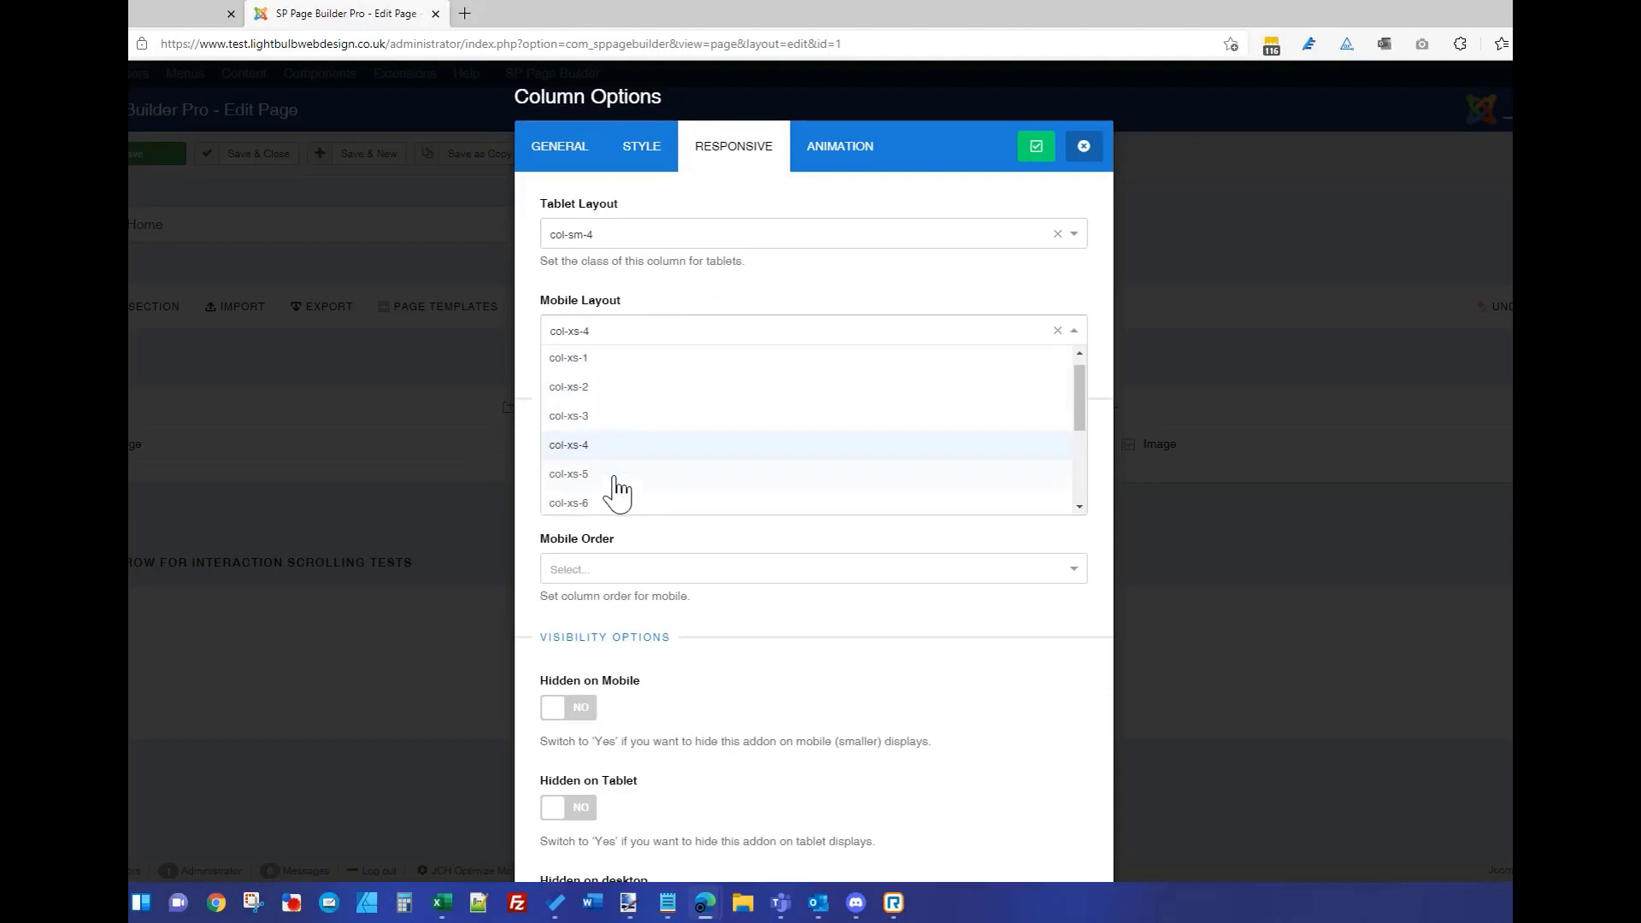
click(615, 500)
click(1032, 147)
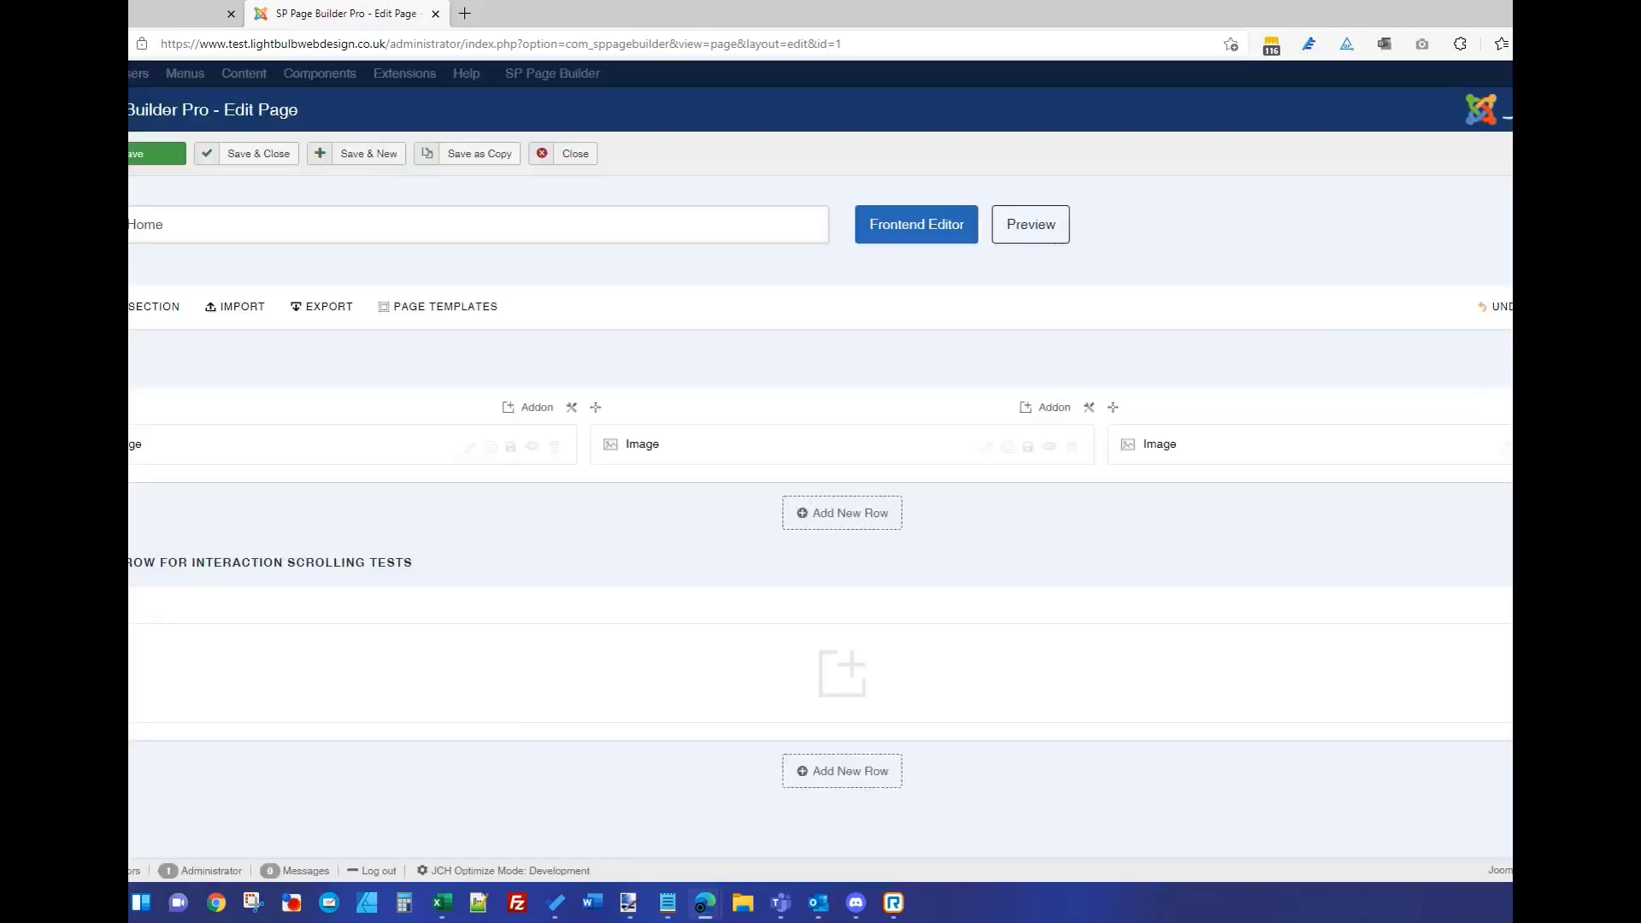
- Set the third column's Mobile Layout to col-xs-12 and apply it
click(1491, 407)
click(1465, 436)
click(735, 149)
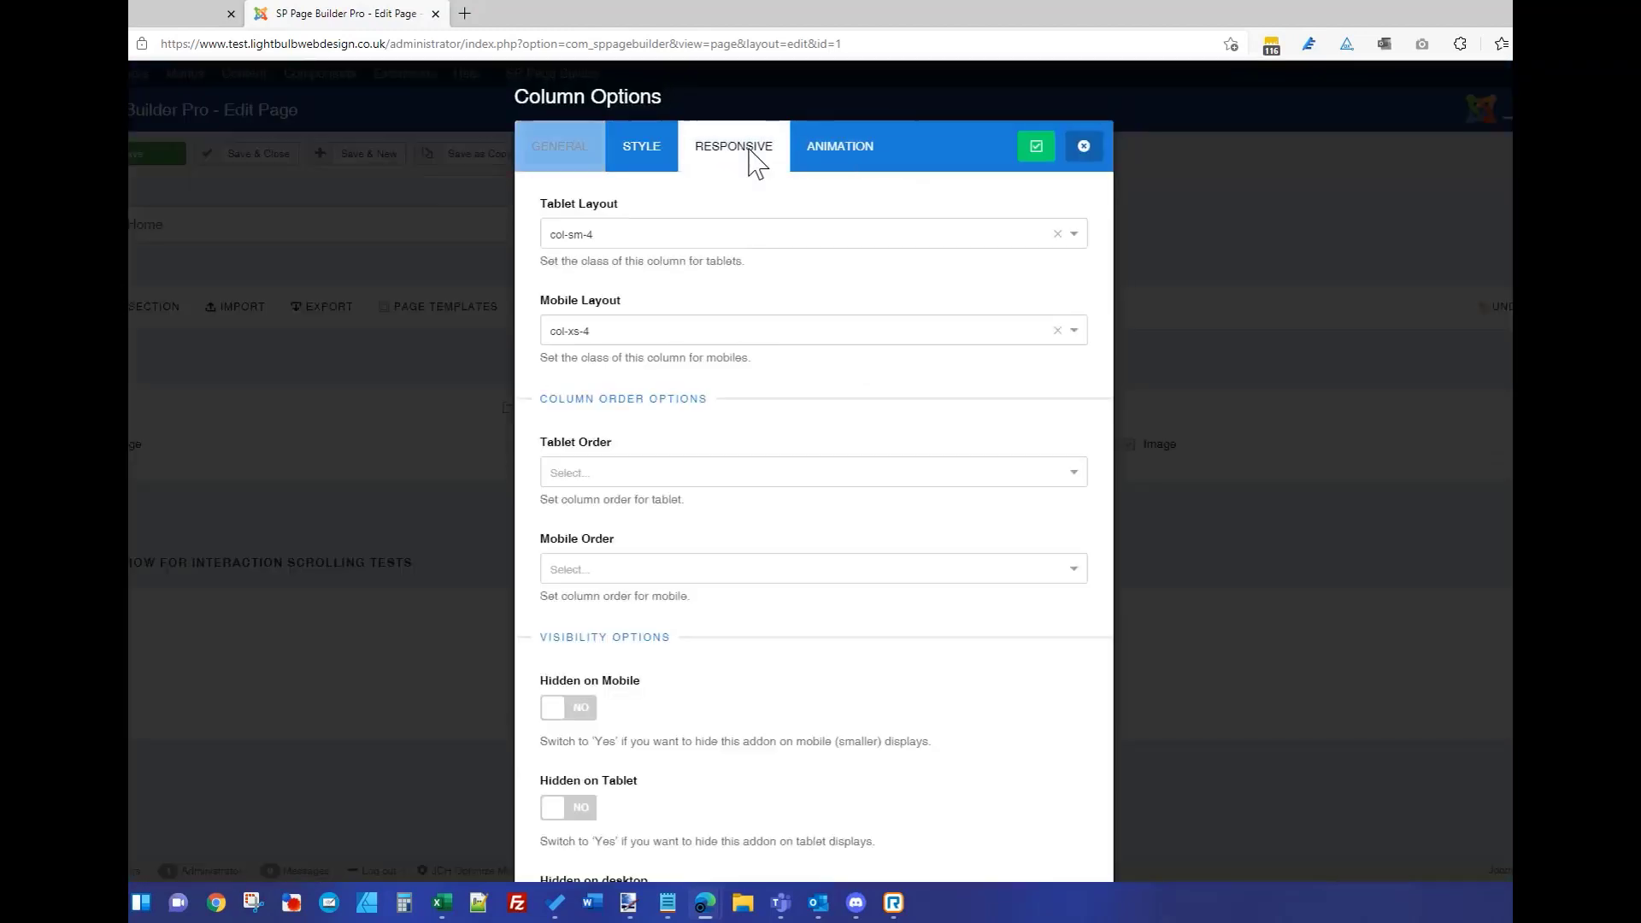
click(630, 333)
scroll(624, 469, down, 2)
click(622, 497)
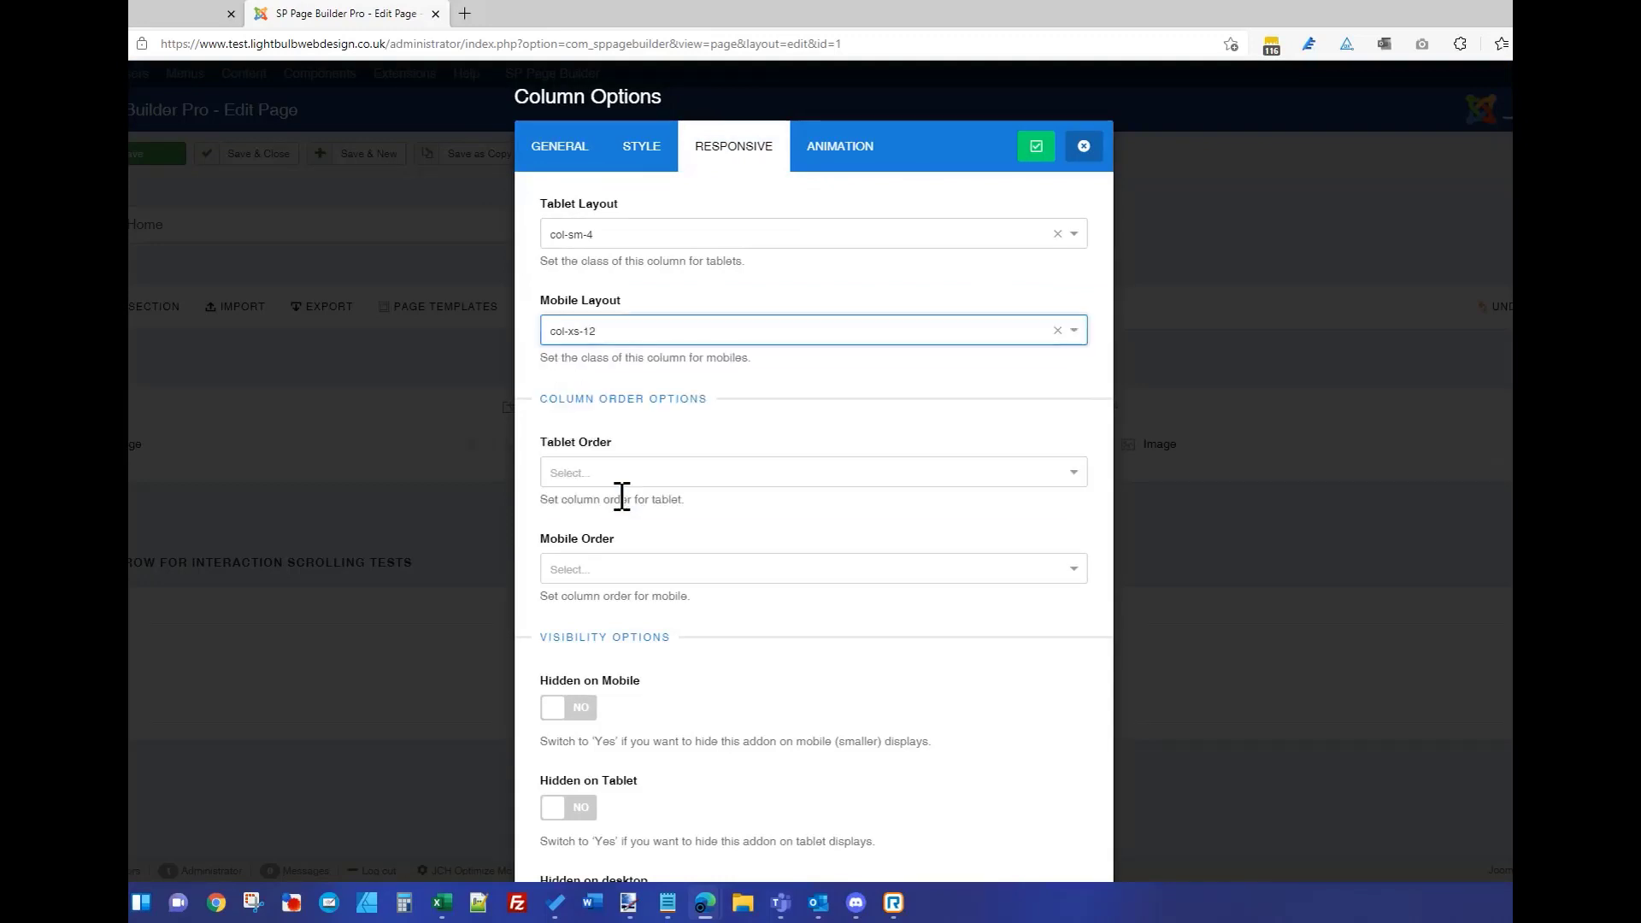
click(1046, 150)
- Save the Home page with the new mobile column layouts and reload the live site
click(141, 154)
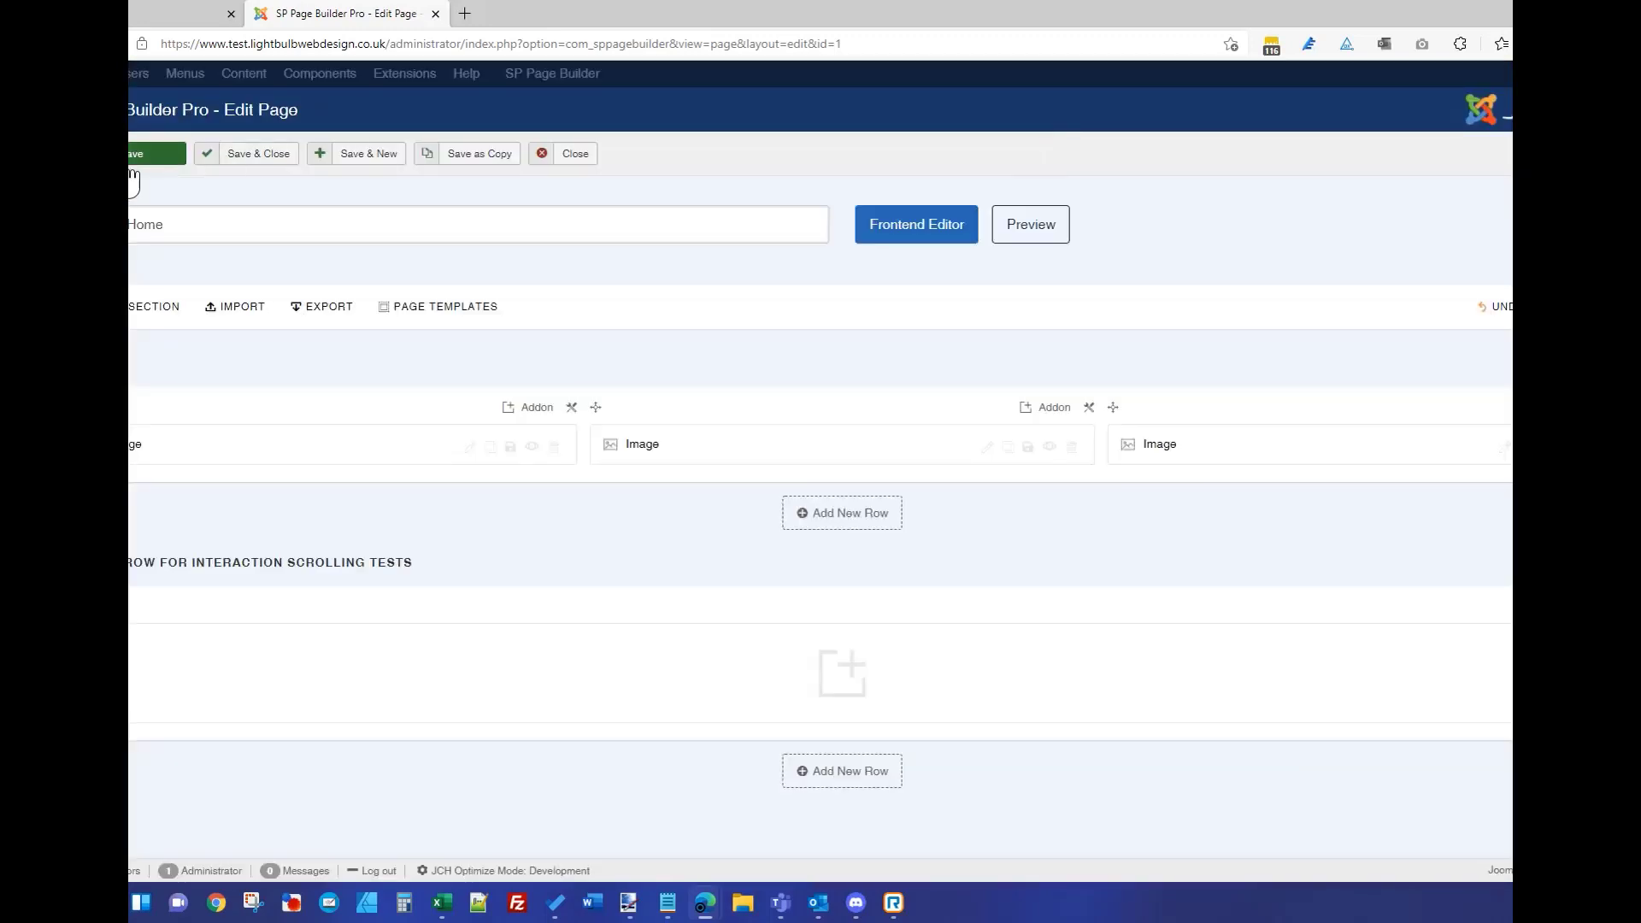
click(171, 13)
click(209, 49)
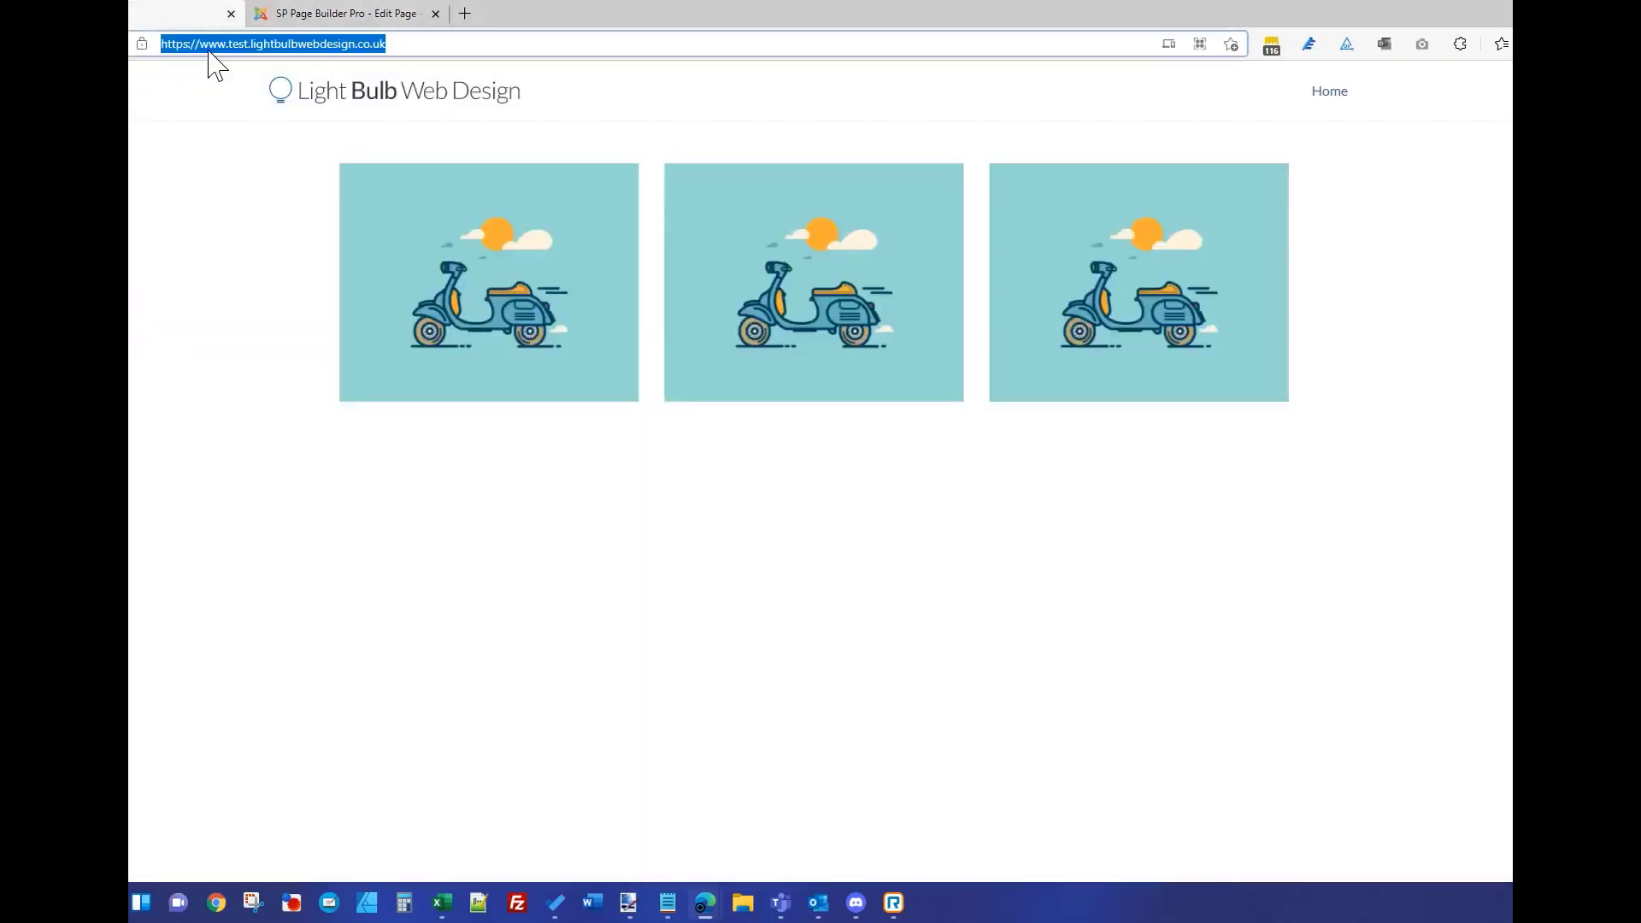
key(Return)
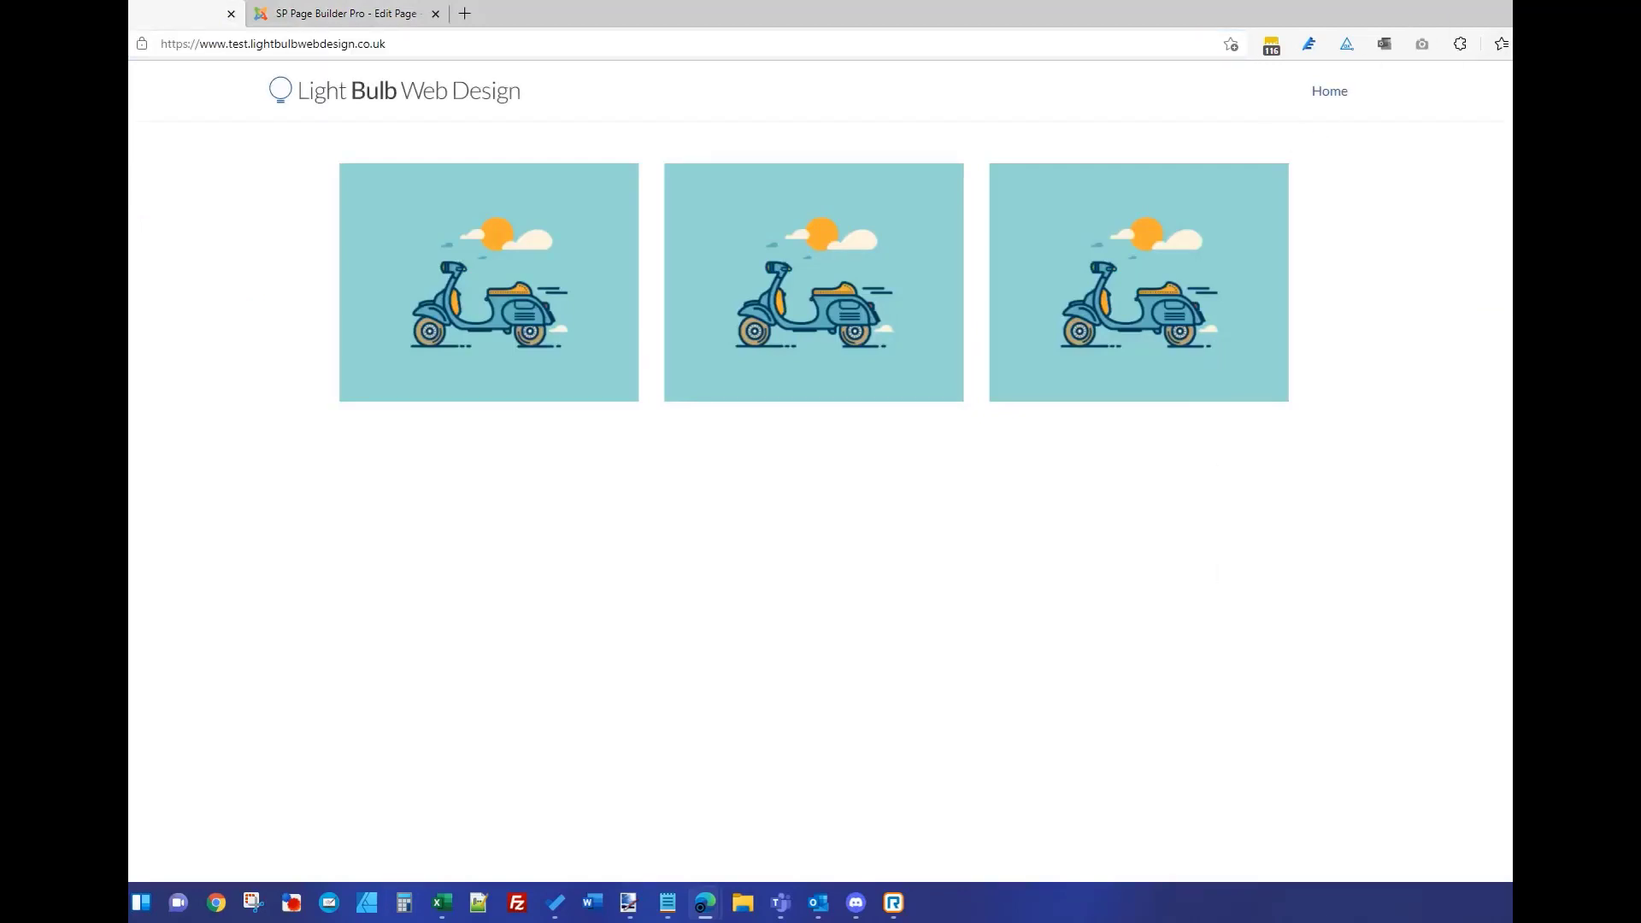
- Check the image row at mobile width, restore the full-size window and compare the live page with the page editor
click(1582, 11)
drag(1181, 328, 966, 312)
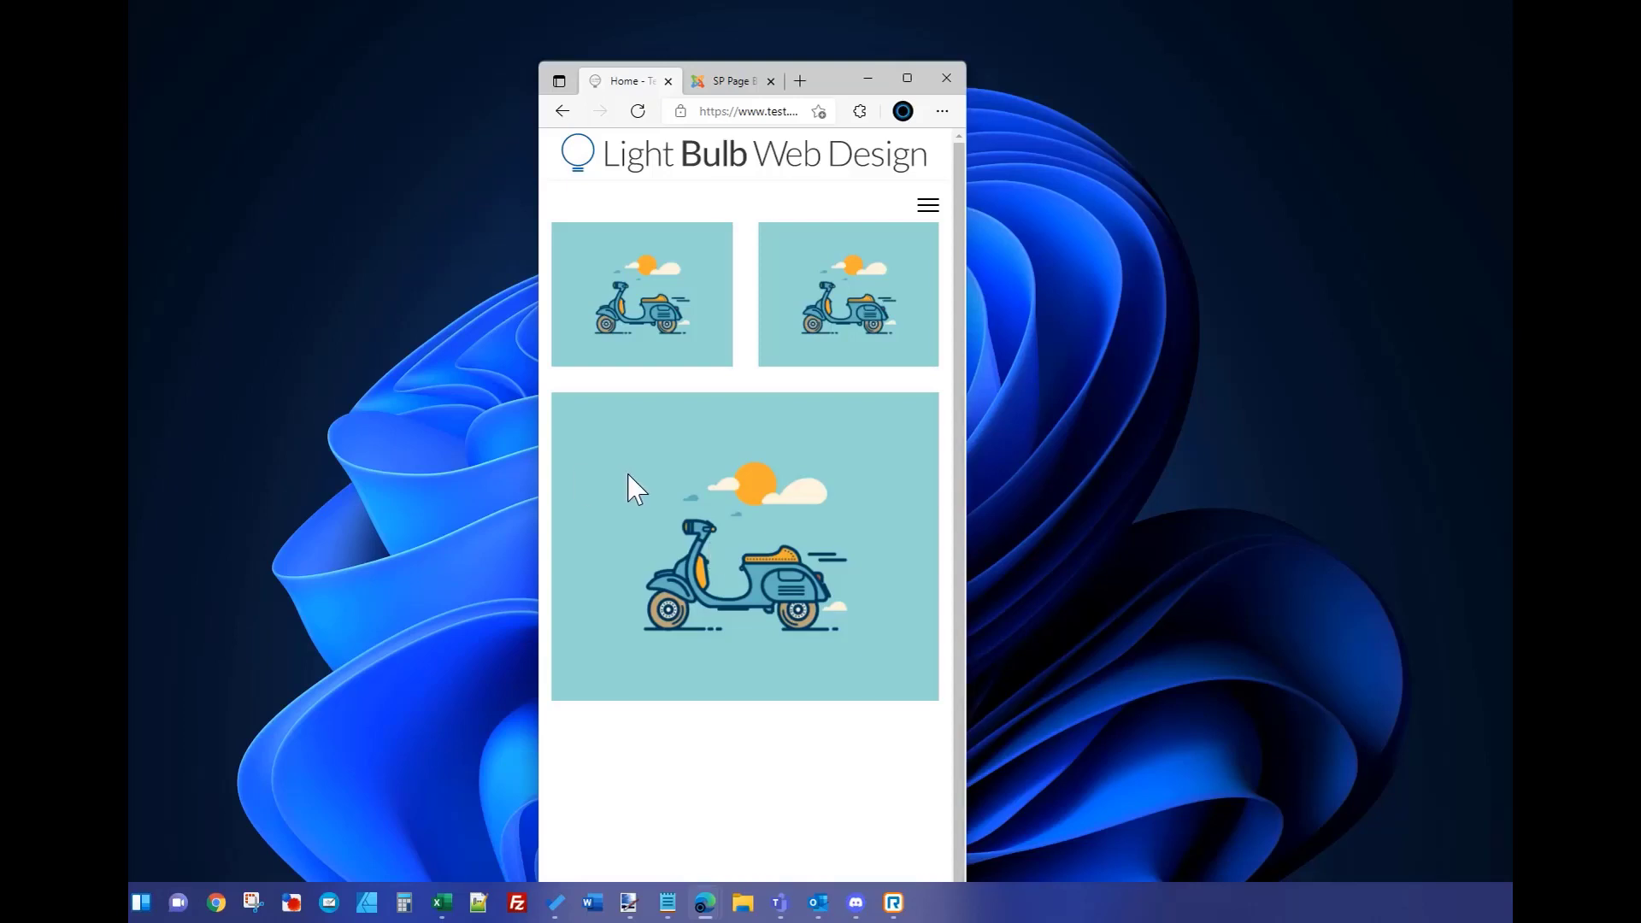
click(906, 78)
click(391, 16)
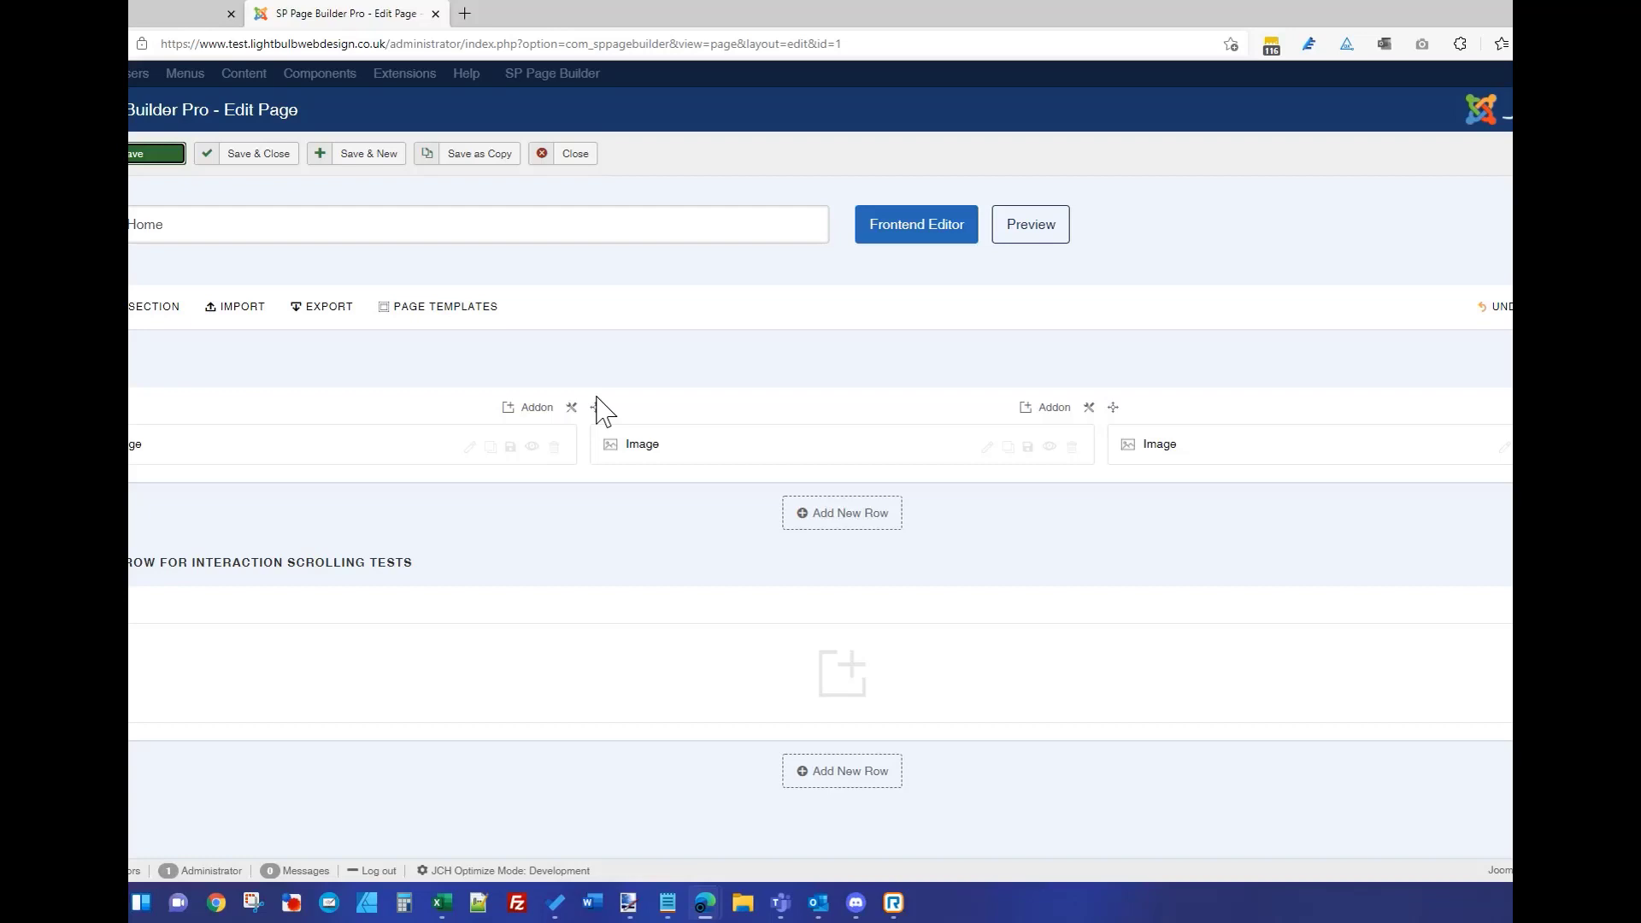
click(195, 12)
click(309, 19)
click(137, 16)
click(389, 14)
- Clear the first column's Mobile Layout and Tablet Layout and apply the change
click(571, 409)
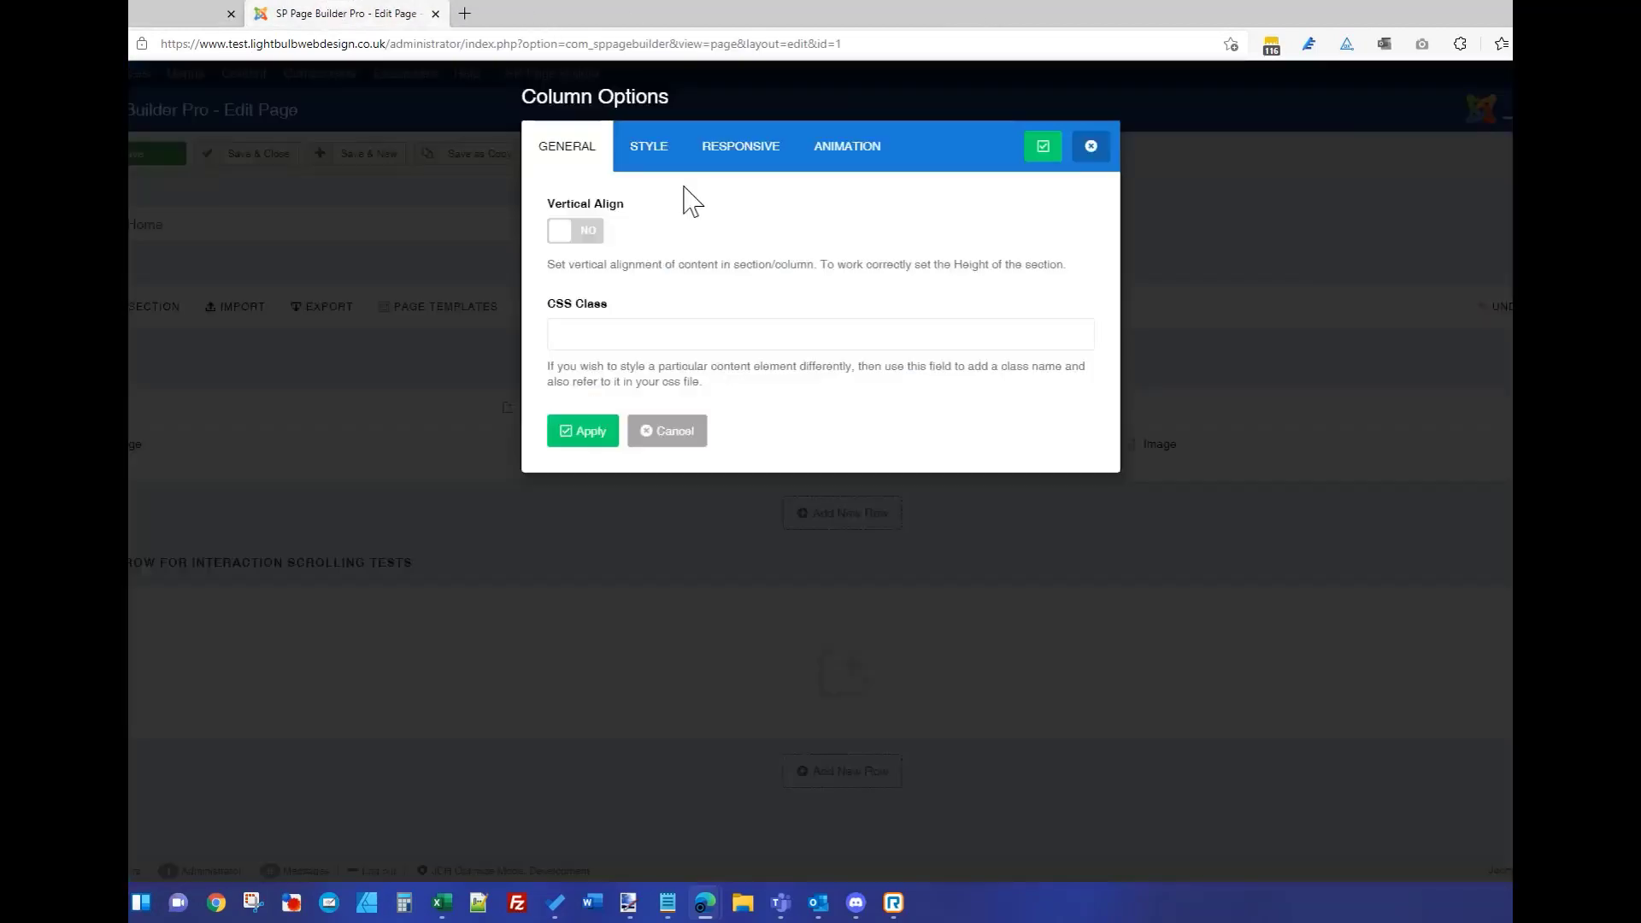
click(730, 153)
click(1058, 331)
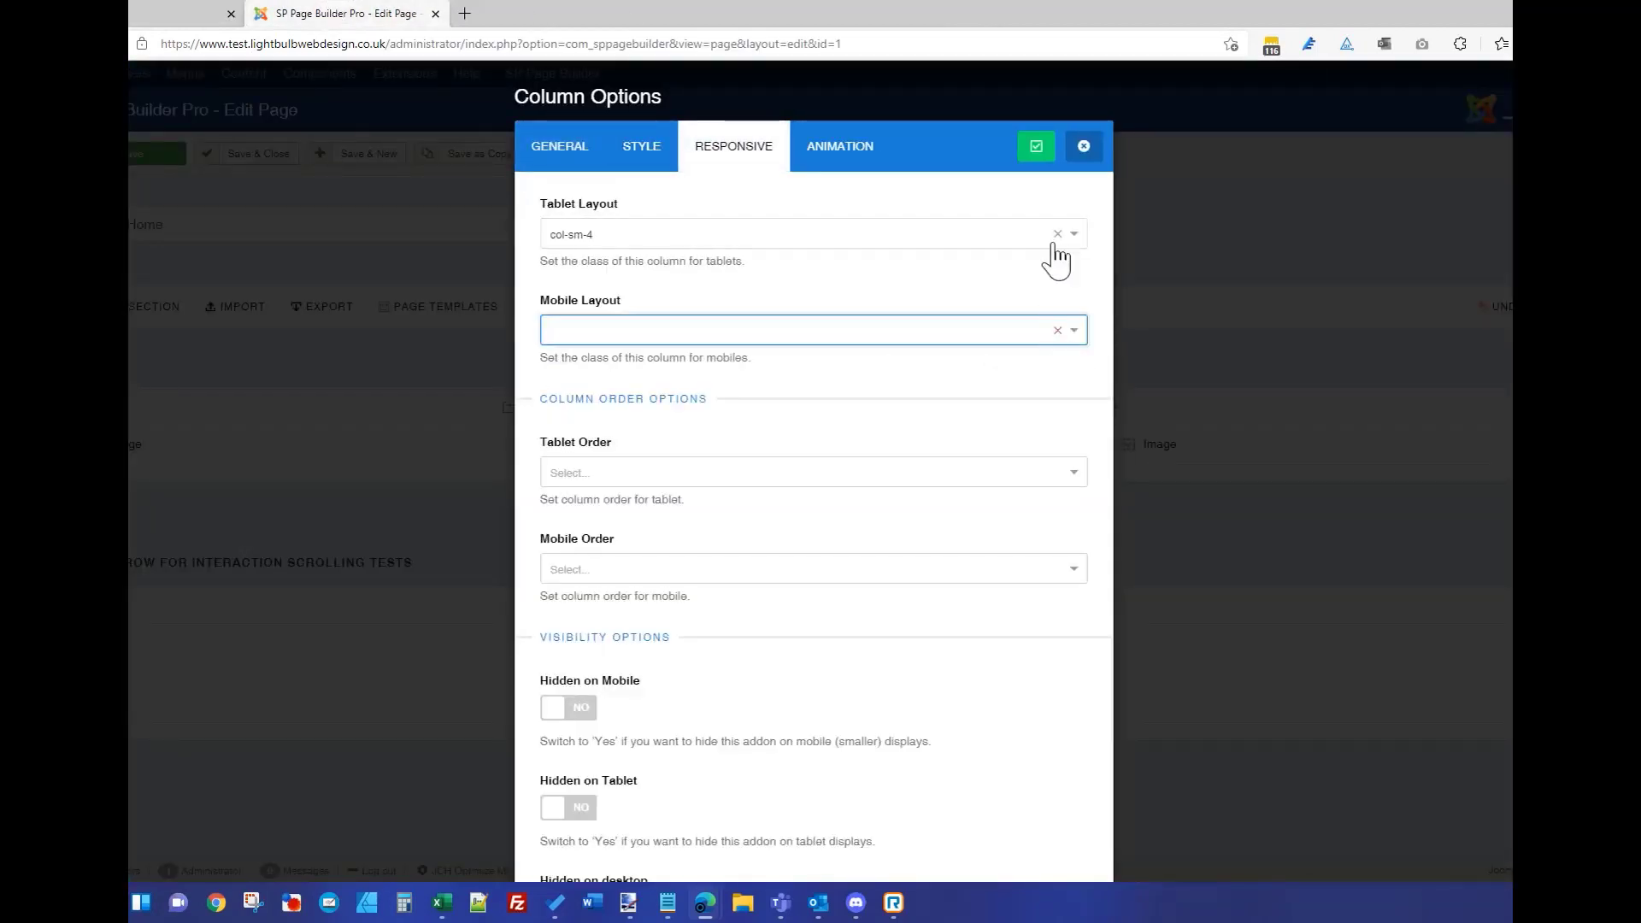
click(1057, 235)
click(1036, 146)
- Clear the second column's Tablet Layout and Mobile Layout and apply the change
click(1094, 410)
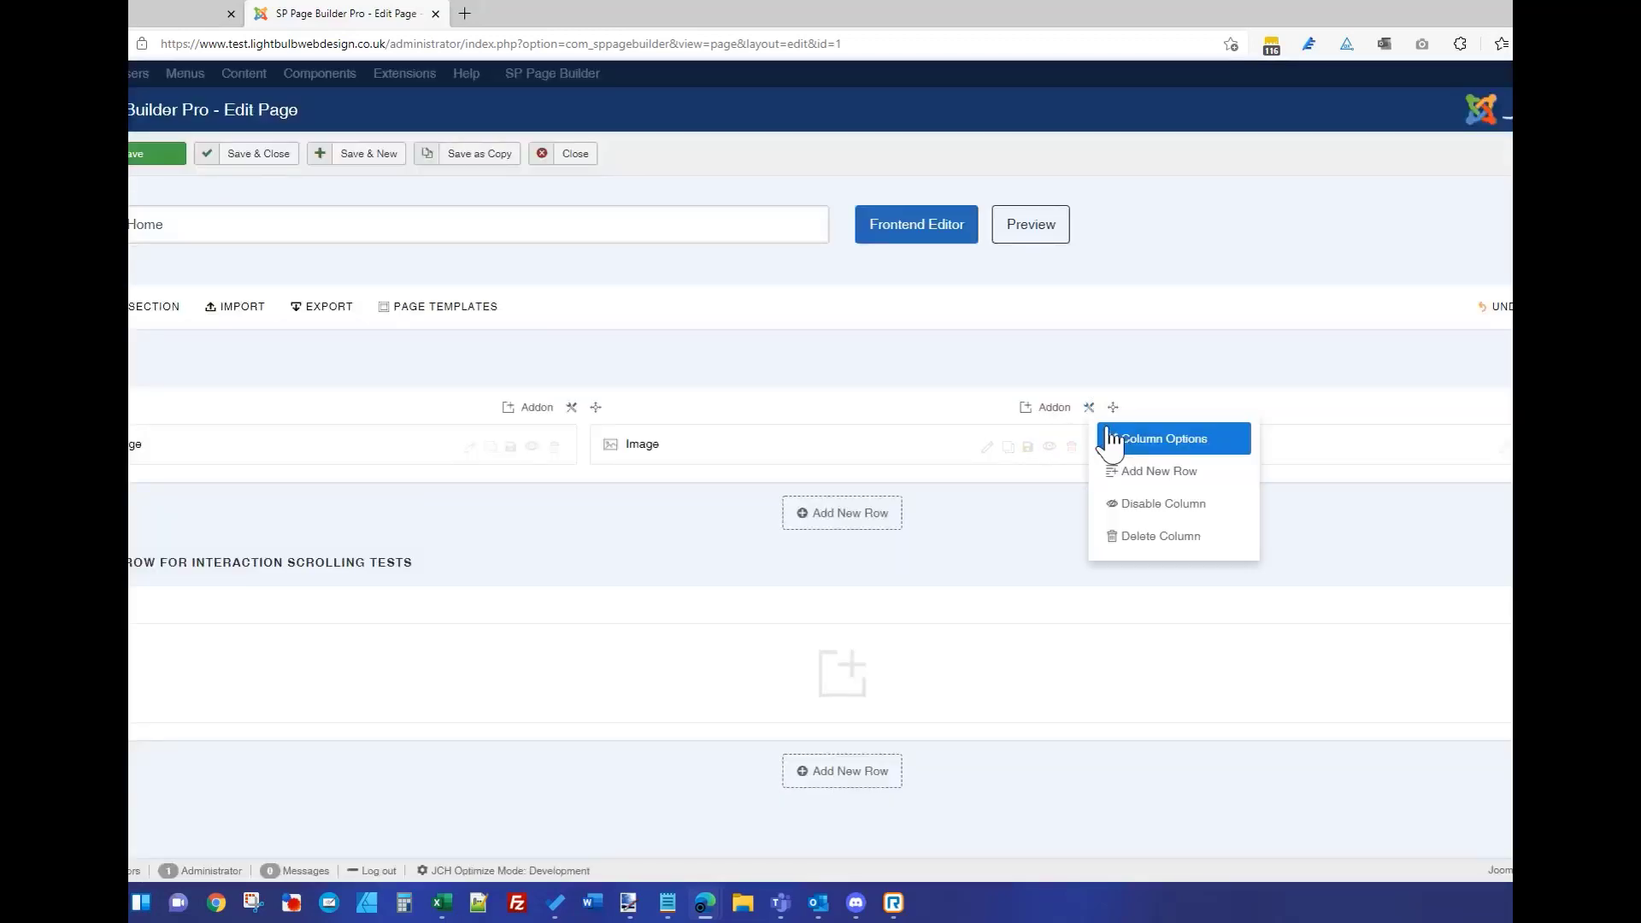
click(1111, 437)
click(740, 146)
click(1057, 234)
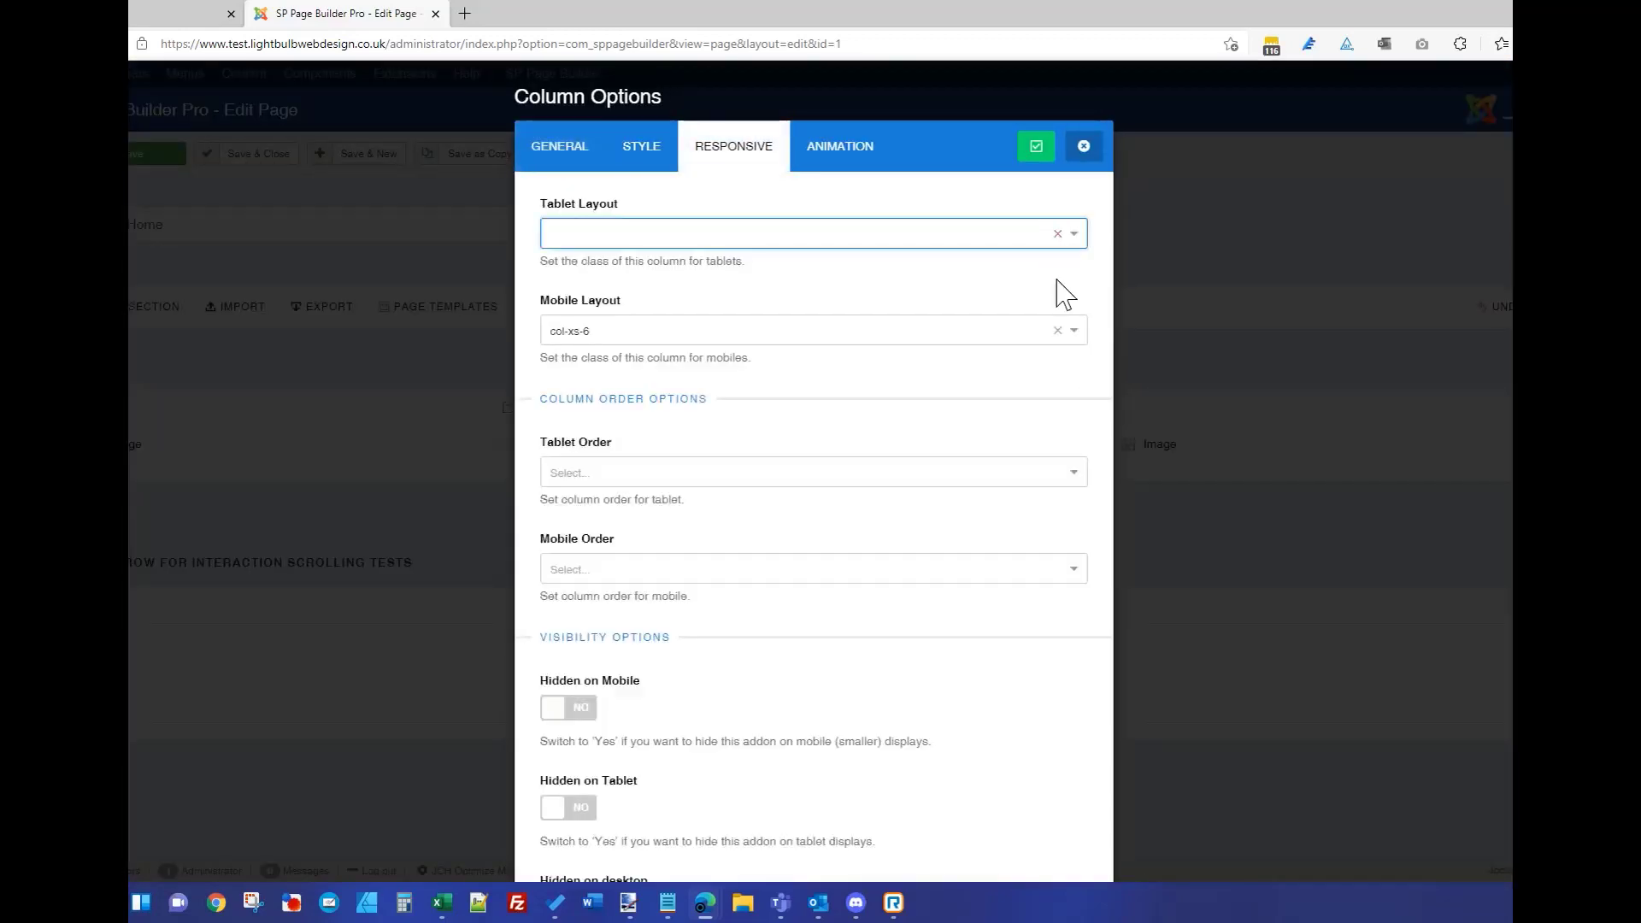
click(1059, 331)
click(1036, 146)
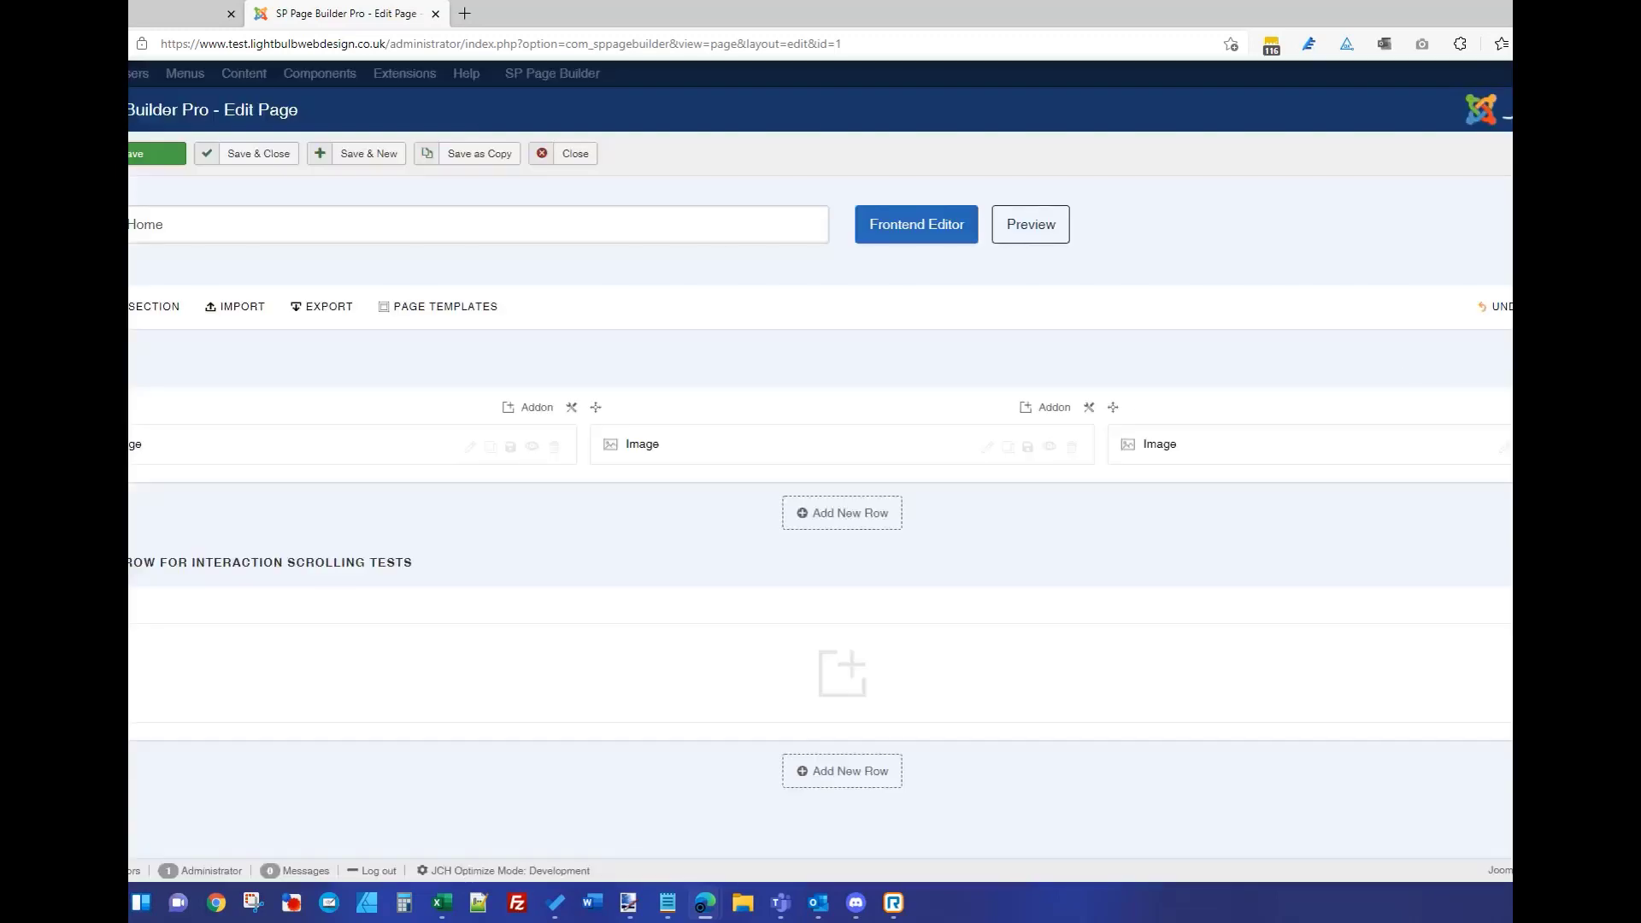
- Clear the third column's Tablet Layout and Mobile Layout and apply the change
click(1607, 410)
click(1598, 437)
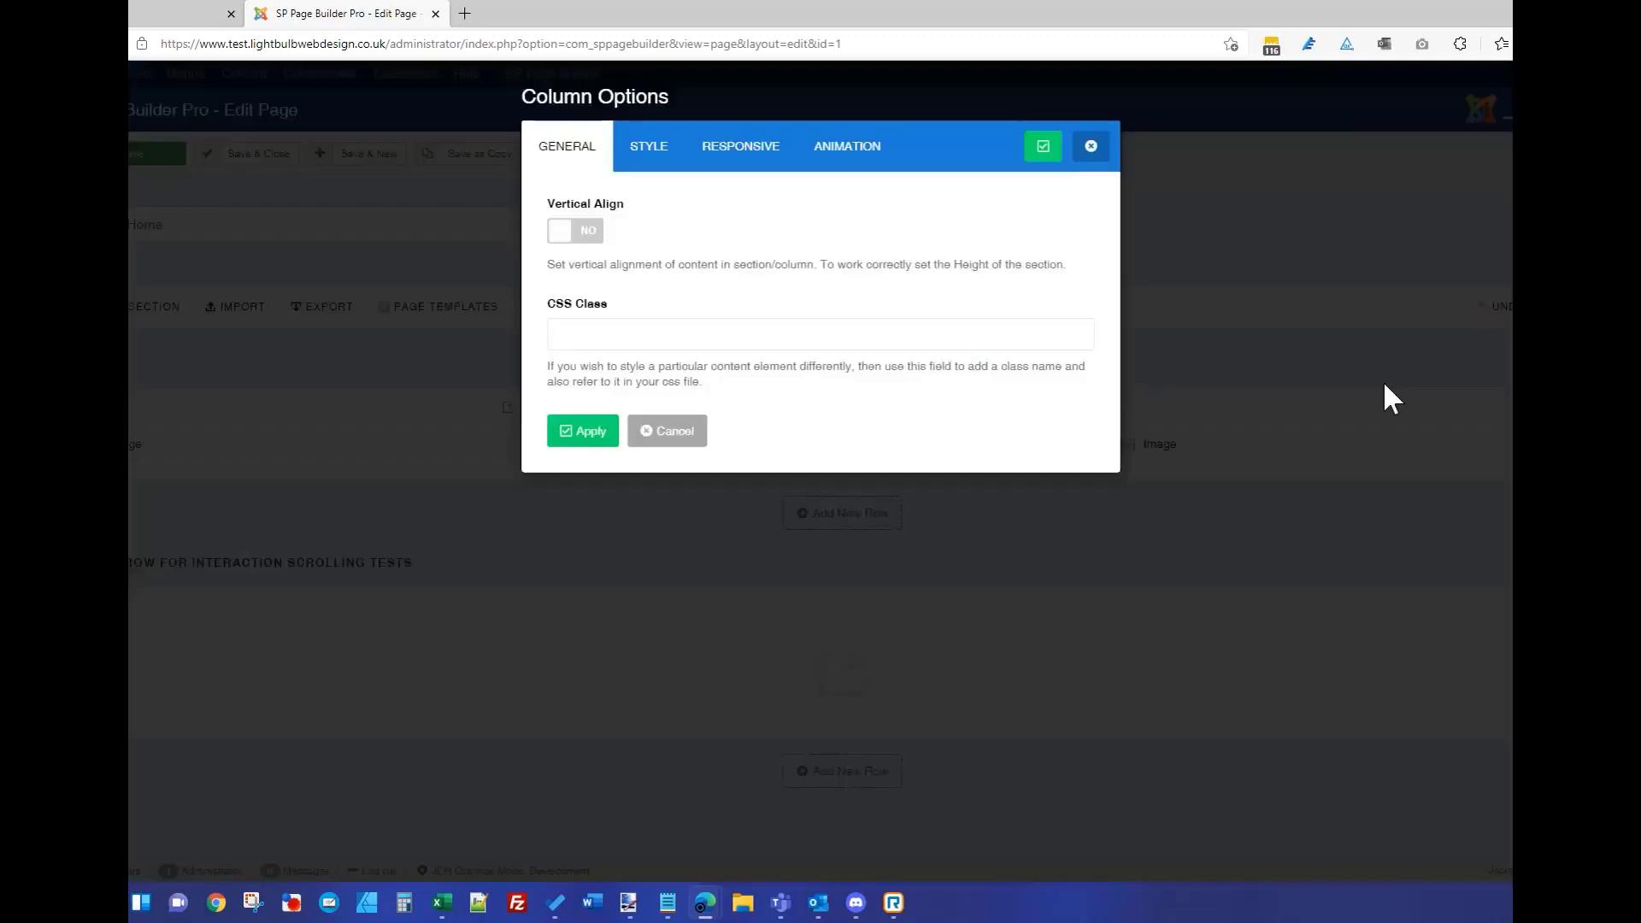
click(739, 151)
click(1058, 234)
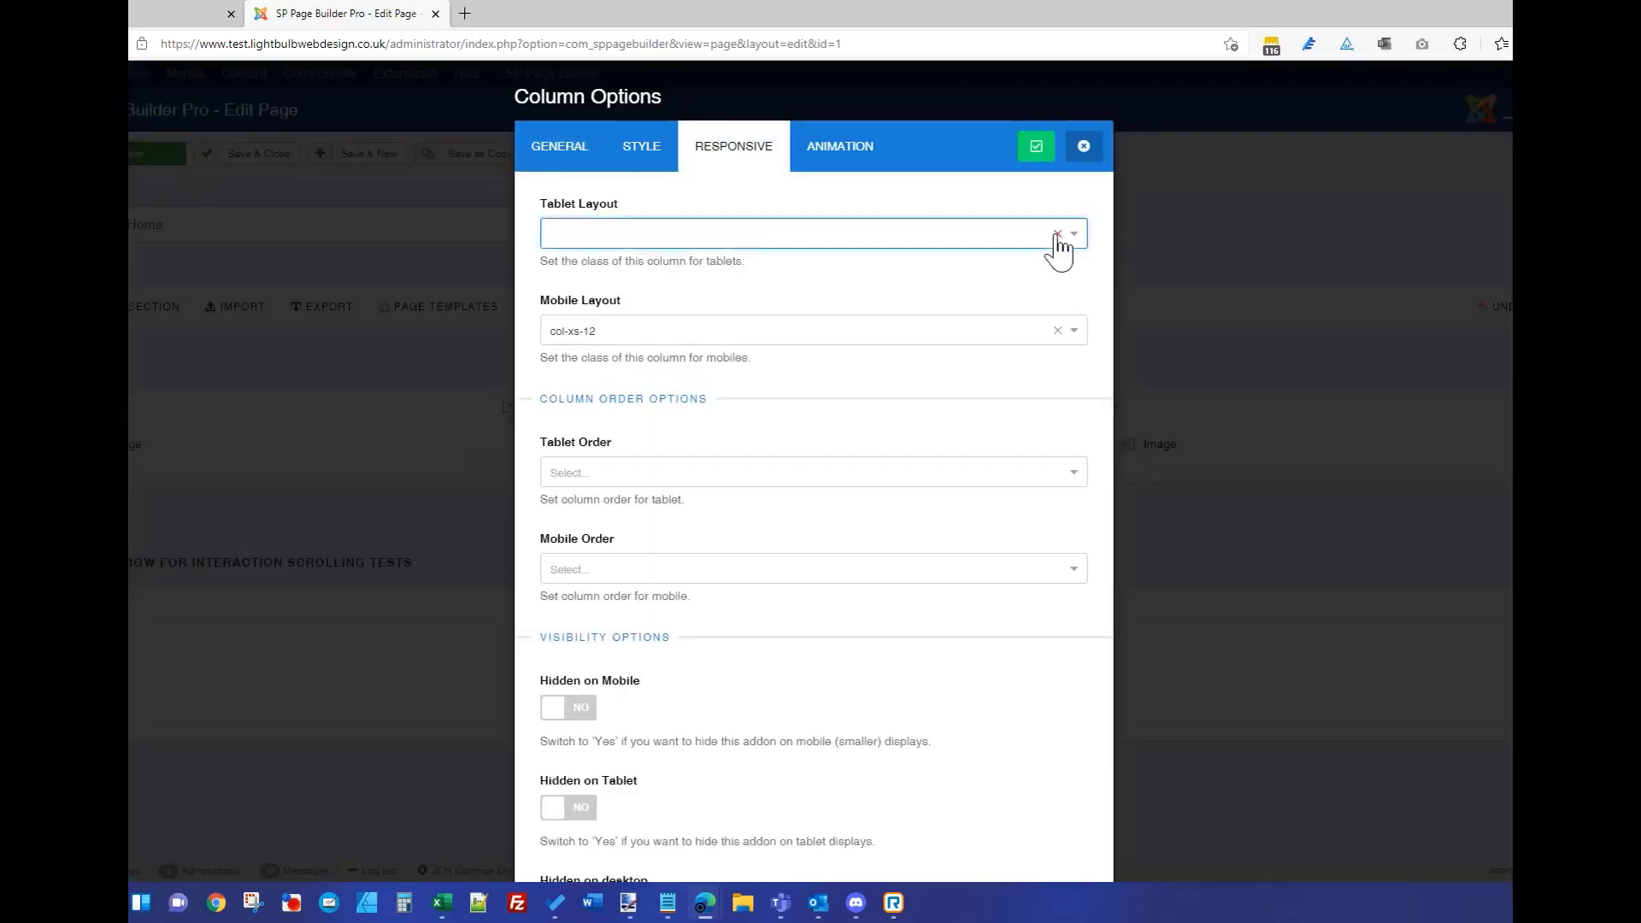
click(1058, 331)
click(1036, 146)
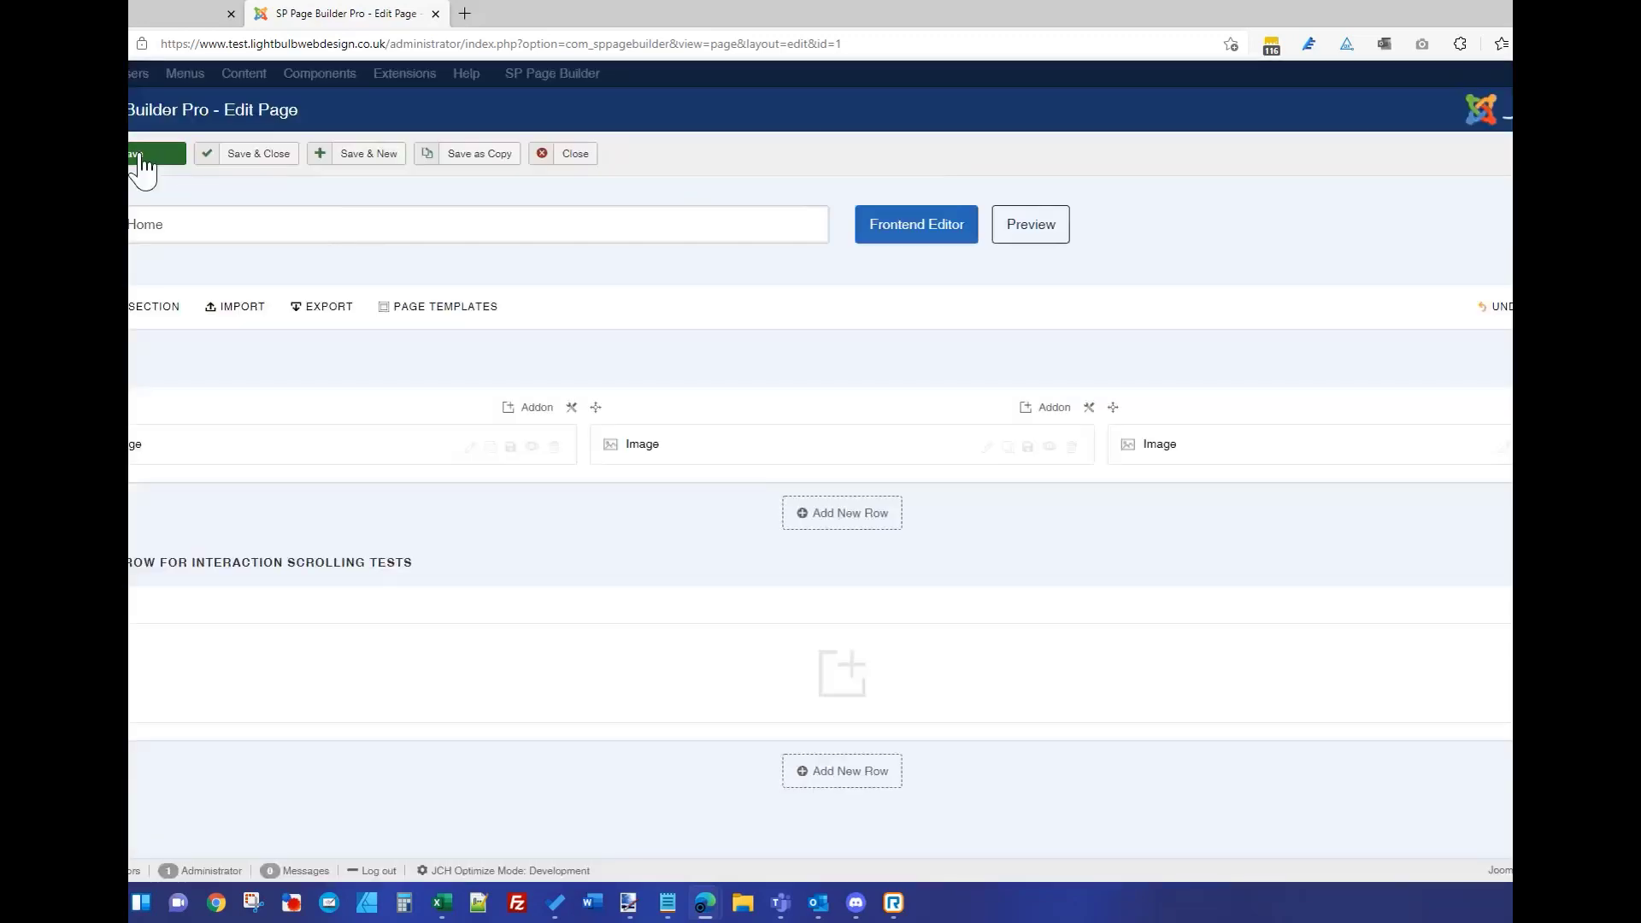
- Reload the live site at mobile width, examine the stacked images and restore the full-size window
click(218, 13)
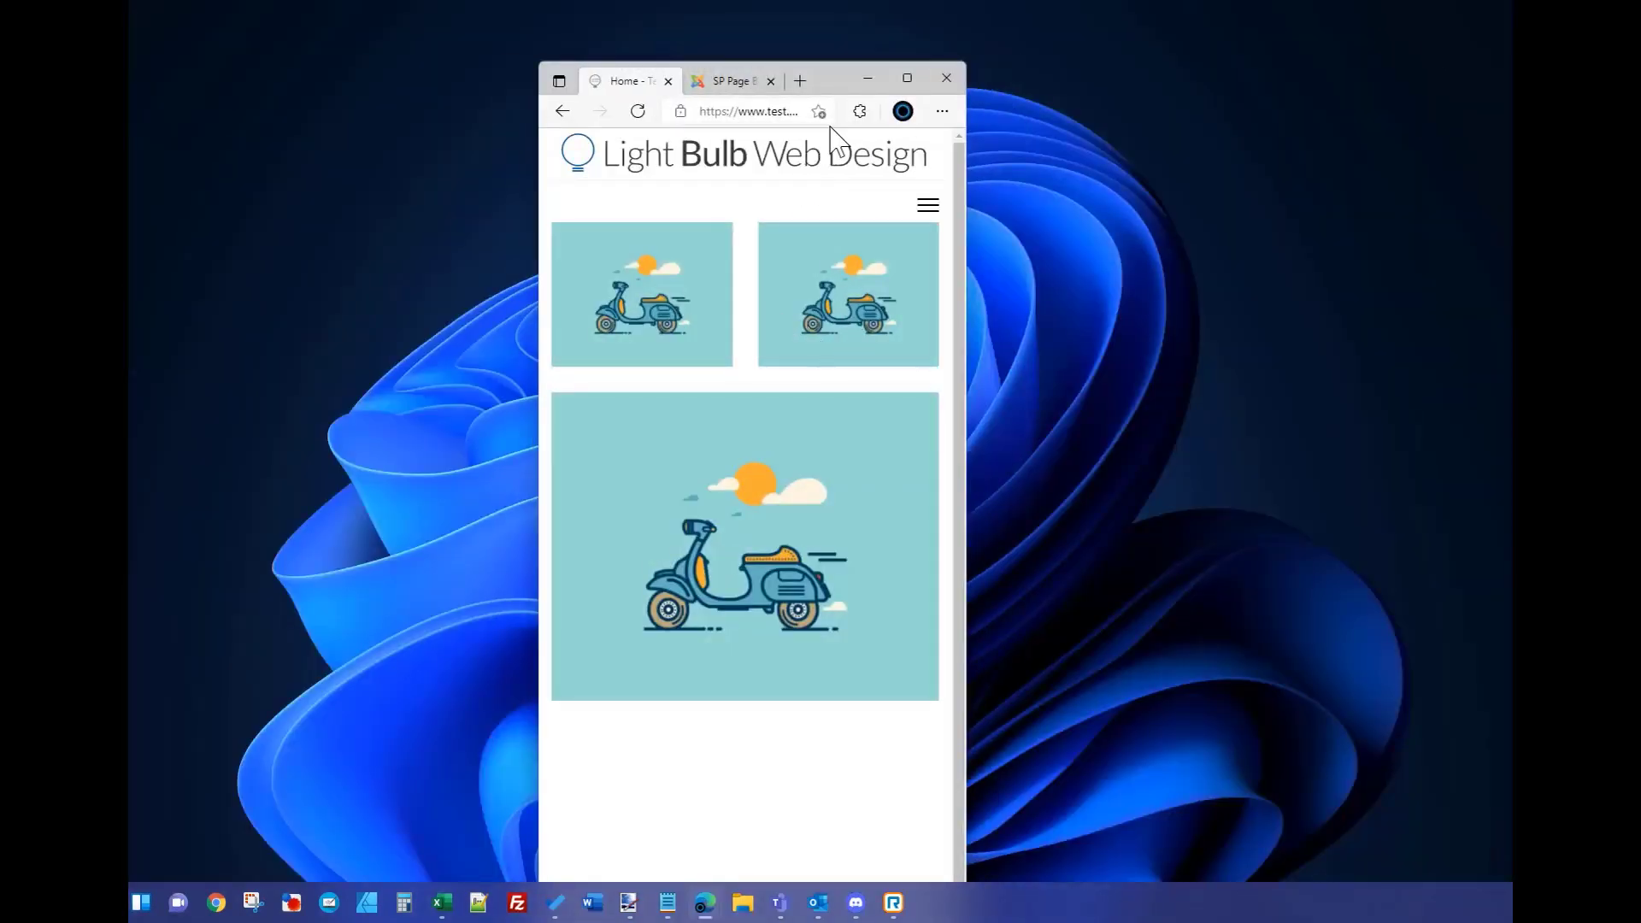
click(637, 111)
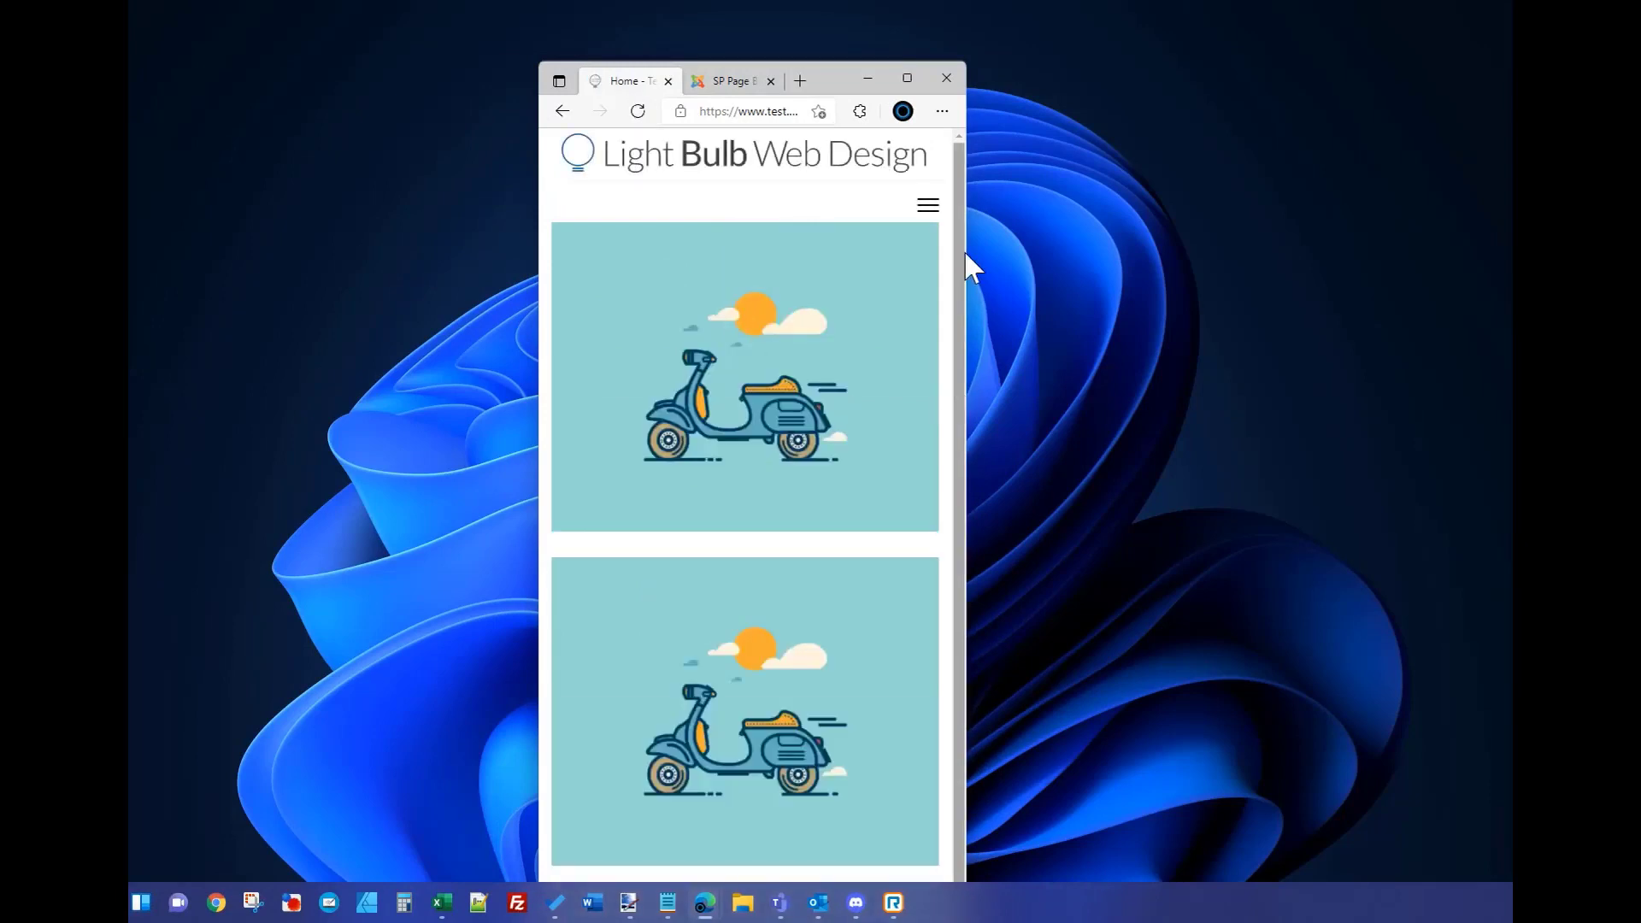
drag(959, 256, 952, 616)
click(907, 77)
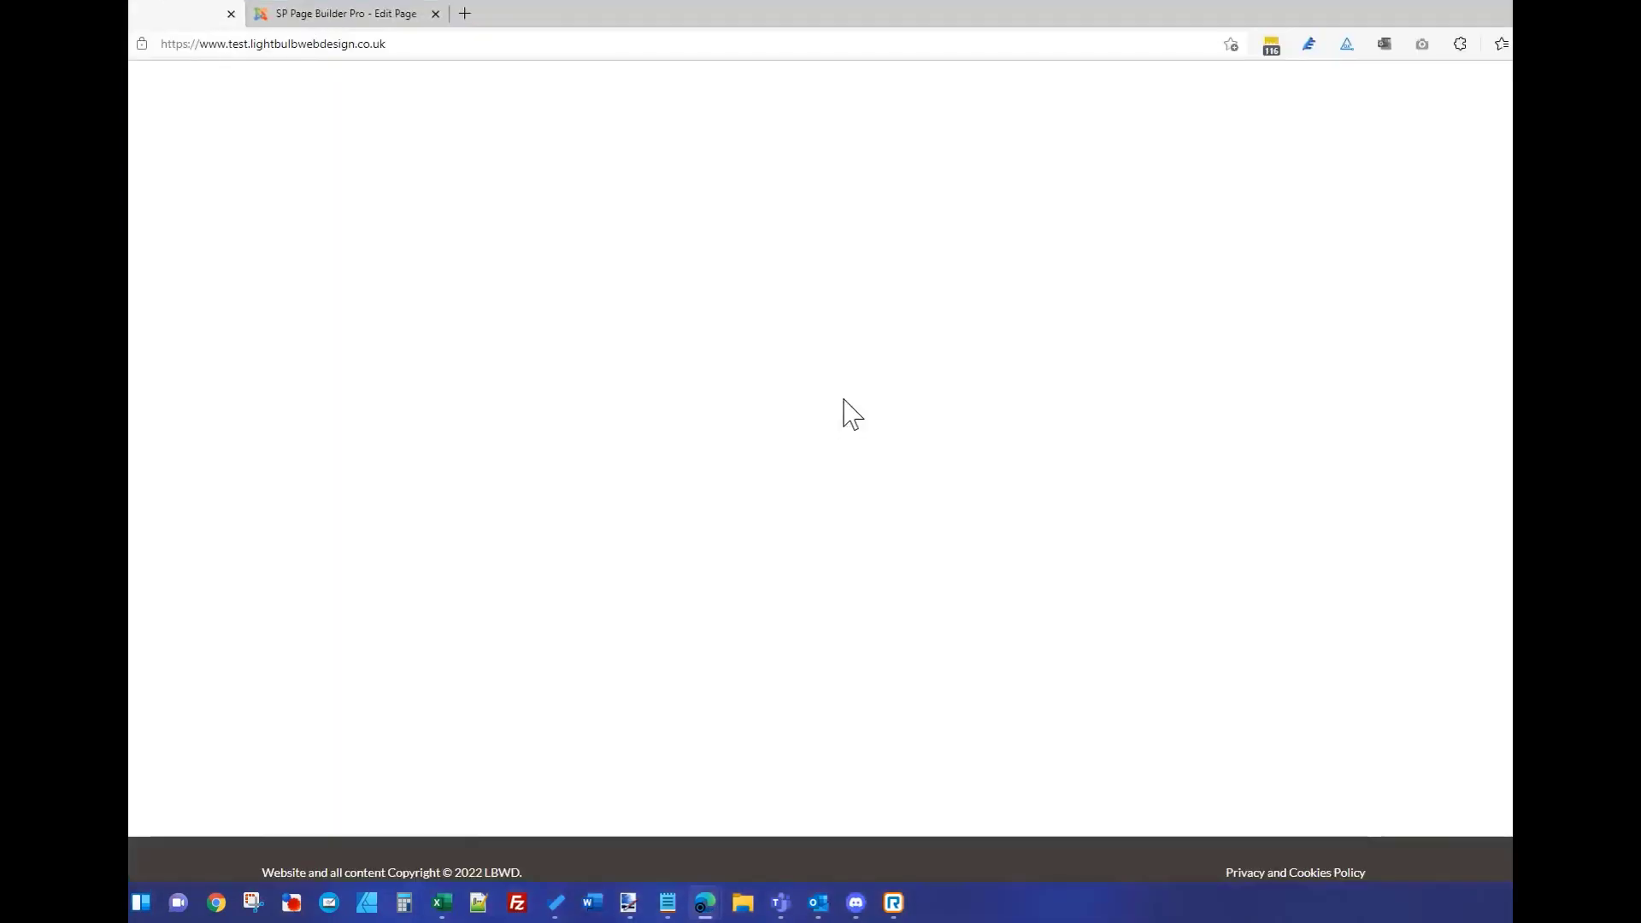
- Clear the margin values in the first Image addon's style settings and apply the change
click(313, 14)
click(469, 447)
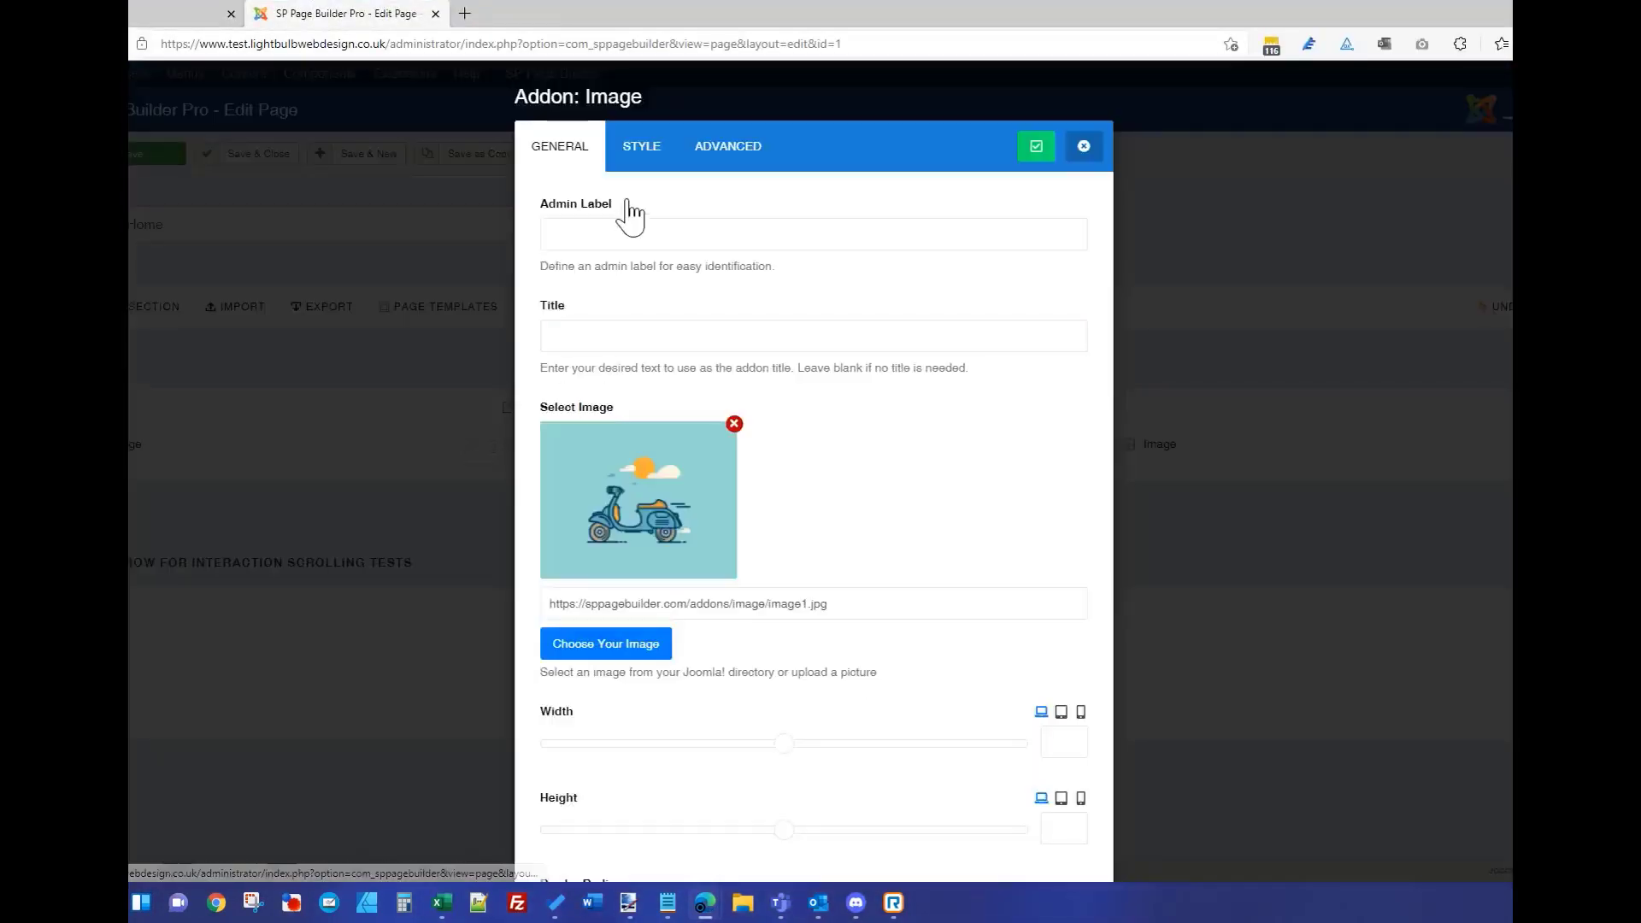
click(640, 147)
scroll(883, 586, down, 4)
click(601, 401)
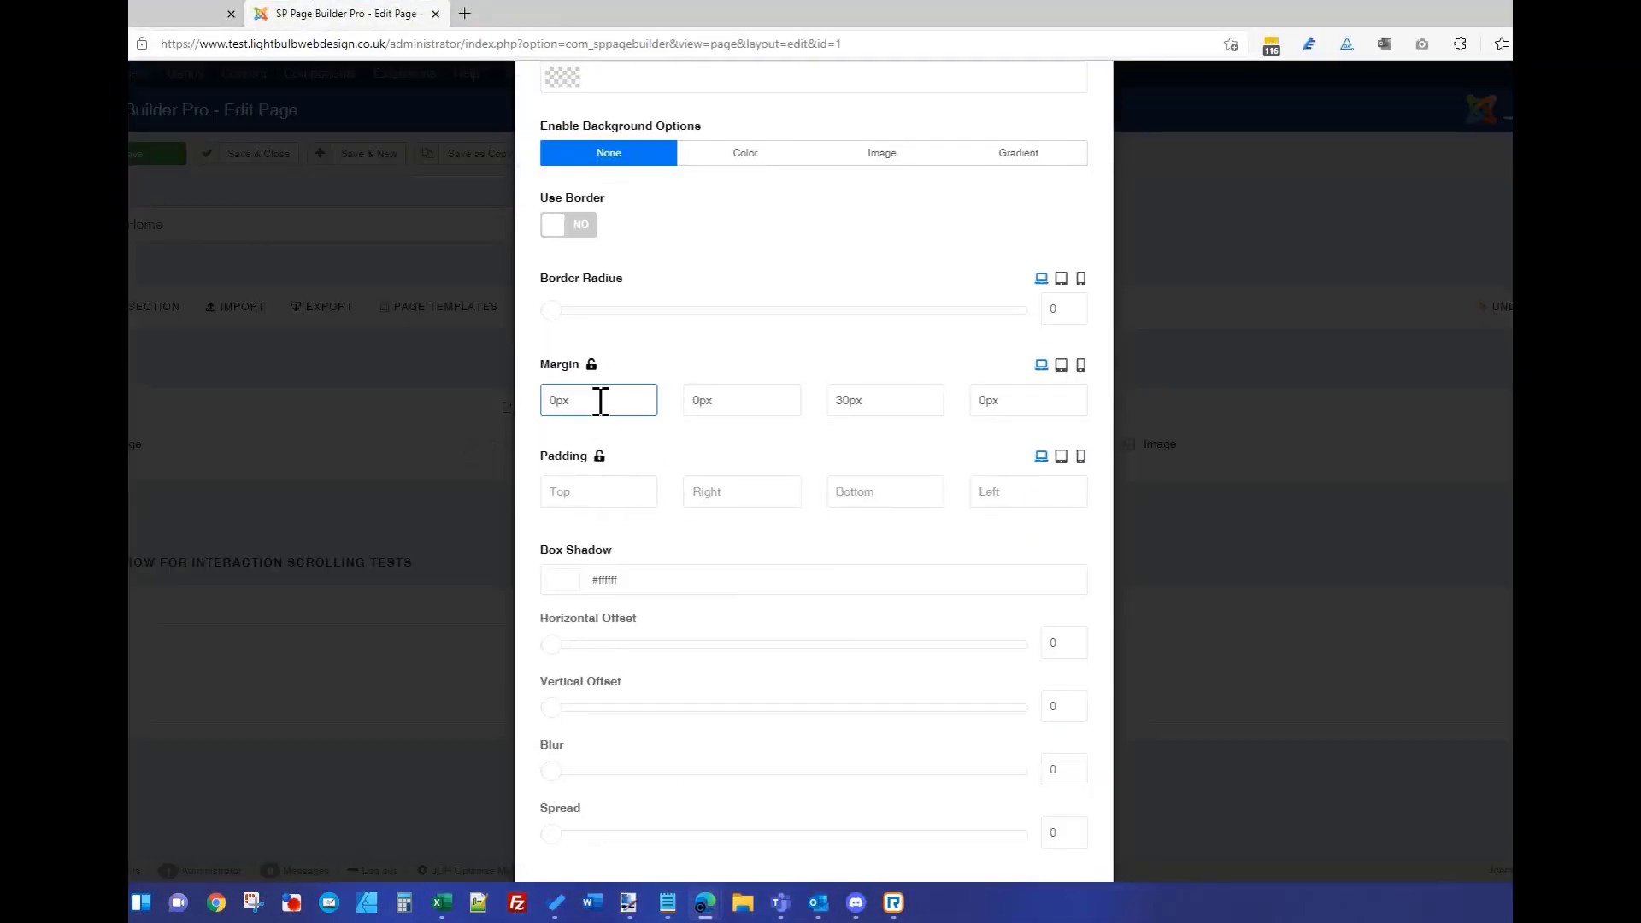
click(593, 365)
scroll(803, 491, up, 4)
click(1029, 129)
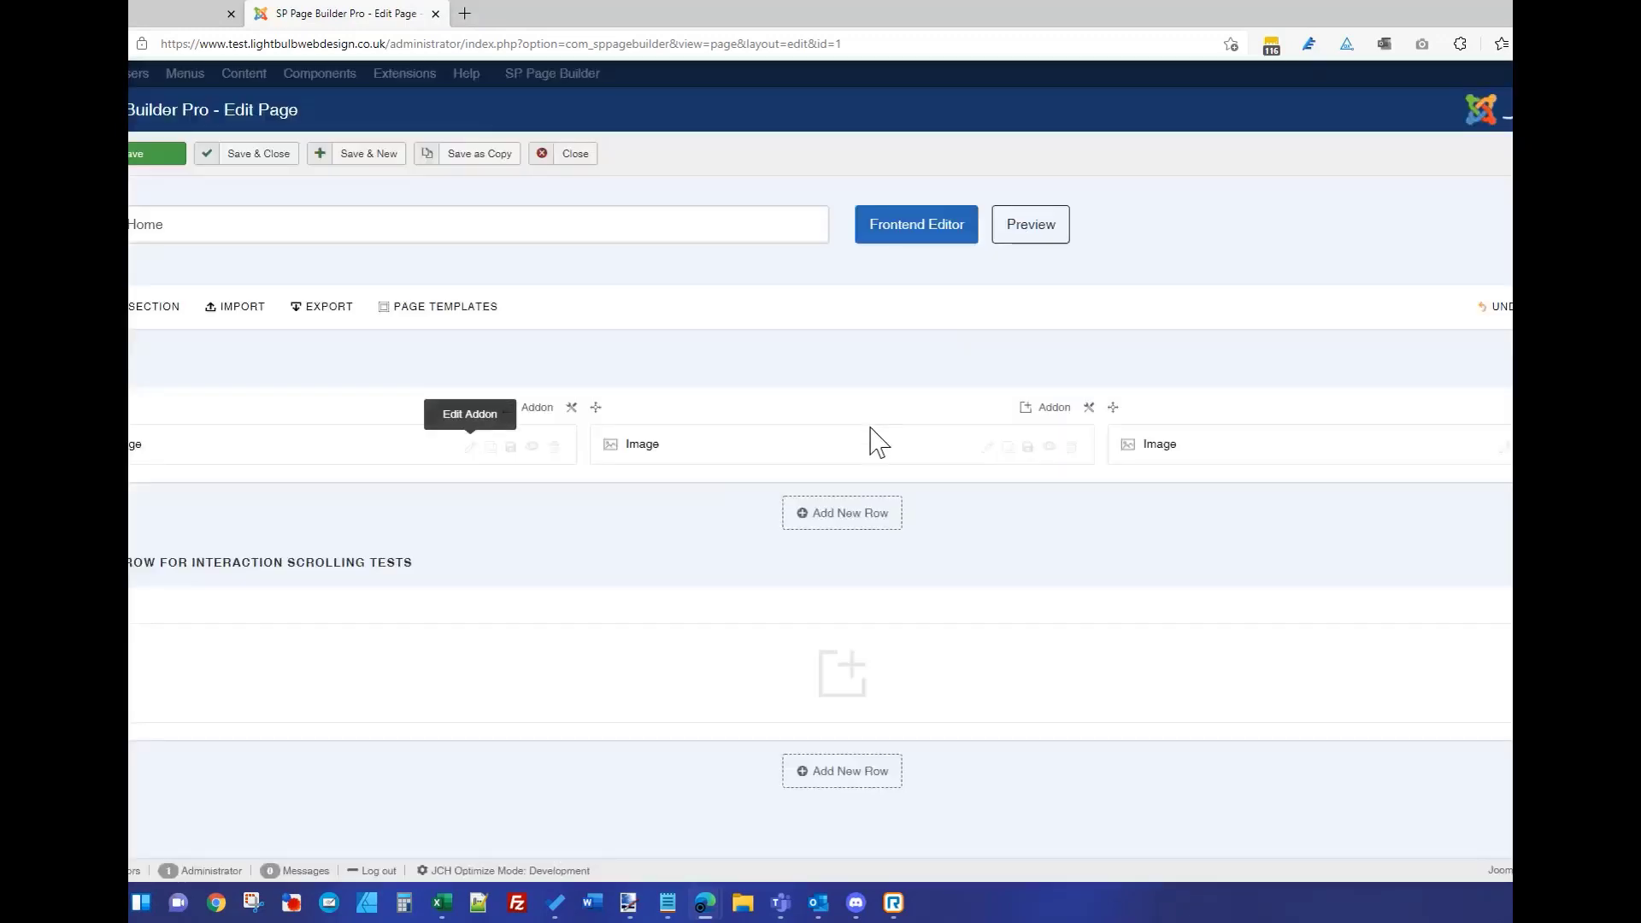
- Clear the margin values in the second Image addon's style settings and apply the change
click(988, 447)
click(642, 146)
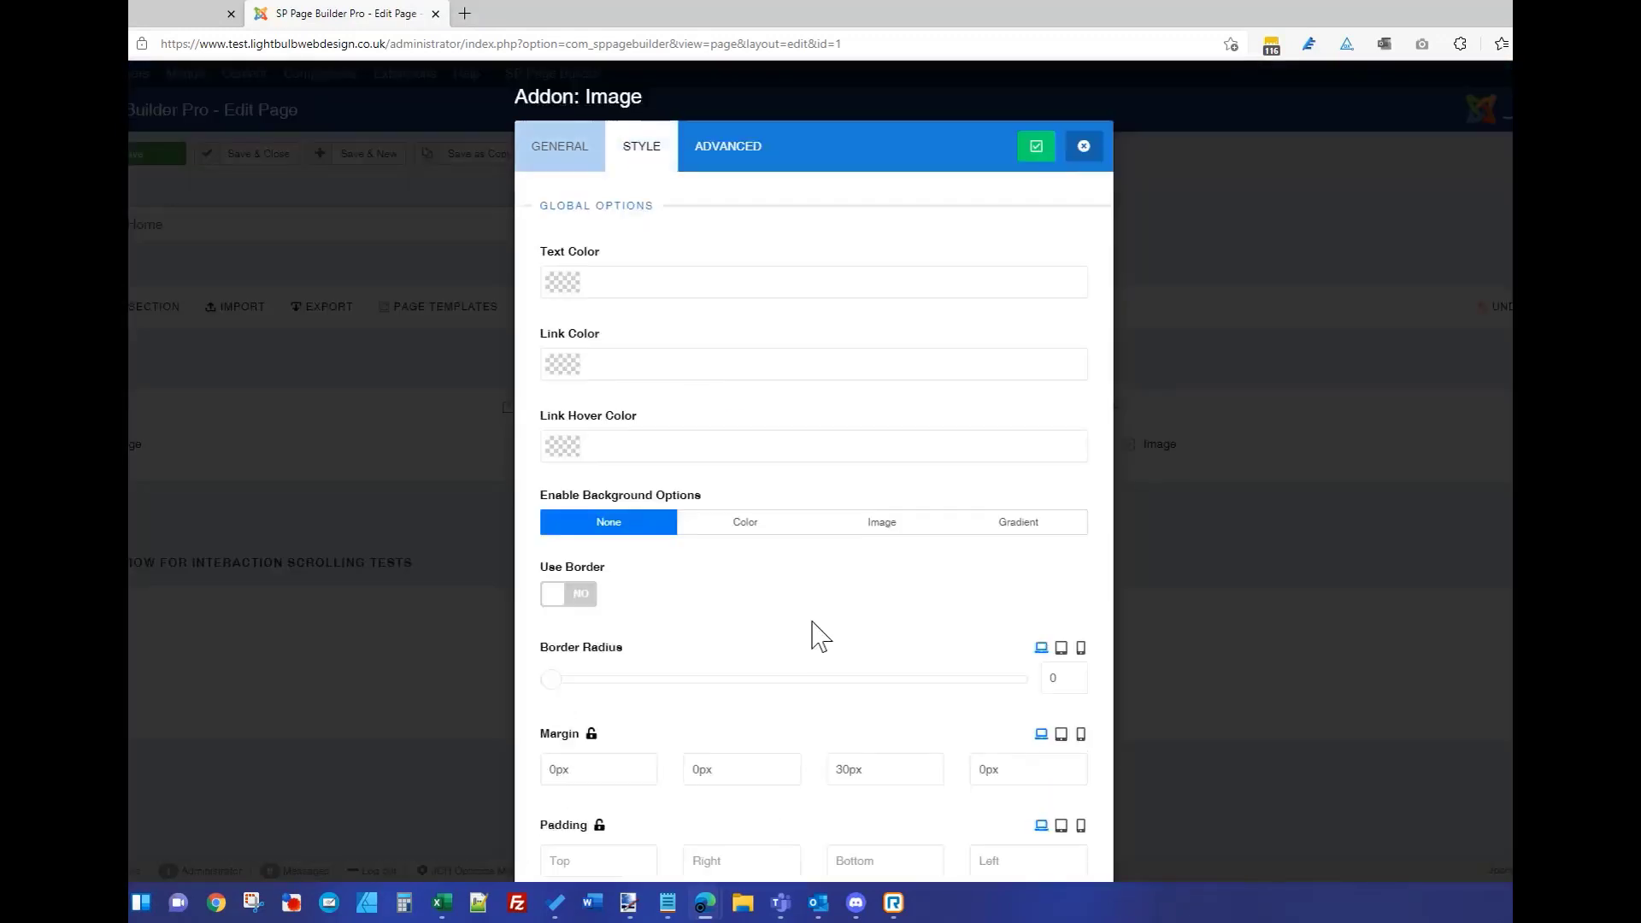
scroll(598, 615, down, 3)
click(590, 485)
scroll(1044, 187, up, 2)
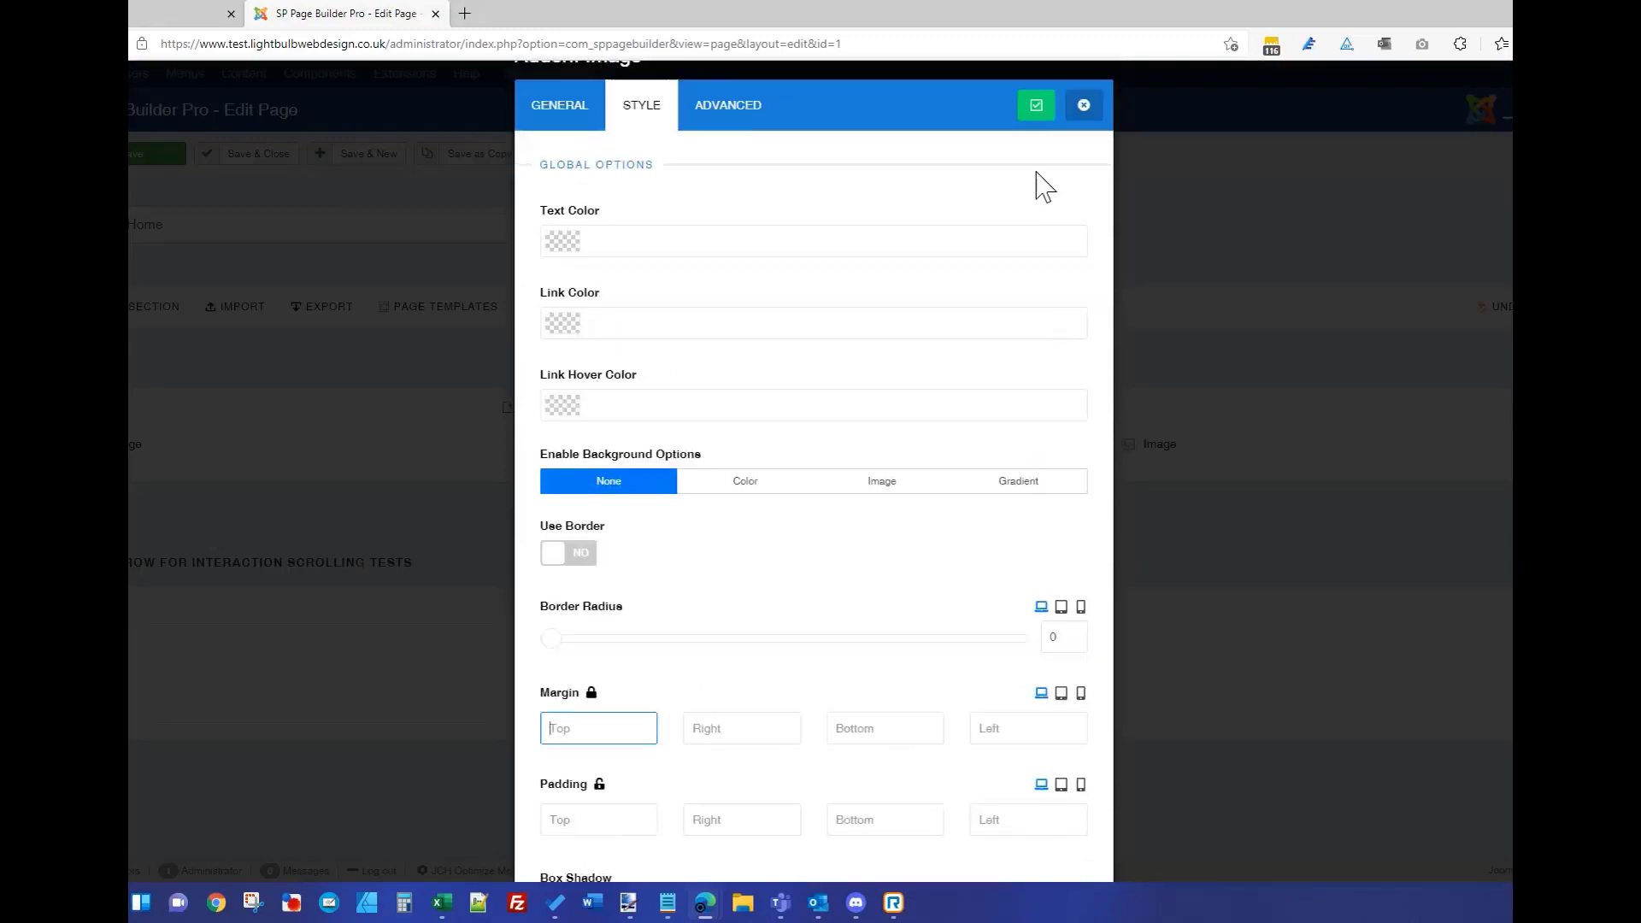
scroll(1044, 186, up, 1)
click(1037, 147)
- Clear the margin values in the third Image addon's style settings and apply the change
click(987, 447)
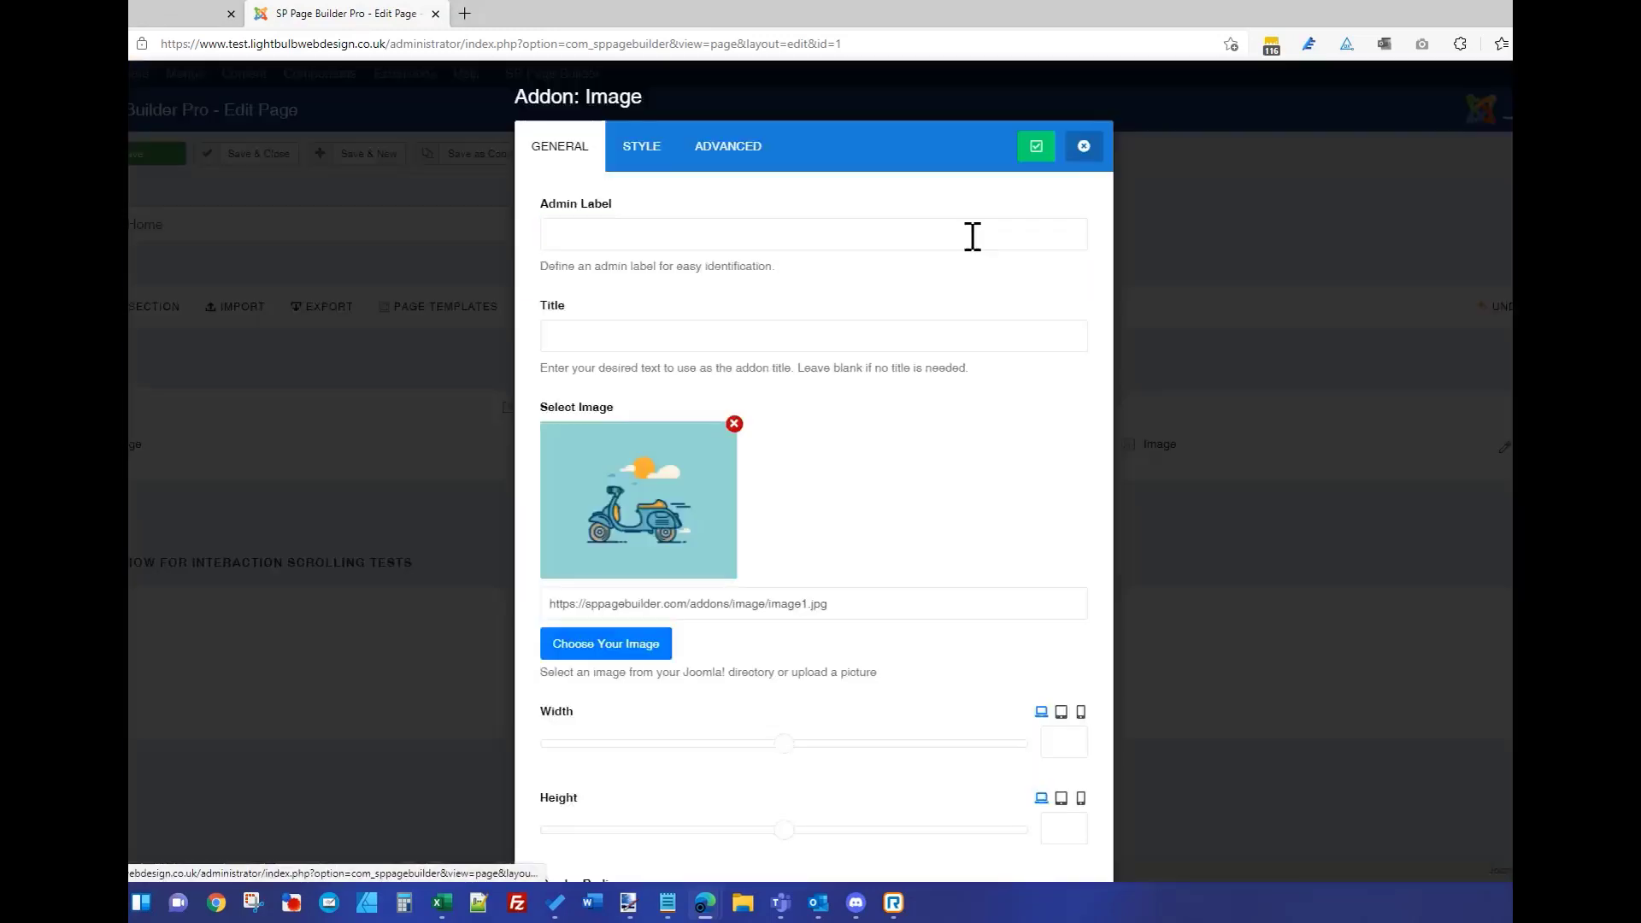
click(642, 146)
click(592, 735)
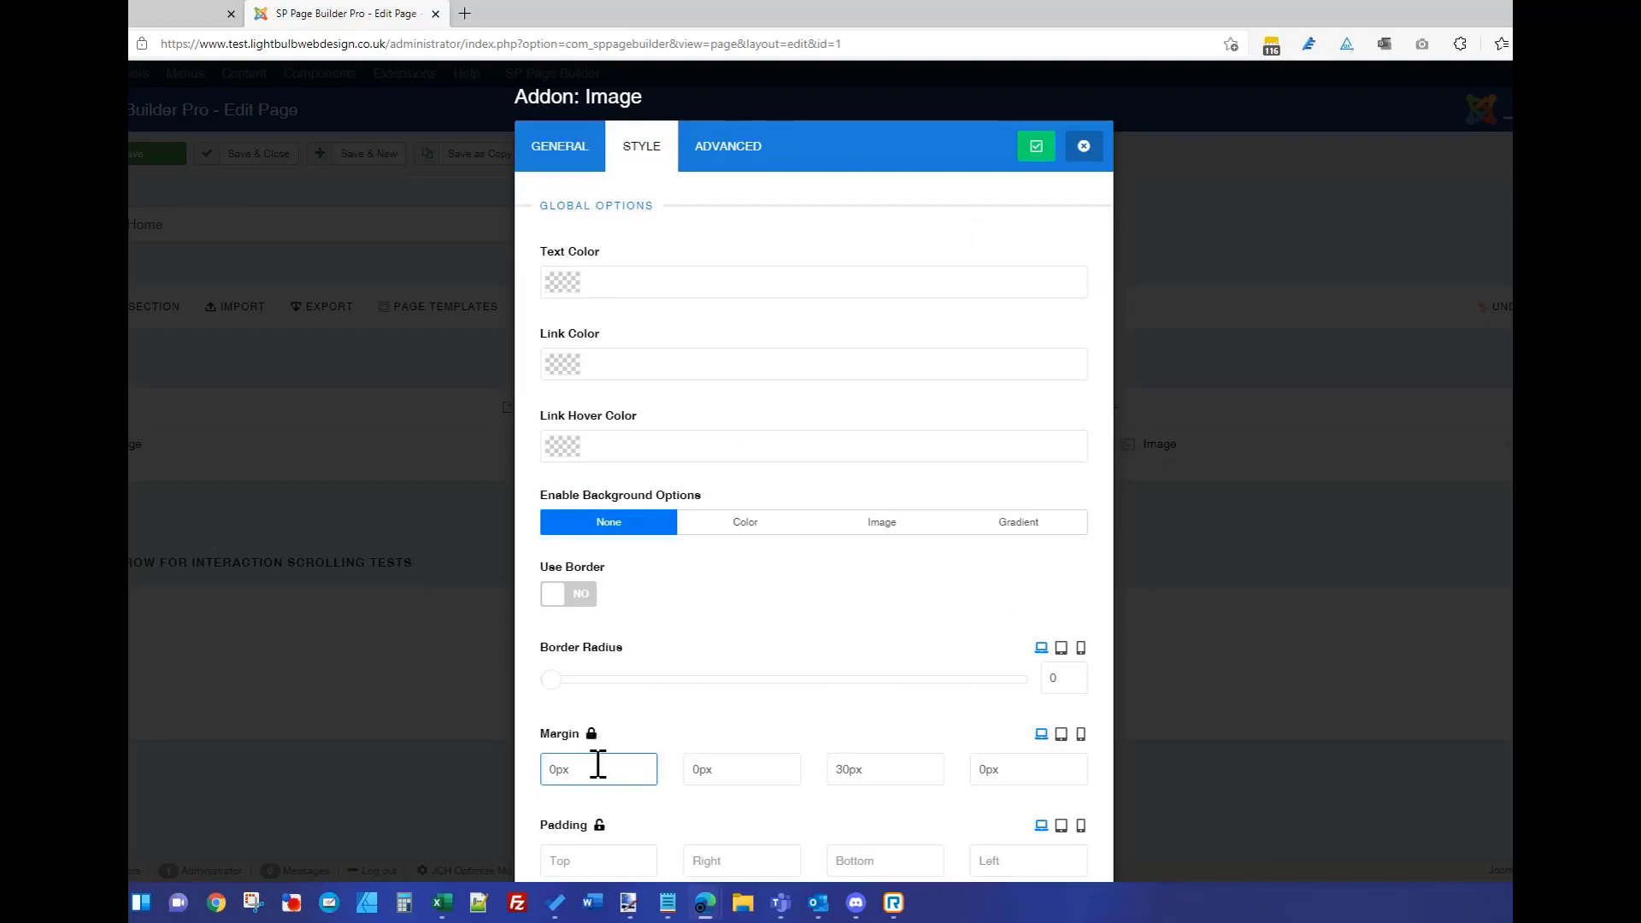
click(1037, 147)
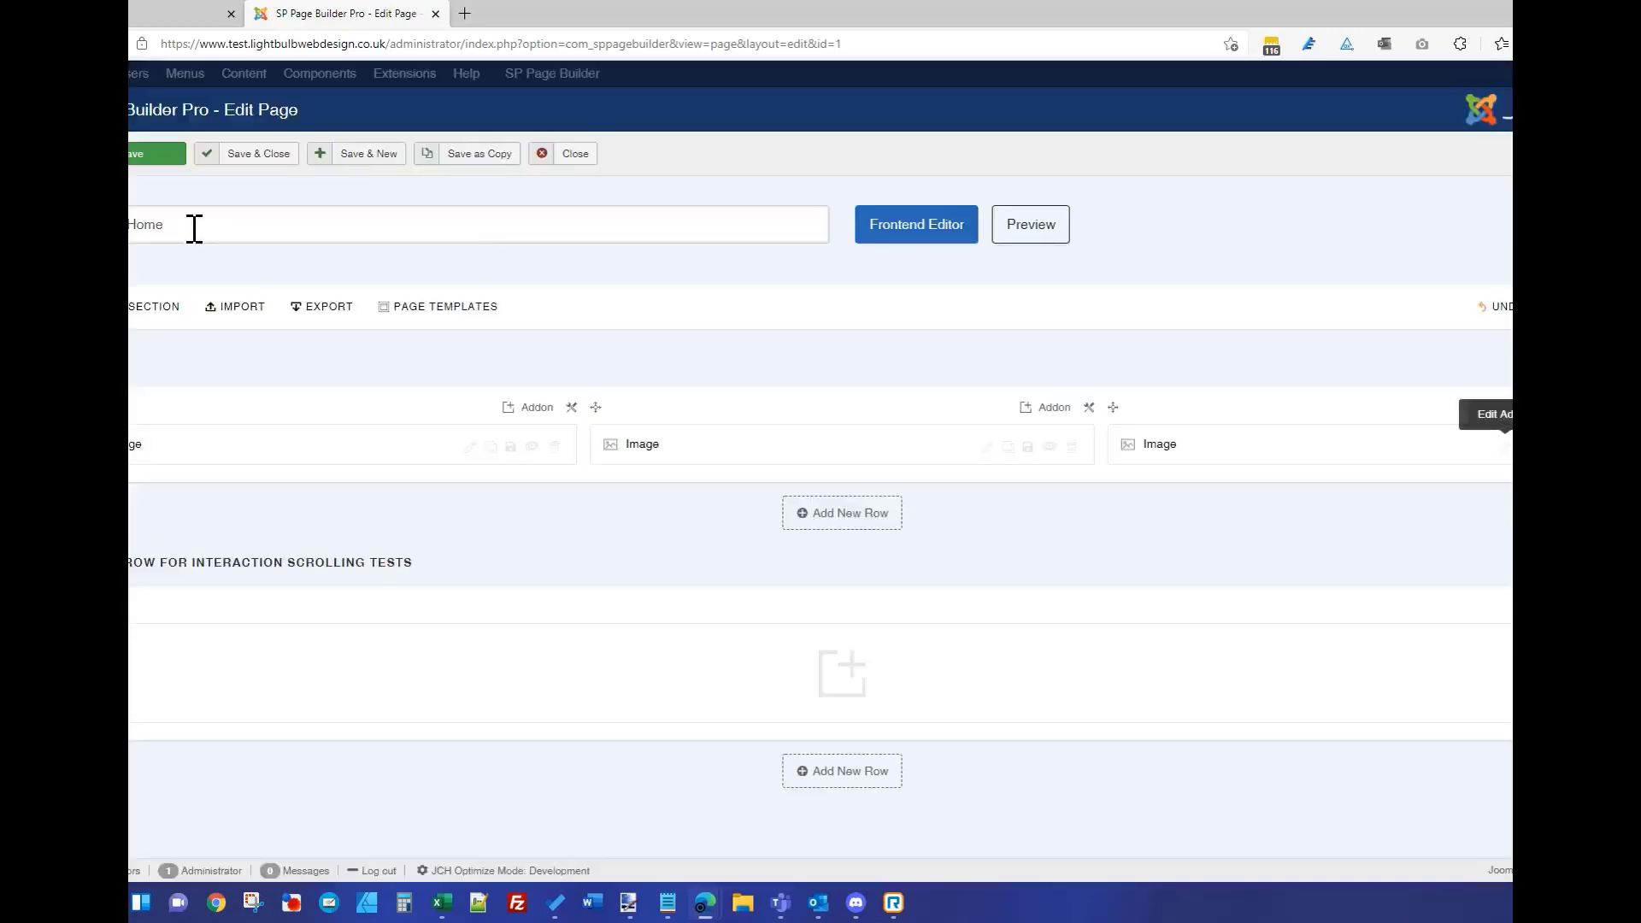
- Save the Home page with the cleared image margins and reload the live site
click(150, 154)
click(198, 15)
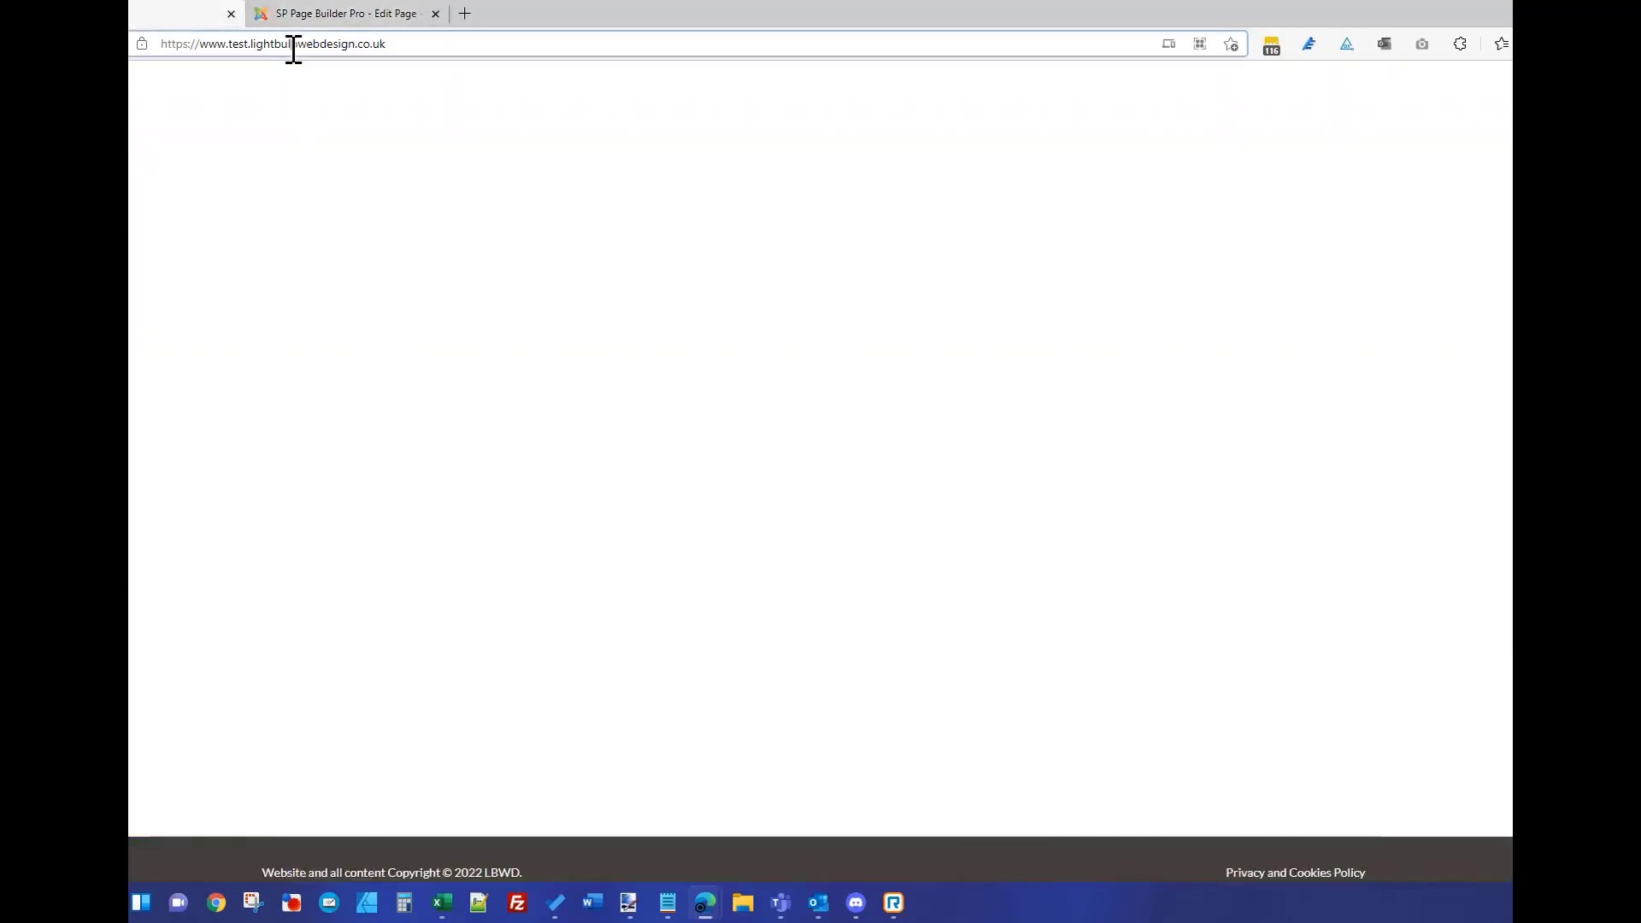
click(293, 44)
key(Return)
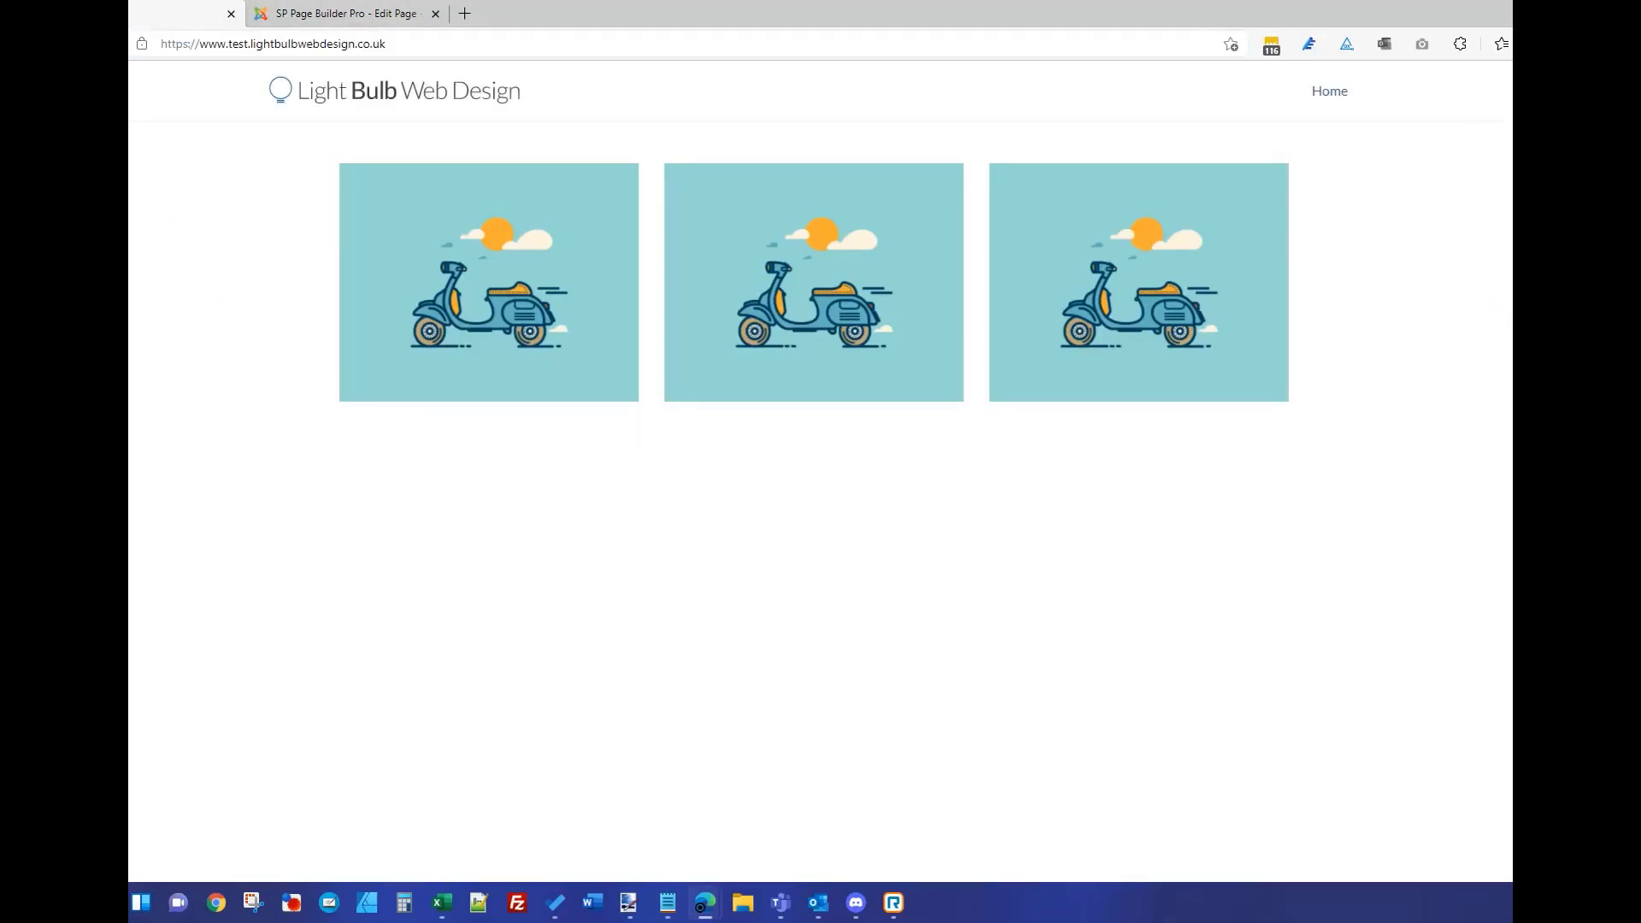
- Examine the spacing between the stacked images at mobile width, then restore the full-size window
click(1582, 13)
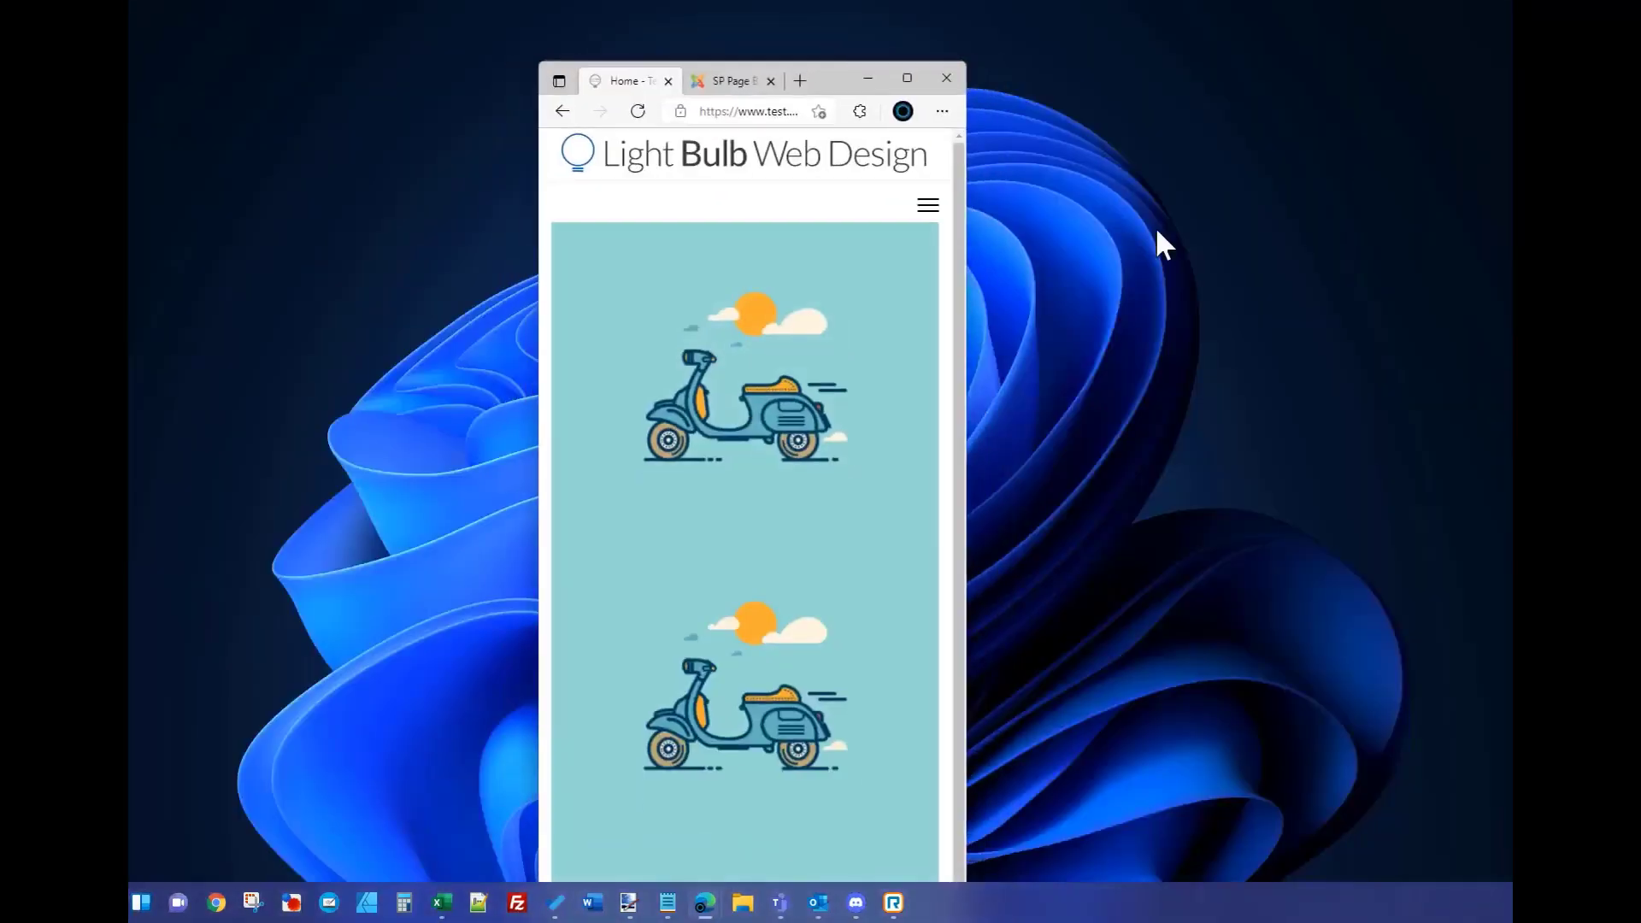
drag(960, 254, 959, 273)
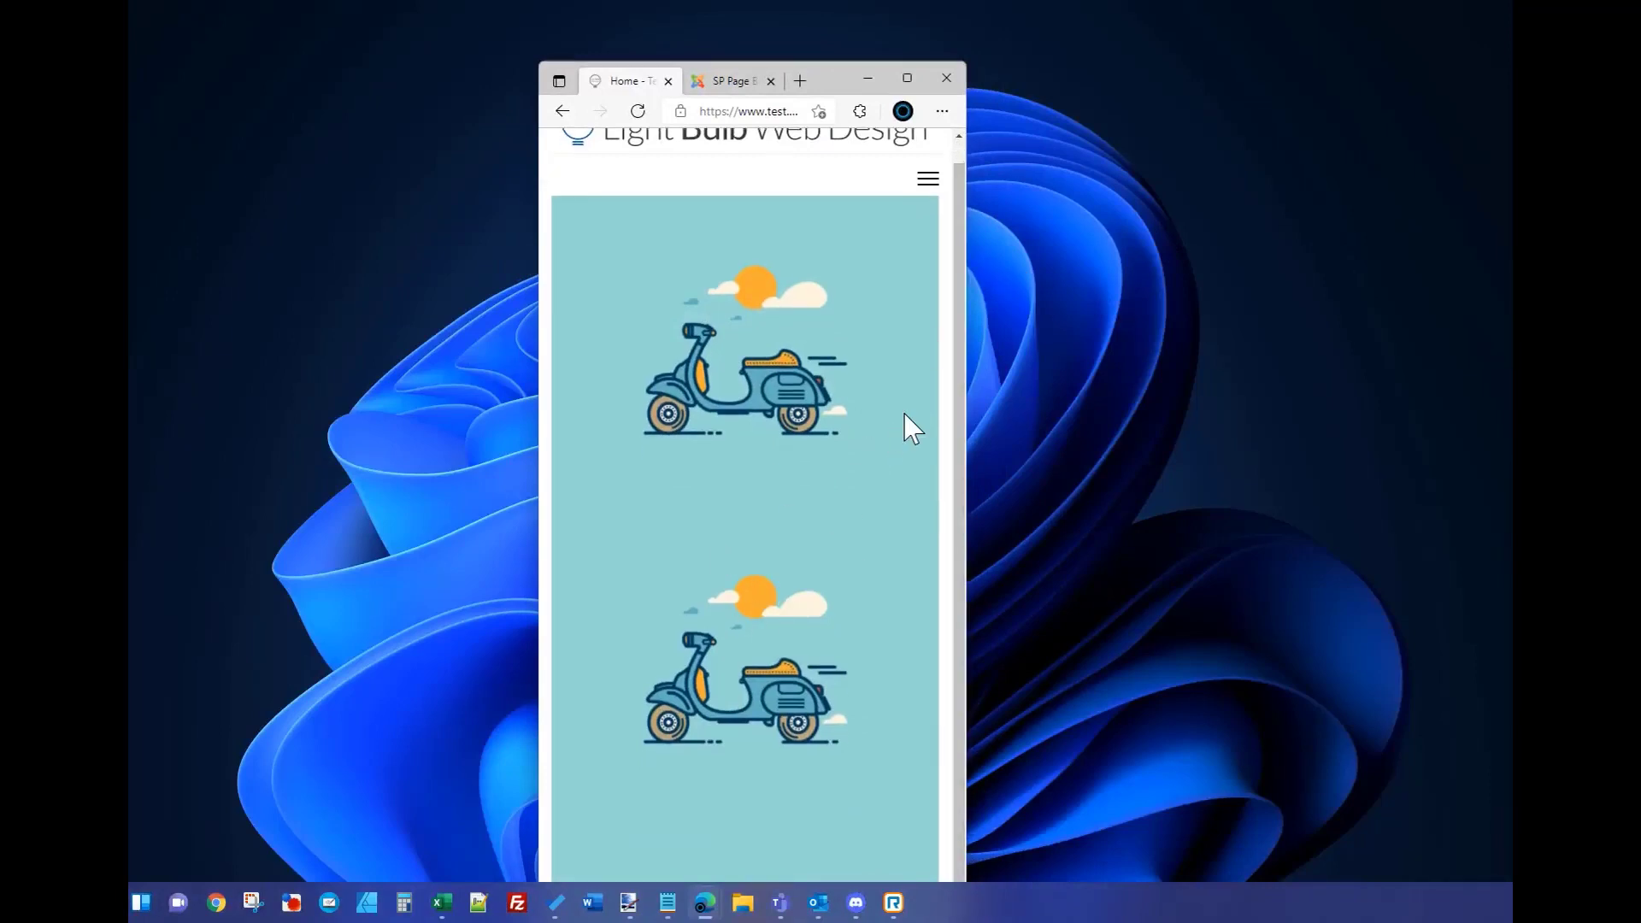
drag(962, 410, 941, 154)
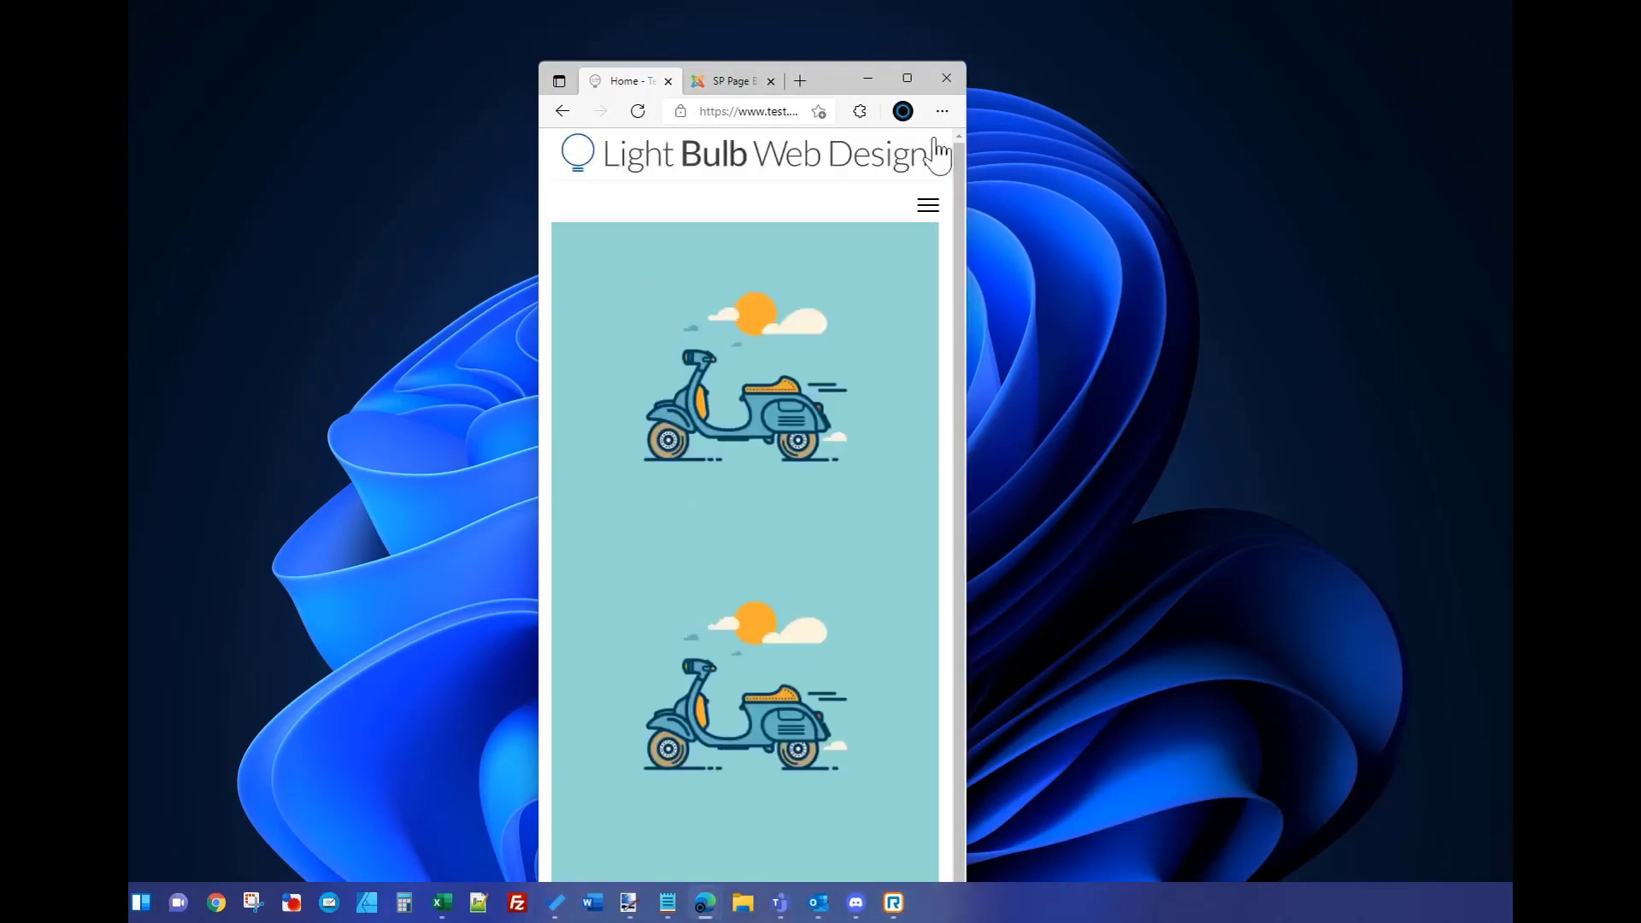
click(906, 84)
- In the page editor, set the first Image addon's mobile margins to 0 top, 0 right, 30px bottom and 0 left, and apply
click(342, 13)
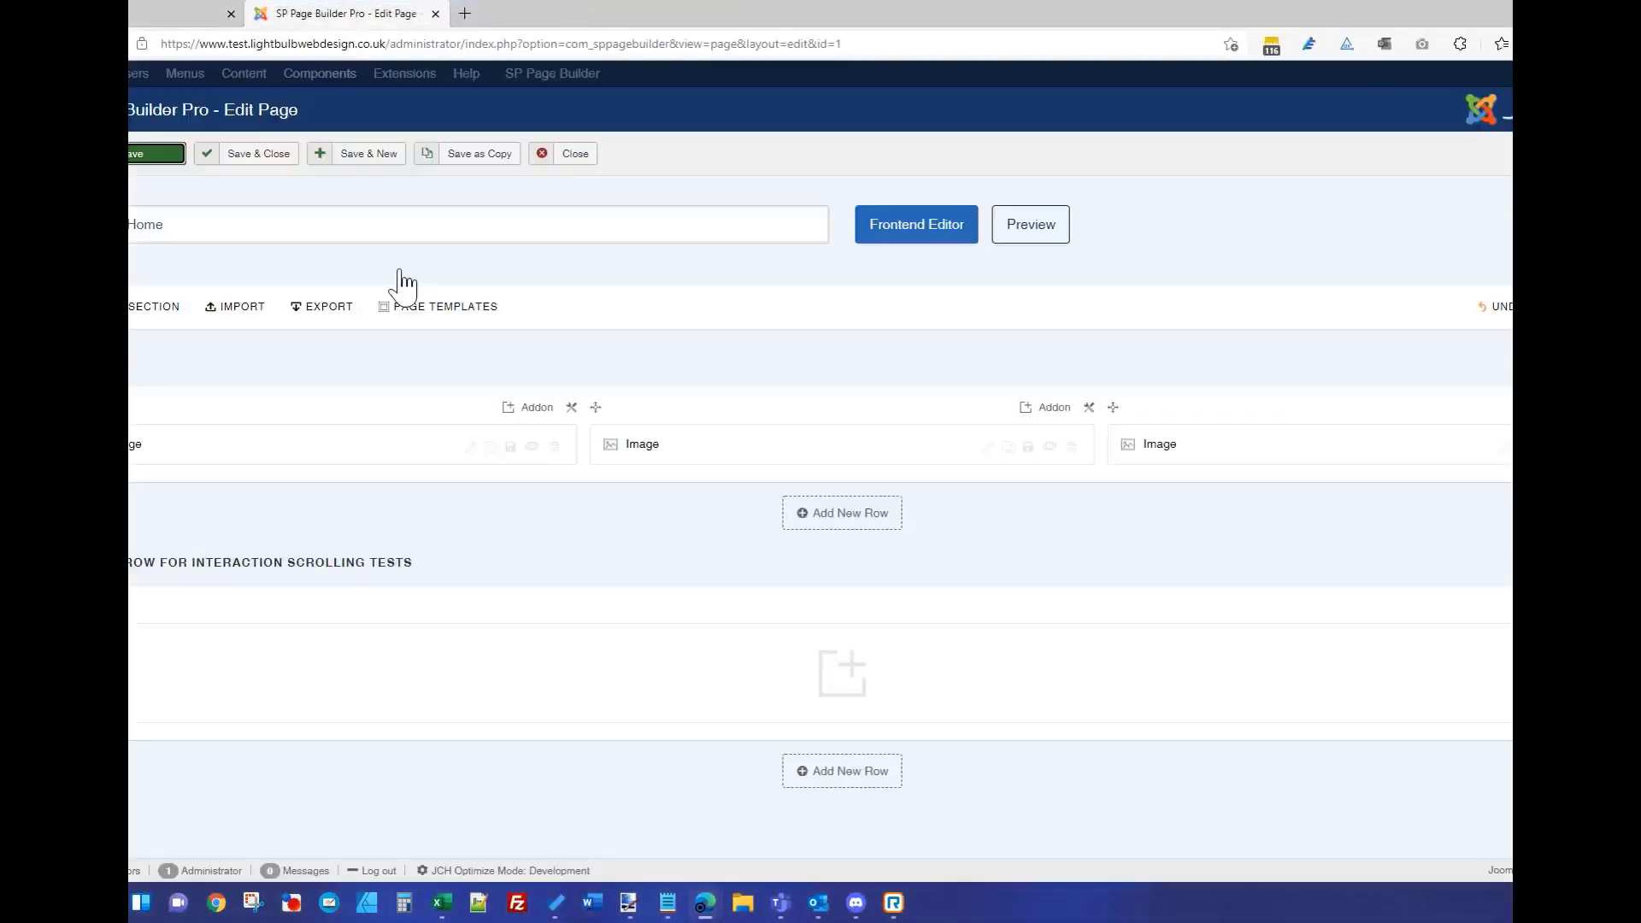
click(470, 447)
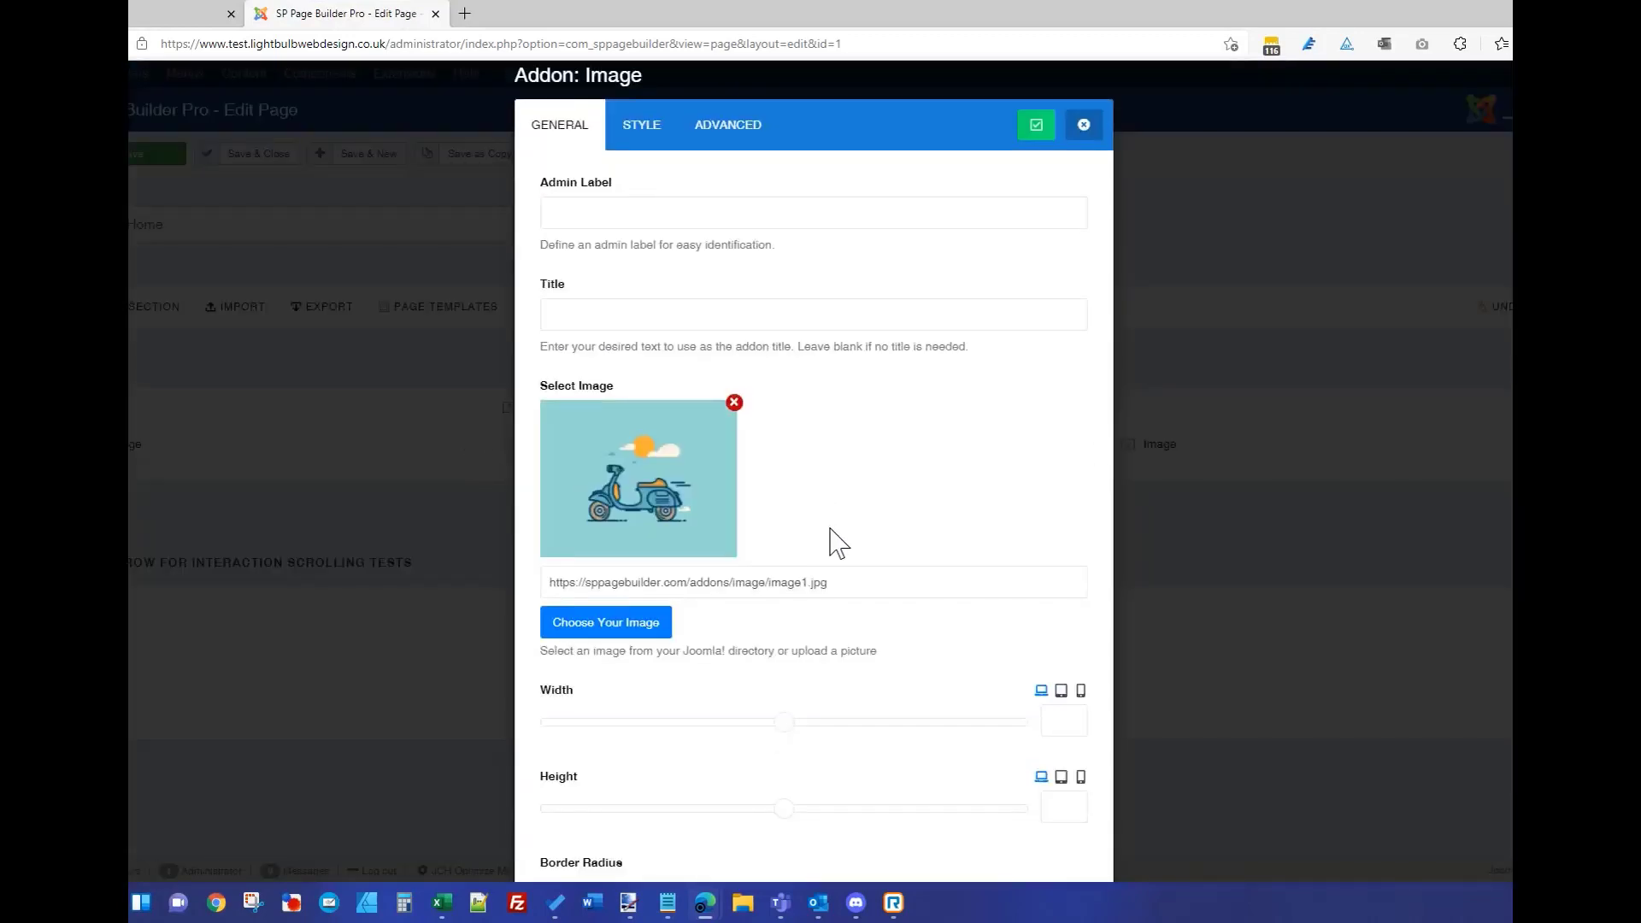
click(635, 150)
scroll(802, 479, down, 6)
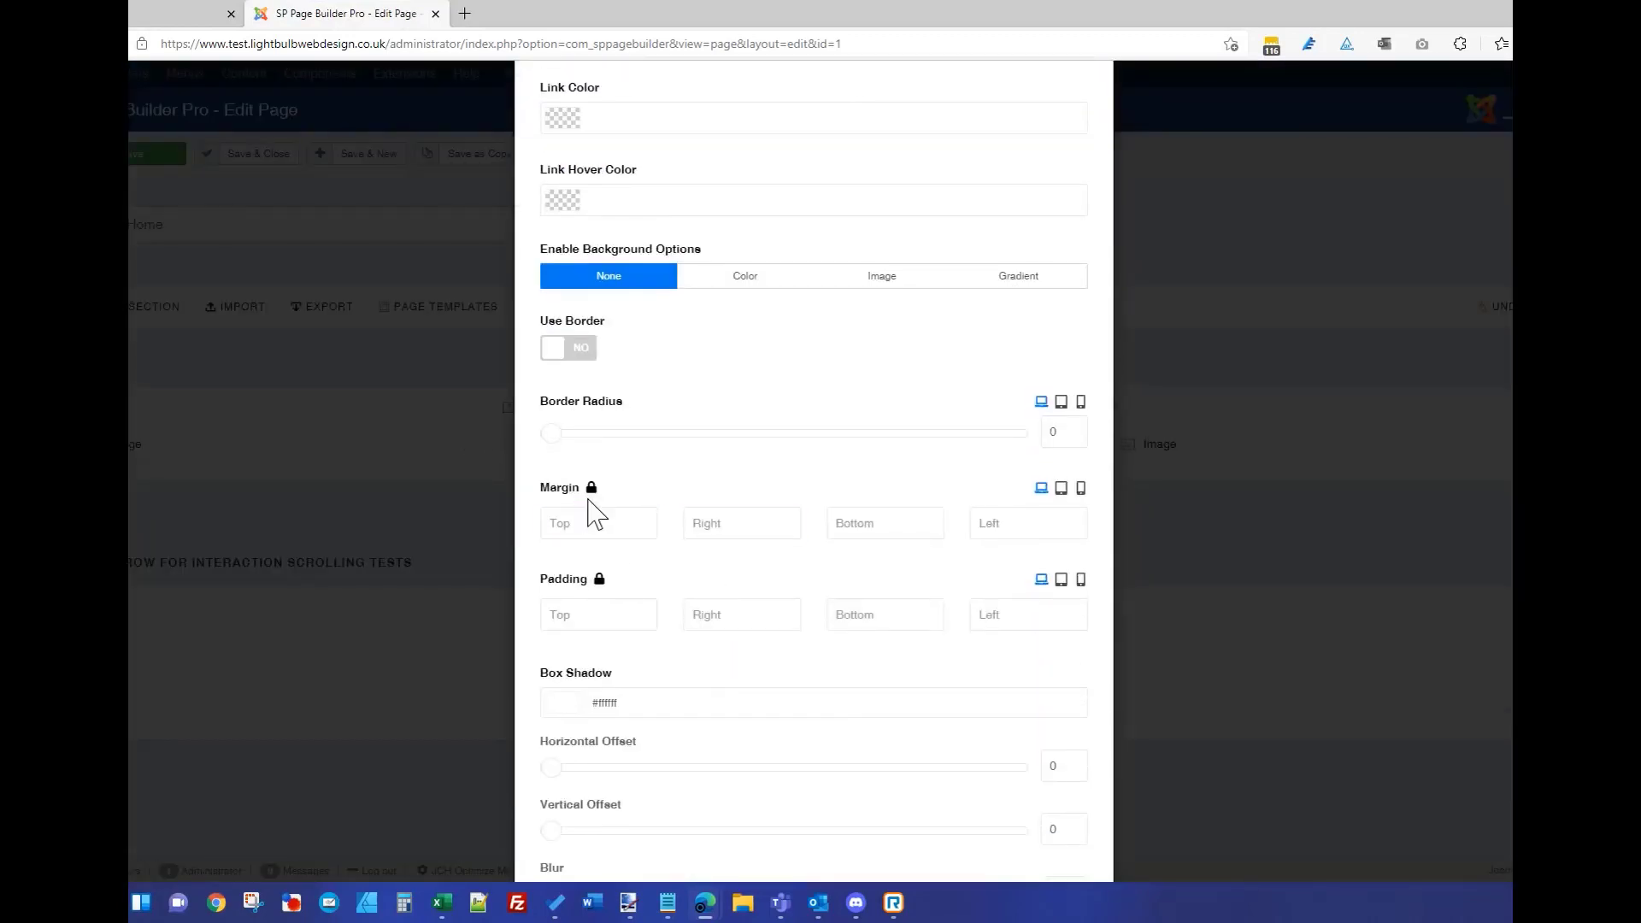
click(1062, 491)
click(590, 489)
text(0)
key(Tab)
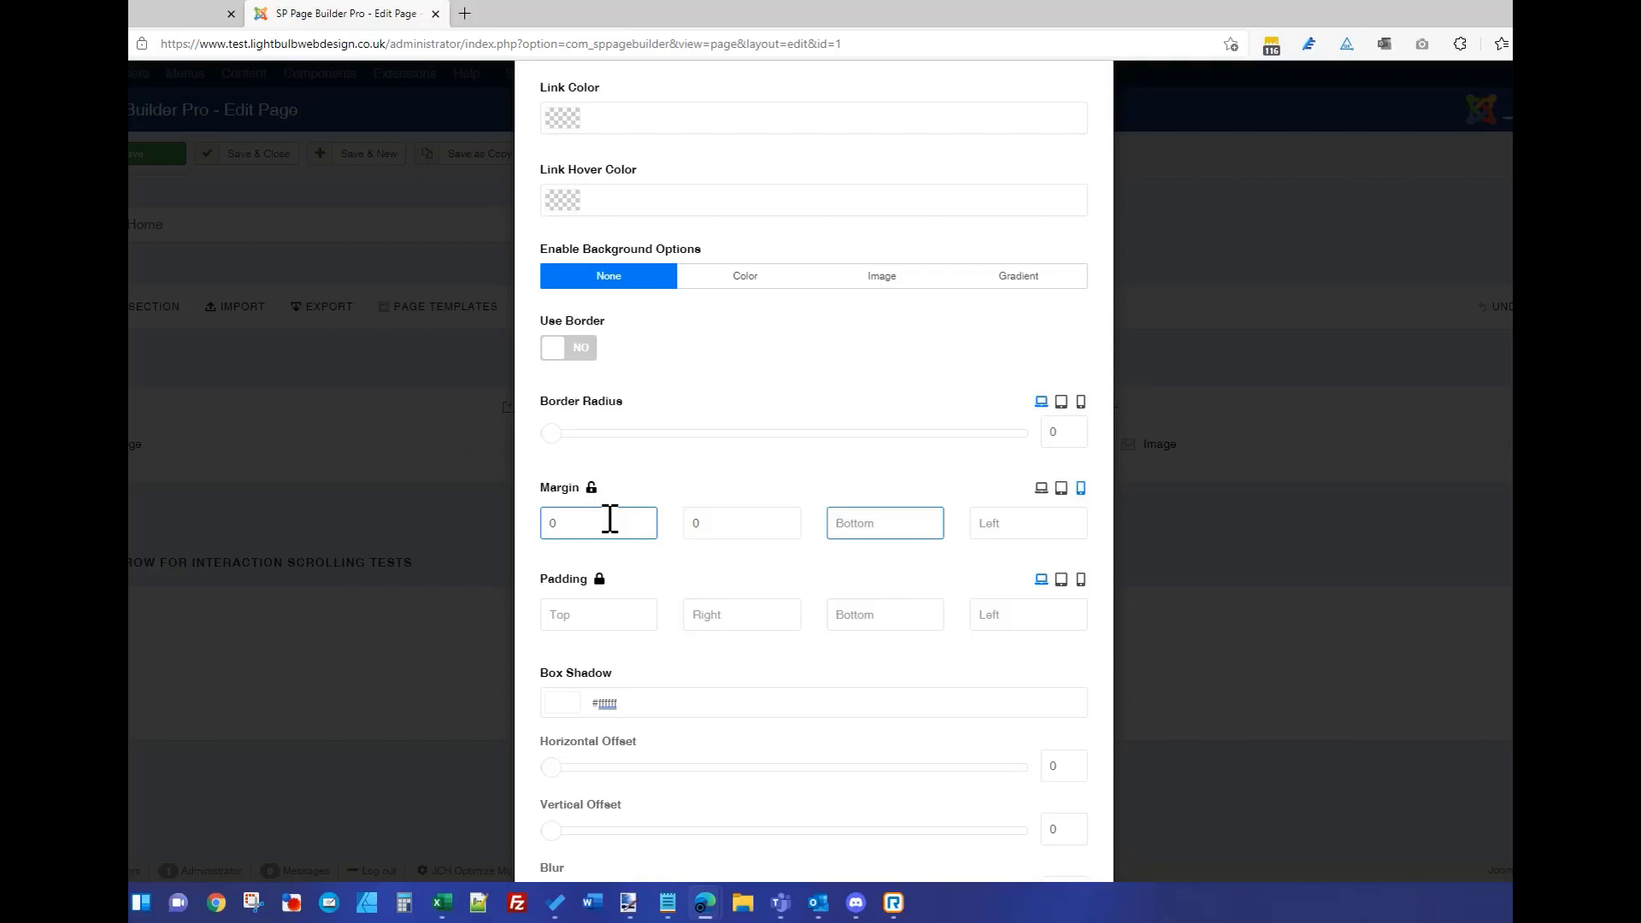
text(30px)
key(Tab)
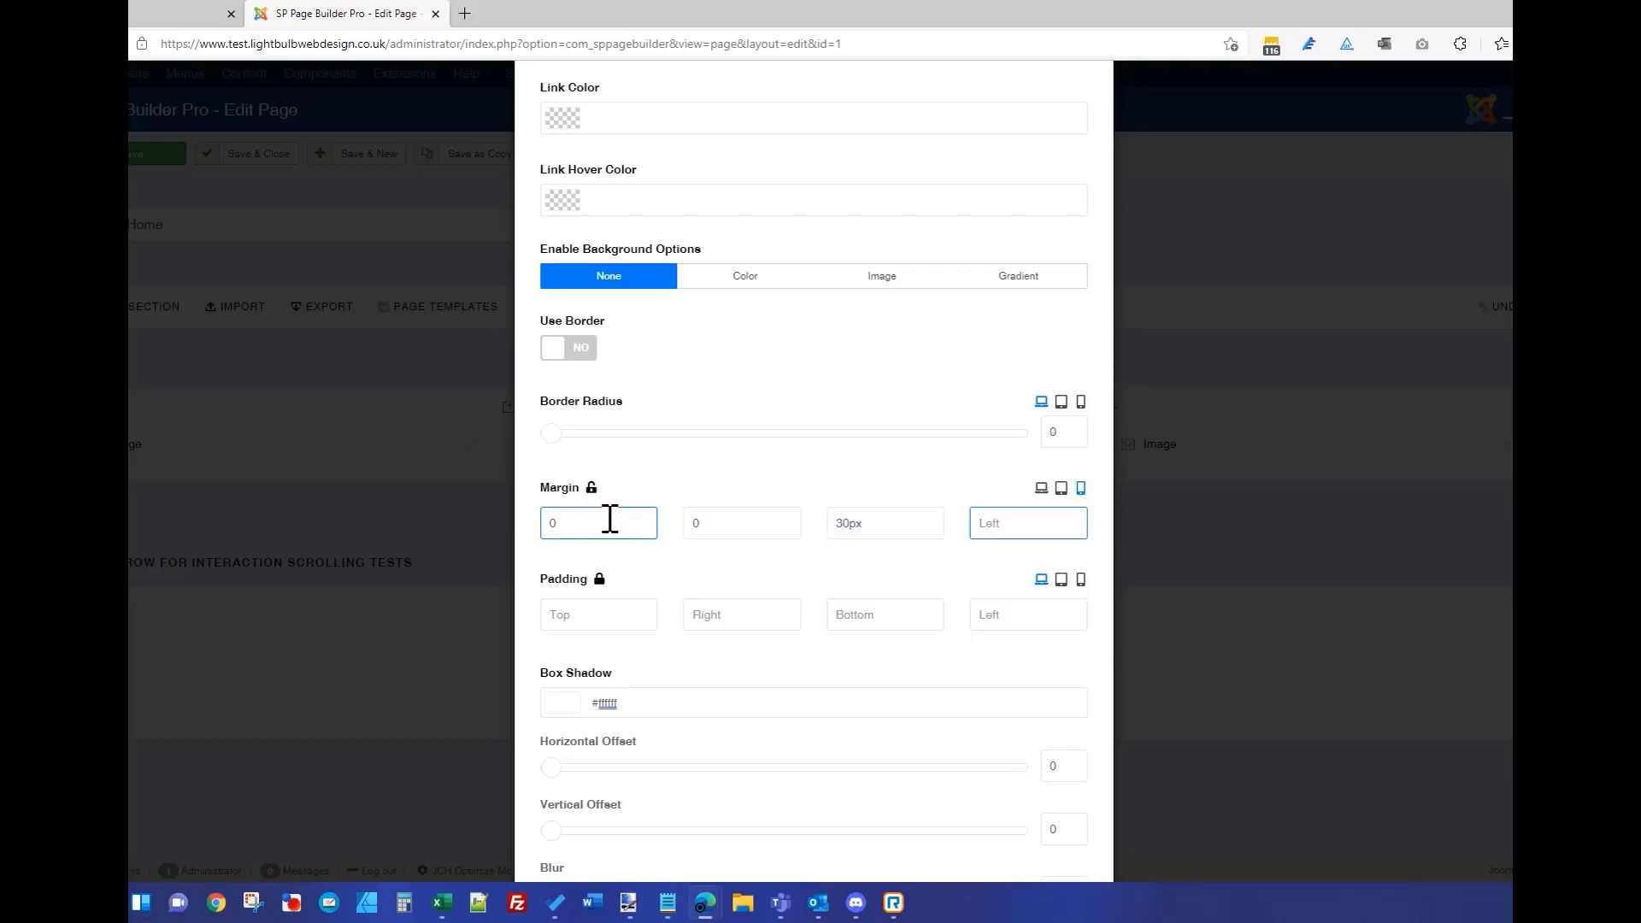
text(0)
scroll(677, 505, up, 5)
click(1033, 148)
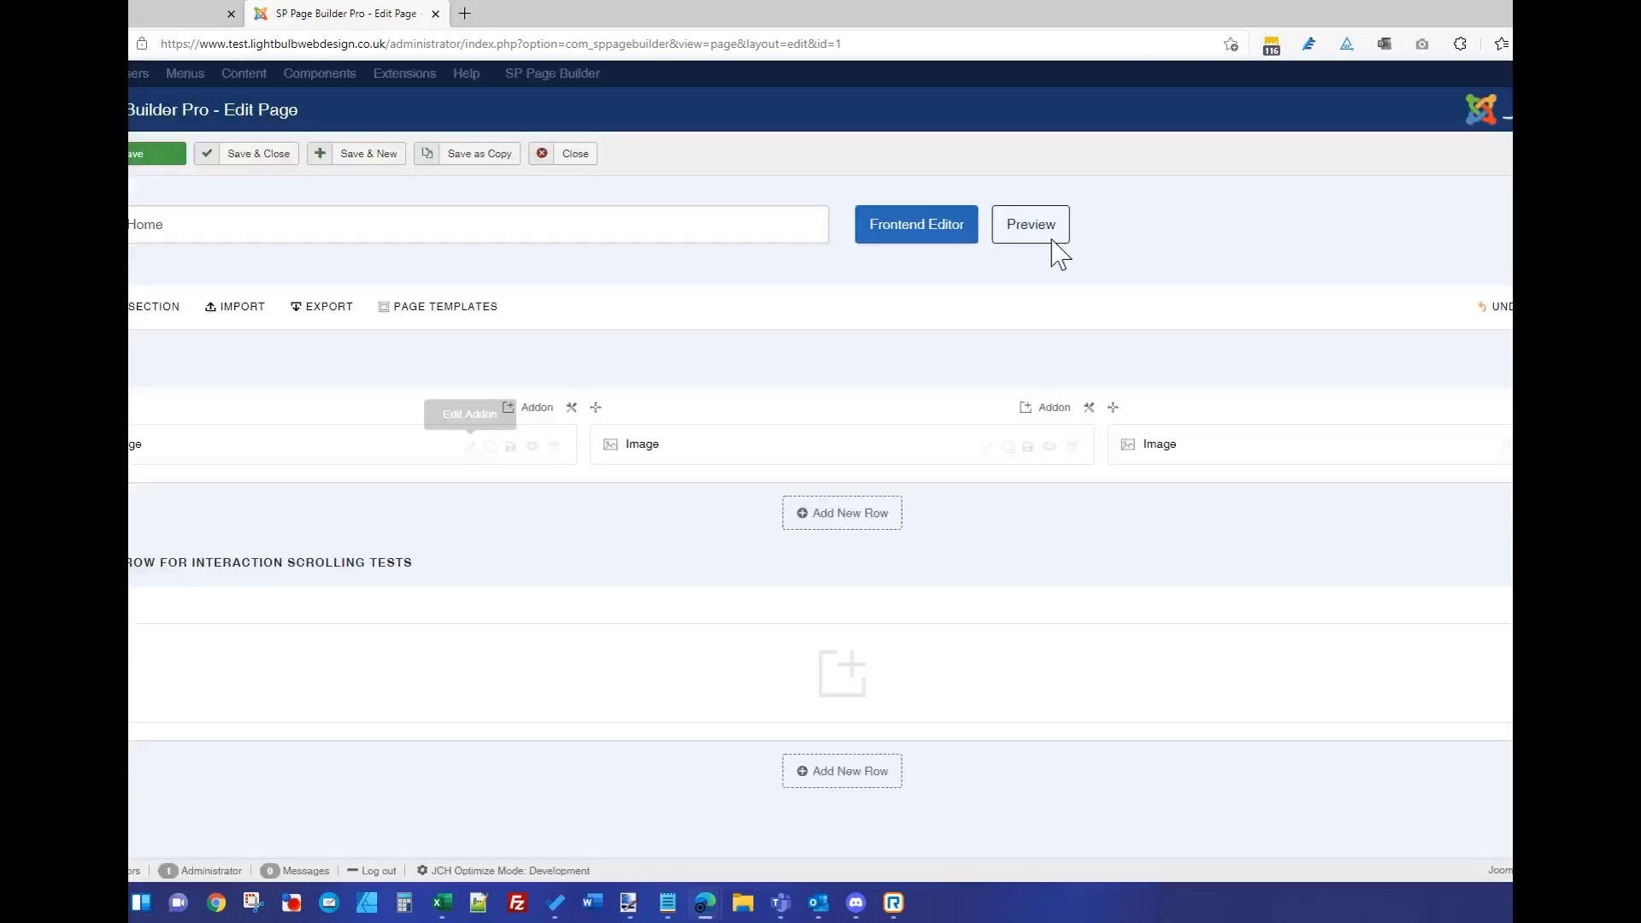
- Give the second Image addon unlinked mobile margins of 0 top, 0 right, 30px bottom and 0 left, and apply the change
click(987, 446)
click(643, 149)
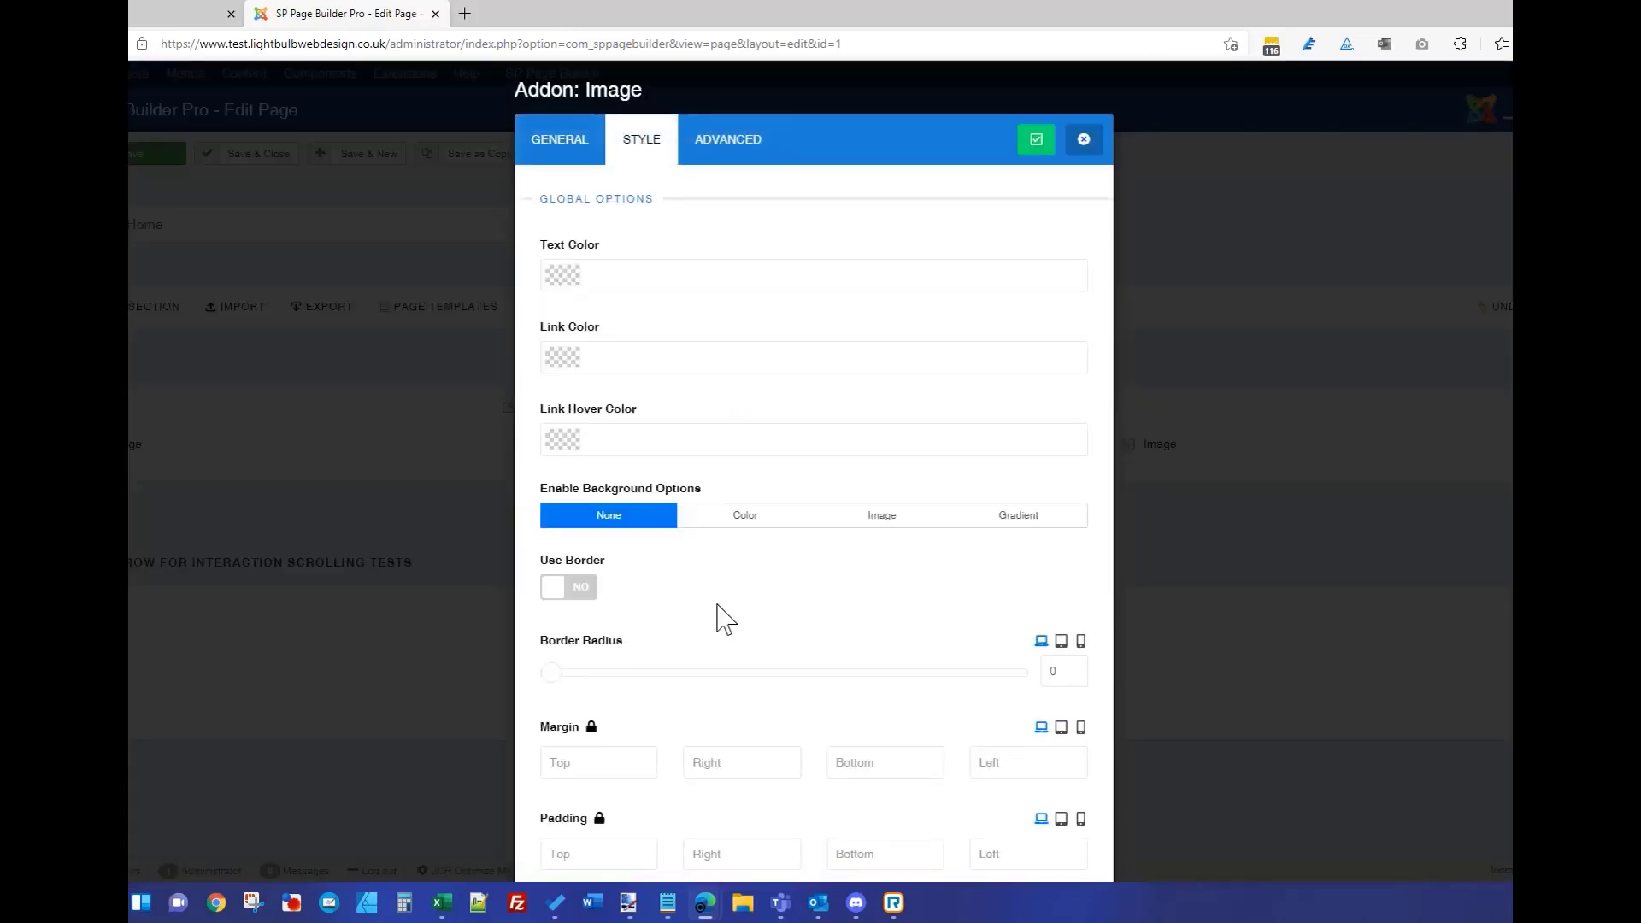
scroll(1103, 513, down, 3)
click(1081, 489)
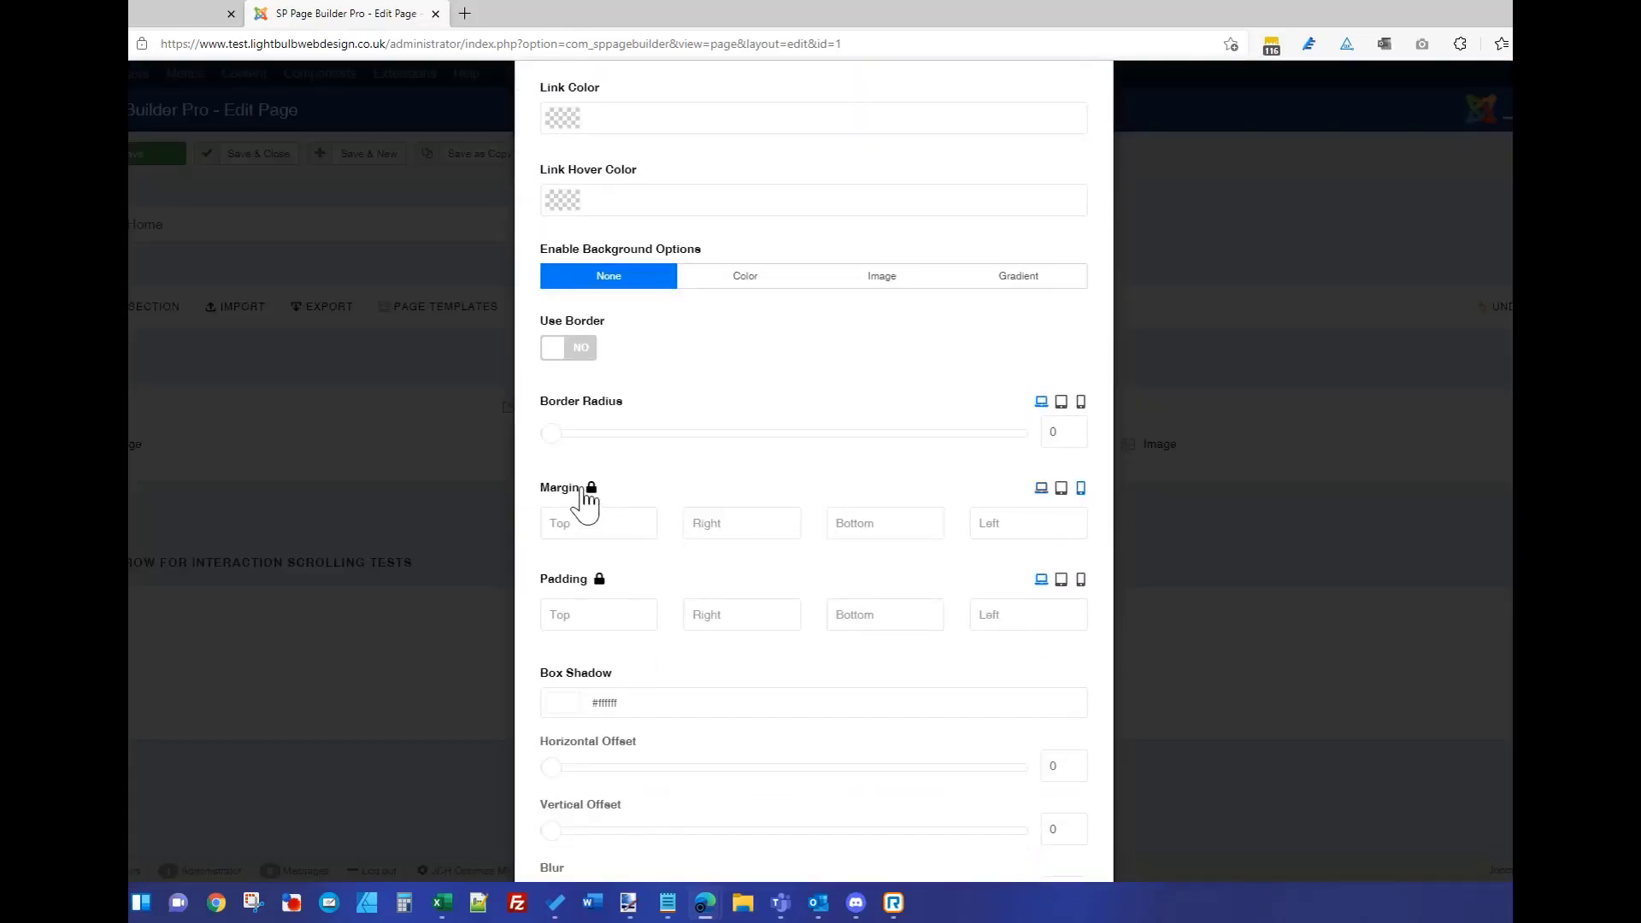
click(594, 523)
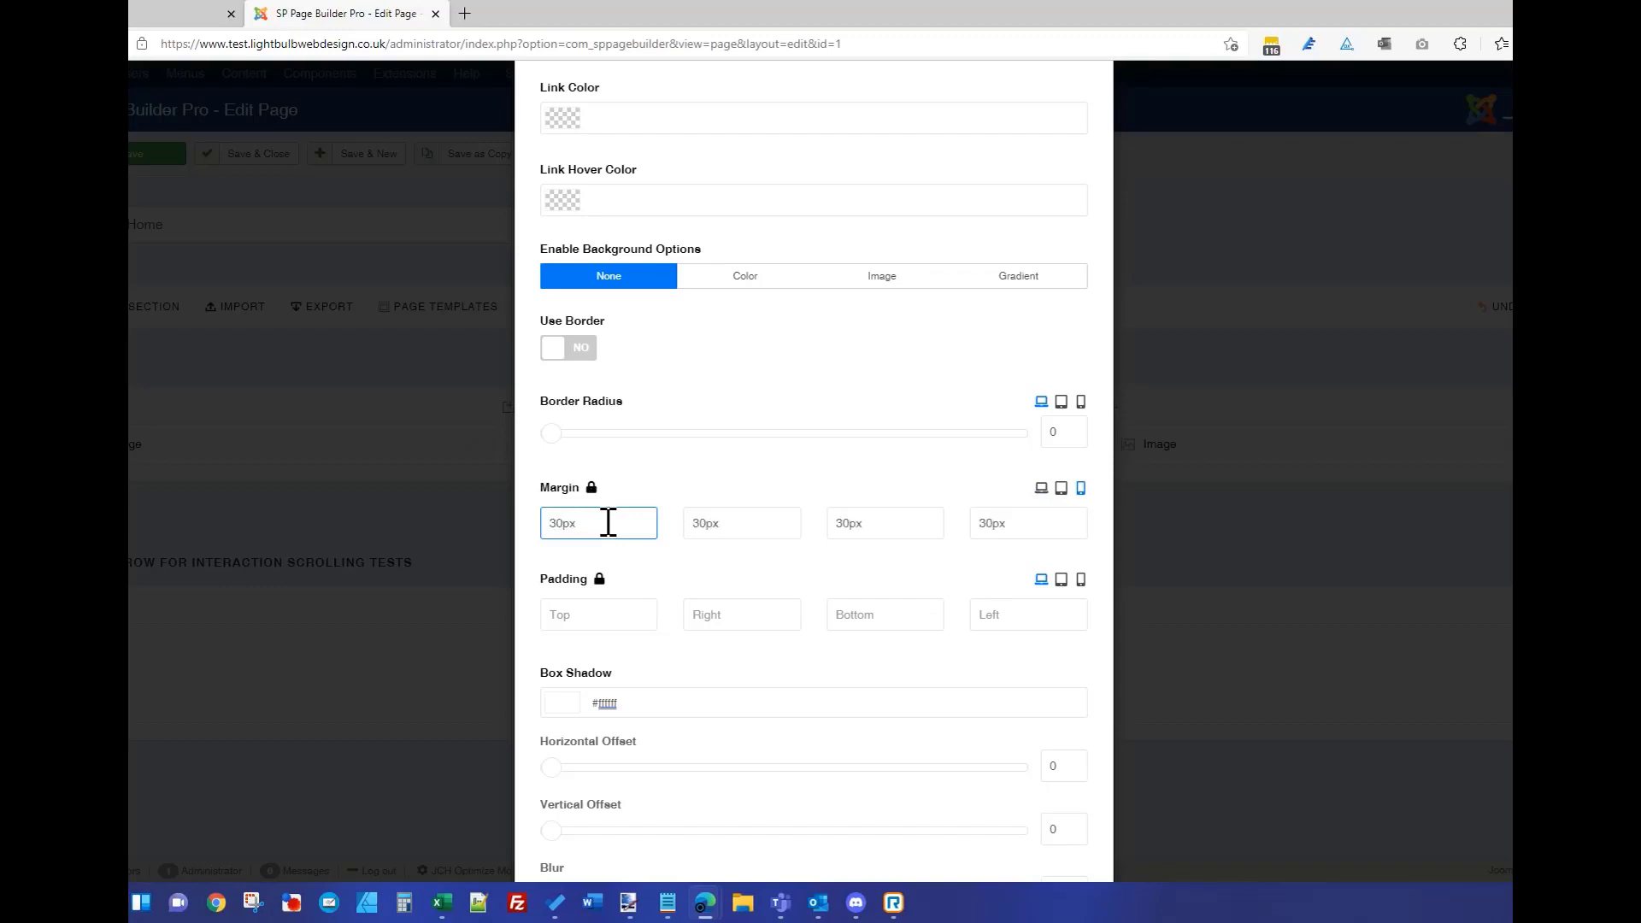
click(591, 489)
text(0)
key(Tab)
text(0)
key(Tab)
key(Tab)
text(0)
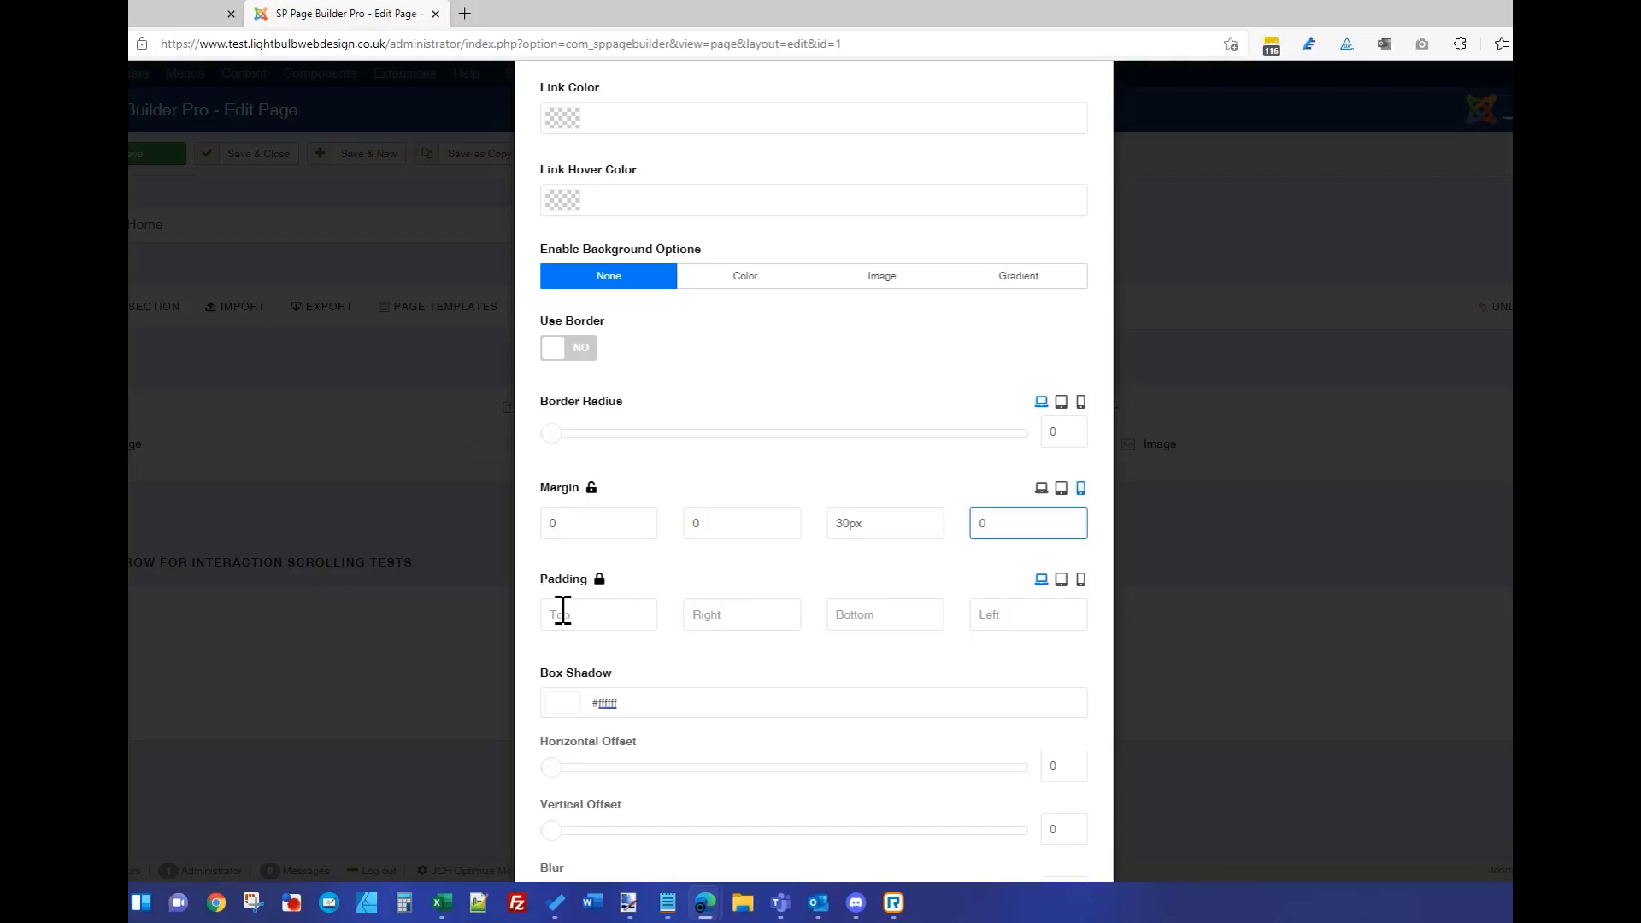
scroll(997, 263, up, 5)
click(1033, 137)
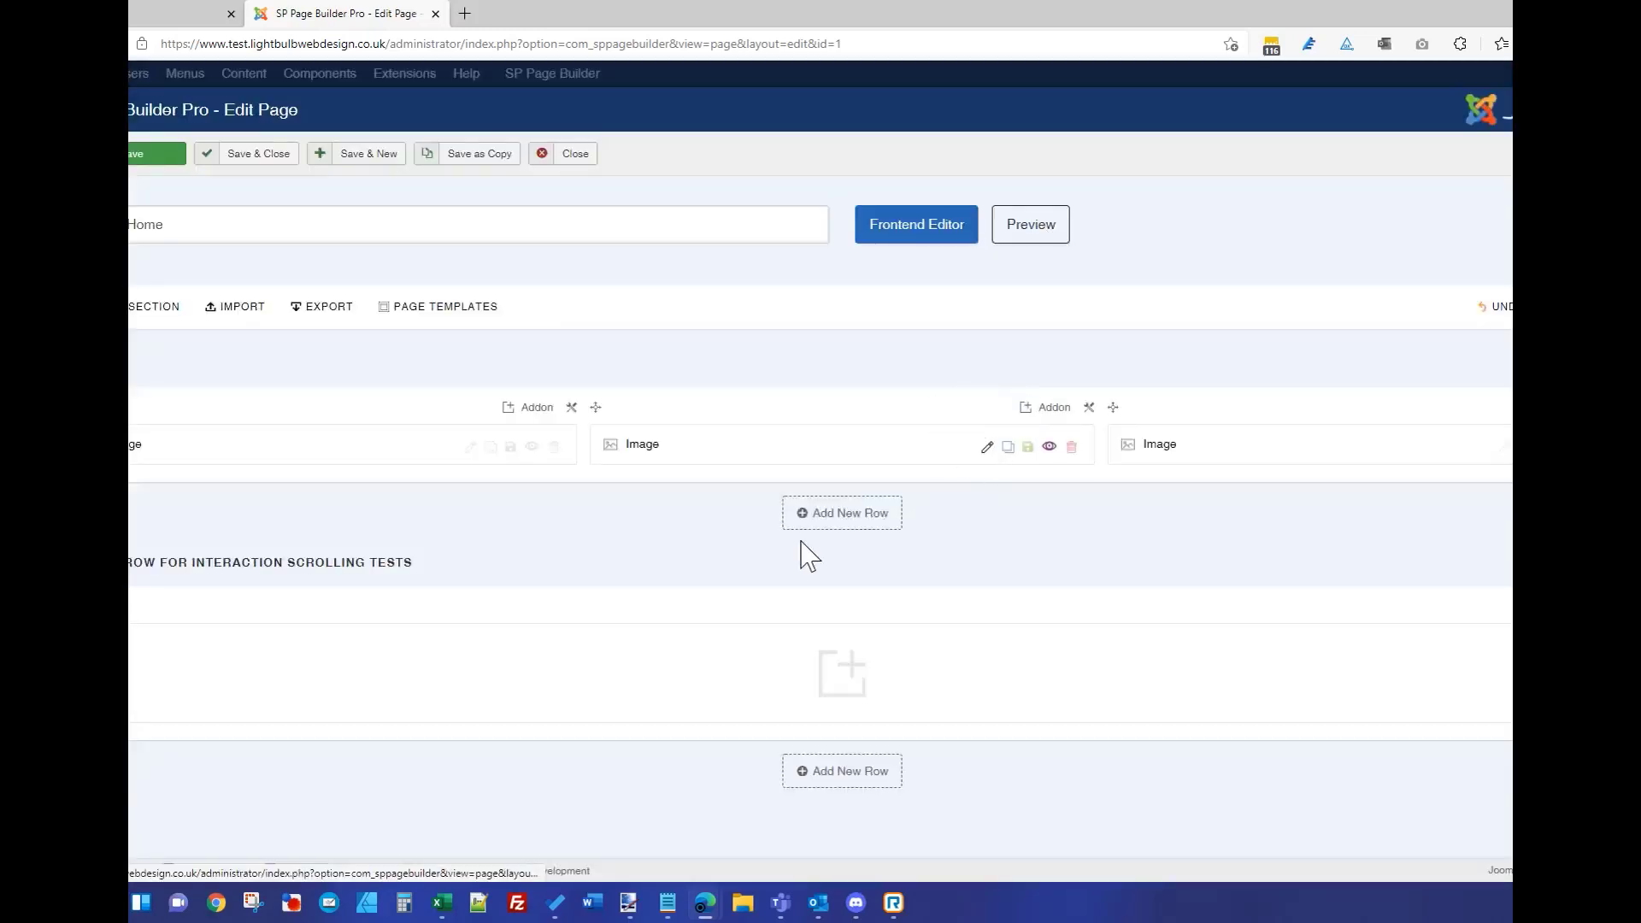
- Enable a solid background color for the interaction scrolling tests row, choose grey, and apply the row settings
click(1512, 560)
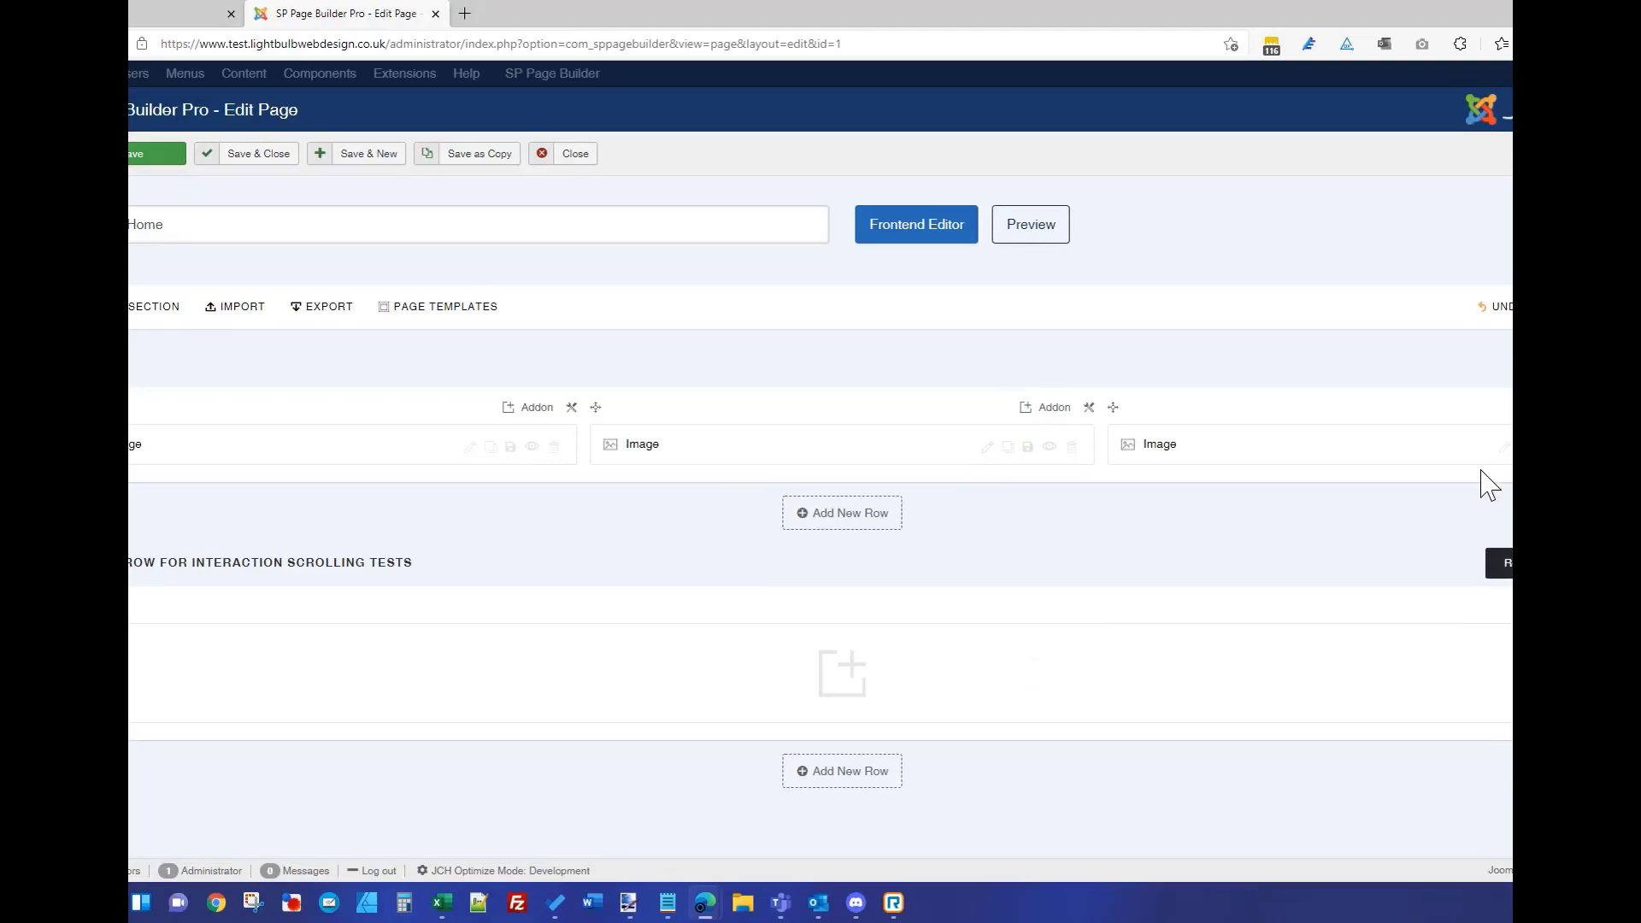
click(644, 147)
scroll(741, 569, down, 4)
scroll(740, 569, down, 5)
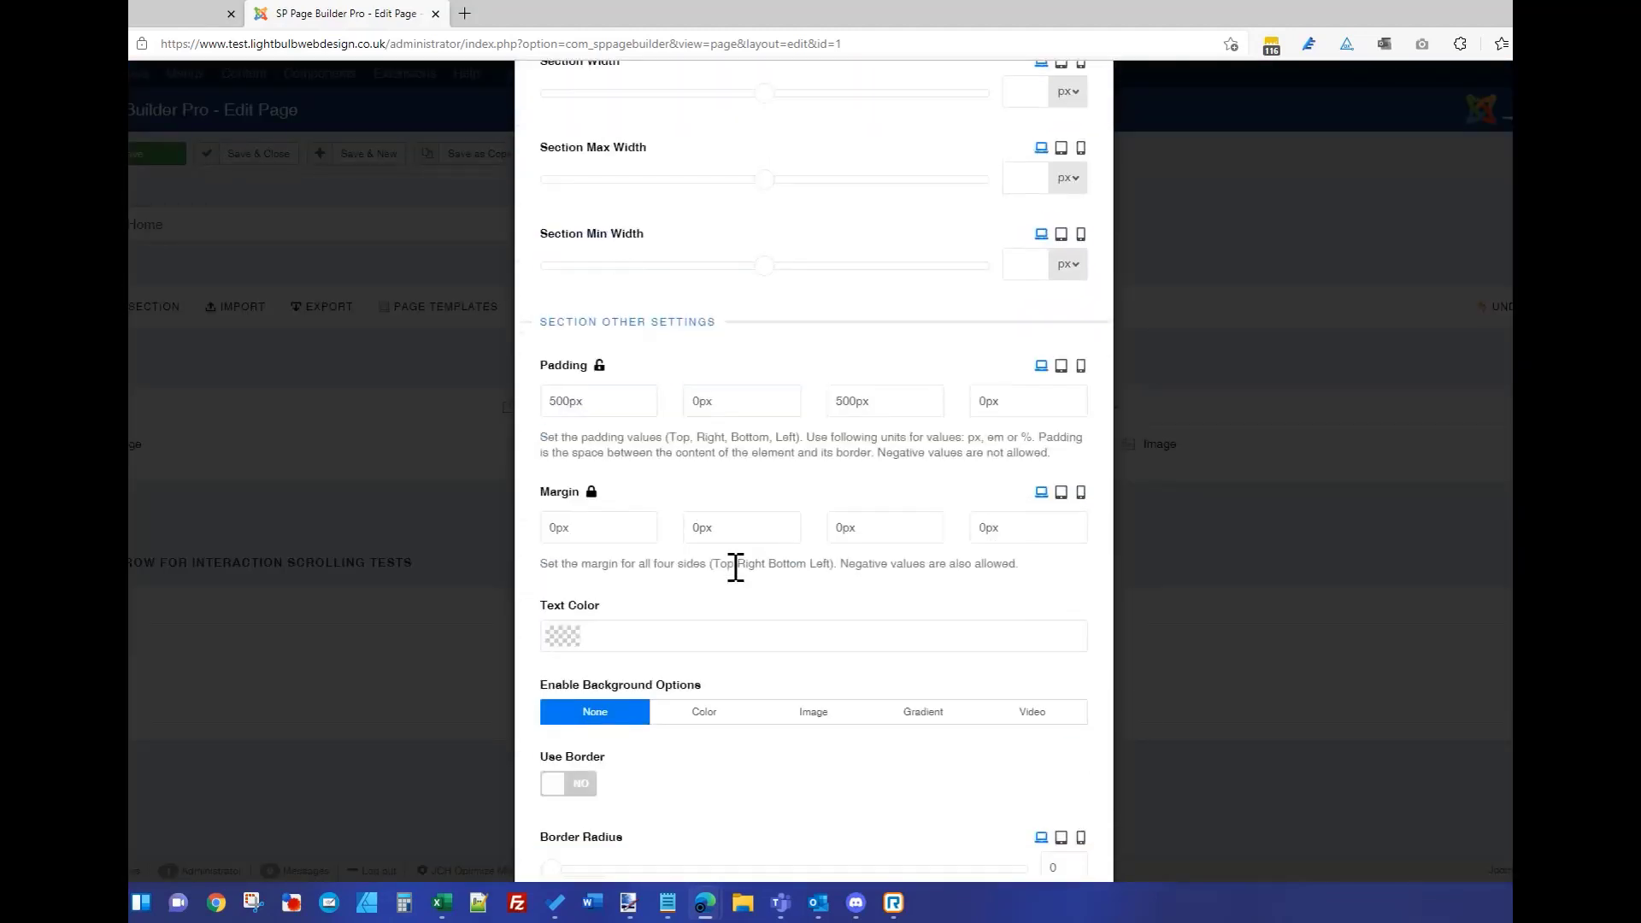
click(699, 714)
scroll(697, 729, down, 3)
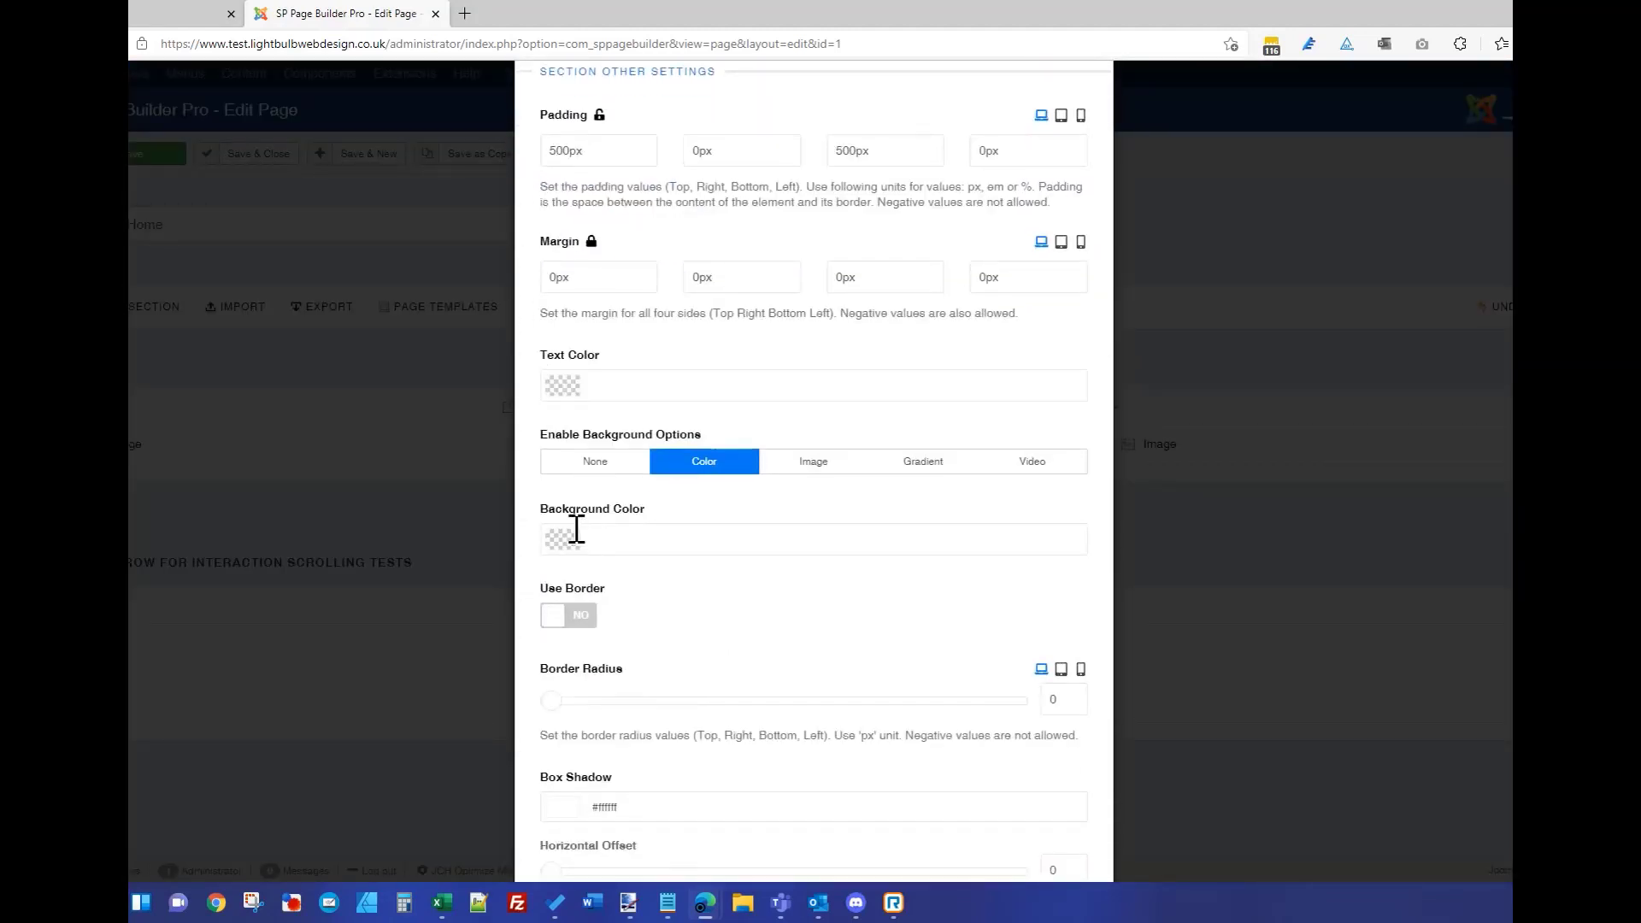
click(568, 537)
drag(629, 602, 531, 595)
scroll(1026, 205, up, 12)
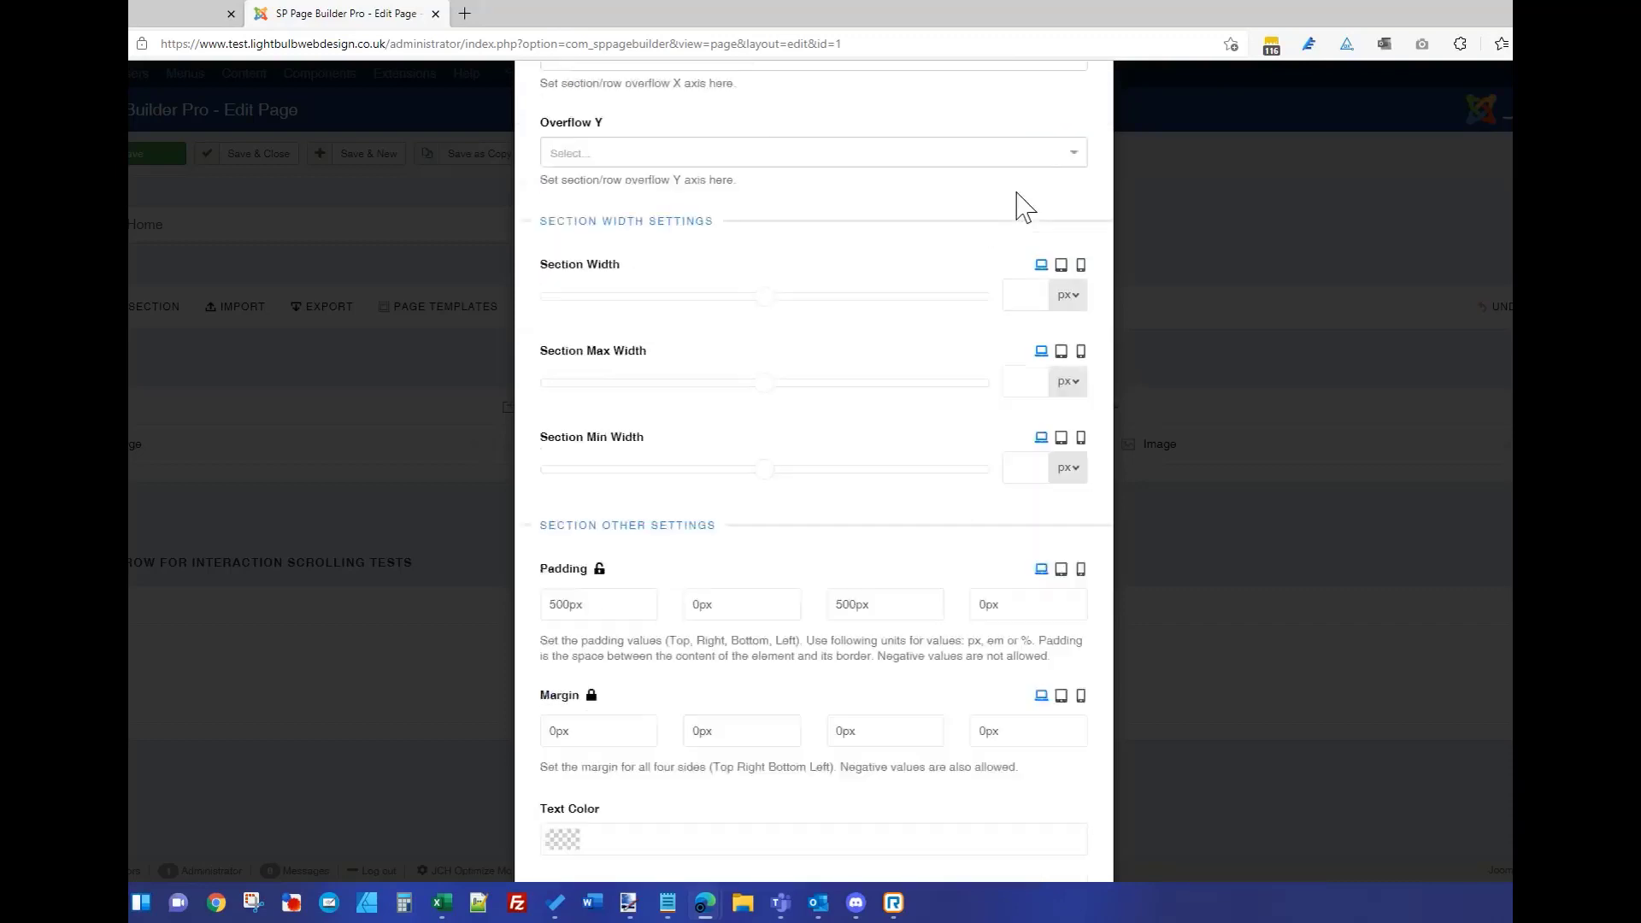
click(1036, 146)
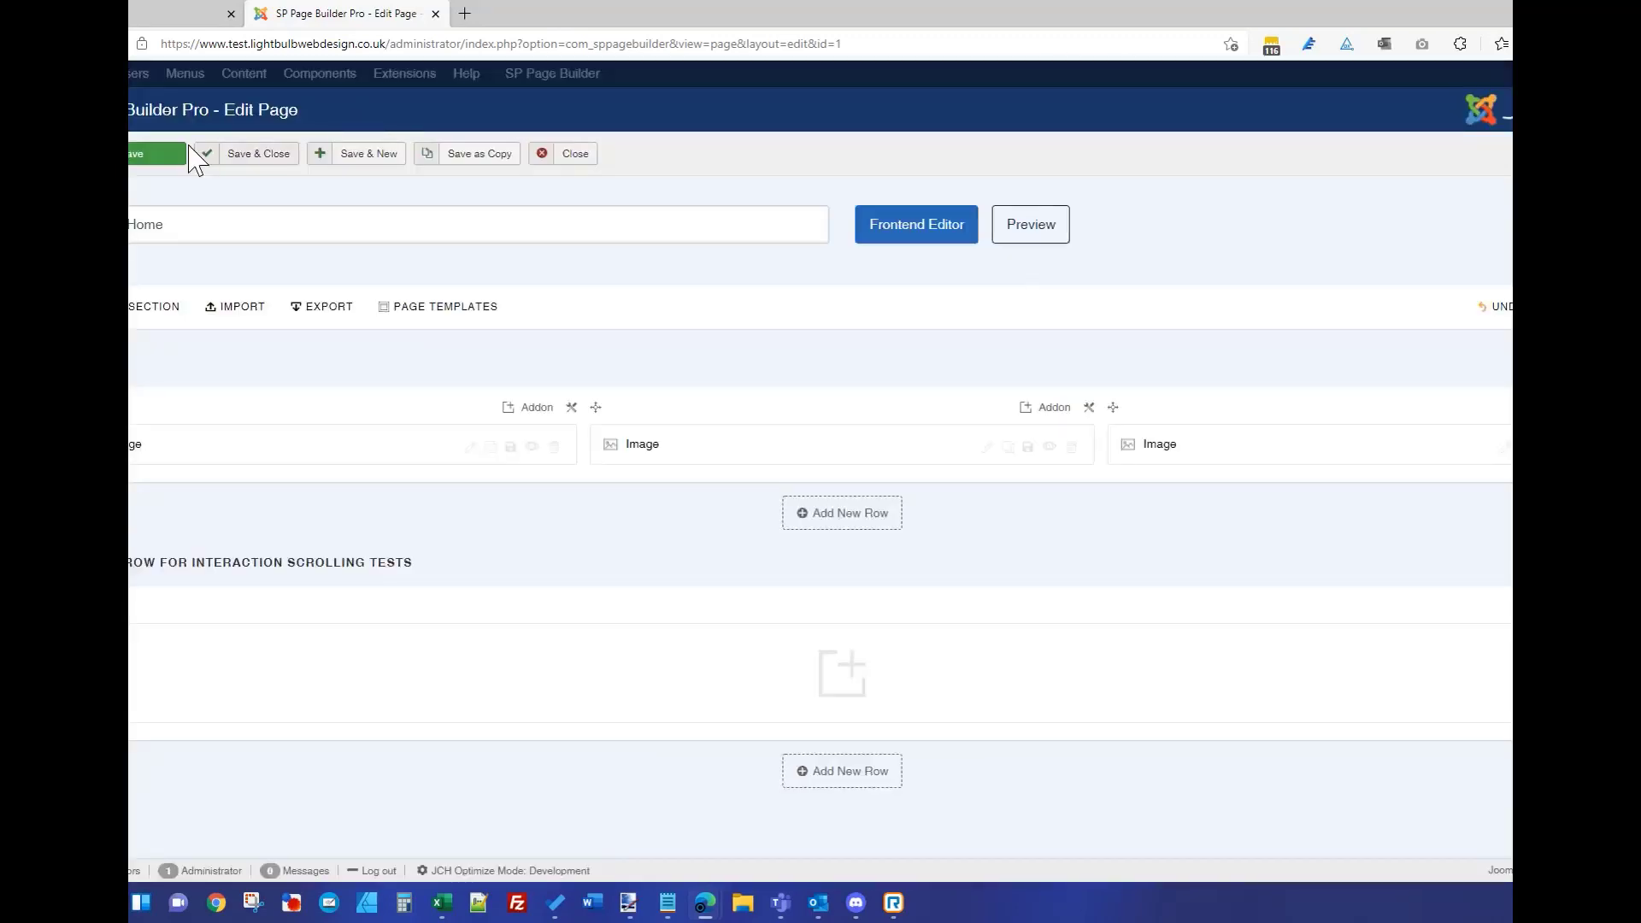
- Save the Home page with the mobile margins and grey row background, and reload the live site
click(156, 154)
click(166, 22)
click(216, 49)
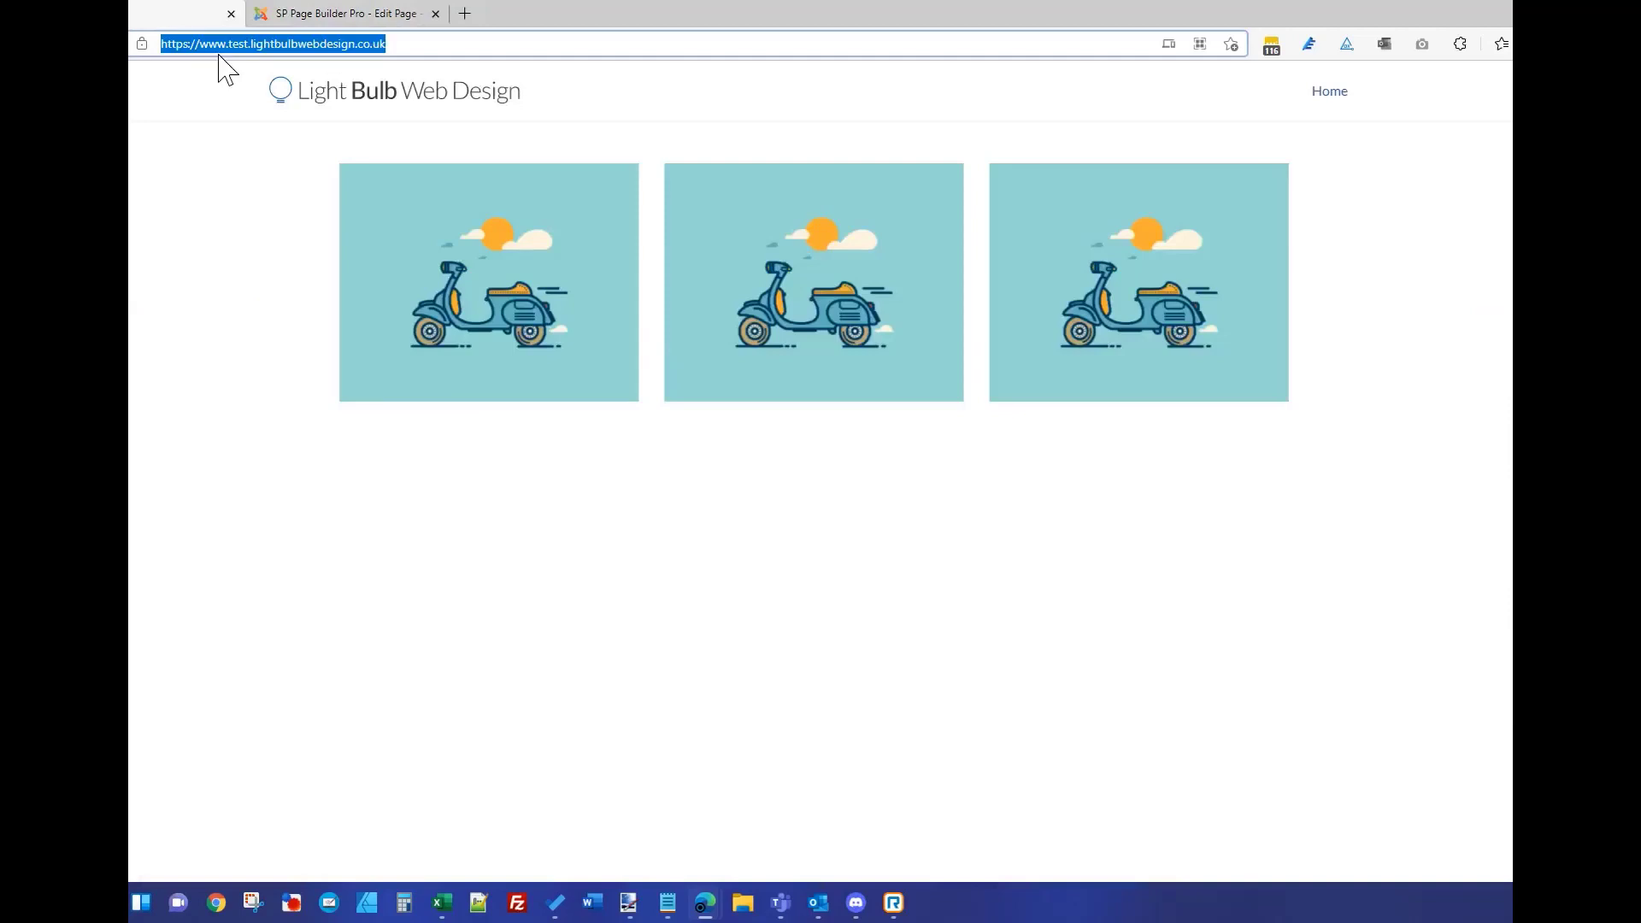
key(Return)
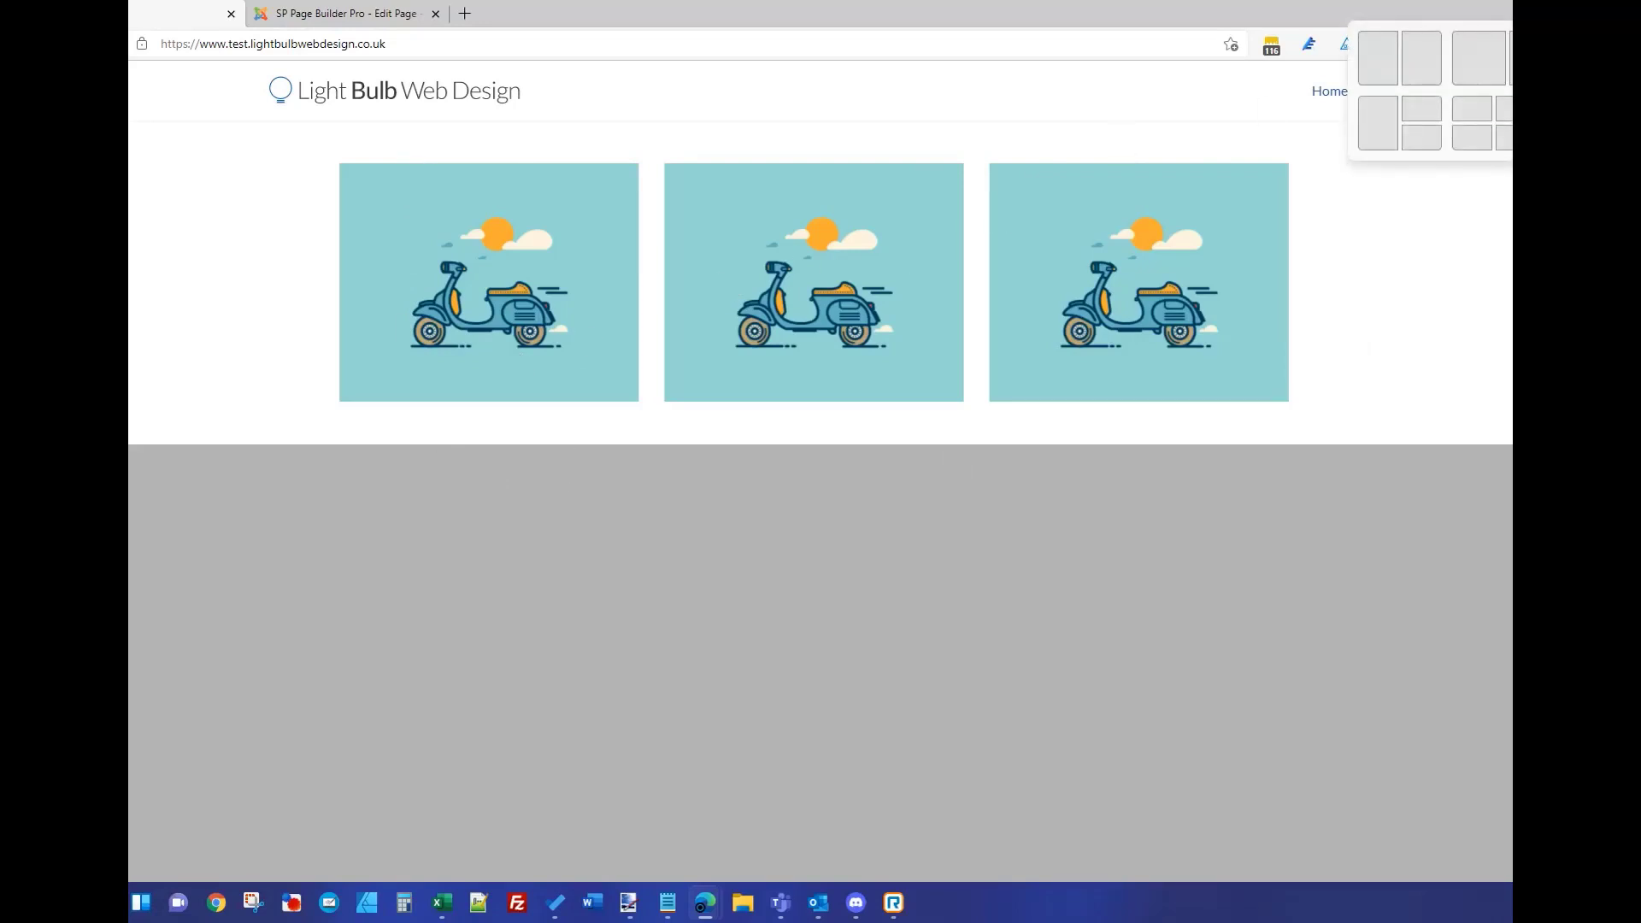
- Examine the gaps between the stacked images and above the grey row at mobile width, then restore the full-size window
click(1582, 13)
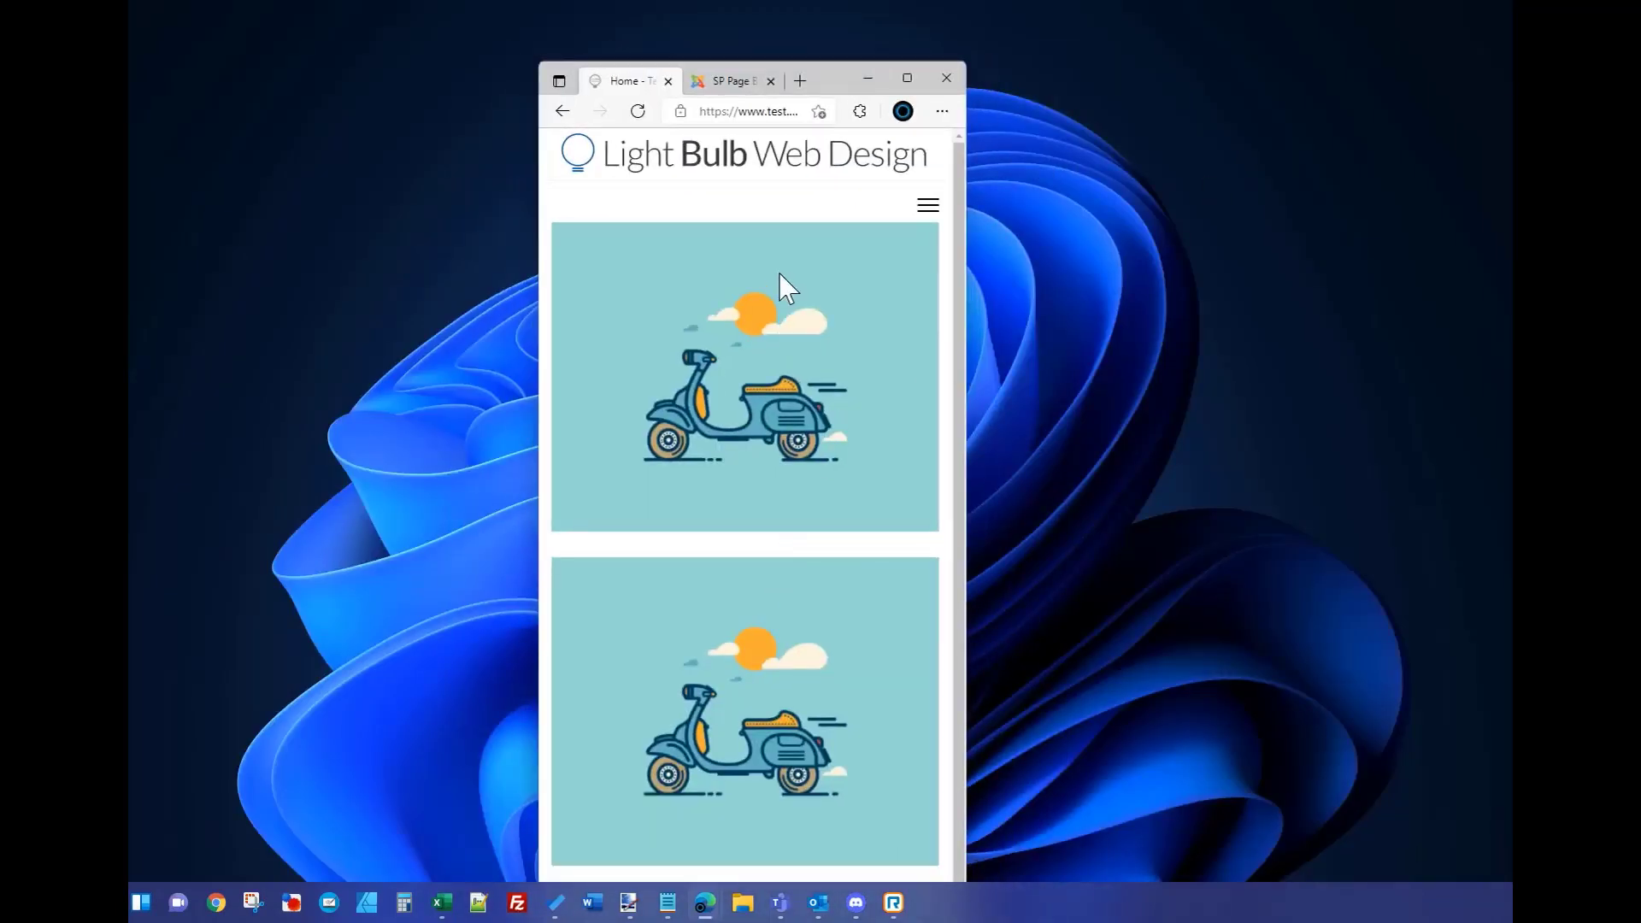
scroll(810, 558, down, 2)
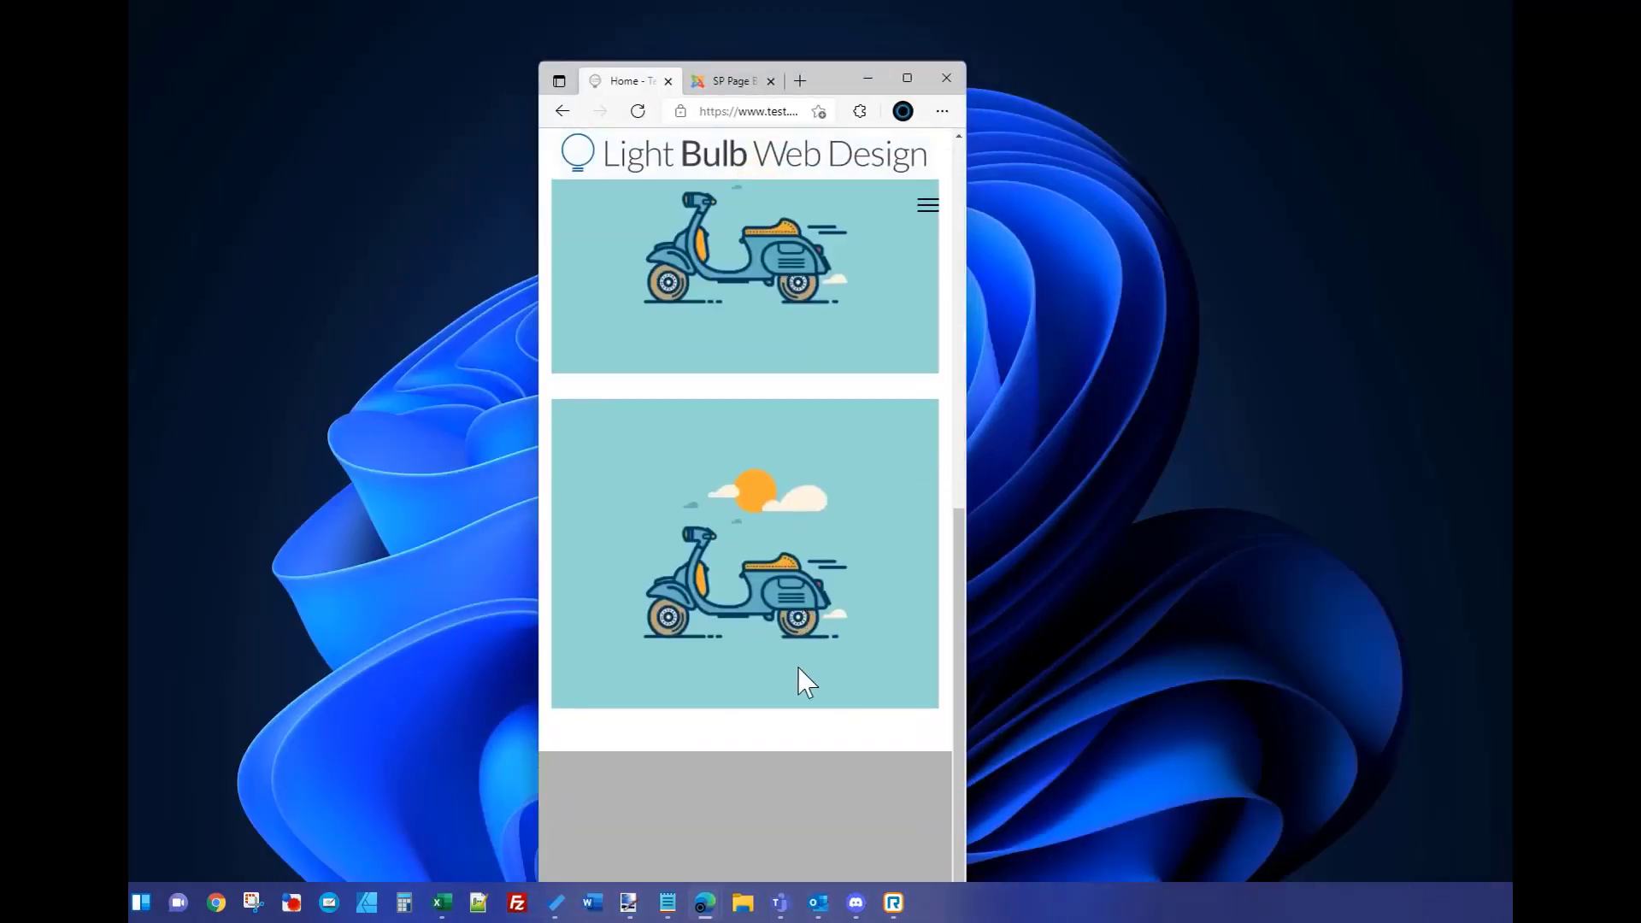
drag(958, 533, 956, 164)
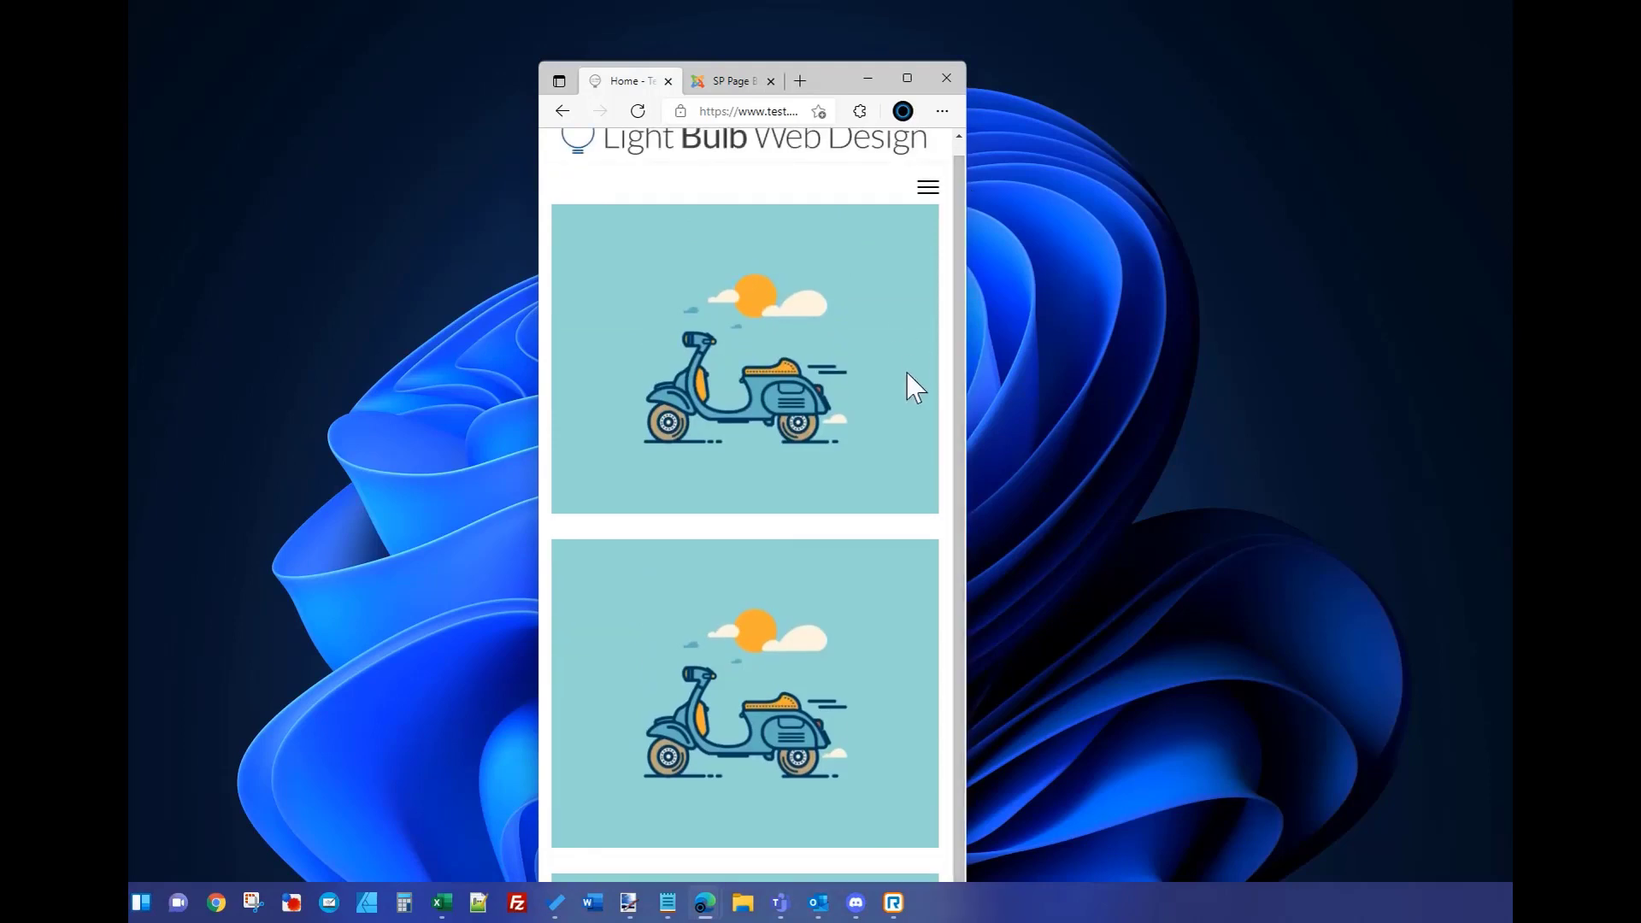
scroll(800, 620, down, 4)
scroll(787, 355, up, 3)
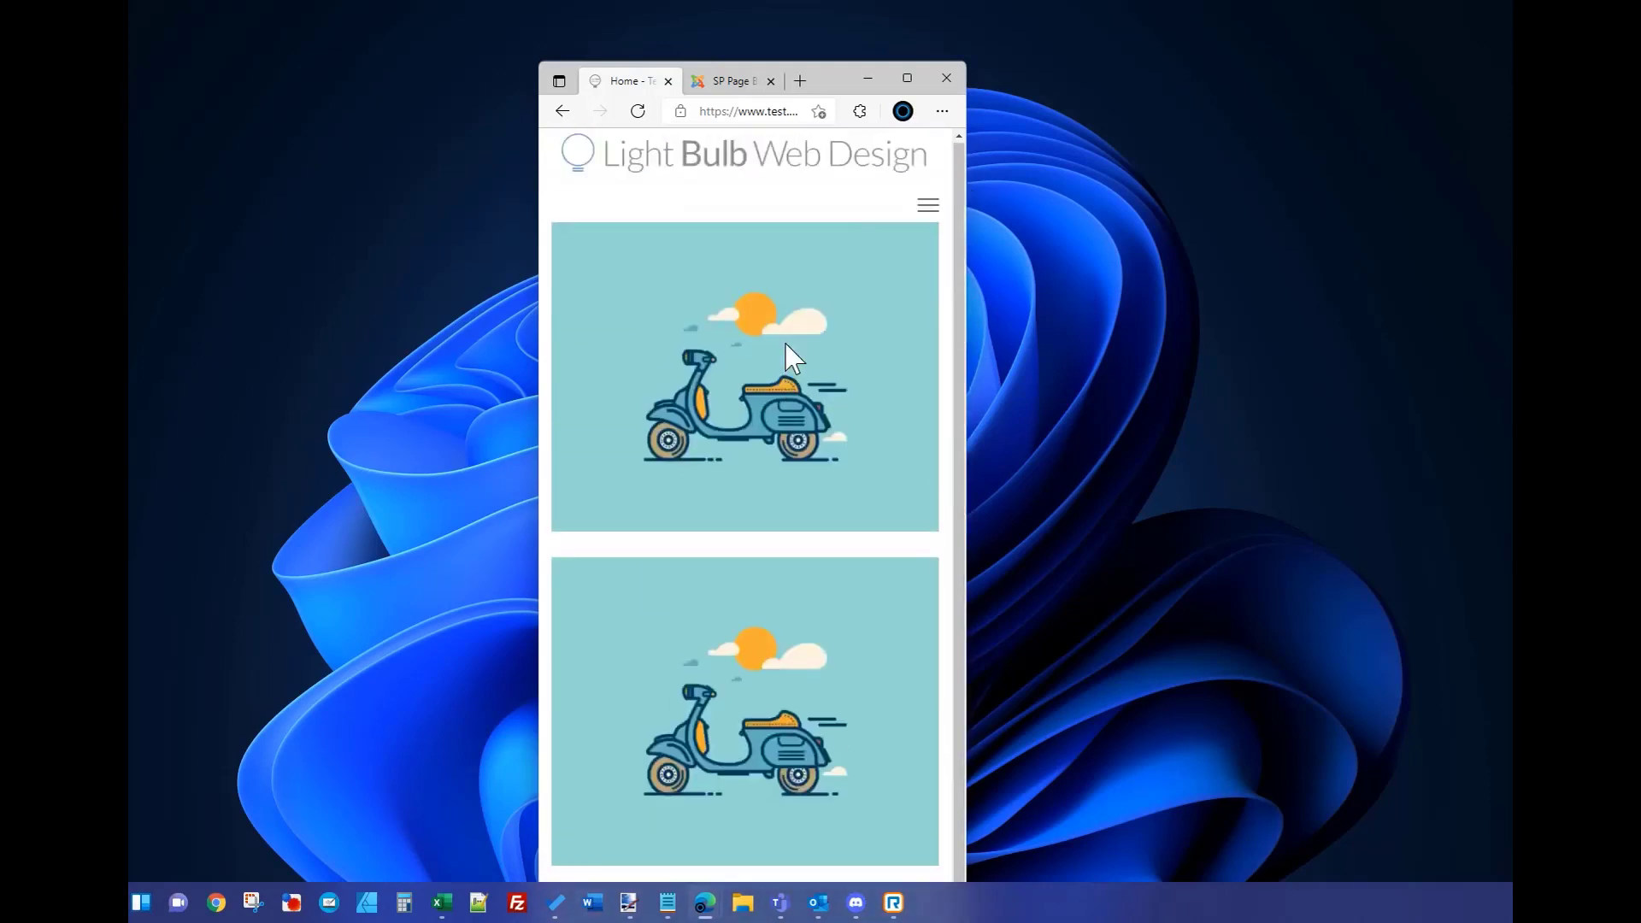
click(907, 78)
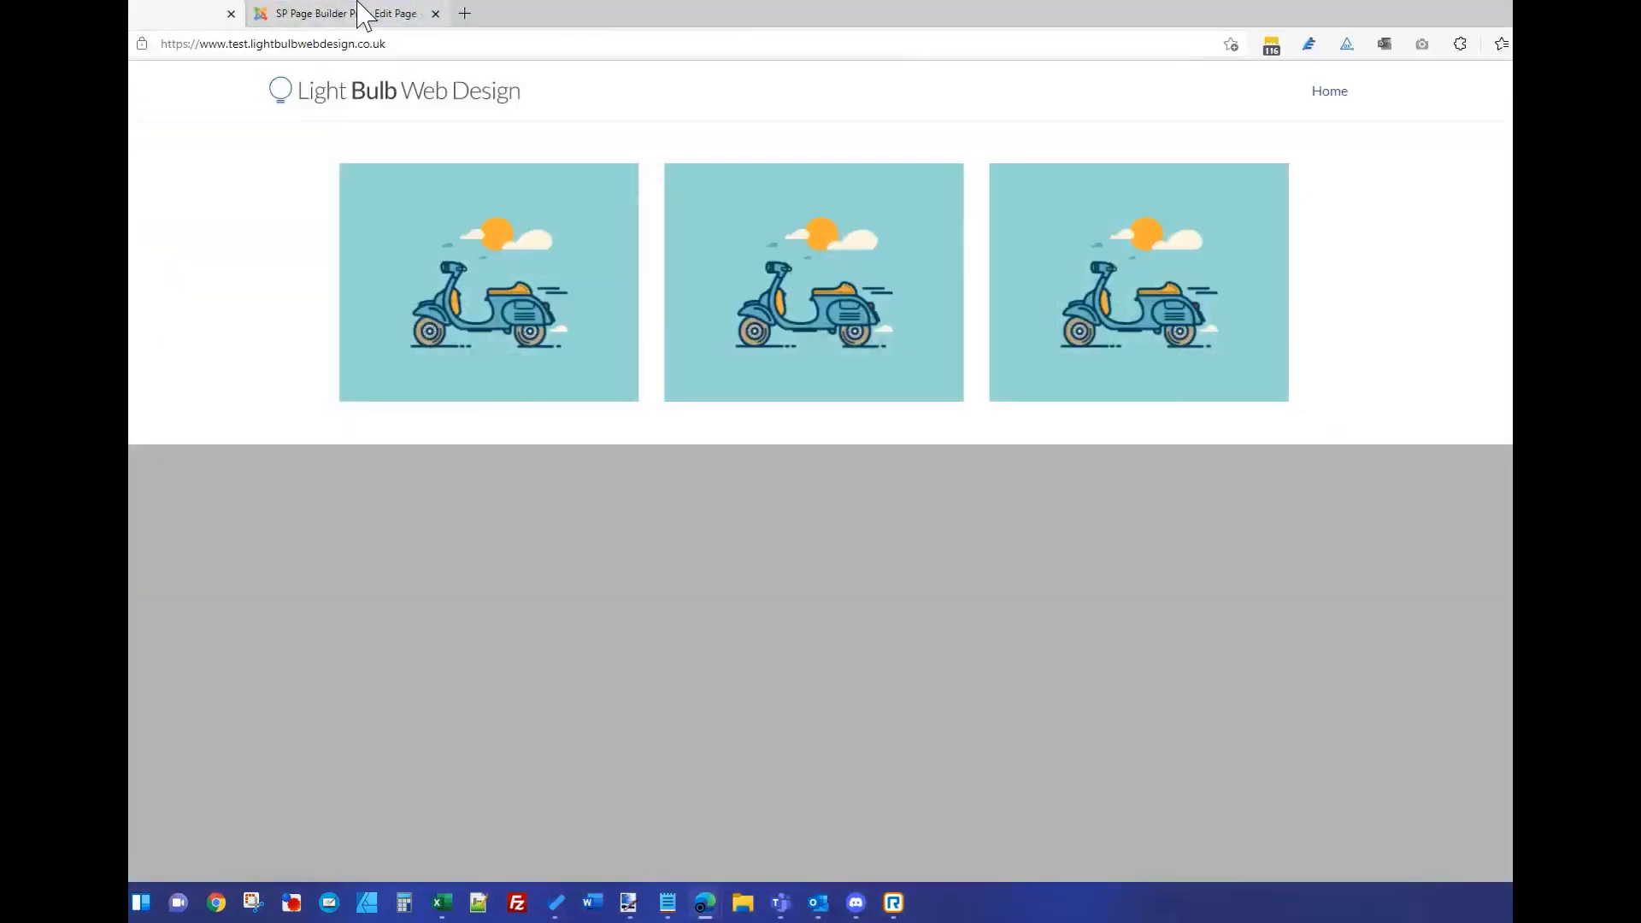
- Set the first Image addon's desktop margins to 0 top, 0 right, 30px bottom and 0 left, and apply the change
click(401, 13)
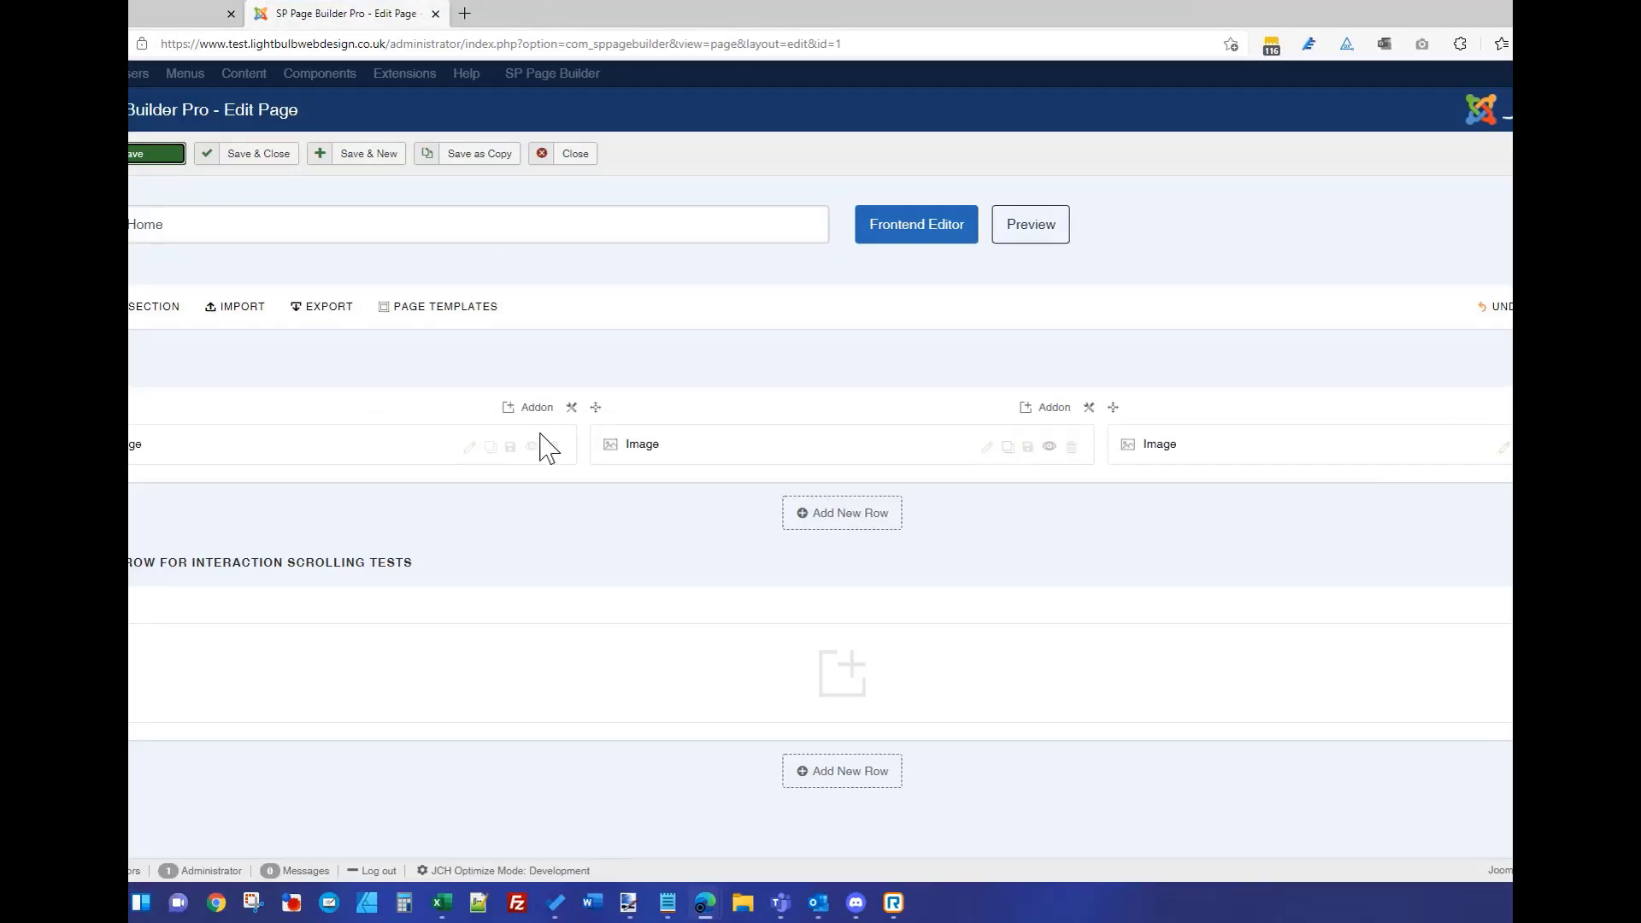
click(469, 447)
click(619, 152)
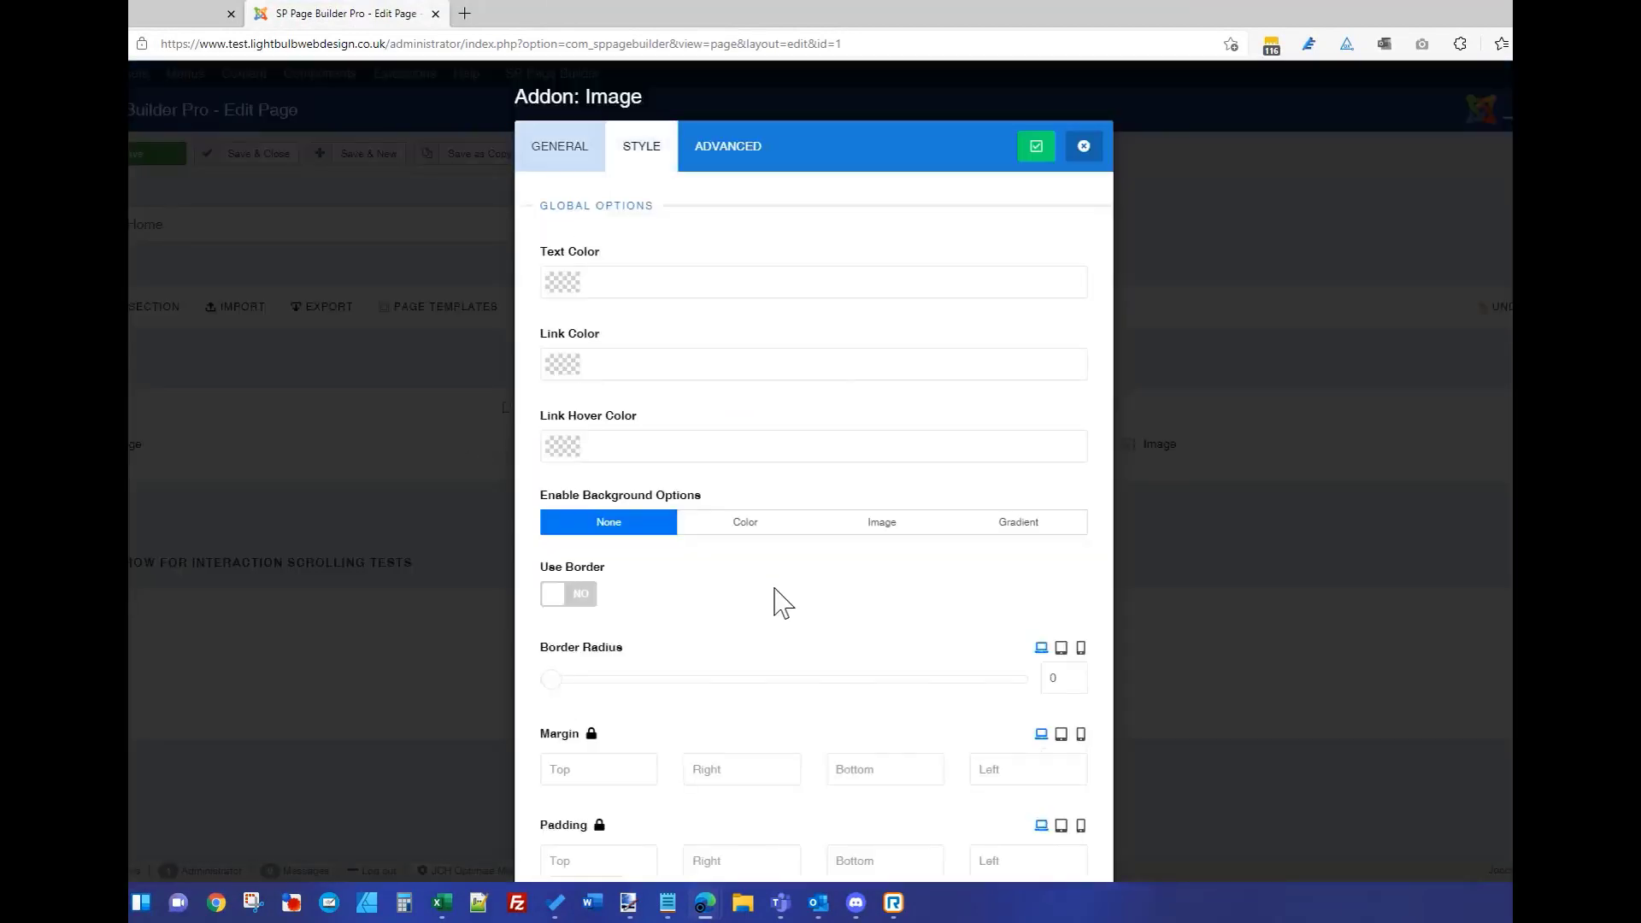
scroll(783, 603, down, 4)
click(606, 401)
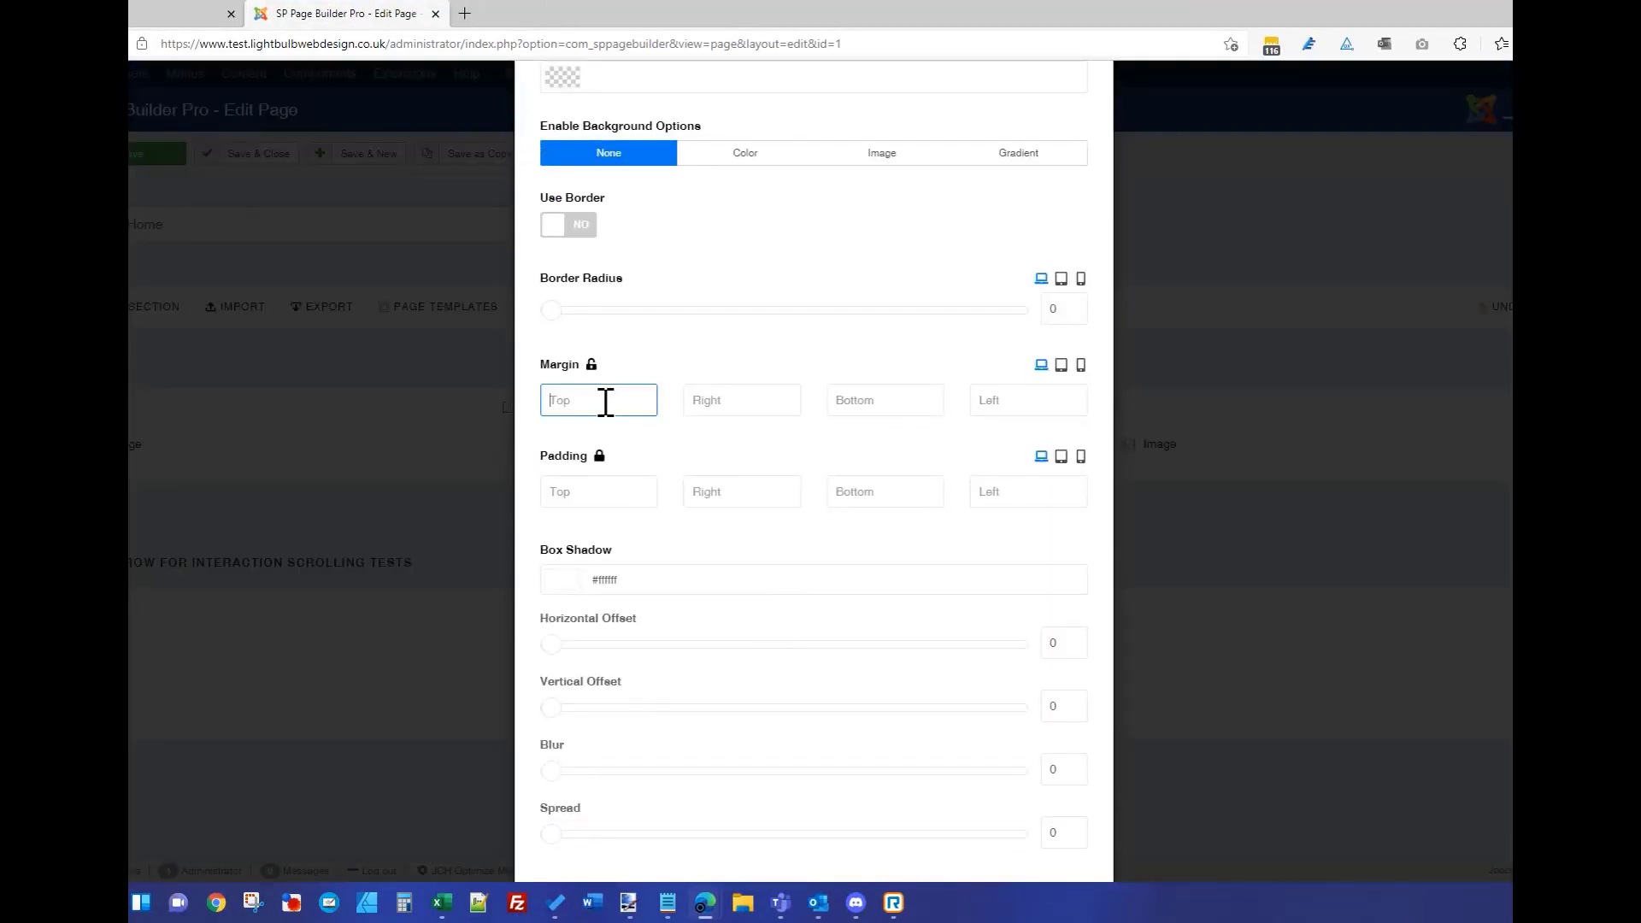
key(Tab)
text(0)
key(Tab)
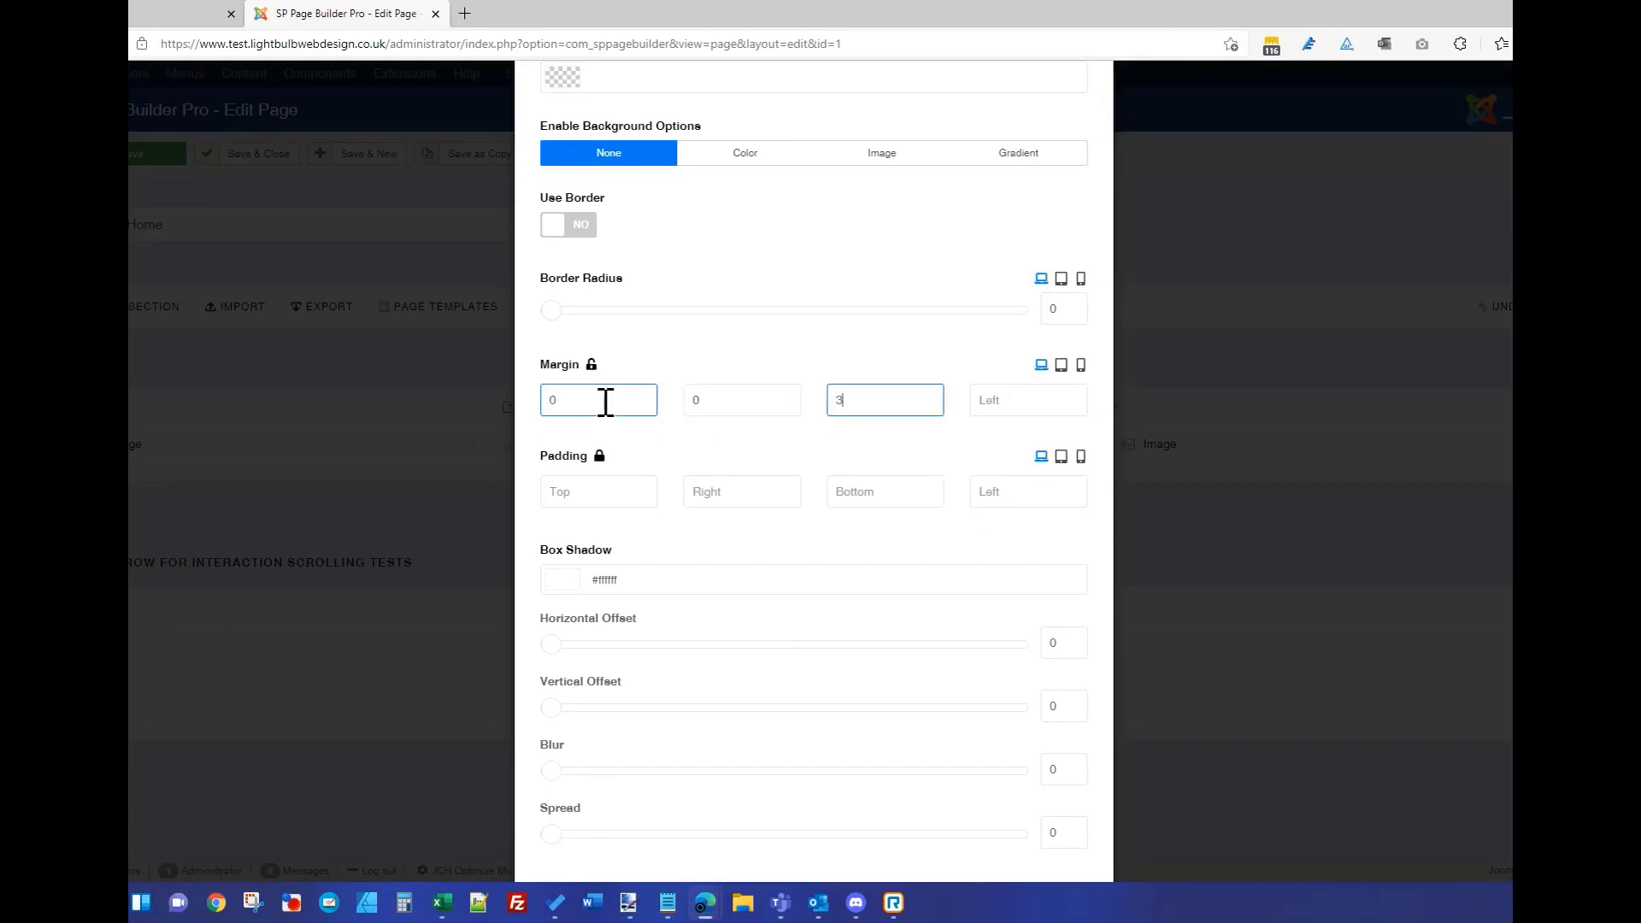
key(Tab)
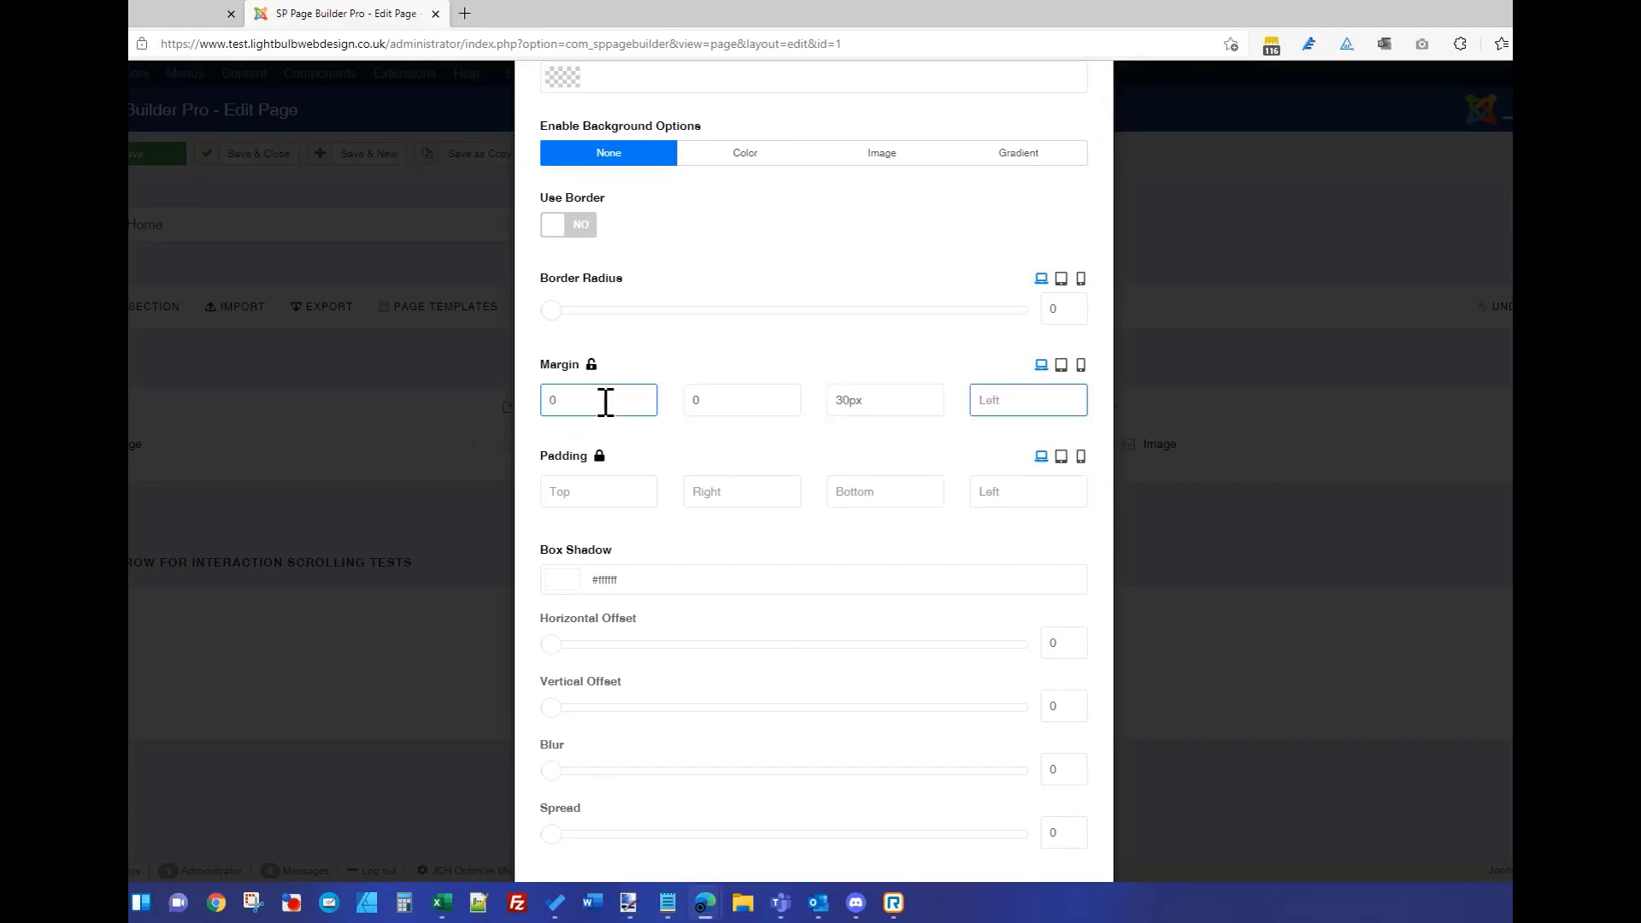
text(0)
scroll(1182, 747, up, 5)
click(1038, 147)
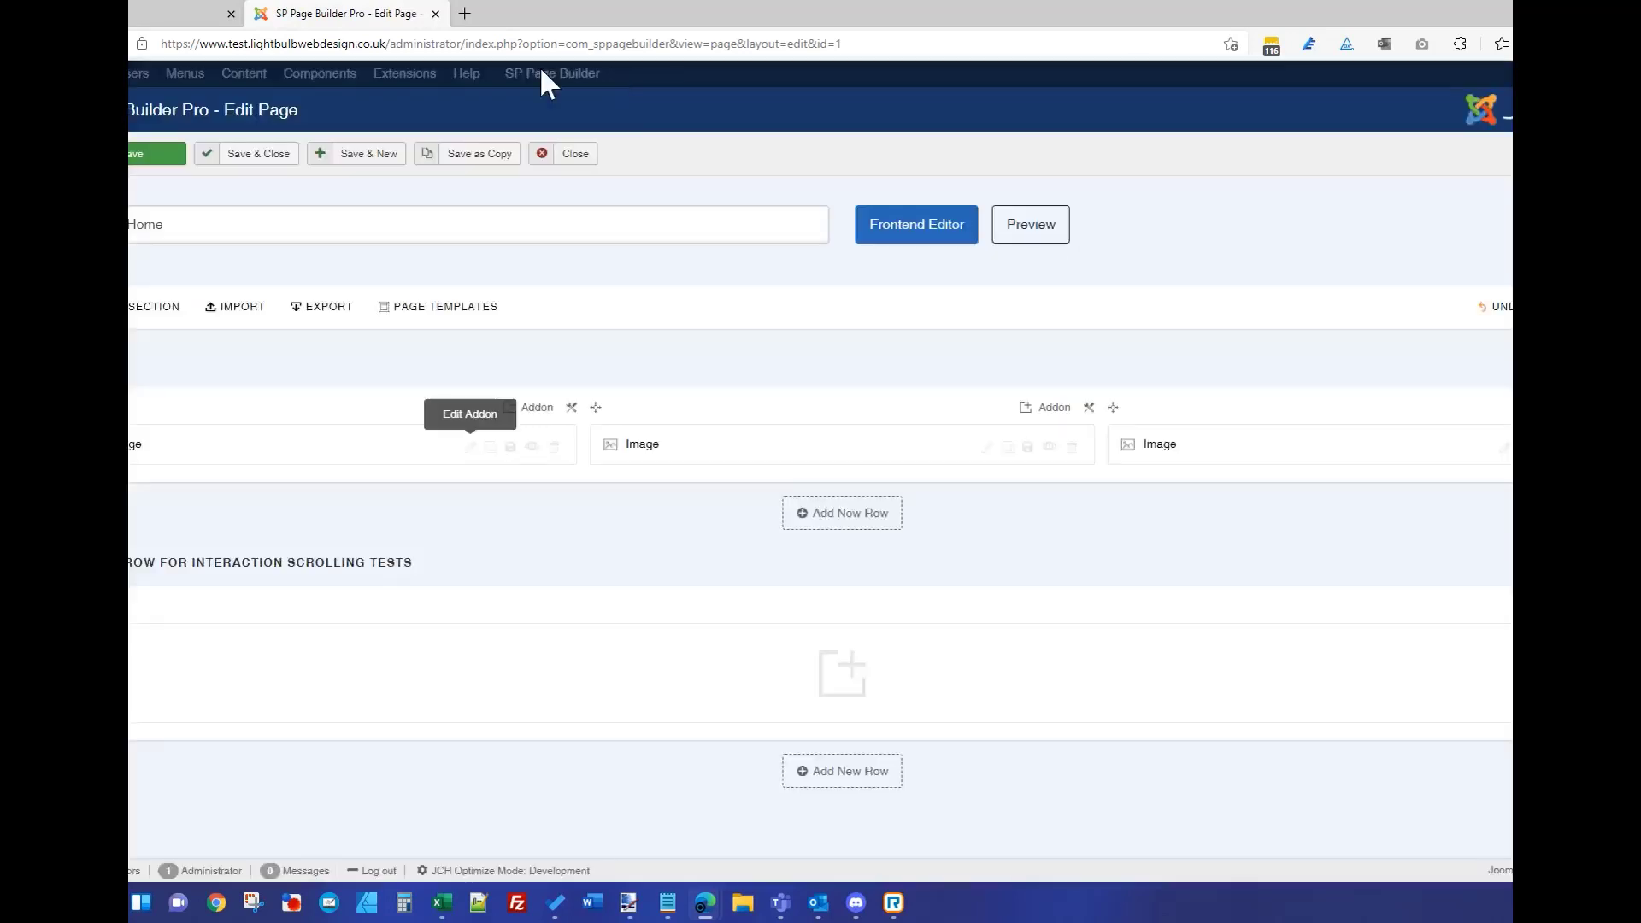
- Save the page and reload the live site to examine the space below the images at desktop width
click(184, 14)
click(187, 47)
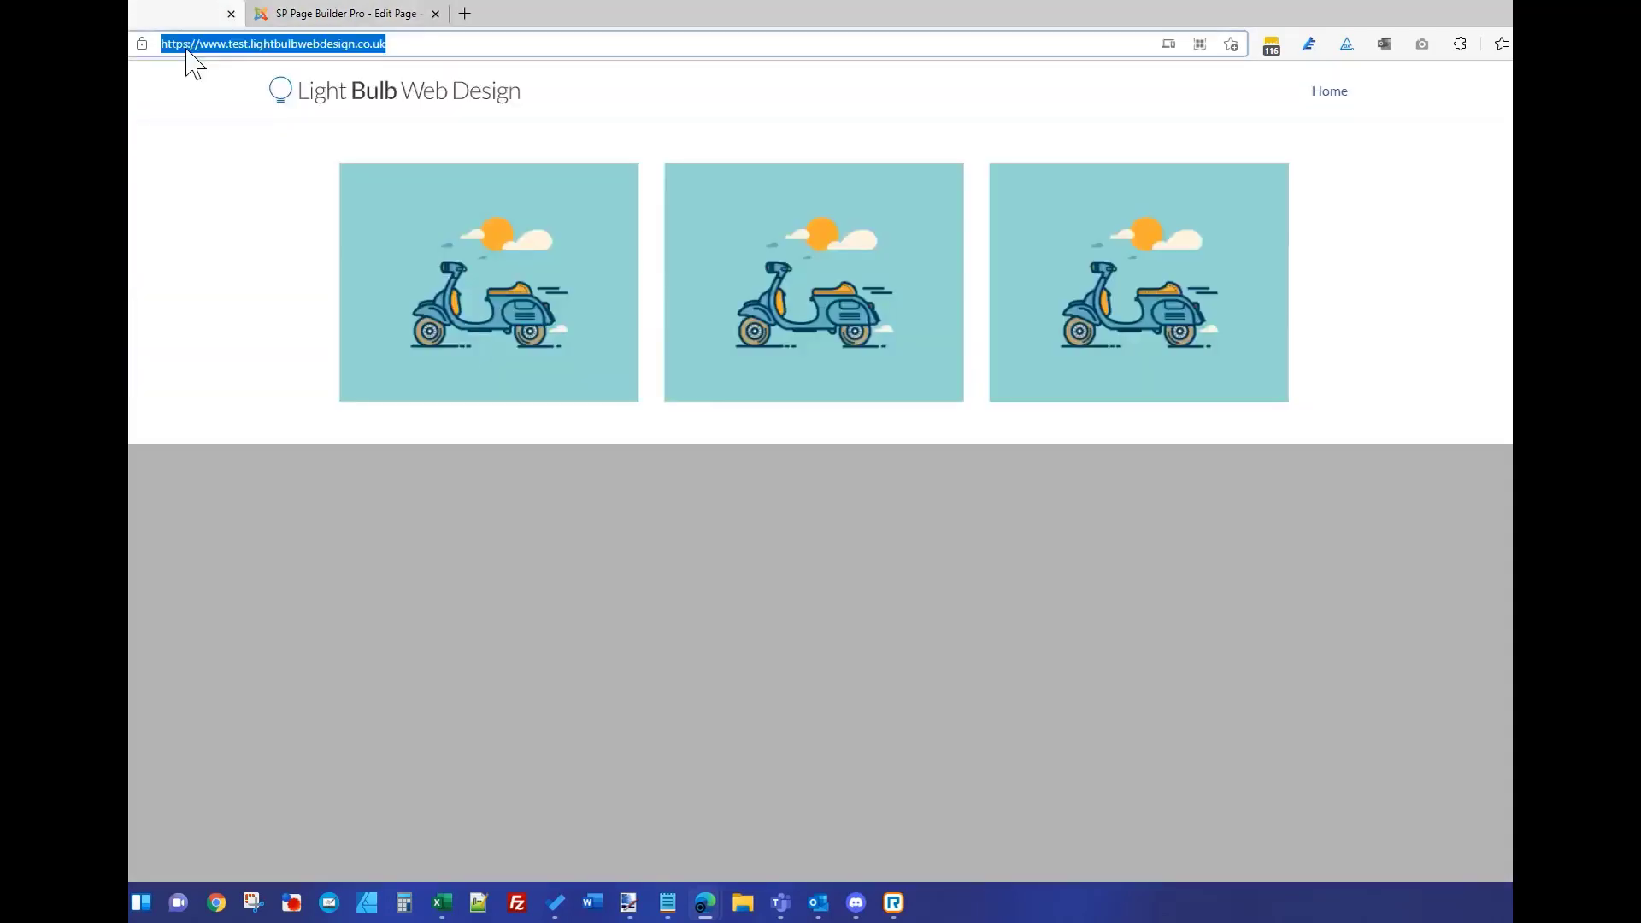
key(Return)
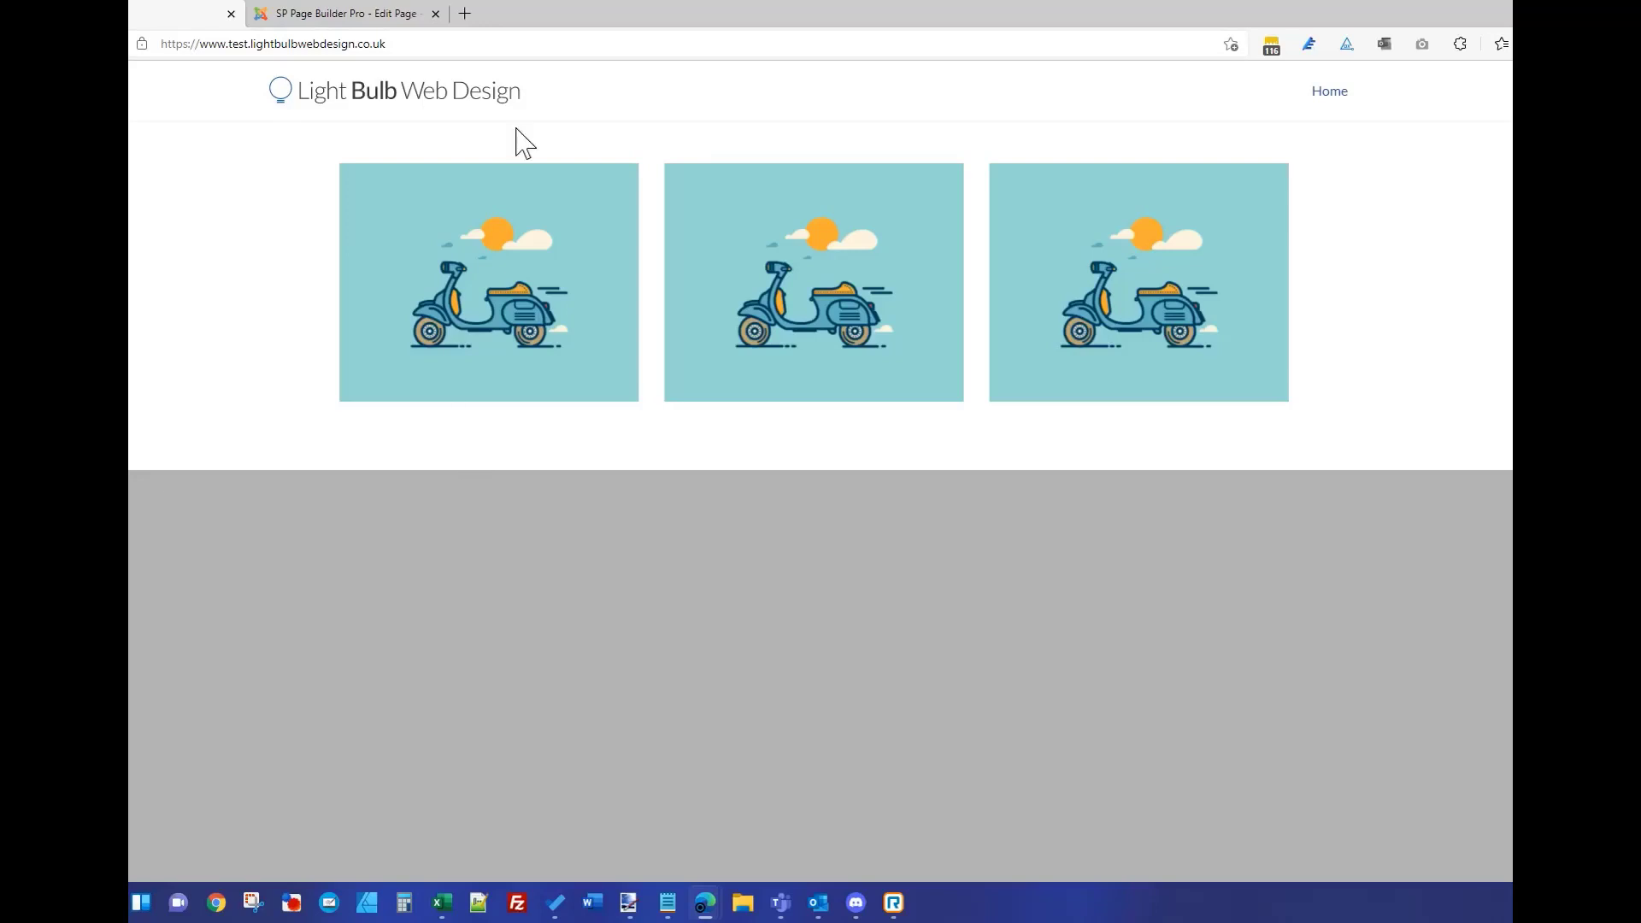
- Relink the first Image addon's desktop margins, clear their values, and apply the change
click(402, 18)
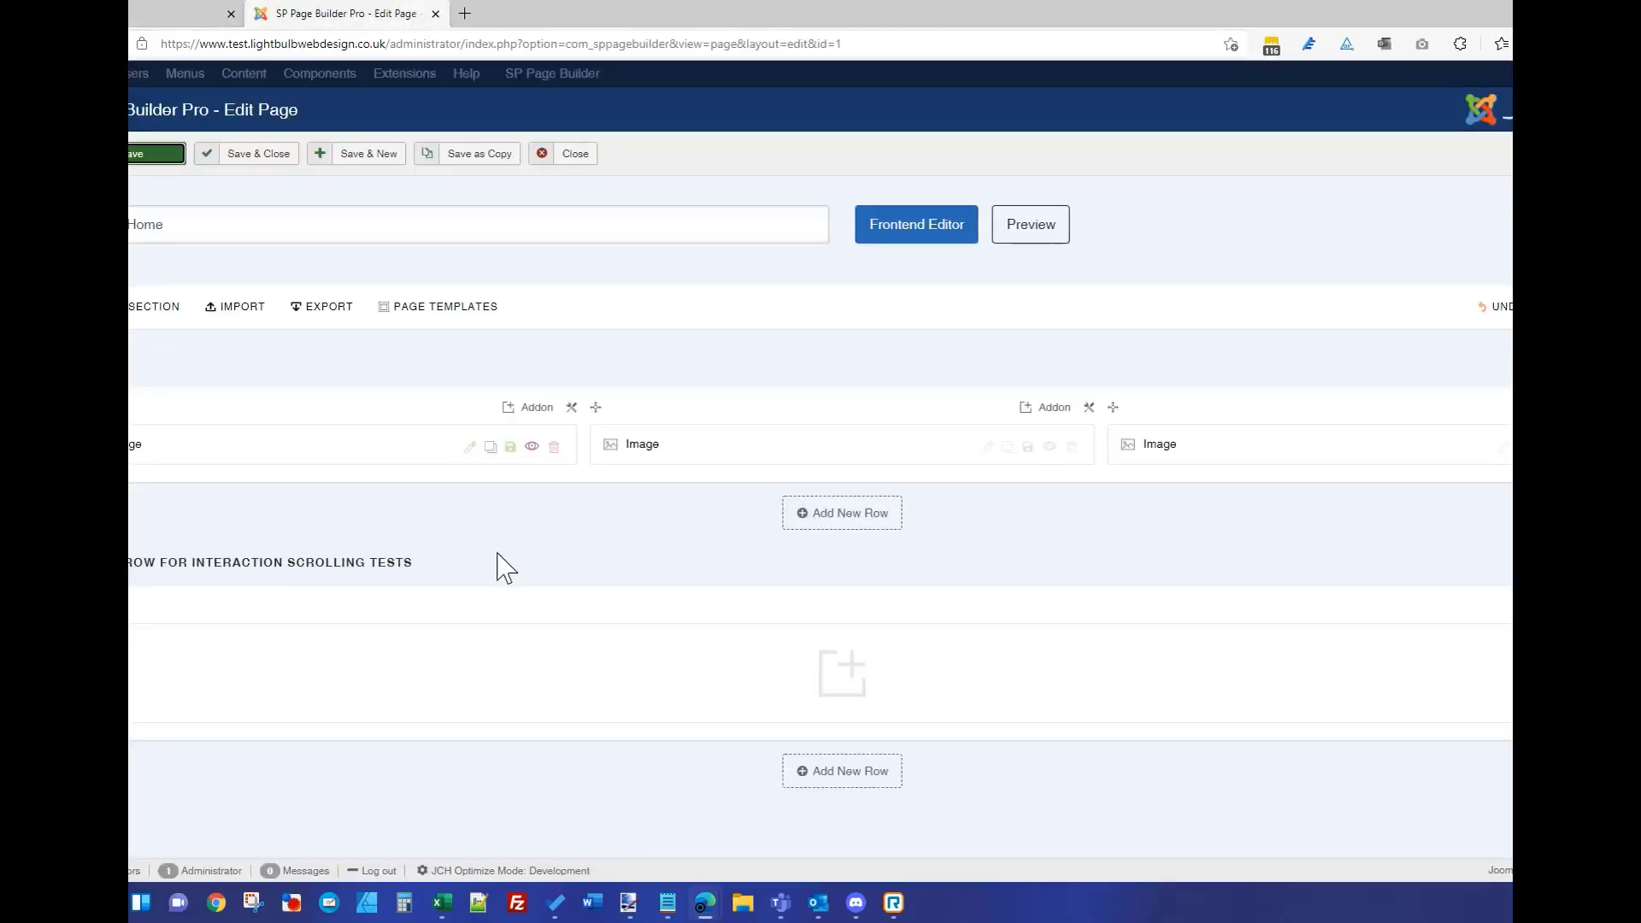
click(538, 451)
click(649, 162)
scroll(806, 652, down, 5)
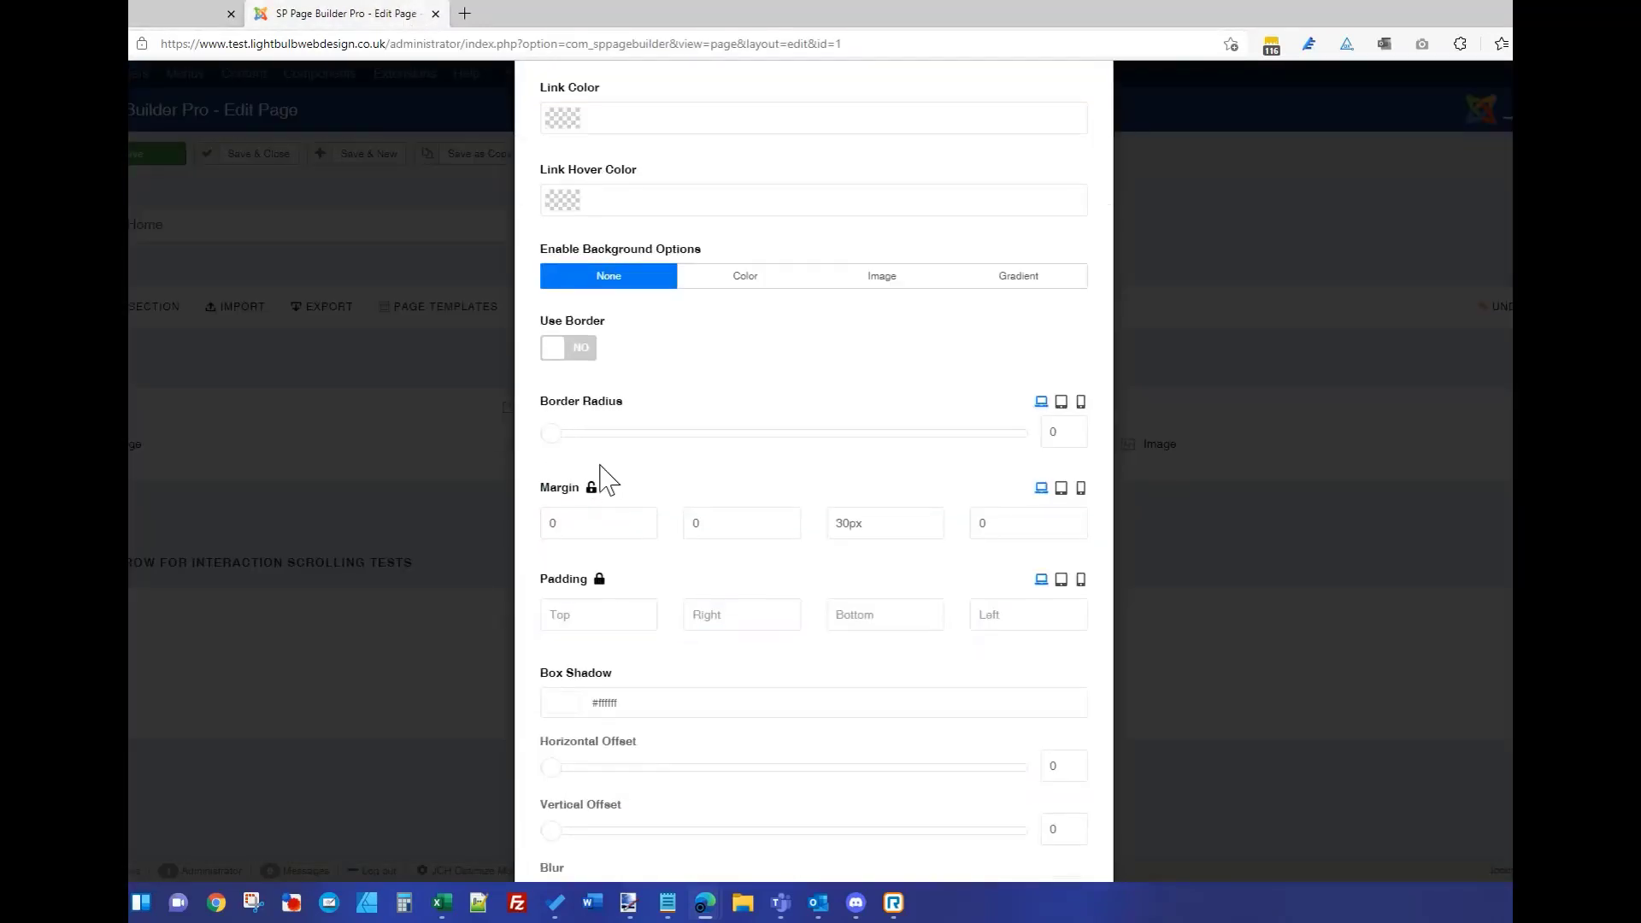
click(593, 488)
drag(593, 527, 429, 552)
key(BackSpace)
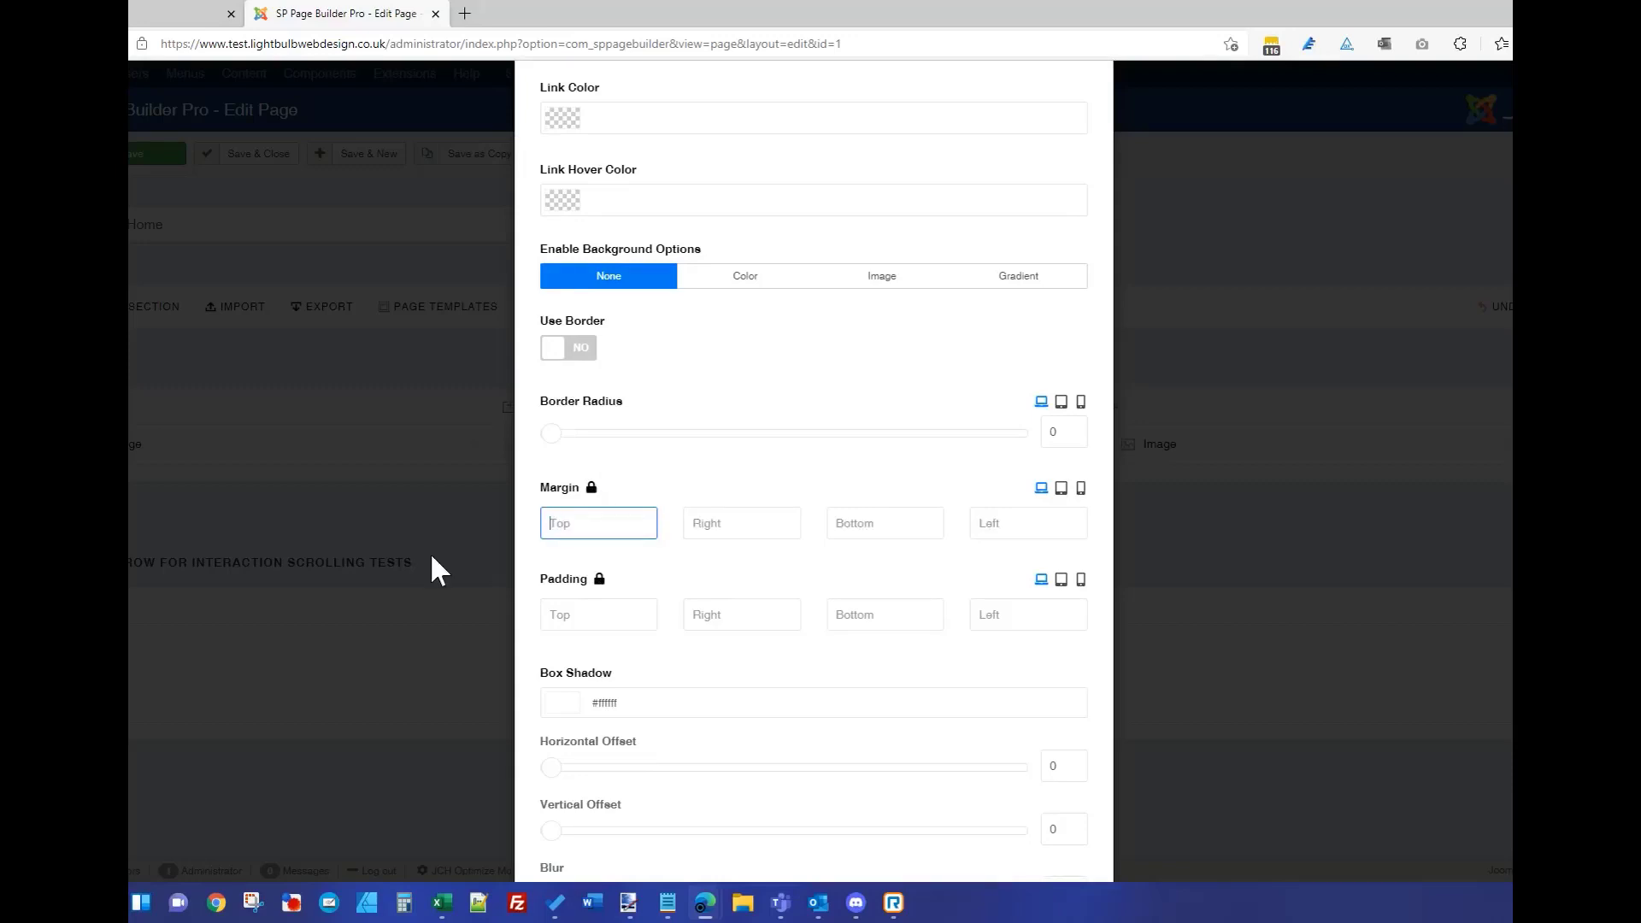
scroll(1007, 219, up, 3)
click(1036, 120)
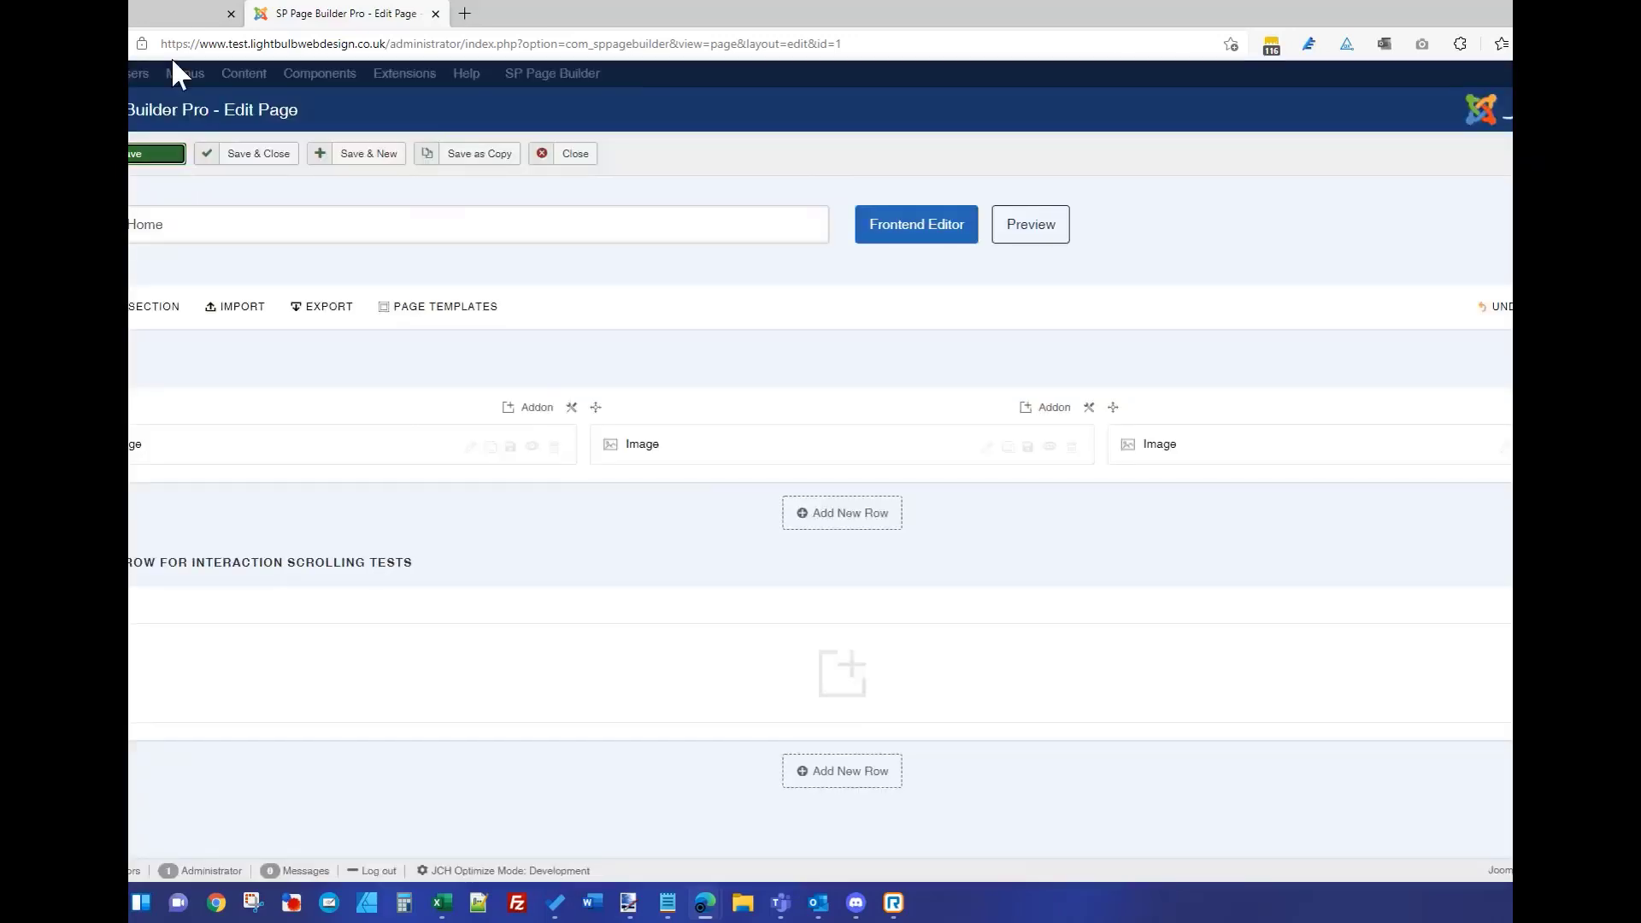
- Reload the live site, examine the stacked images' spacing at mobile width, then restore the full-size window
click(184, 14)
click(217, 44)
key(Return)
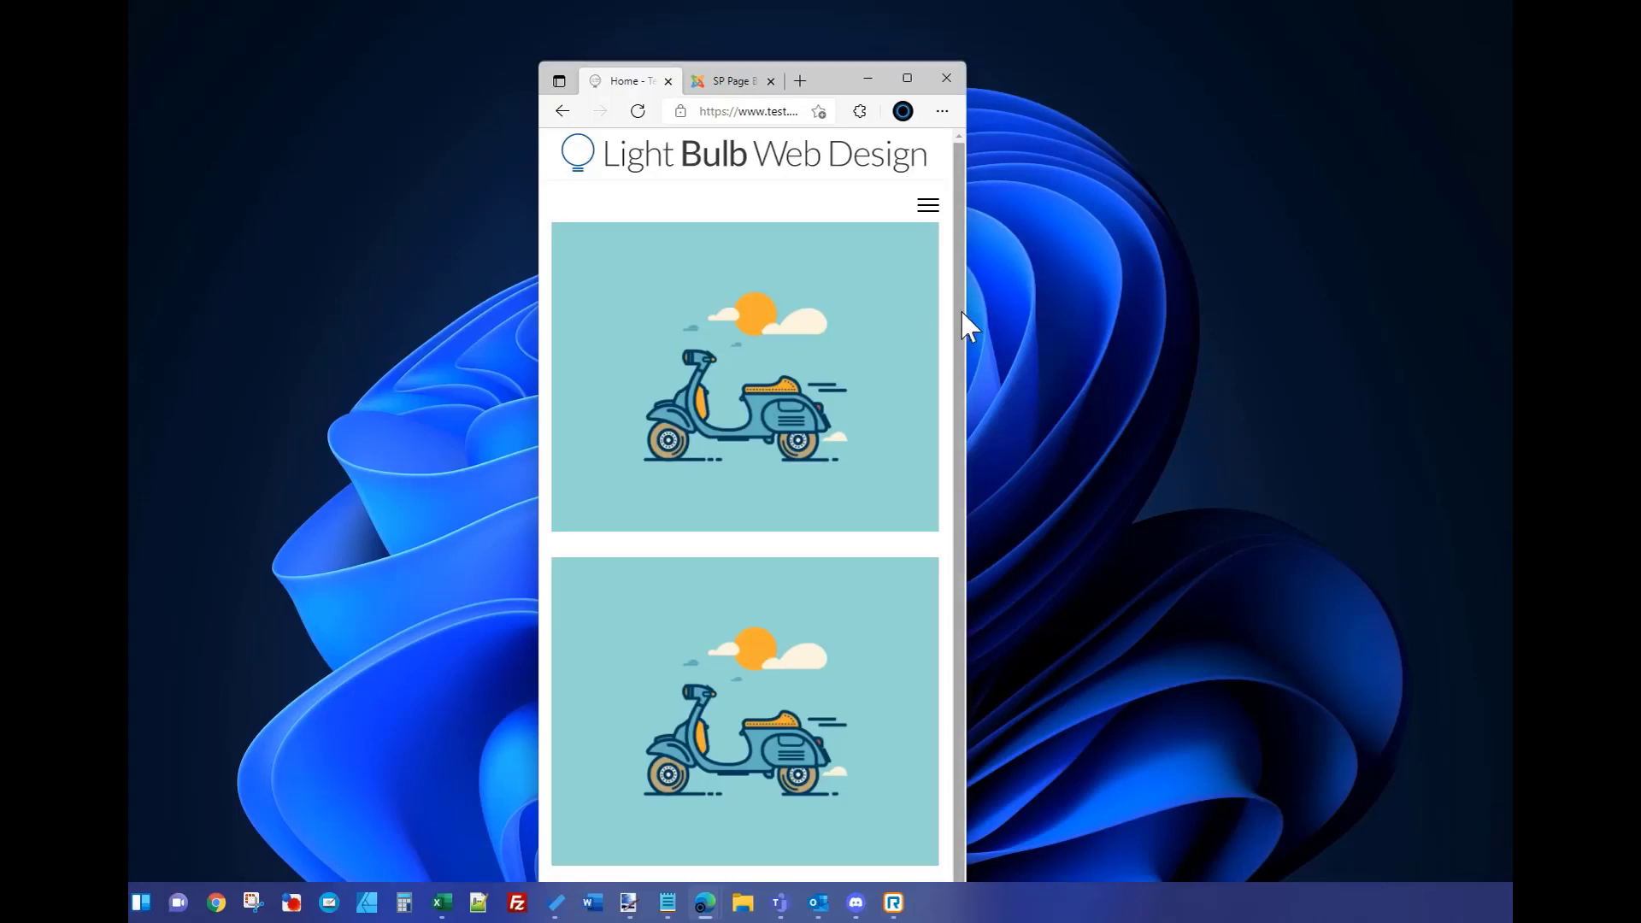
drag(960, 312, 976, 227)
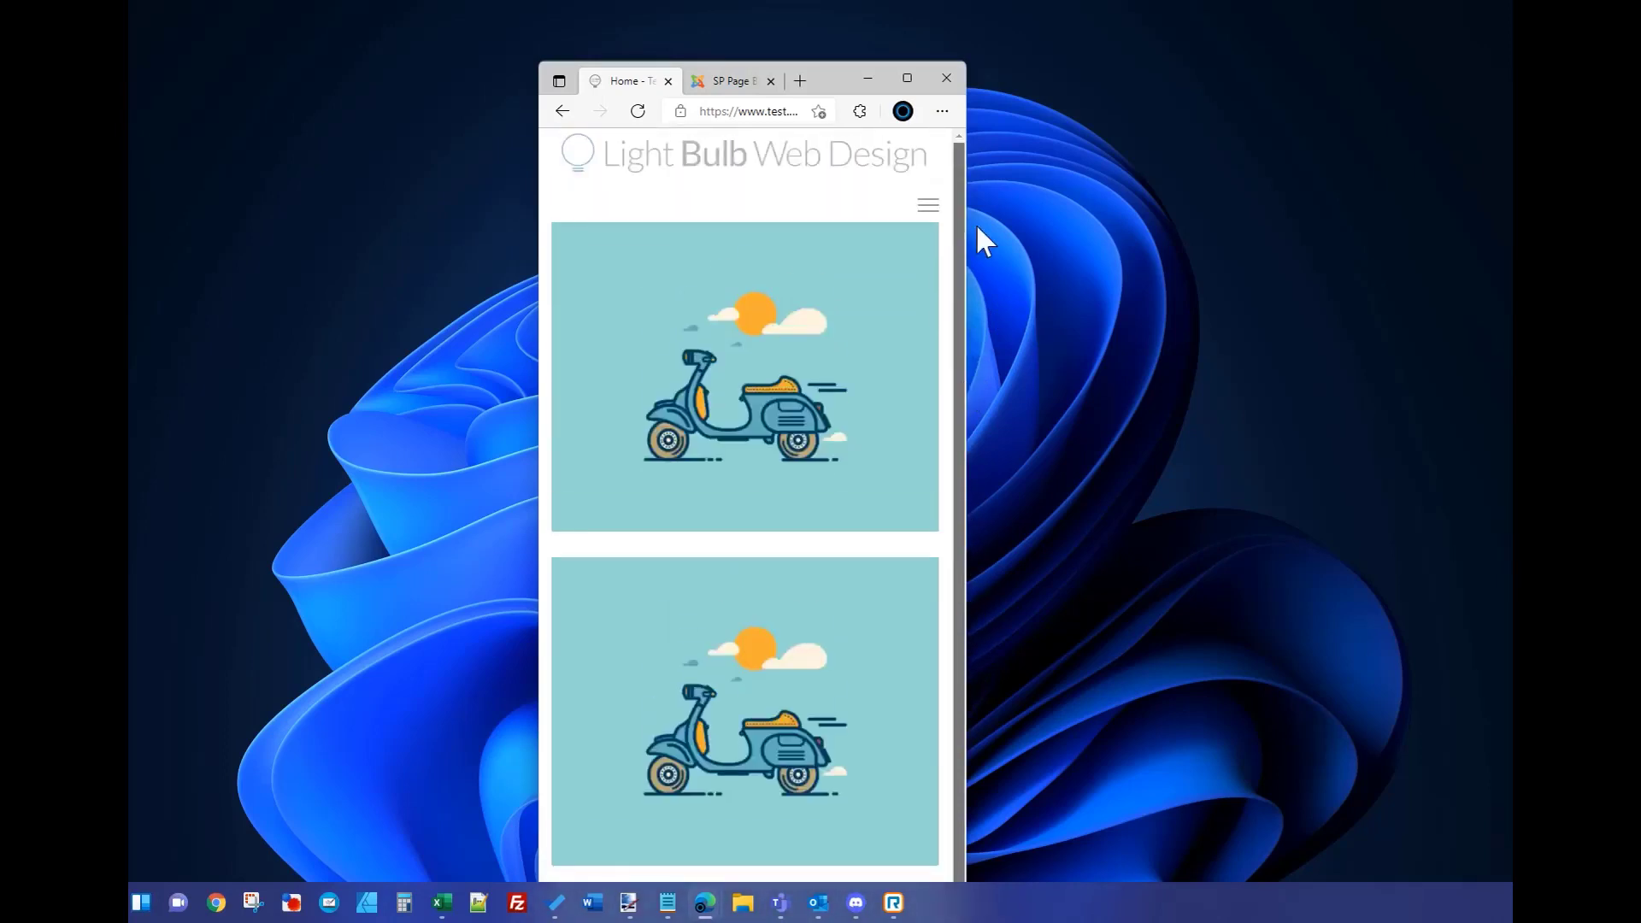
click(906, 78)
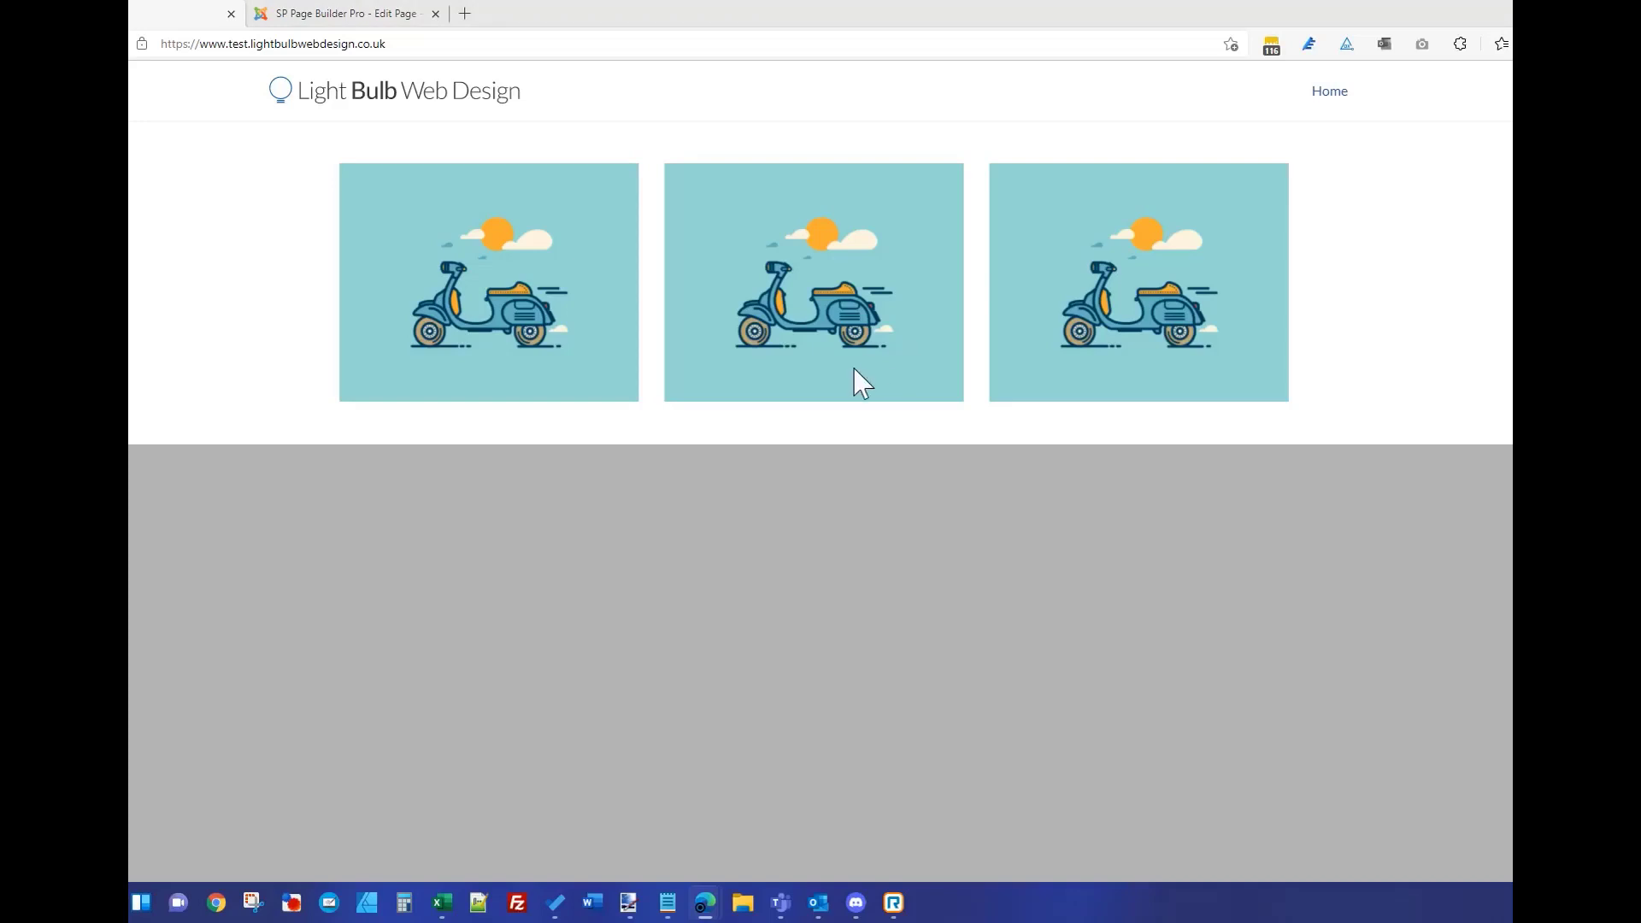
- Review the image row's style and animation options, including padding, margin and responsive visibility, then close them without applying
click(407, 19)
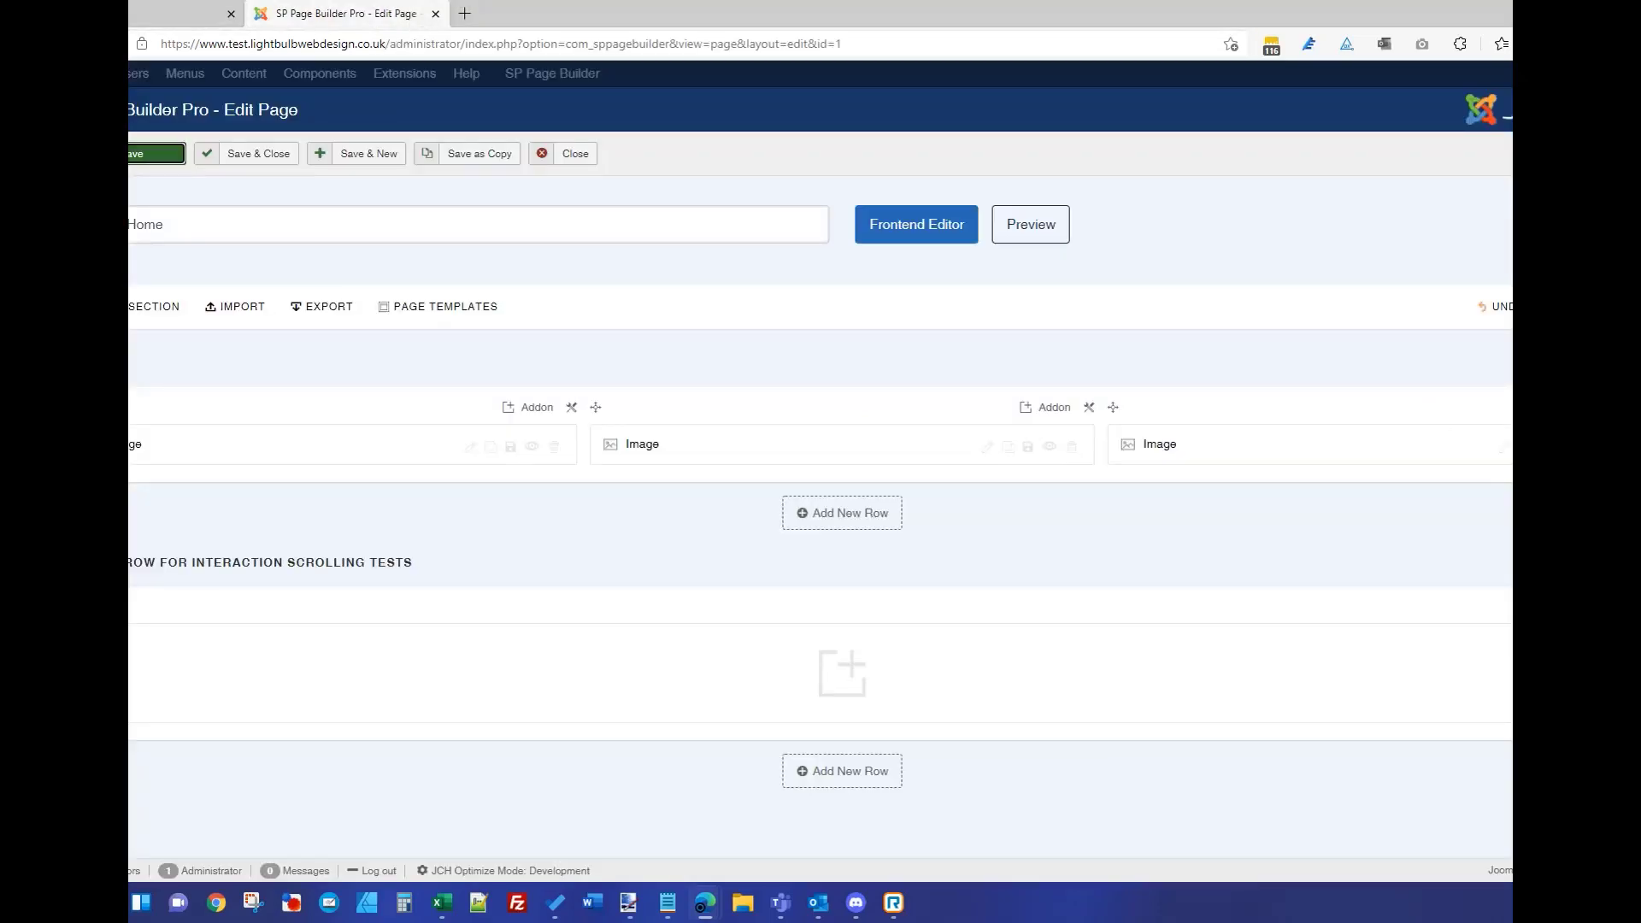
click(1503, 364)
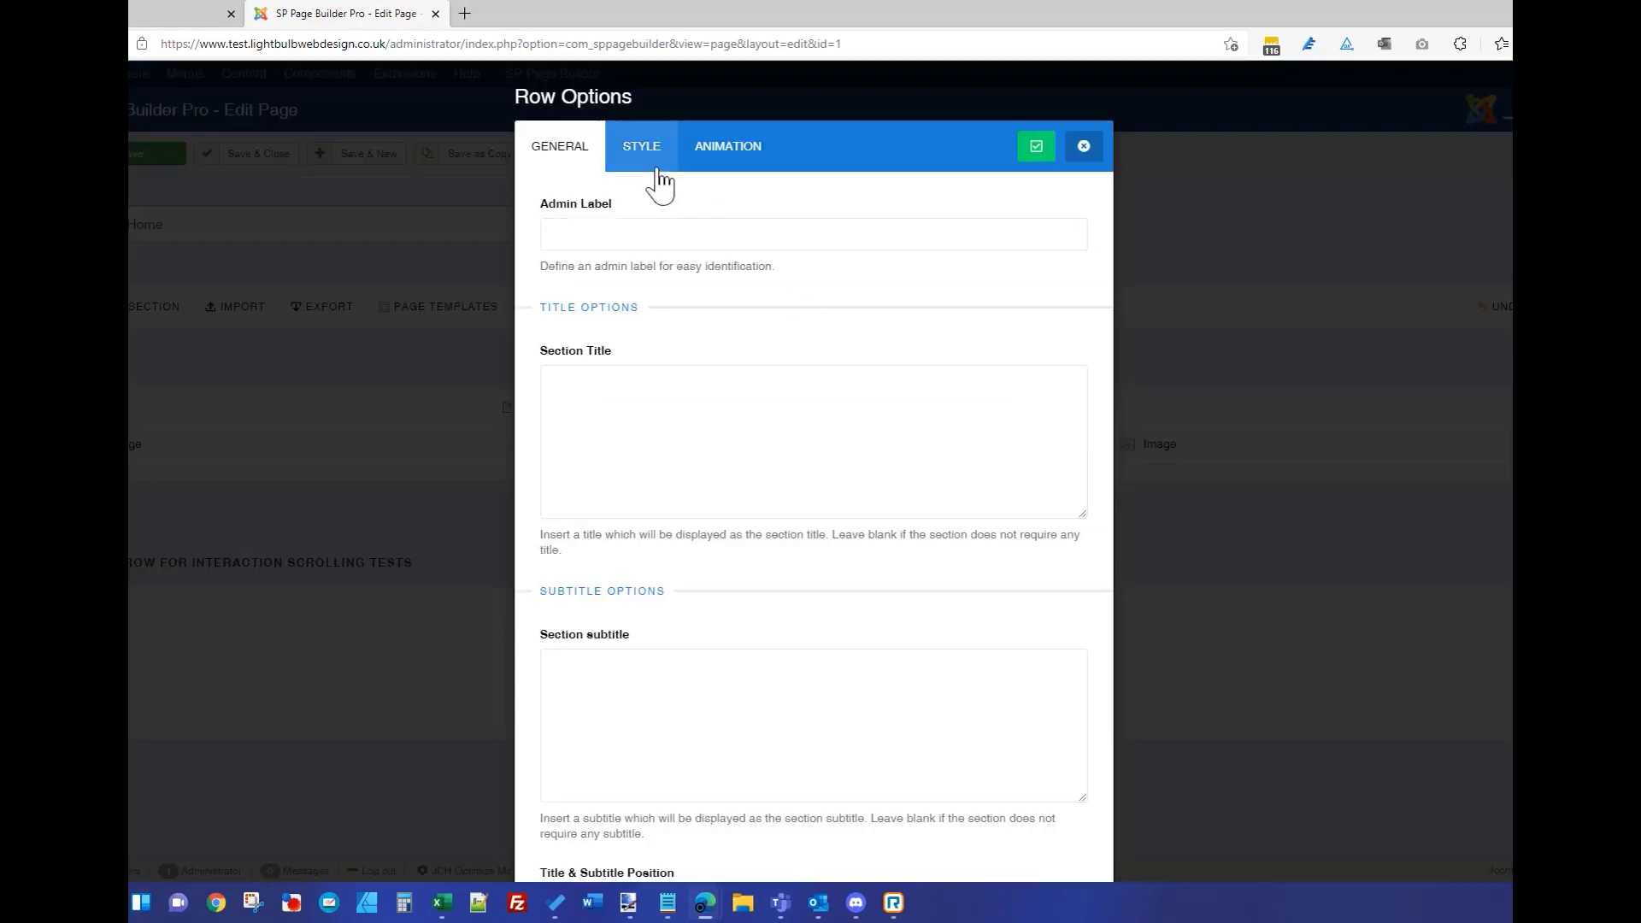
click(643, 149)
scroll(761, 363, down, 7)
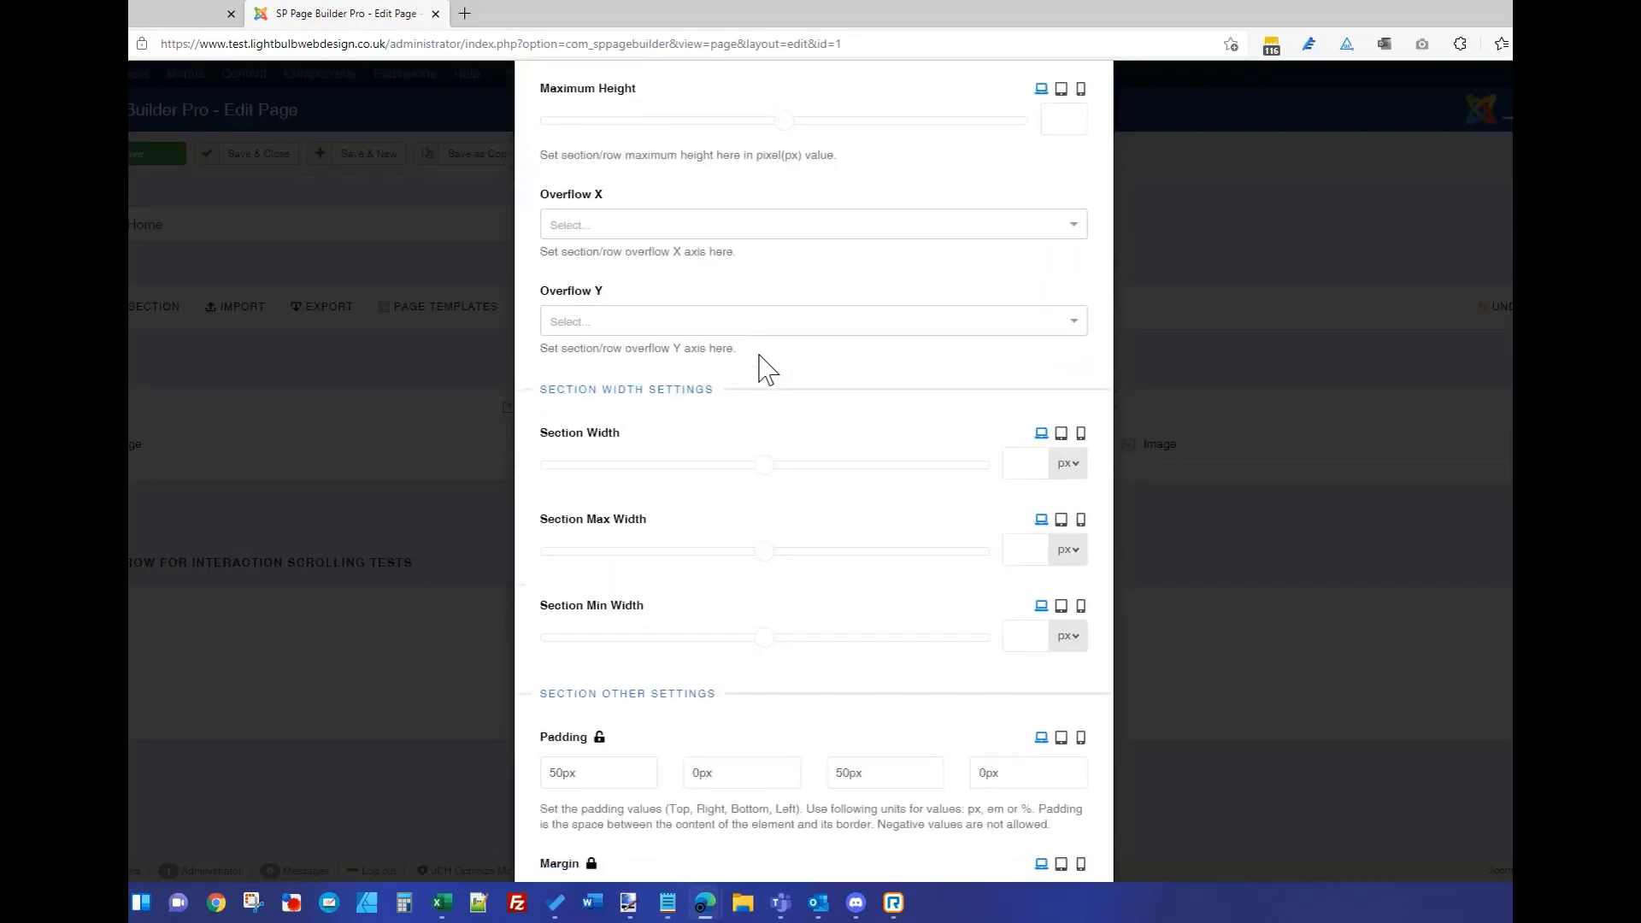
scroll(728, 362, up, 7)
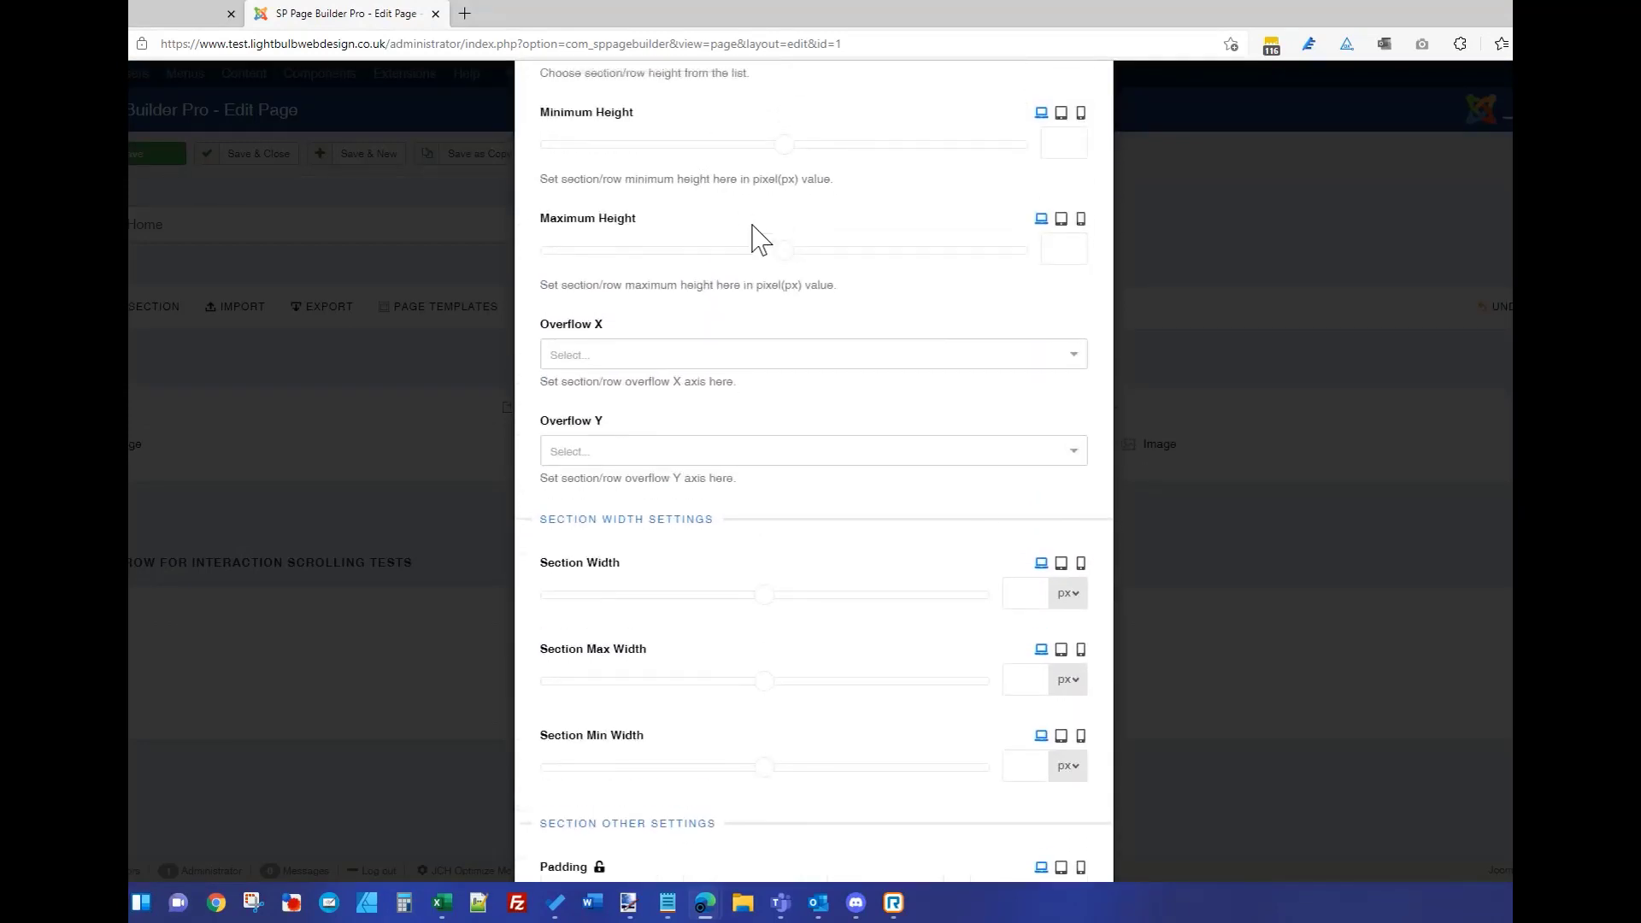
click(740, 161)
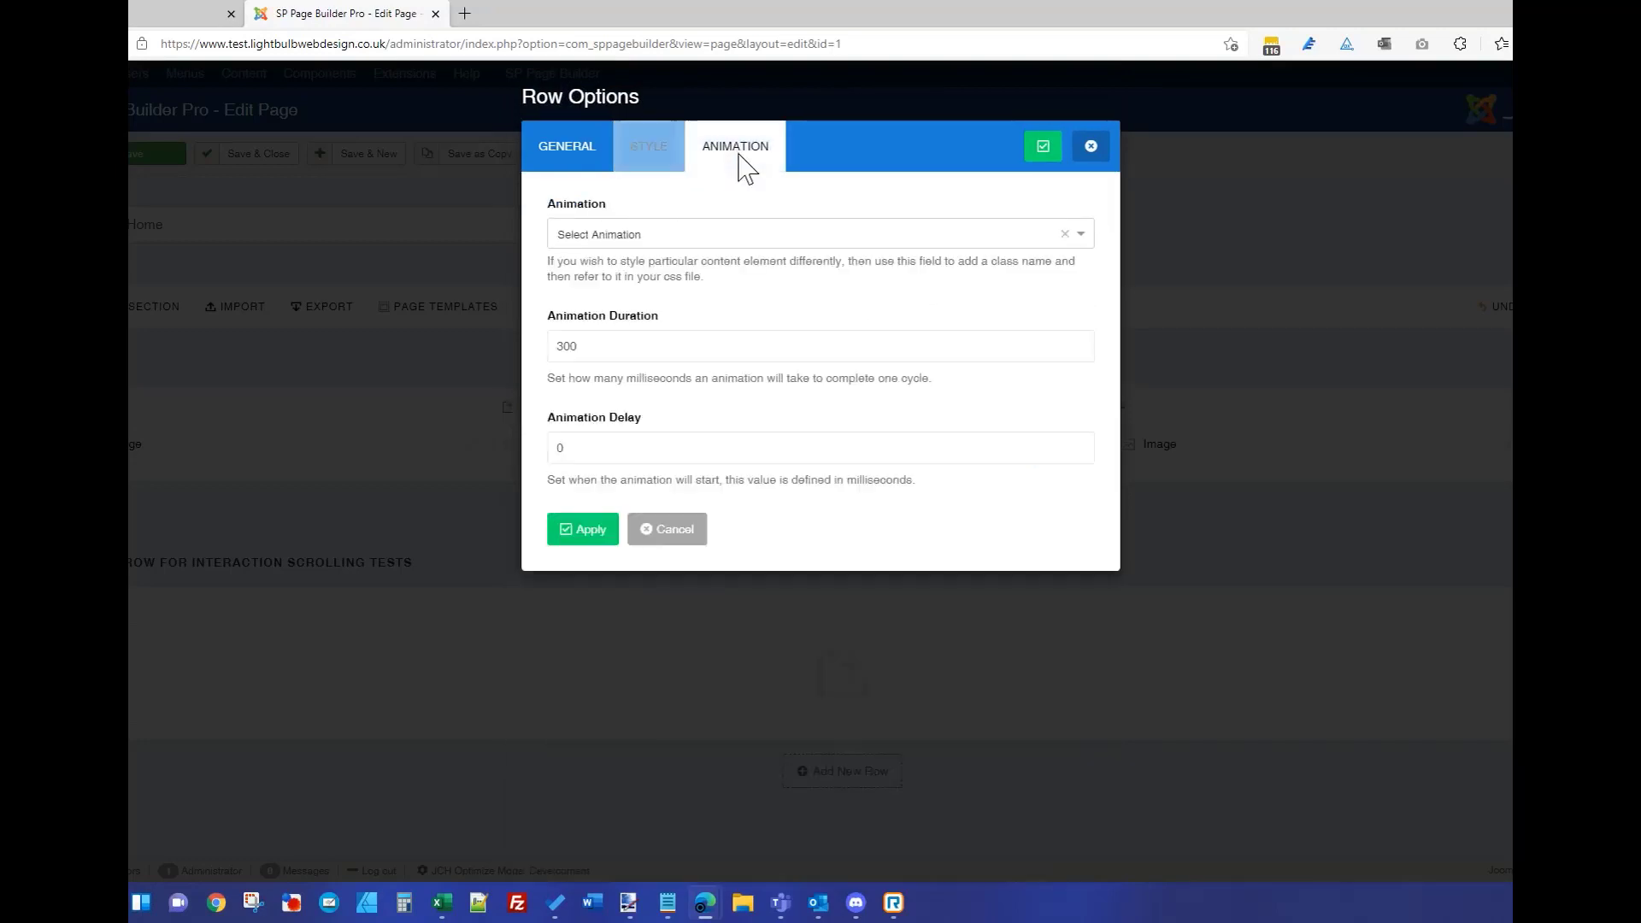
click(670, 162)
scroll(876, 412, down, 15)
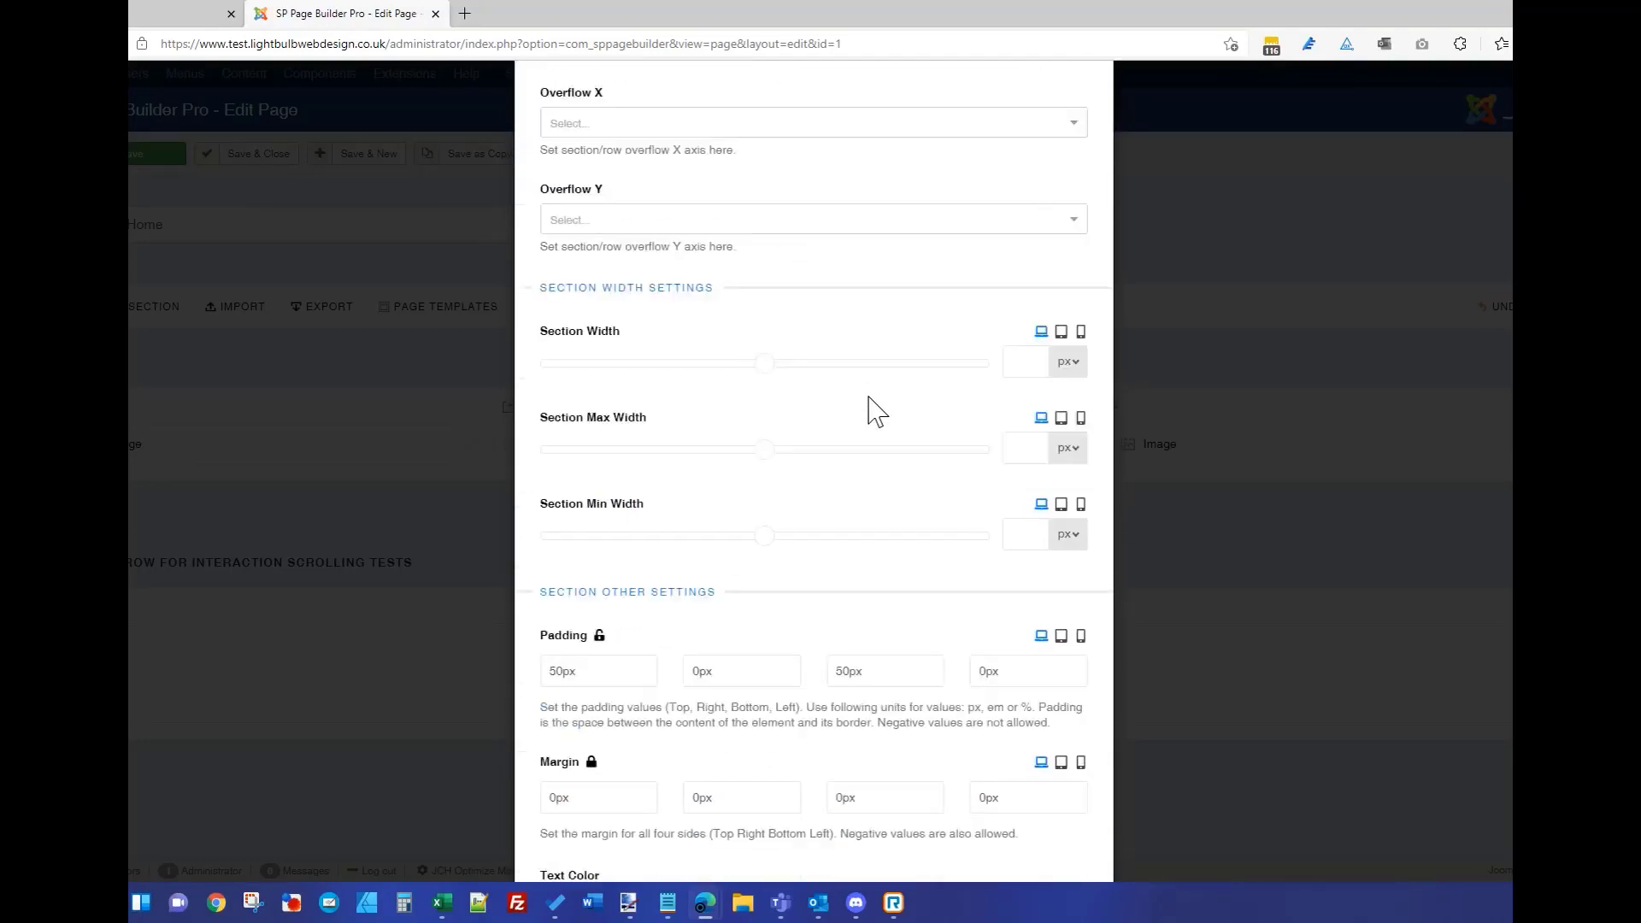
scroll(863, 414, down, 3)
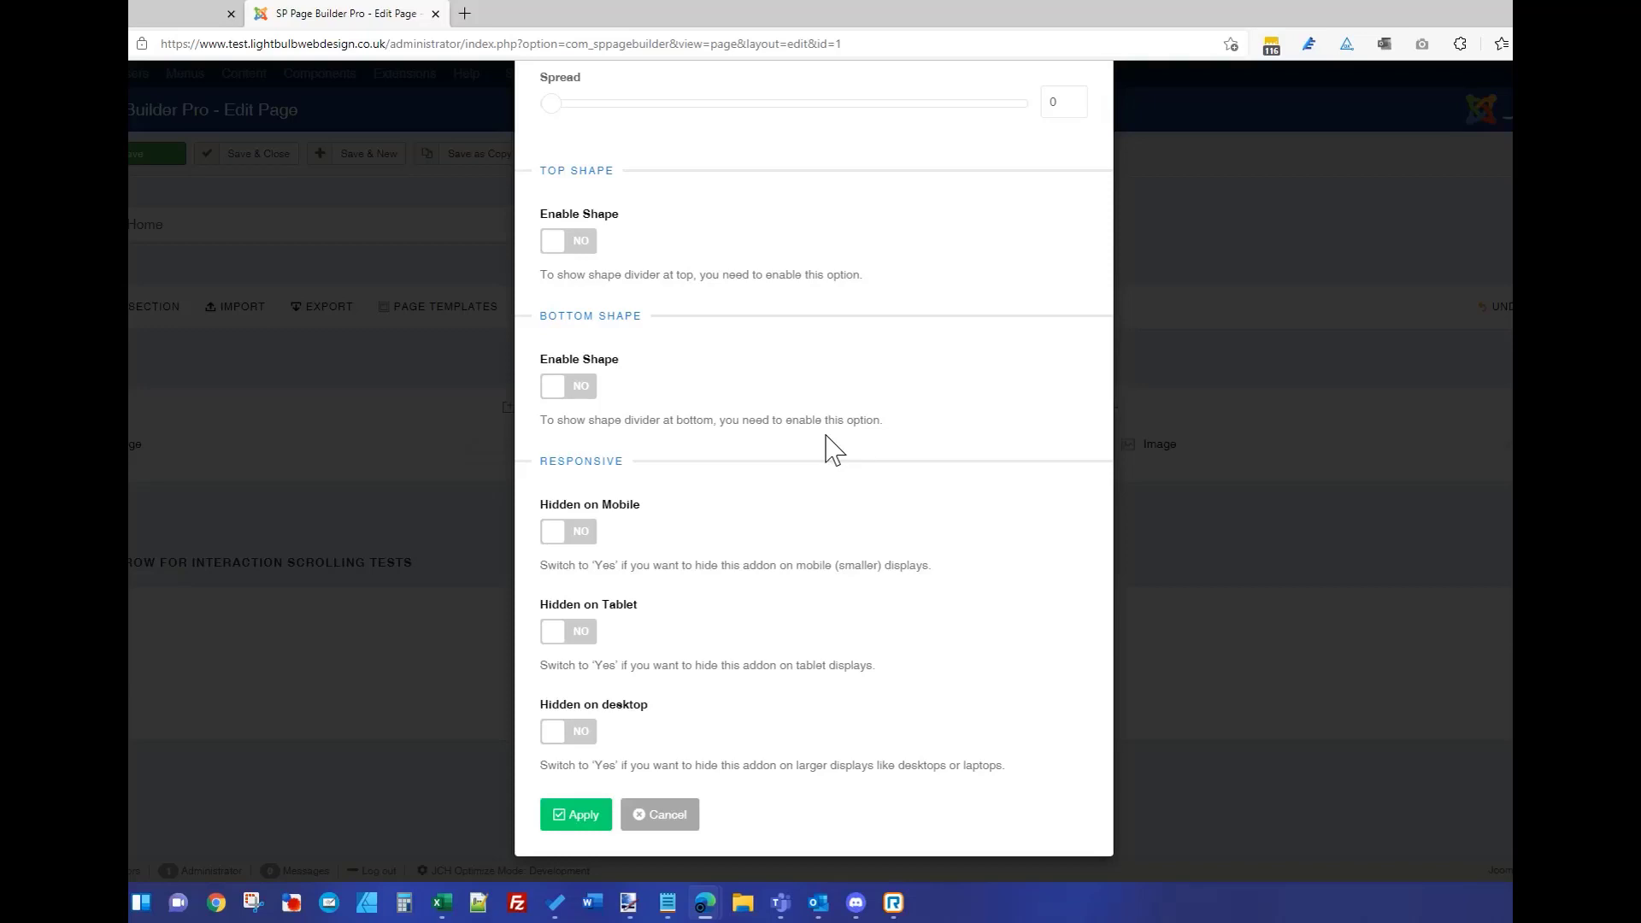
click(669, 812)
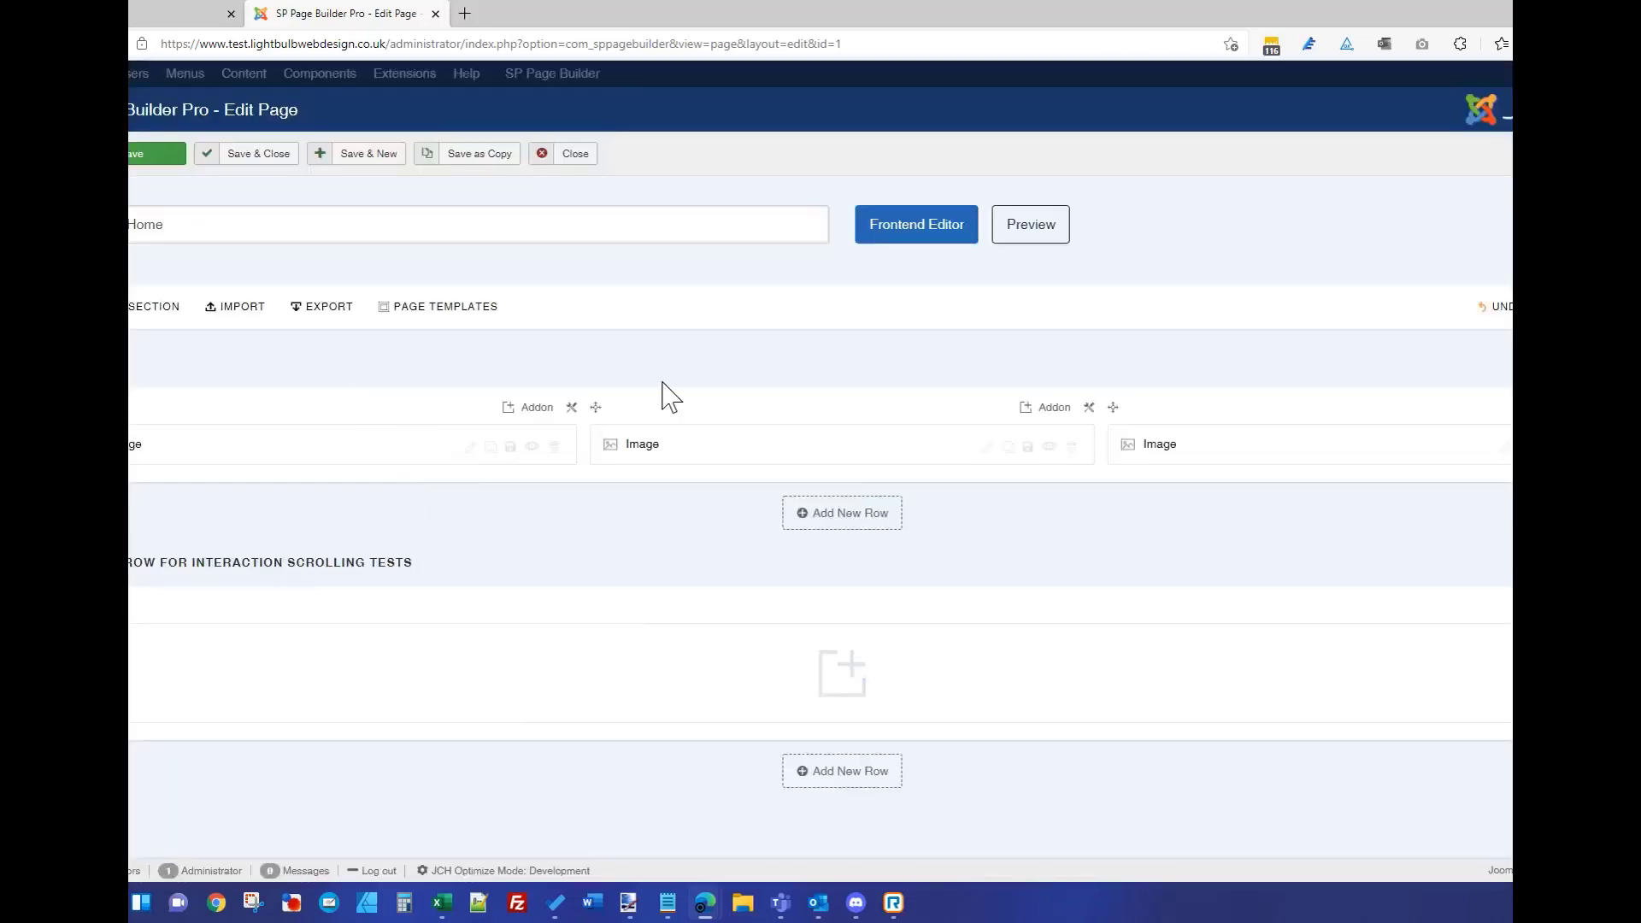
- Reopen the image row's style options to examine the mobile, tablet and desktop hiding settings, then cancel
click(1498, 366)
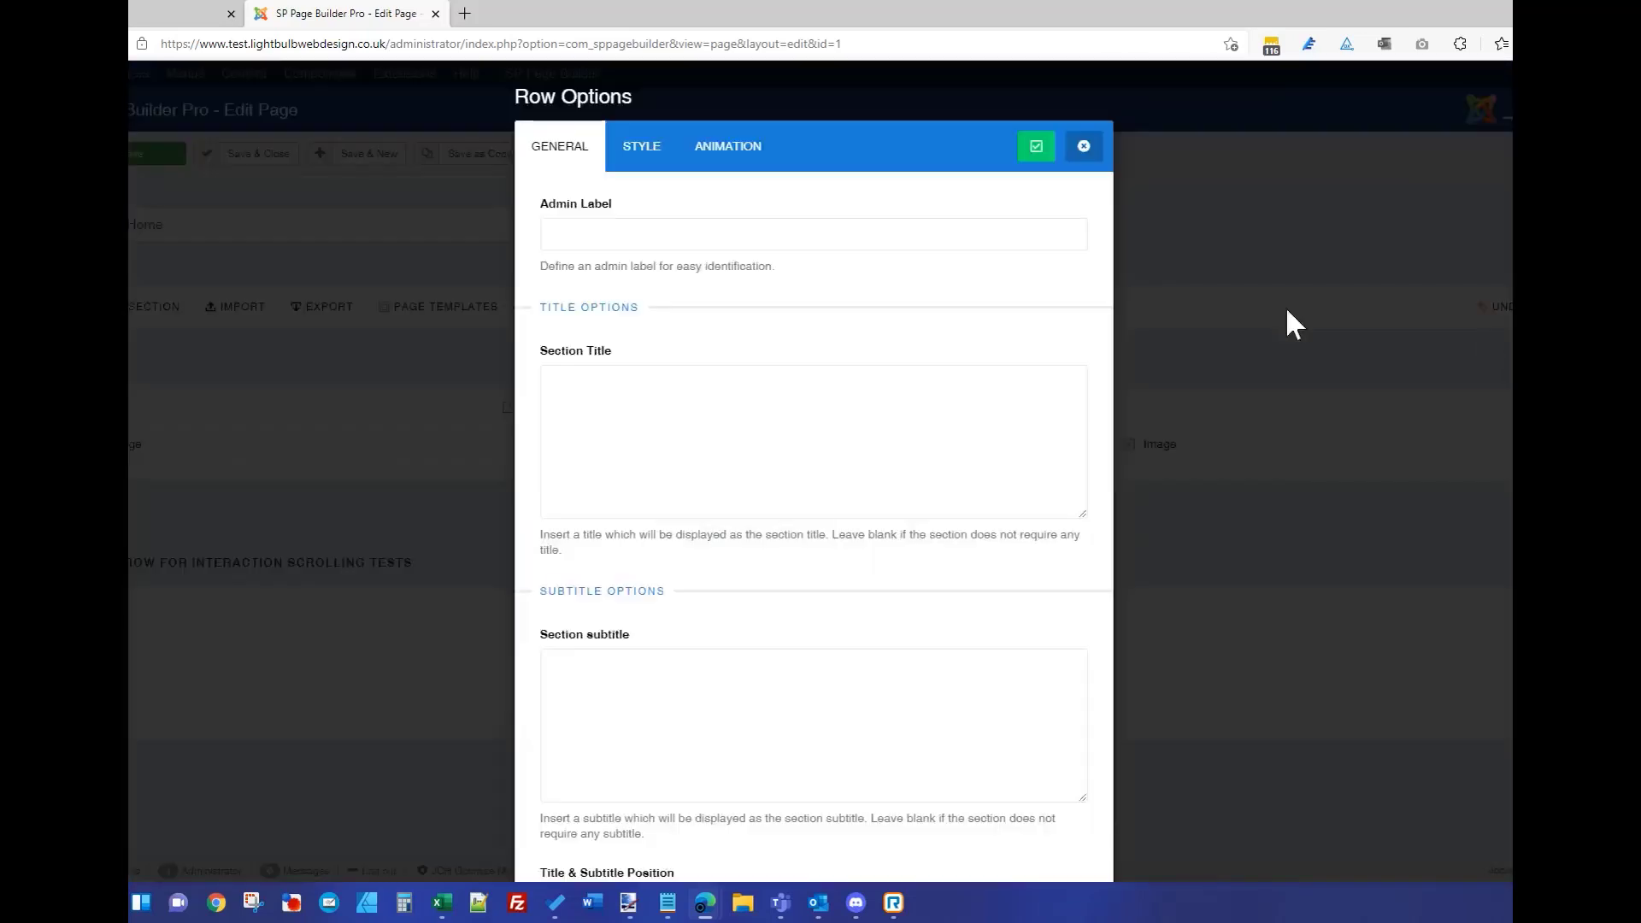
click(641, 146)
scroll(723, 470, down, 5)
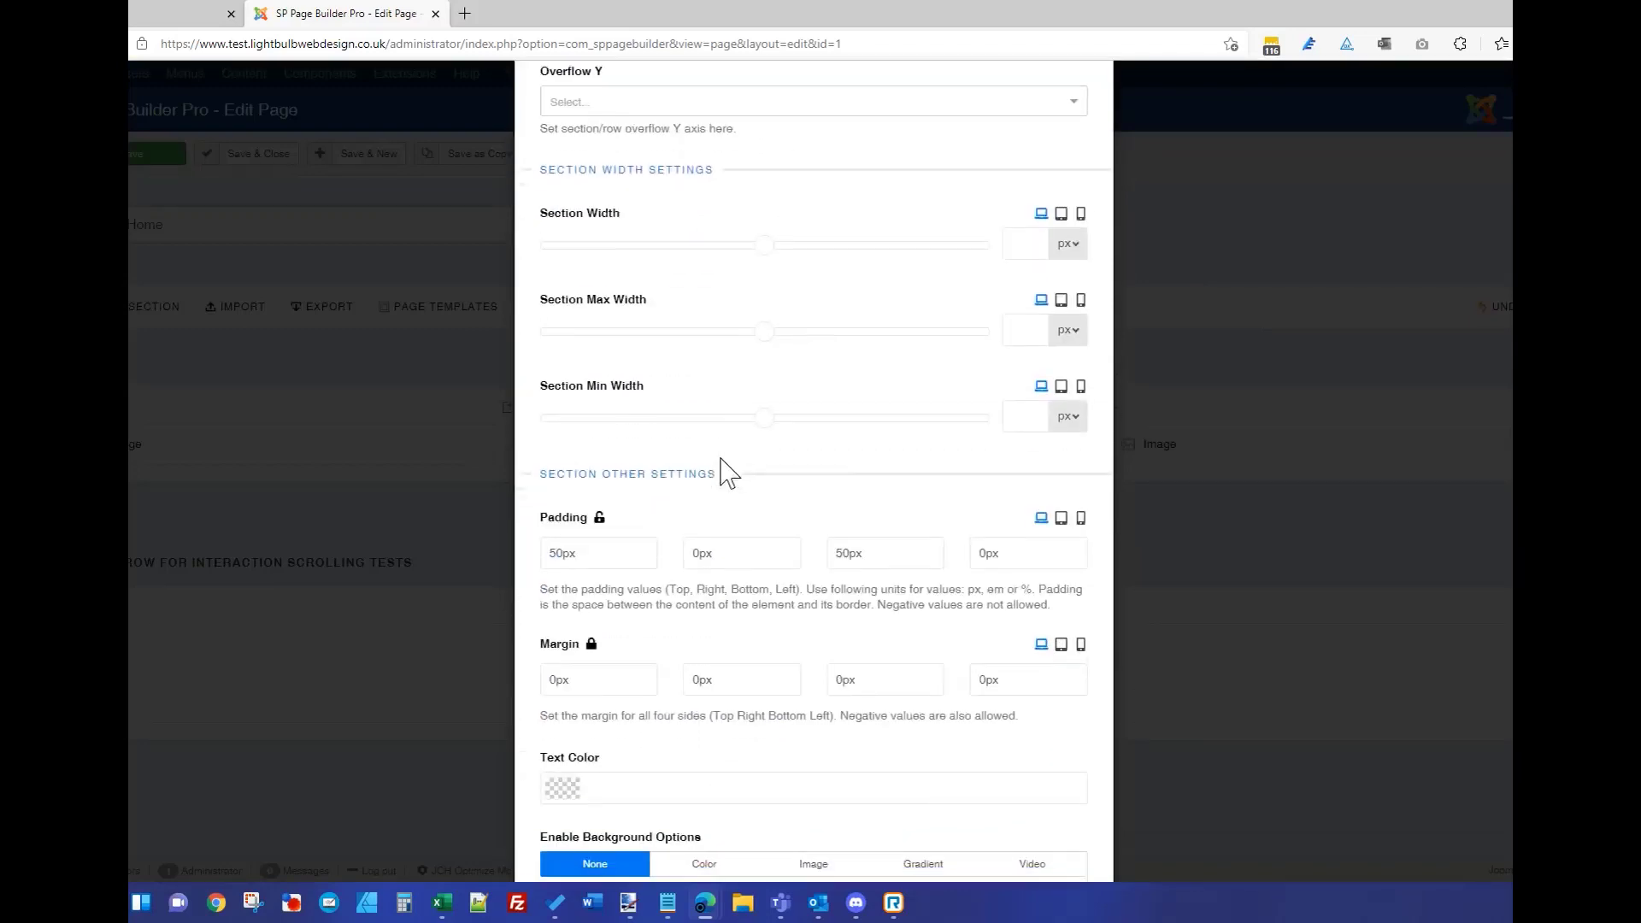
scroll(722, 469, down, 15)
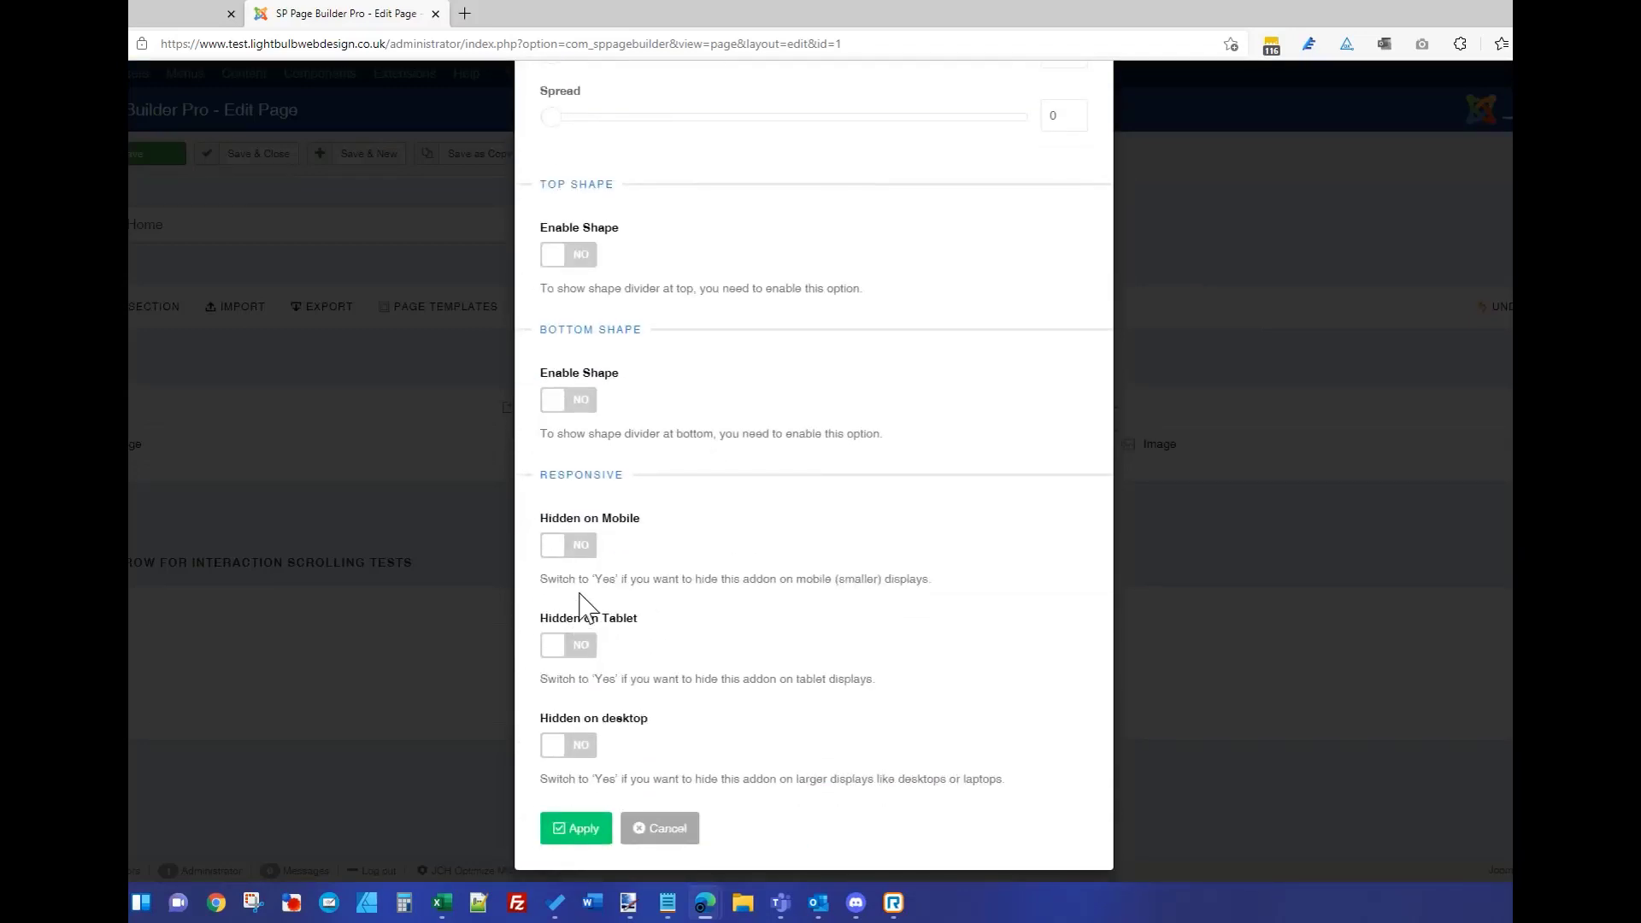
click(646, 829)
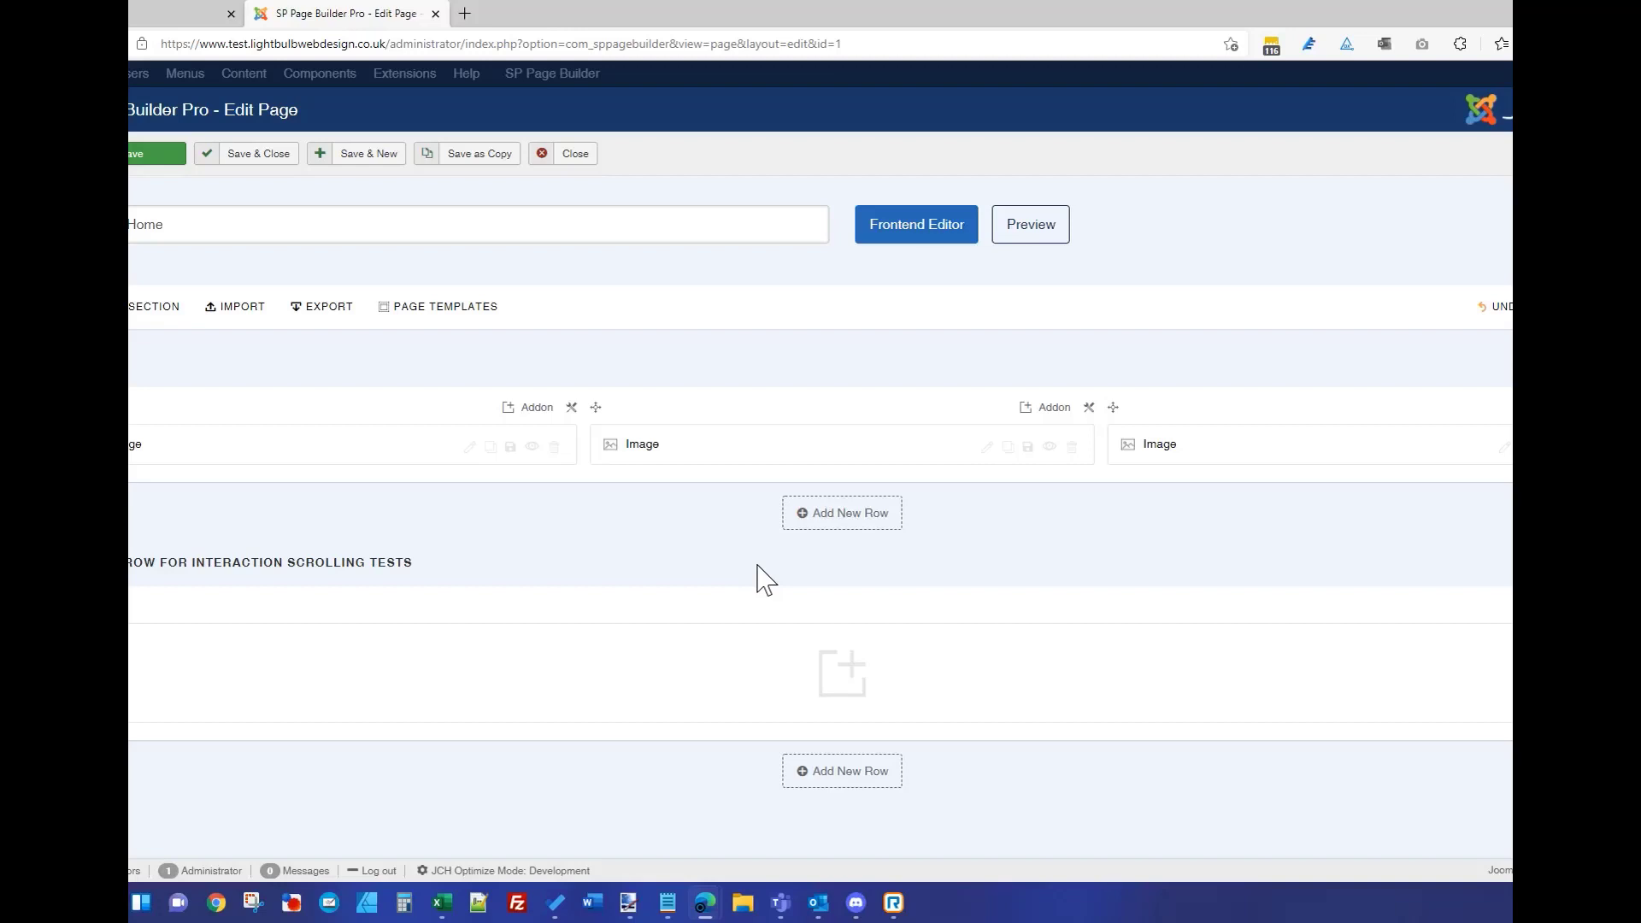
- Examine the second Image addon's device visibility settings and access group choices, then close its options unchanged
click(987, 447)
click(731, 147)
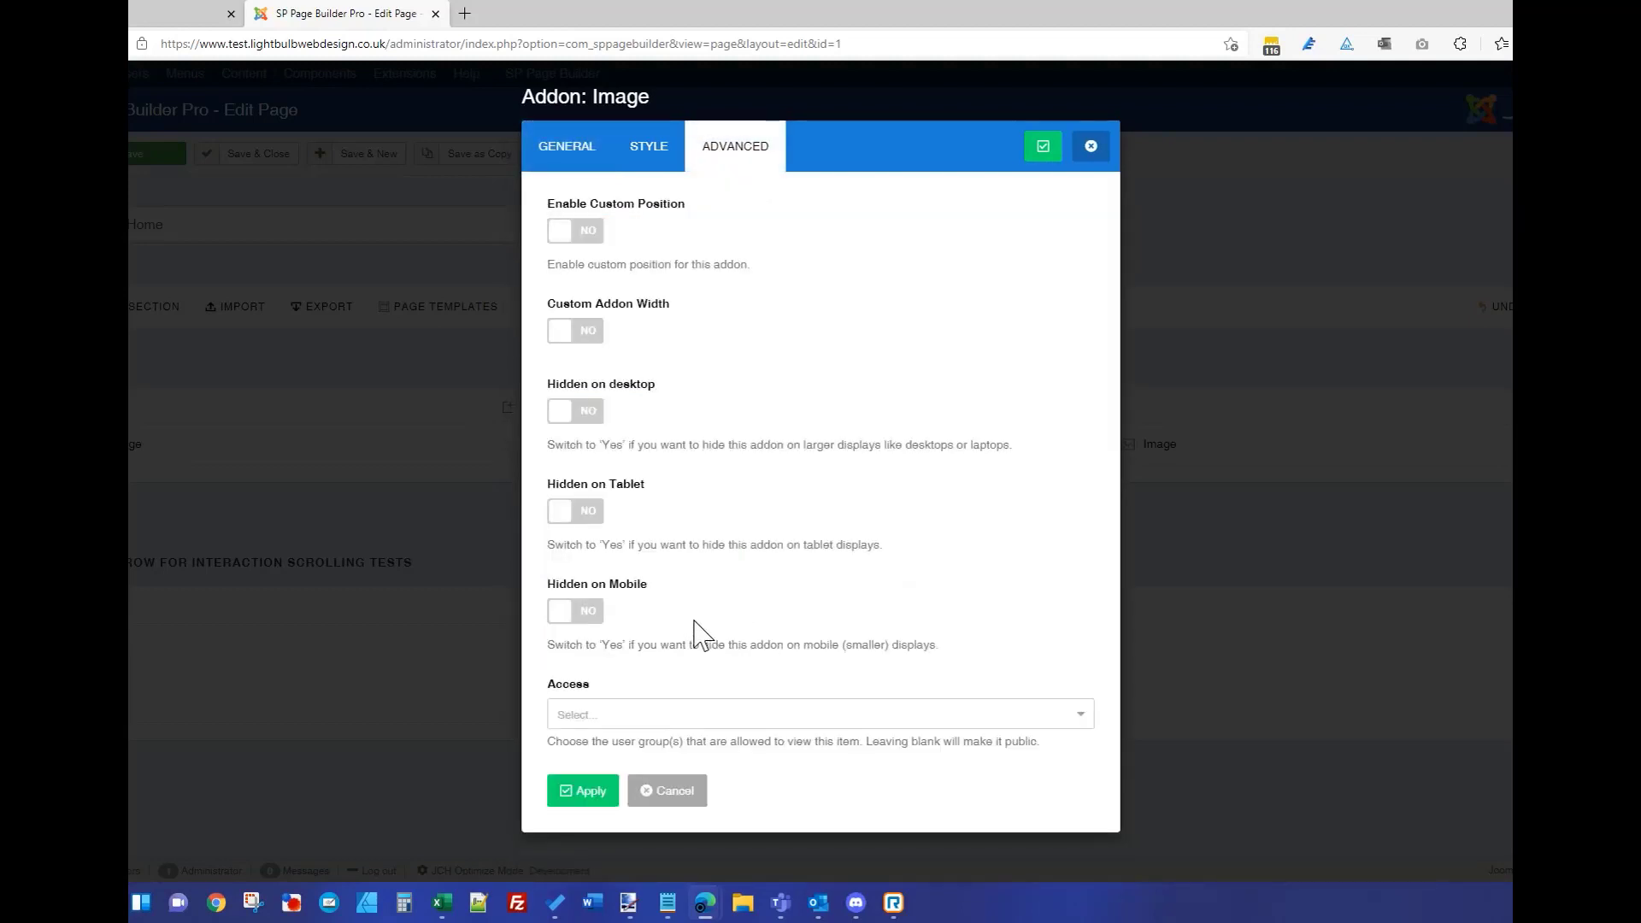
click(655, 715)
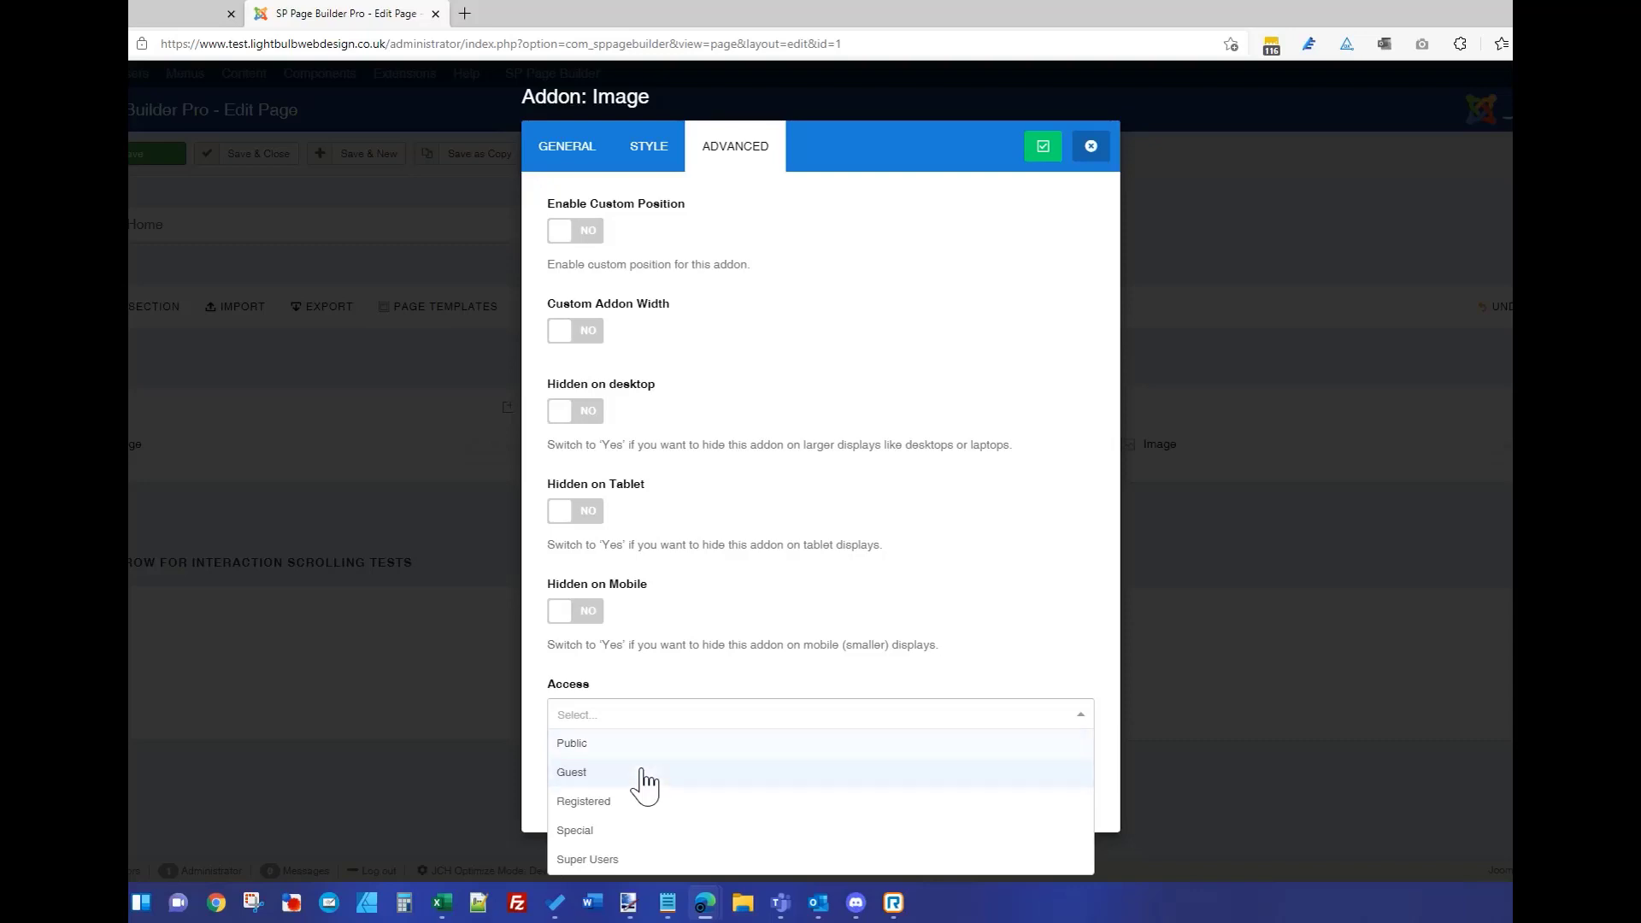
click(660, 652)
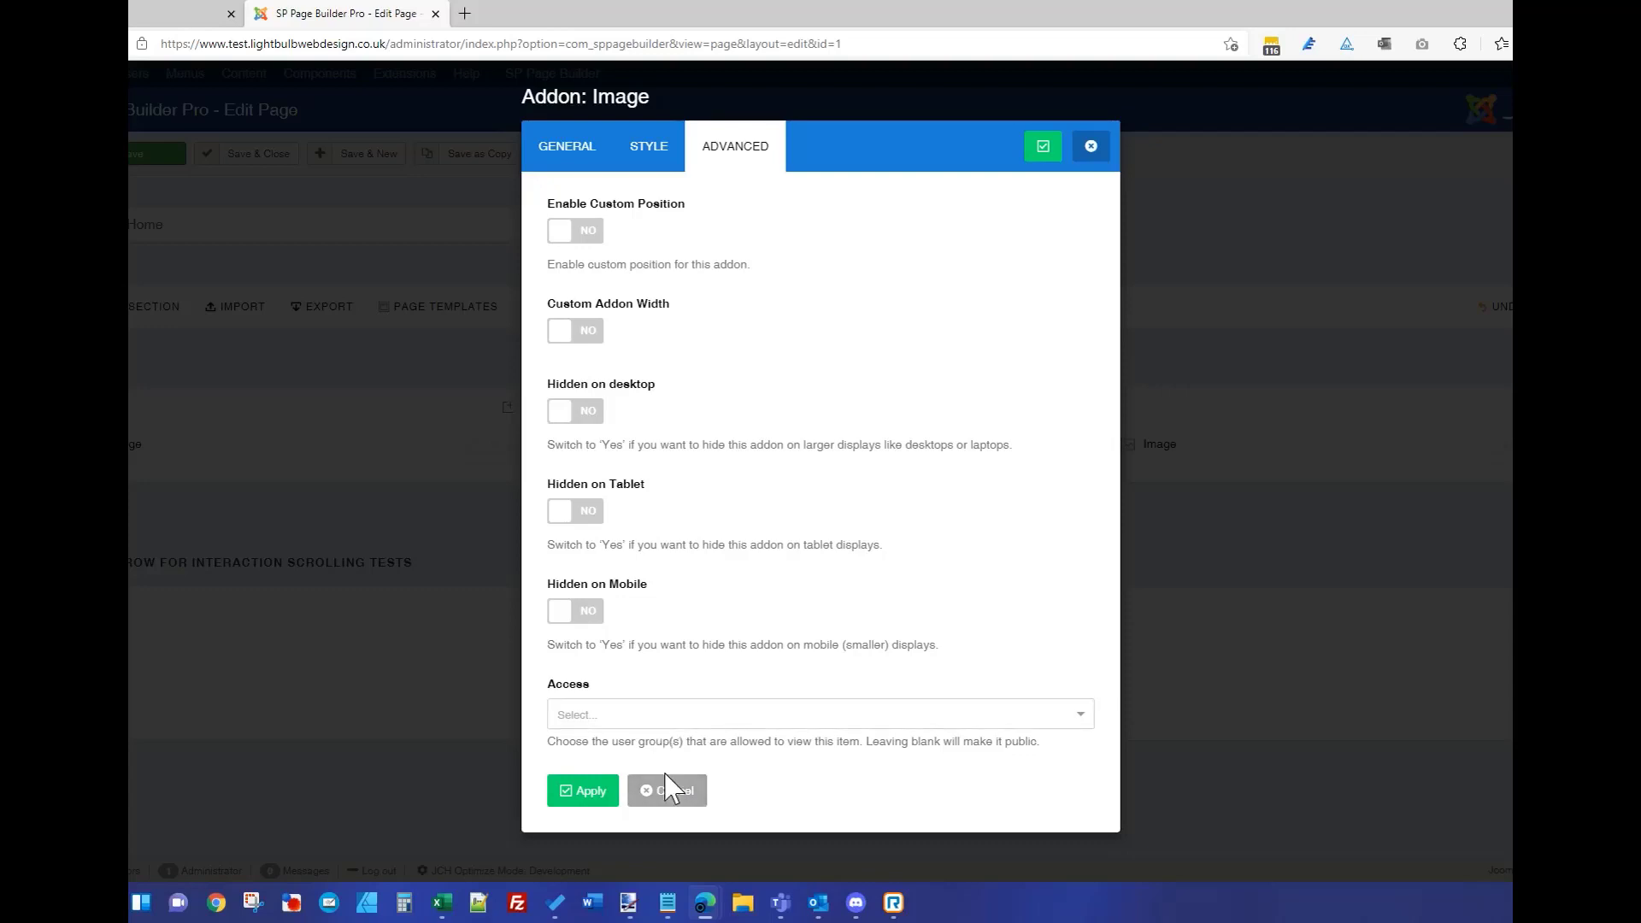
click(678, 718)
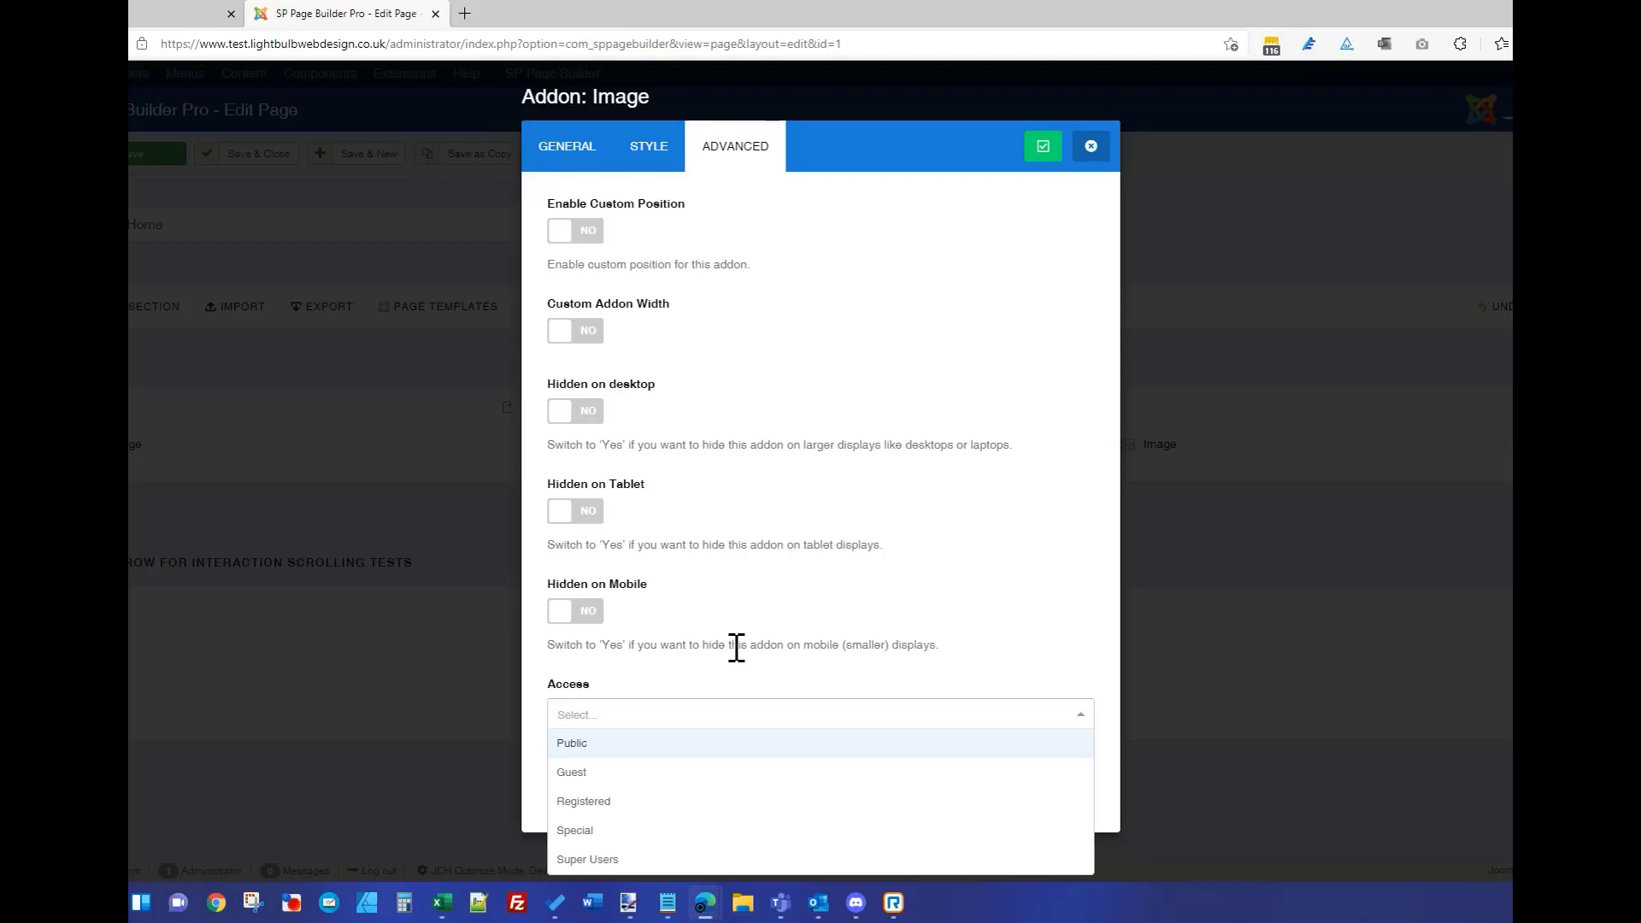
click(797, 620)
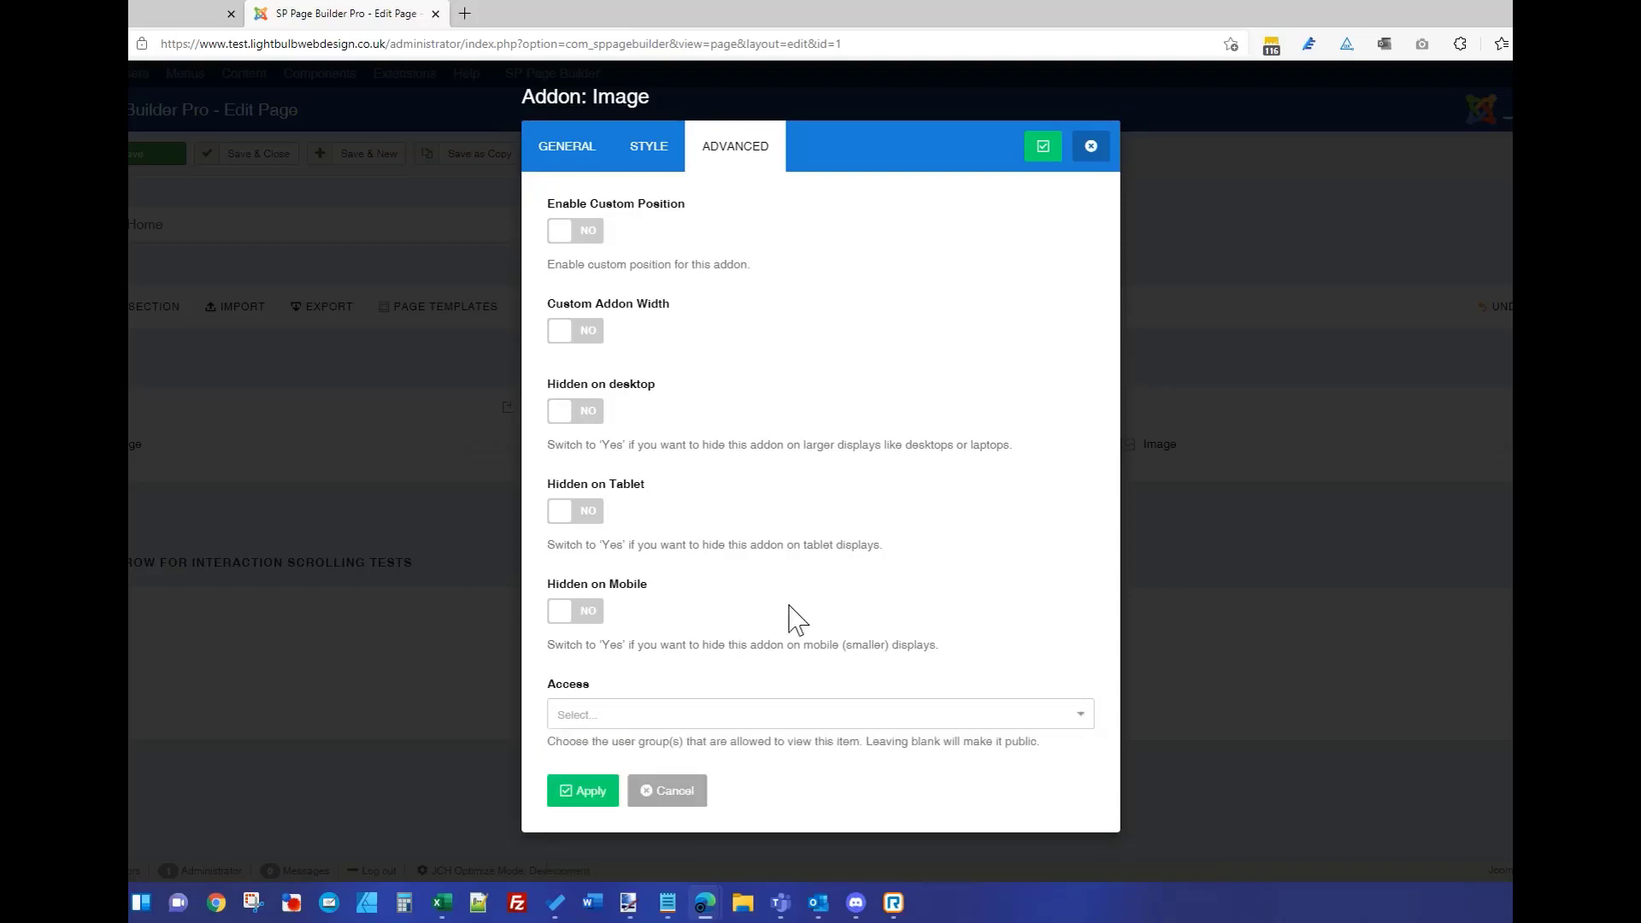
click(564, 146)
click(1090, 146)
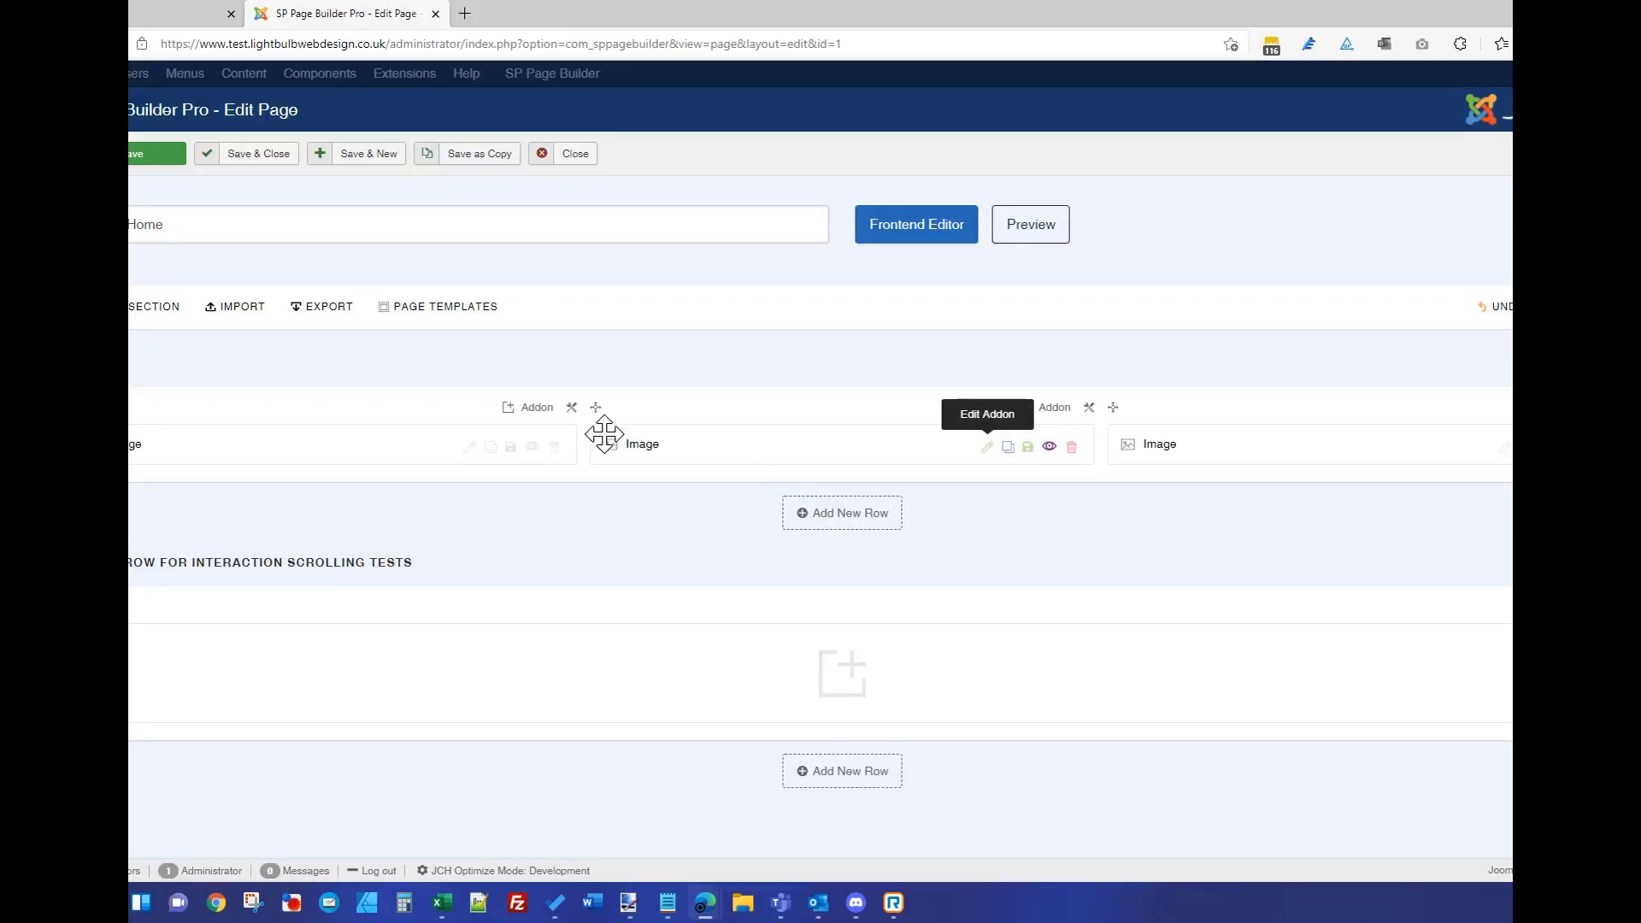
- Look over the first column's responsive layout, order and visibility options, then close them unchanged
click(571, 407)
click(613, 440)
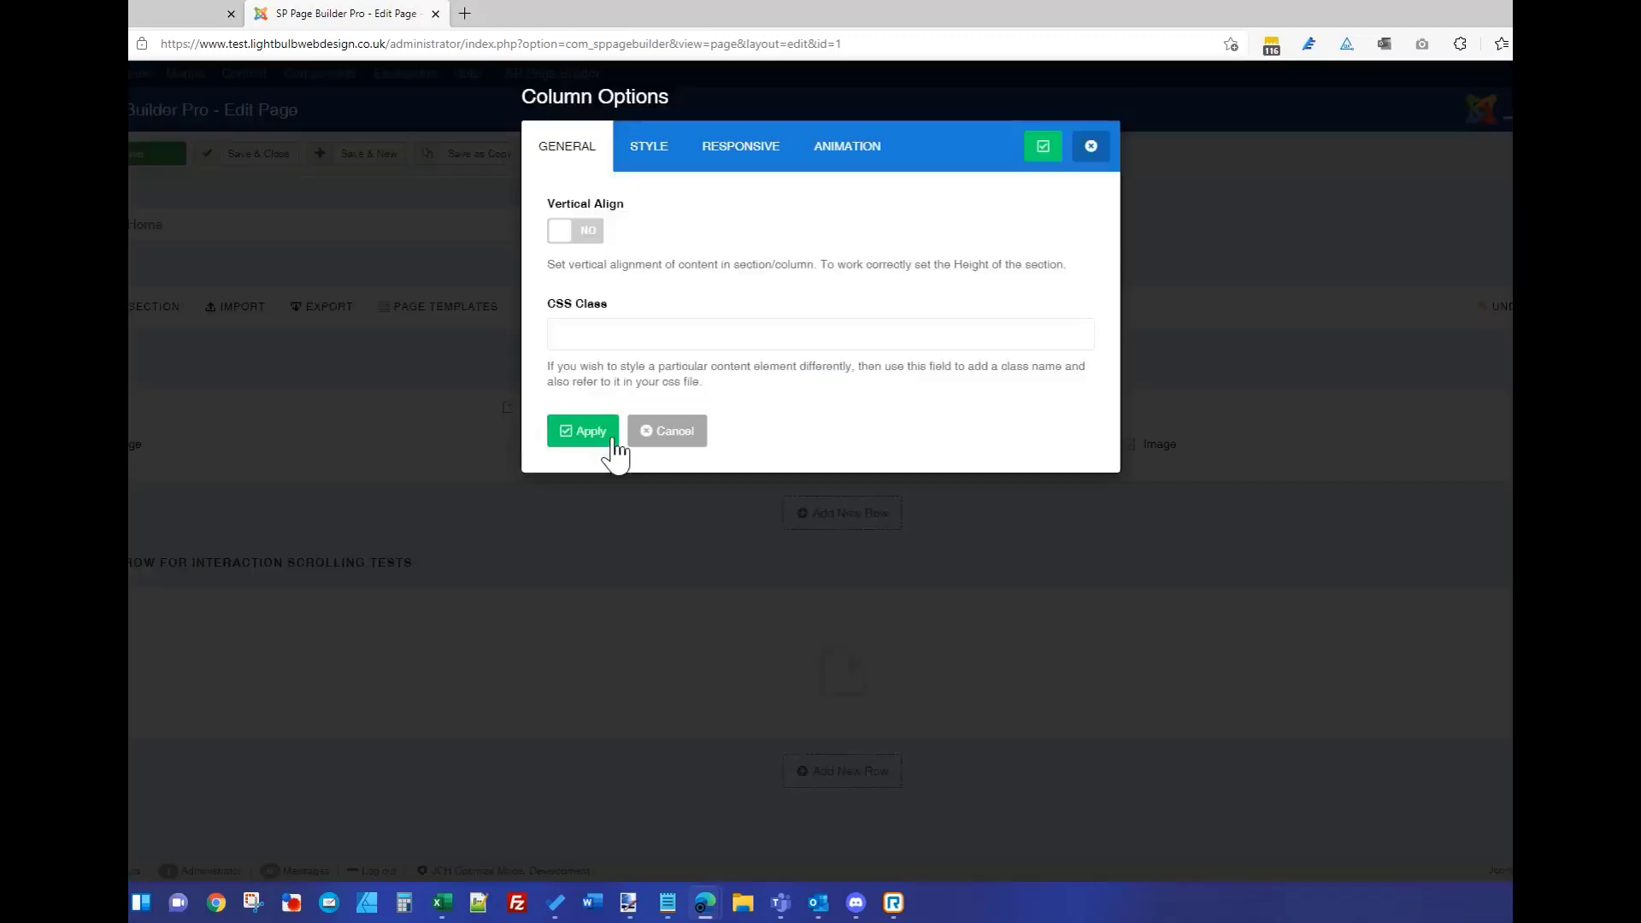
click(731, 154)
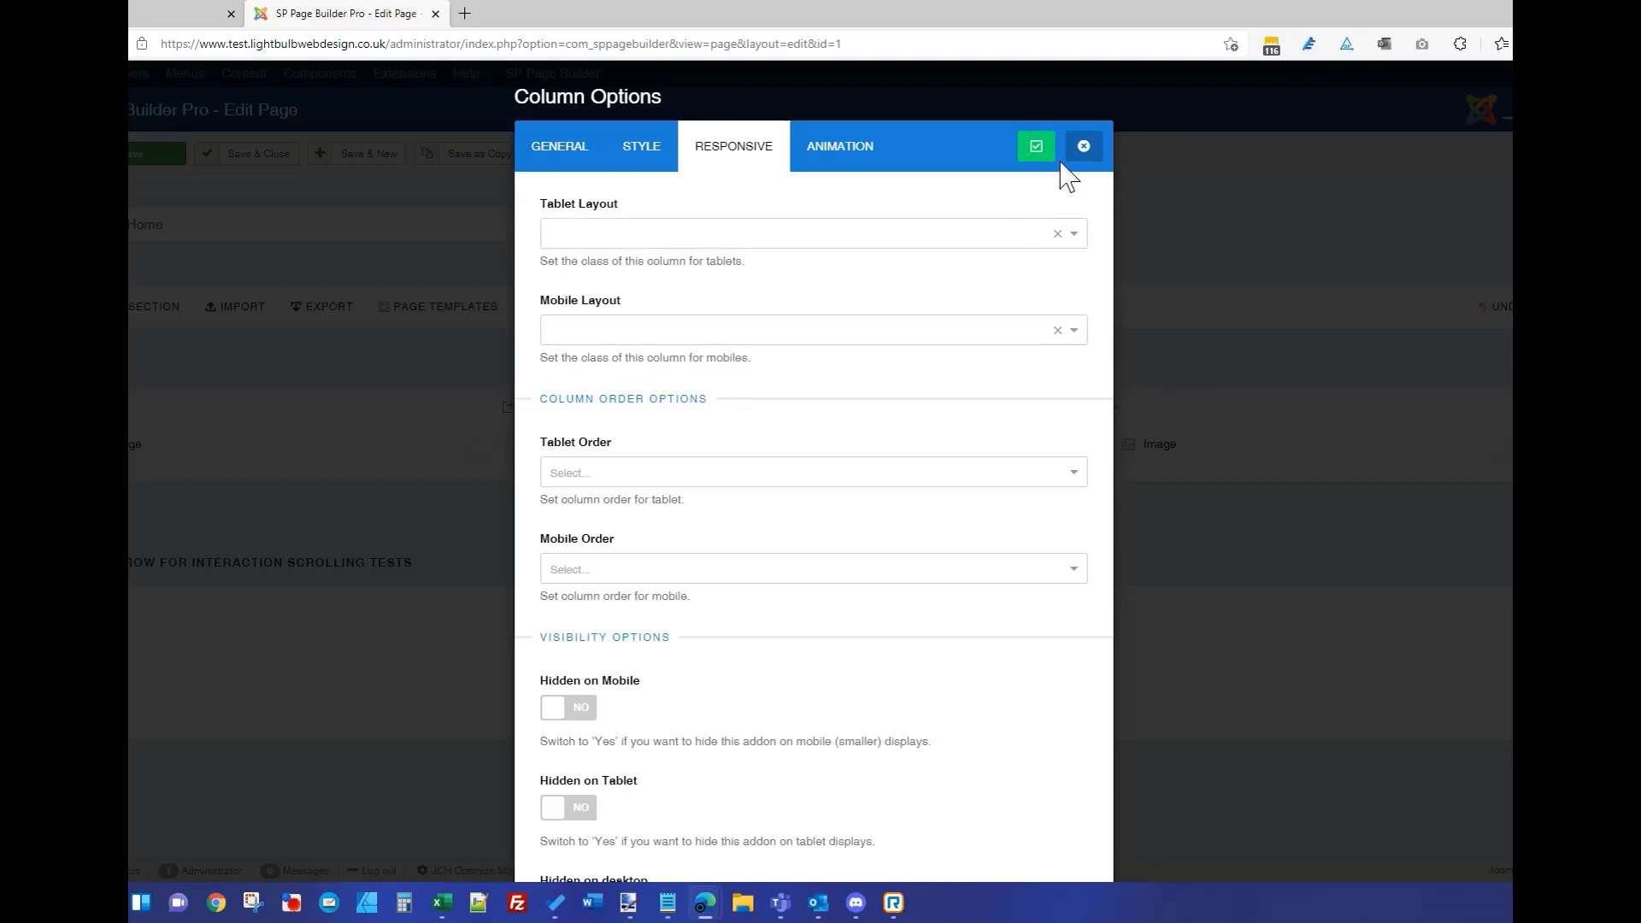
click(1083, 146)
- Replace the first Image addon's picture with person1.jpg from the media library and apply the change
click(474, 450)
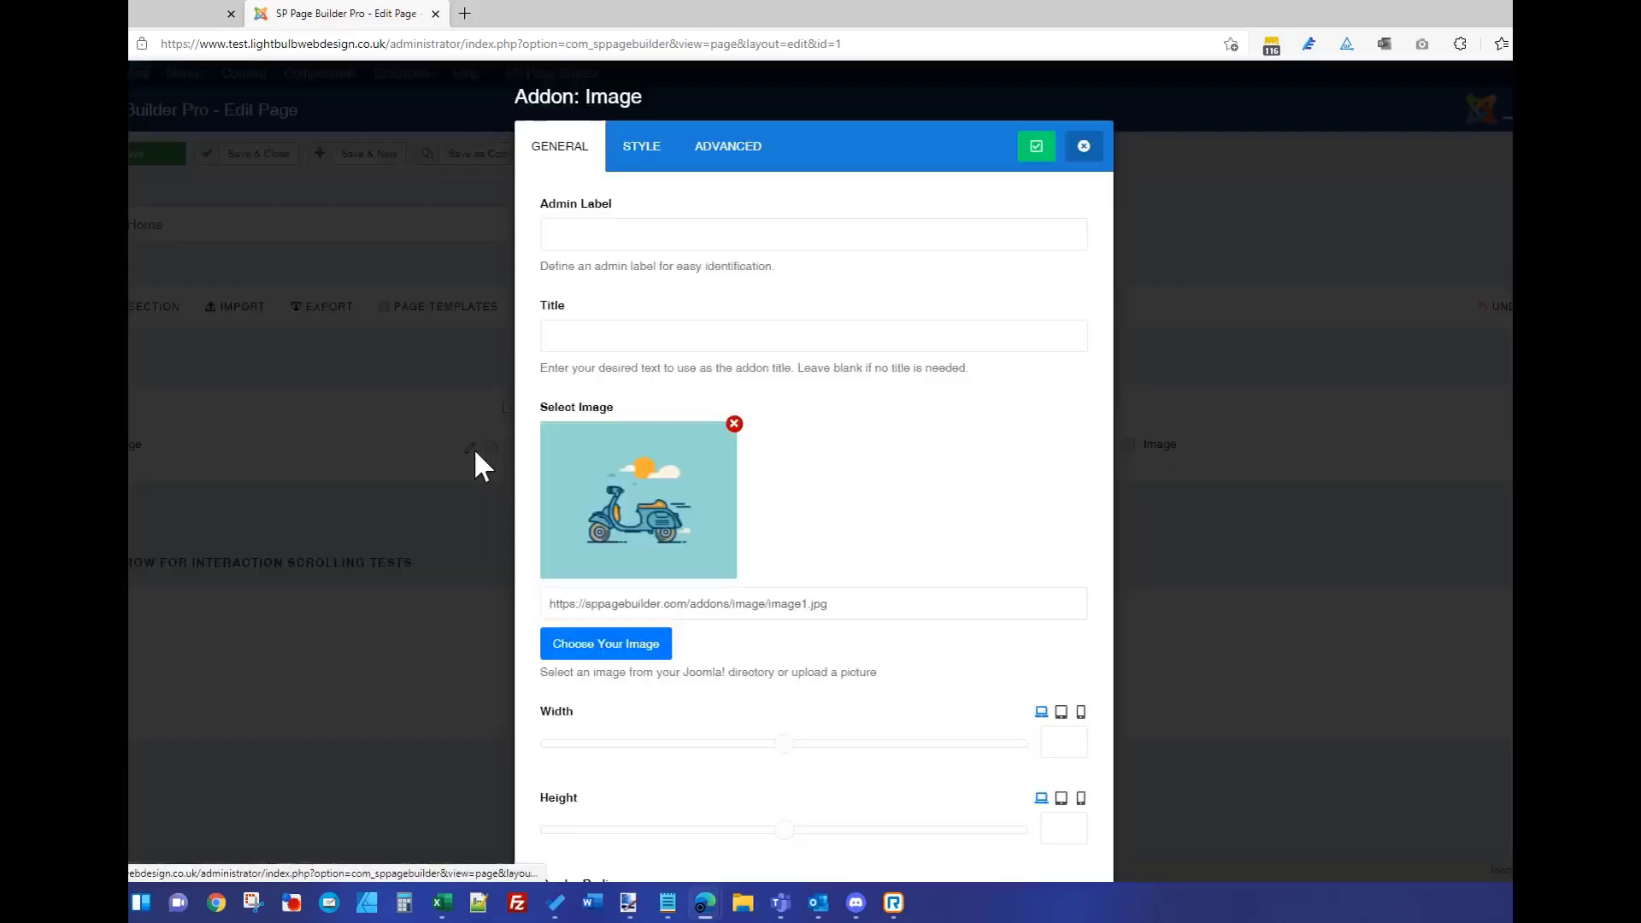
click(628, 649)
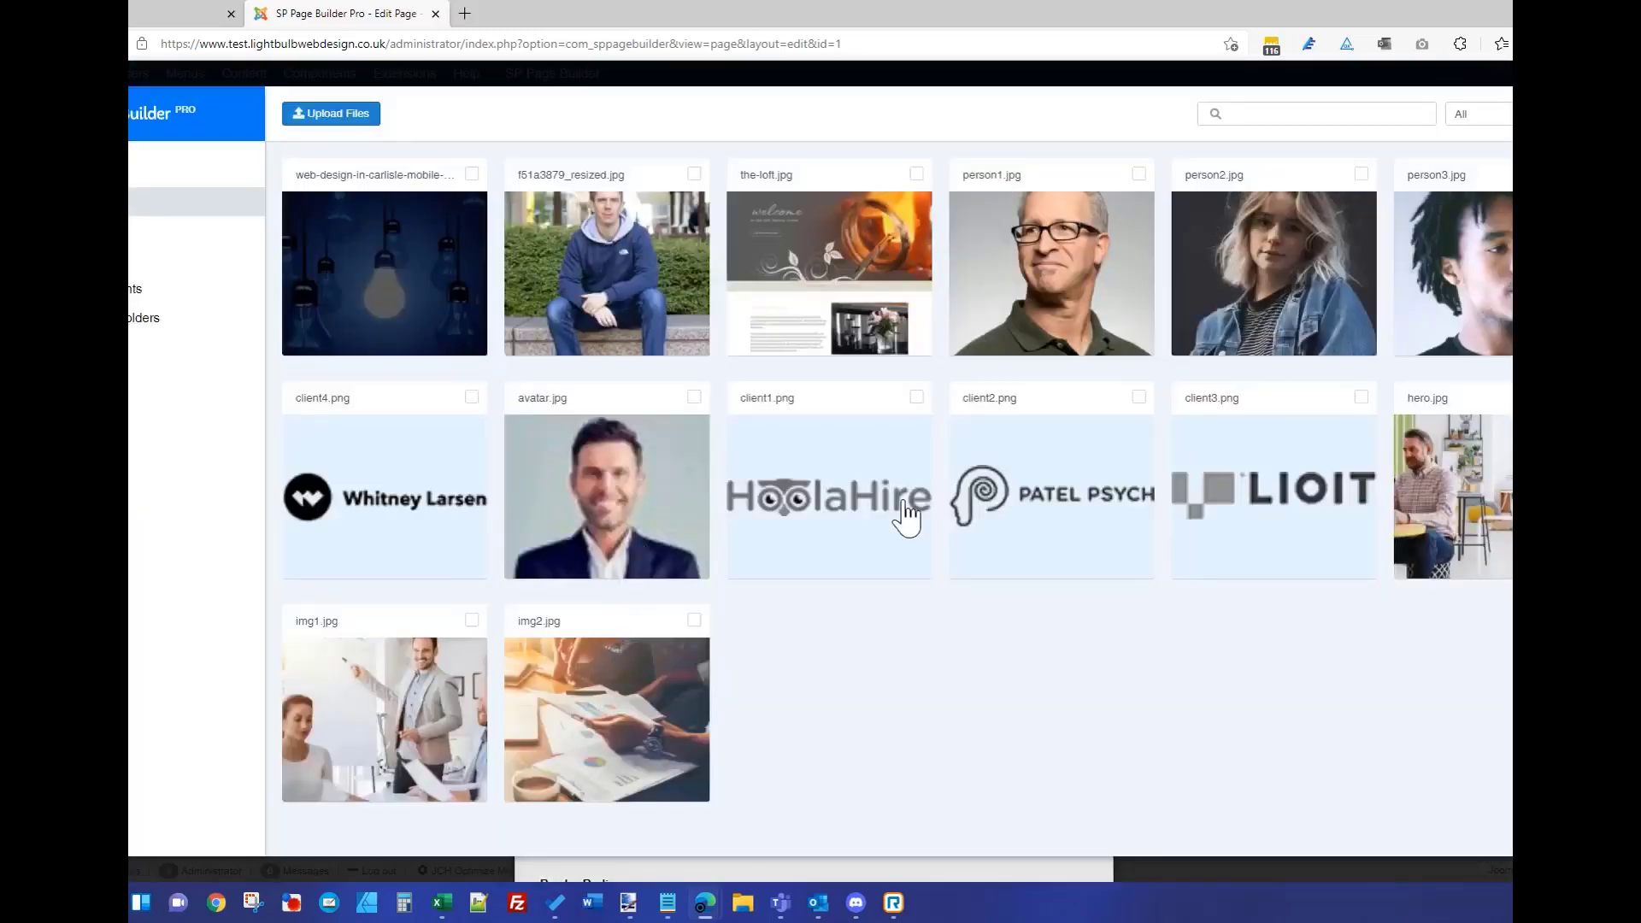
click(1026, 286)
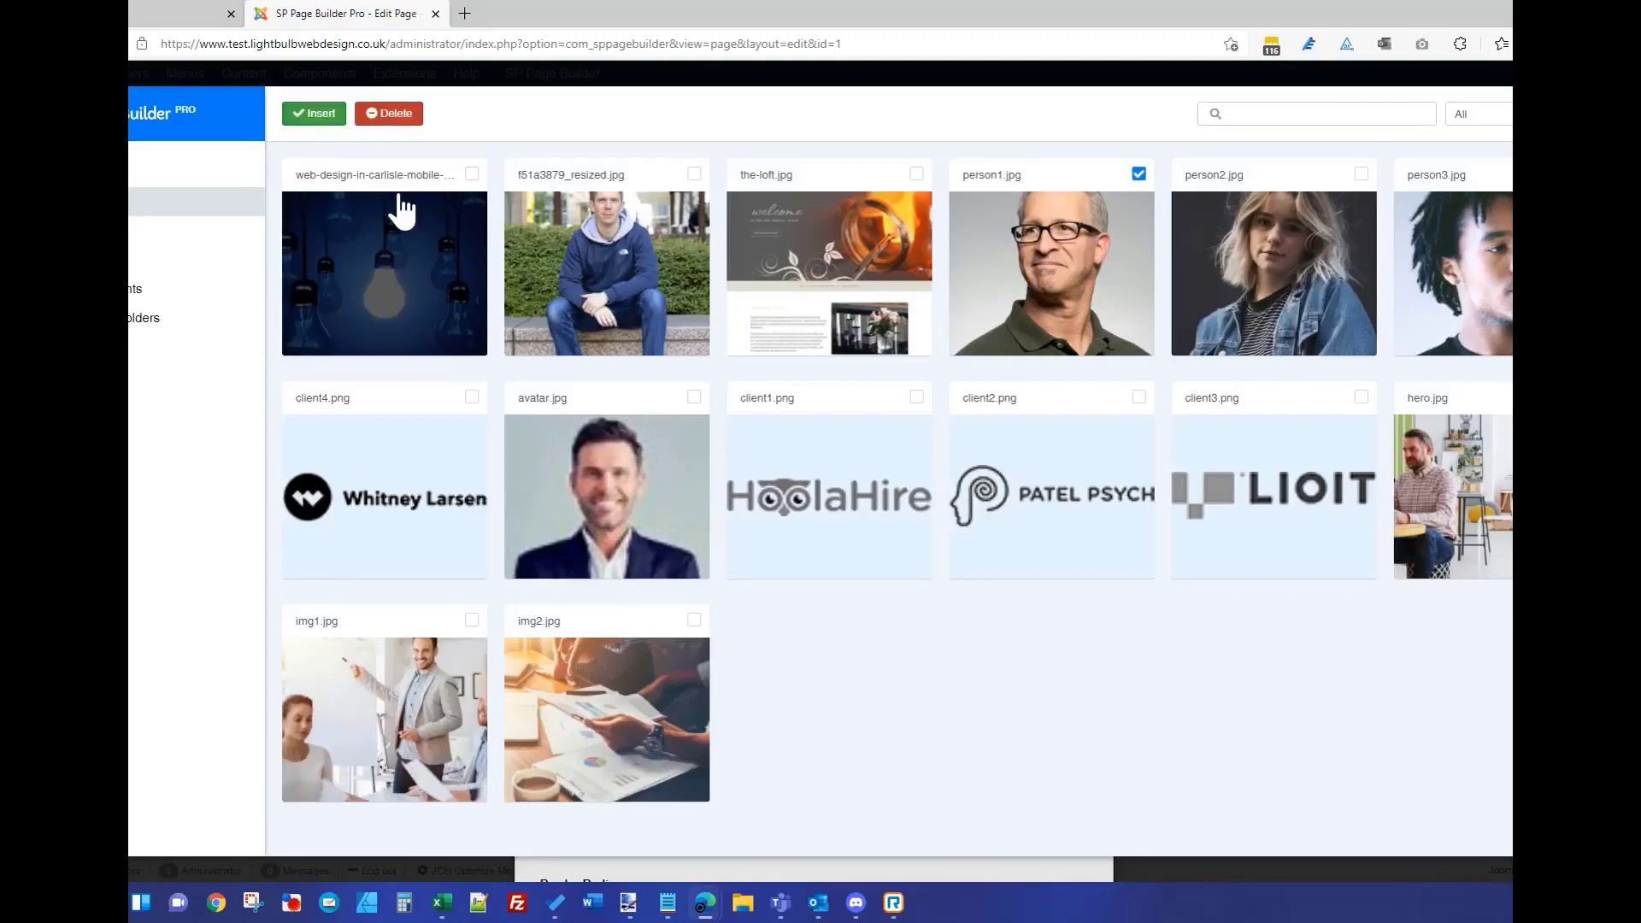
click(316, 120)
click(1034, 147)
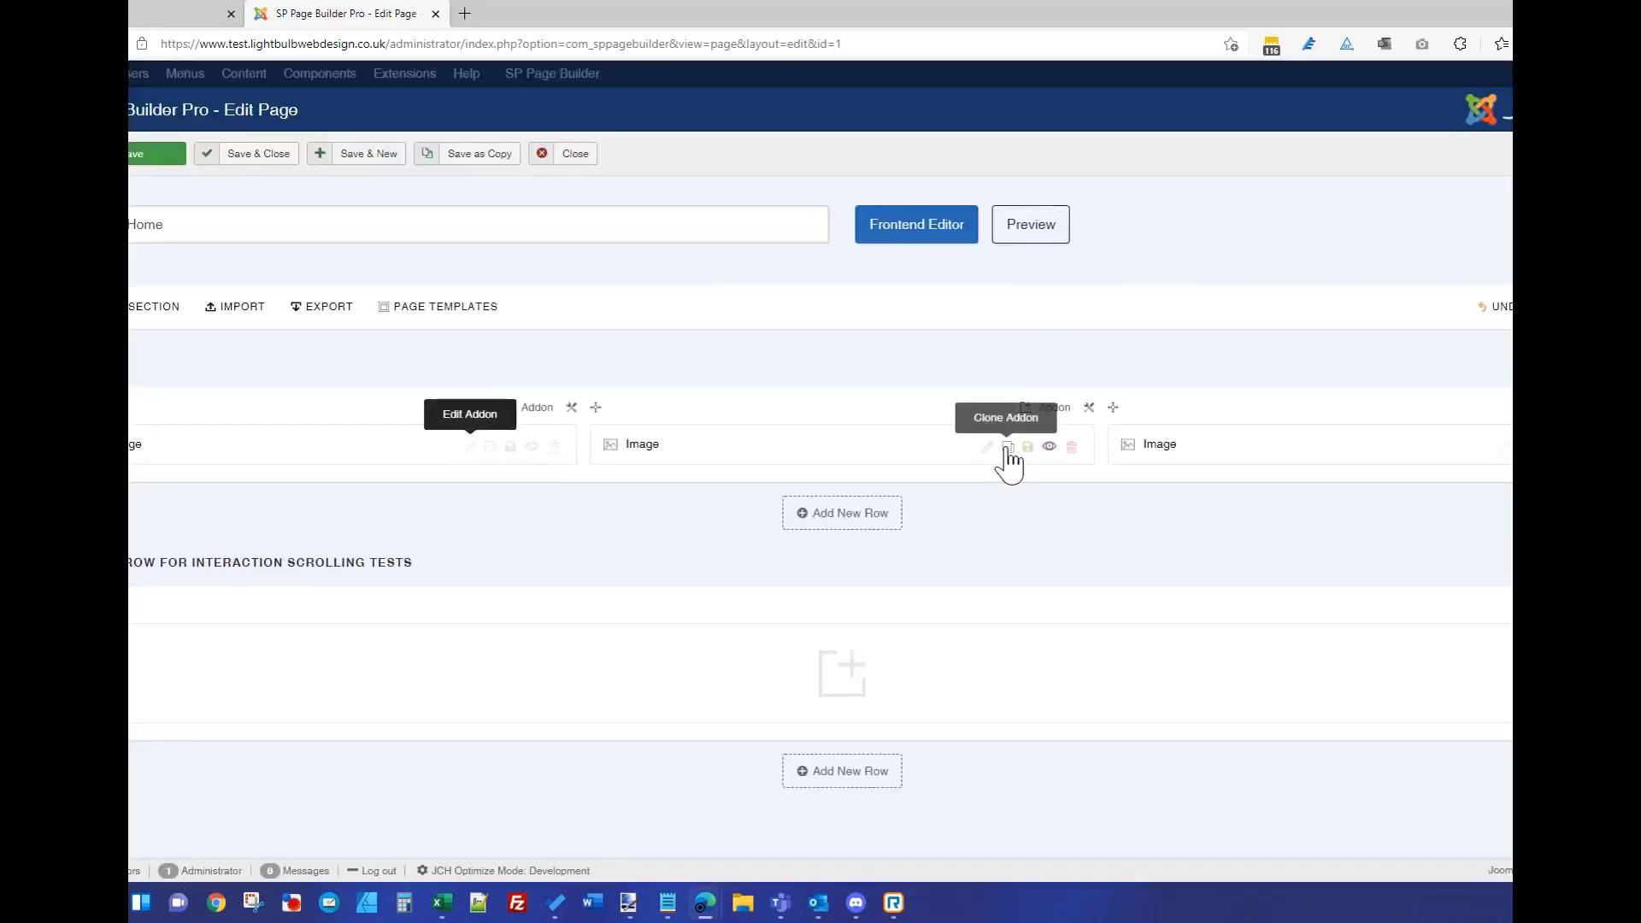
- Replace the second Image addon's picture with person2.jpg from the media library and apply the change
click(987, 448)
click(634, 647)
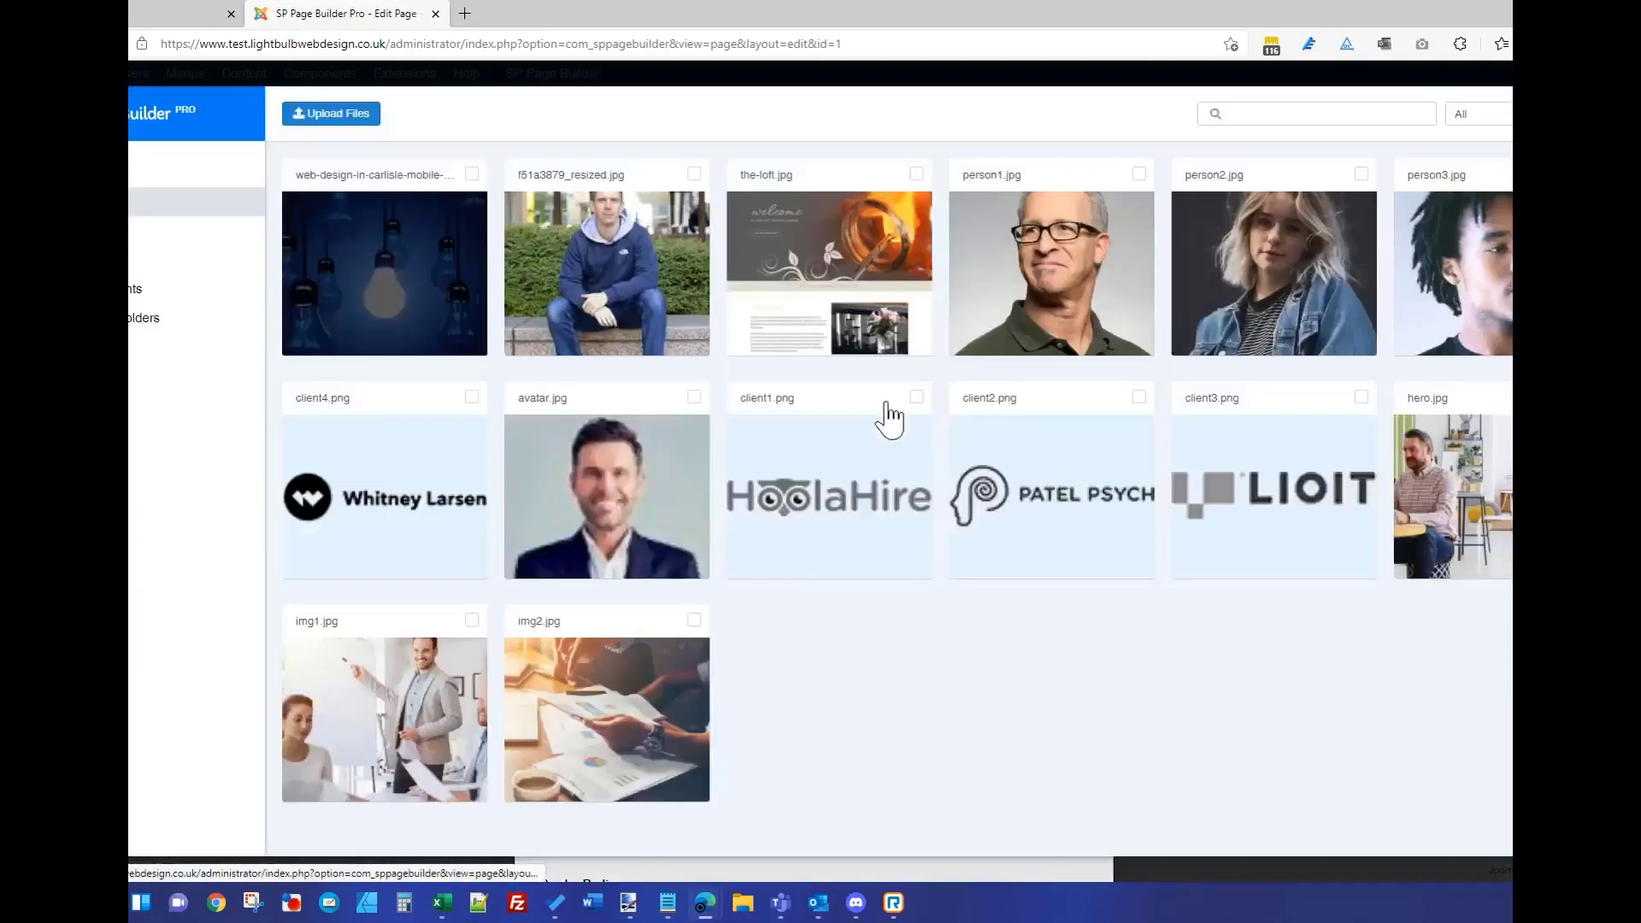
click(1260, 261)
click(316, 120)
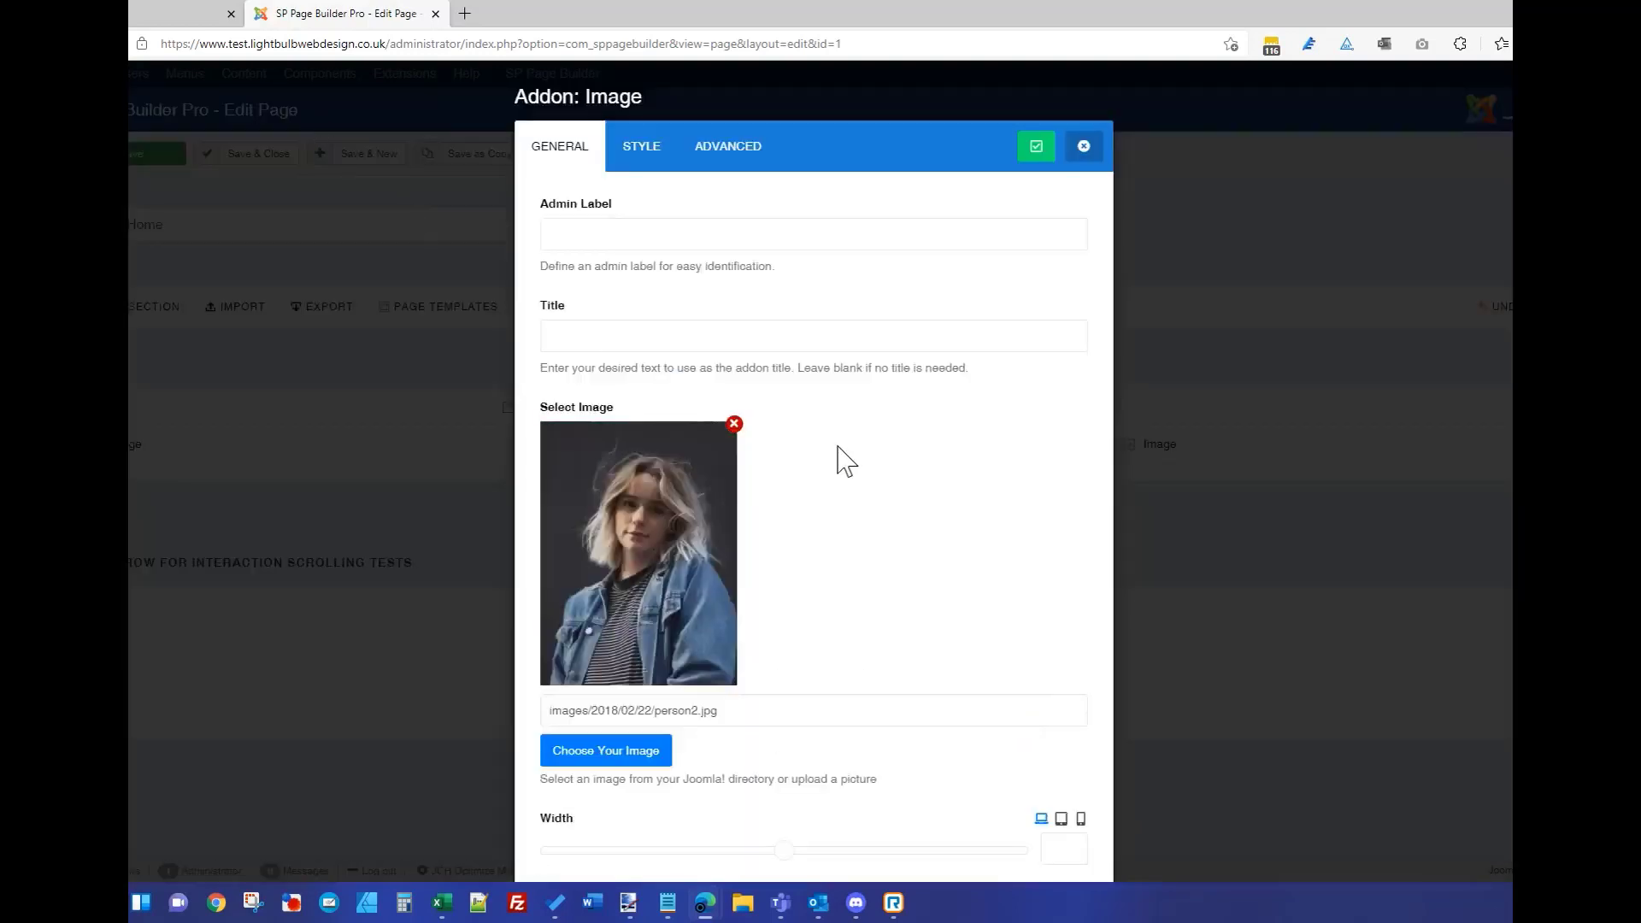
click(1039, 151)
- Replace the third Image addon's picture with person3.jpg from the media library and apply the change
click(1498, 451)
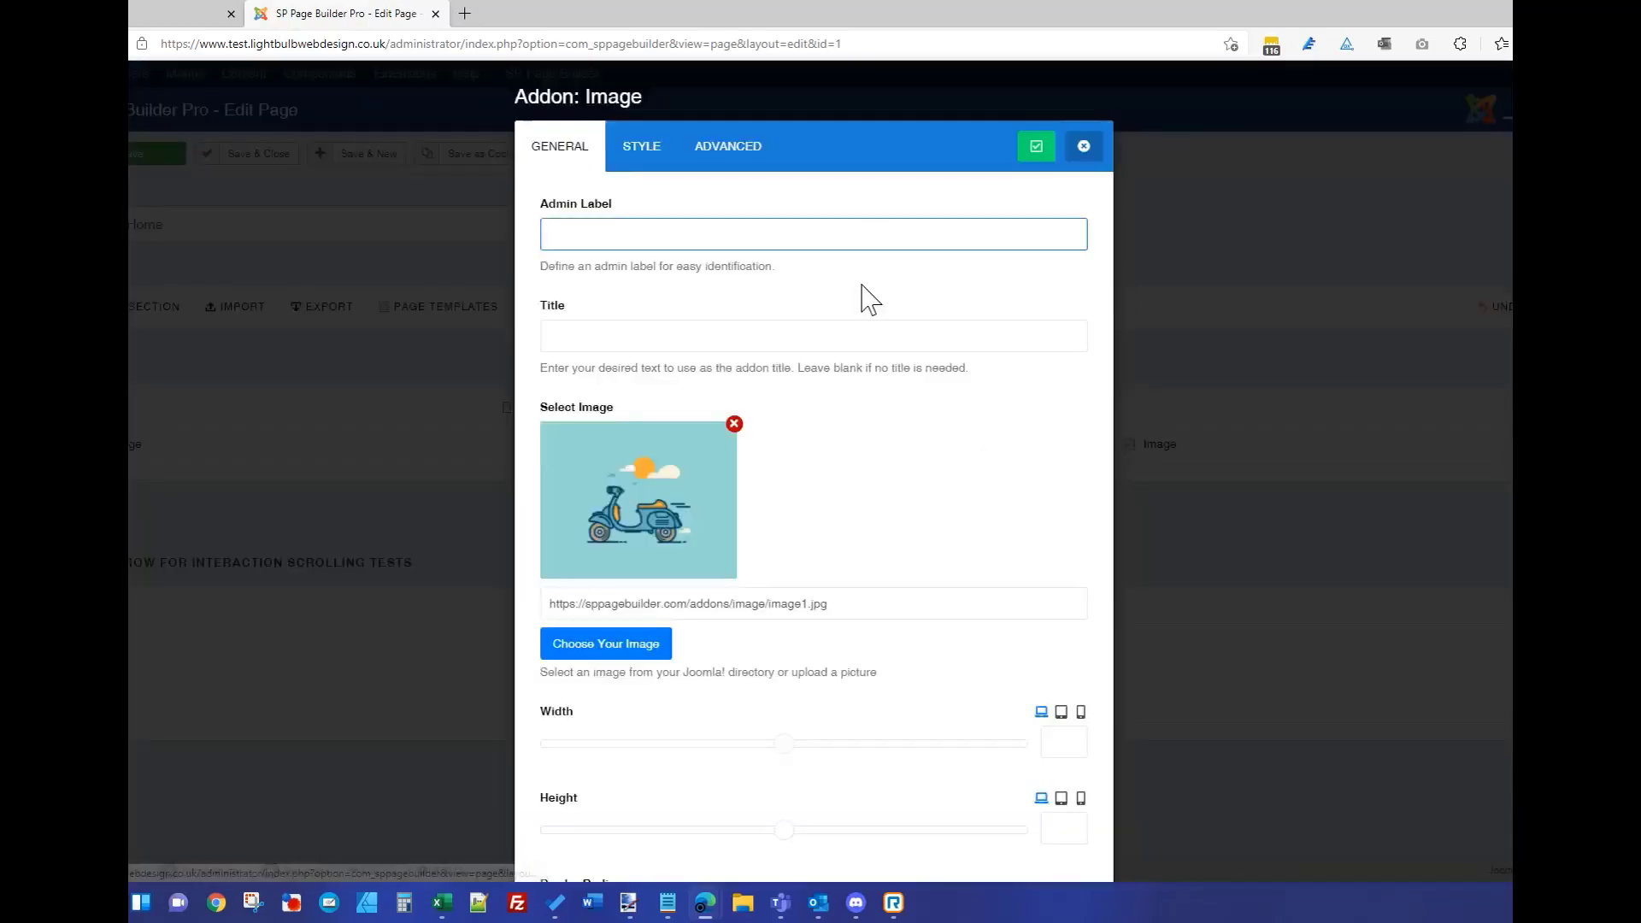
click(605, 650)
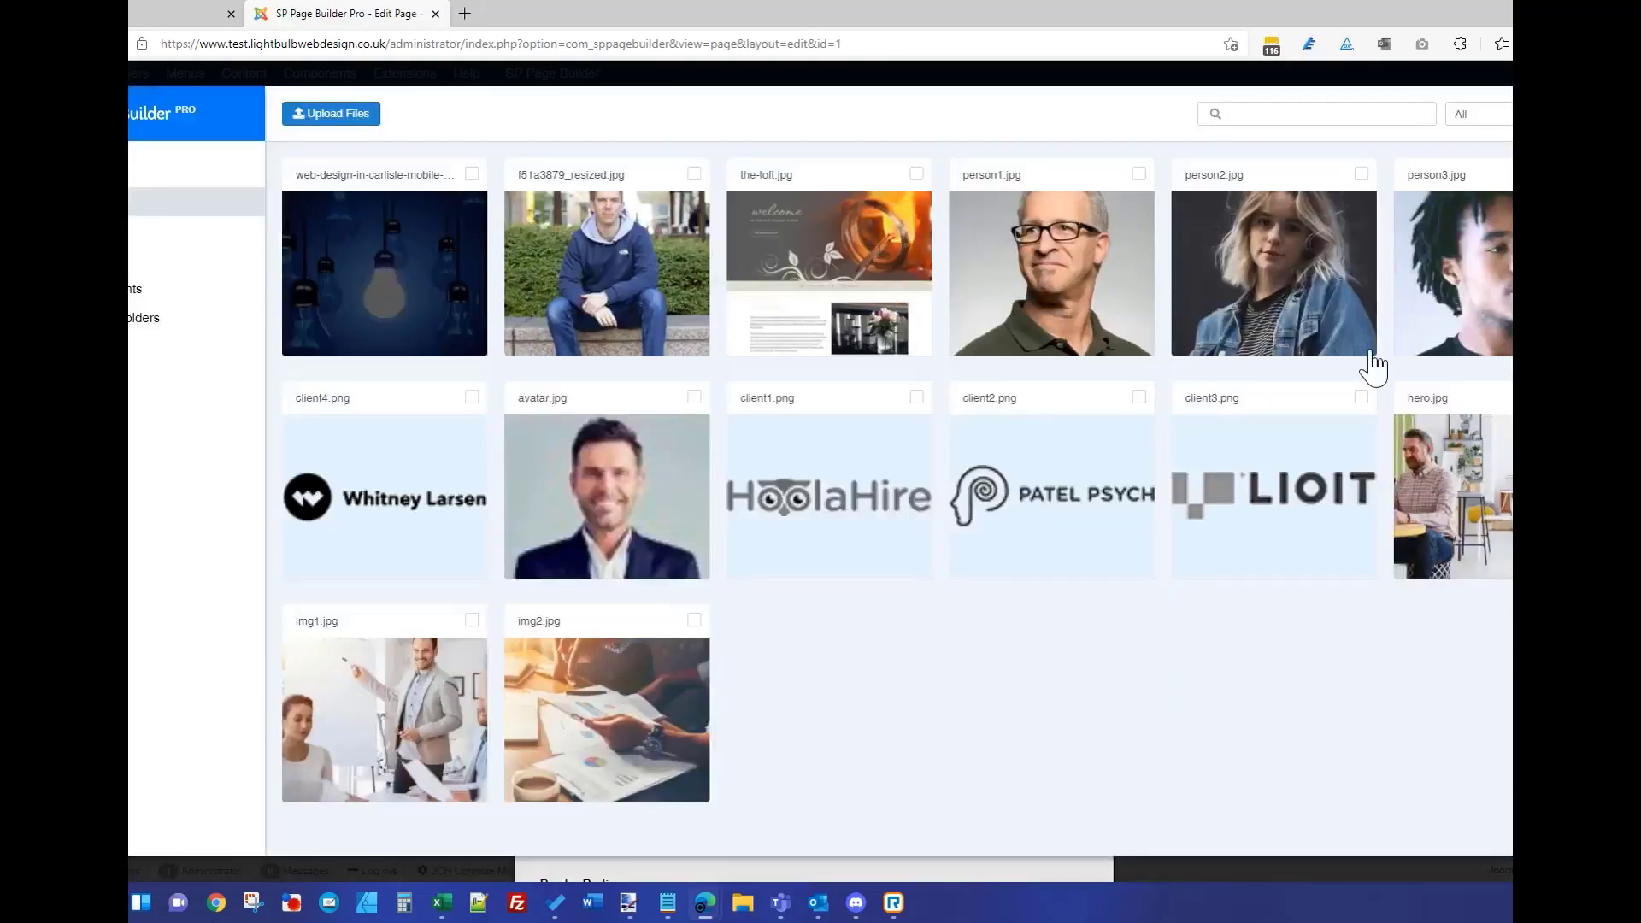
click(1472, 325)
click(321, 120)
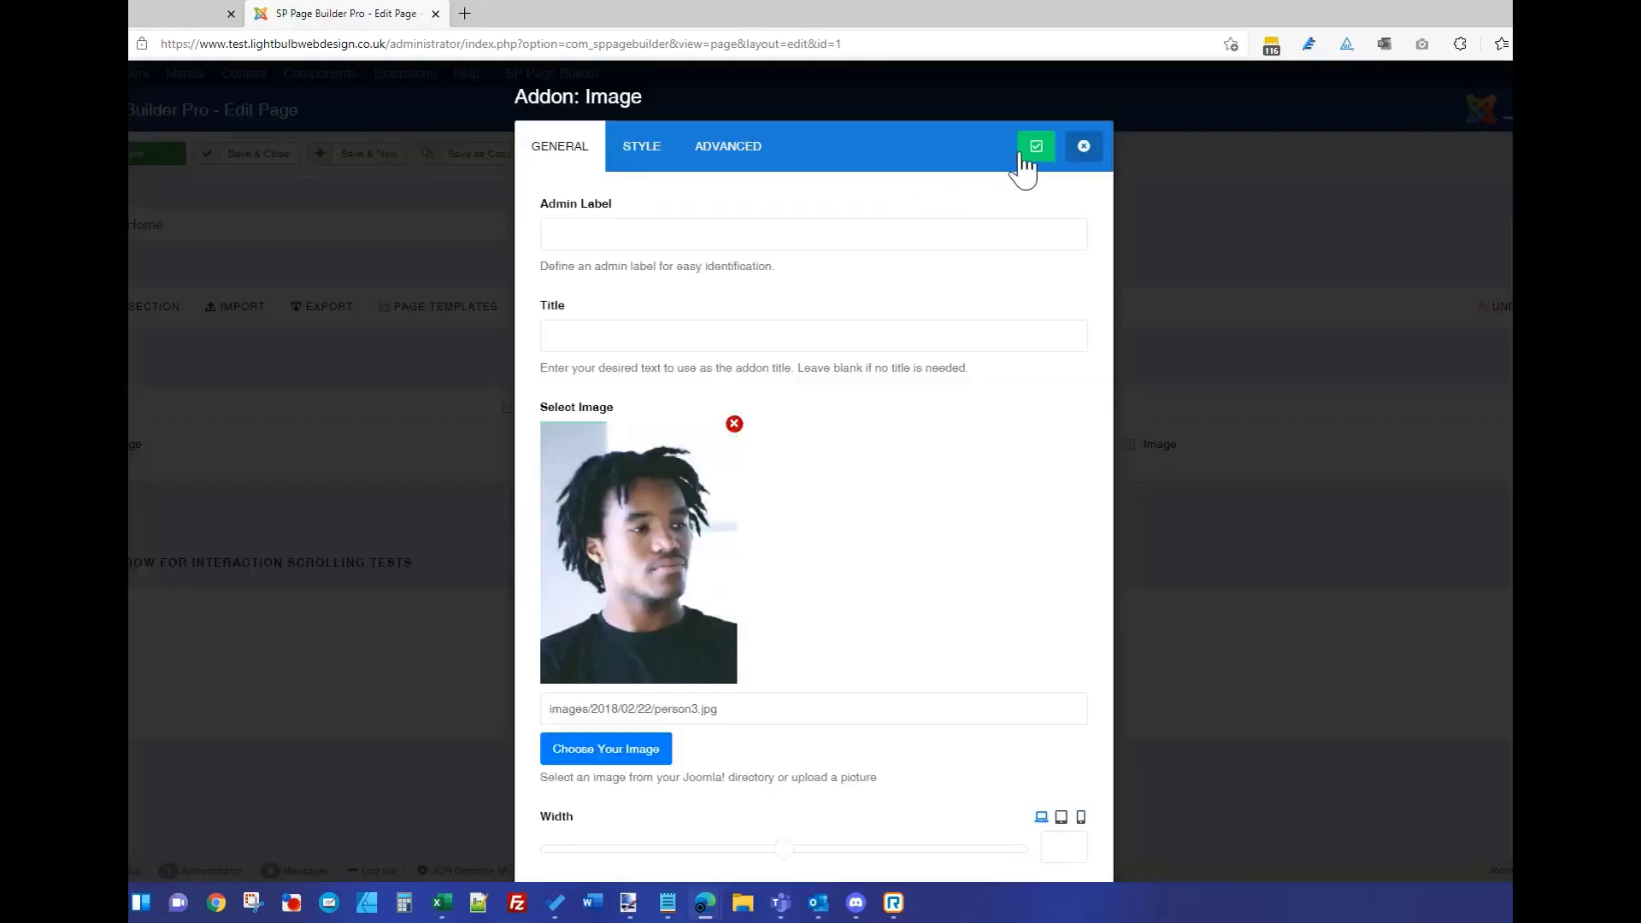
click(1022, 155)
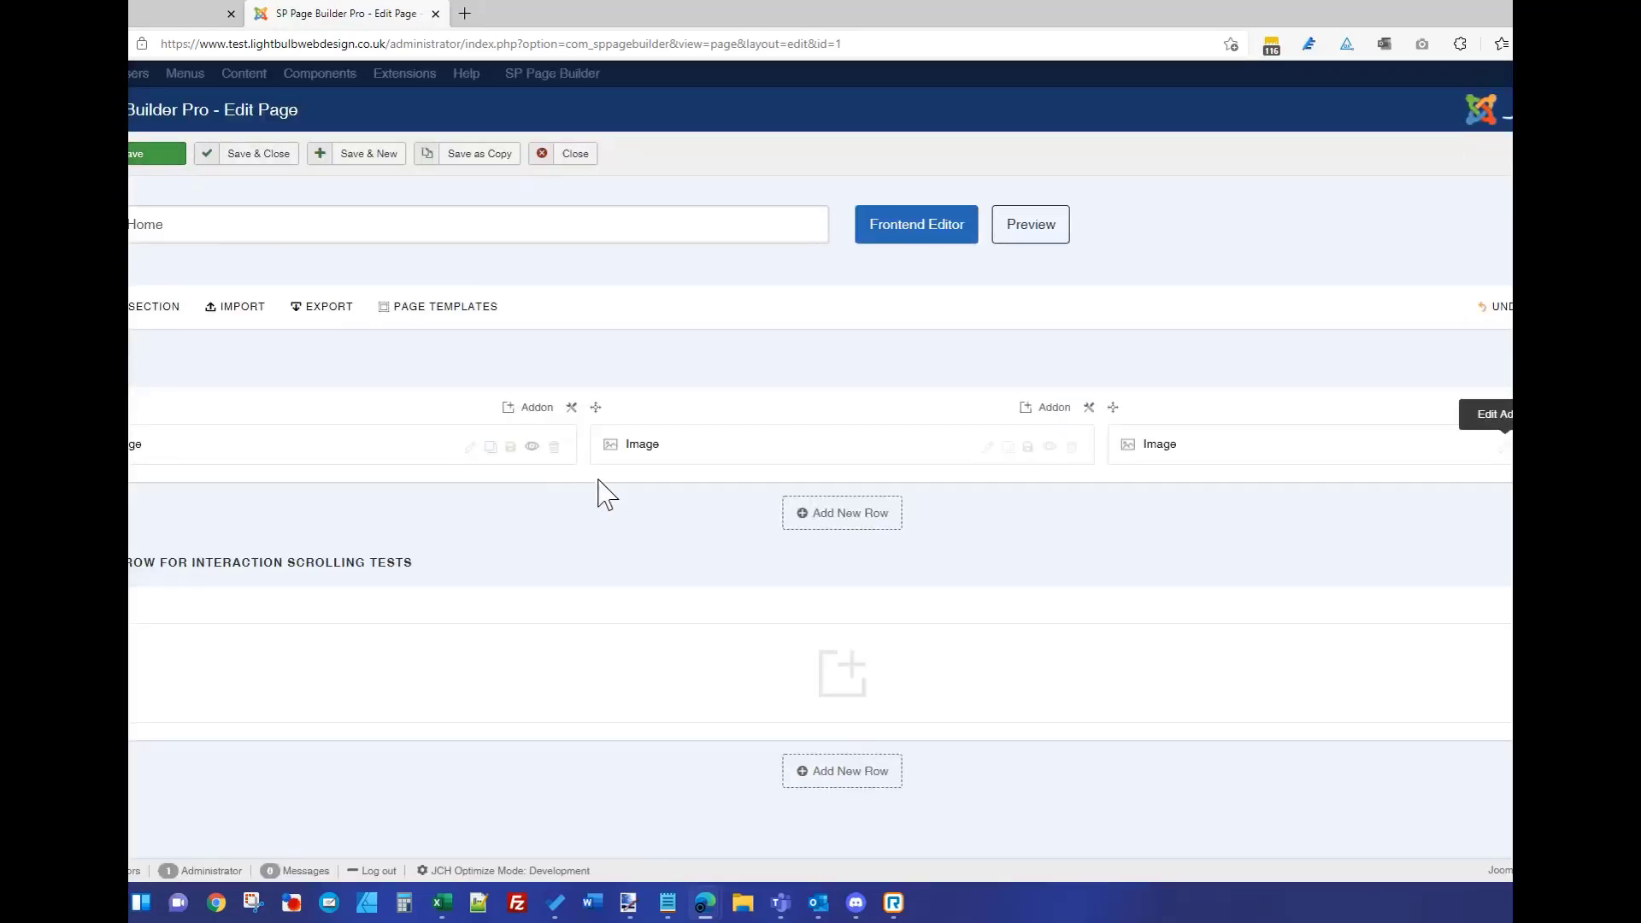
- Set the first column's mobile layout to col-xs-4 and apply the column options
click(572, 408)
click(607, 436)
click(733, 146)
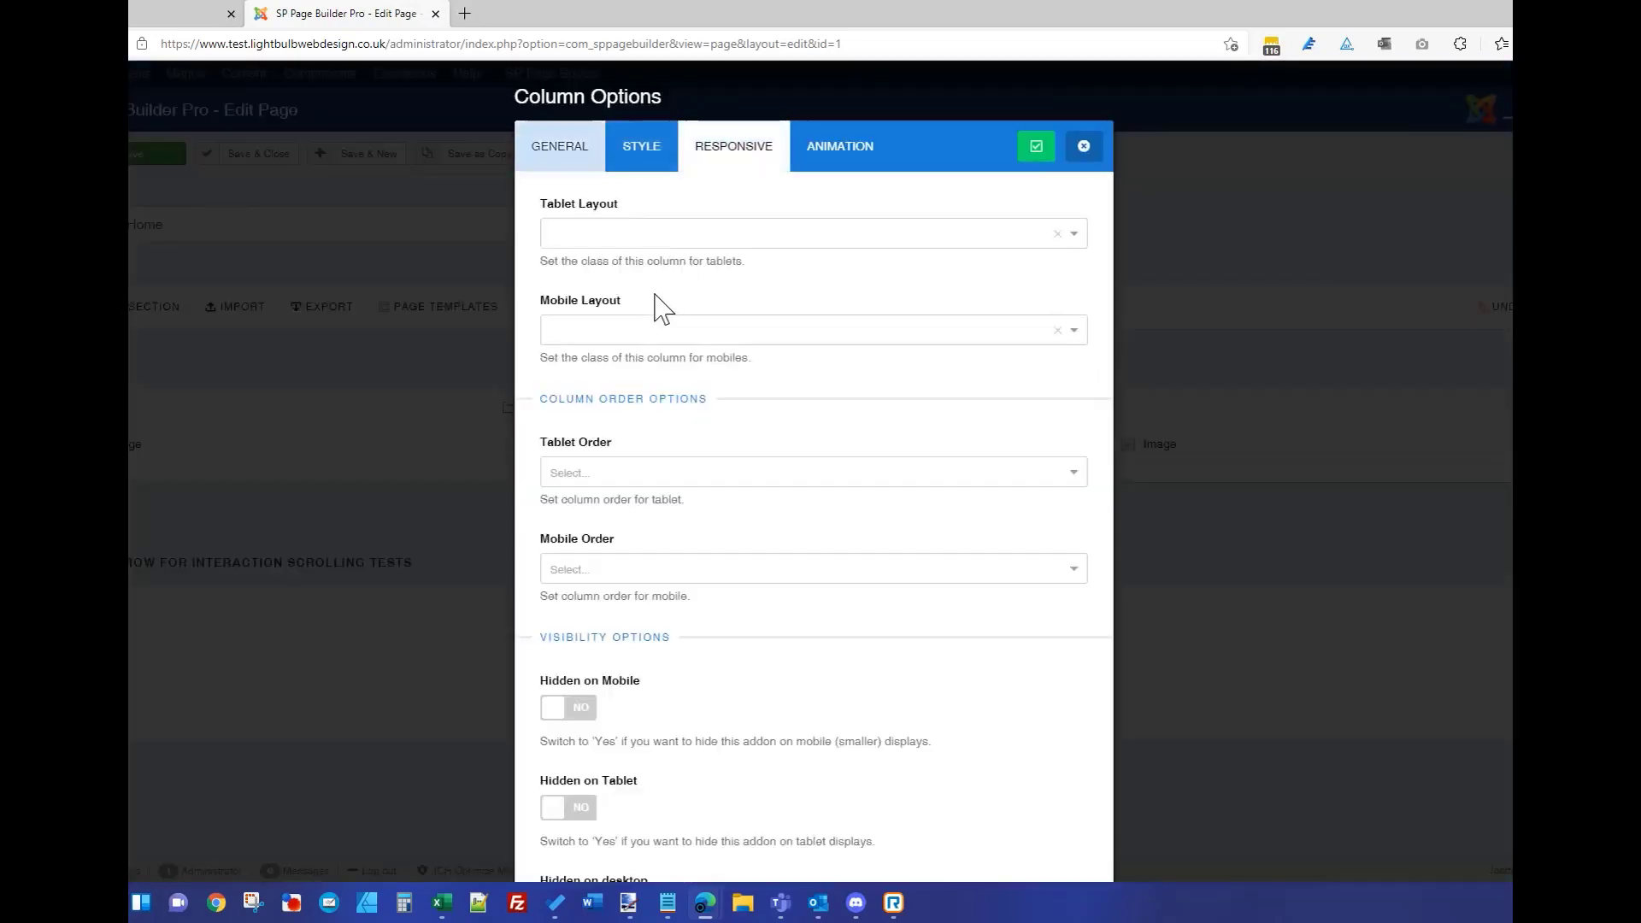
click(628, 335)
click(607, 463)
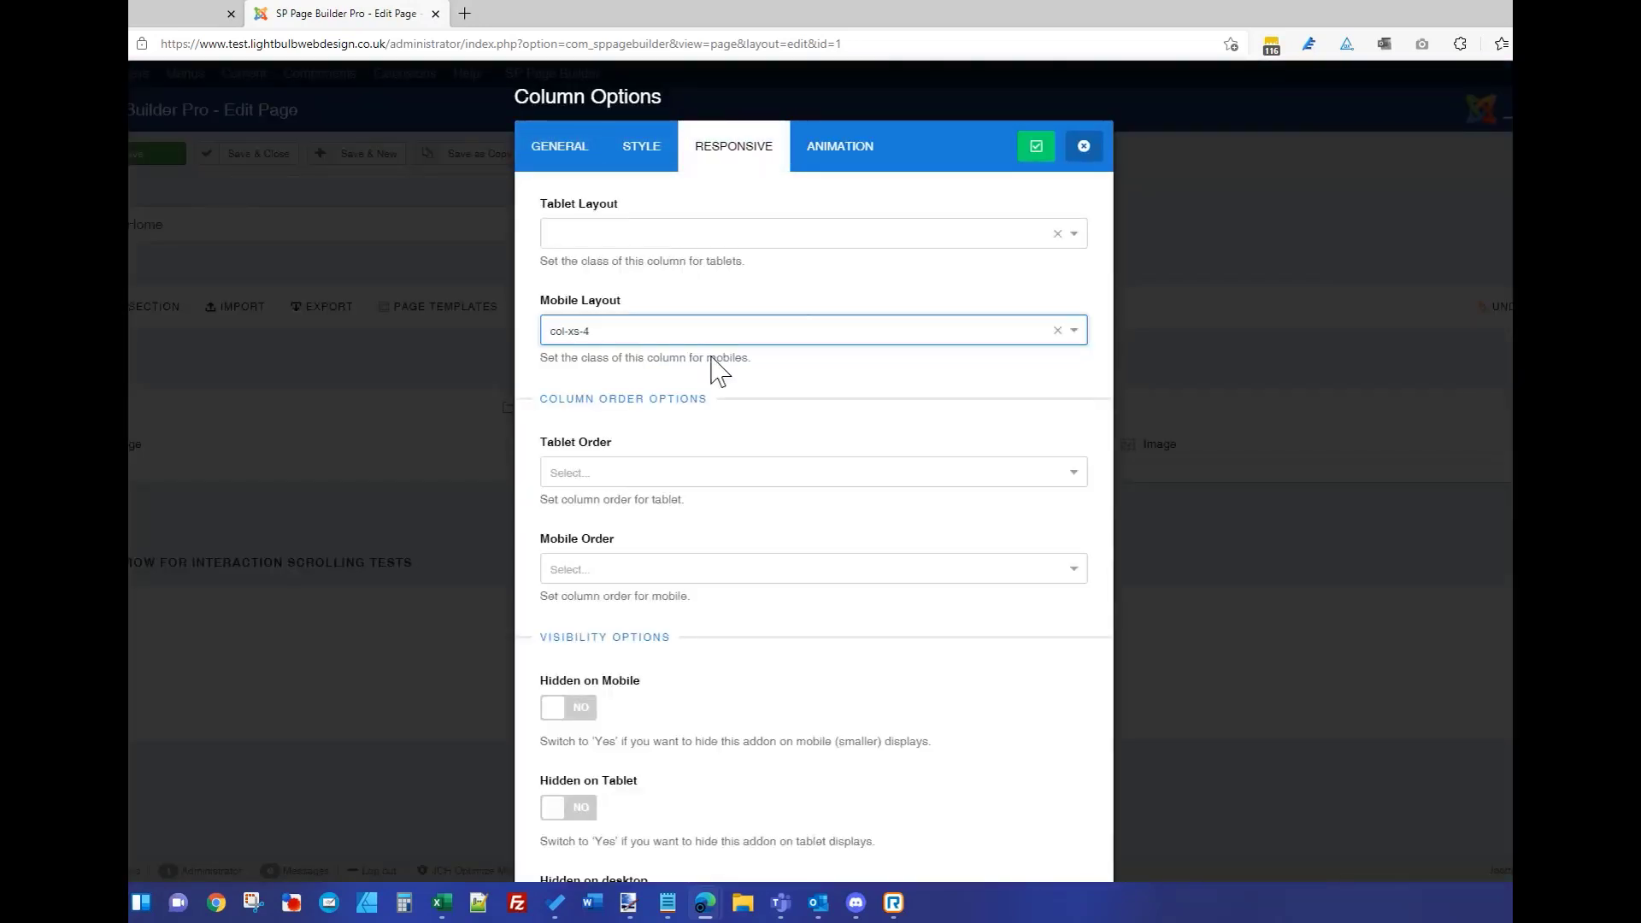
click(1037, 146)
- Set the second column's mobile layout to col-xs-4 and apply the column options
click(1095, 426)
click(1120, 437)
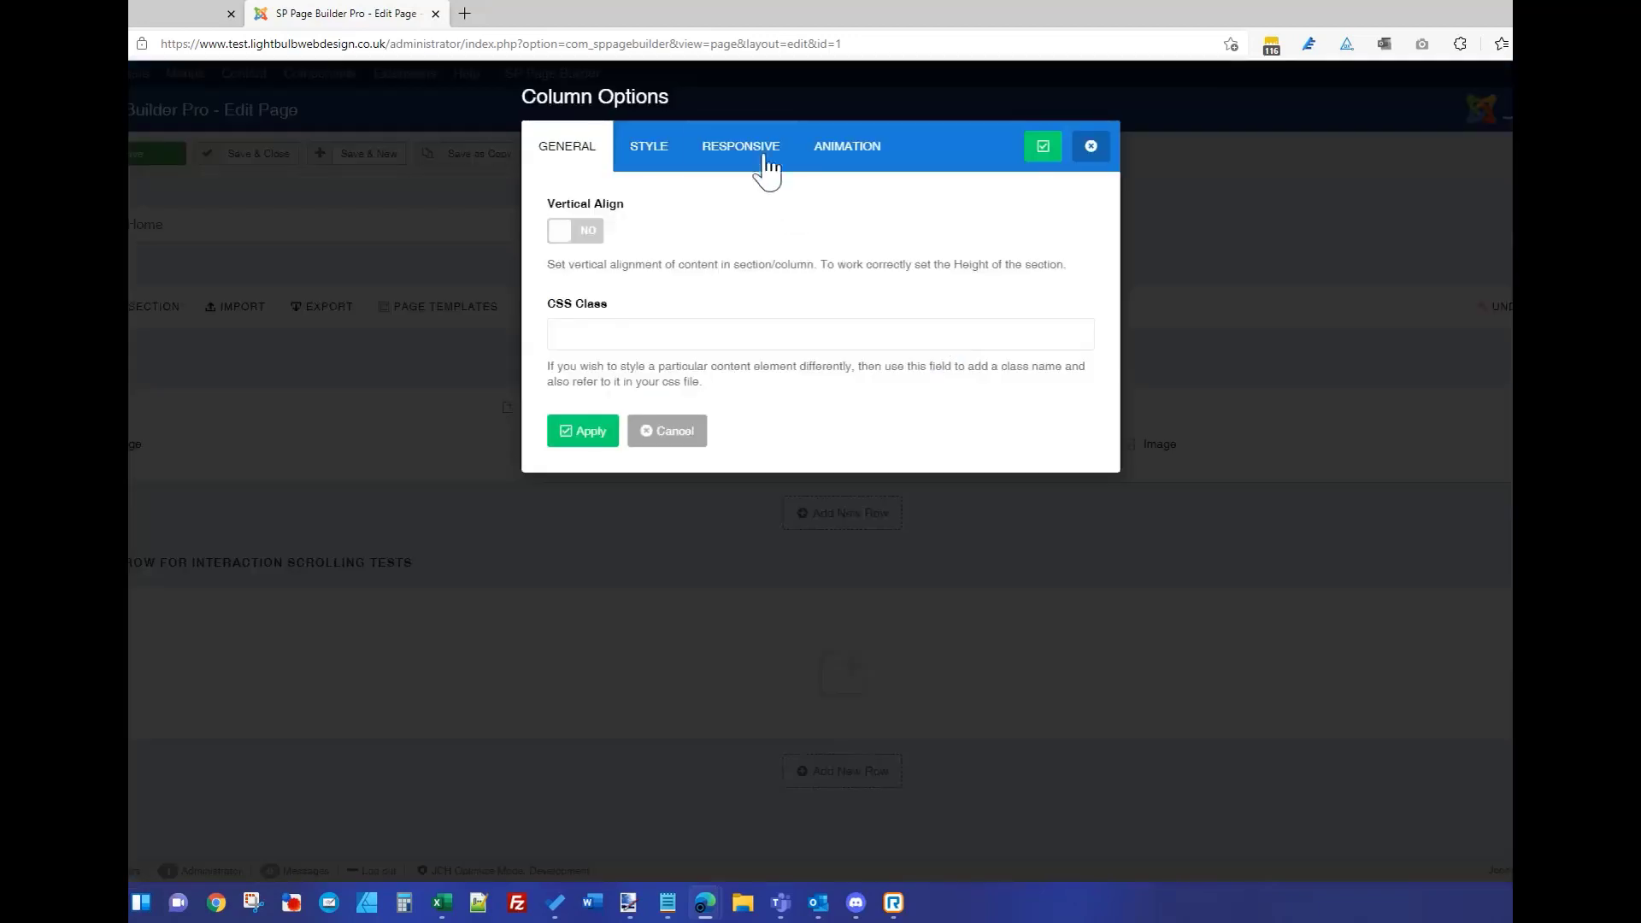
click(763, 158)
click(652, 326)
click(623, 459)
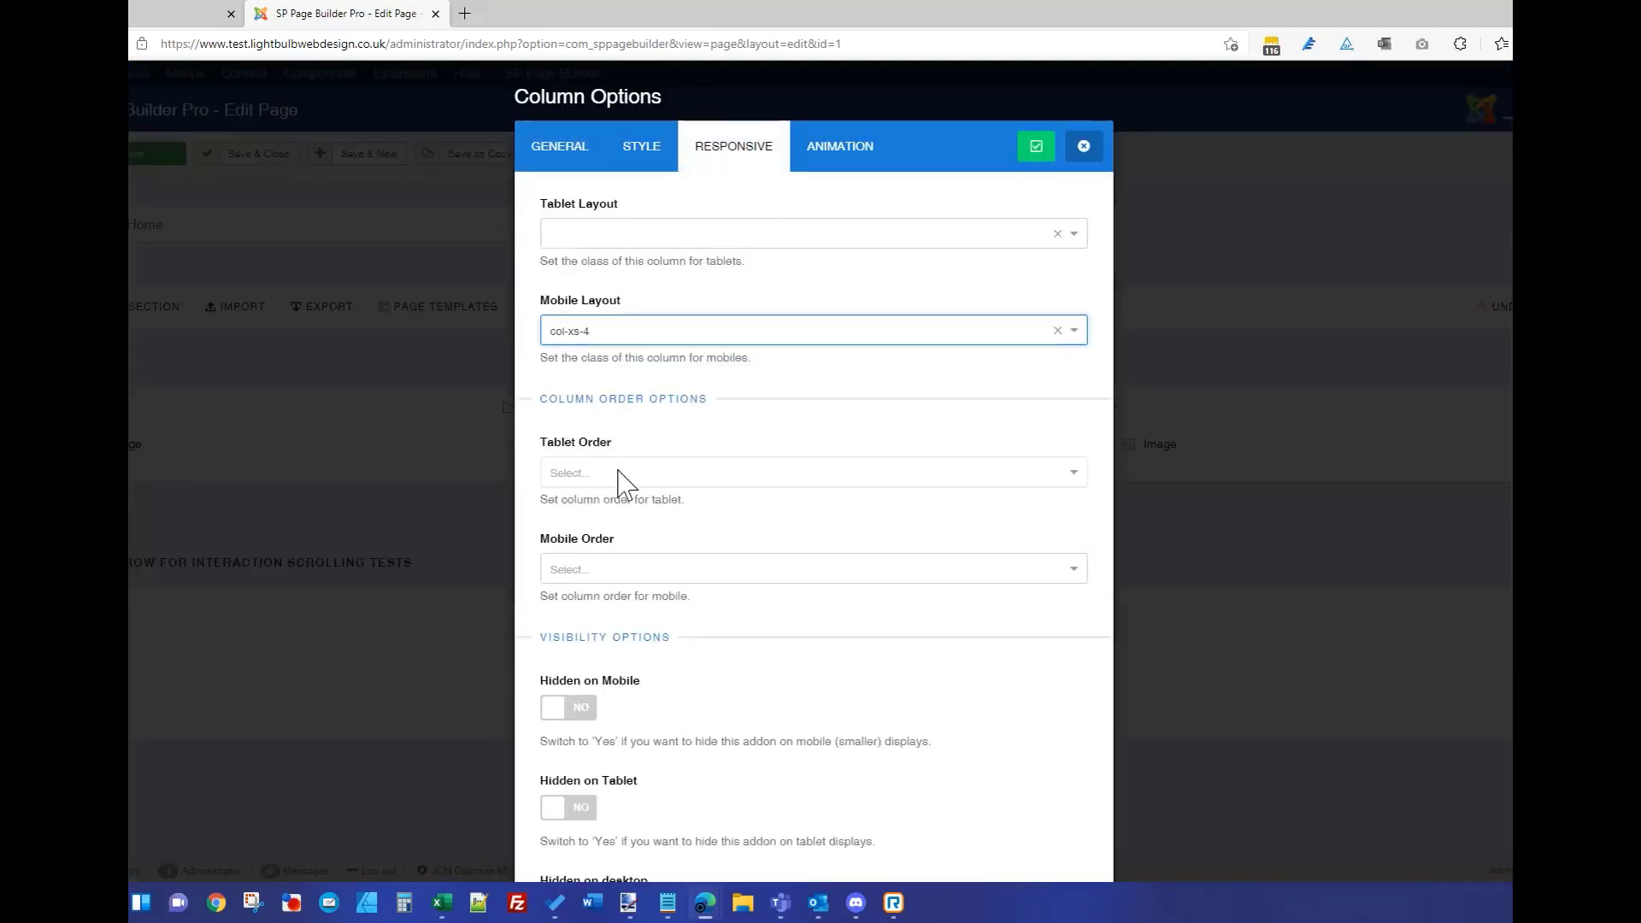
click(1048, 152)
- Set the third column's mobile layout to col-xs-4 and apply the column options
click(1488, 409)
click(1477, 436)
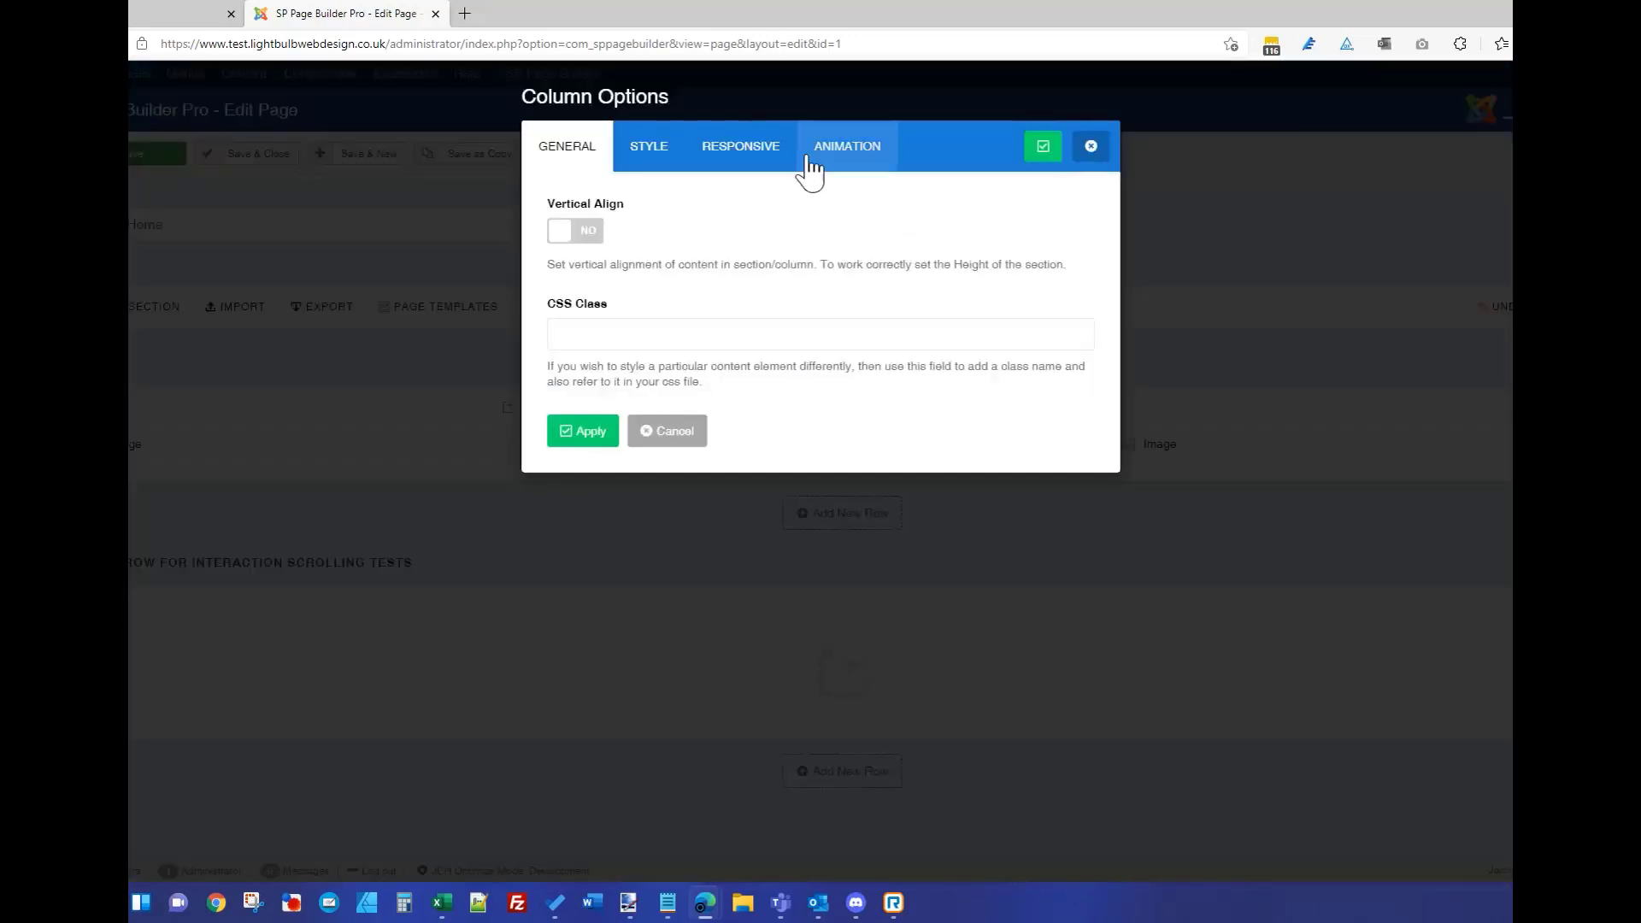
click(740, 146)
click(638, 332)
click(620, 460)
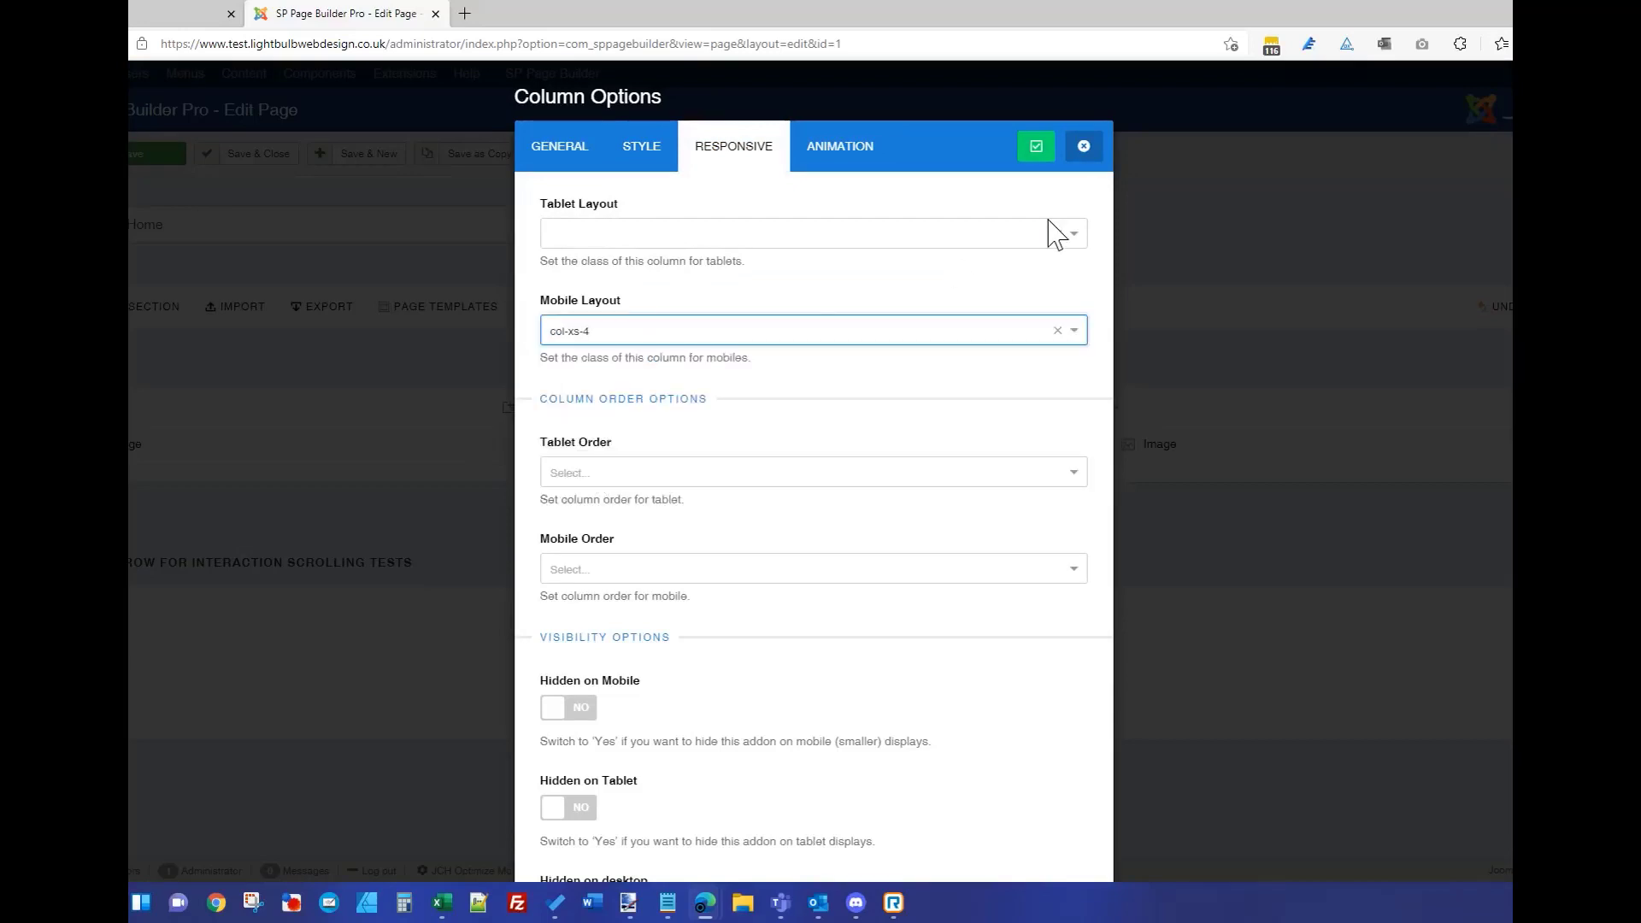
click(1037, 150)
- Save the page and check the portrait row on the live site at mobile width, then restore the full-size window
click(158, 154)
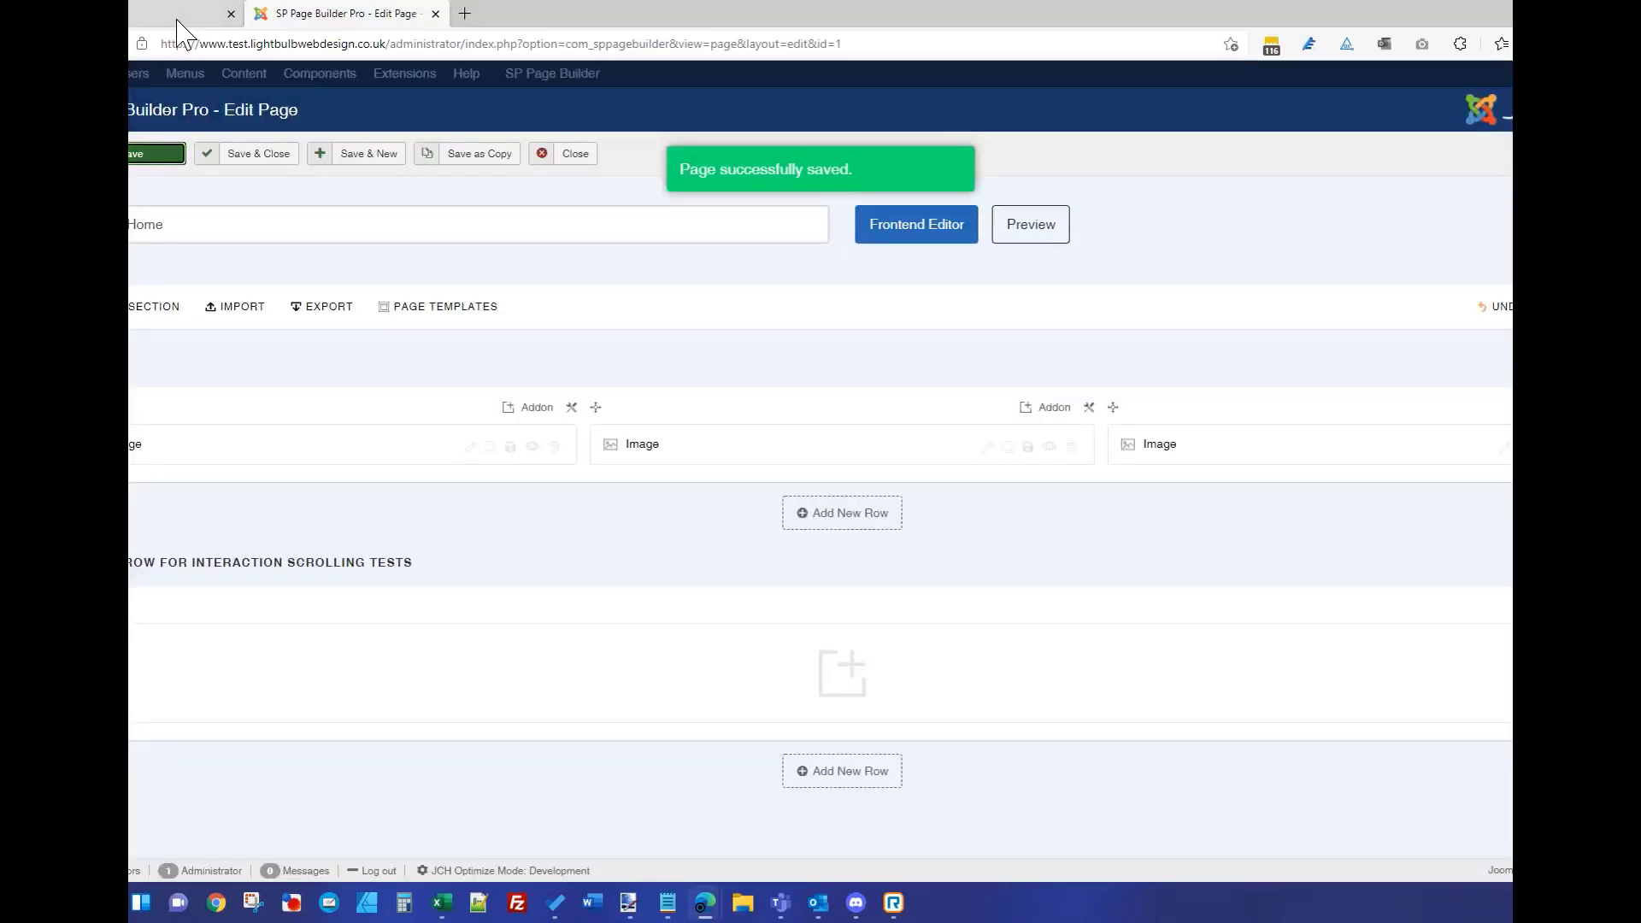
click(177, 19)
click(190, 40)
click(647, 272)
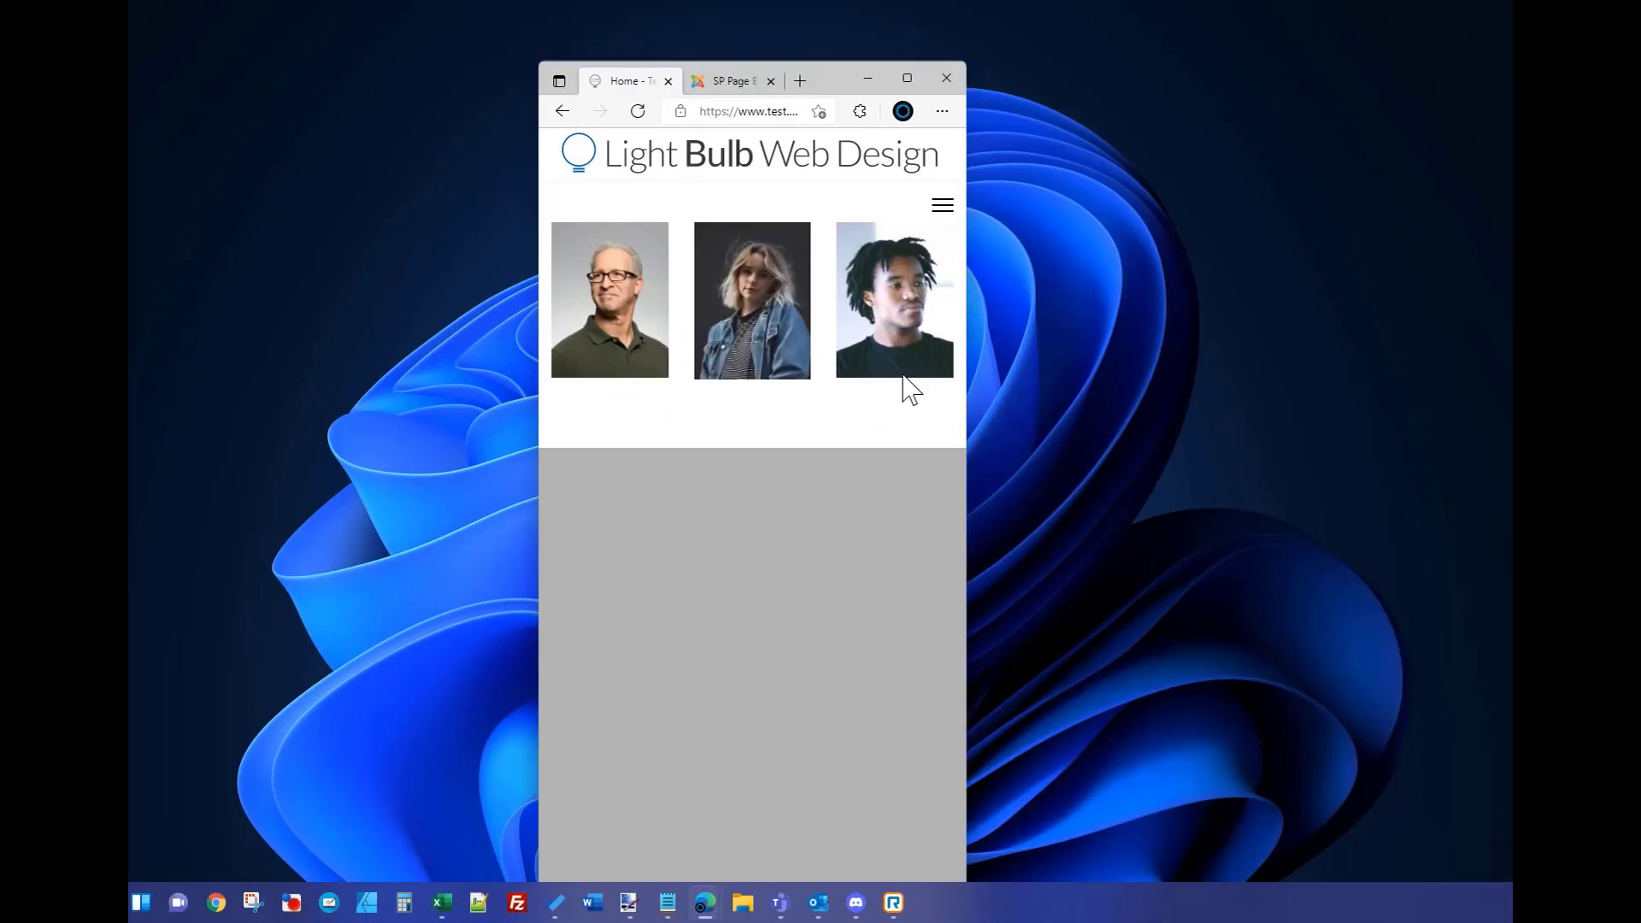
click(907, 78)
- Return to the page editor and set the third column's mobile order to 1, applying the change
click(379, 13)
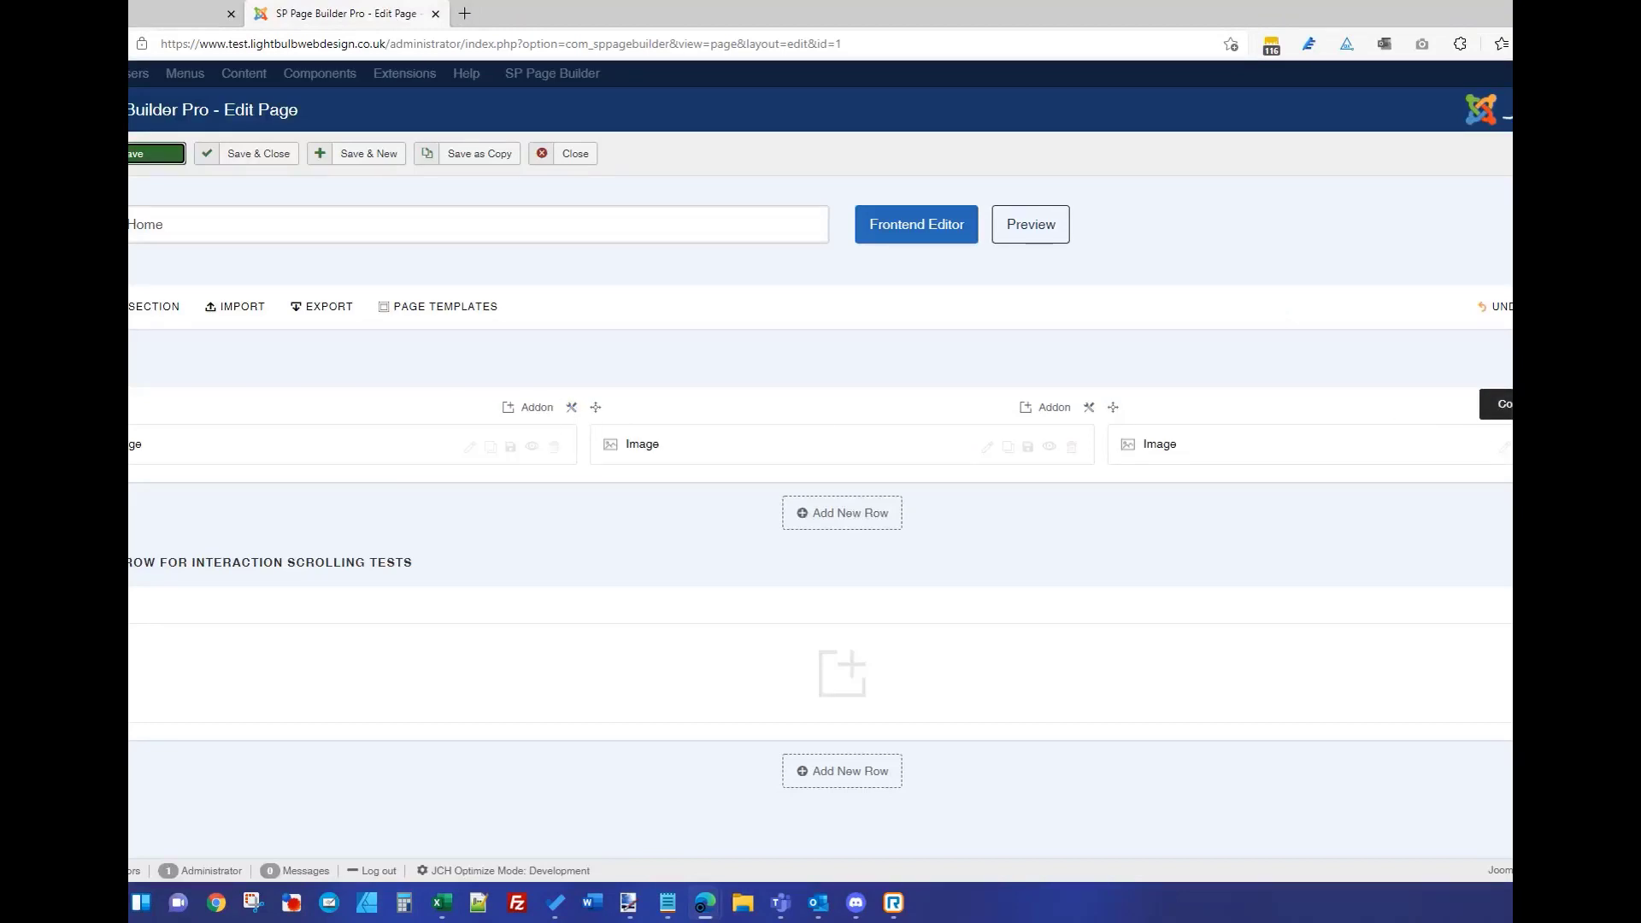
click(1606, 408)
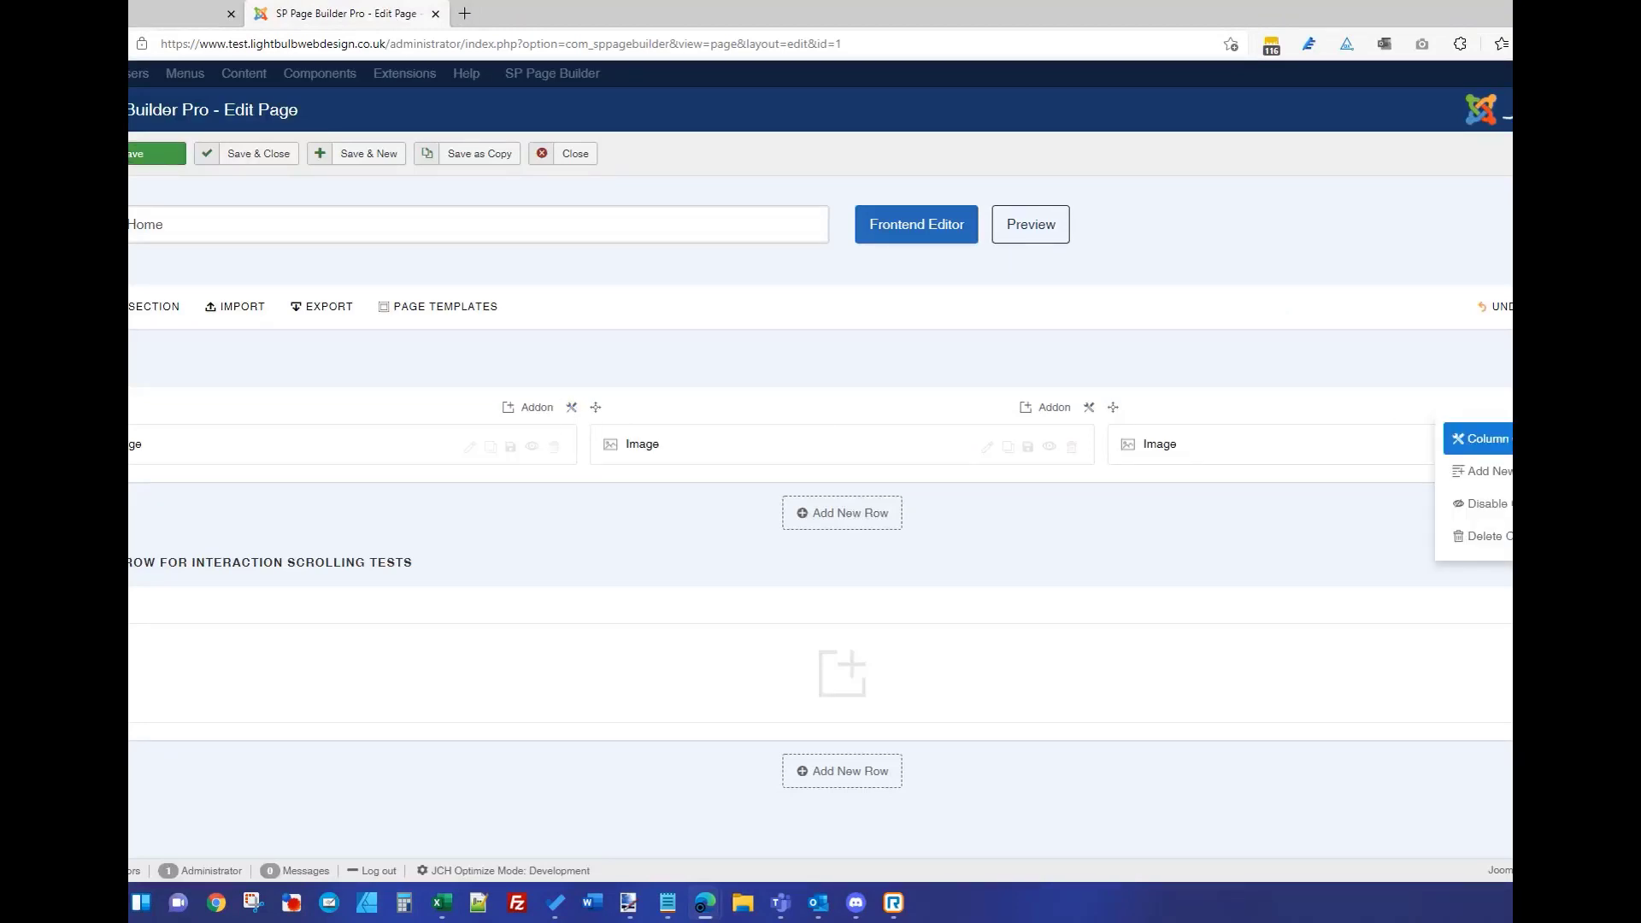
click(1482, 438)
click(727, 149)
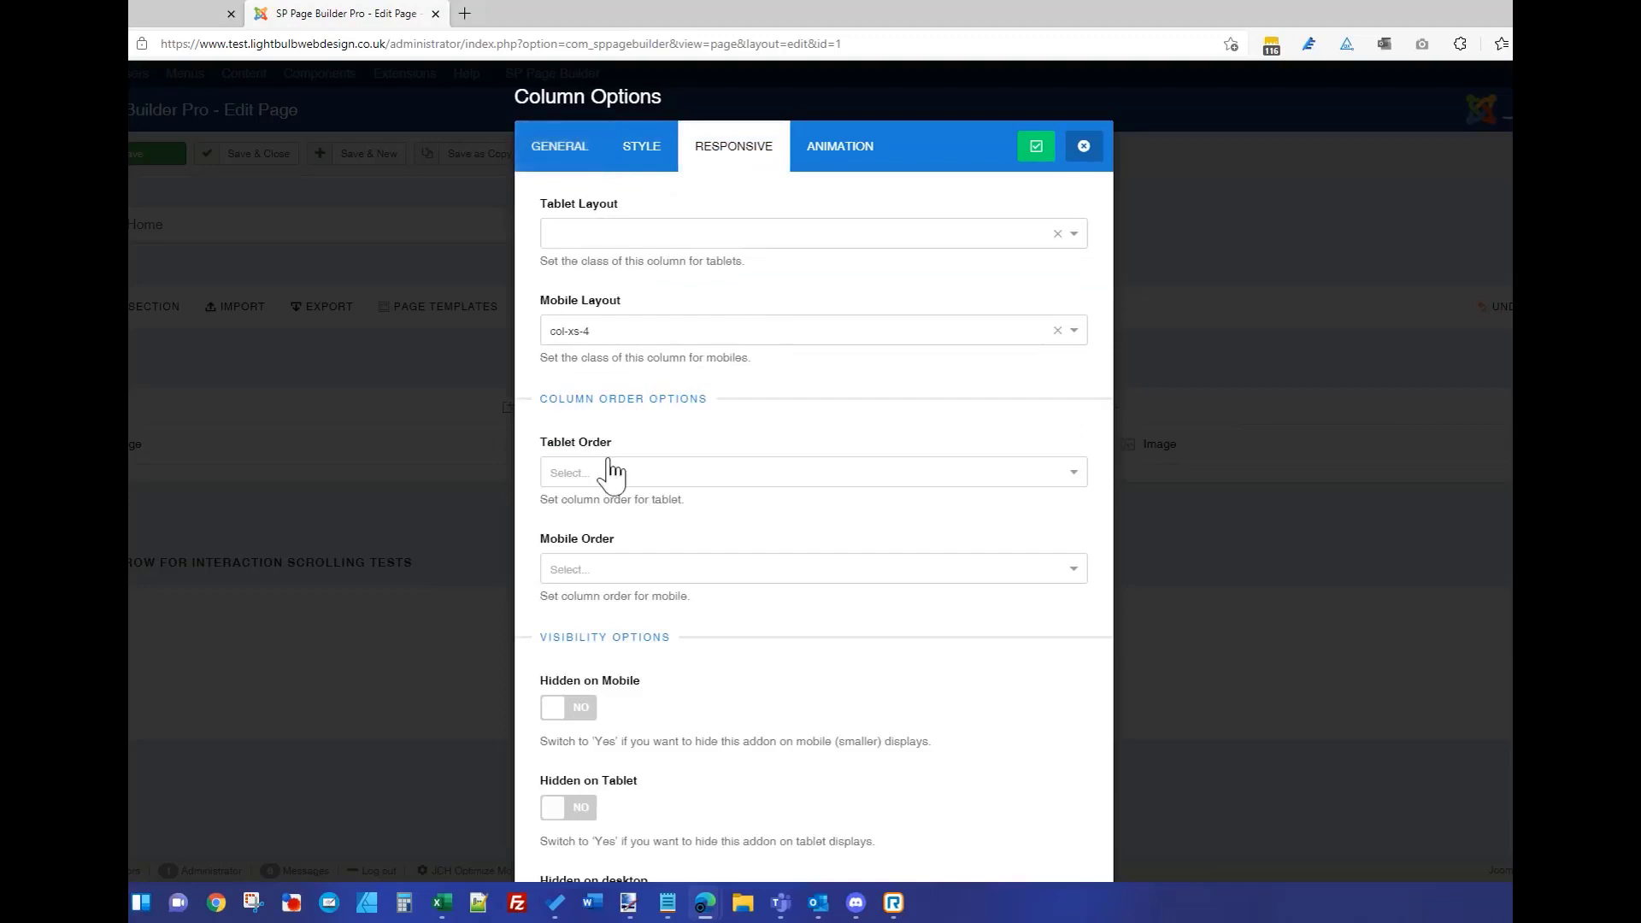
click(625, 571)
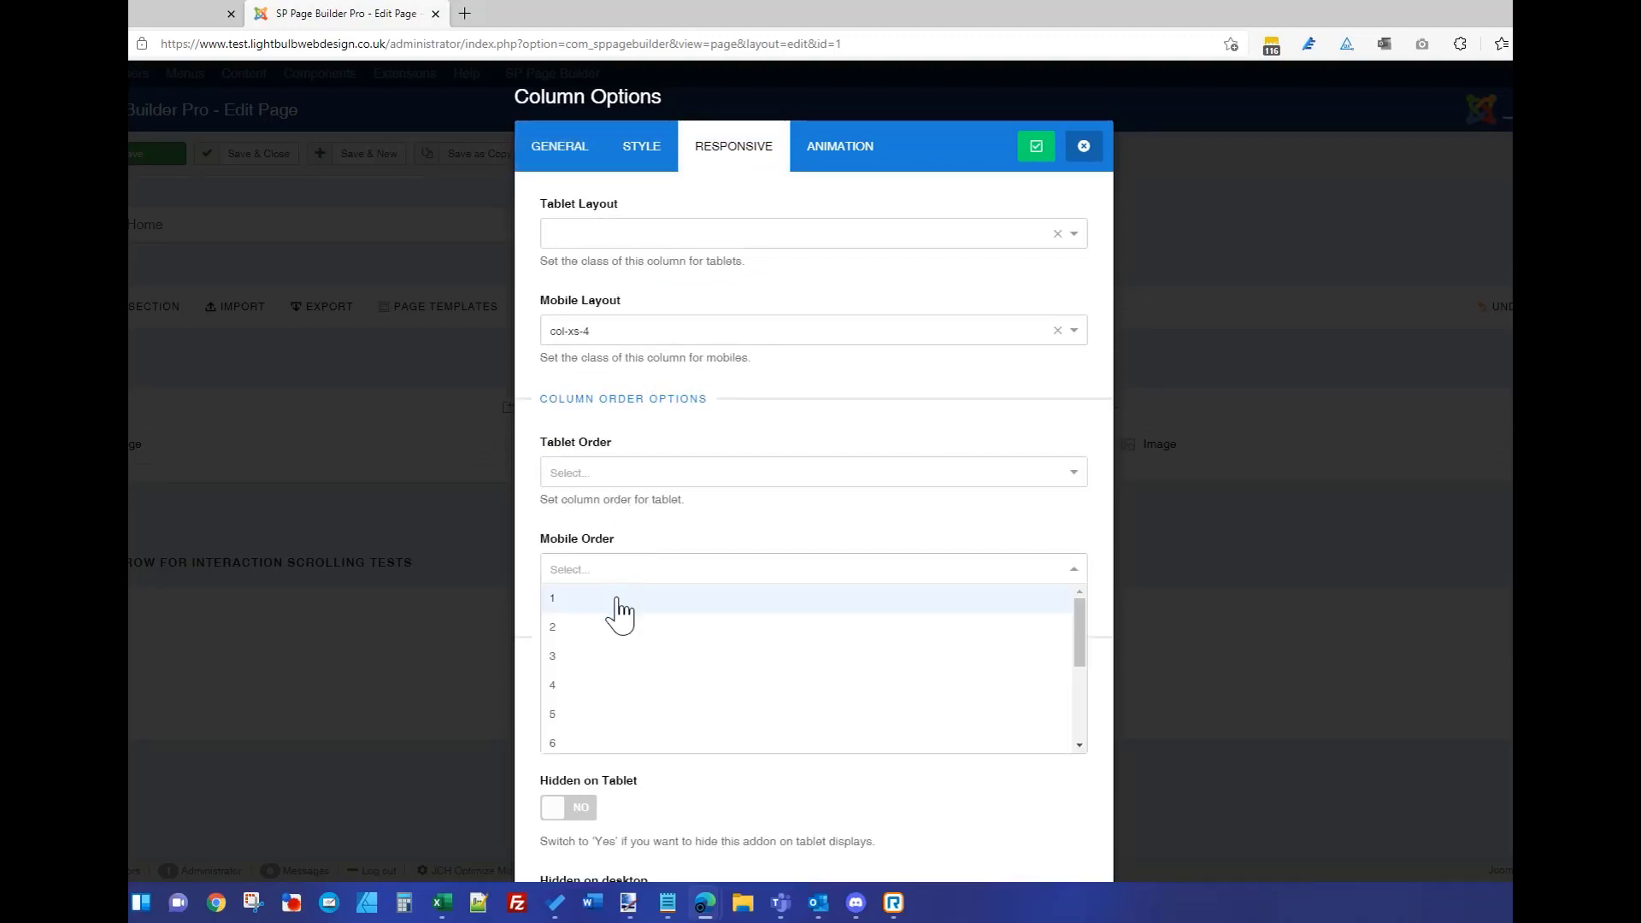
click(621, 602)
click(1036, 147)
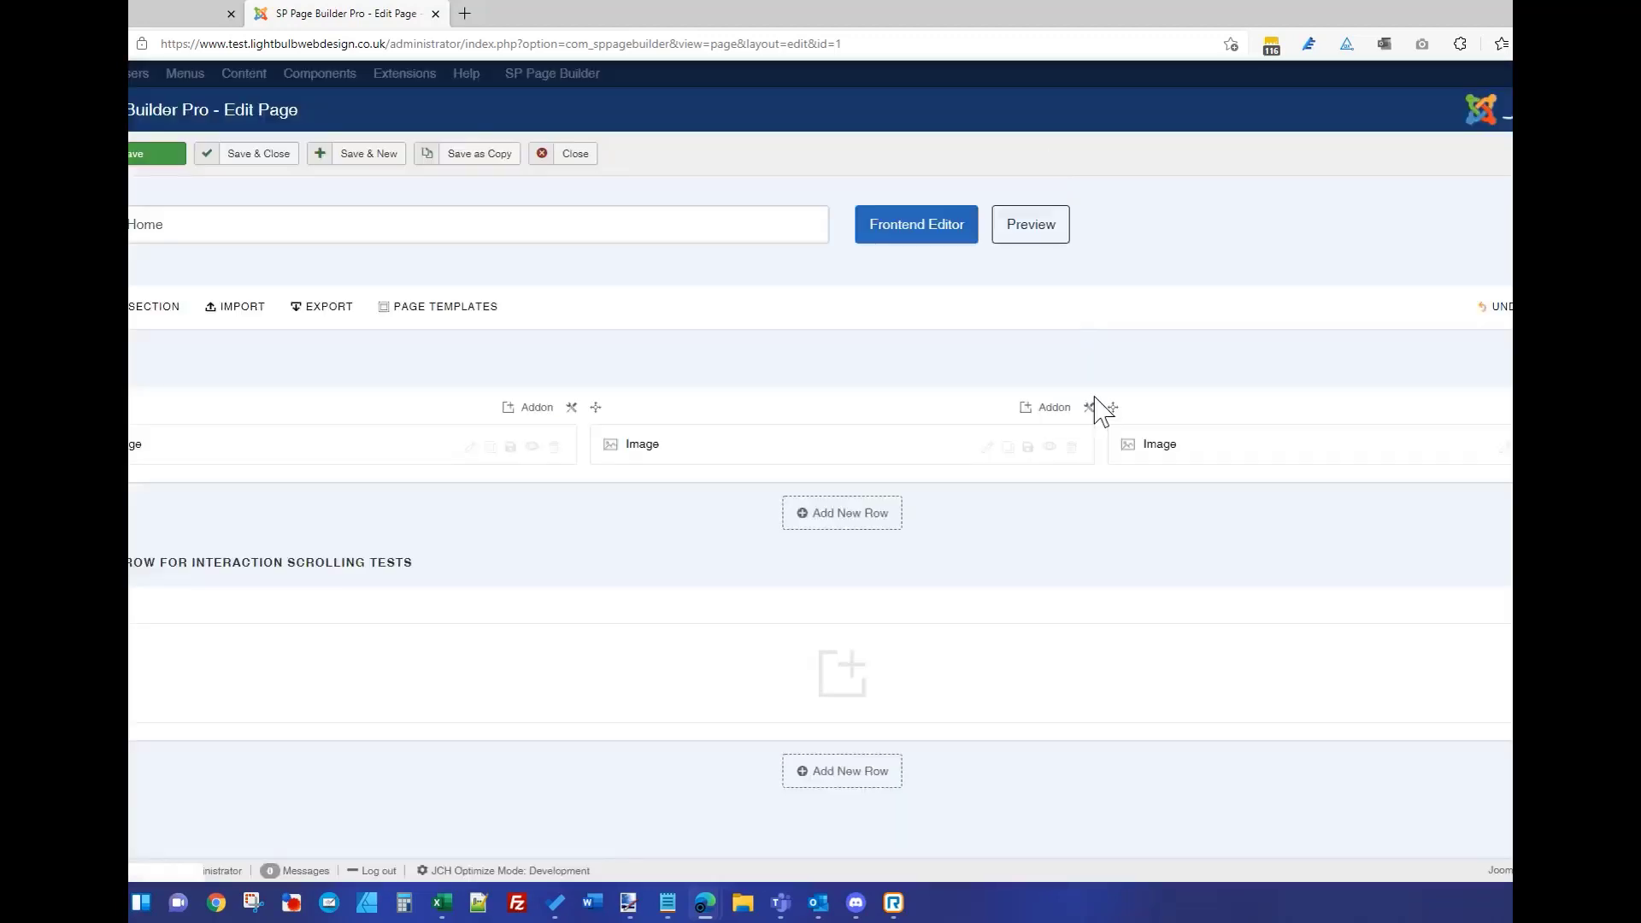
- Set the first column's mobile order to 3 and apply the column options
click(571, 407)
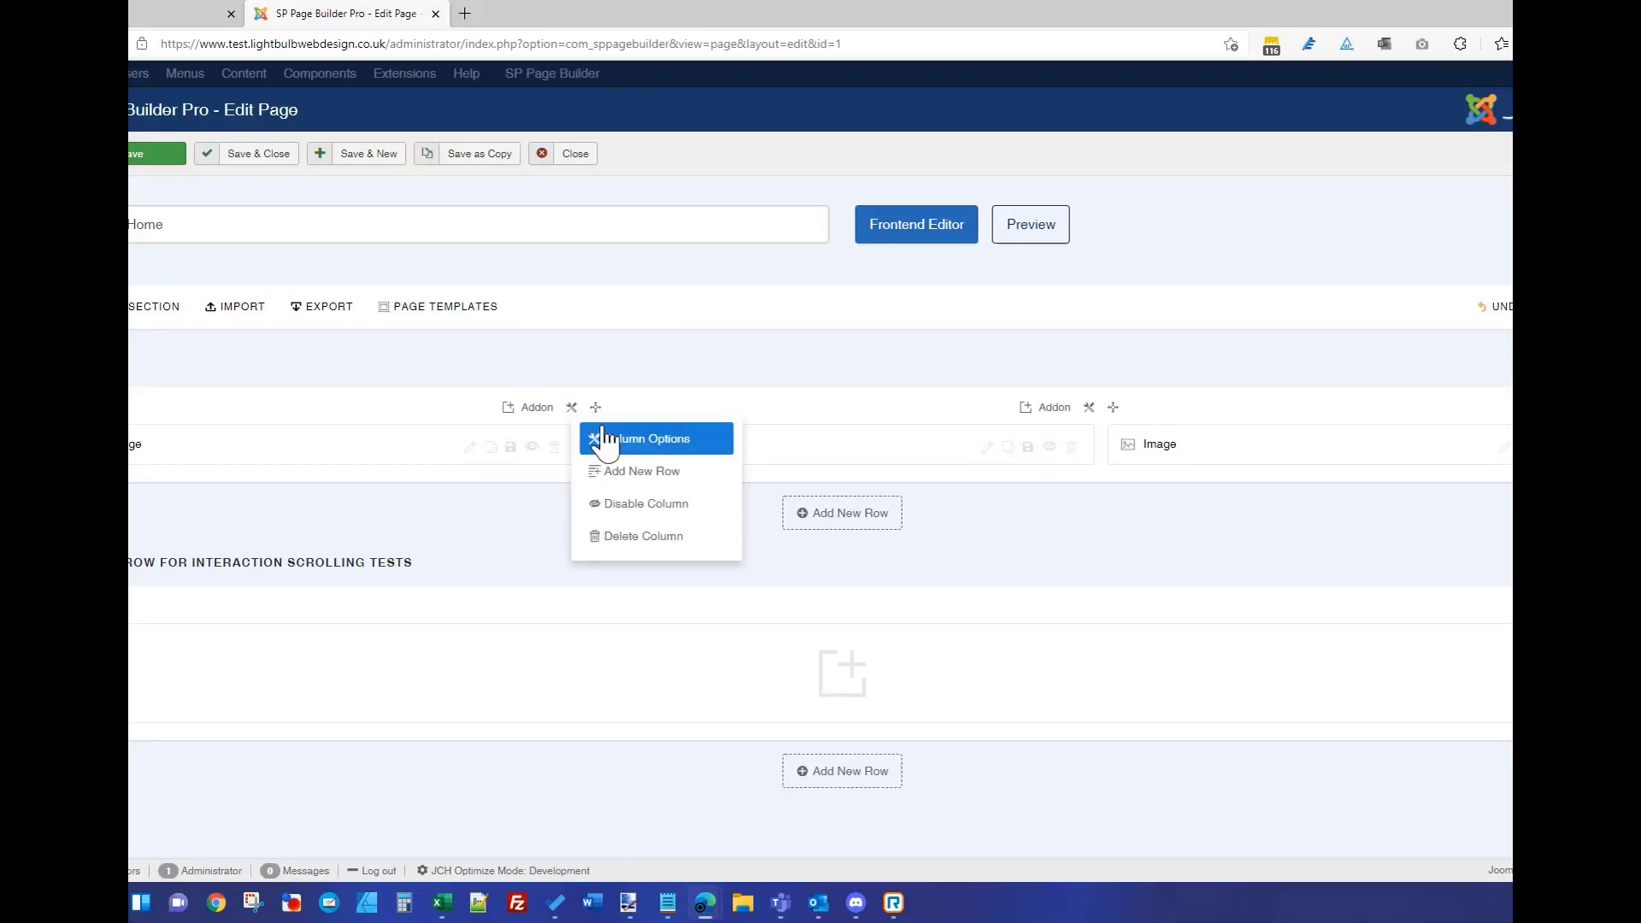
click(614, 438)
click(732, 147)
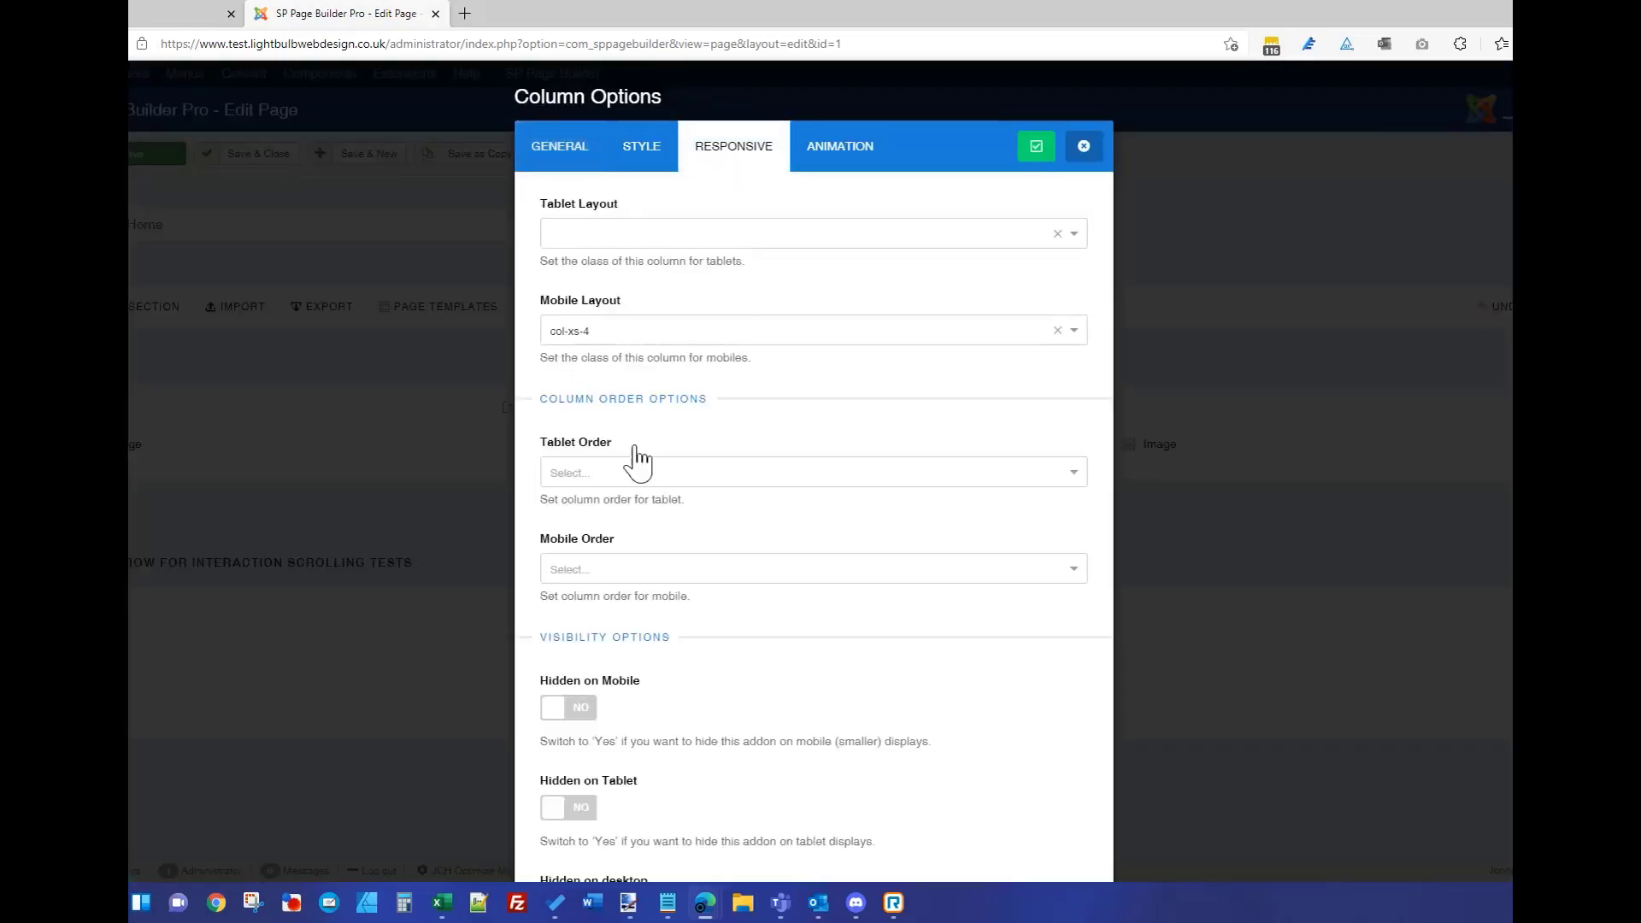
click(615, 570)
click(593, 646)
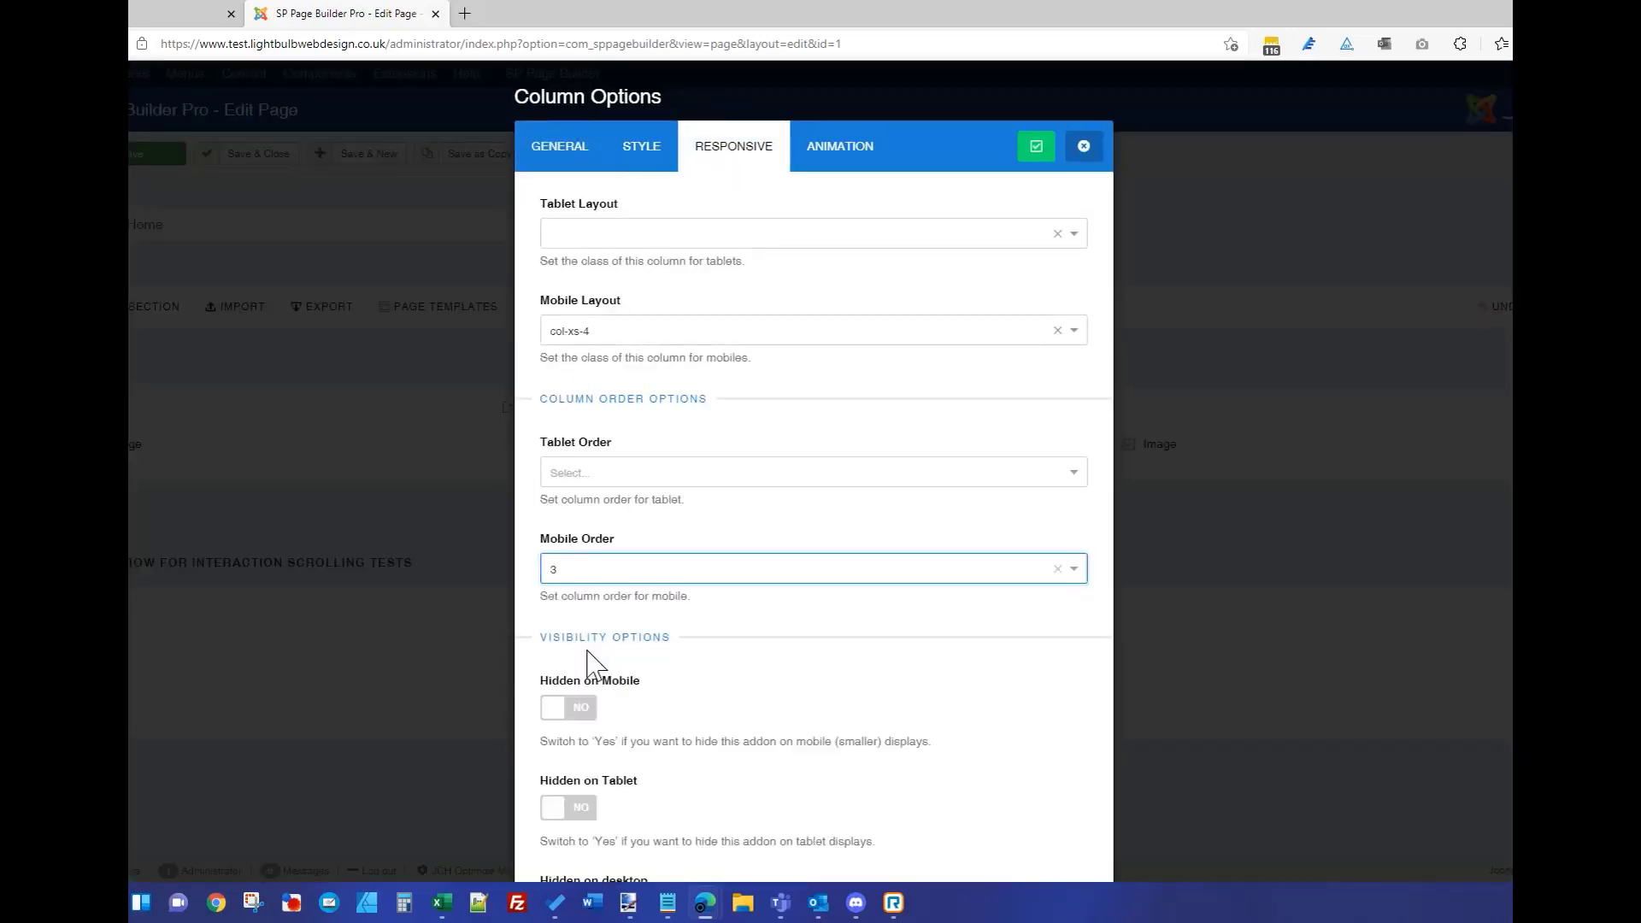
click(1037, 147)
- Set the second column's mobile order to 2 and apply the column options
click(1089, 408)
click(1107, 445)
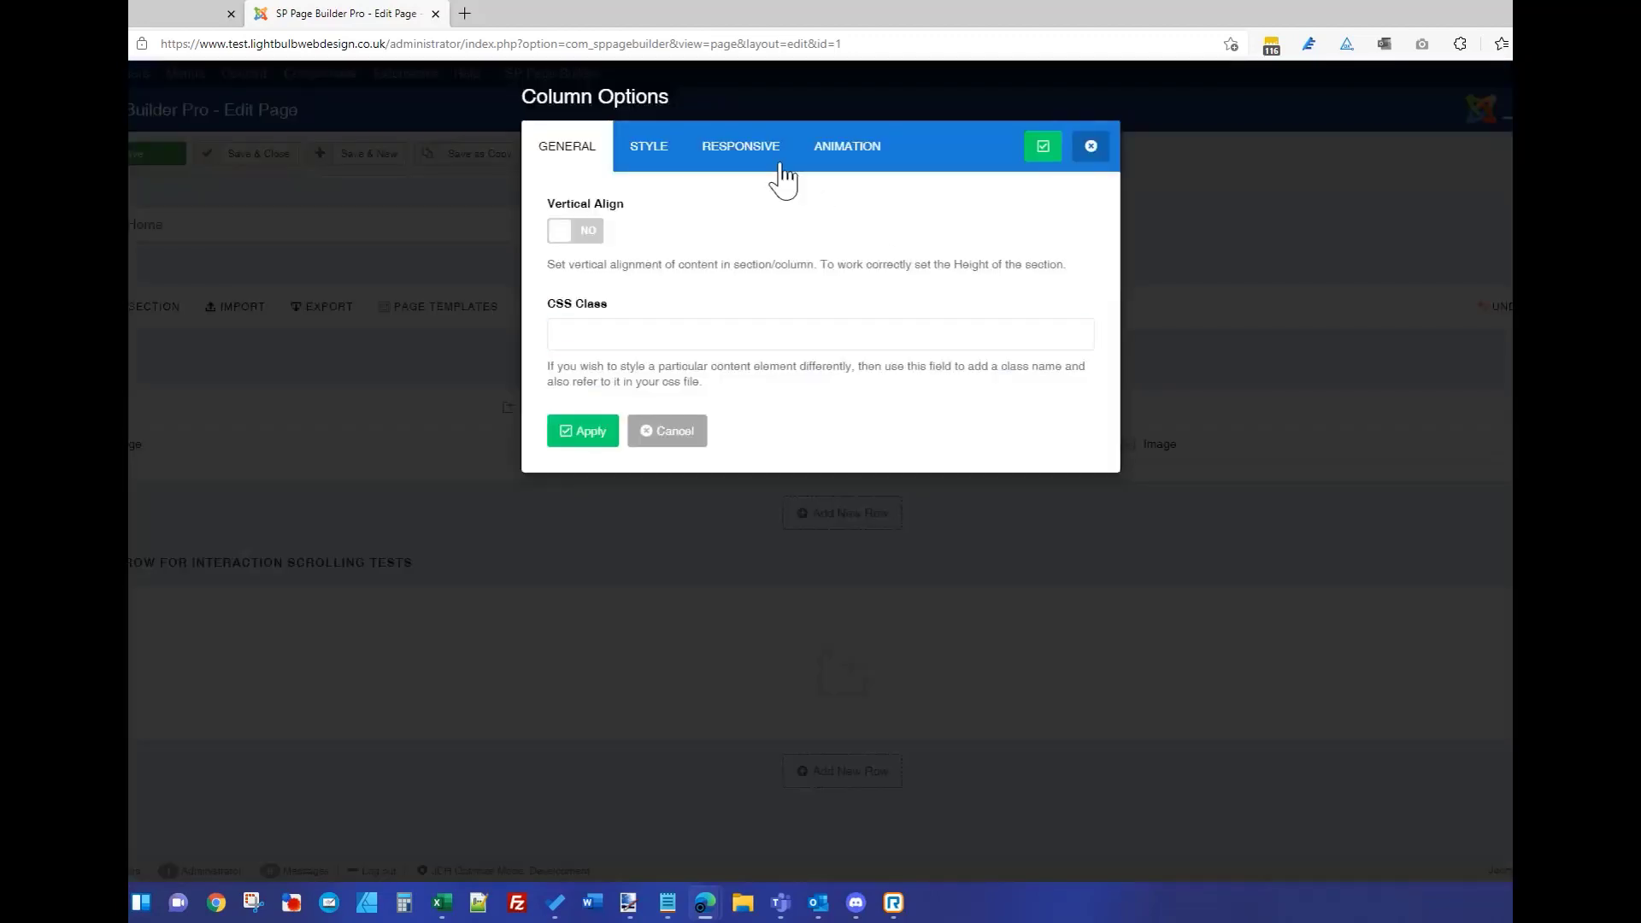
click(774, 159)
click(614, 570)
click(598, 628)
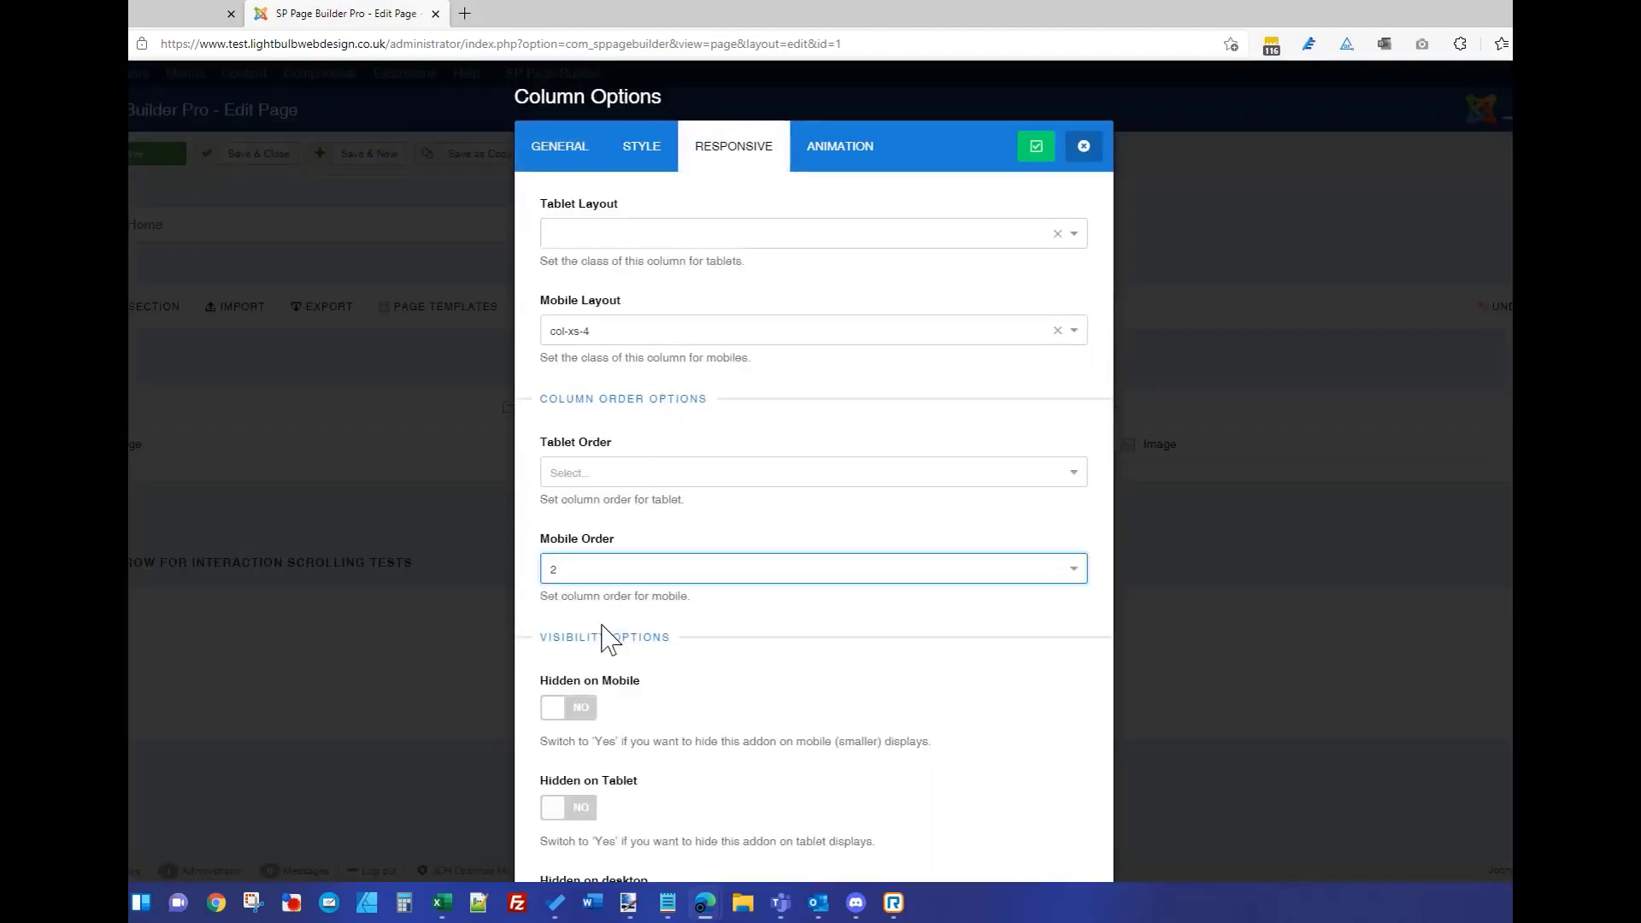
click(1036, 147)
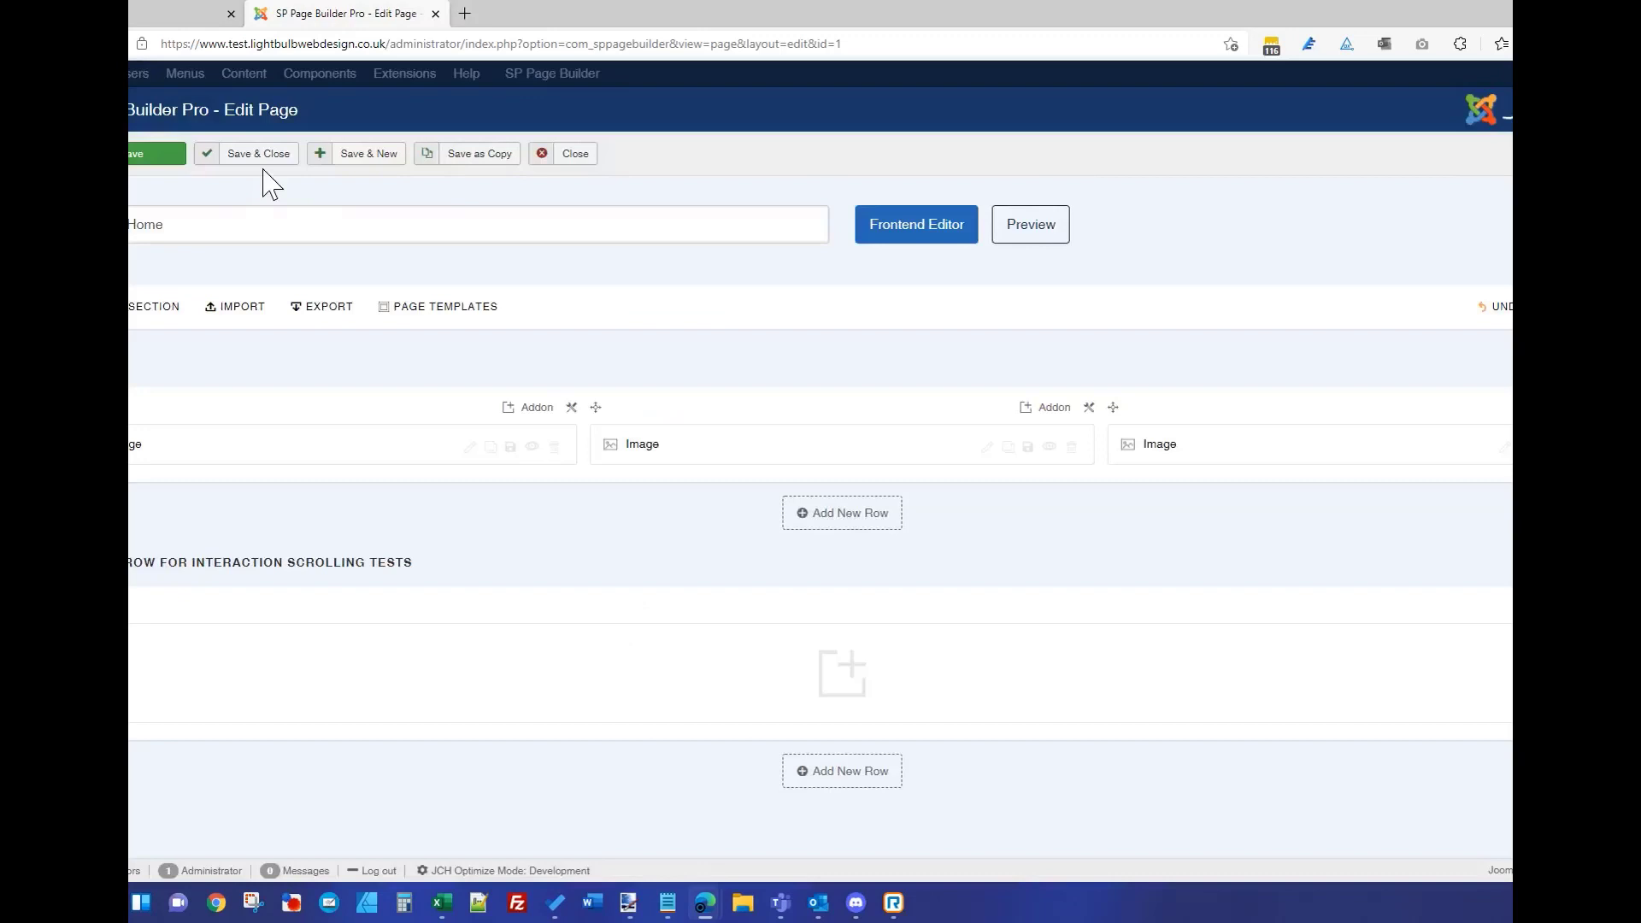
- Save the page, reload the live site and compare the portraits' order at mobile width and at desktop width
click(158, 153)
click(184, 13)
click(225, 45)
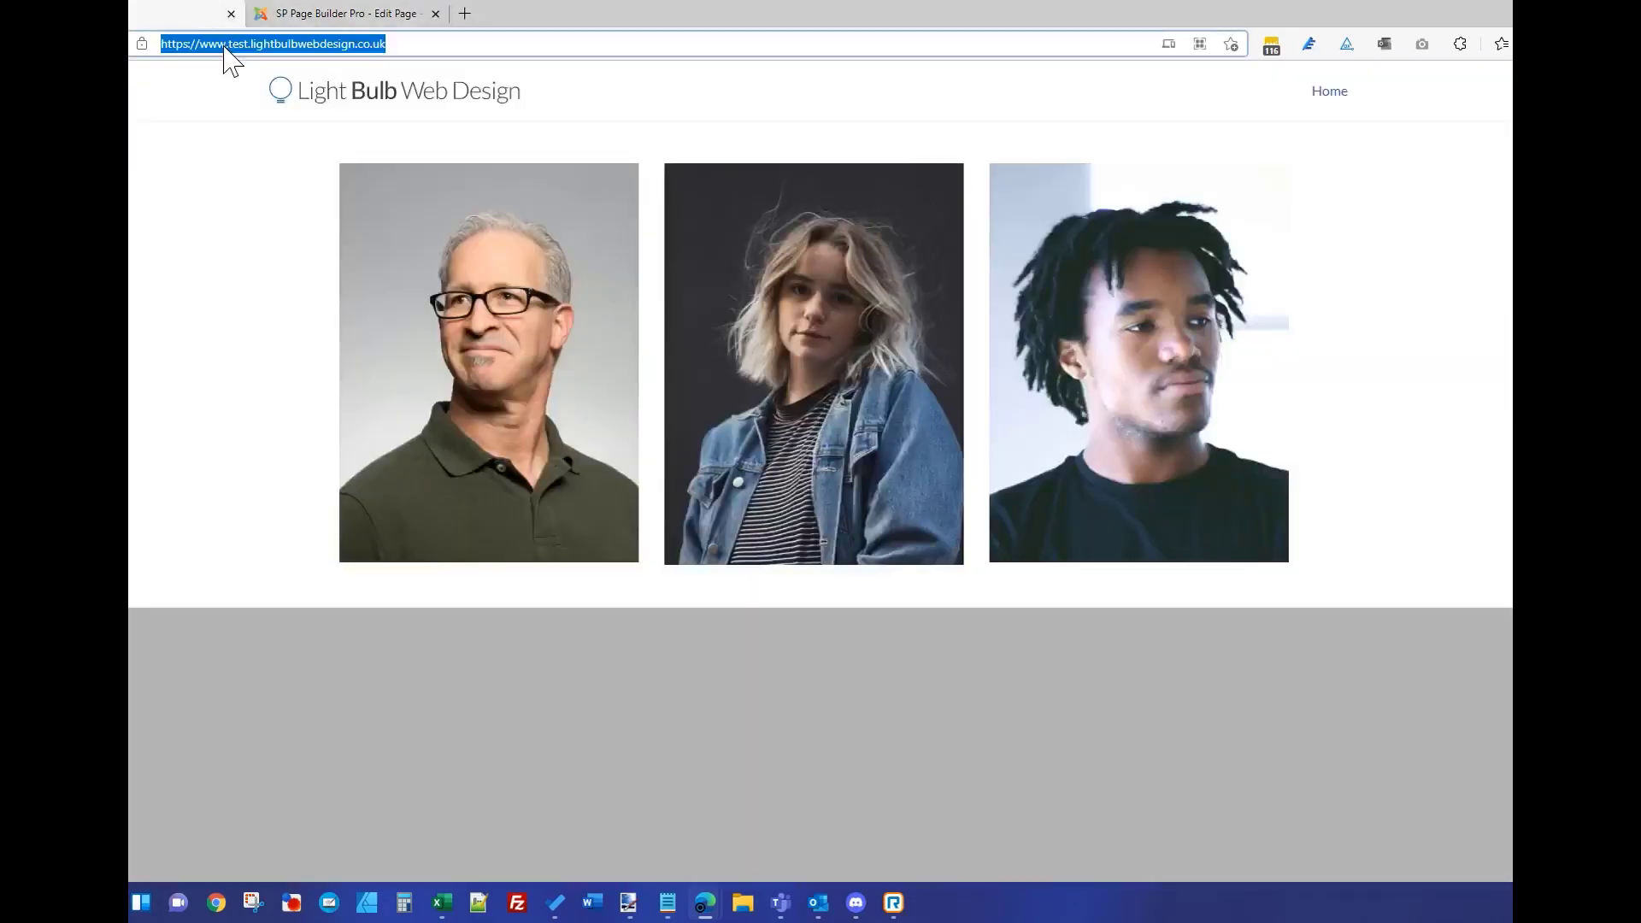
key(Return)
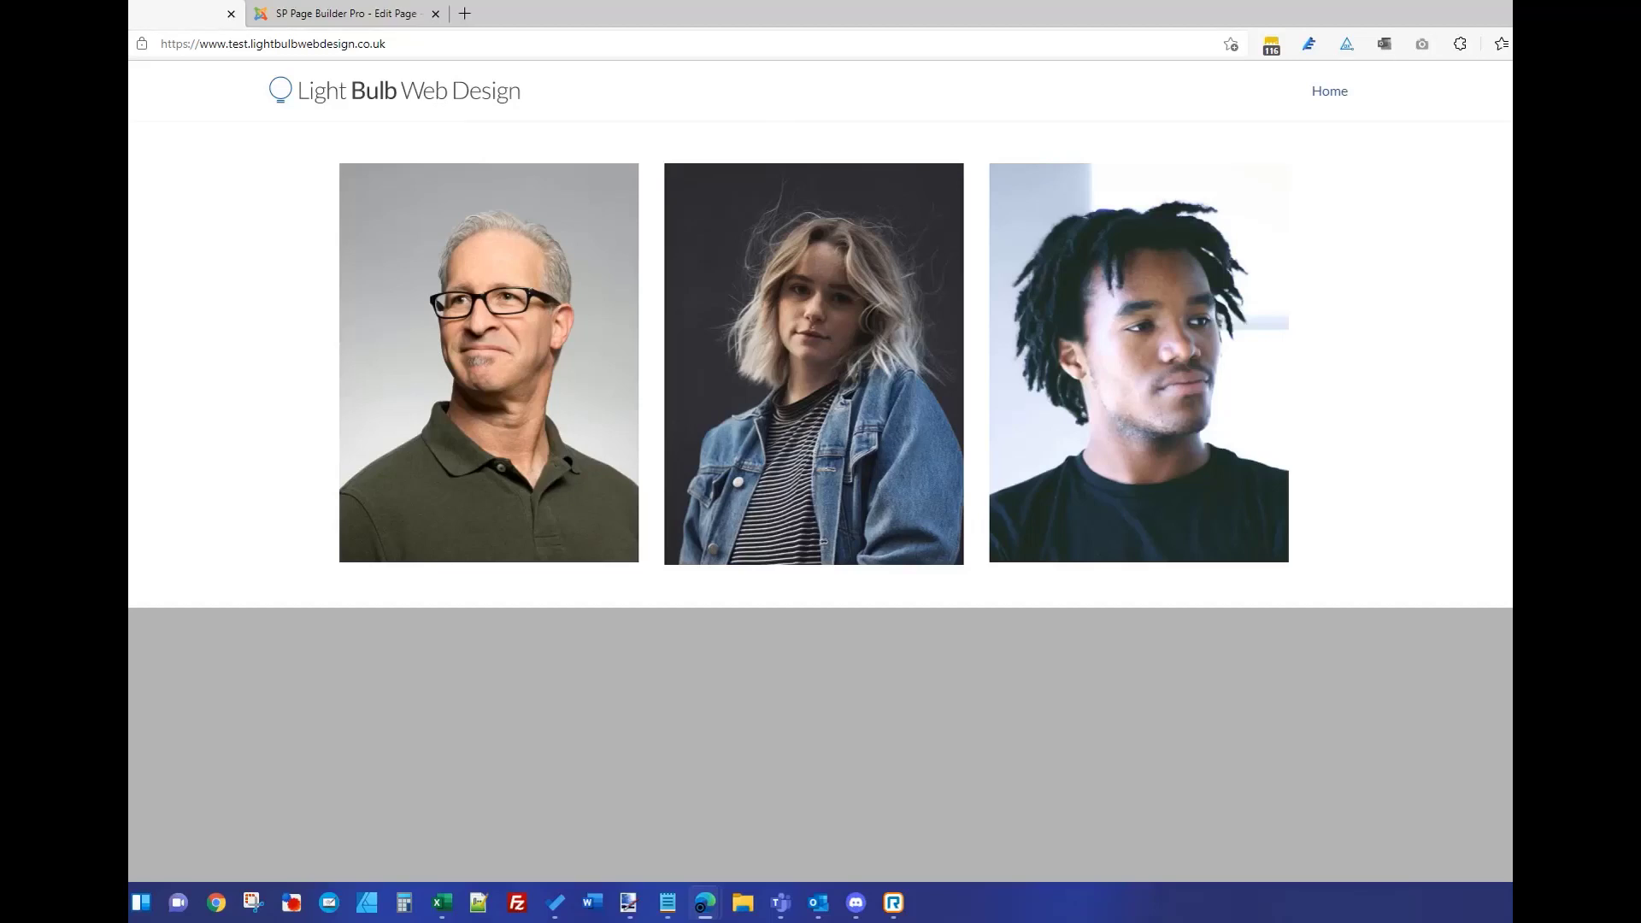
mouse_move(1582, 13)
click(1582, 13)
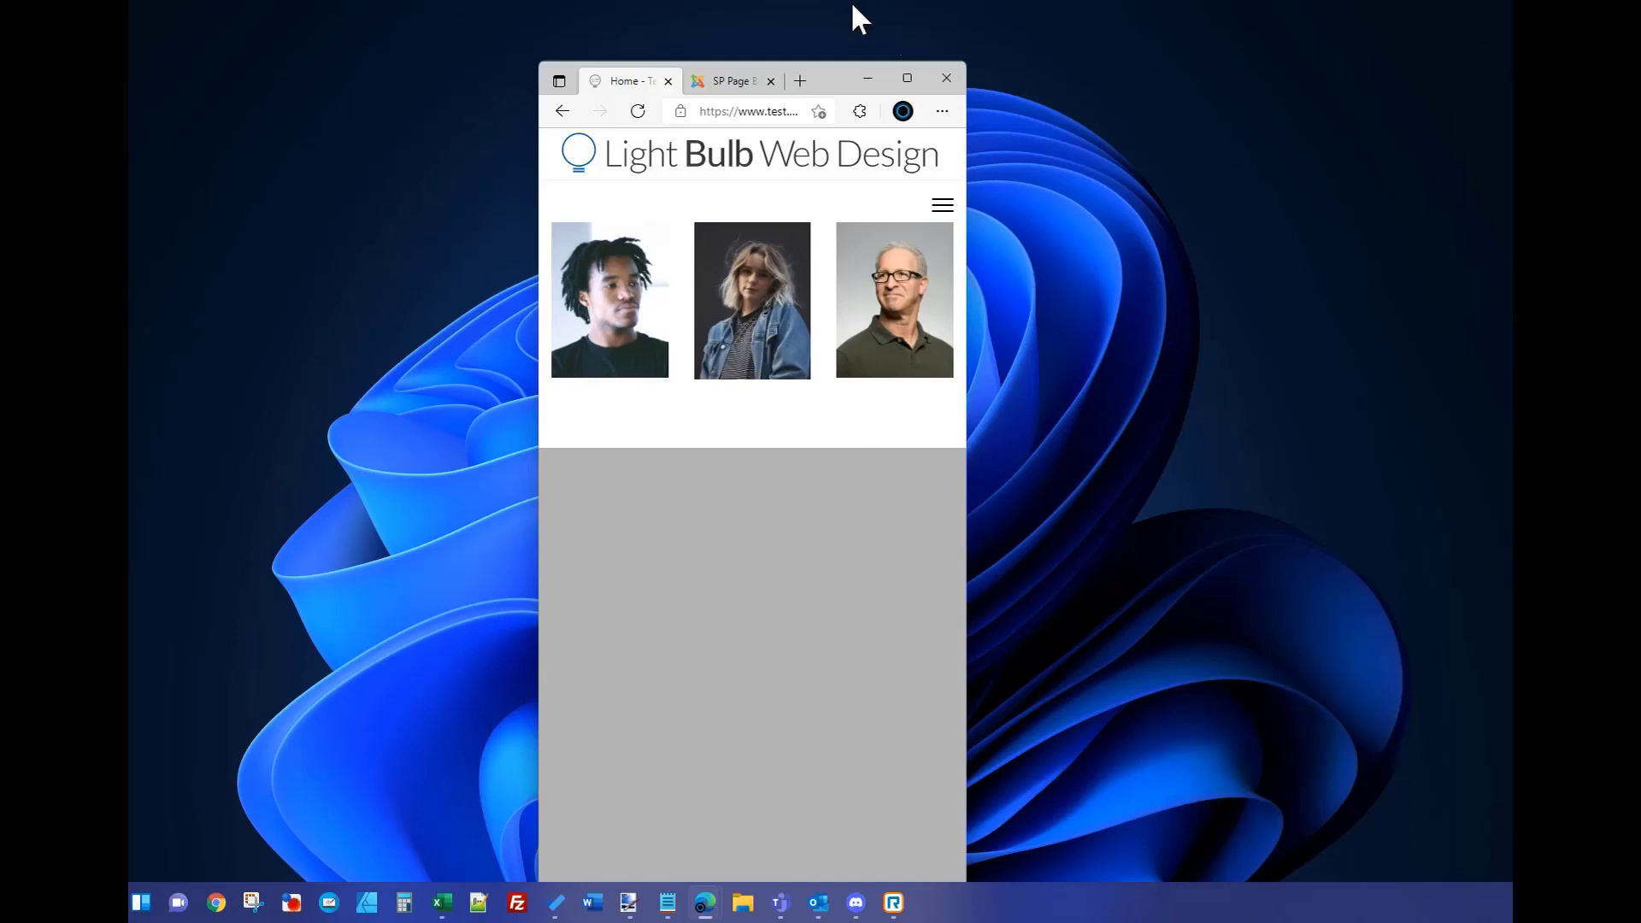
click(907, 77)
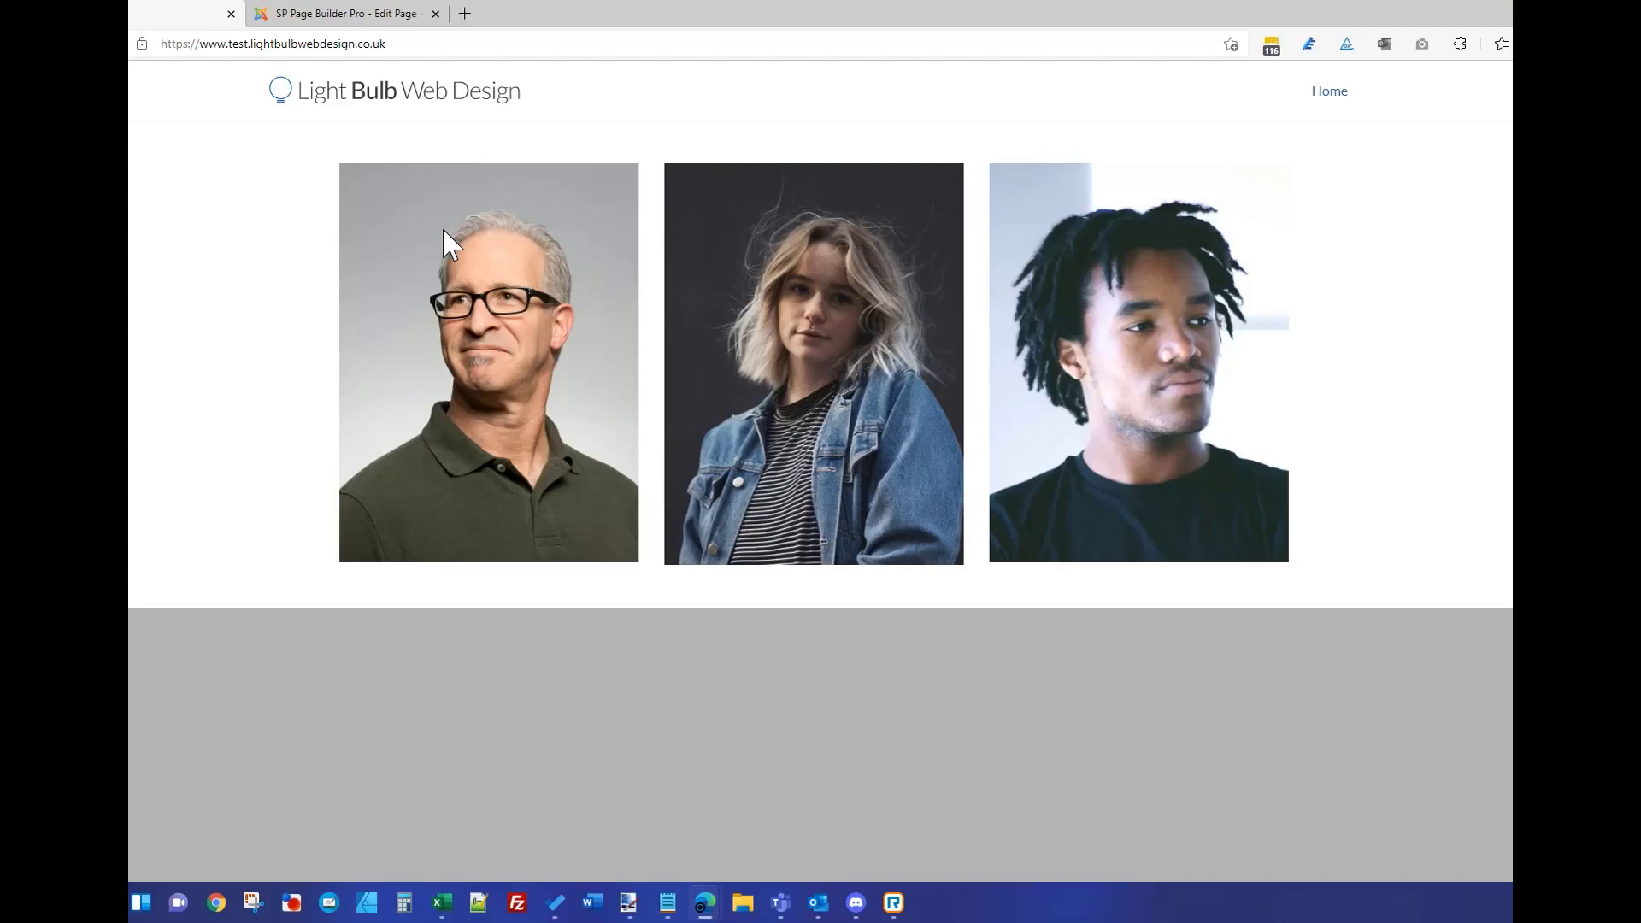
- Return to the page editor and delete the Image addons from the row's second and third columns
click(402, 14)
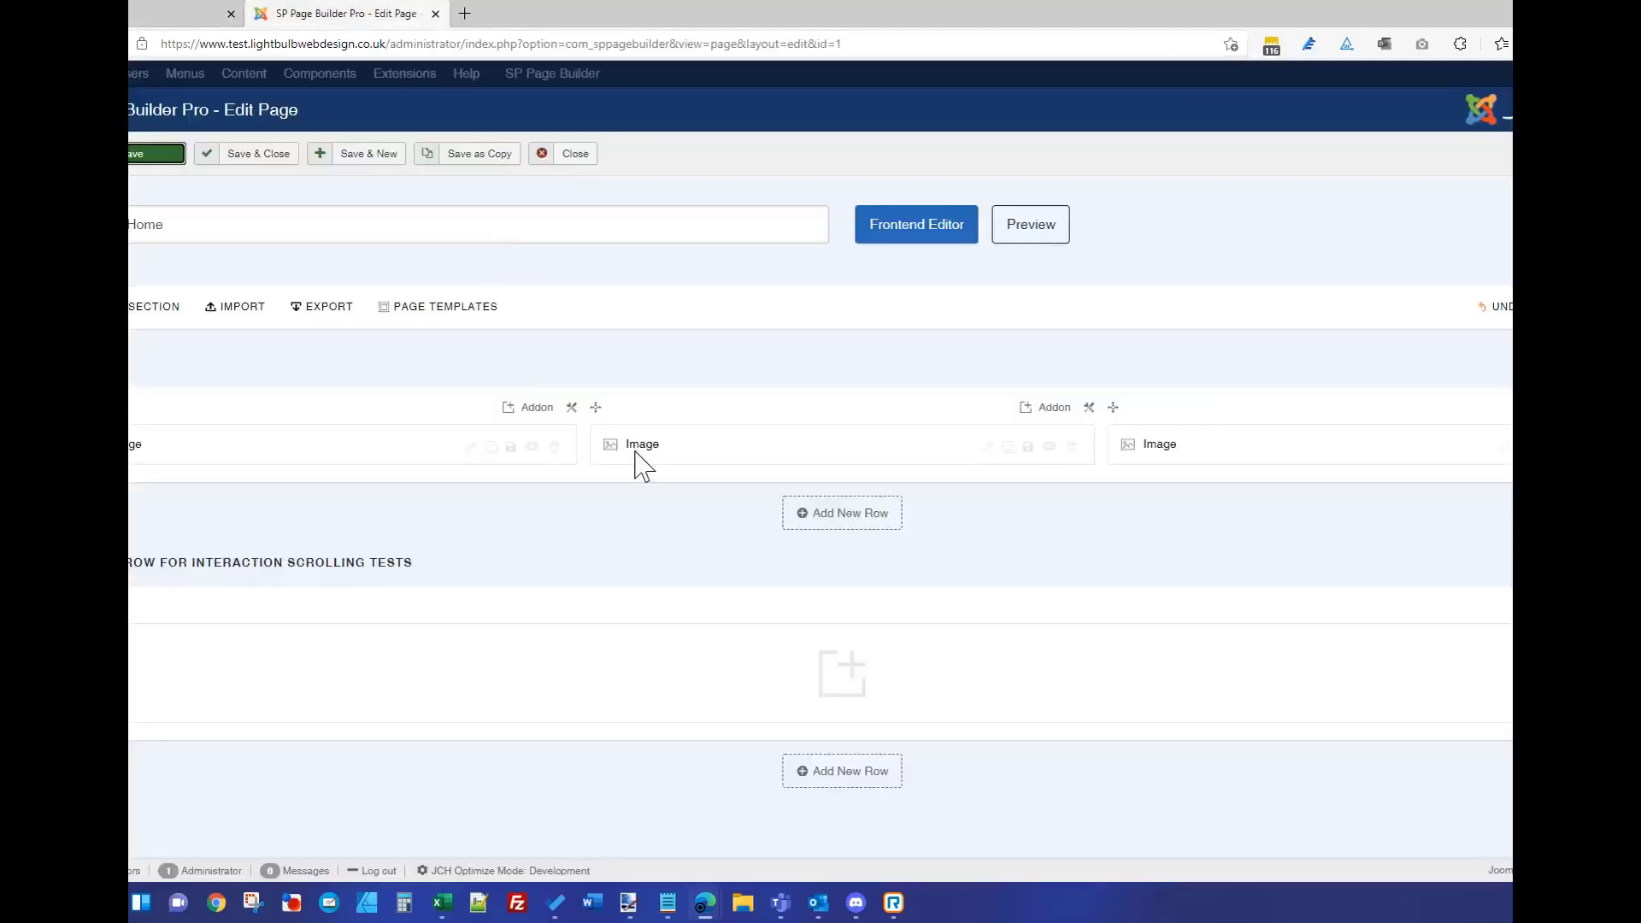
click(1074, 451)
click(902, 138)
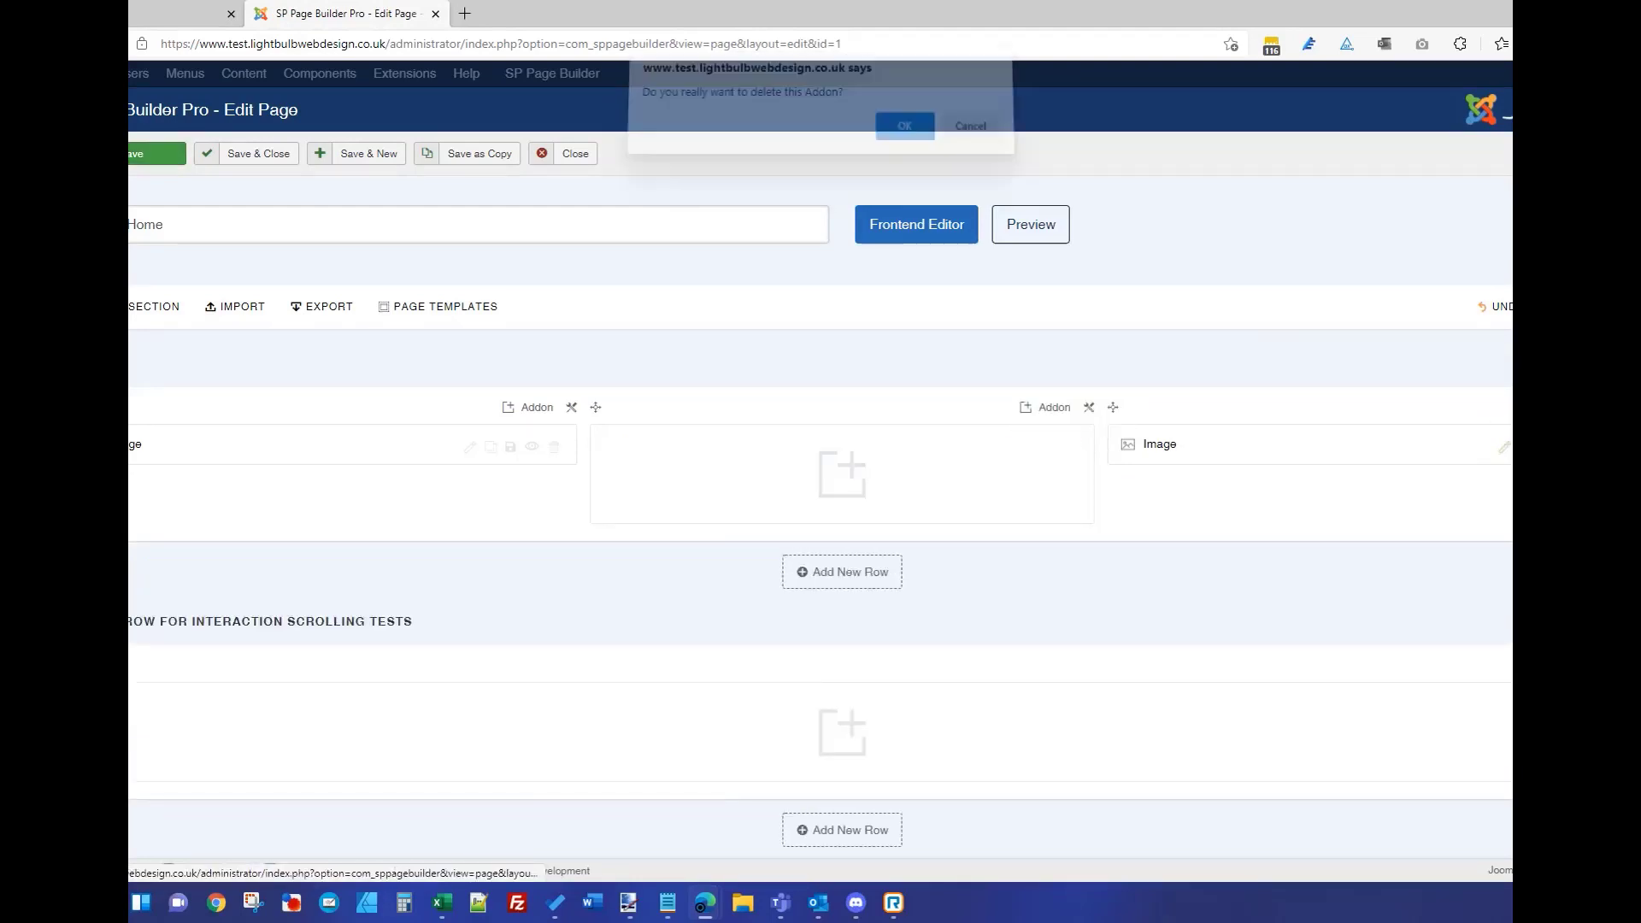
click(904, 136)
- Change the row to a two-column layout with a wide first column, and move the remaining Image addon into the narrow second column
click(1487, 336)
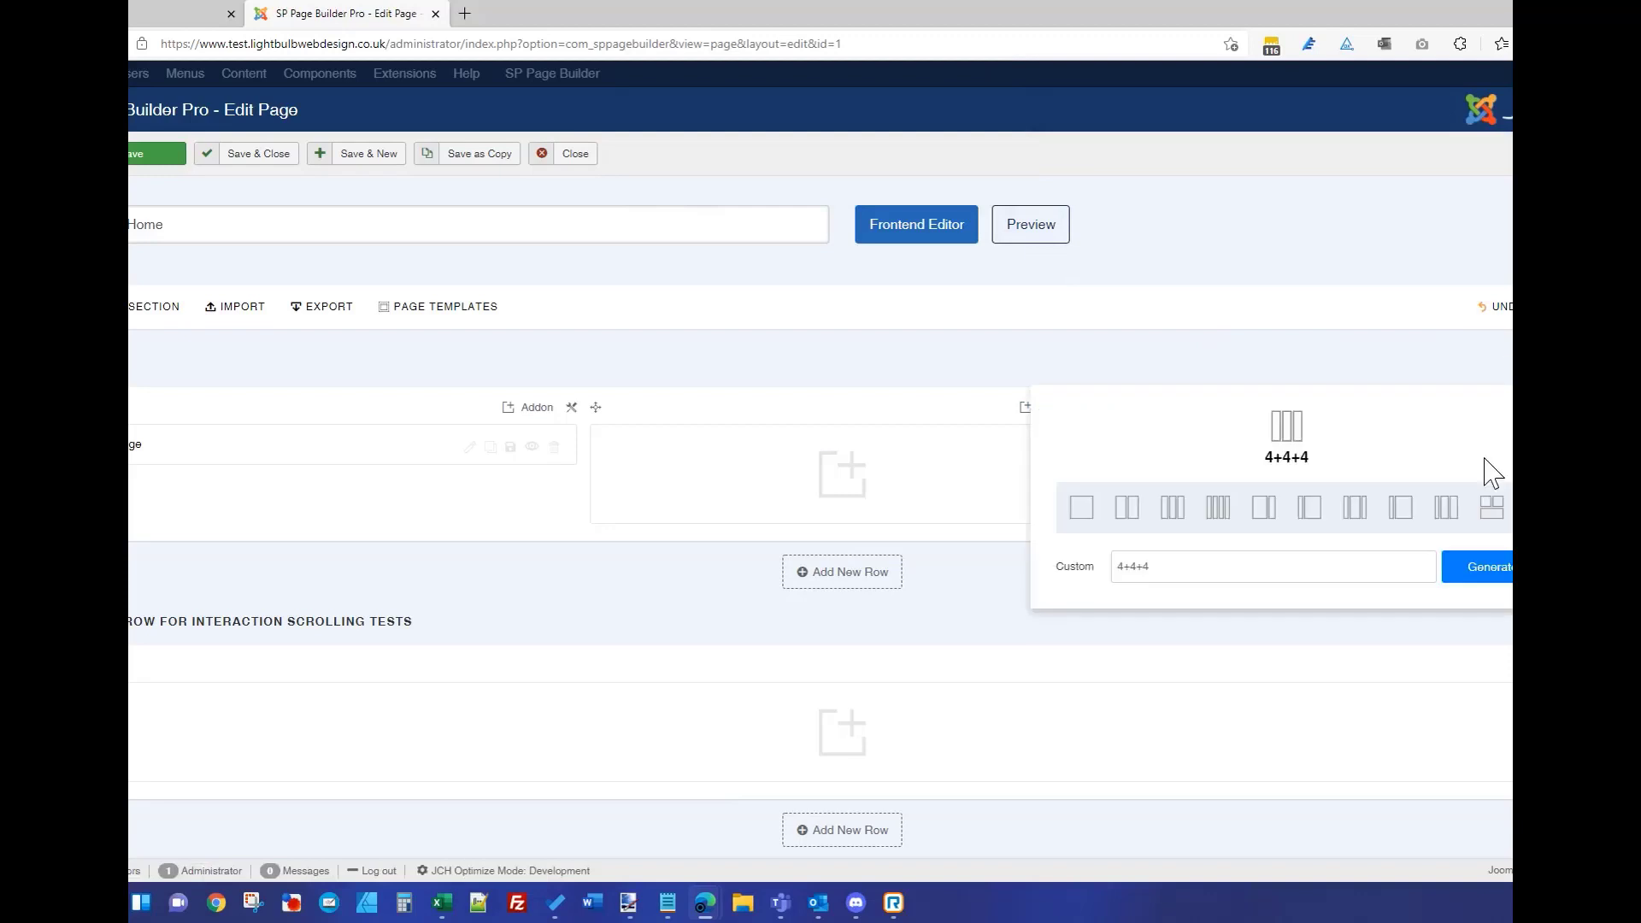
click(1263, 508)
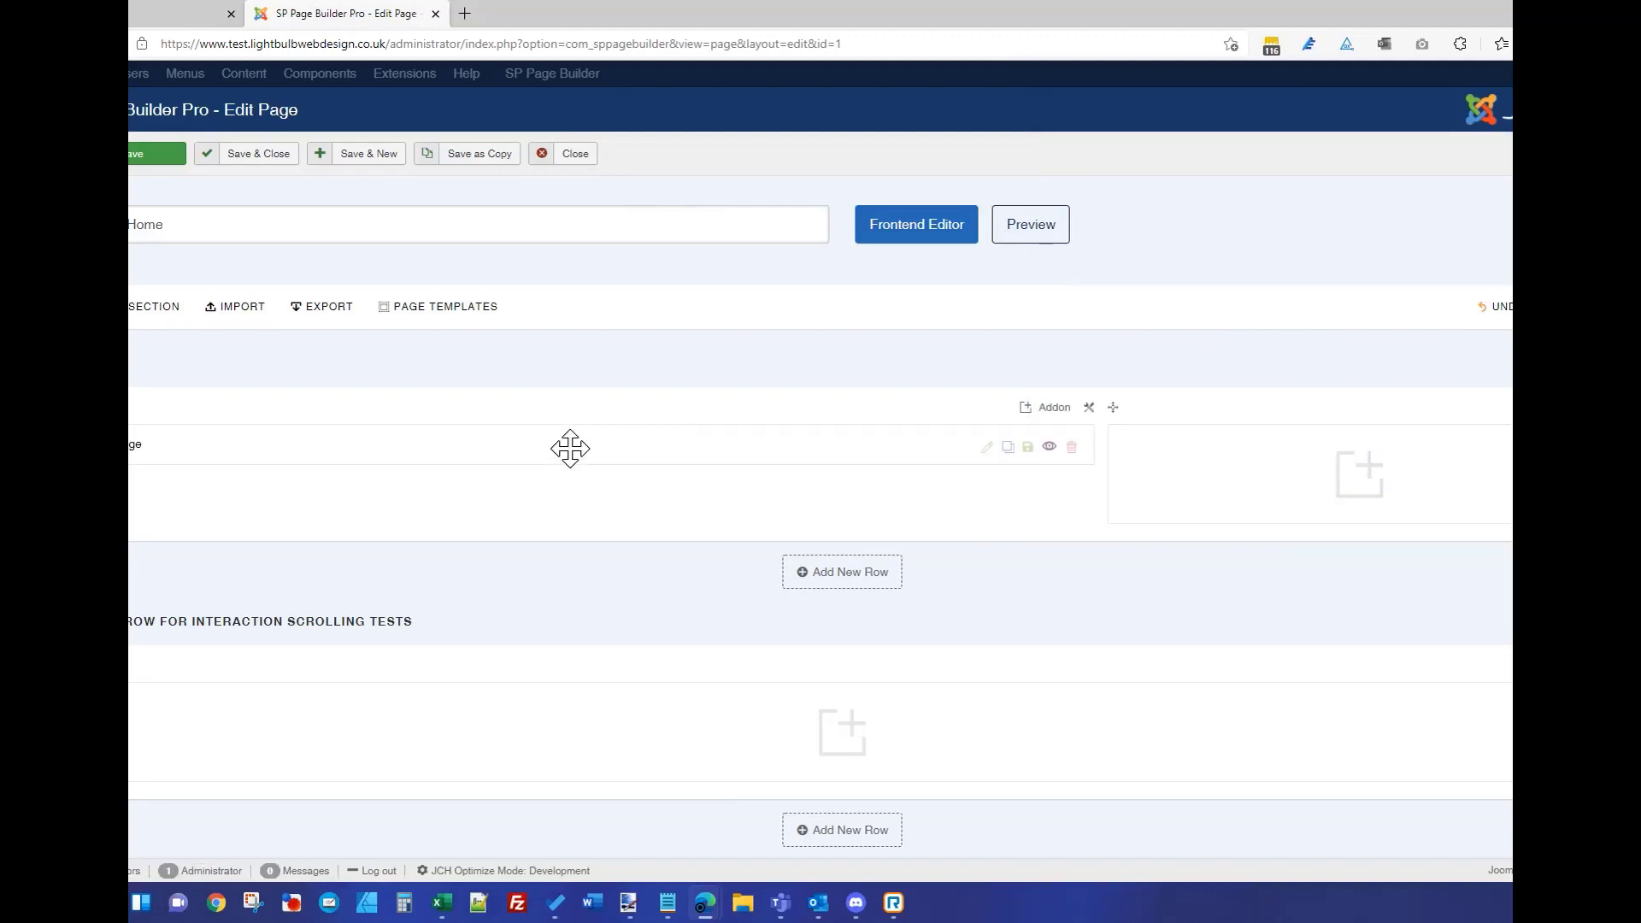
drag(567, 447, 1301, 452)
- Add a Text Block addon with its default content to the empty wide first column
click(886, 476)
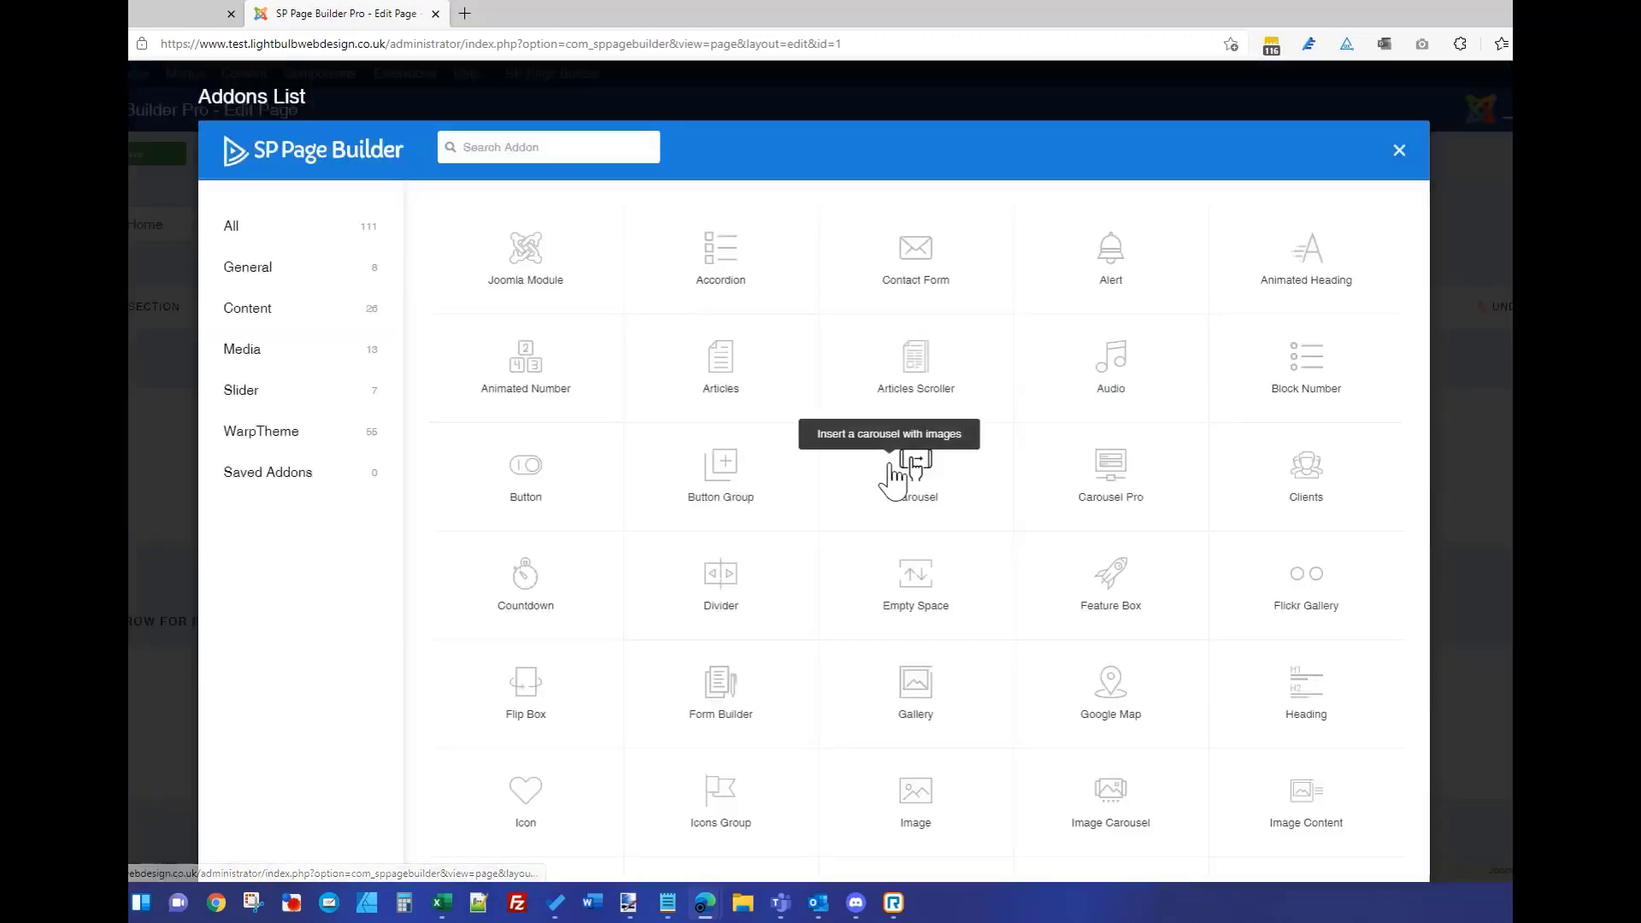
scroll(893, 478, down, 5)
scroll(893, 478, down, 5)
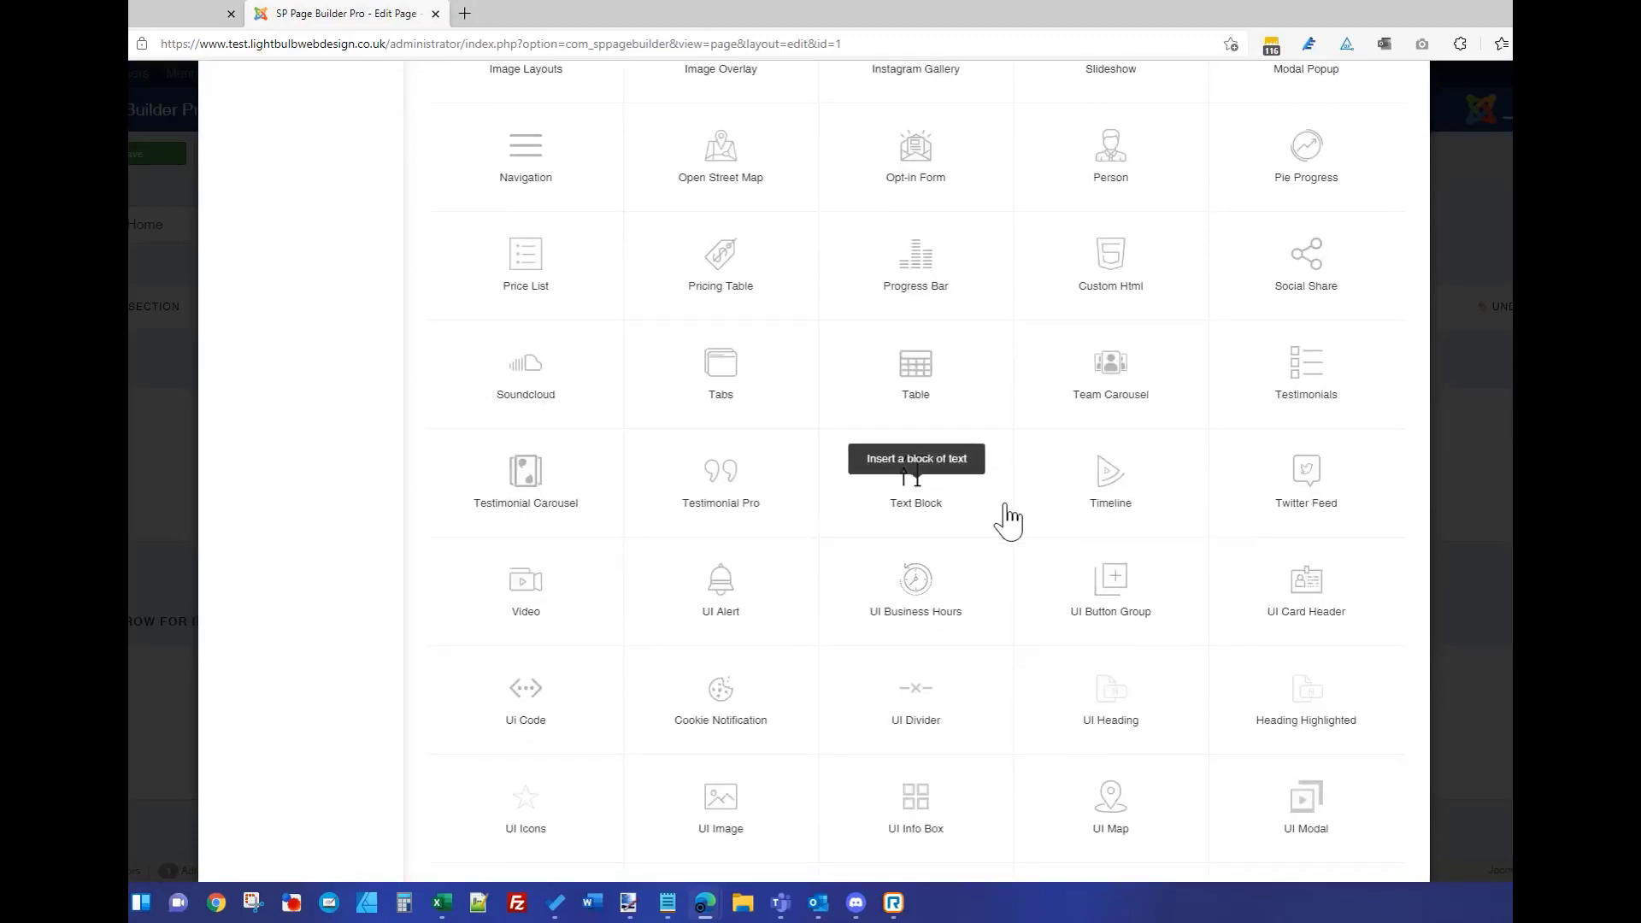
click(1005, 517)
click(1037, 147)
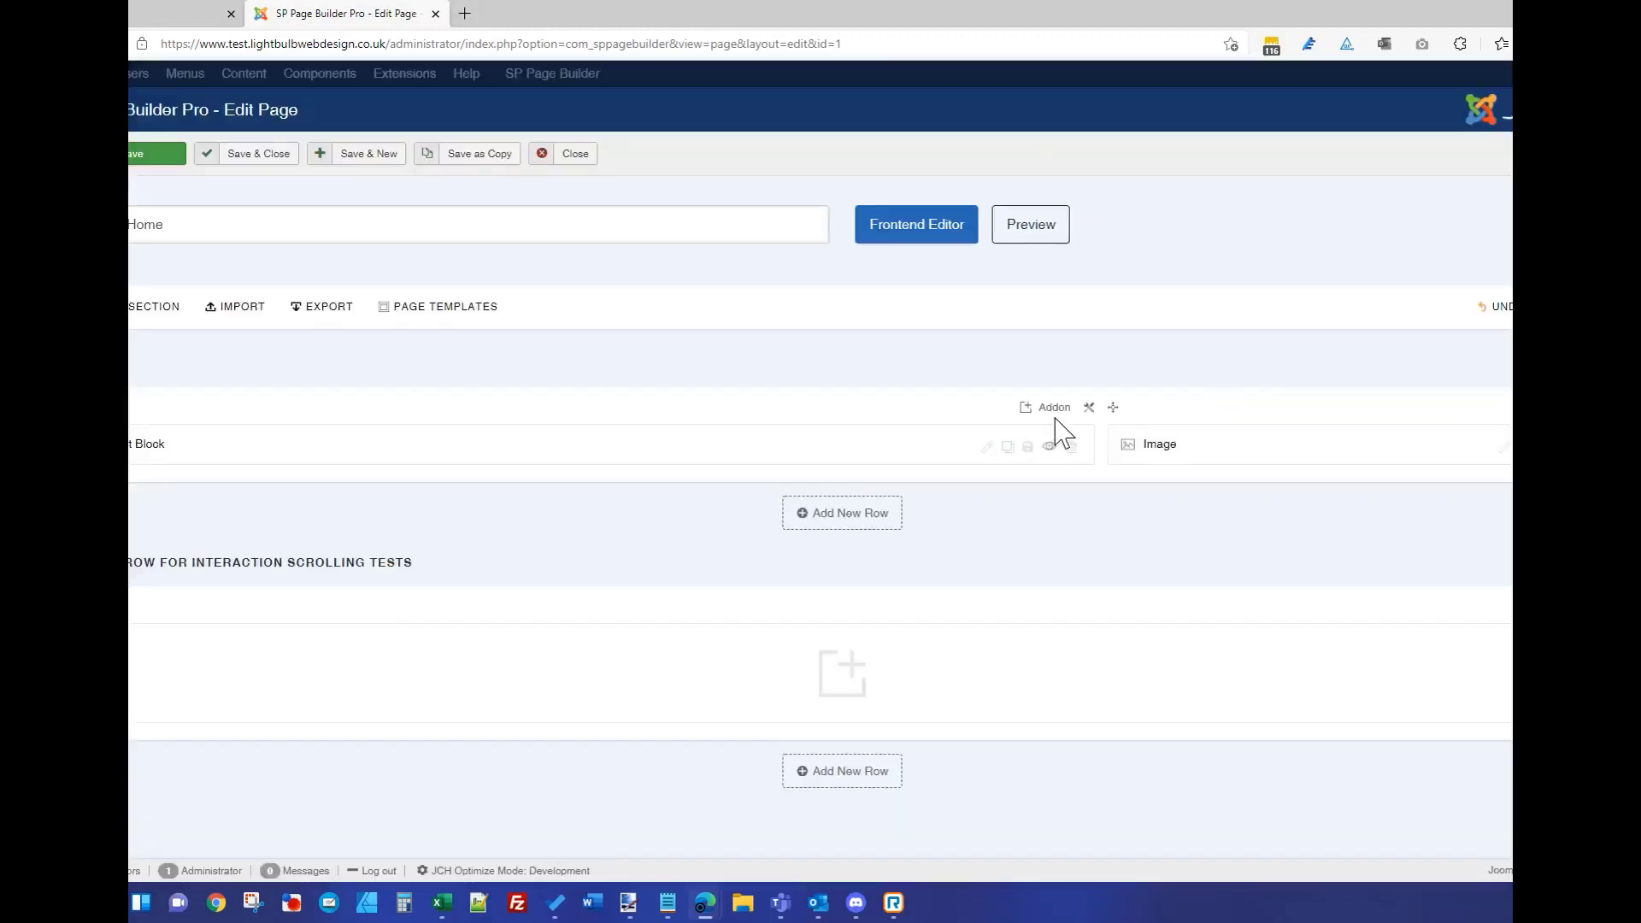
- Clear the wide first column's mobile layout by choosing the blank option, and apply the column options
click(1090, 408)
click(1119, 437)
click(744, 152)
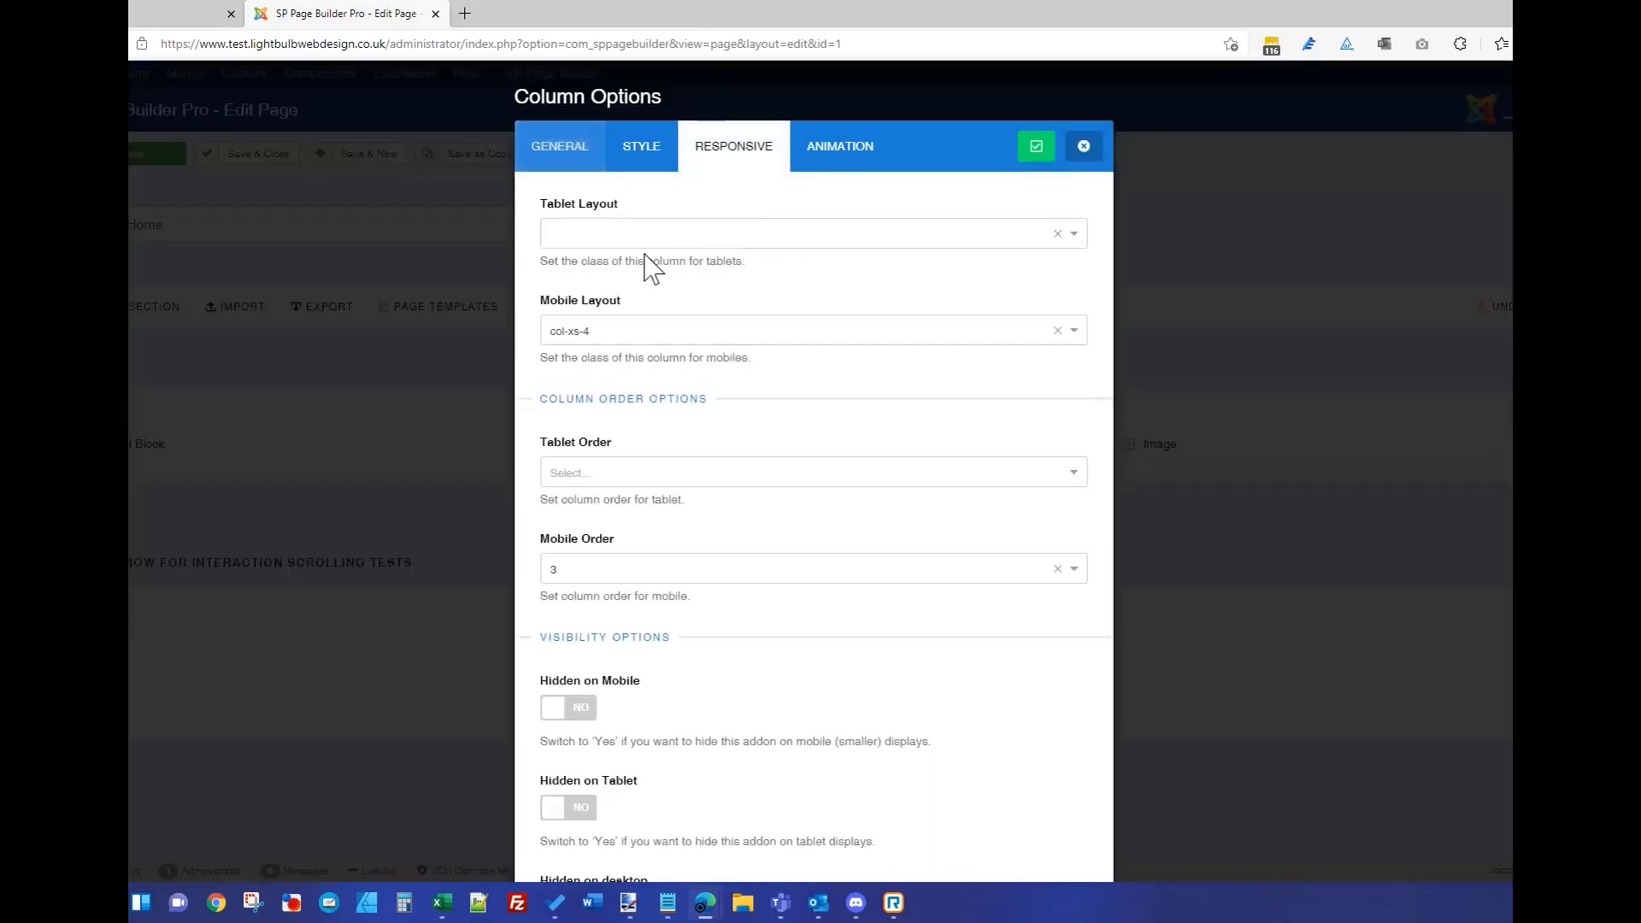
click(609, 340)
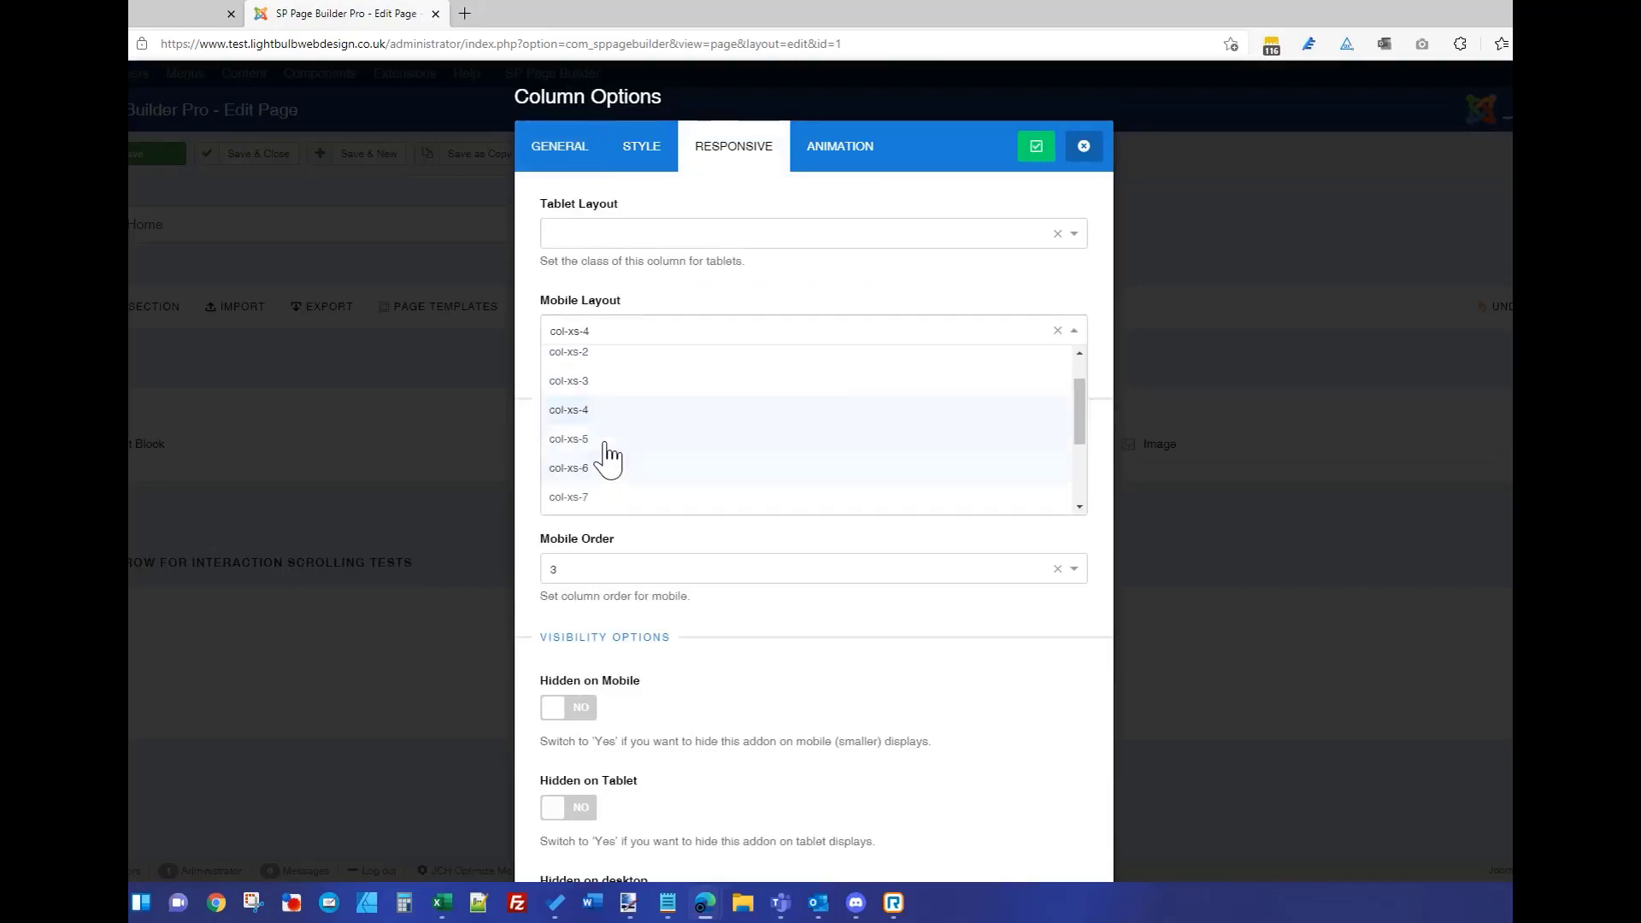
click(598, 369)
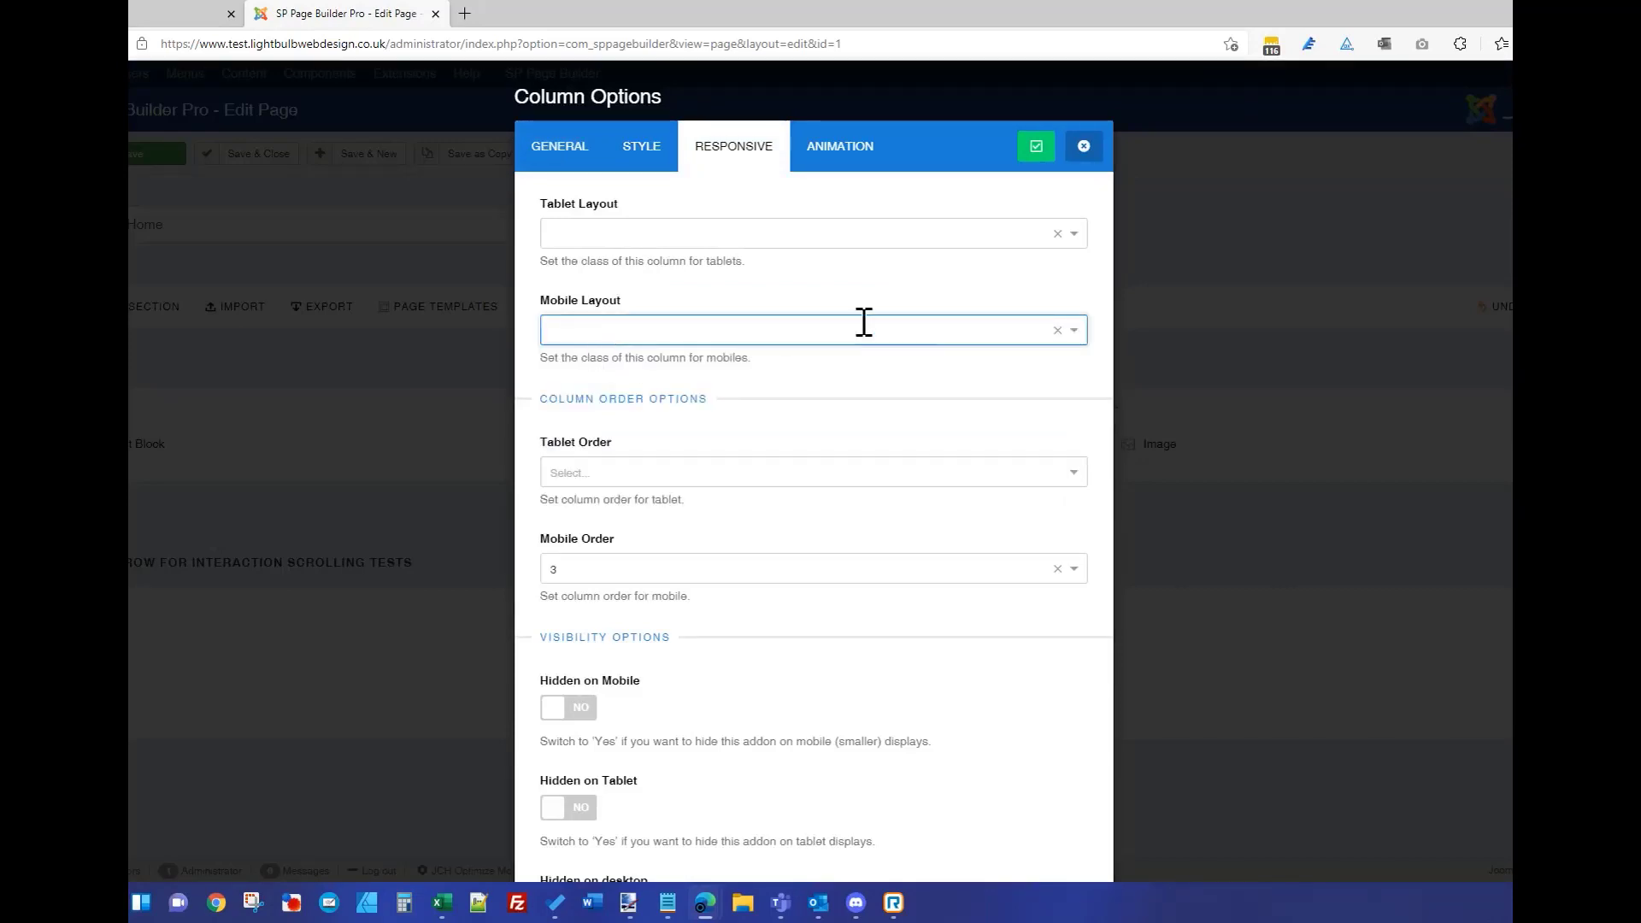
click(1037, 147)
- Clear the image column's mobile layout and apply its column options
click(1495, 409)
click(1471, 437)
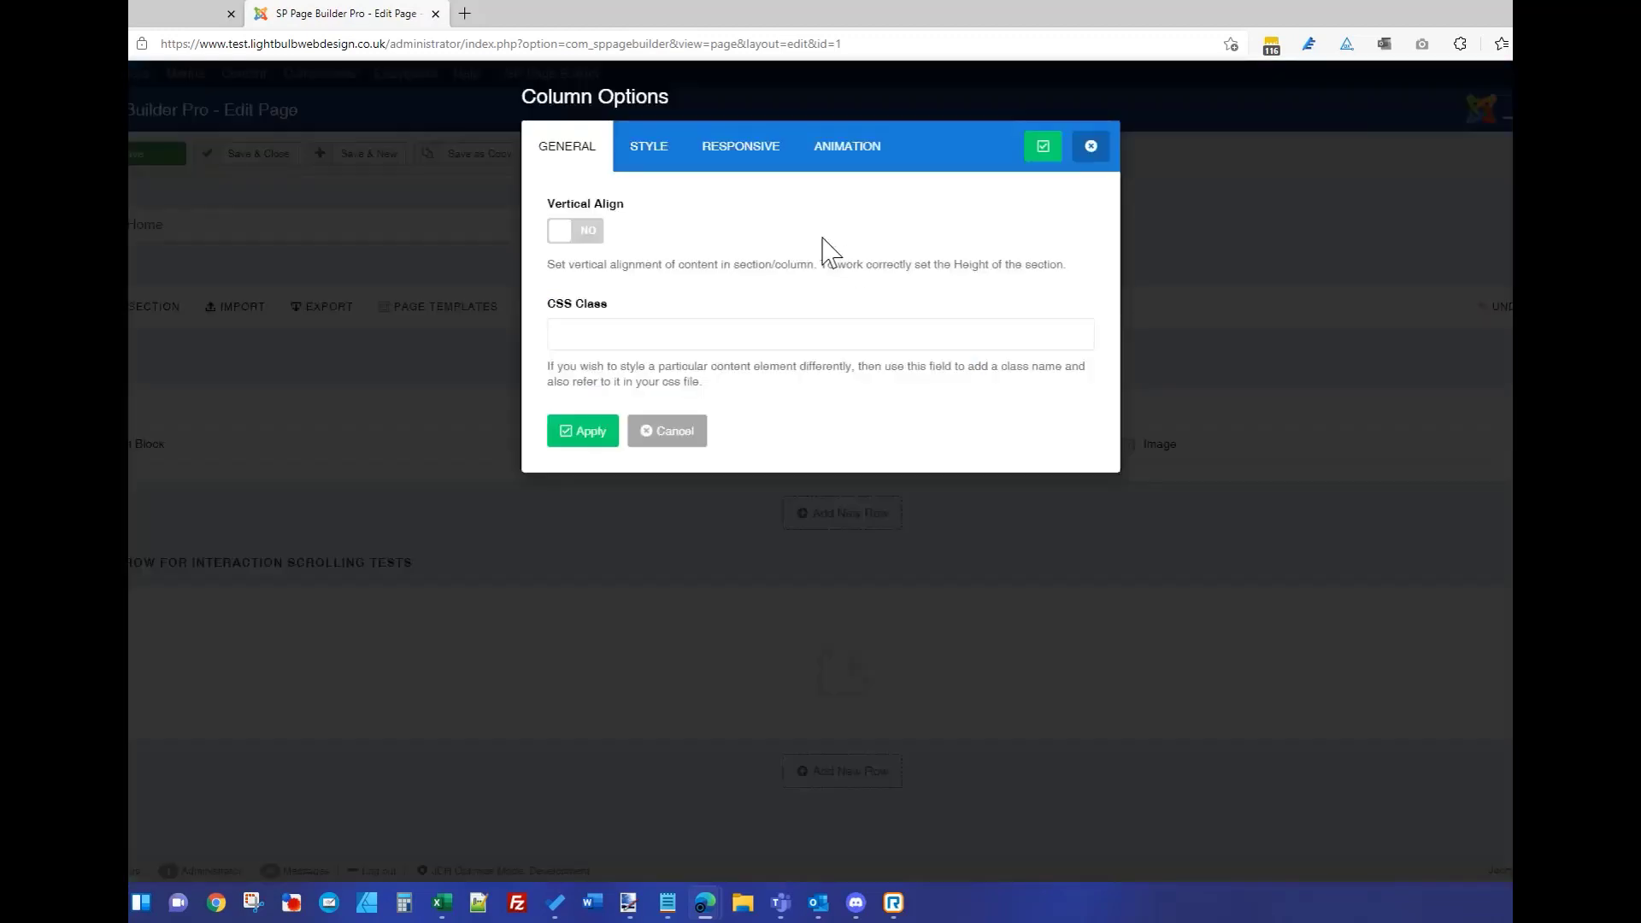
click(733, 146)
click(1056, 332)
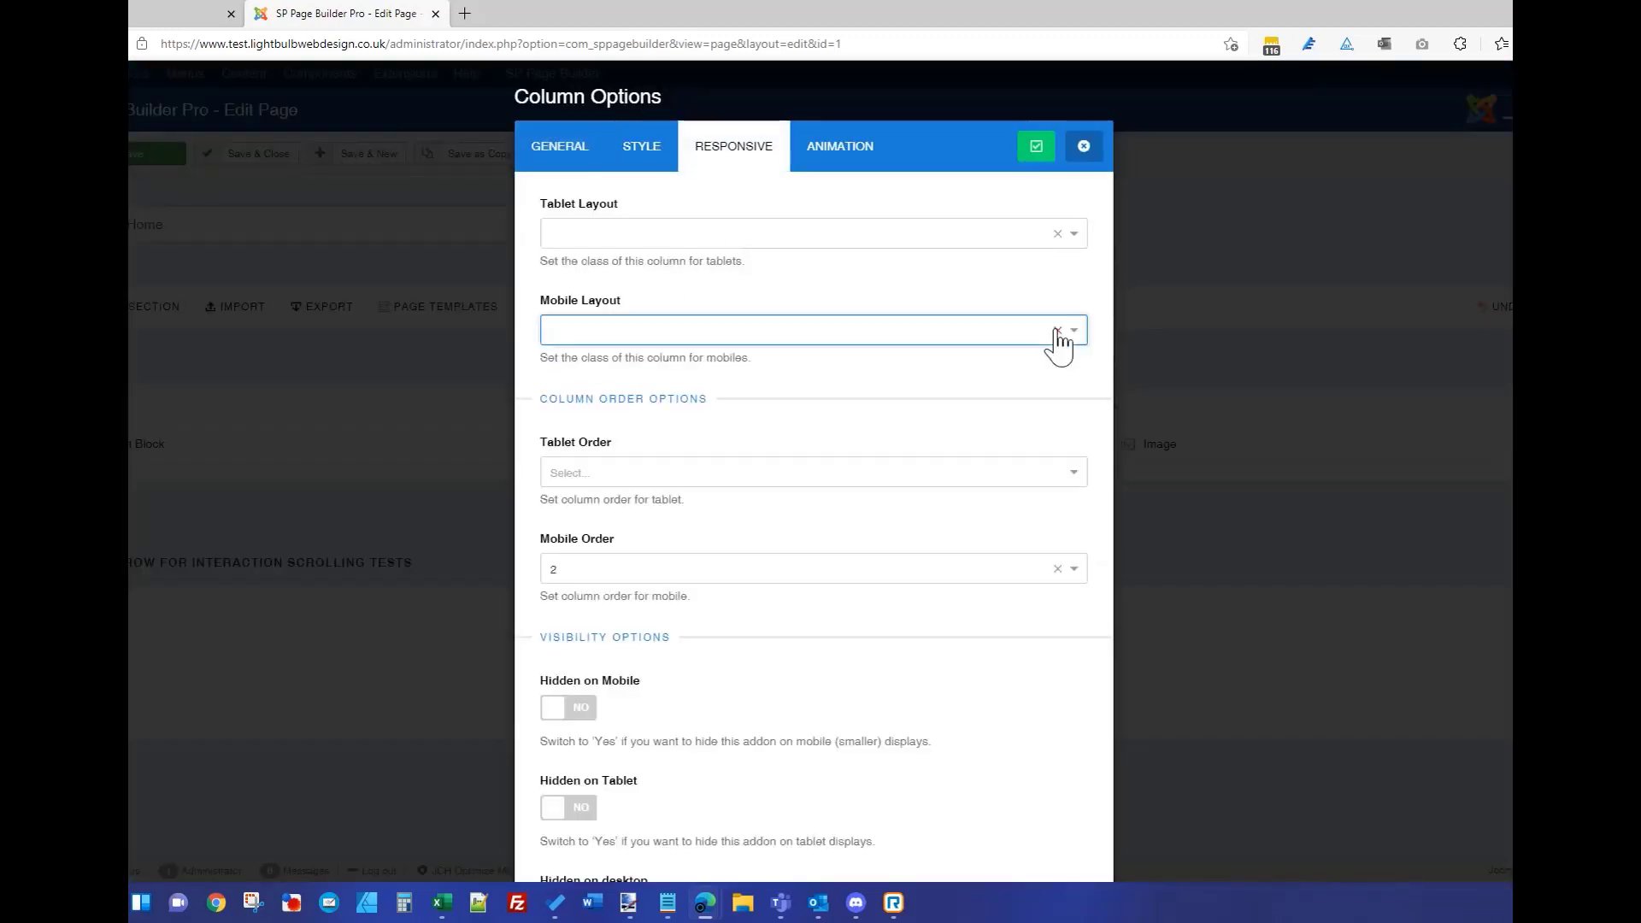
click(1036, 147)
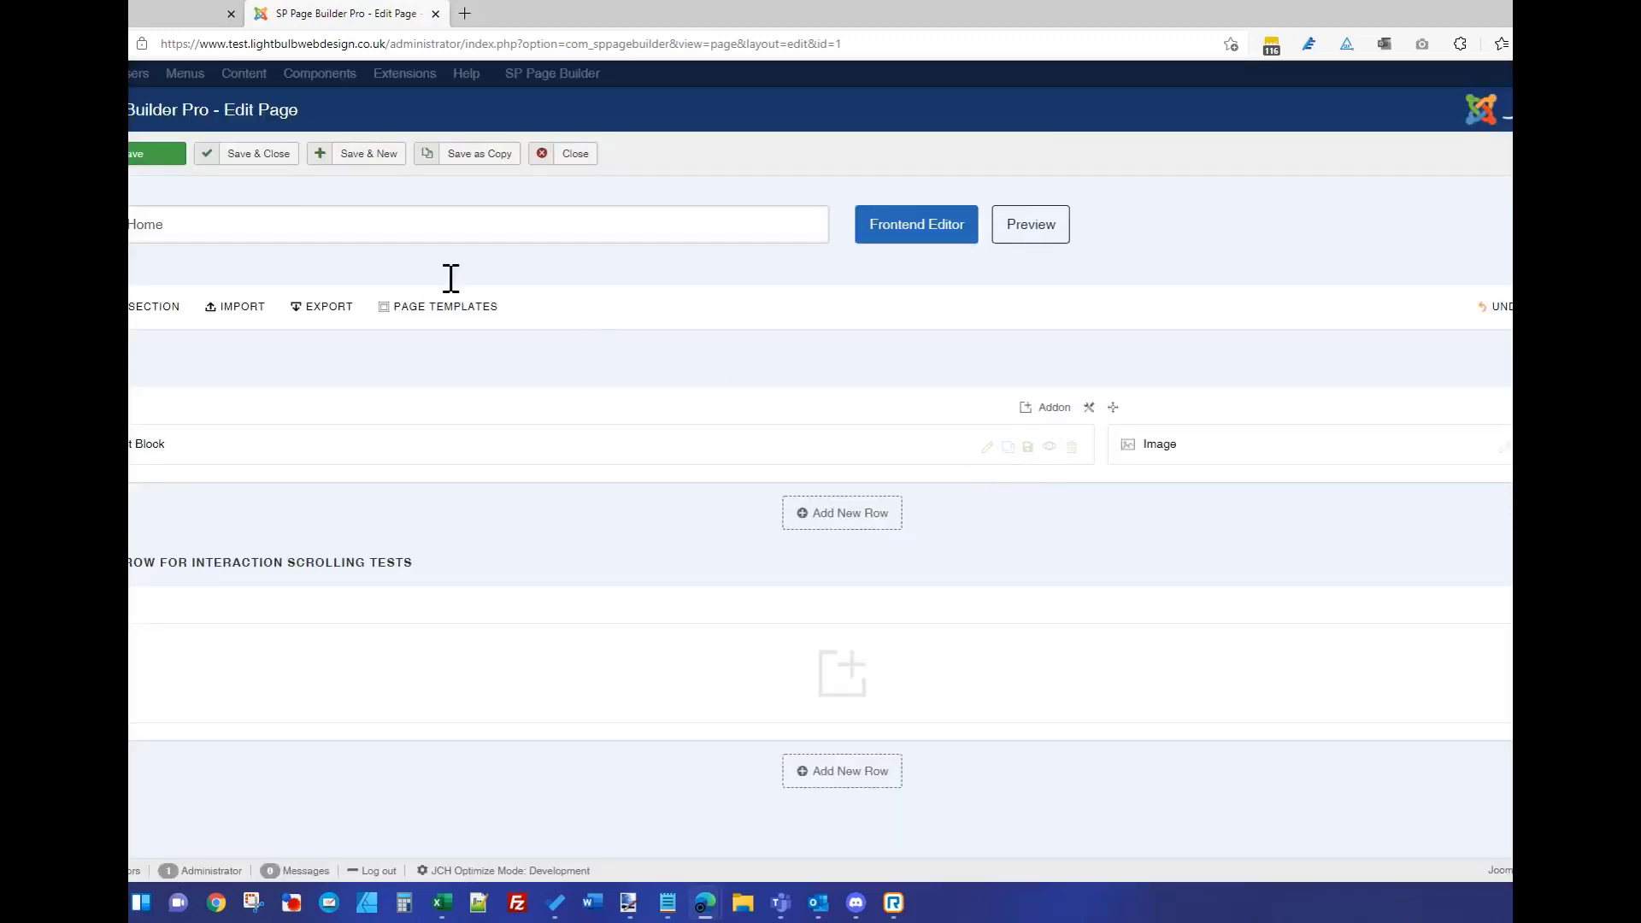
- Clear the text column's mobile order and apply its column options
click(1089, 407)
click(1111, 437)
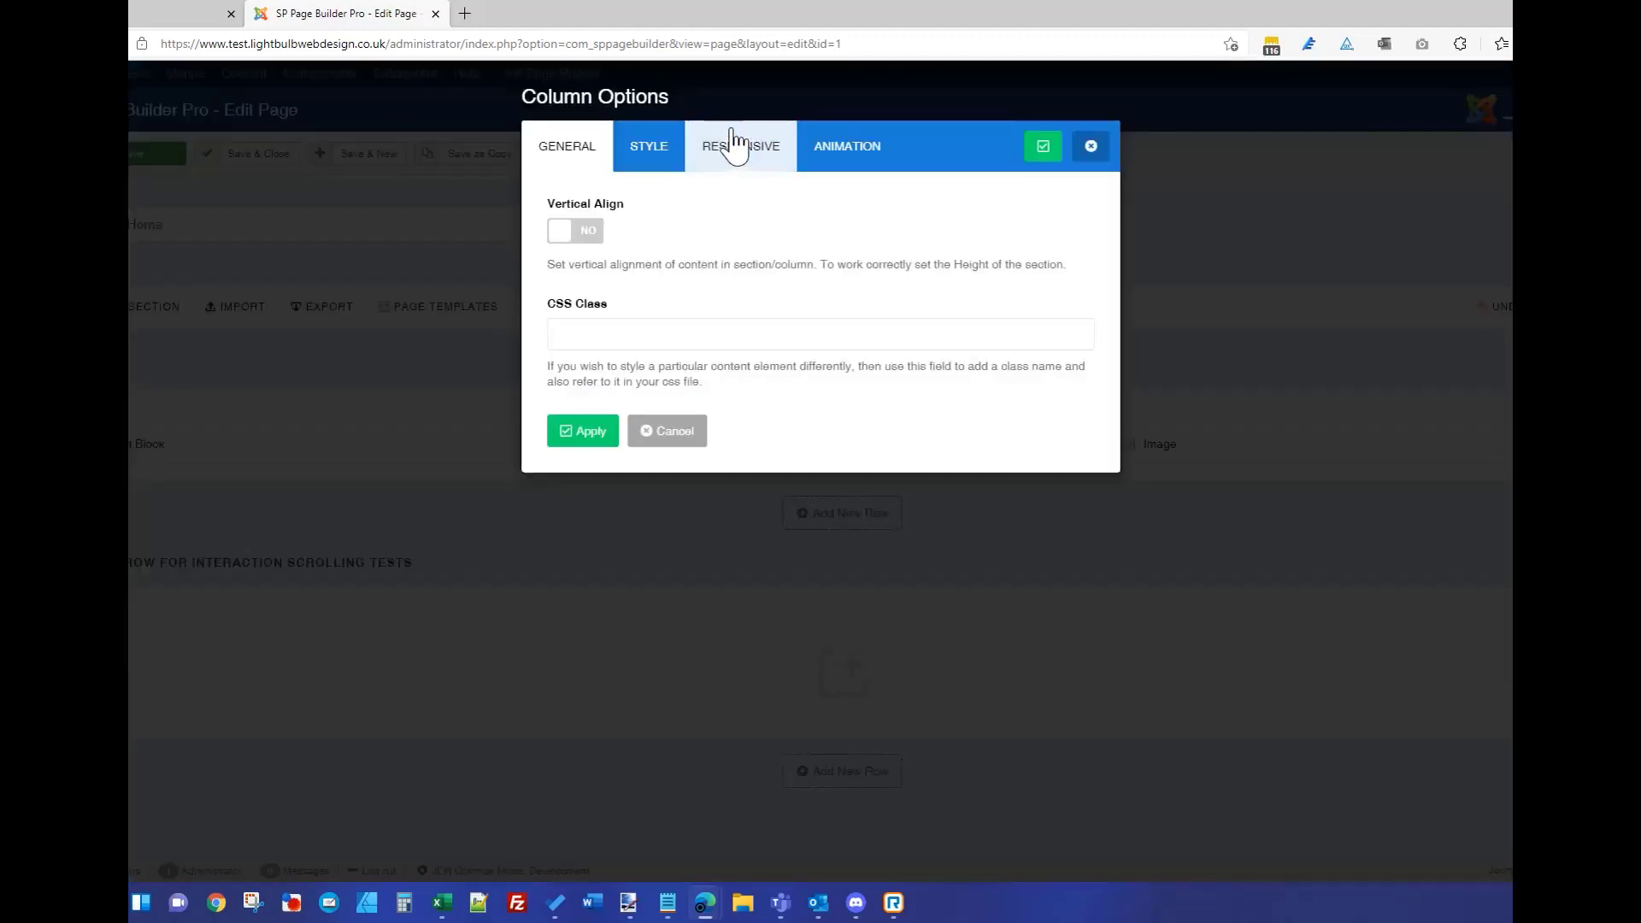
click(733, 146)
click(1058, 568)
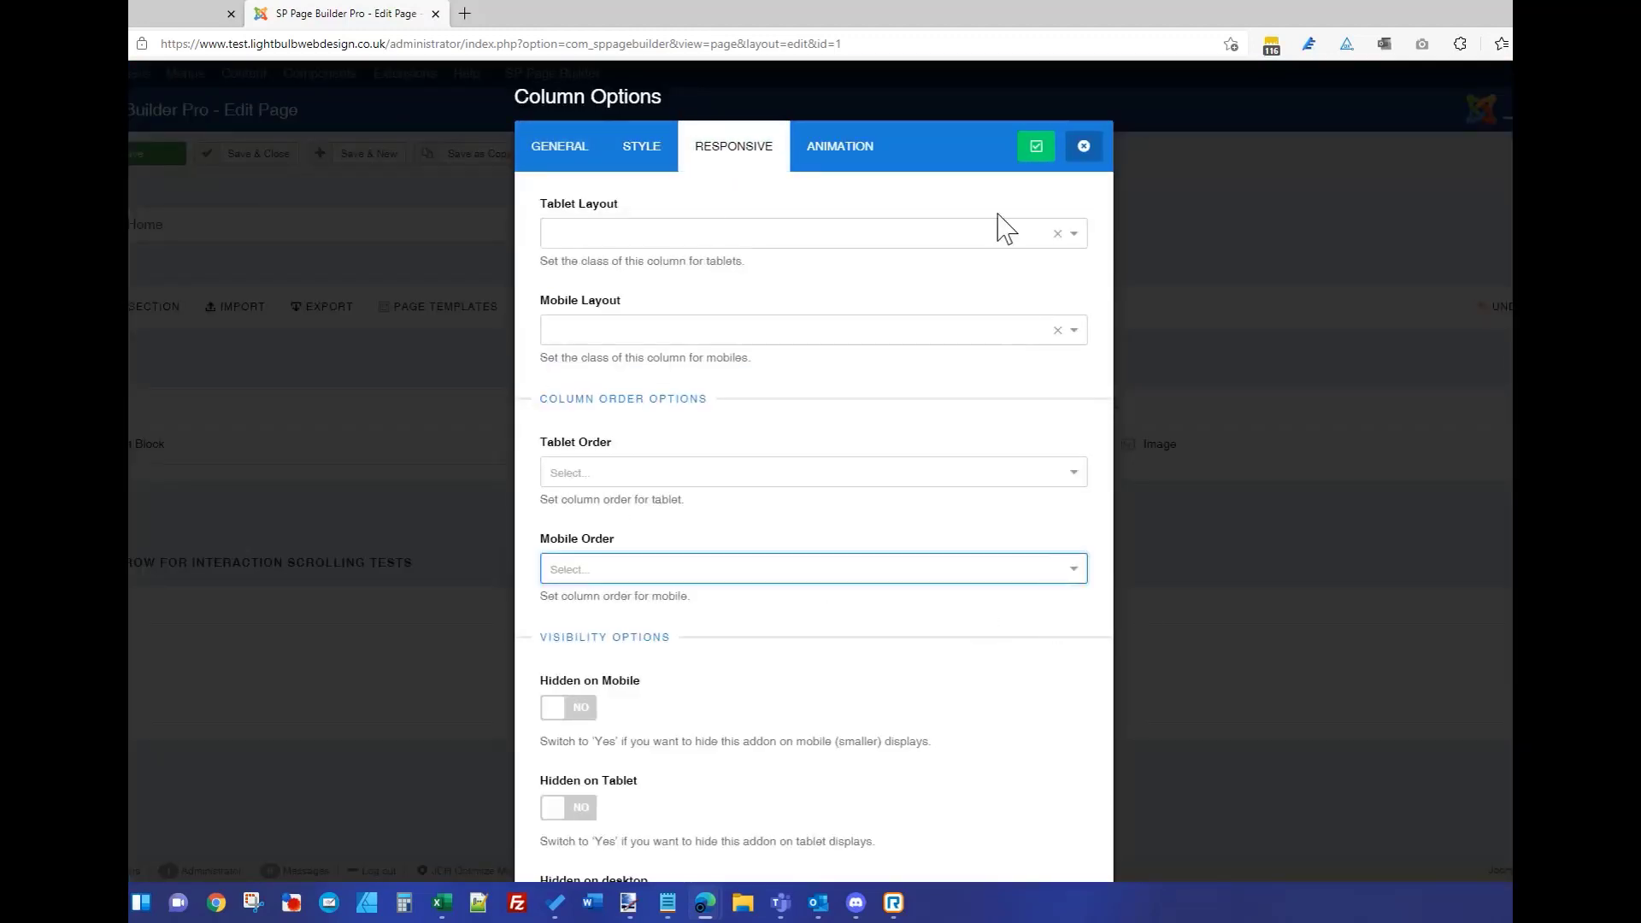
click(1034, 151)
- Remove the mobile order from the image column and apply the change
click(1493, 411)
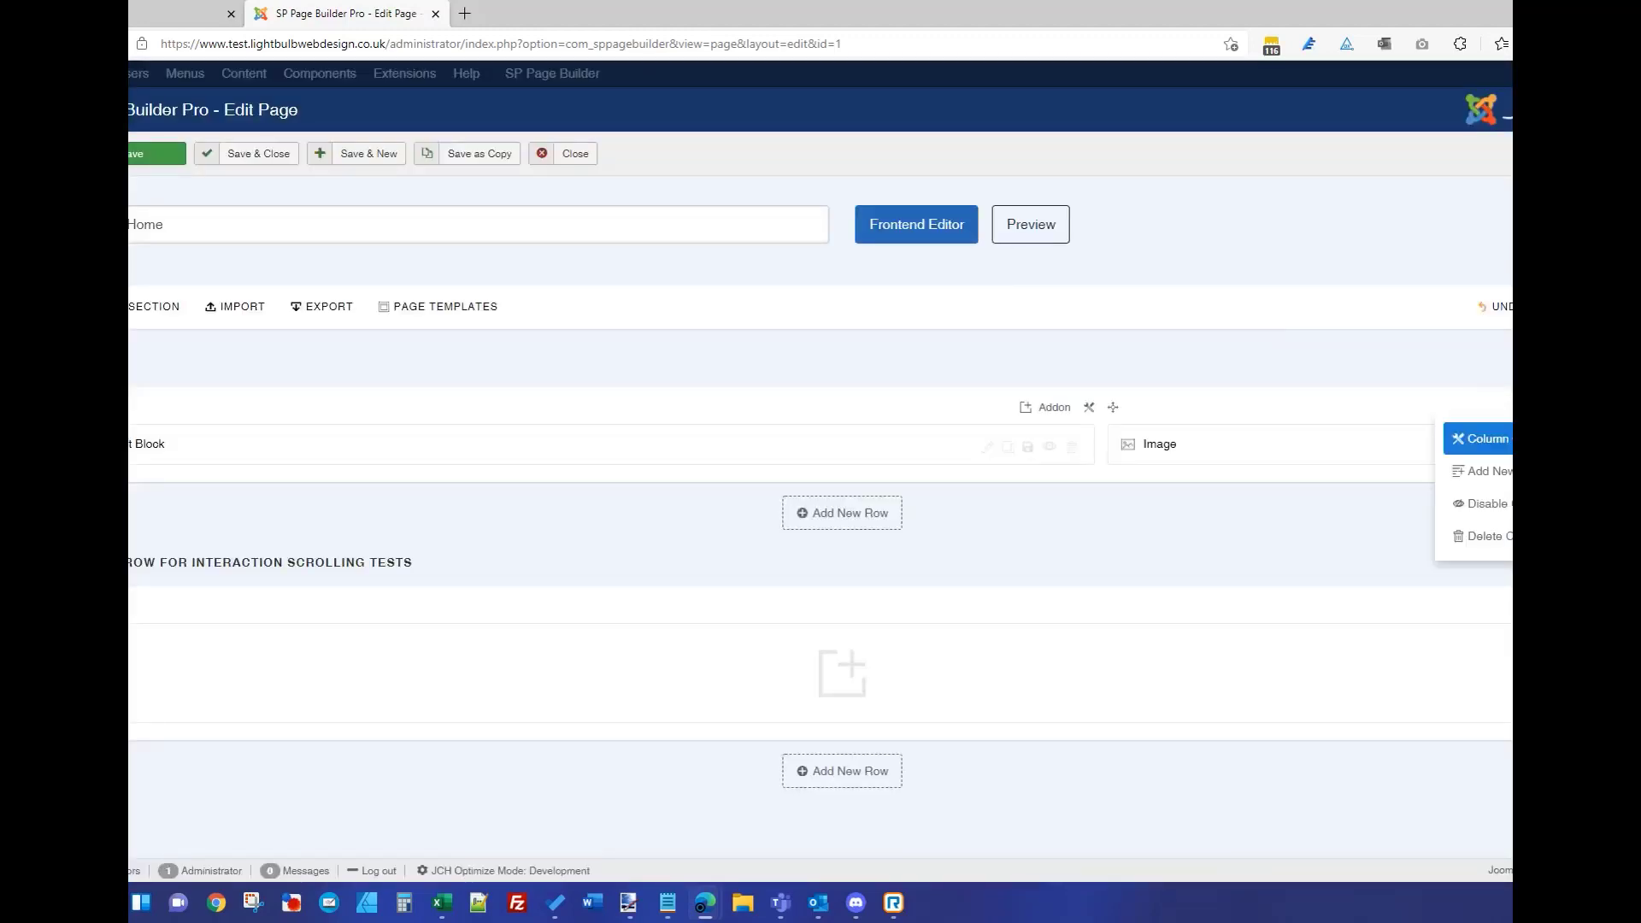
click(1468, 442)
click(758, 158)
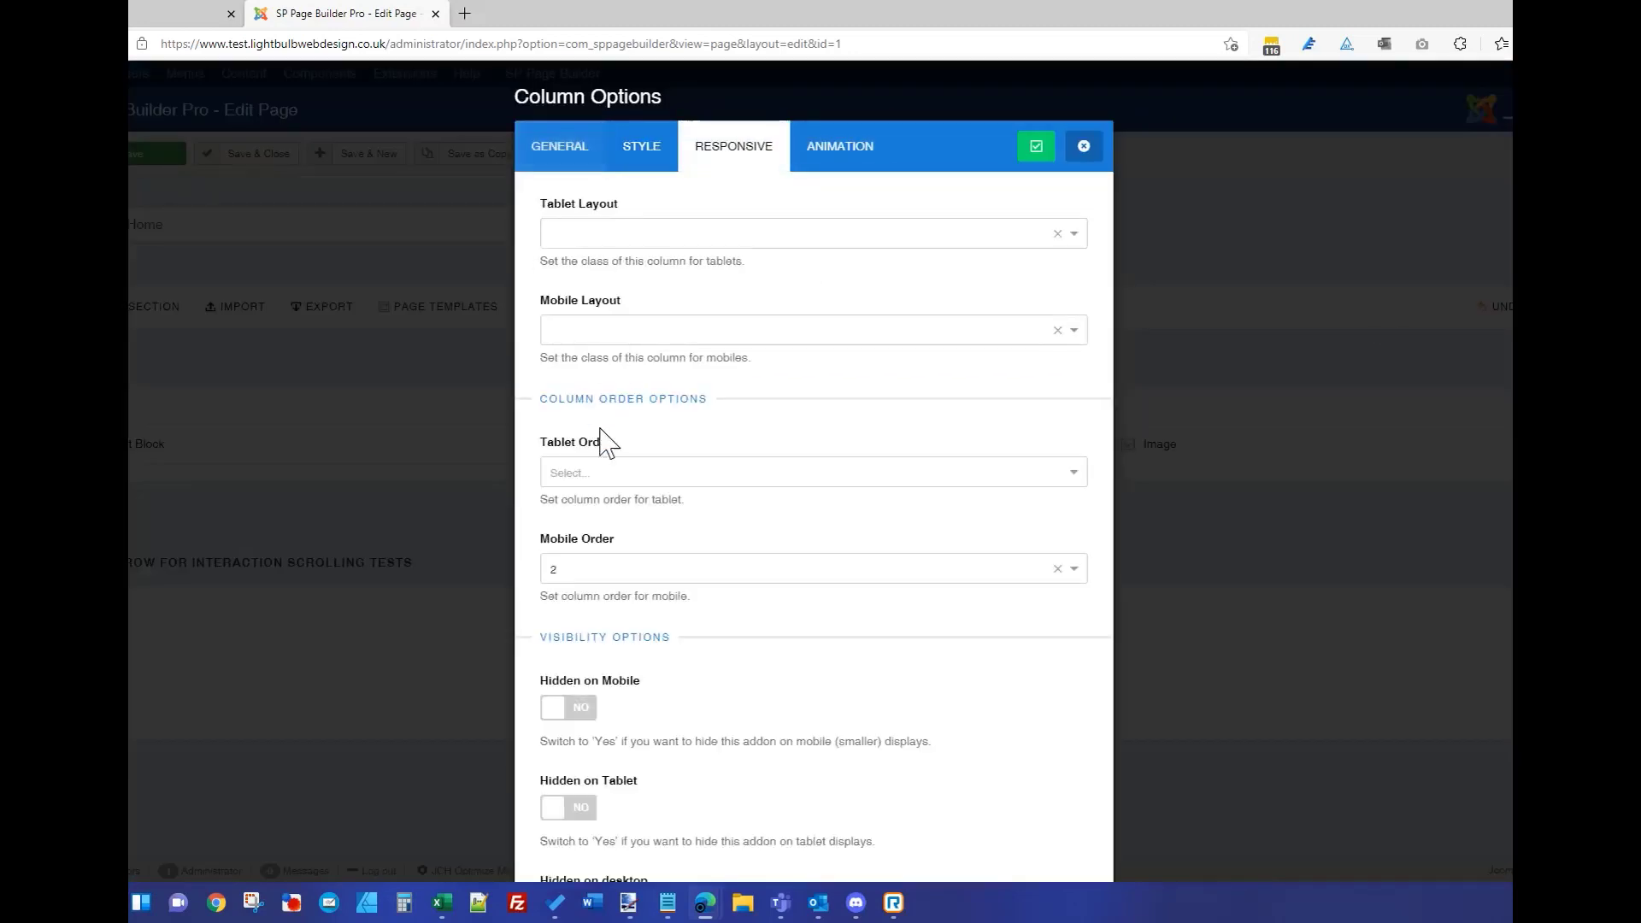
click(1058, 569)
click(1036, 146)
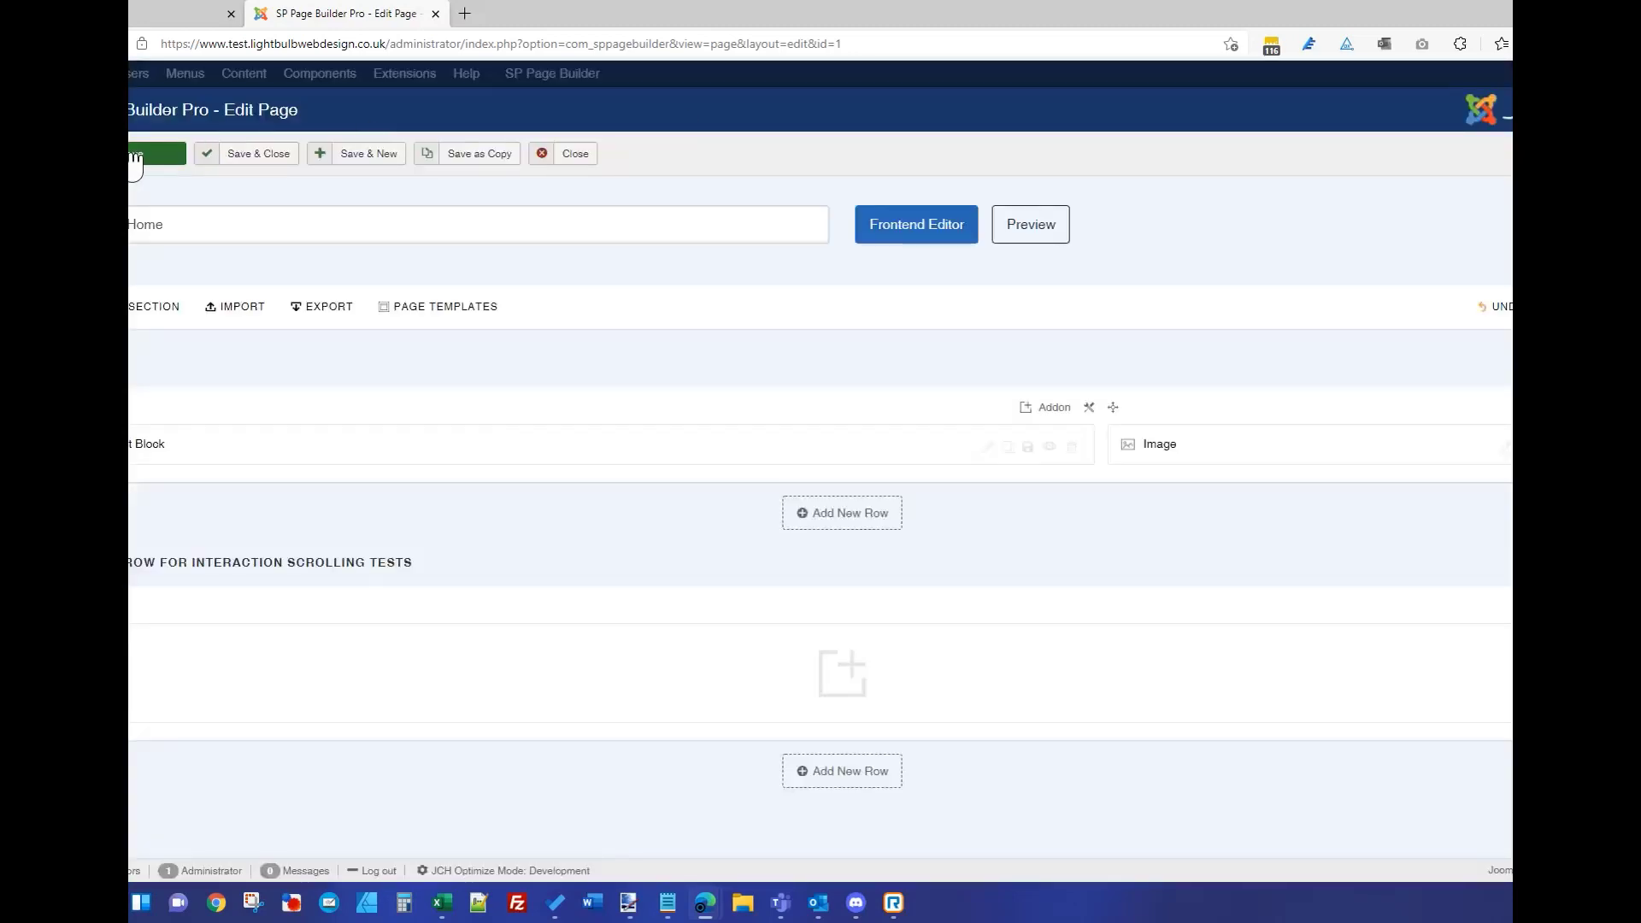
- Save the page and reload the live homepage to view the text-and-image row at desktop width
click(168, 18)
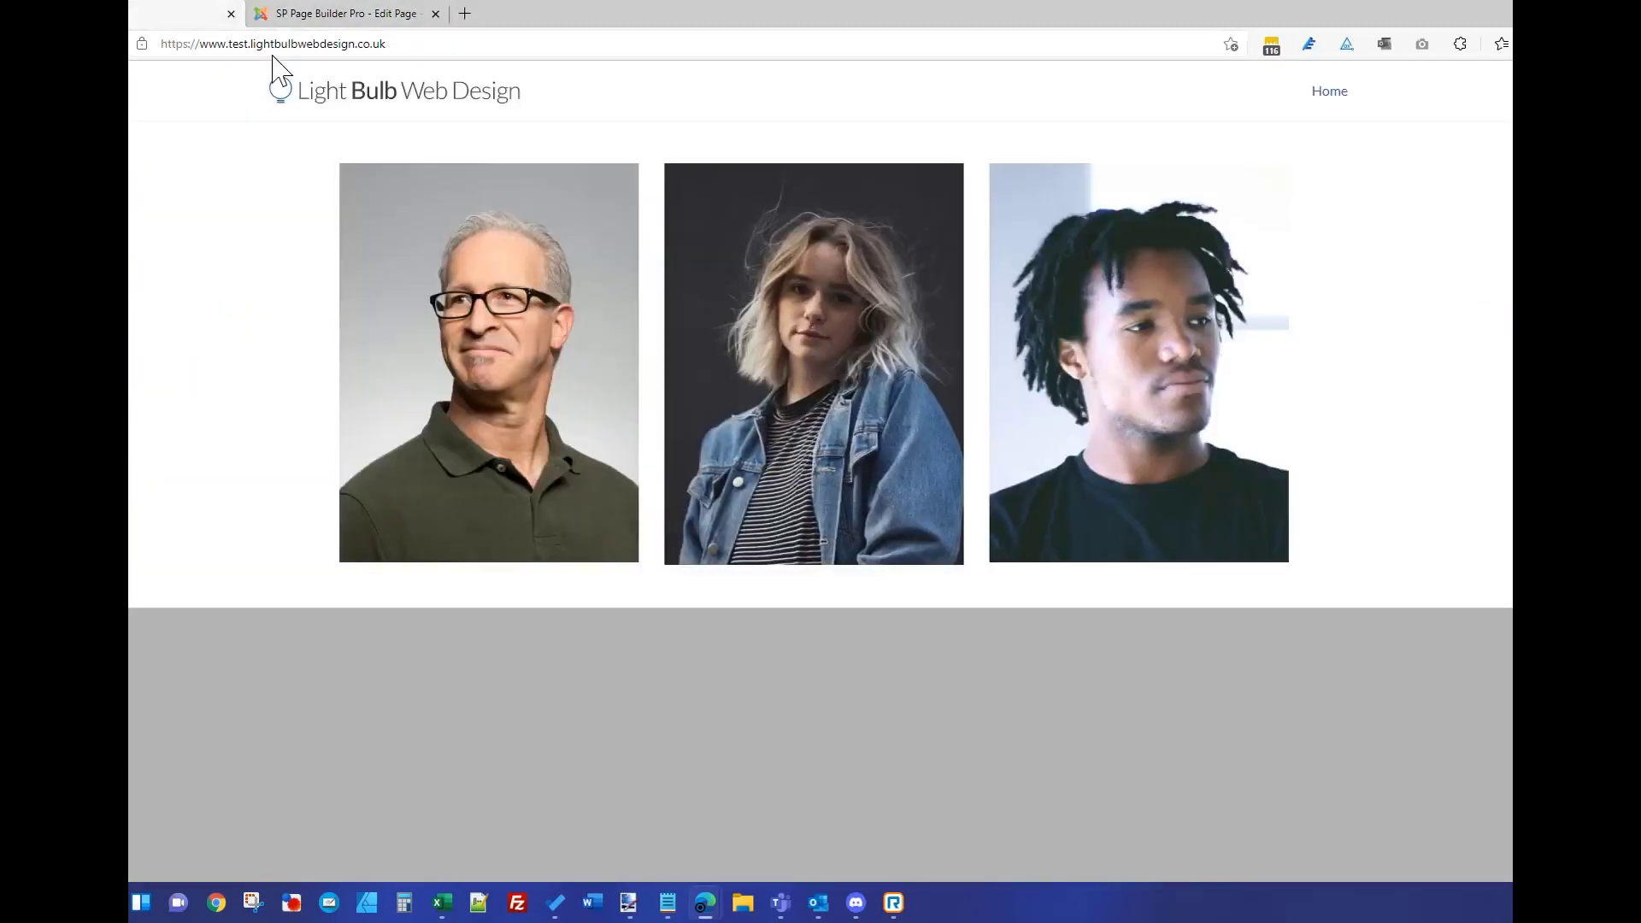
click(509, 196)
key(F5)
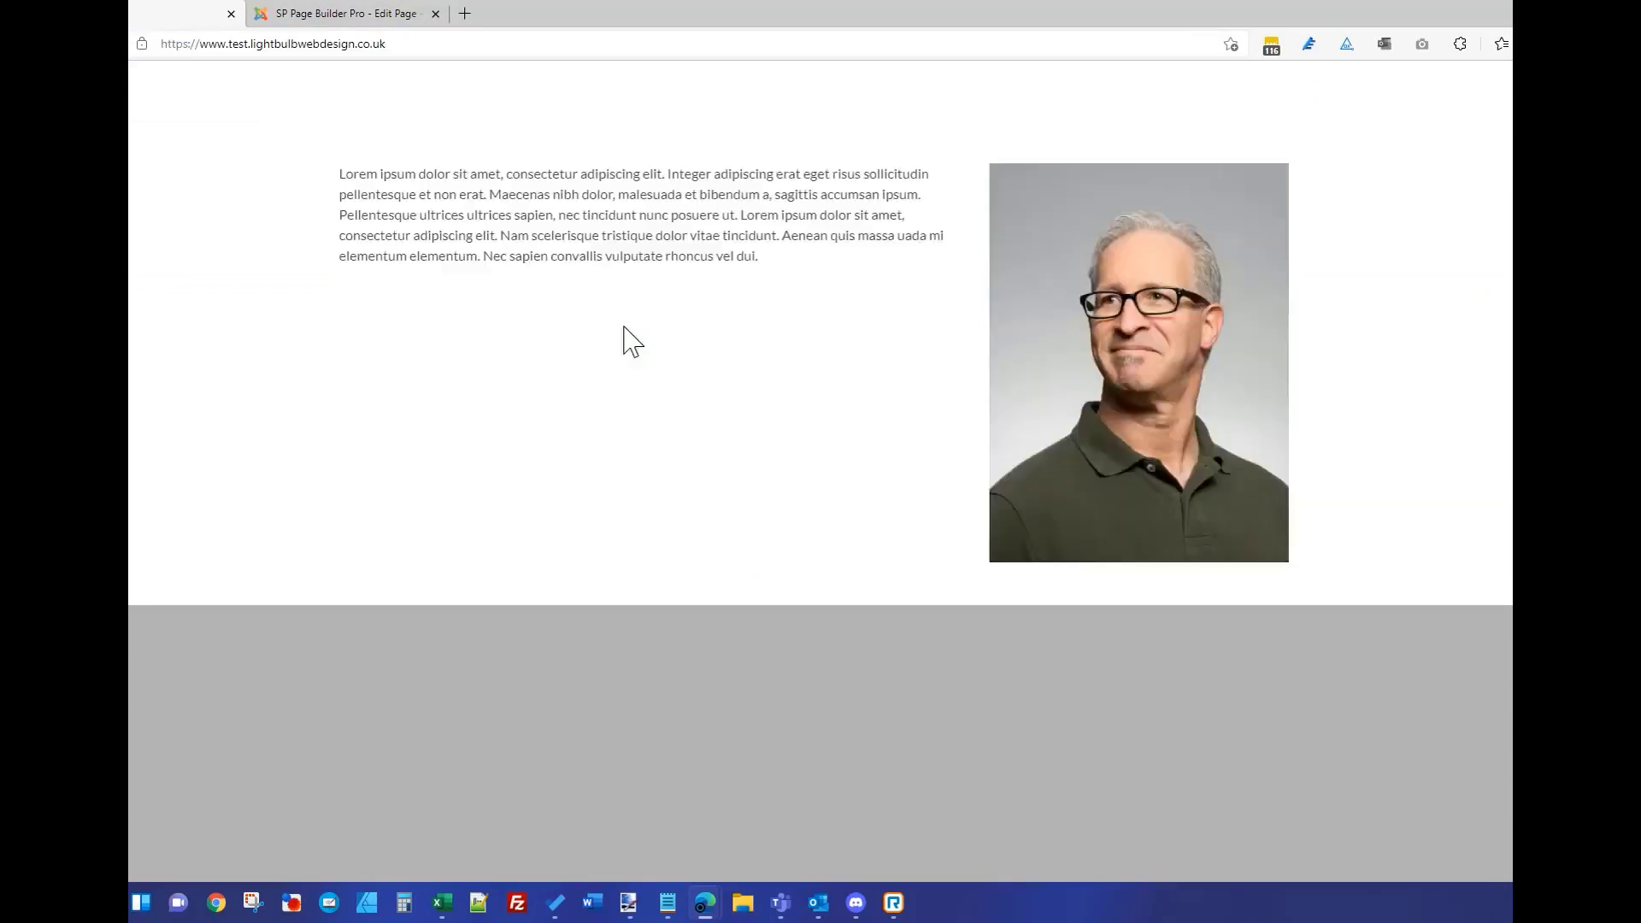
- Return to the page editor, duplicate the text-and-image row, and swap the Text Block and Image addons in the copy
click(342, 14)
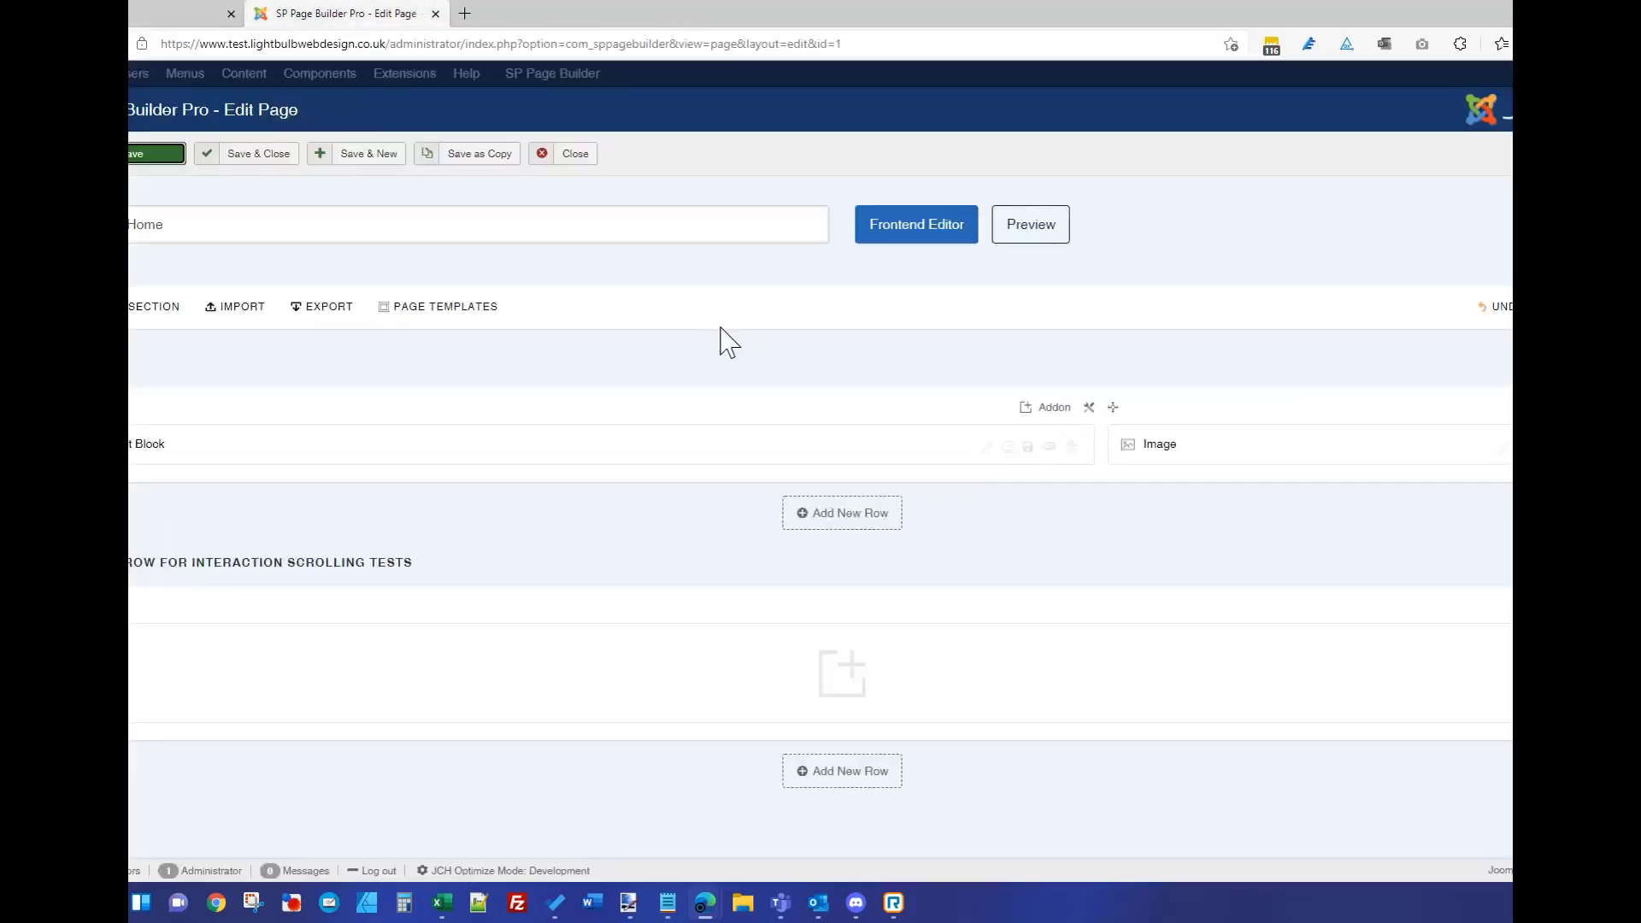
scroll(956, 499, down, 2)
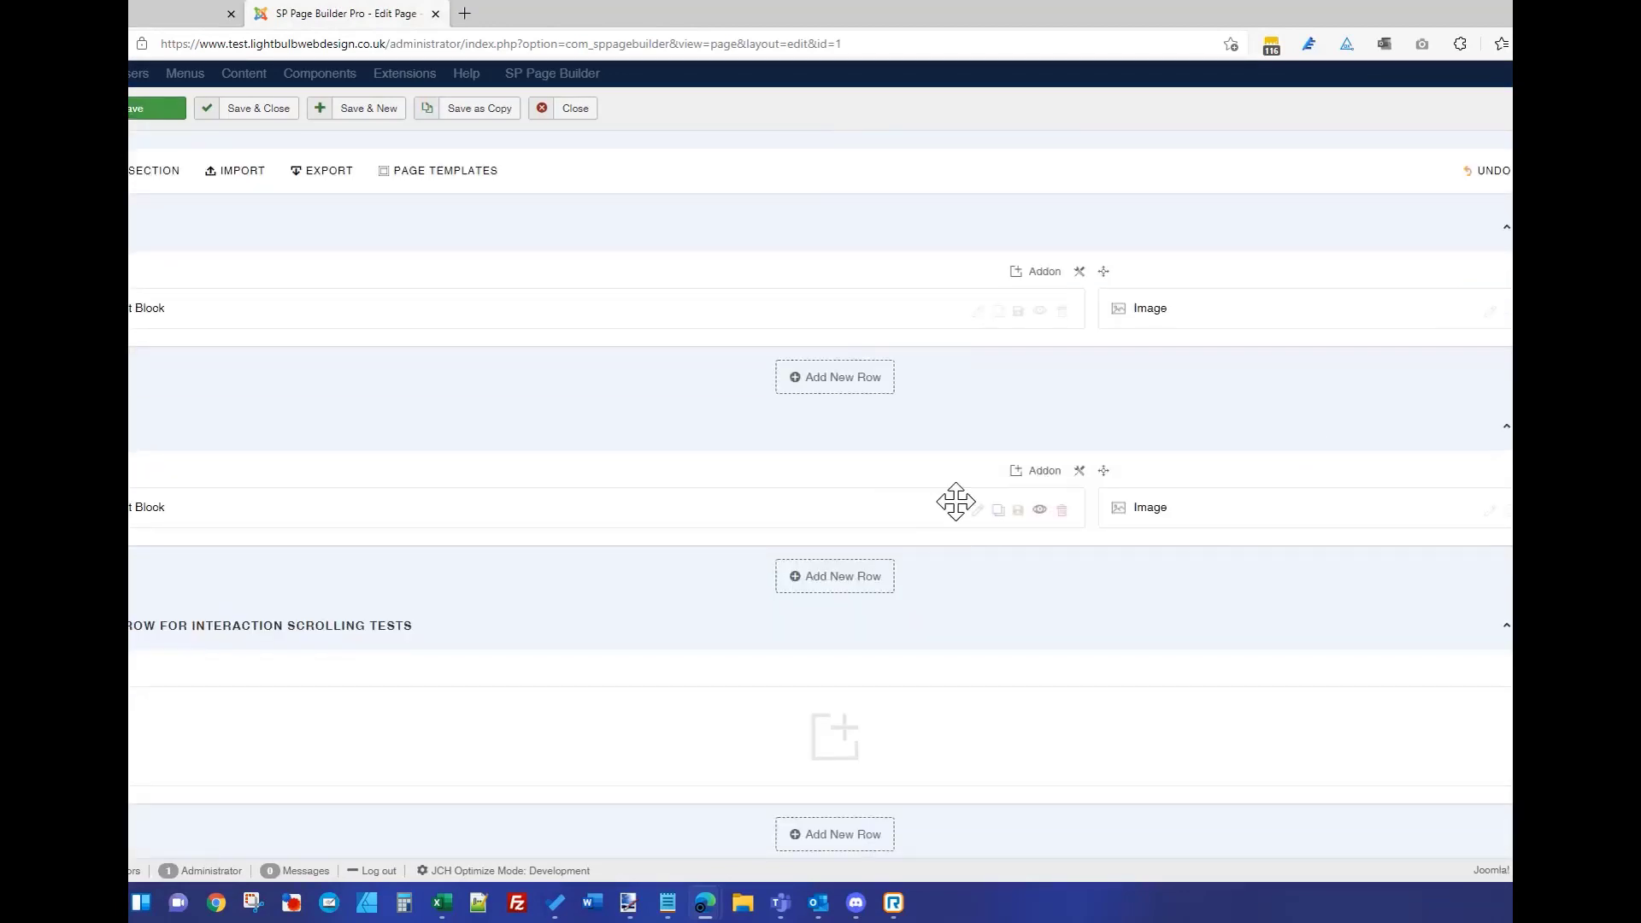
drag(1179, 505, 1311, 556)
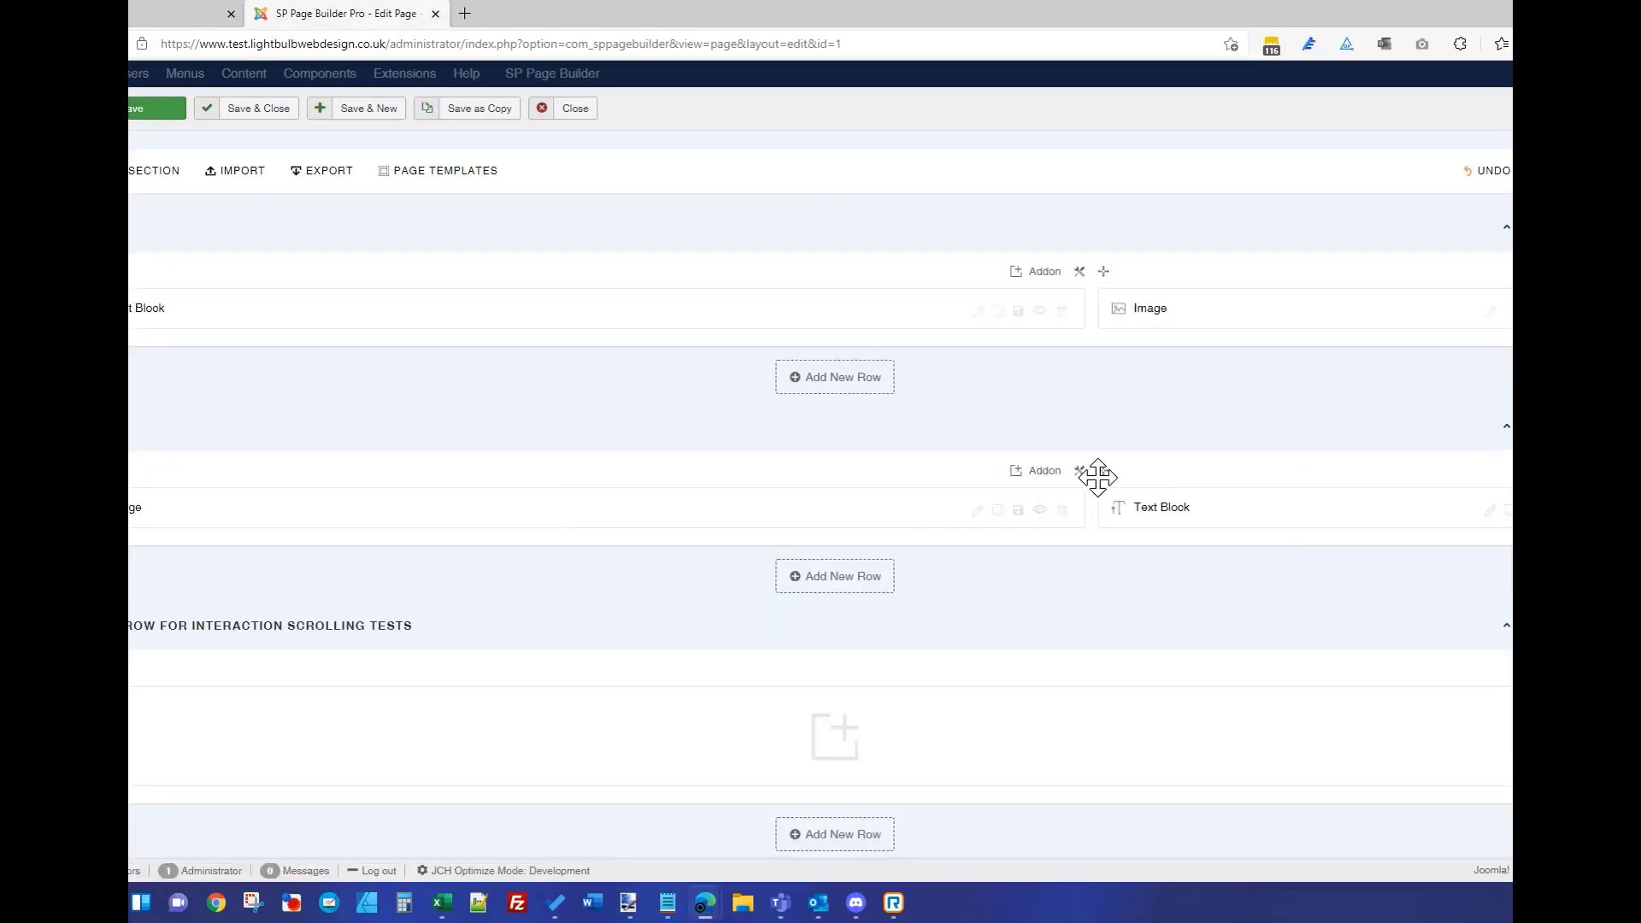
- Generate a custom 4+8 column layout for the duplicated row
click(1527, 426)
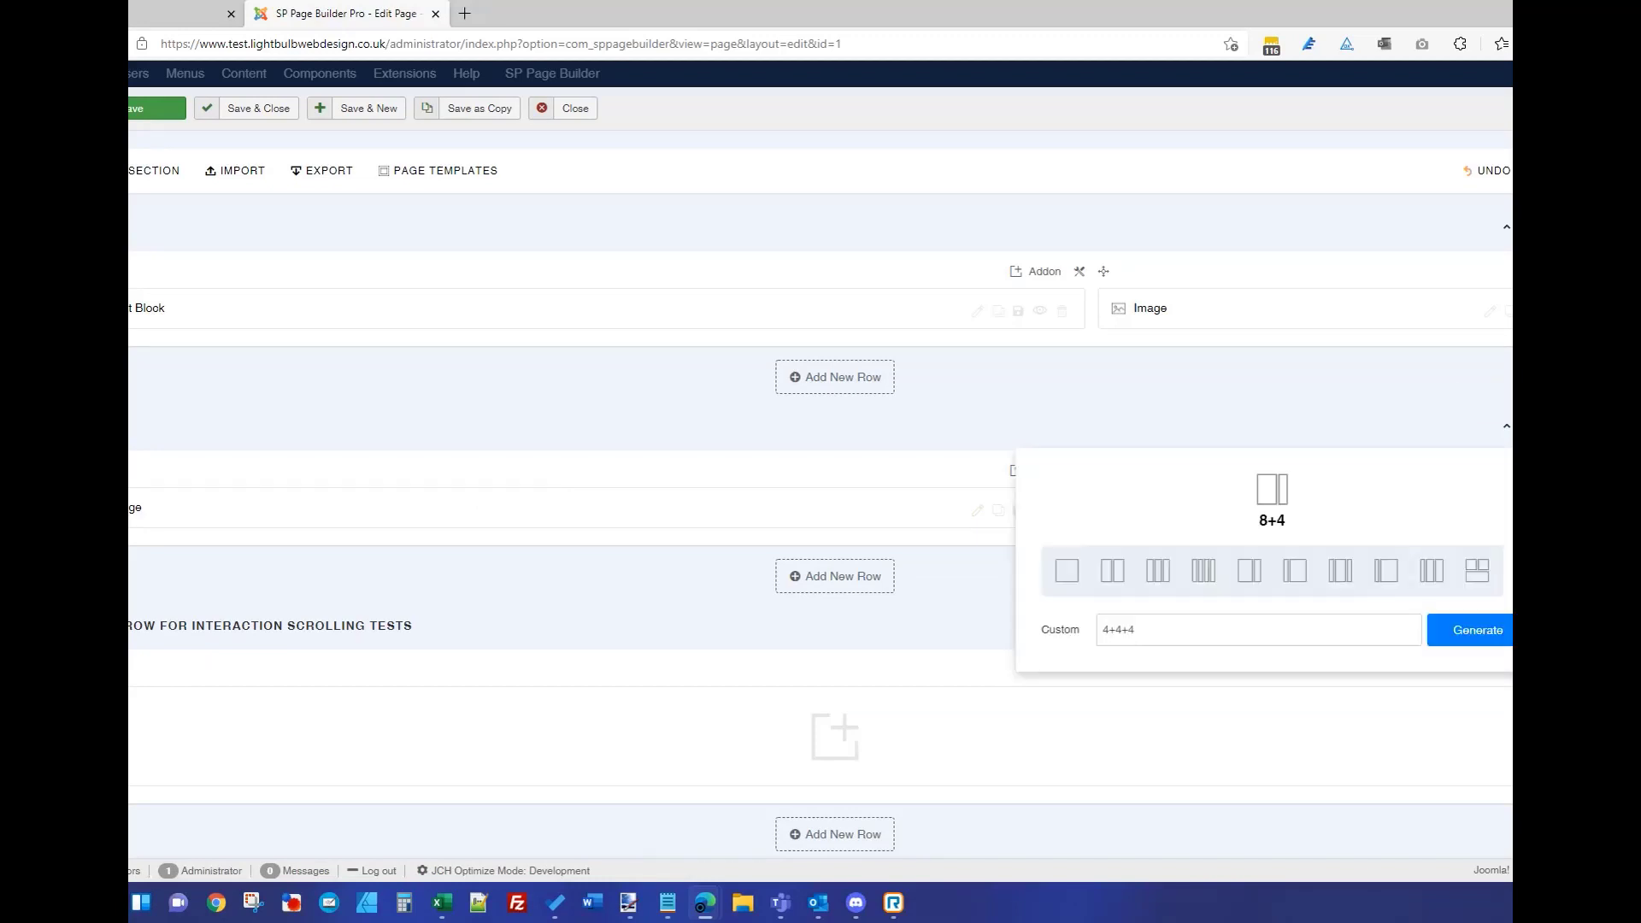
triple_click(1280, 630)
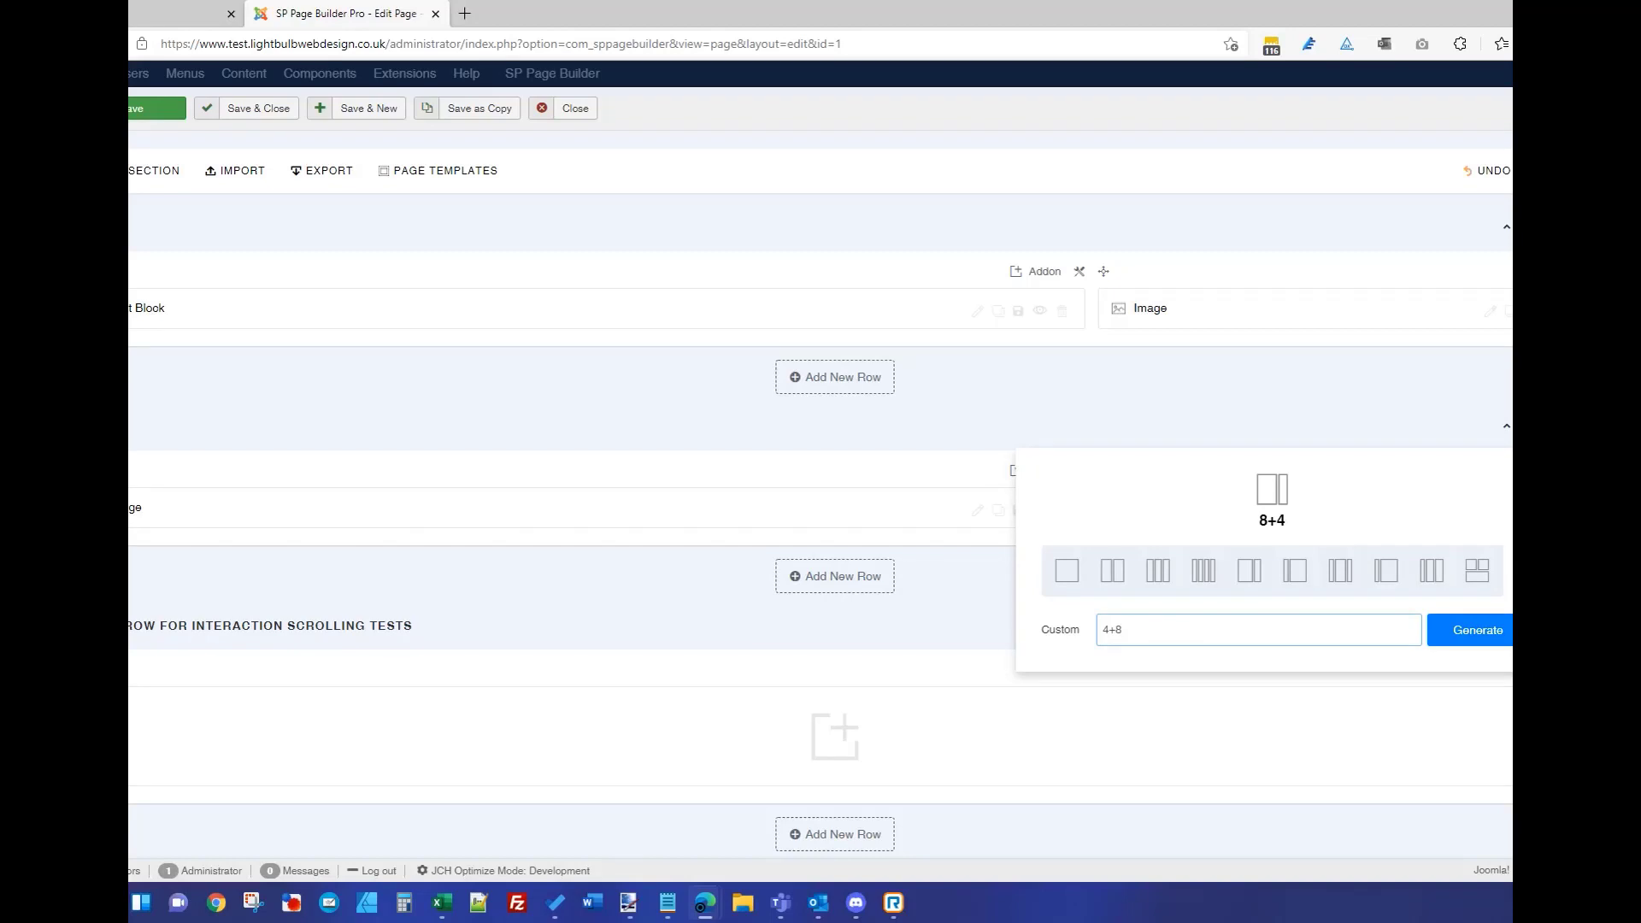
click(1477, 629)
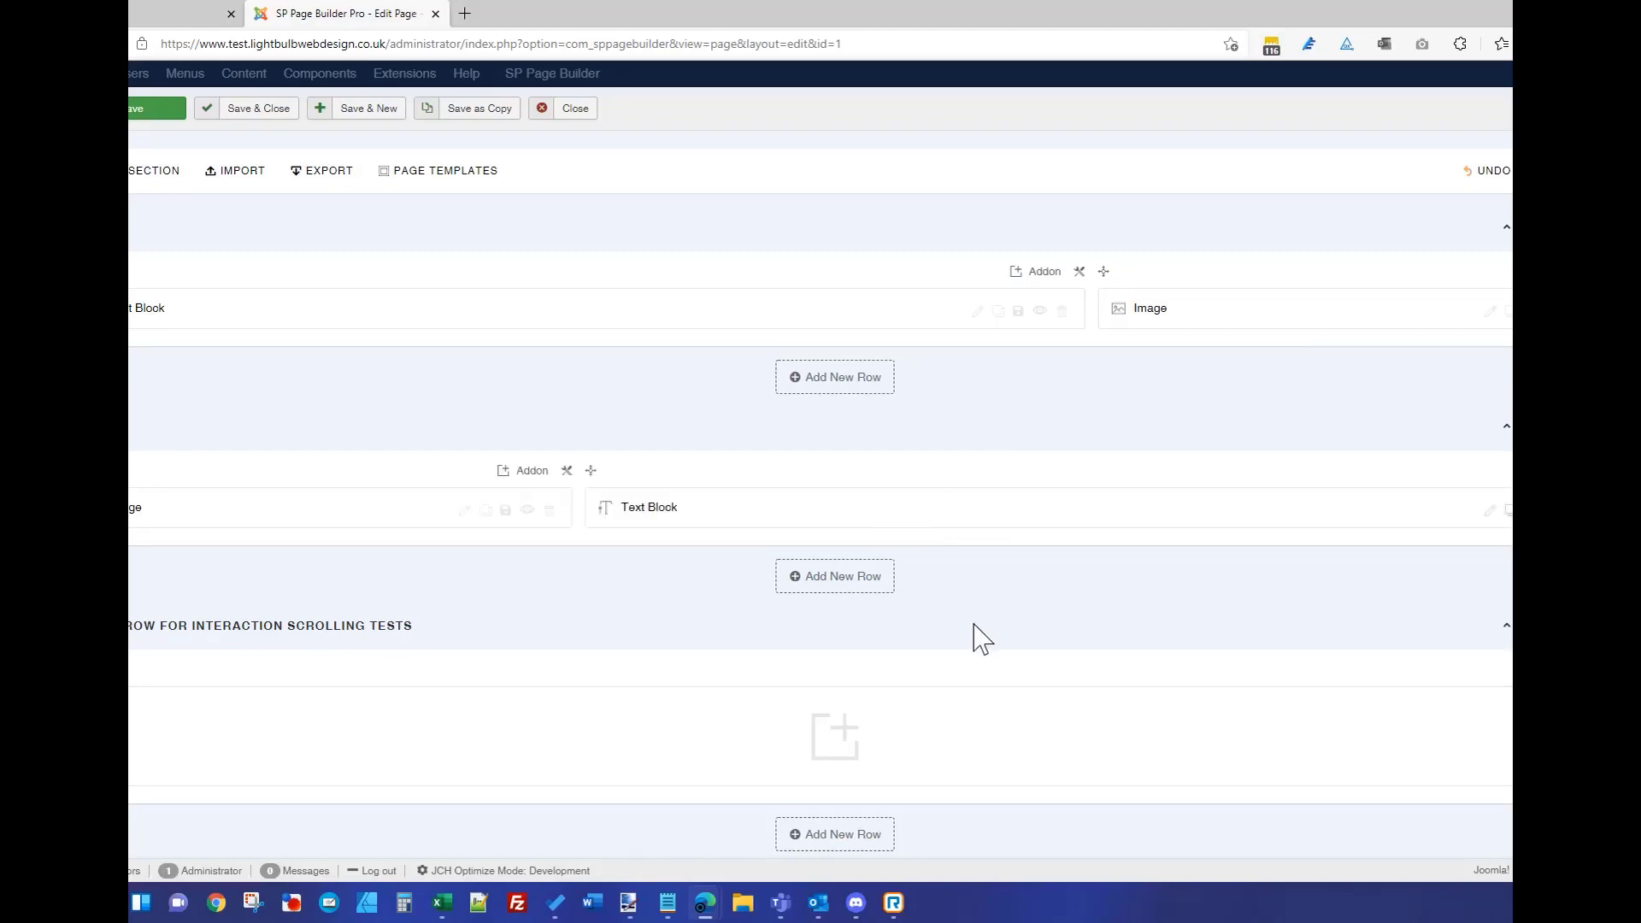
- Save the page and reload the live homepage with both text-and-image rows
click(175, 120)
click(196, 14)
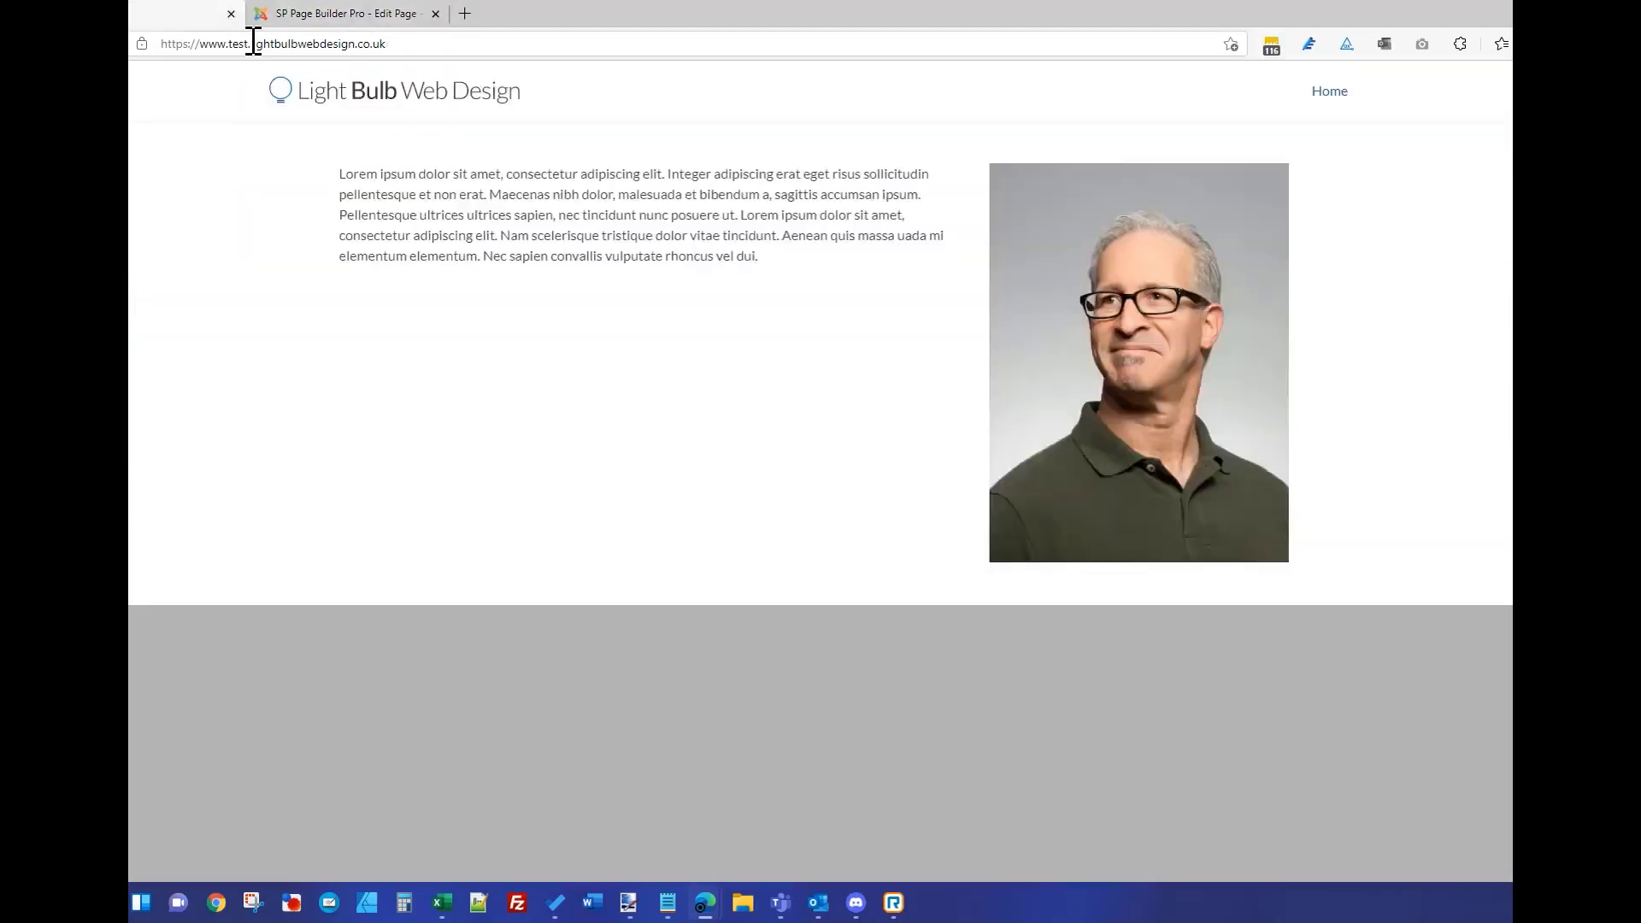
click(253, 43)
key(Return)
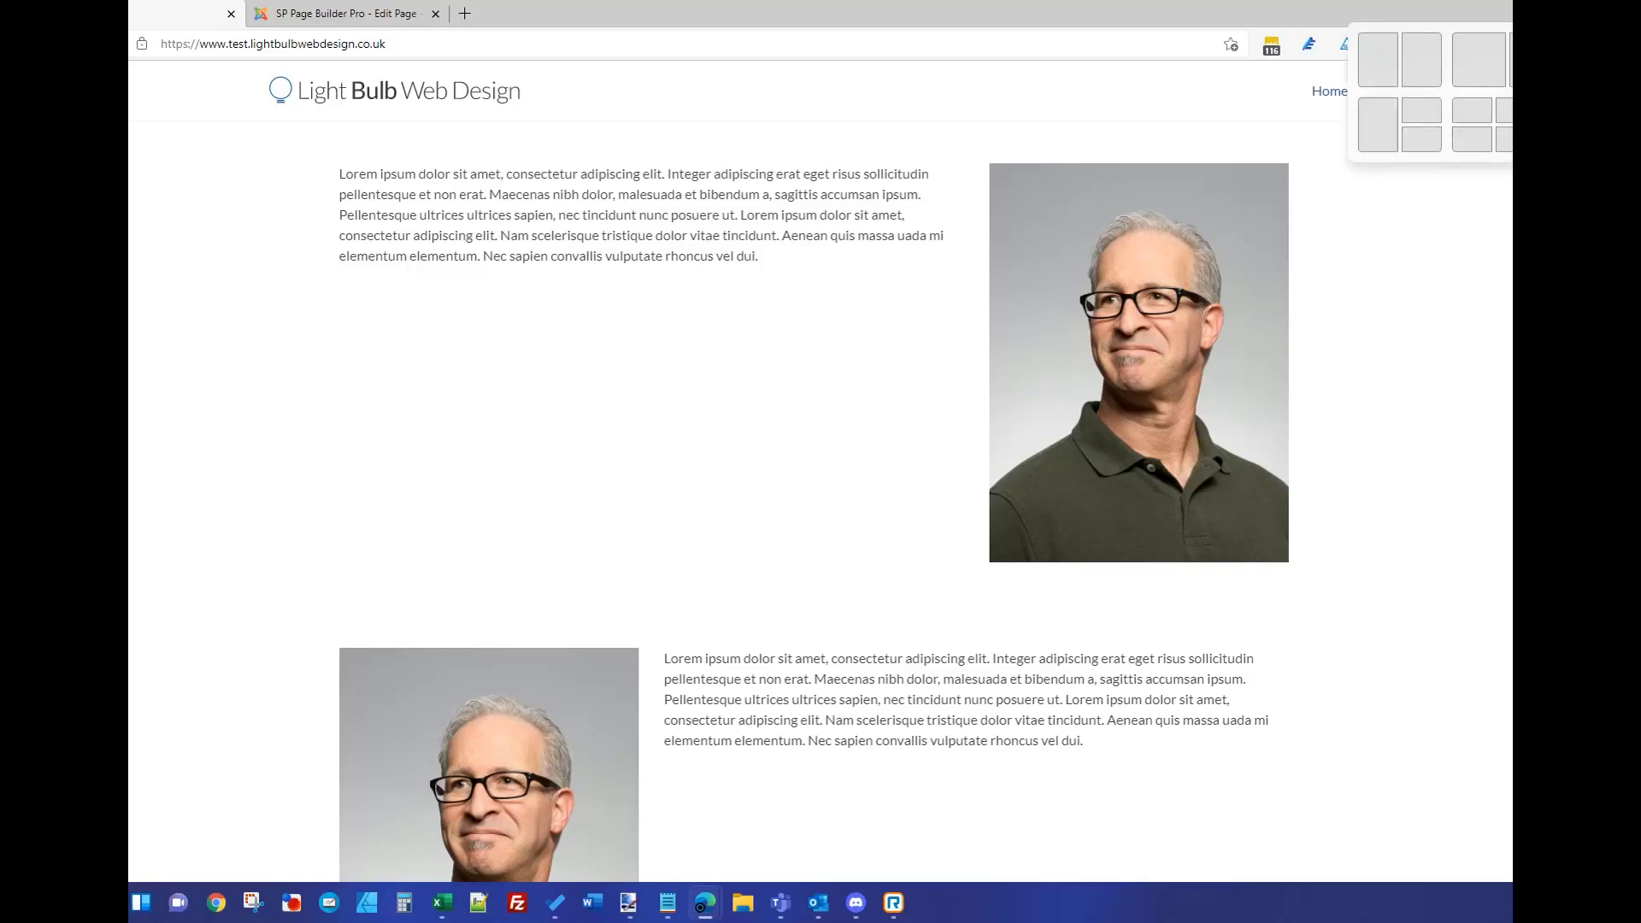
- Shrink the browser to mobile width, examine how both rows stack their text and images, and restore the full-size window
click(1582, 12)
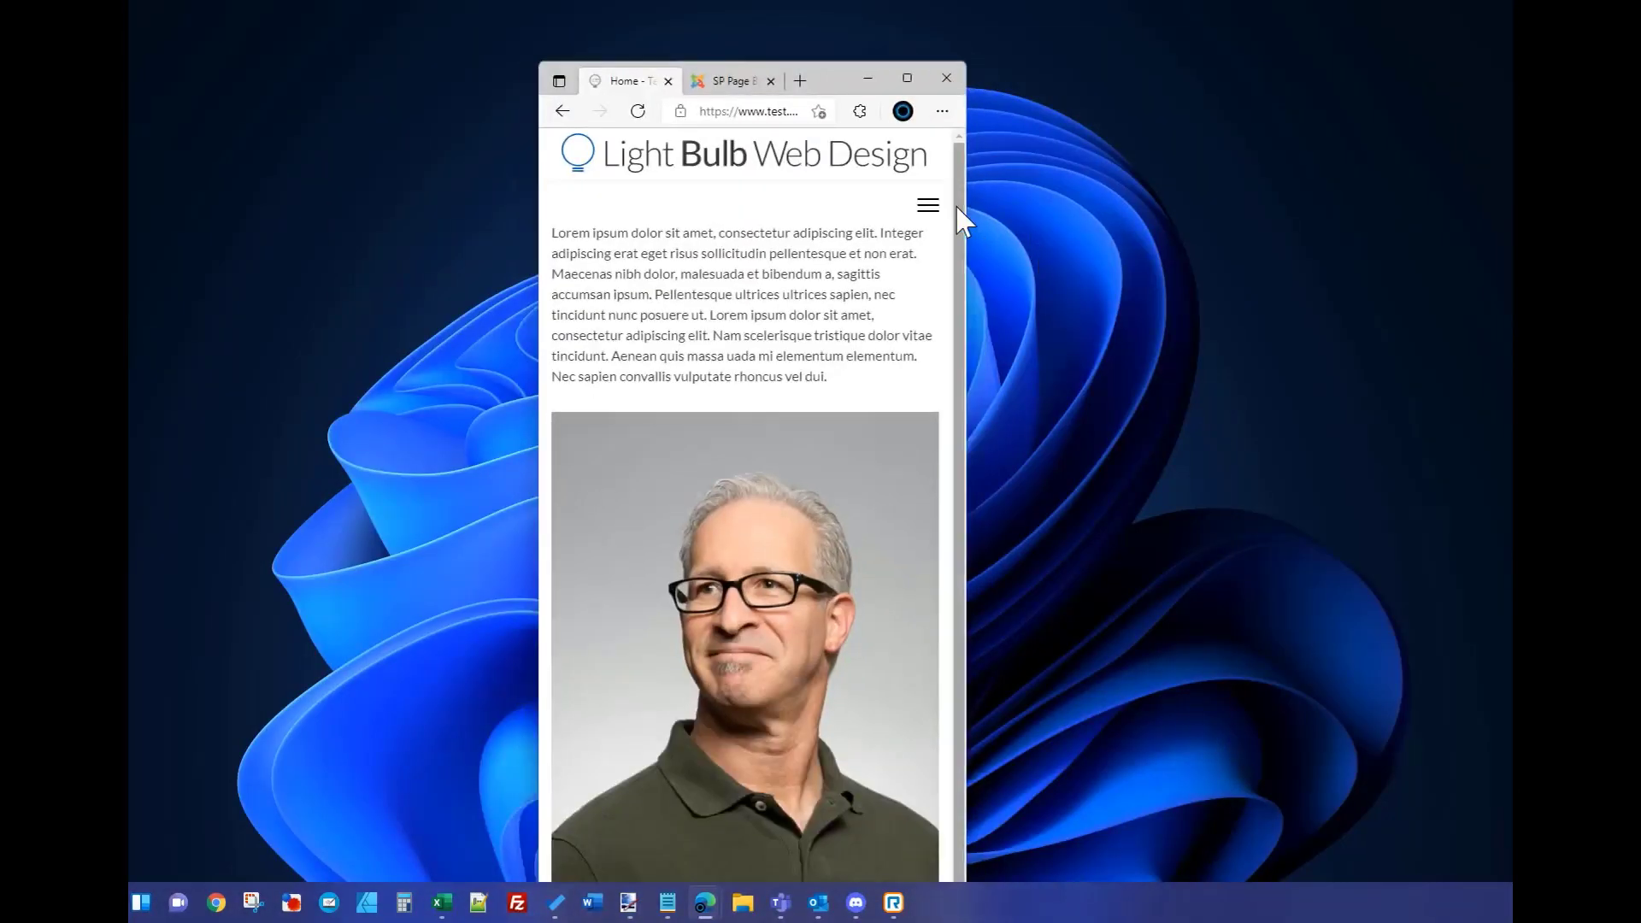
drag(959, 245, 957, 330)
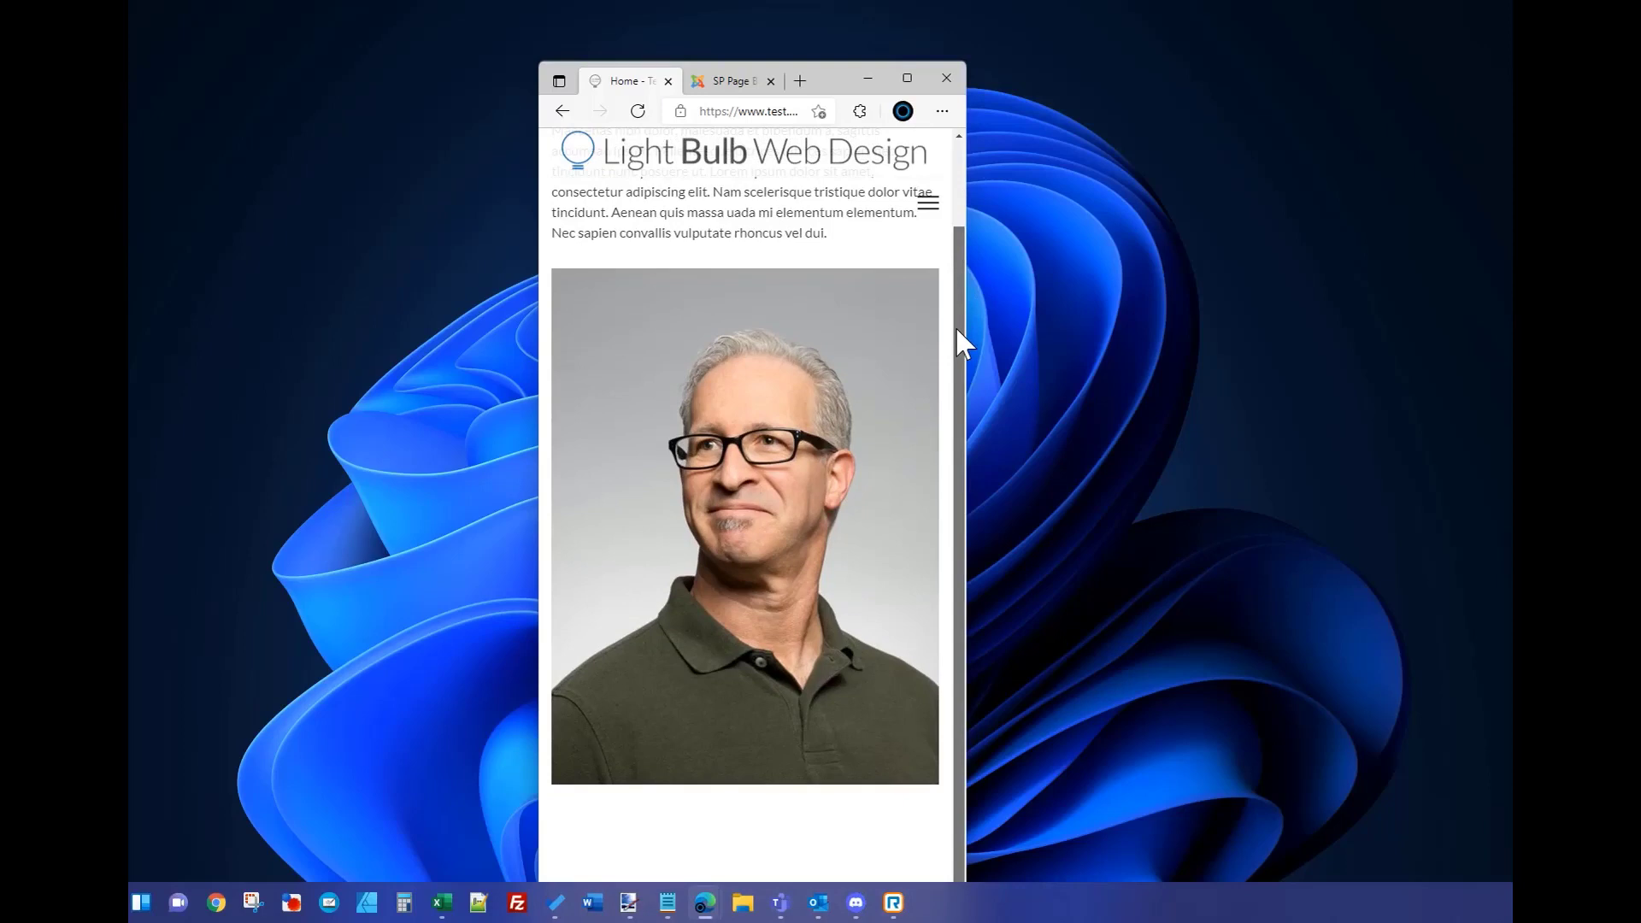
drag(957, 331, 967, 191)
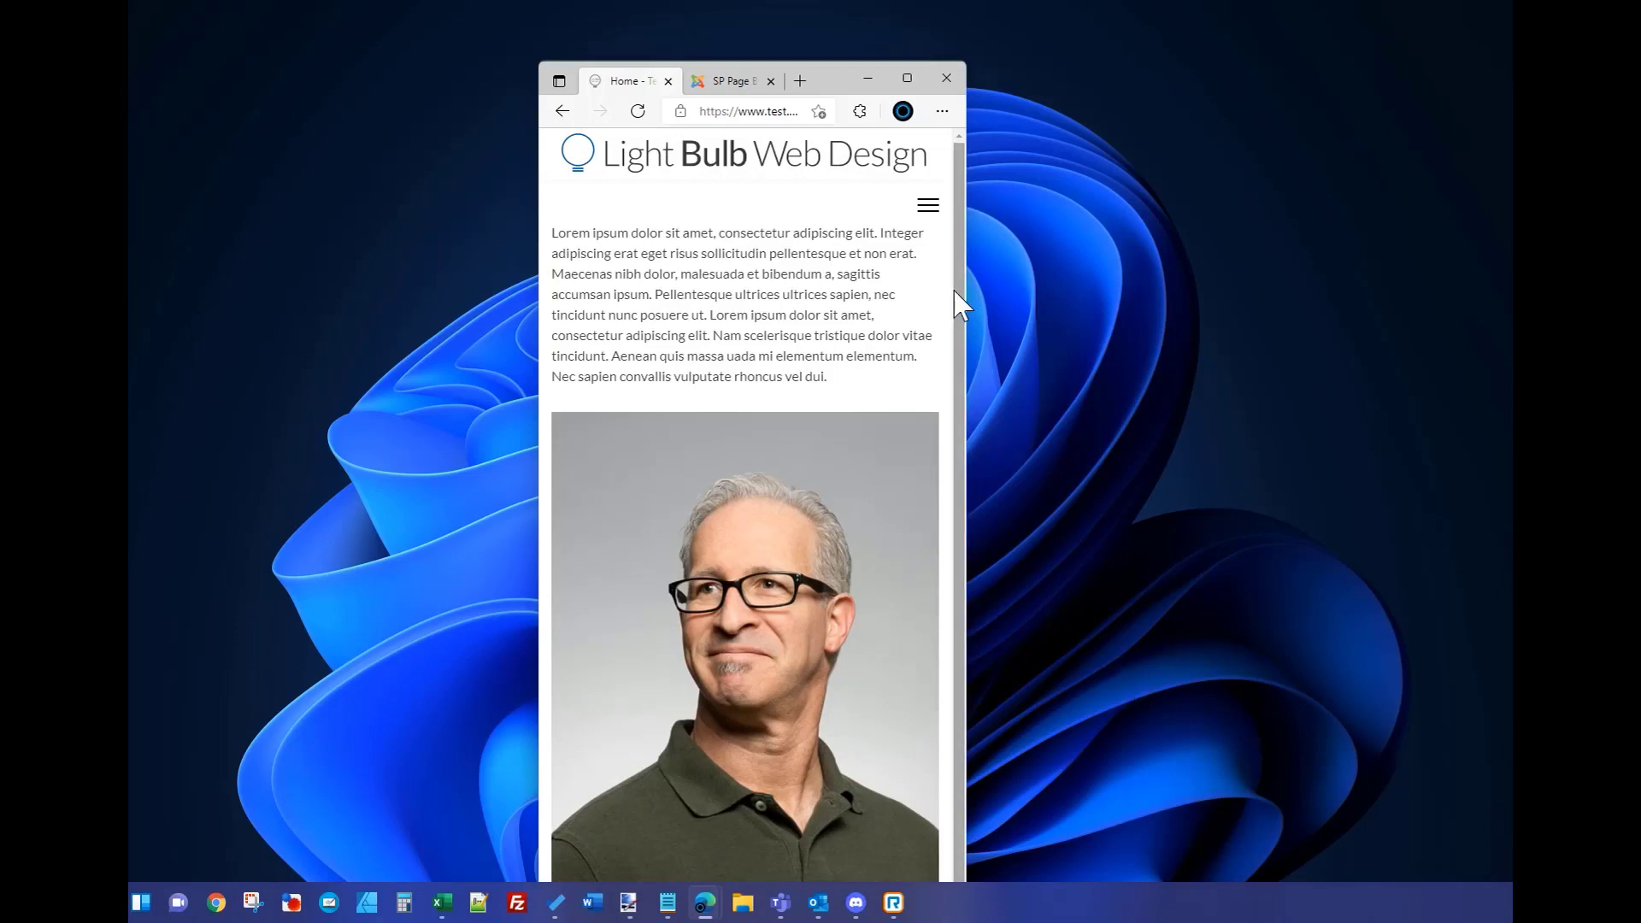
drag(958, 308, 988, 520)
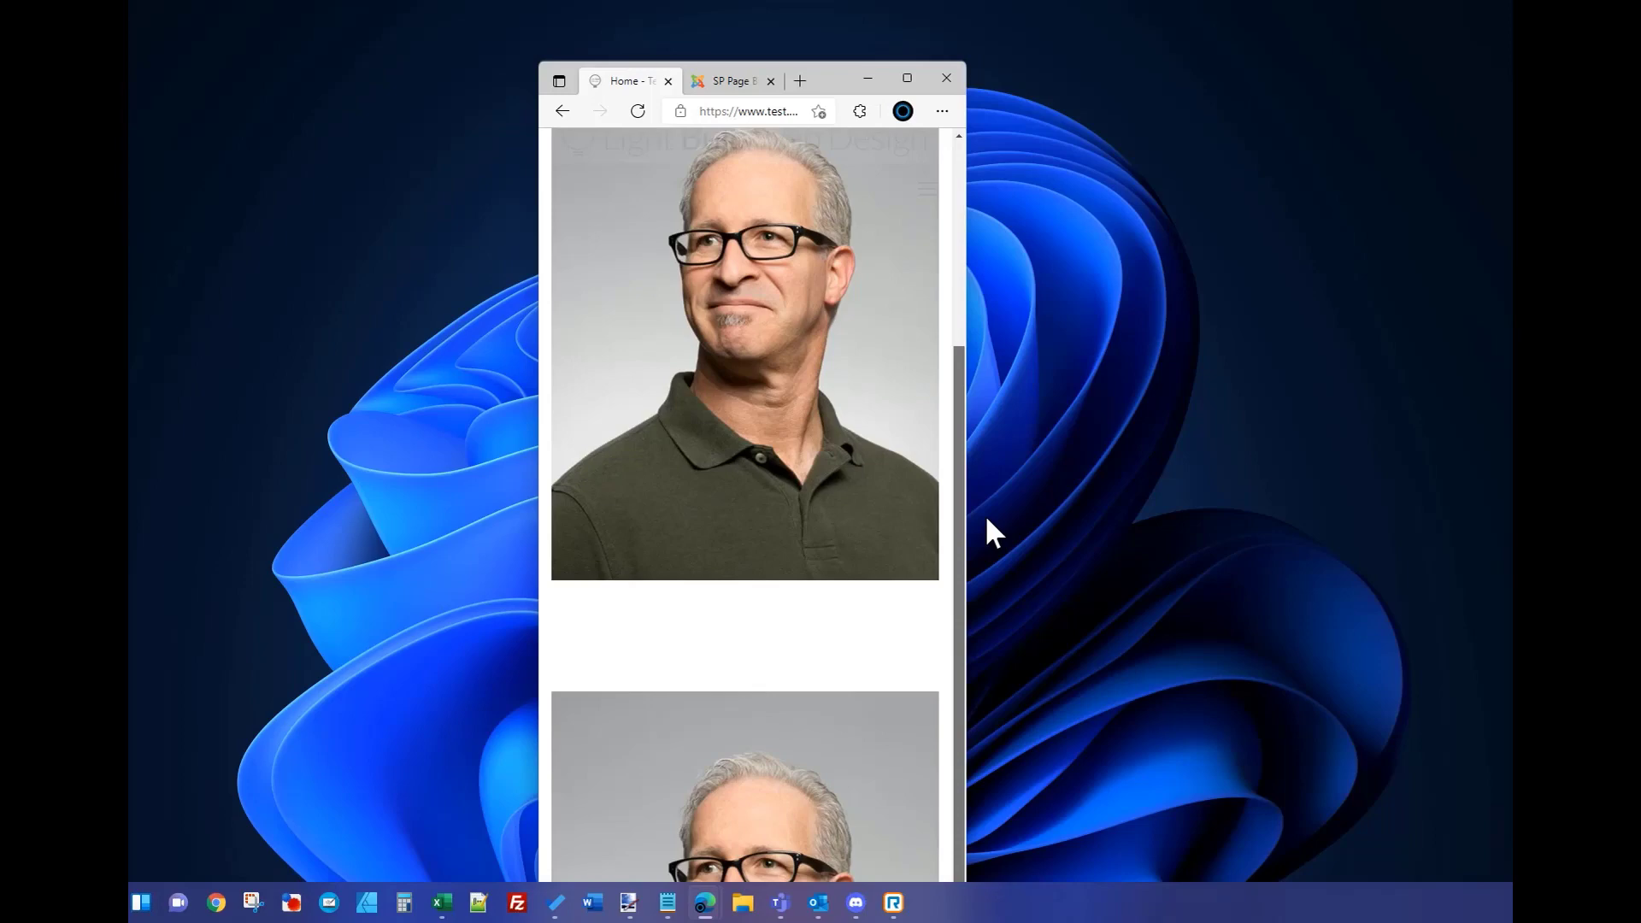
drag(958, 513, 958, 136)
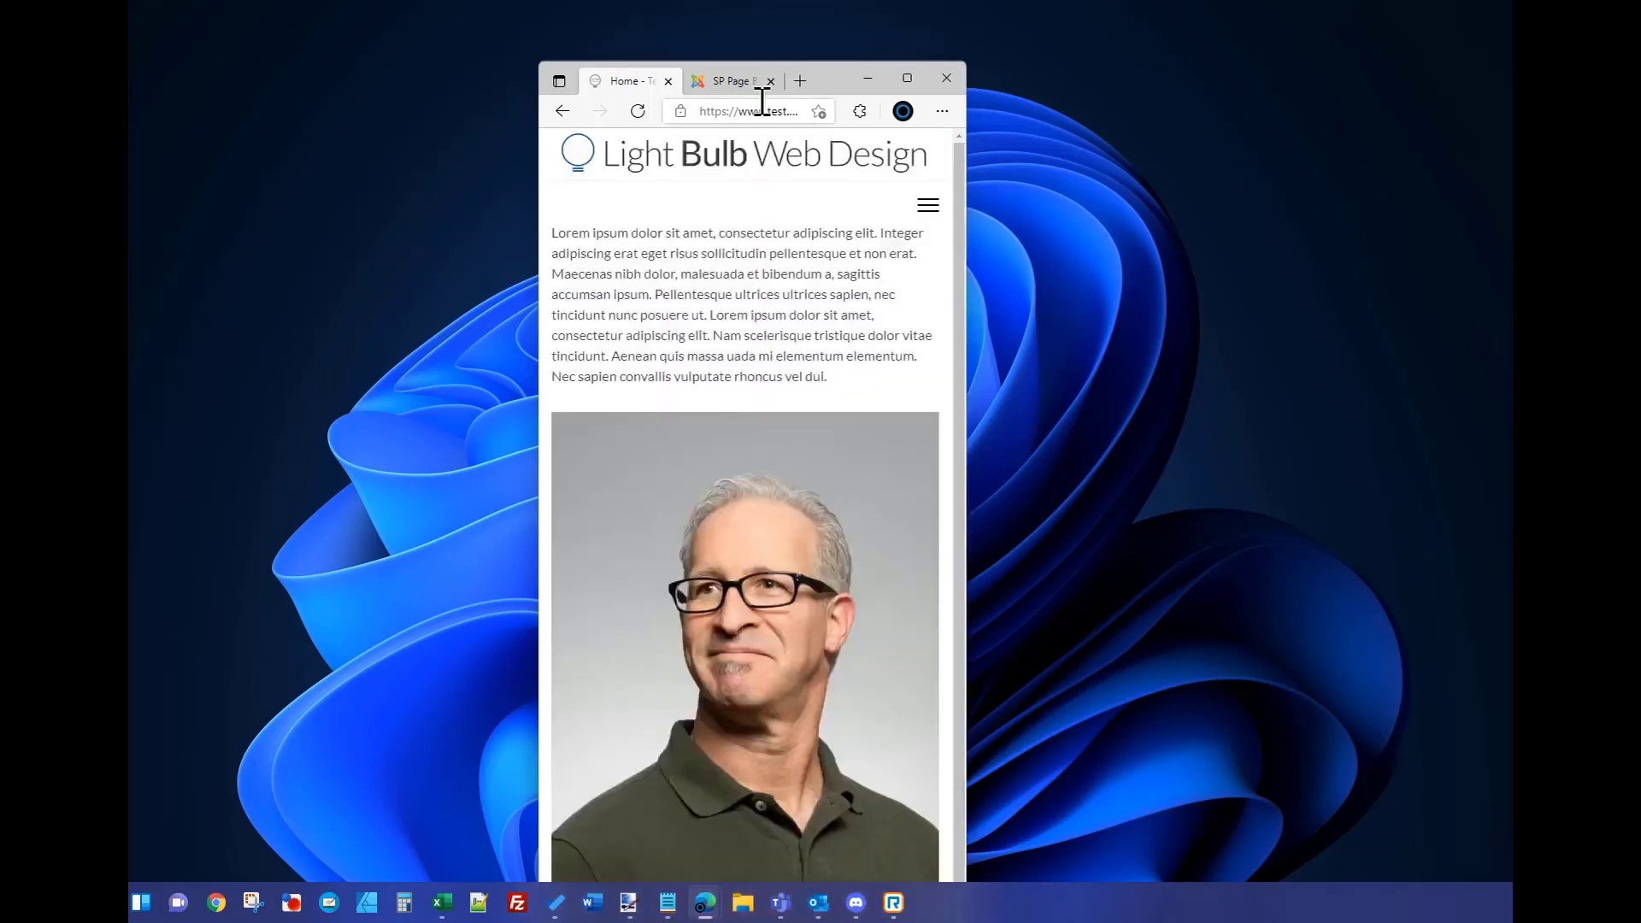
click(907, 77)
scroll(744, 369, down, 13)
scroll(744, 370, up, 13)
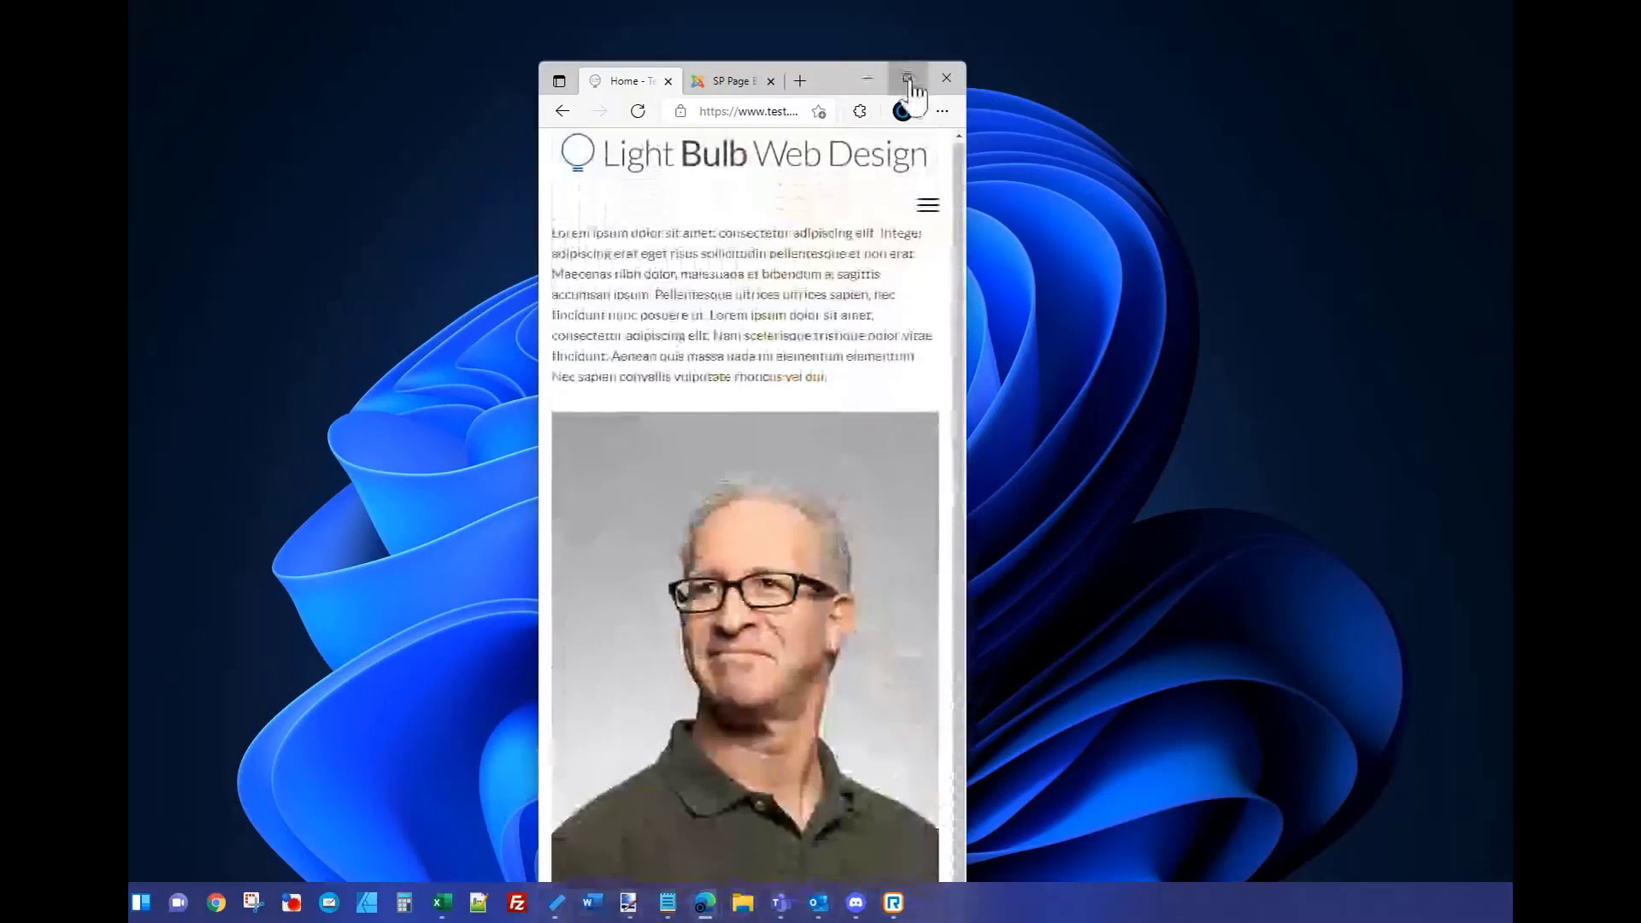
click(908, 80)
- Return to the page editor and set the first row's text column to mobile order 2, applying the options
click(384, 14)
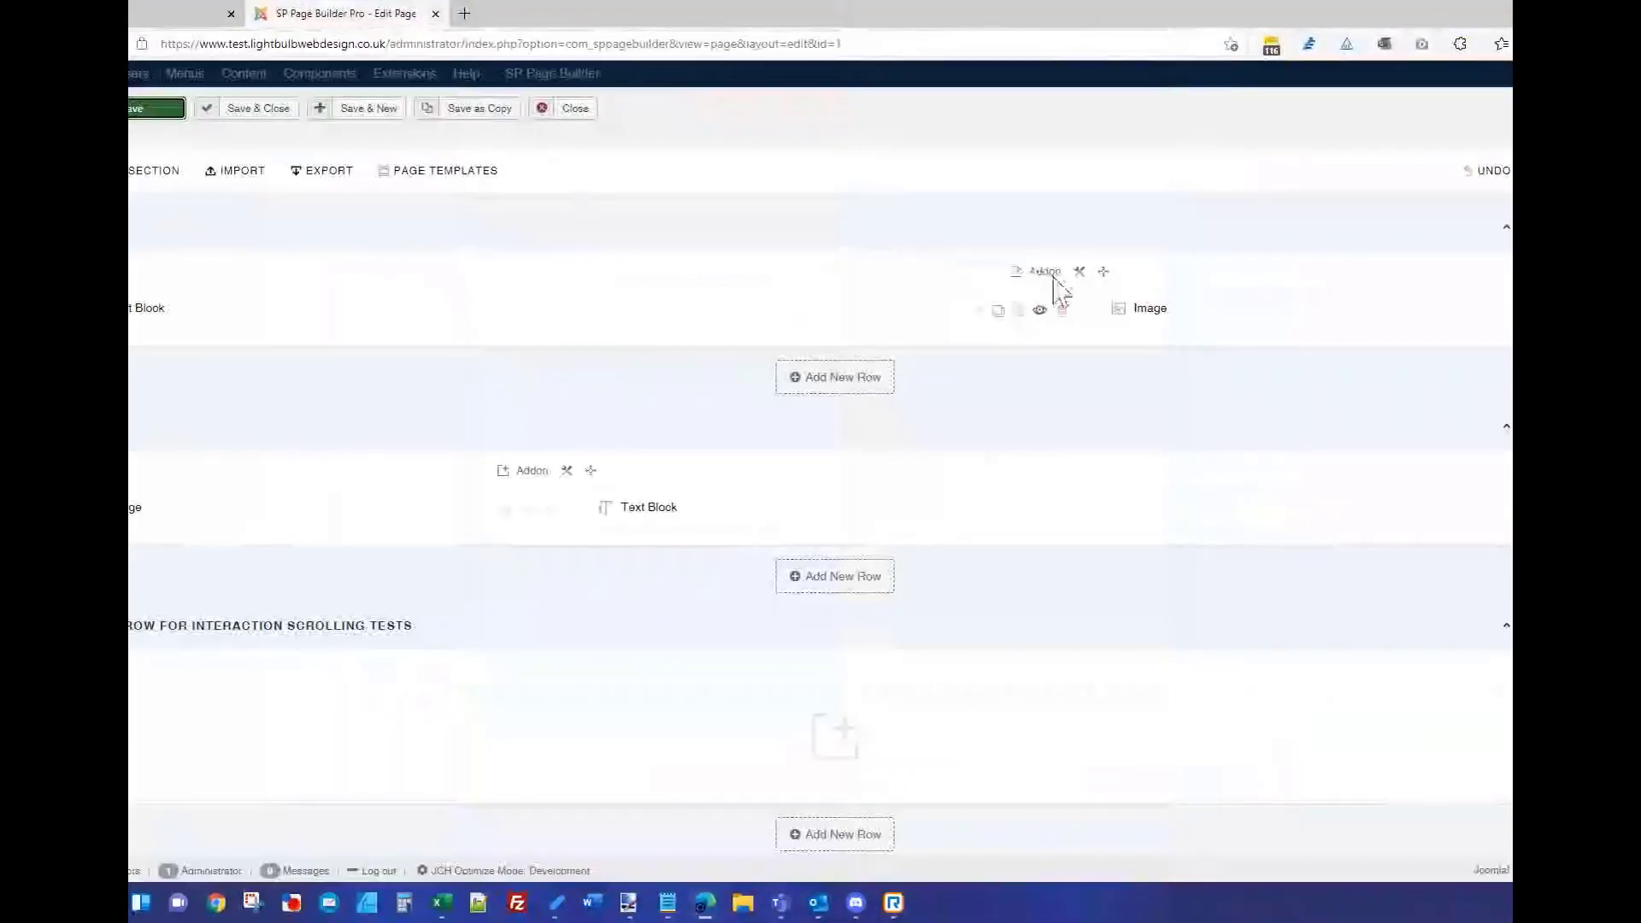
click(1079, 271)
click(1103, 304)
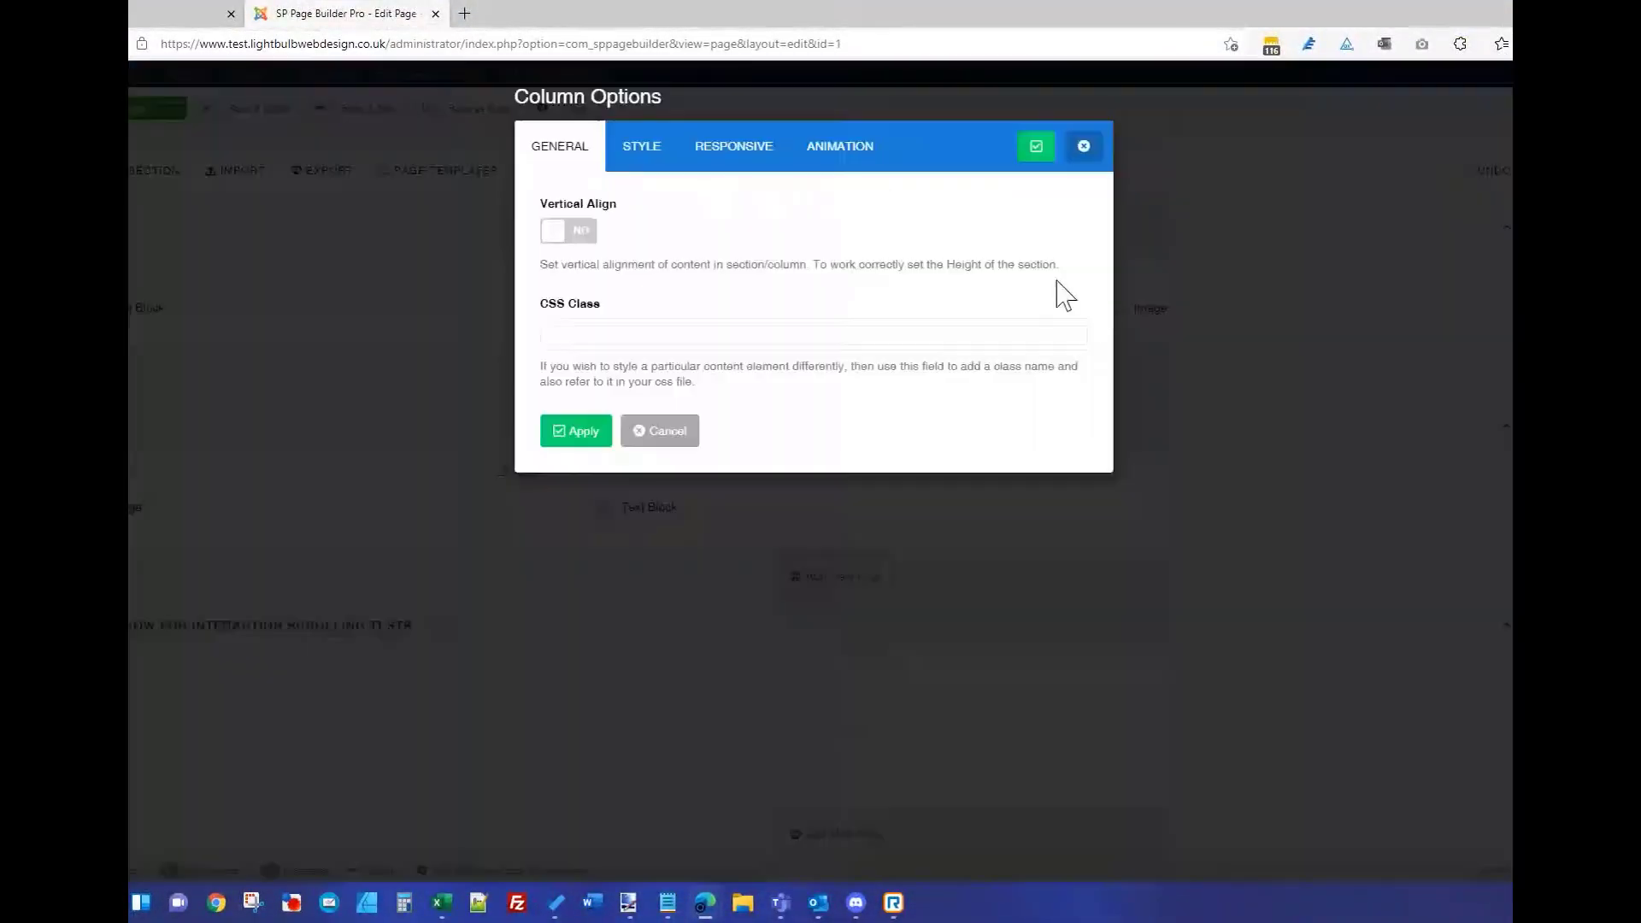
click(733, 150)
click(605, 571)
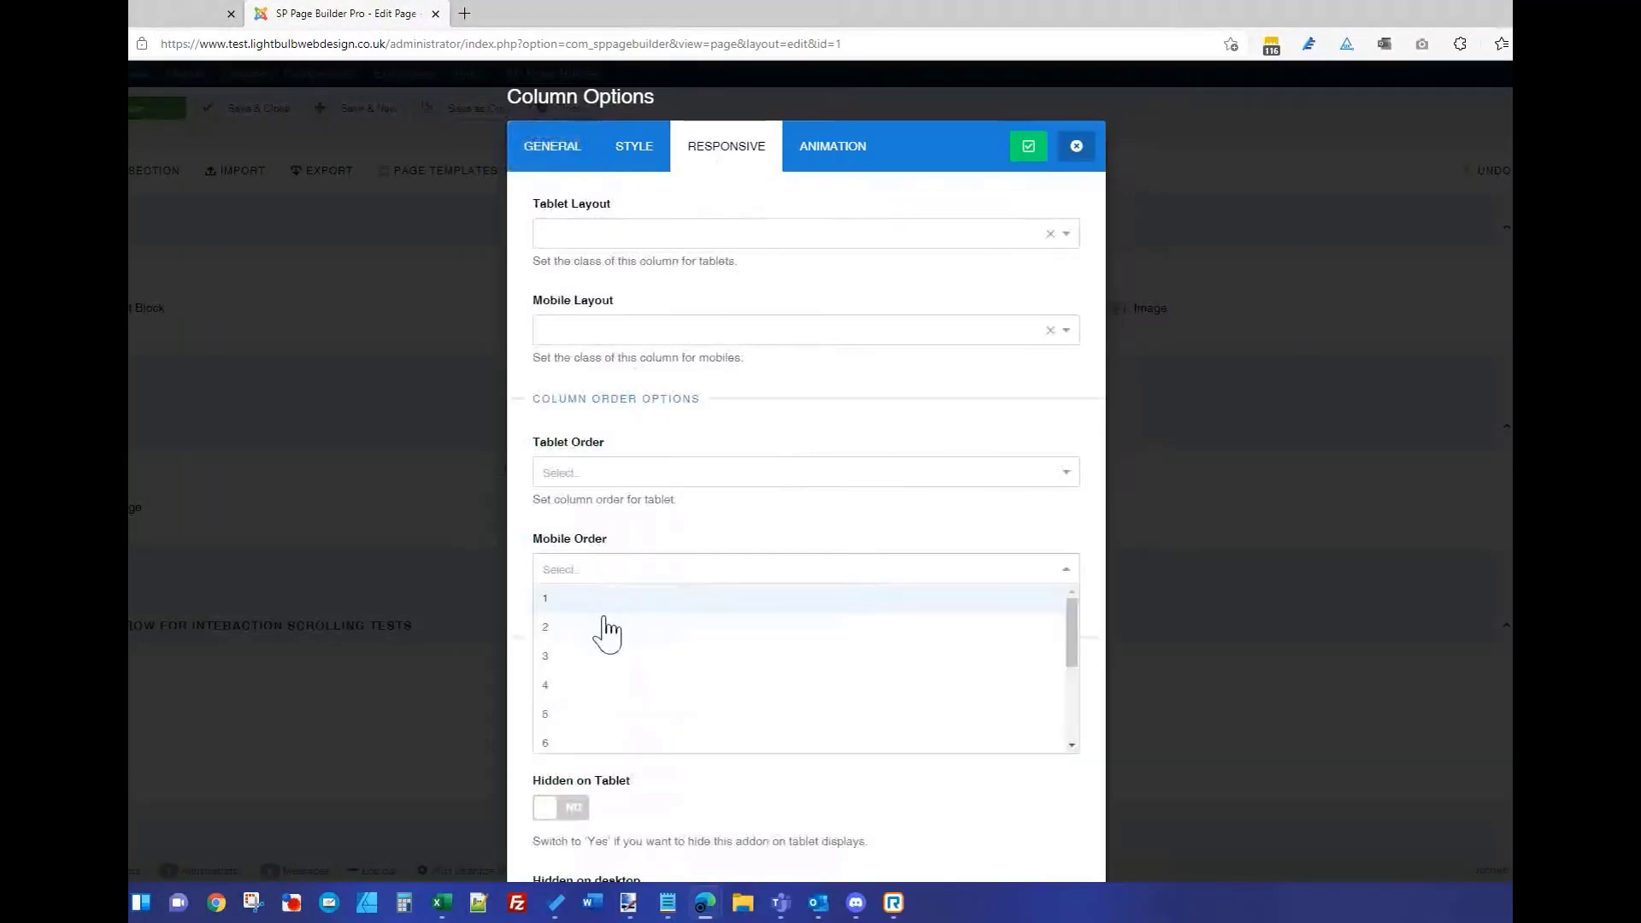
click(605, 627)
click(1029, 148)
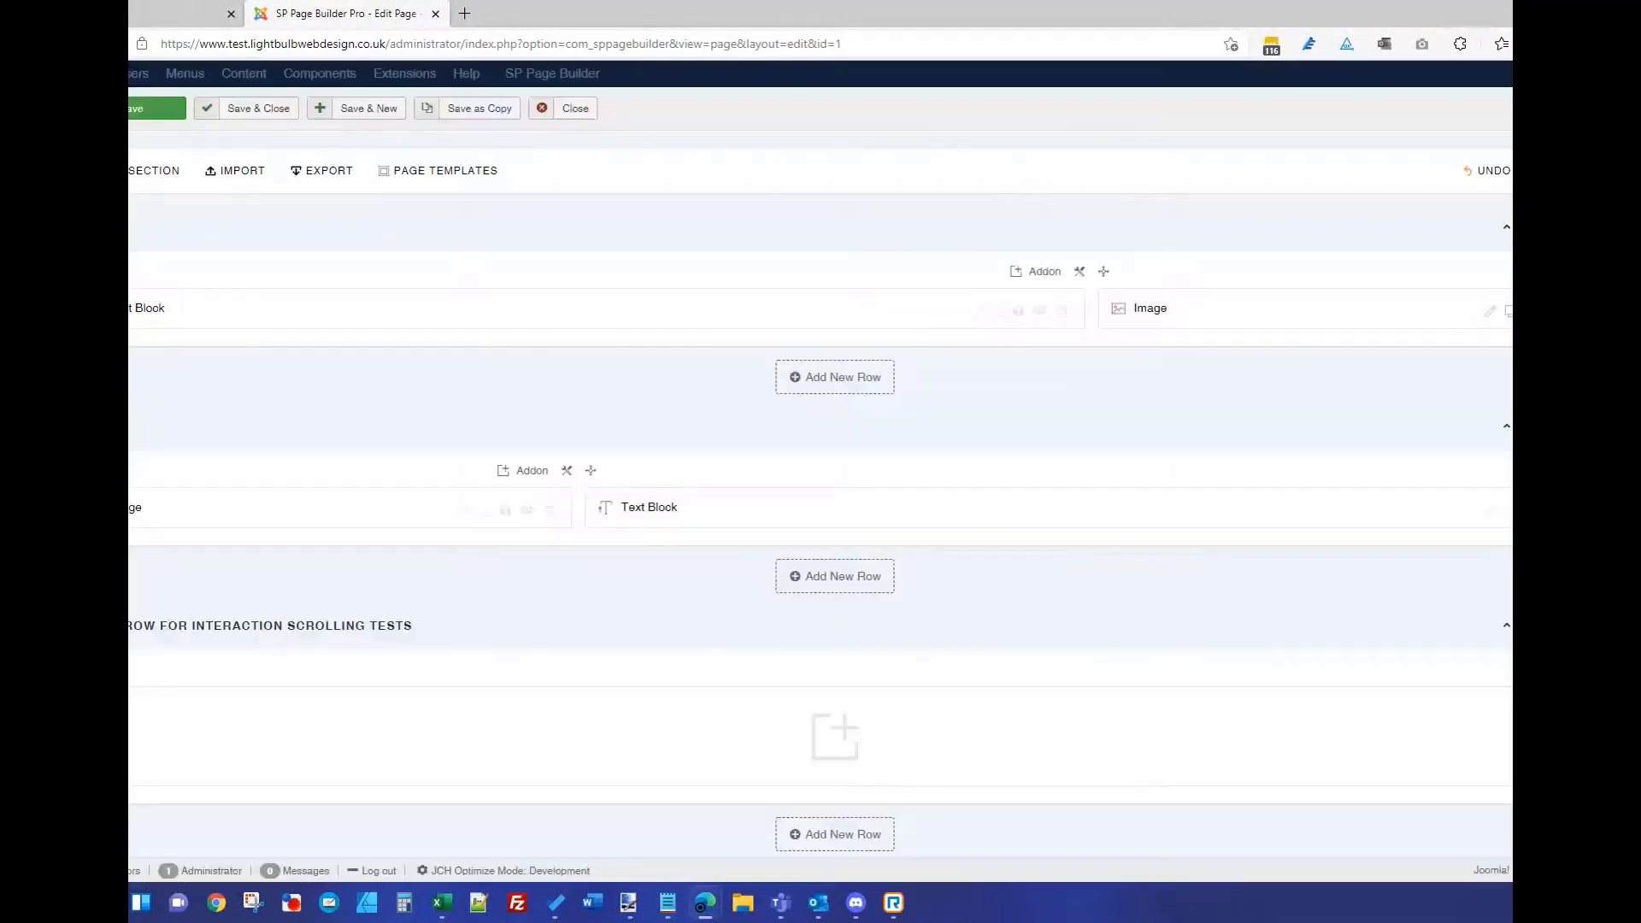
- Set the mobile order of the first row's image column so it precedes the text column, and apply the options
click(1492, 272)
click(1468, 300)
click(737, 154)
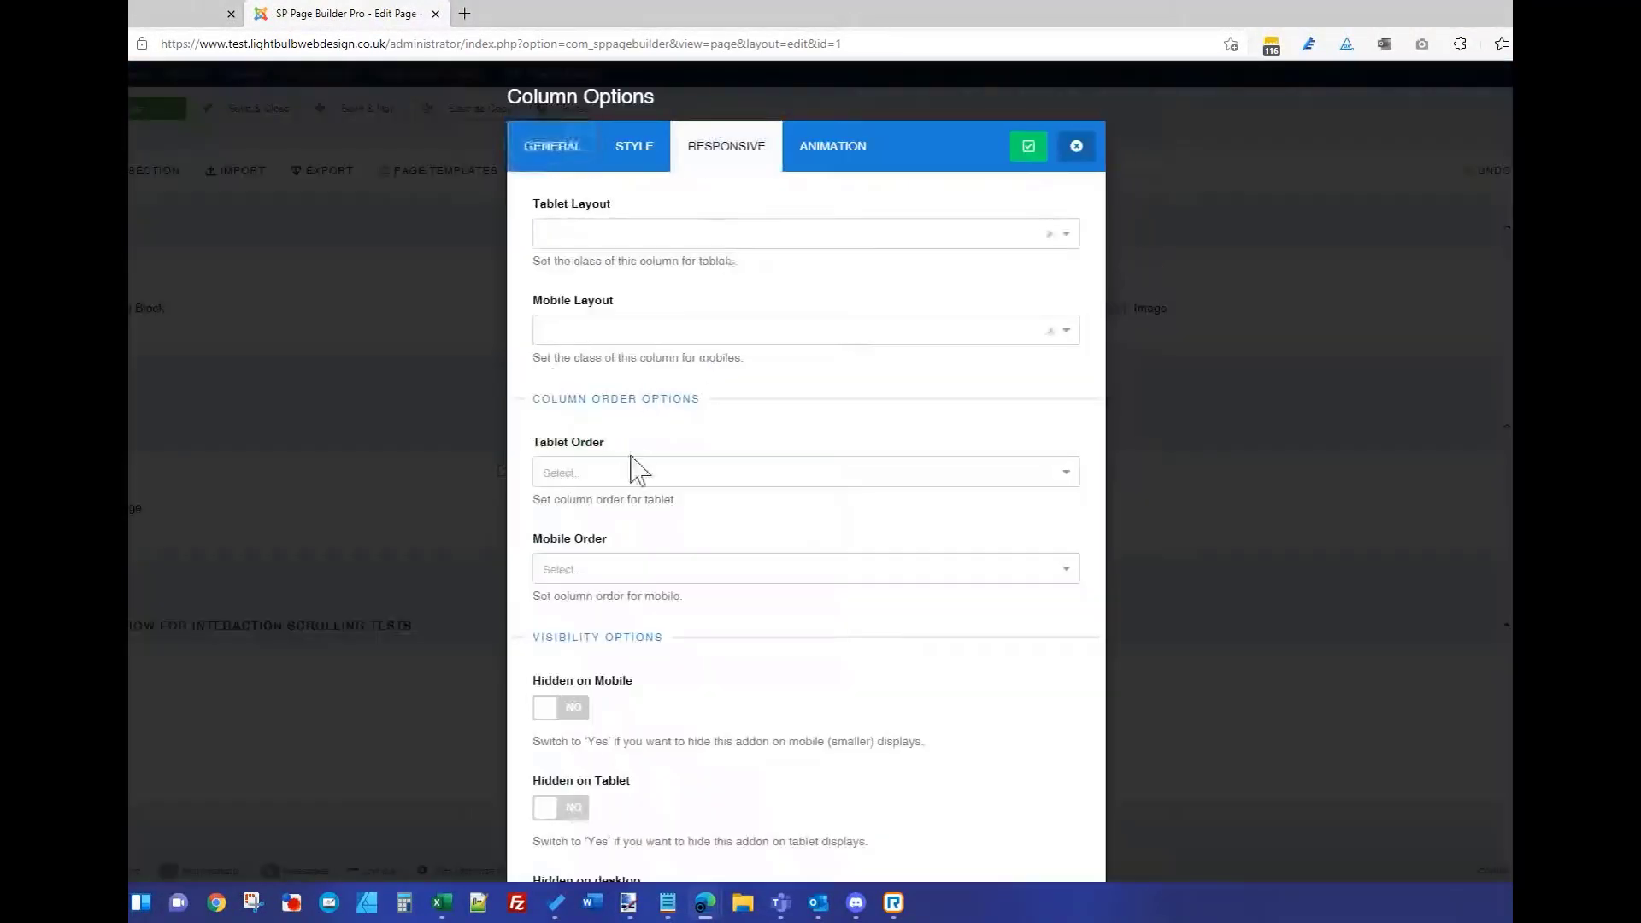
click(623, 569)
click(613, 621)
click(1029, 149)
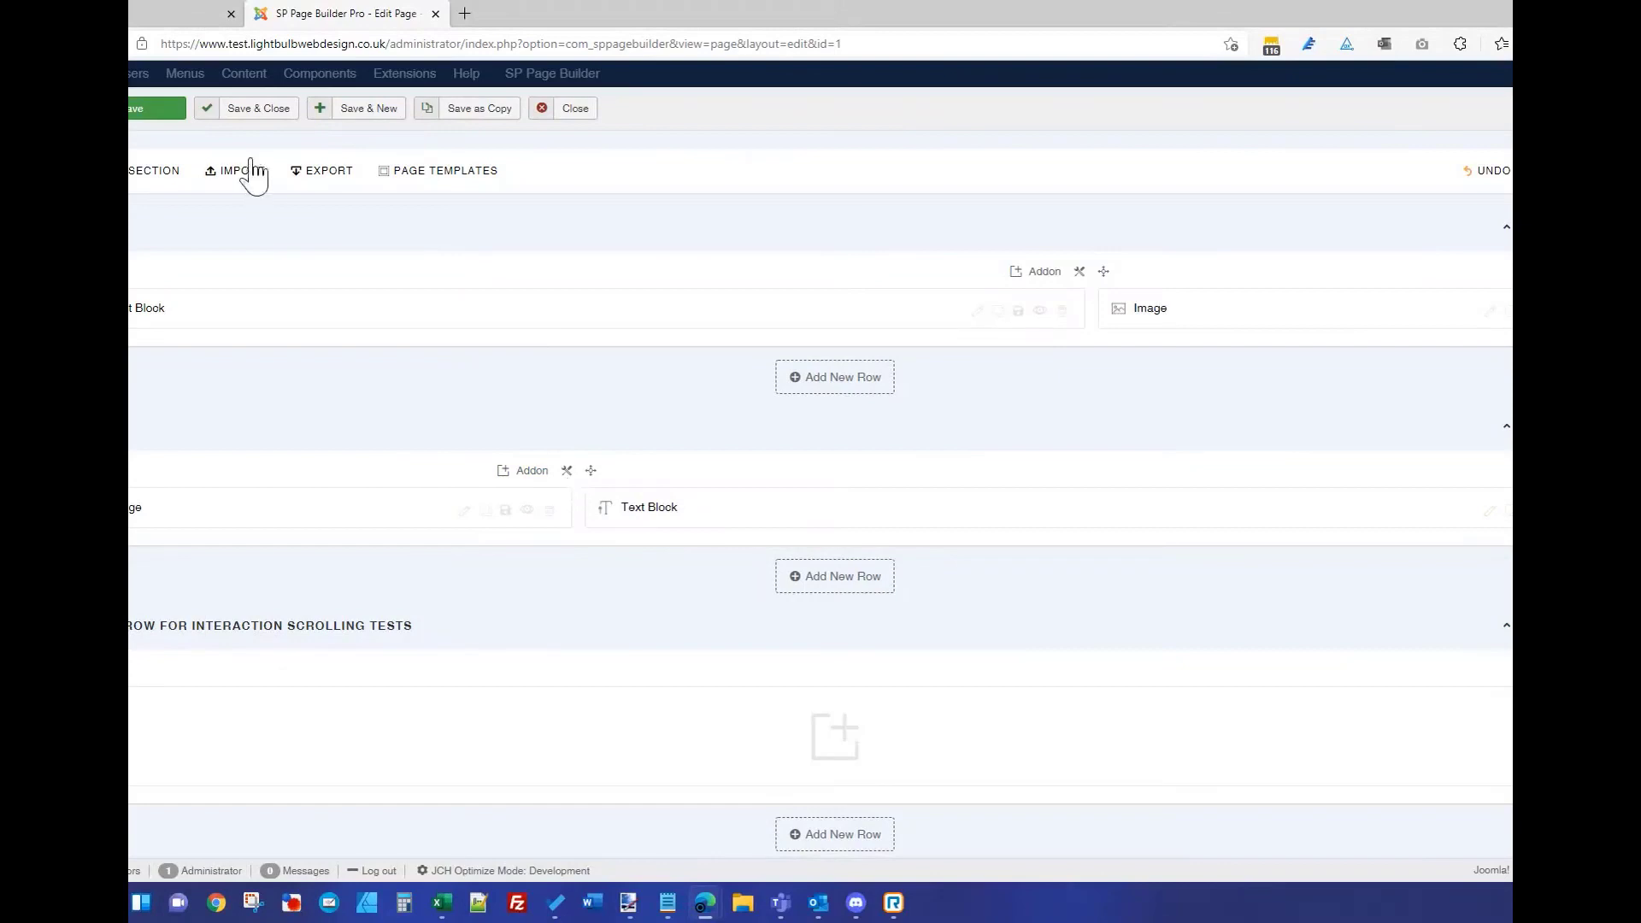
- Save the page and reload the live homepage with the new column order
click(171, 124)
click(179, 14)
click(202, 44)
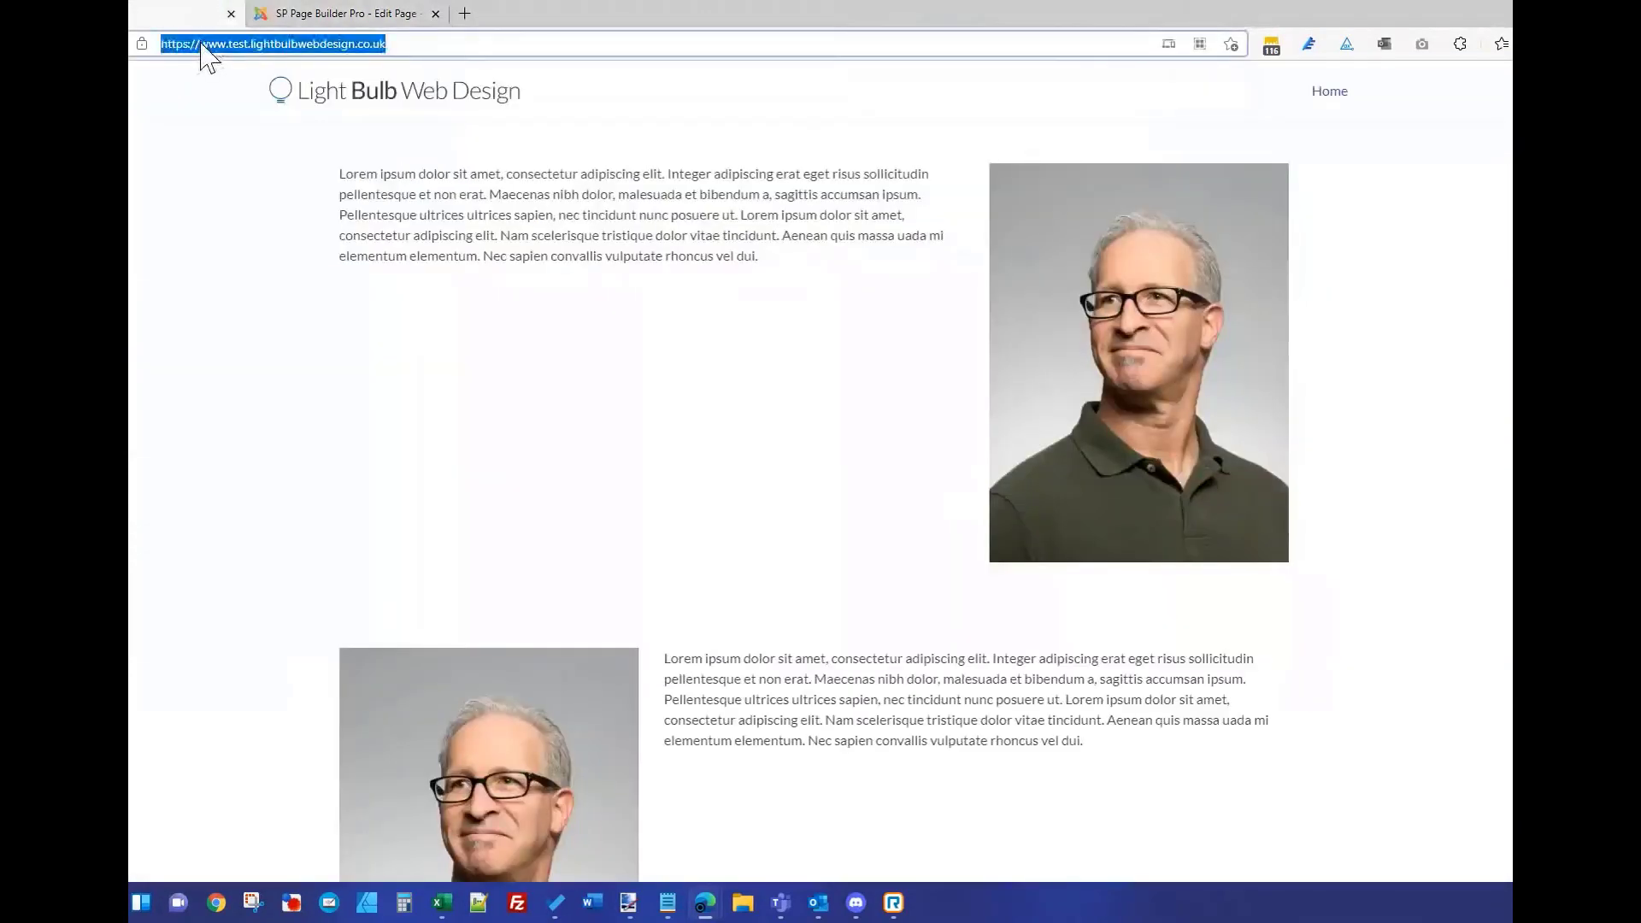
key(Return)
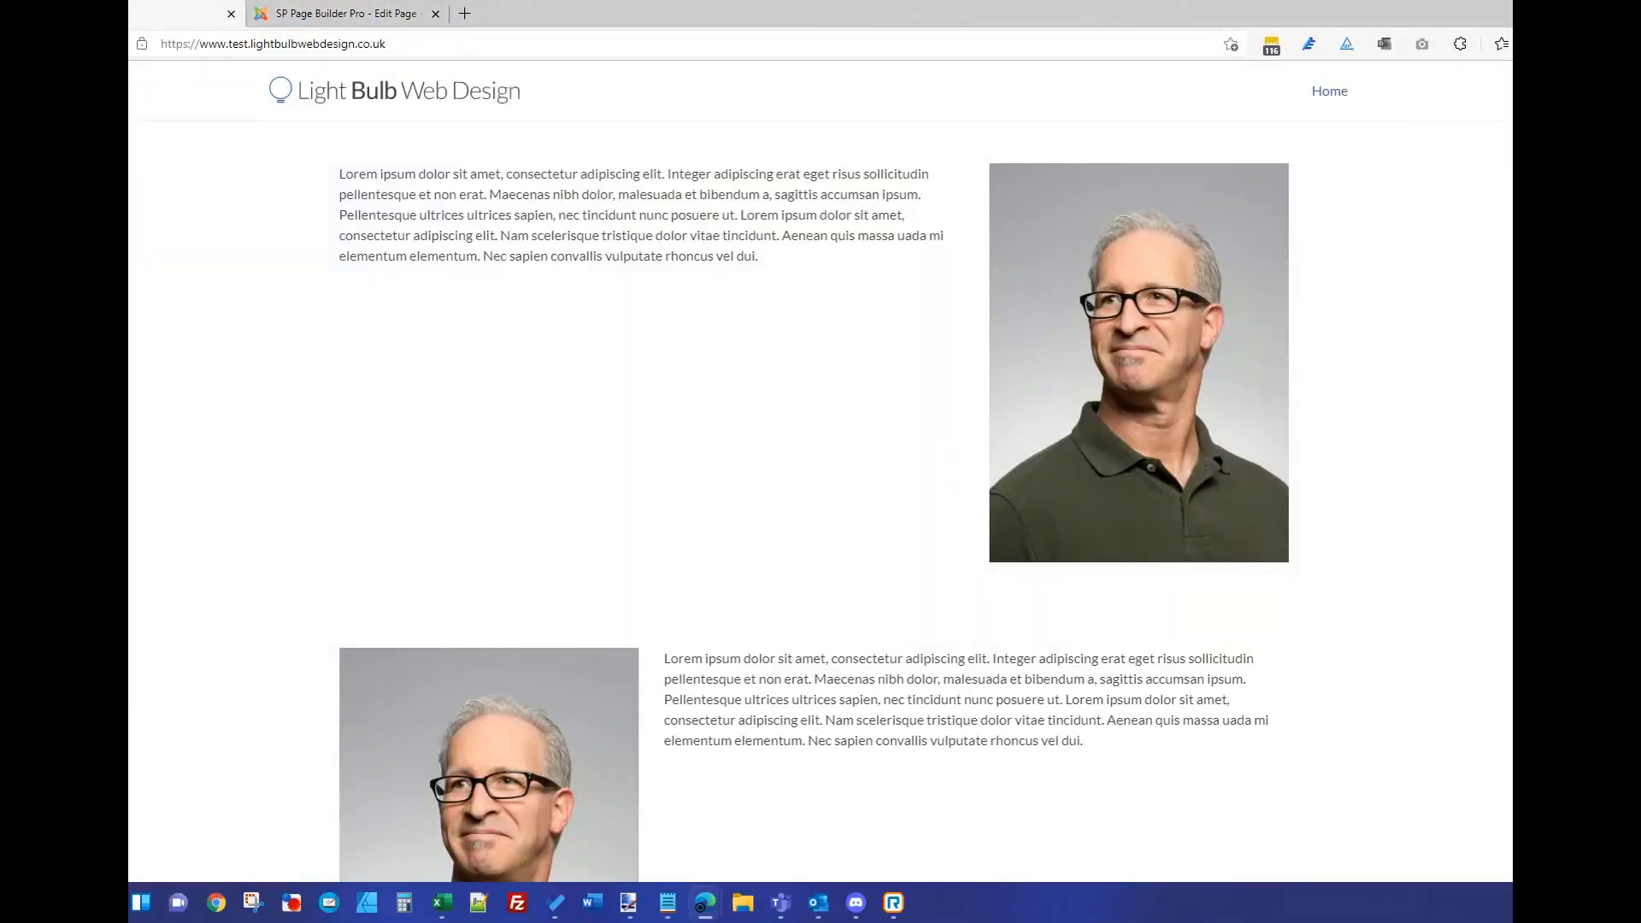
- Check the stacking order of both rows at mobile width, and return the browser to full size
click(1582, 13)
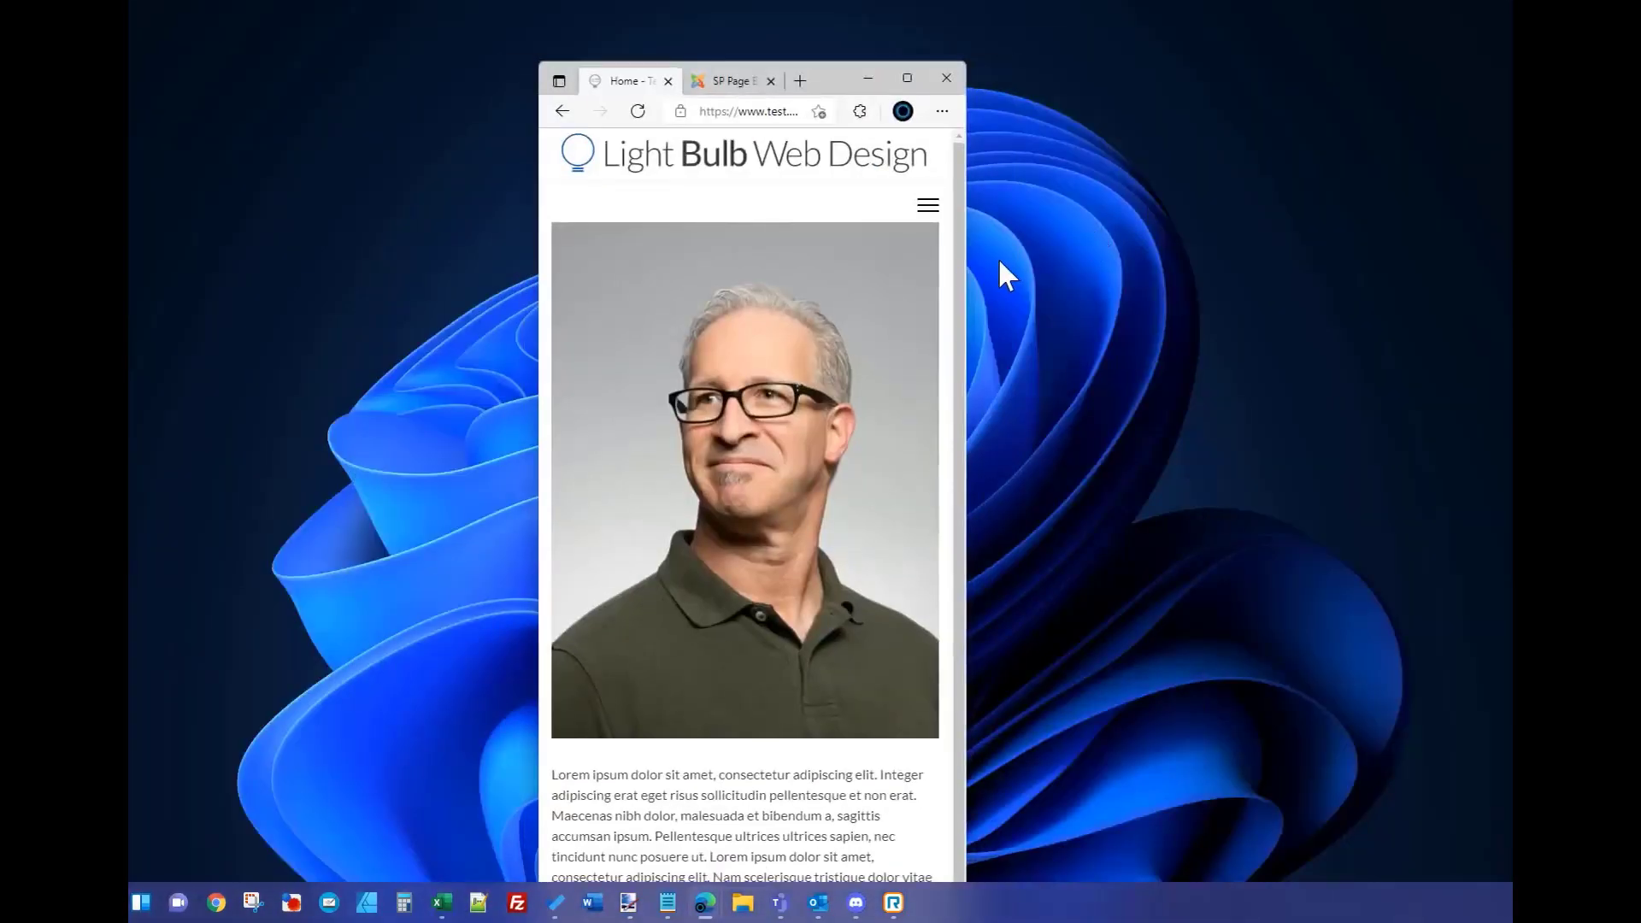
drag(959, 242, 972, 771)
click(907, 78)
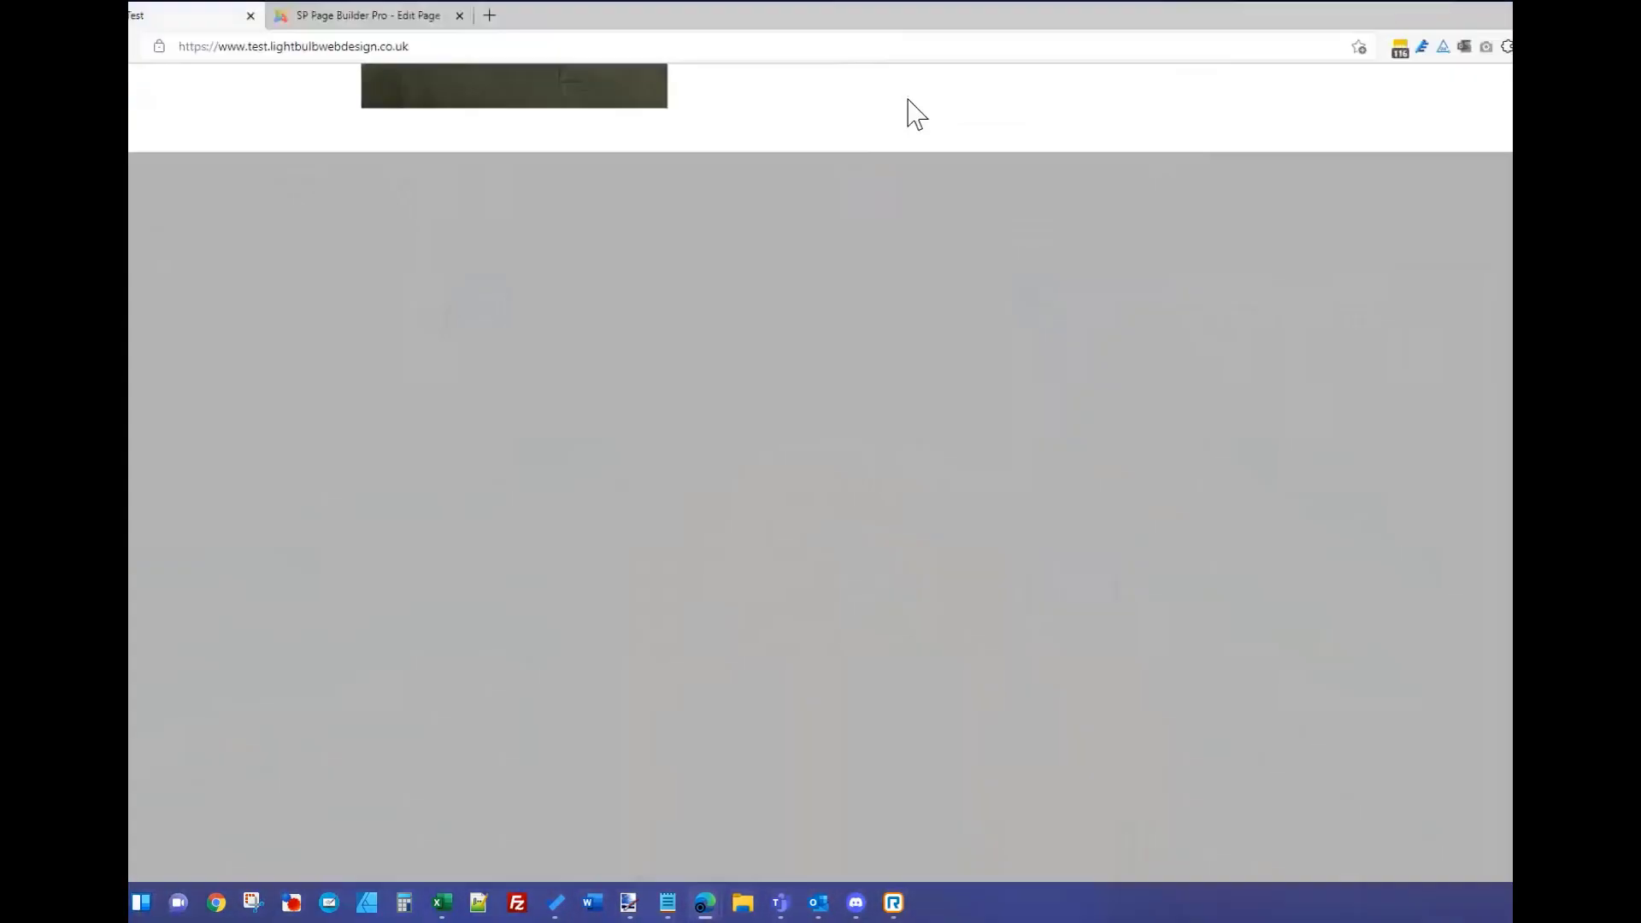
- Return to the page editor and switch the second row's background option to a solid colour
click(391, 12)
click(1529, 425)
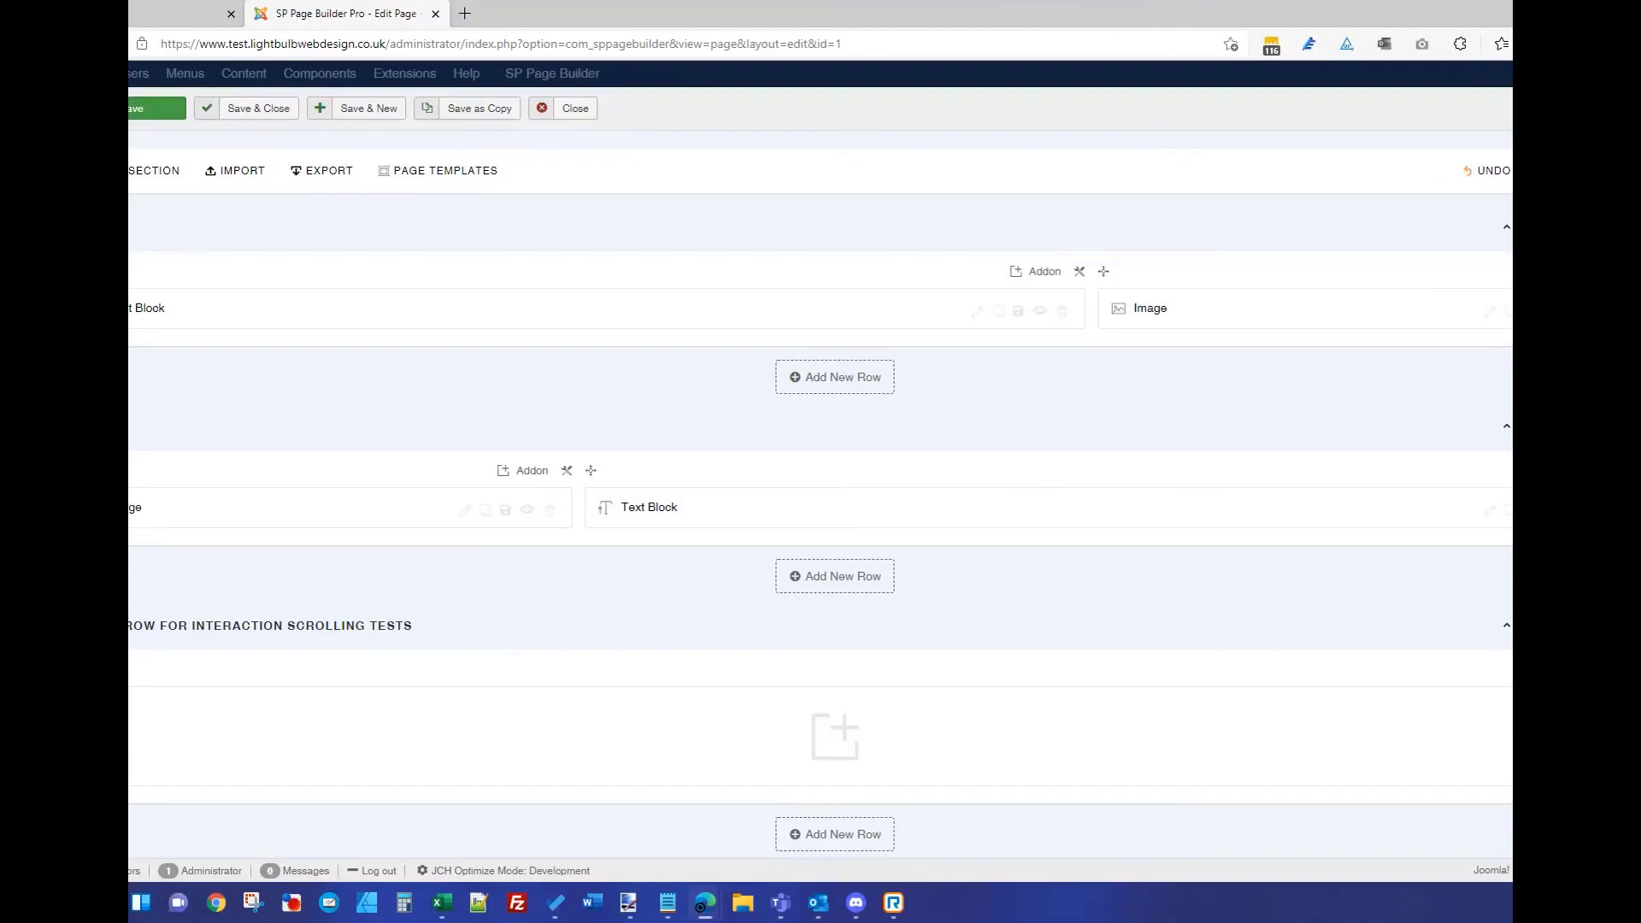
click(634, 146)
scroll(623, 505, down, 10)
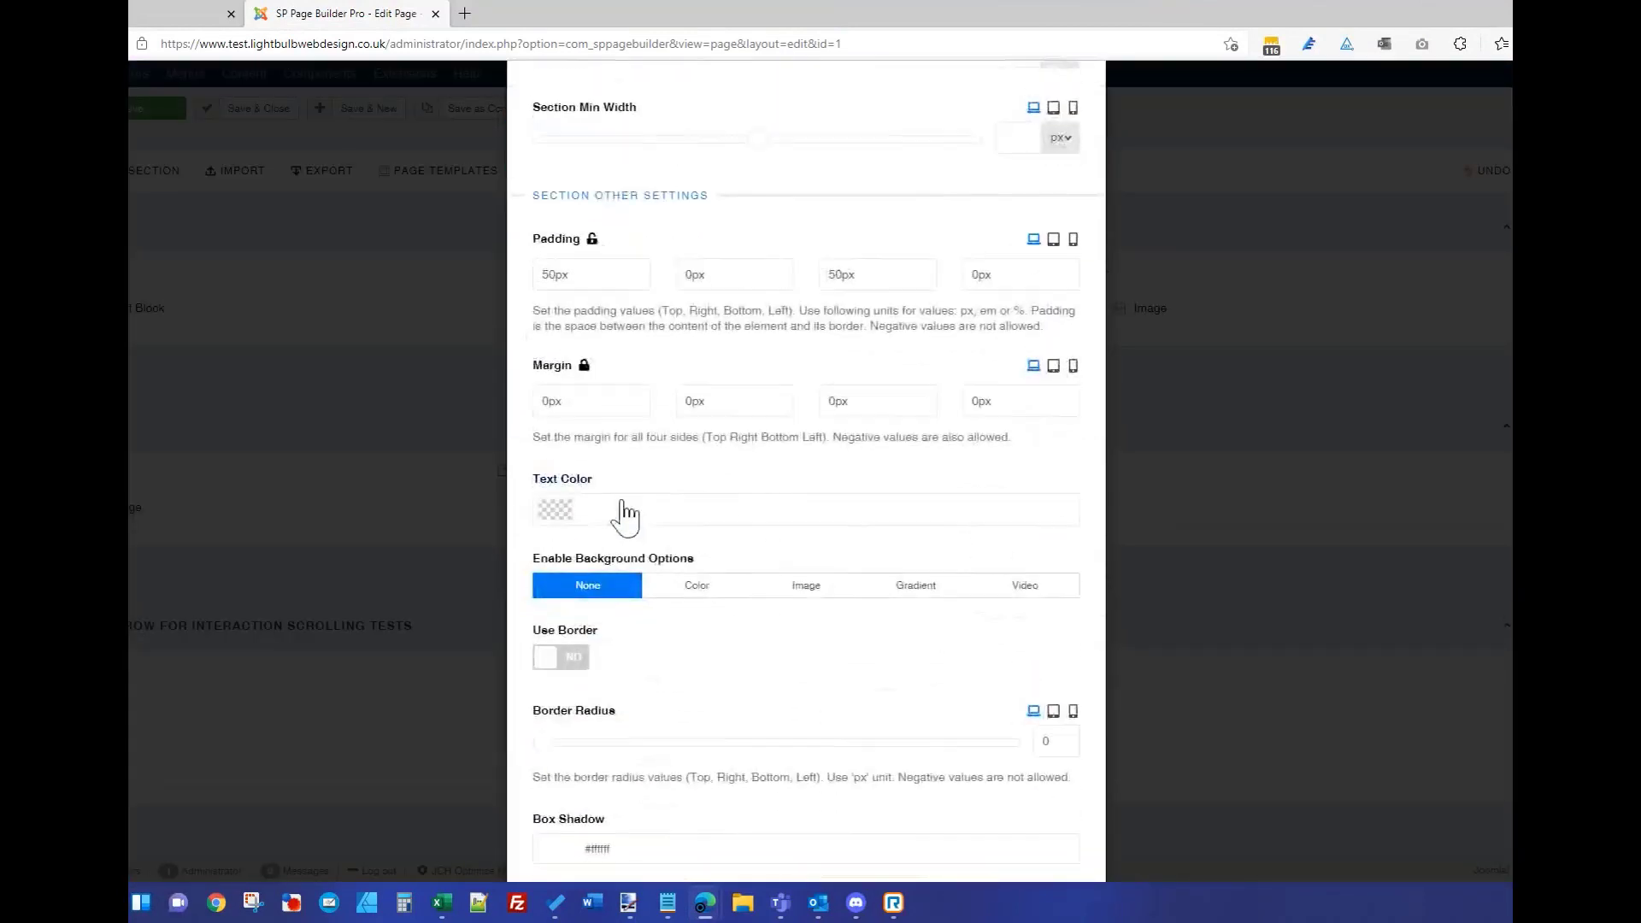
click(697, 585)
- Set the second row's background colour to light grey #f5f5f5 and apply the row options
click(544, 665)
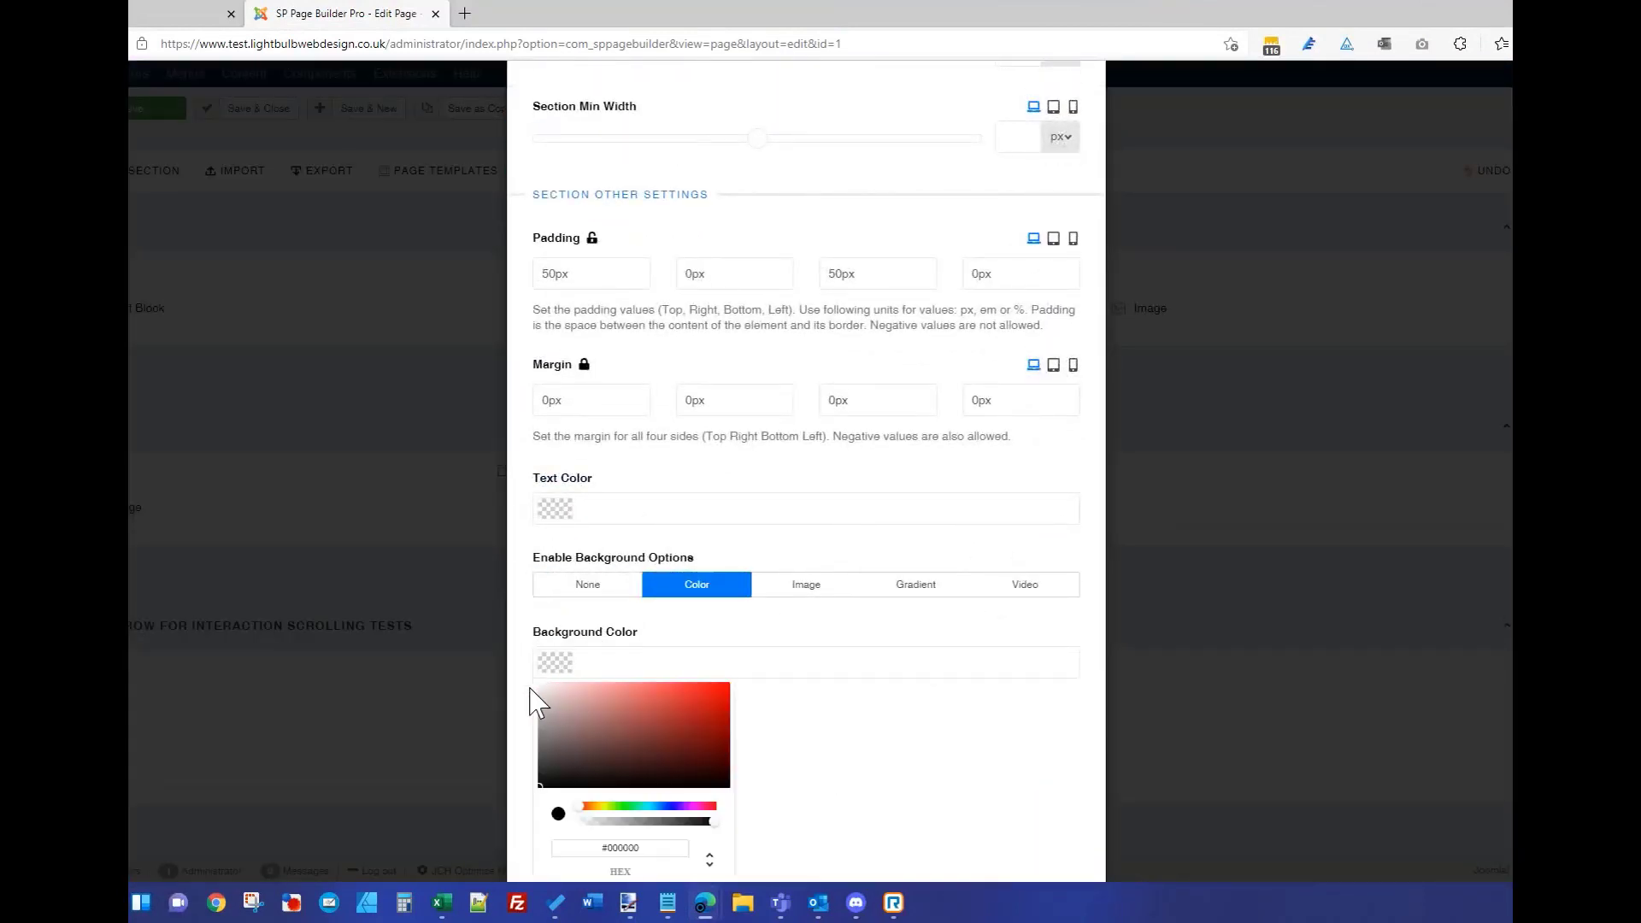
drag(536, 697, 554, 681)
right_click(556, 675)
click(600, 681)
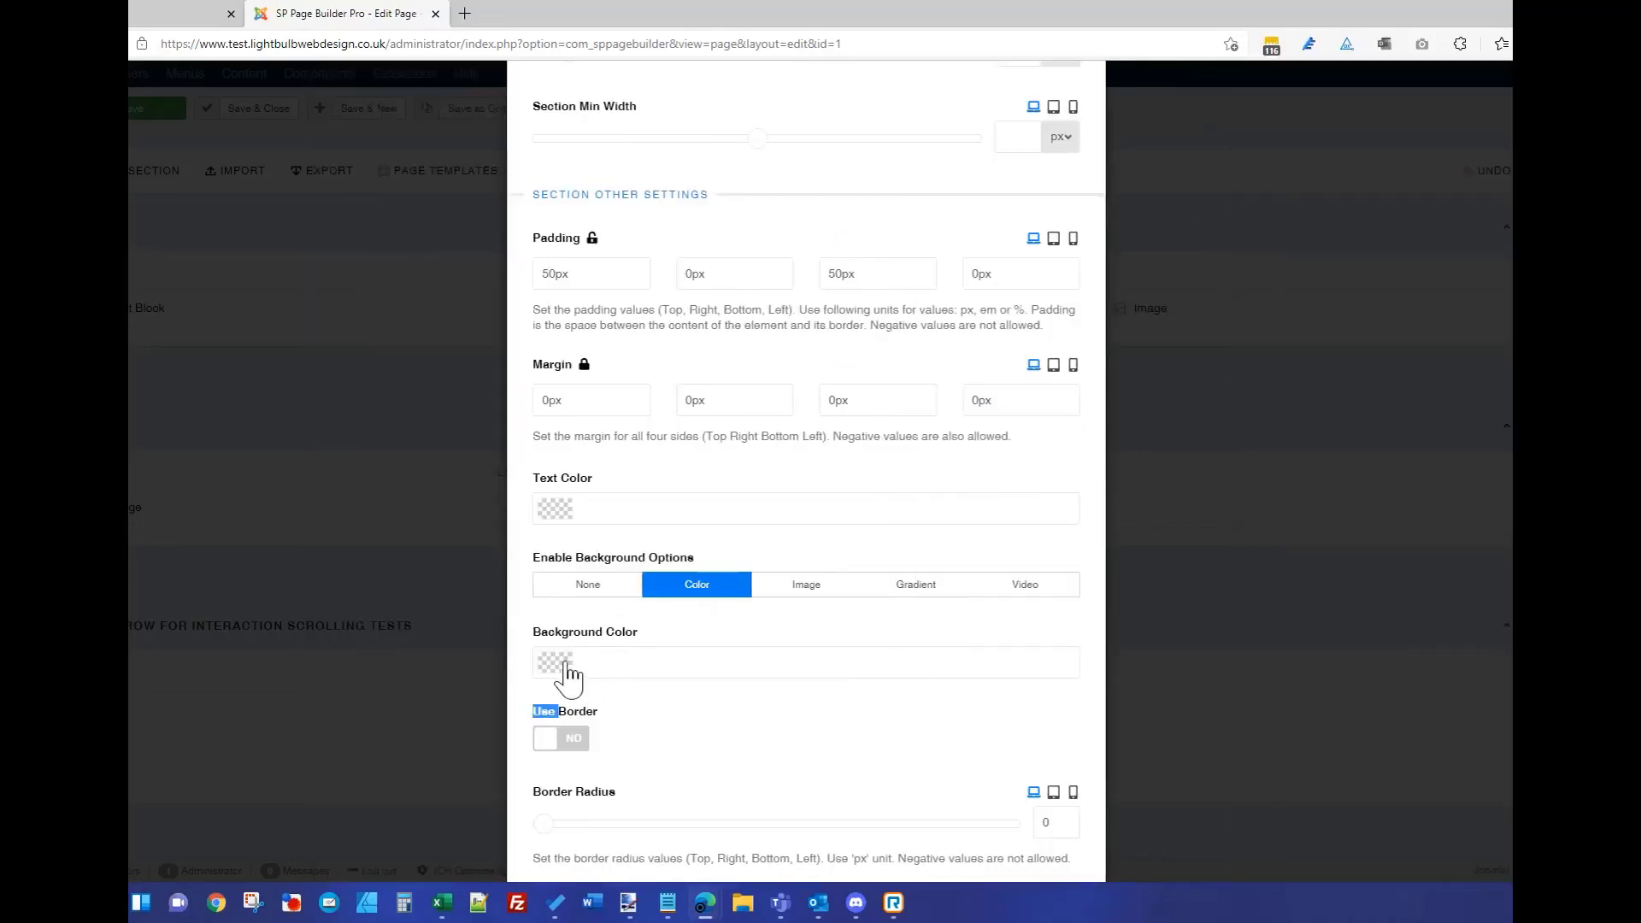
click(560, 665)
drag(541, 692, 532, 690)
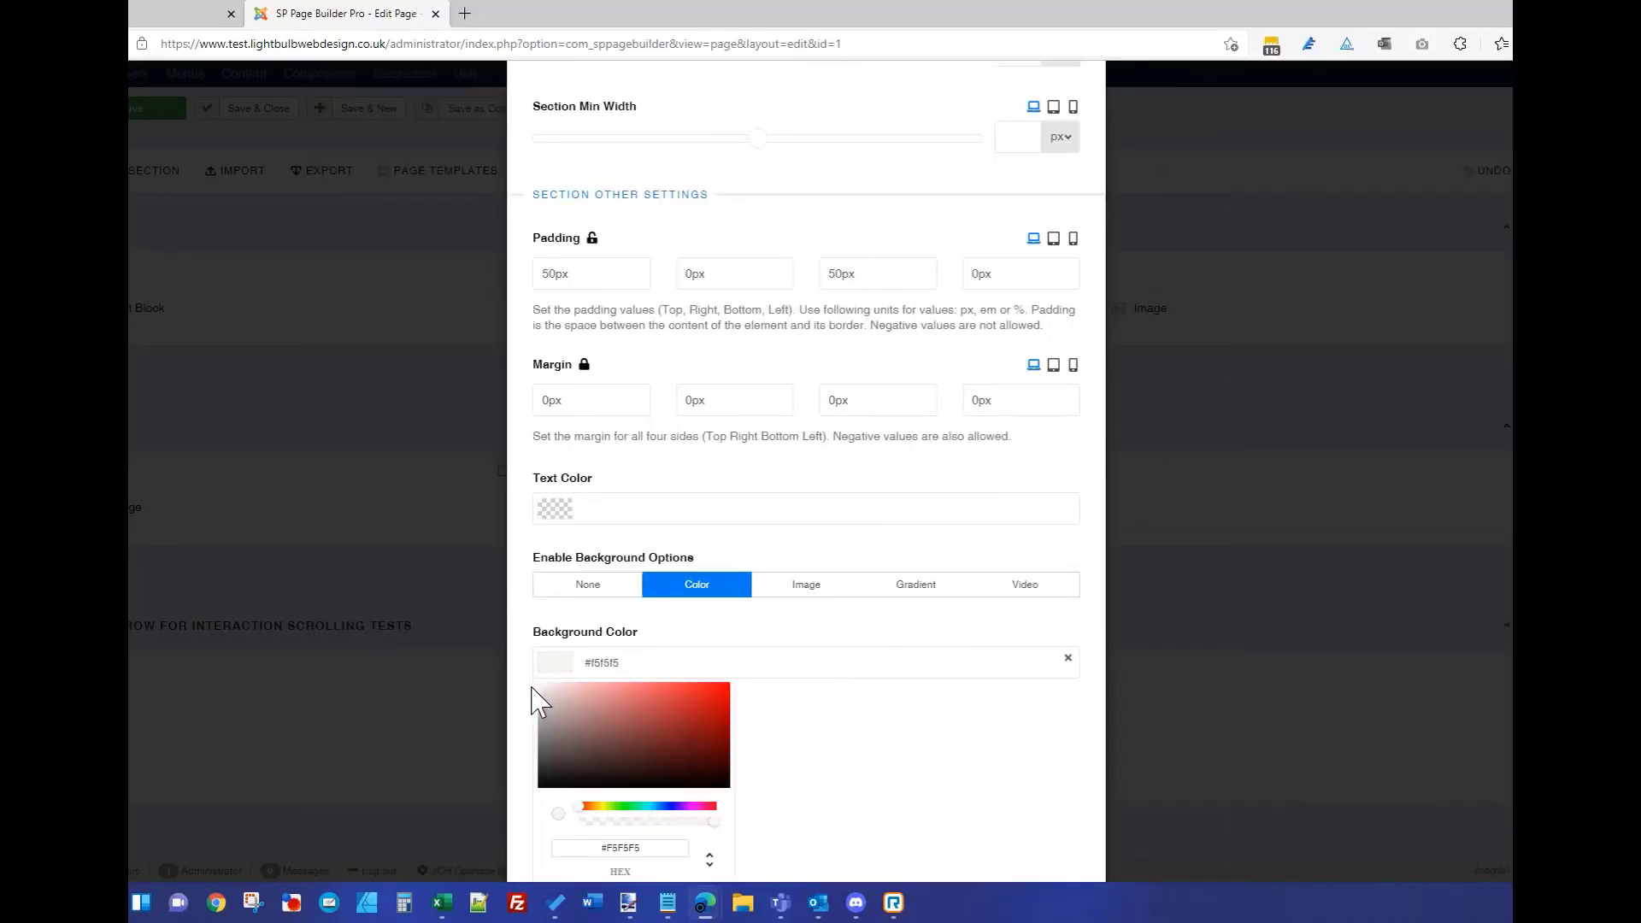
click(879, 440)
scroll(988, 226, up, 10)
click(1026, 143)
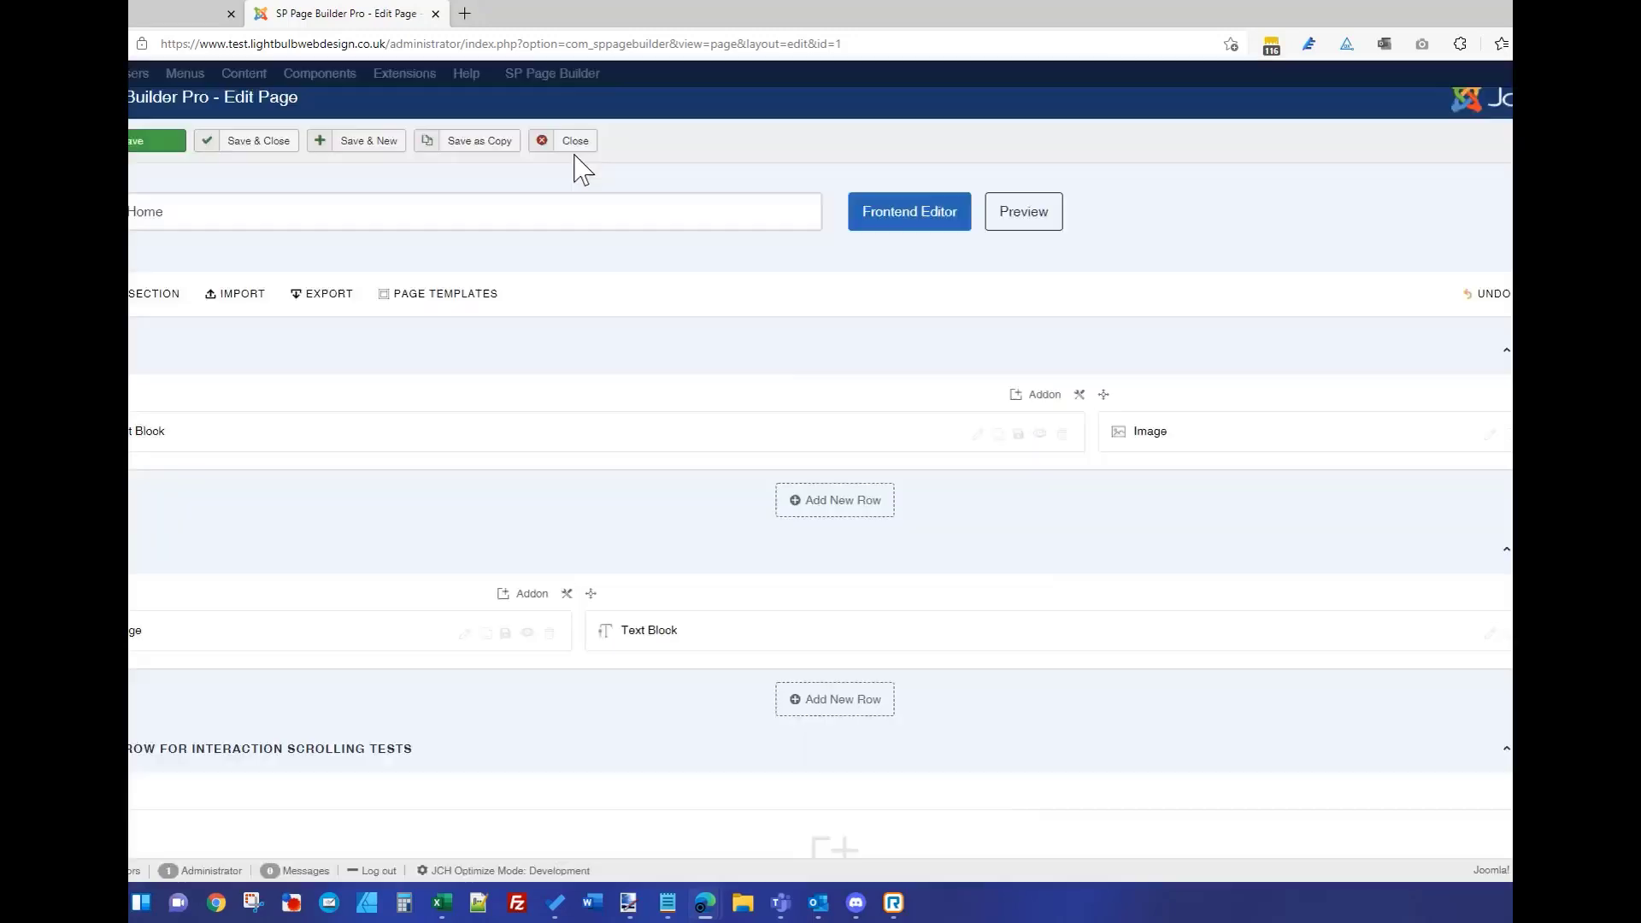
- Save the page and reload the live homepage with the second row's new background
click(160, 149)
click(171, 17)
click(206, 47)
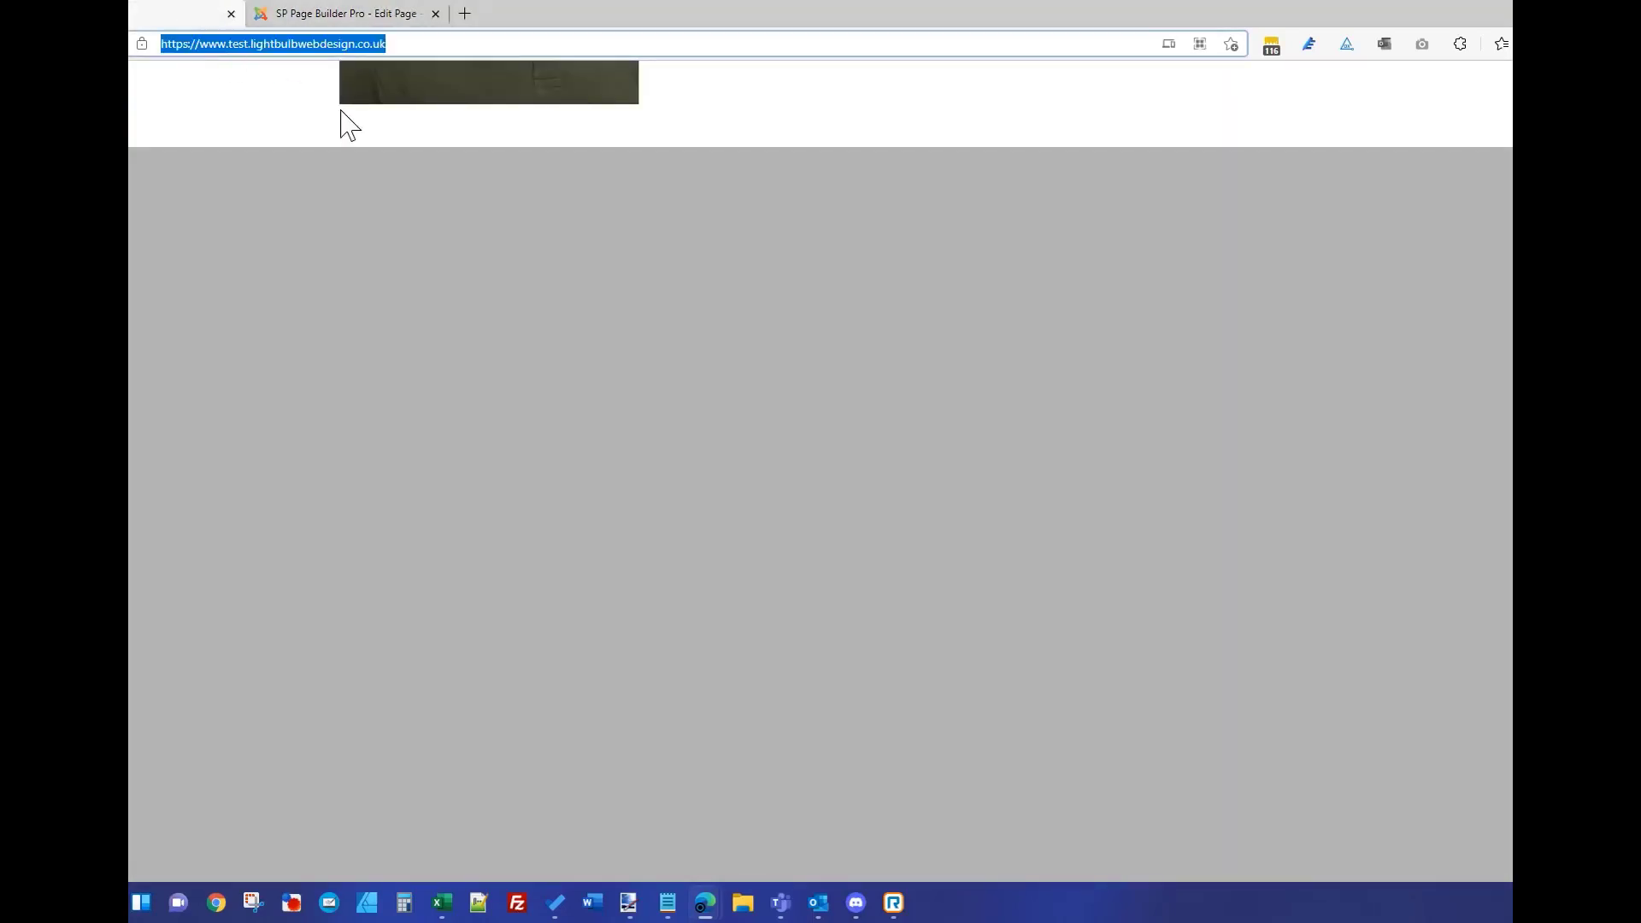
key(Return)
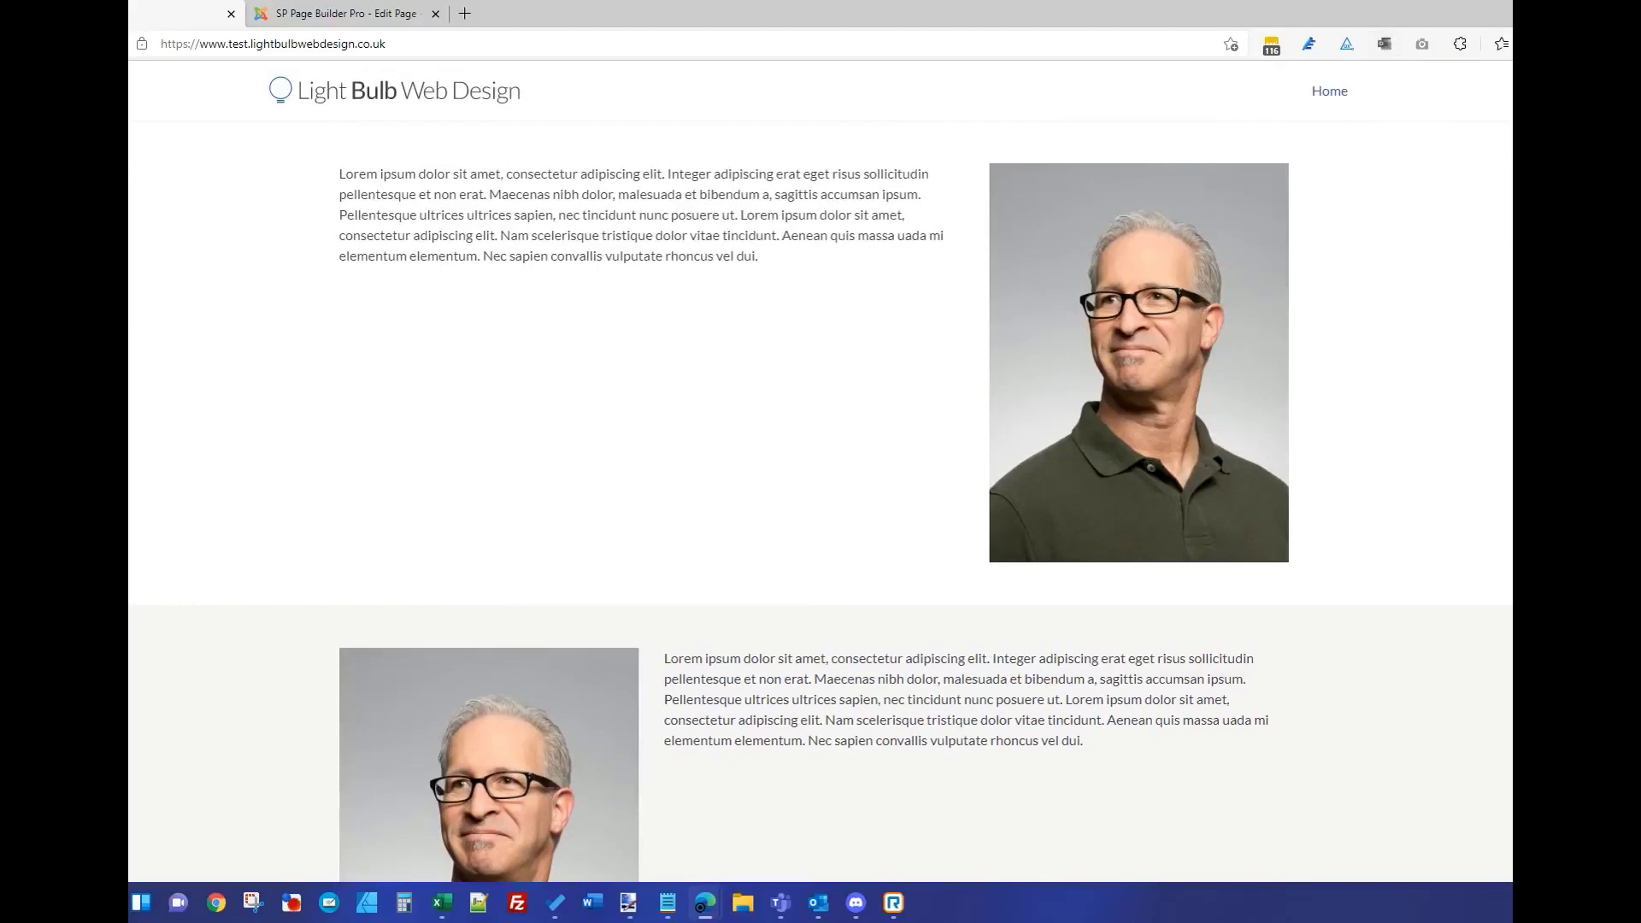
- Compare the two rows' layout at mobile width with the desktop layout, ending with the browser at full size
click(1582, 12)
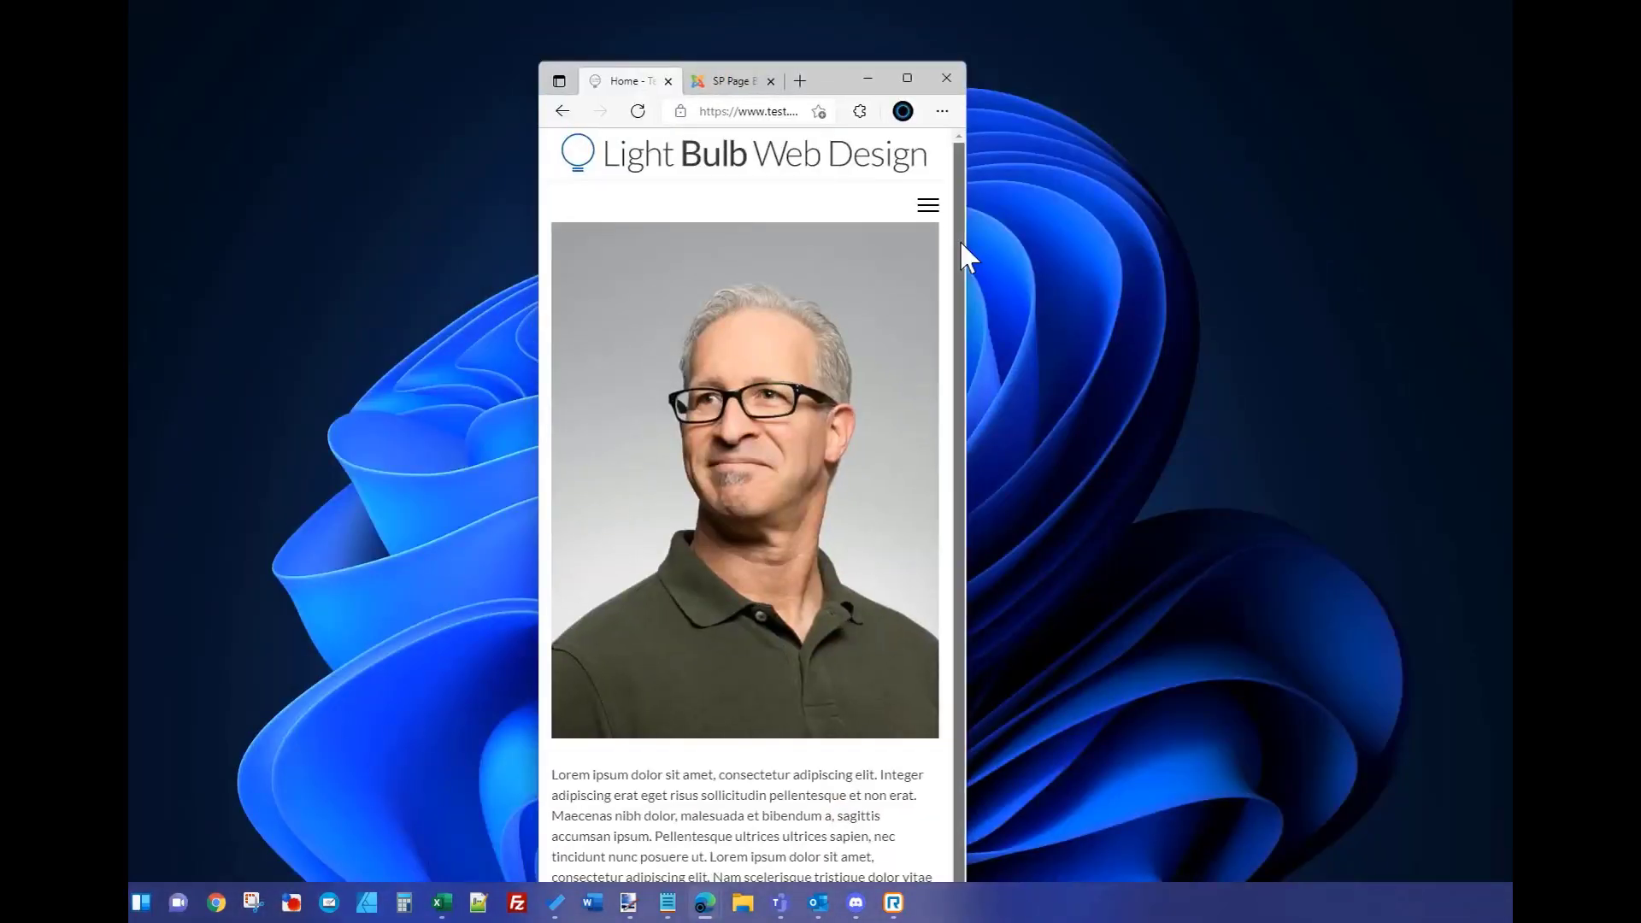
click(907, 78)
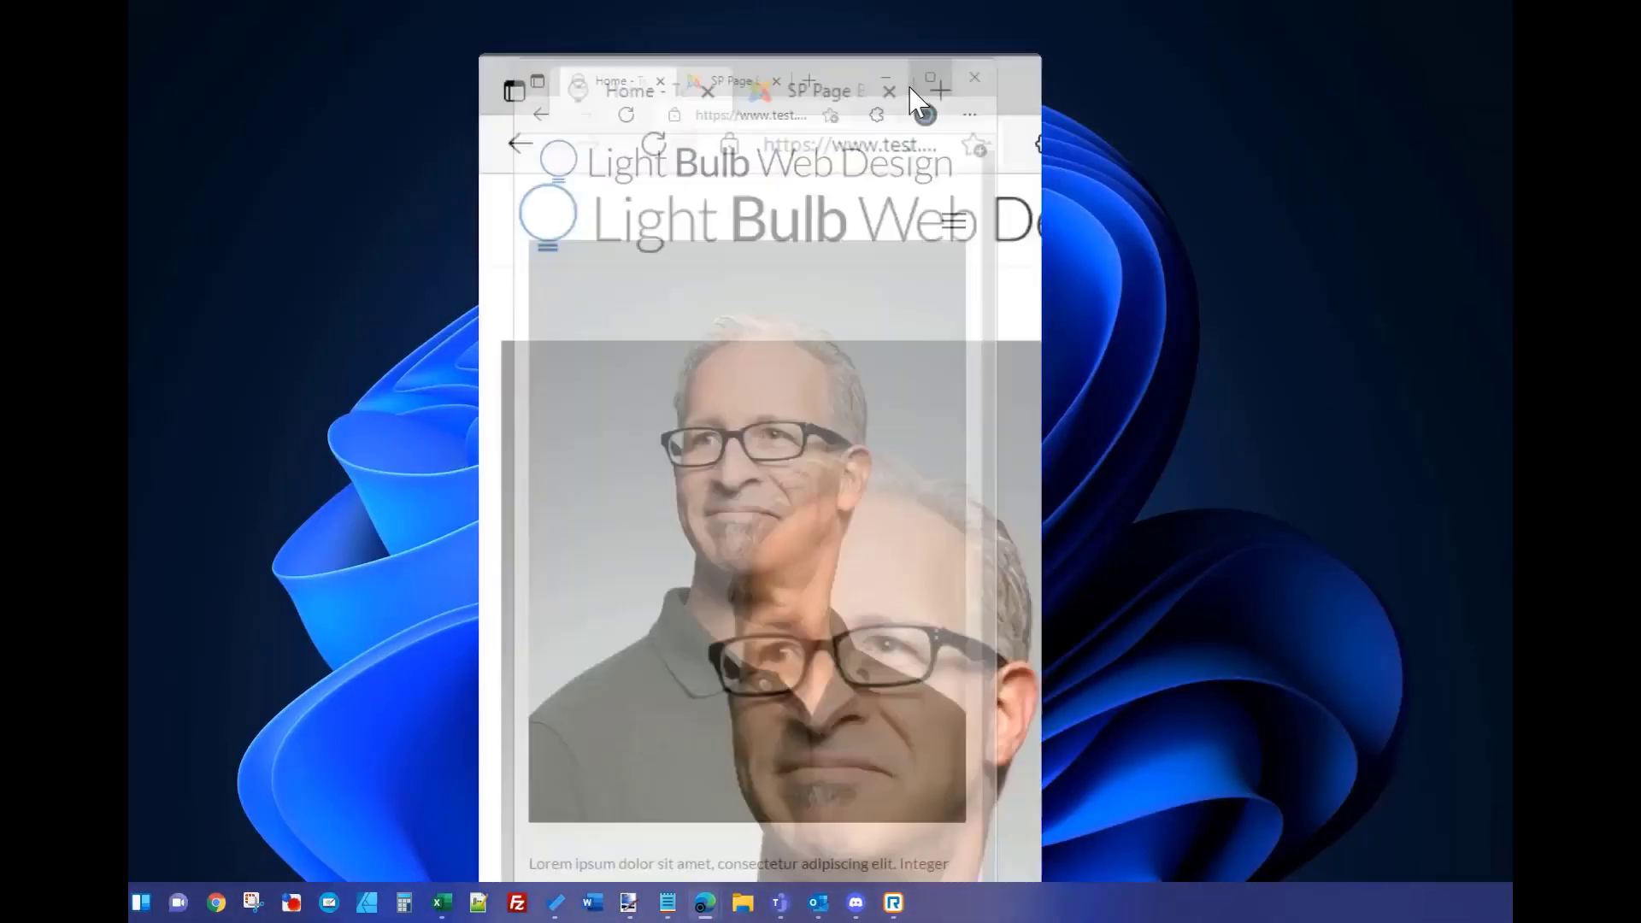
click(1582, 12)
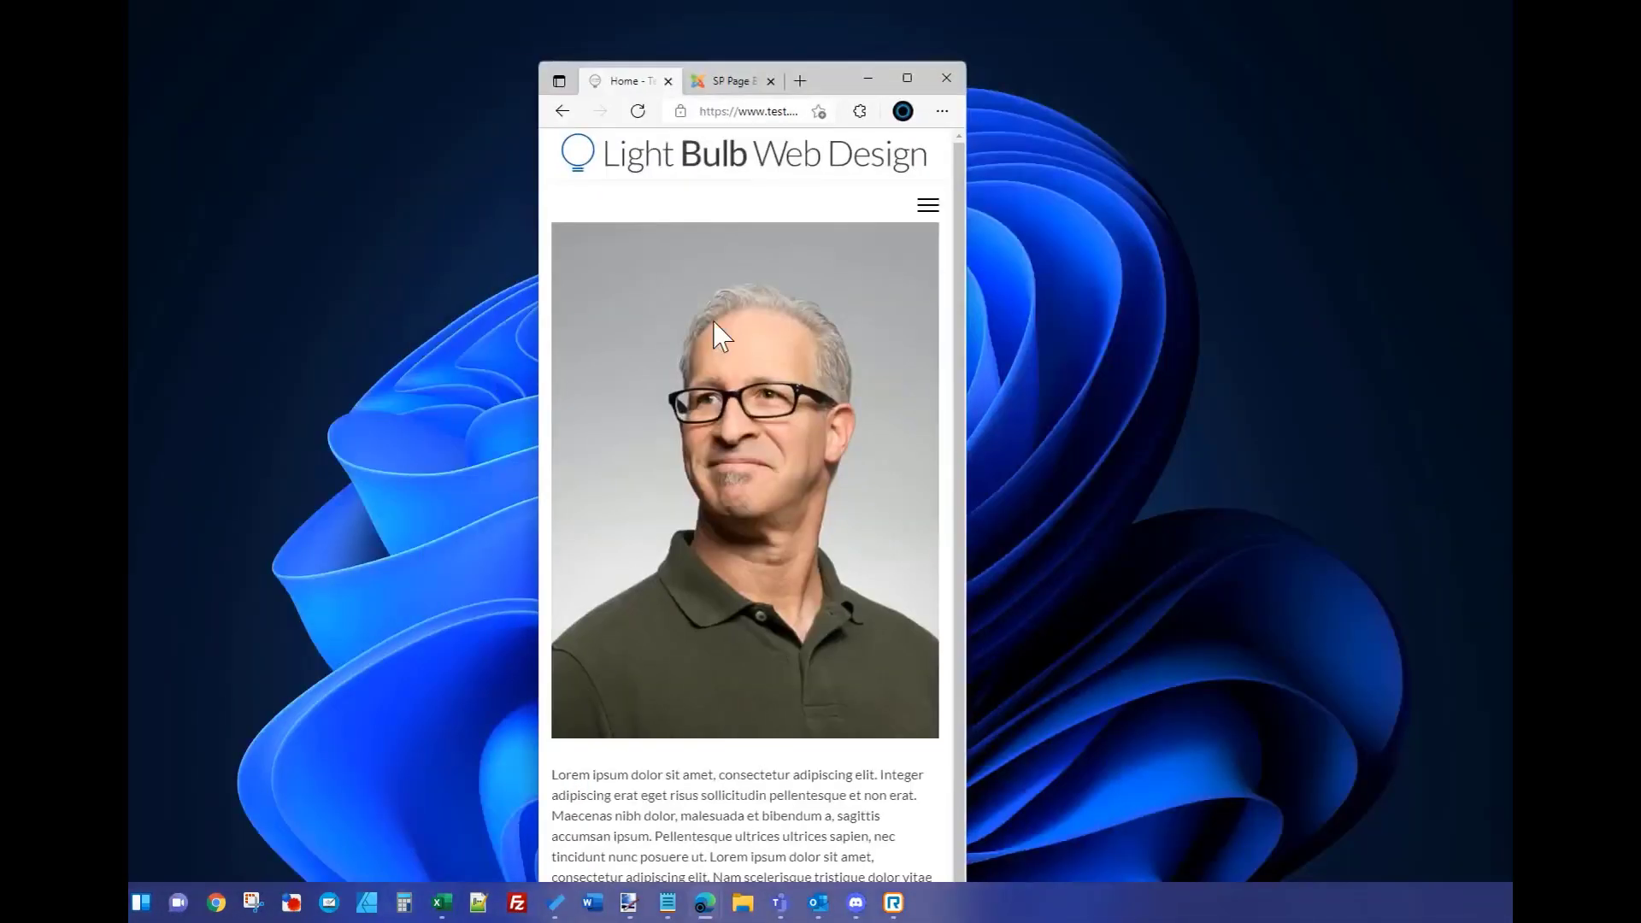
drag(960, 258, 988, 818)
click(907, 77)
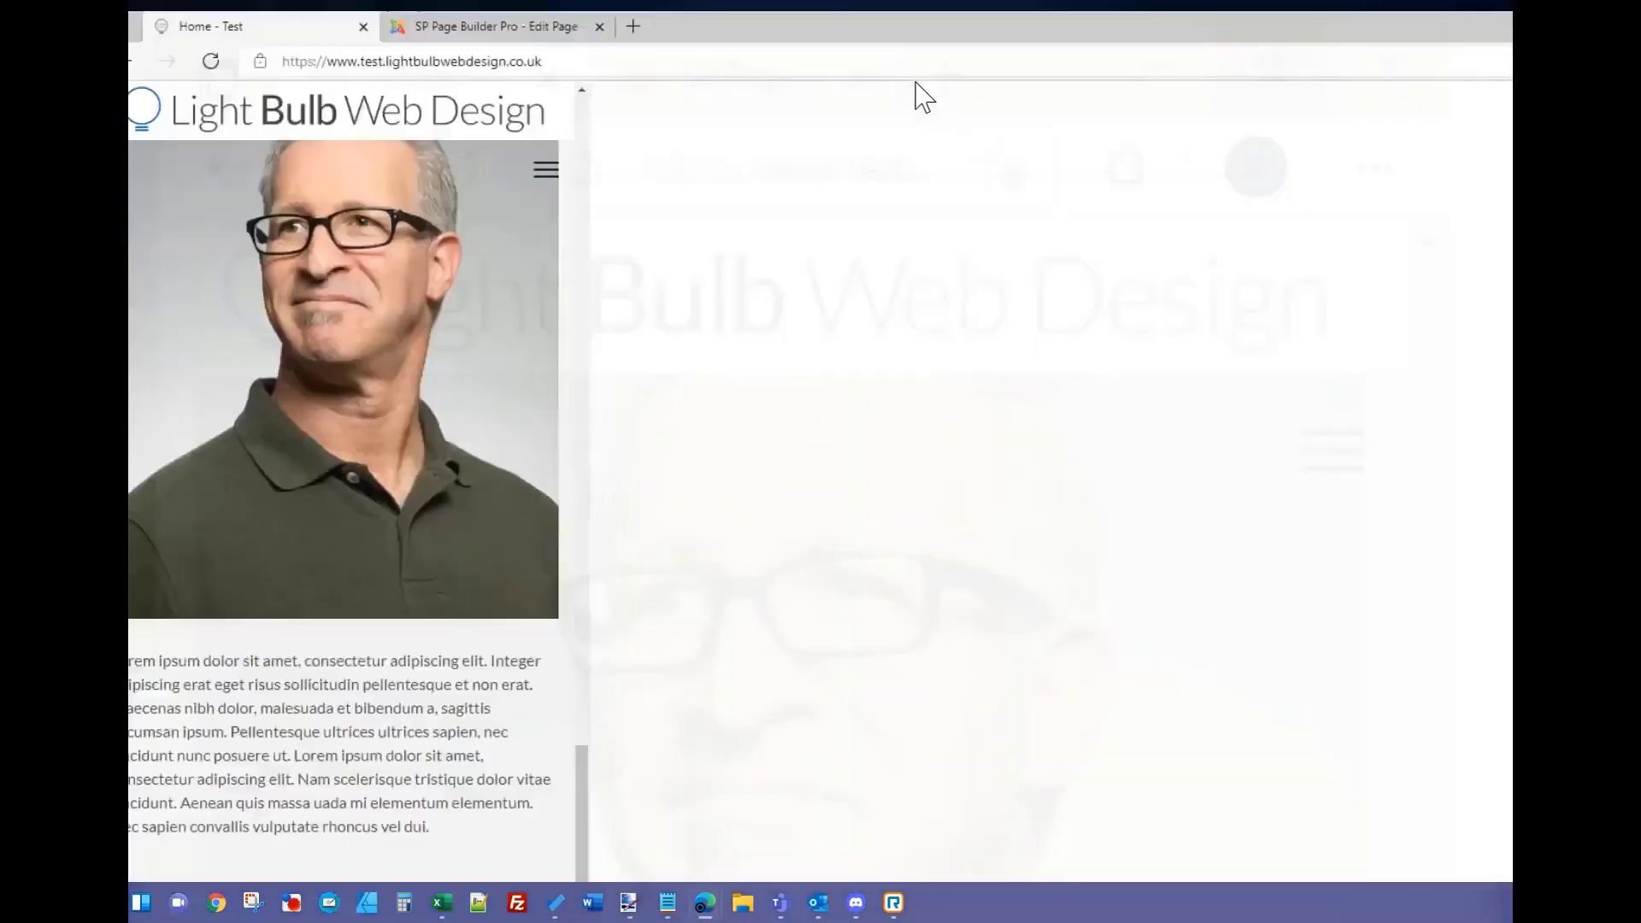
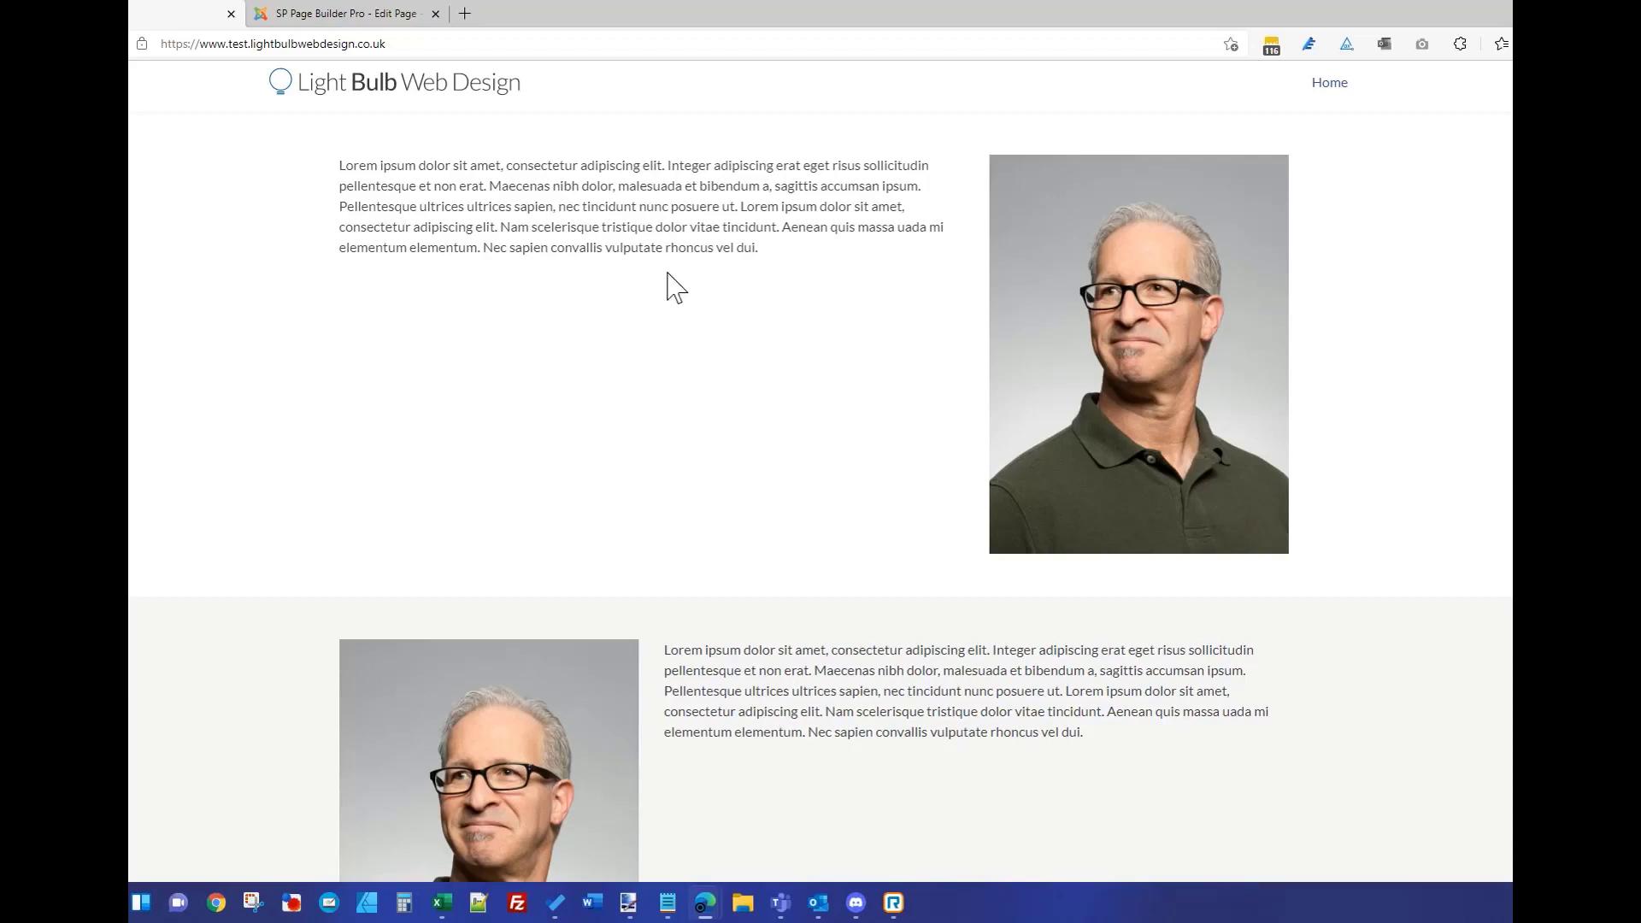
scroll(667, 272, up, 1)
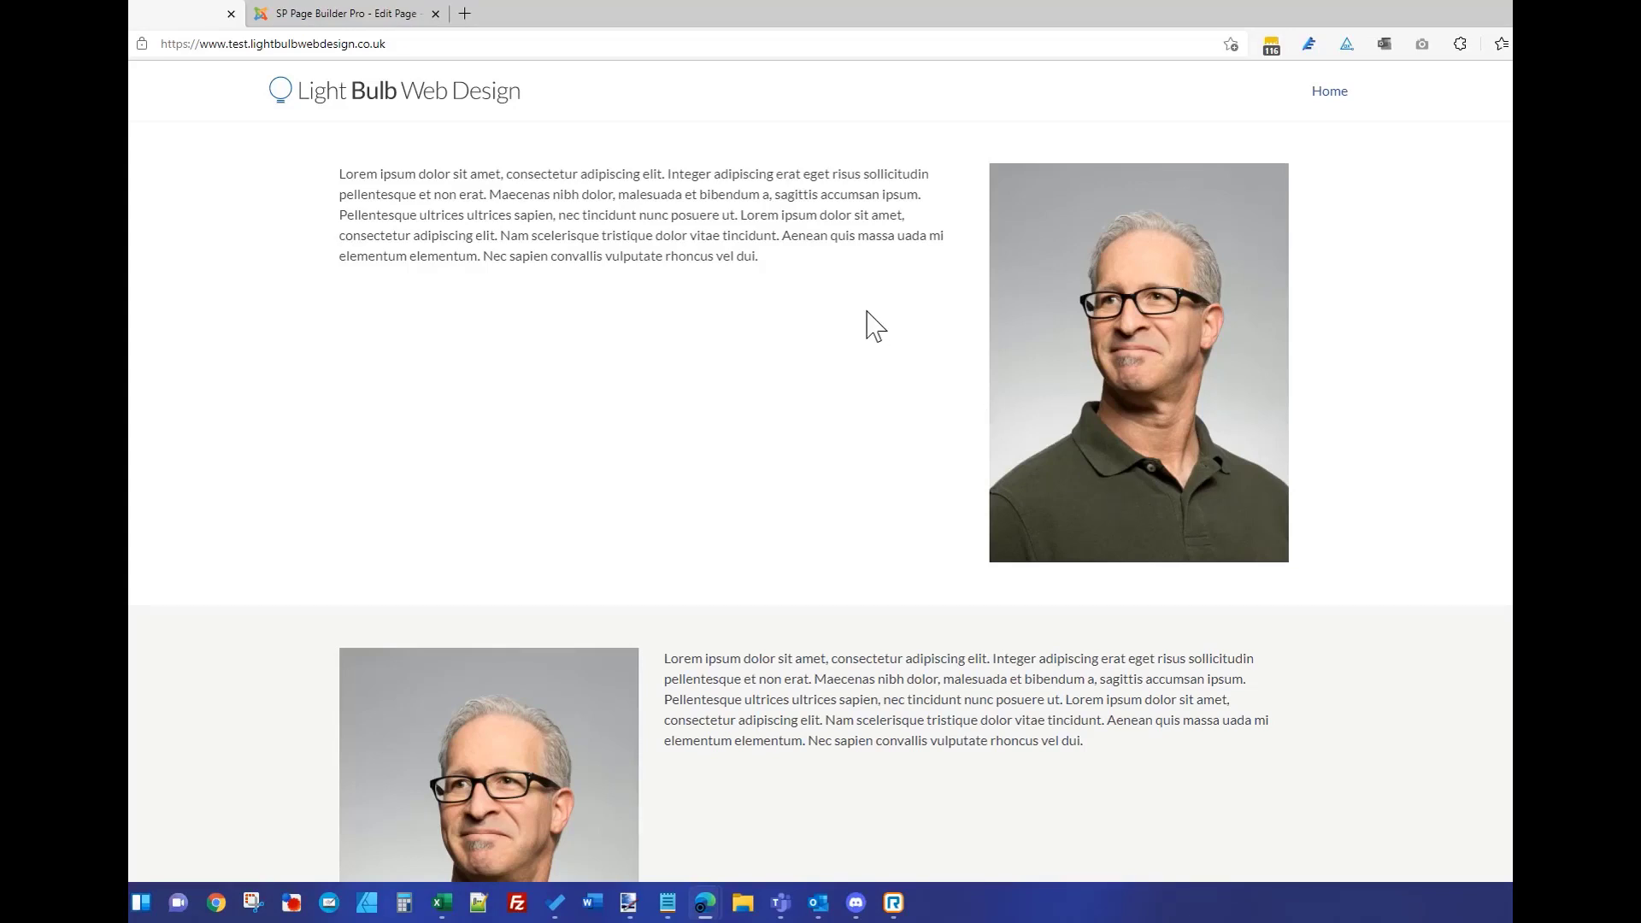
- Return to the page editor and set the first row's text block content font size to 18 for desktop
click(414, 23)
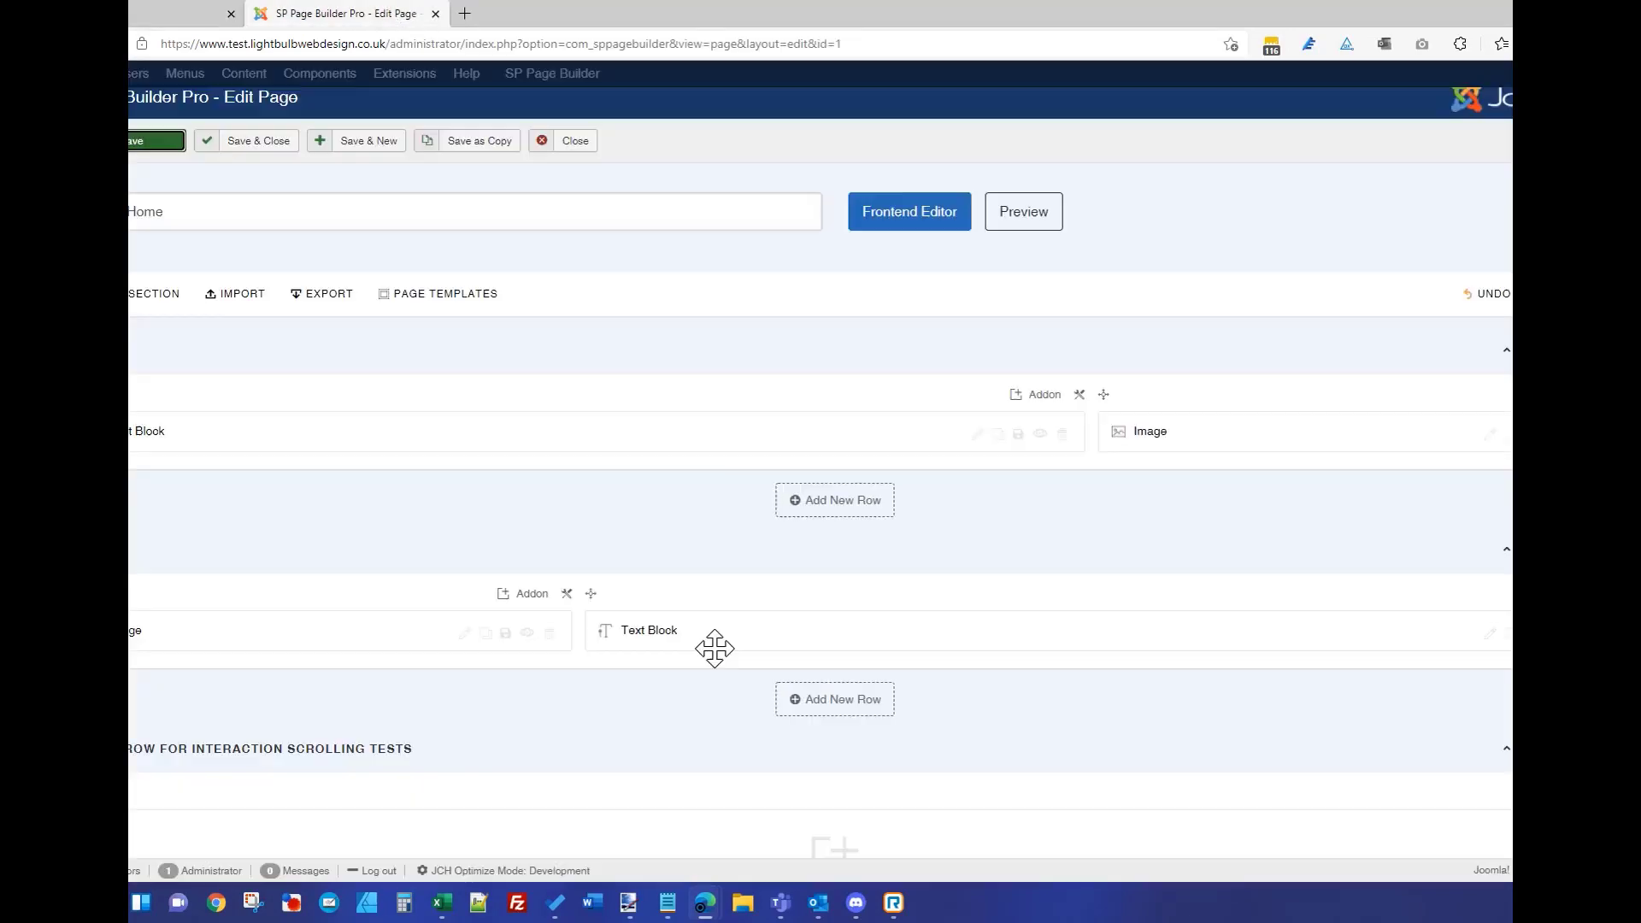
click(978, 438)
scroll(929, 453, down, 3)
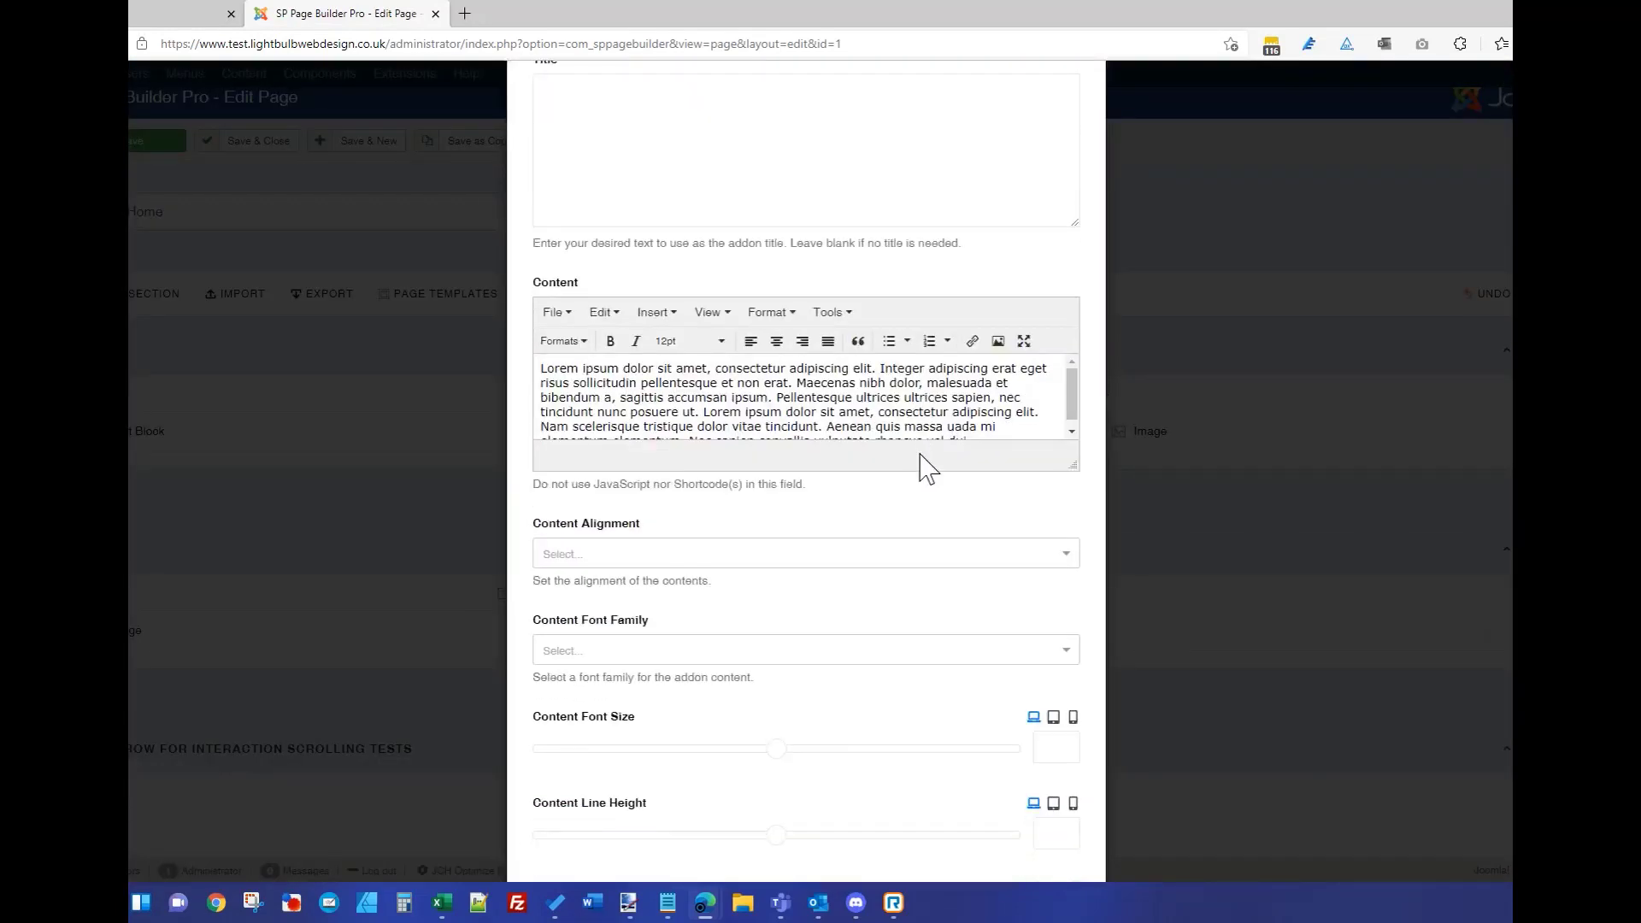
scroll(929, 468, down, 2)
click(1062, 626)
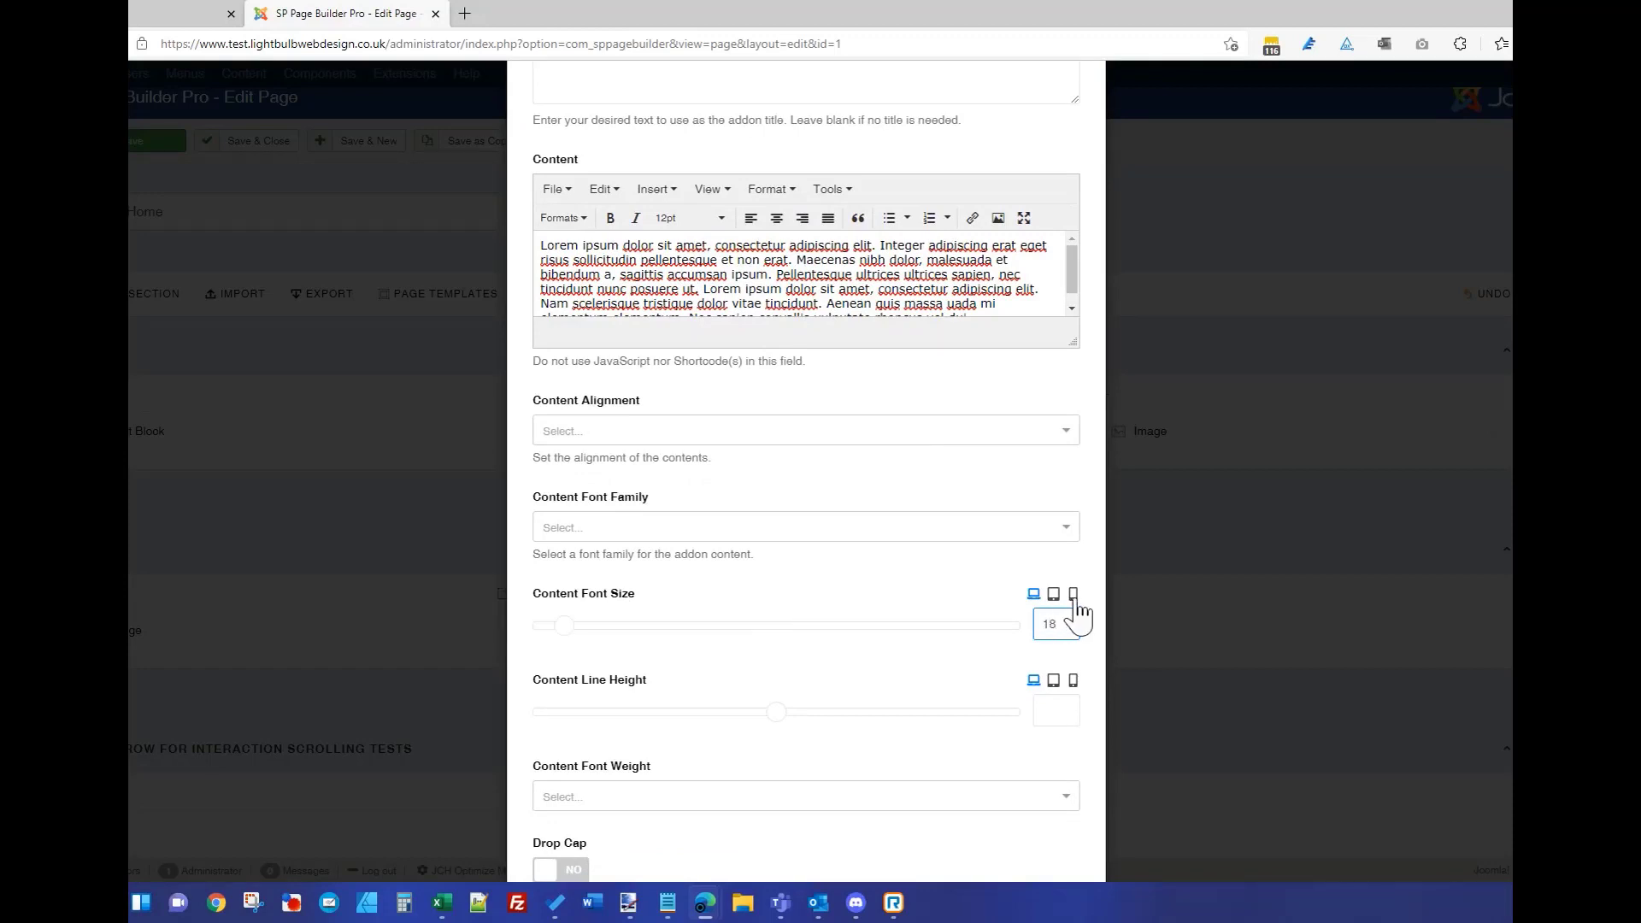
- Set the text block's content font size to 16 for mobile and apply the addon settings
click(1074, 594)
click(930, 597)
scroll(930, 597, down, 3)
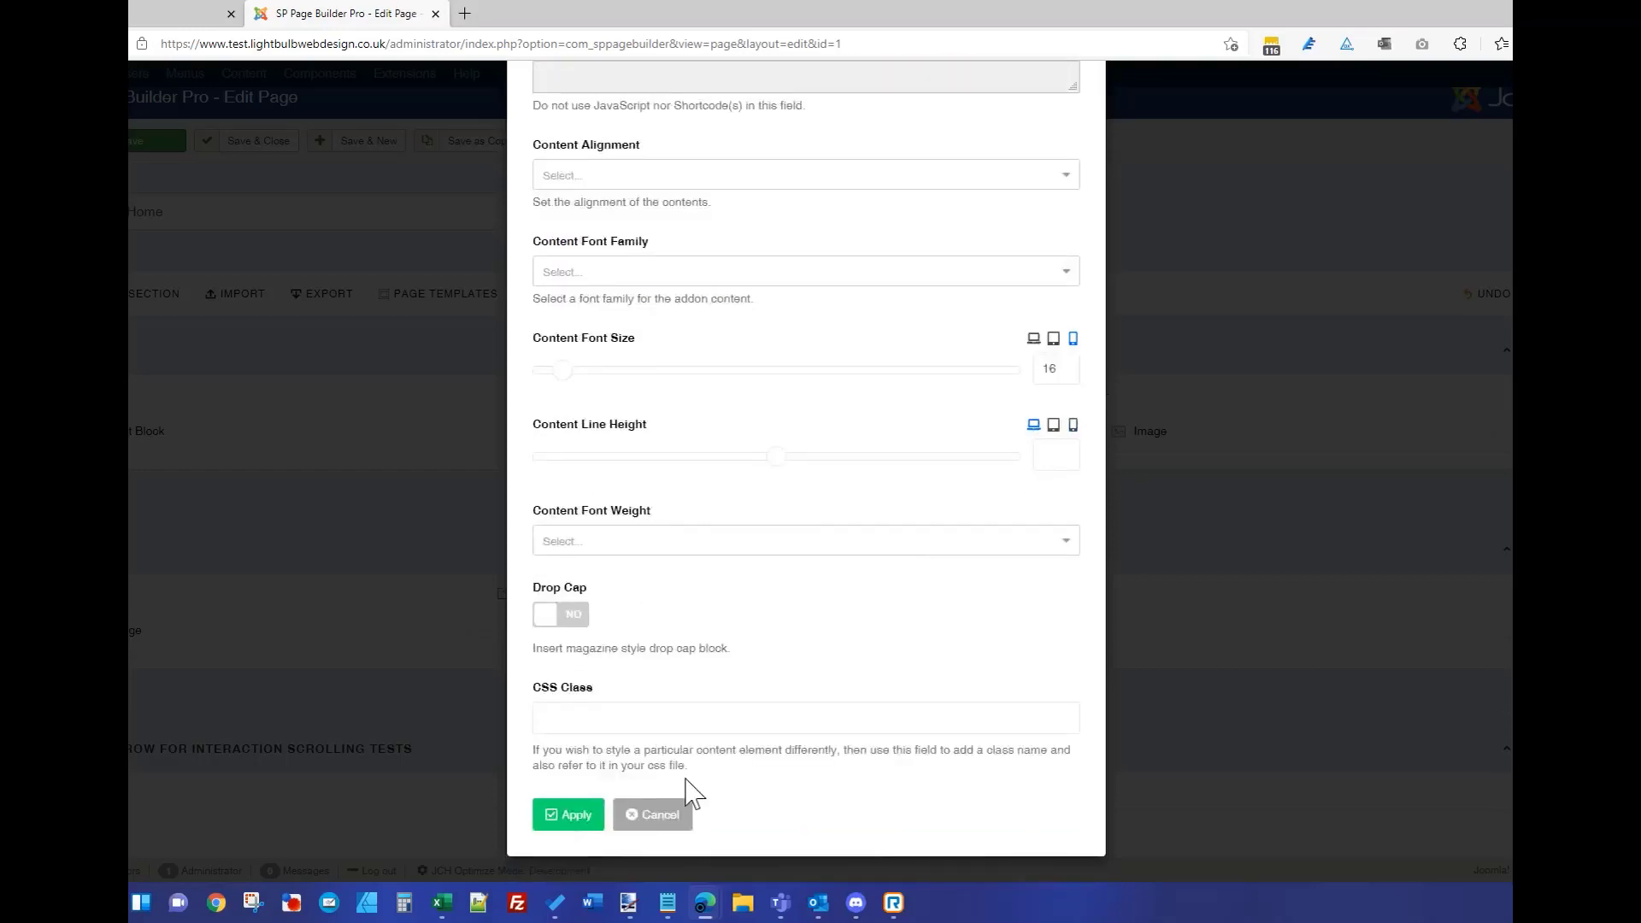
click(565, 821)
- Save the page, reload the live homepage and check the first row's text size at desktop and mobile widths
click(142, 142)
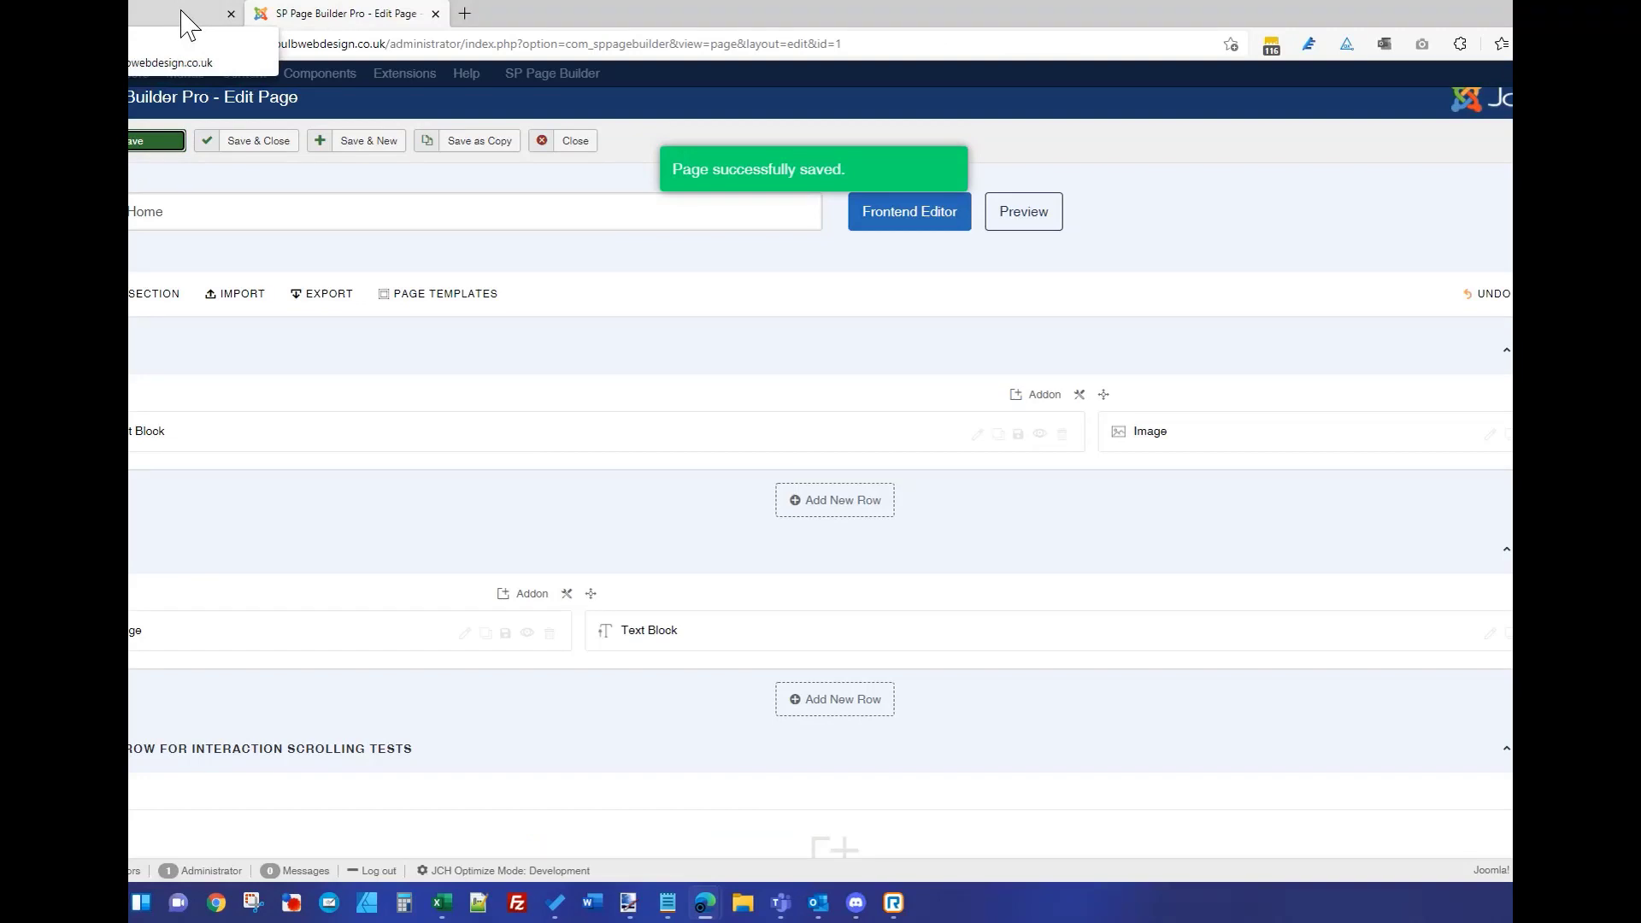
click(188, 24)
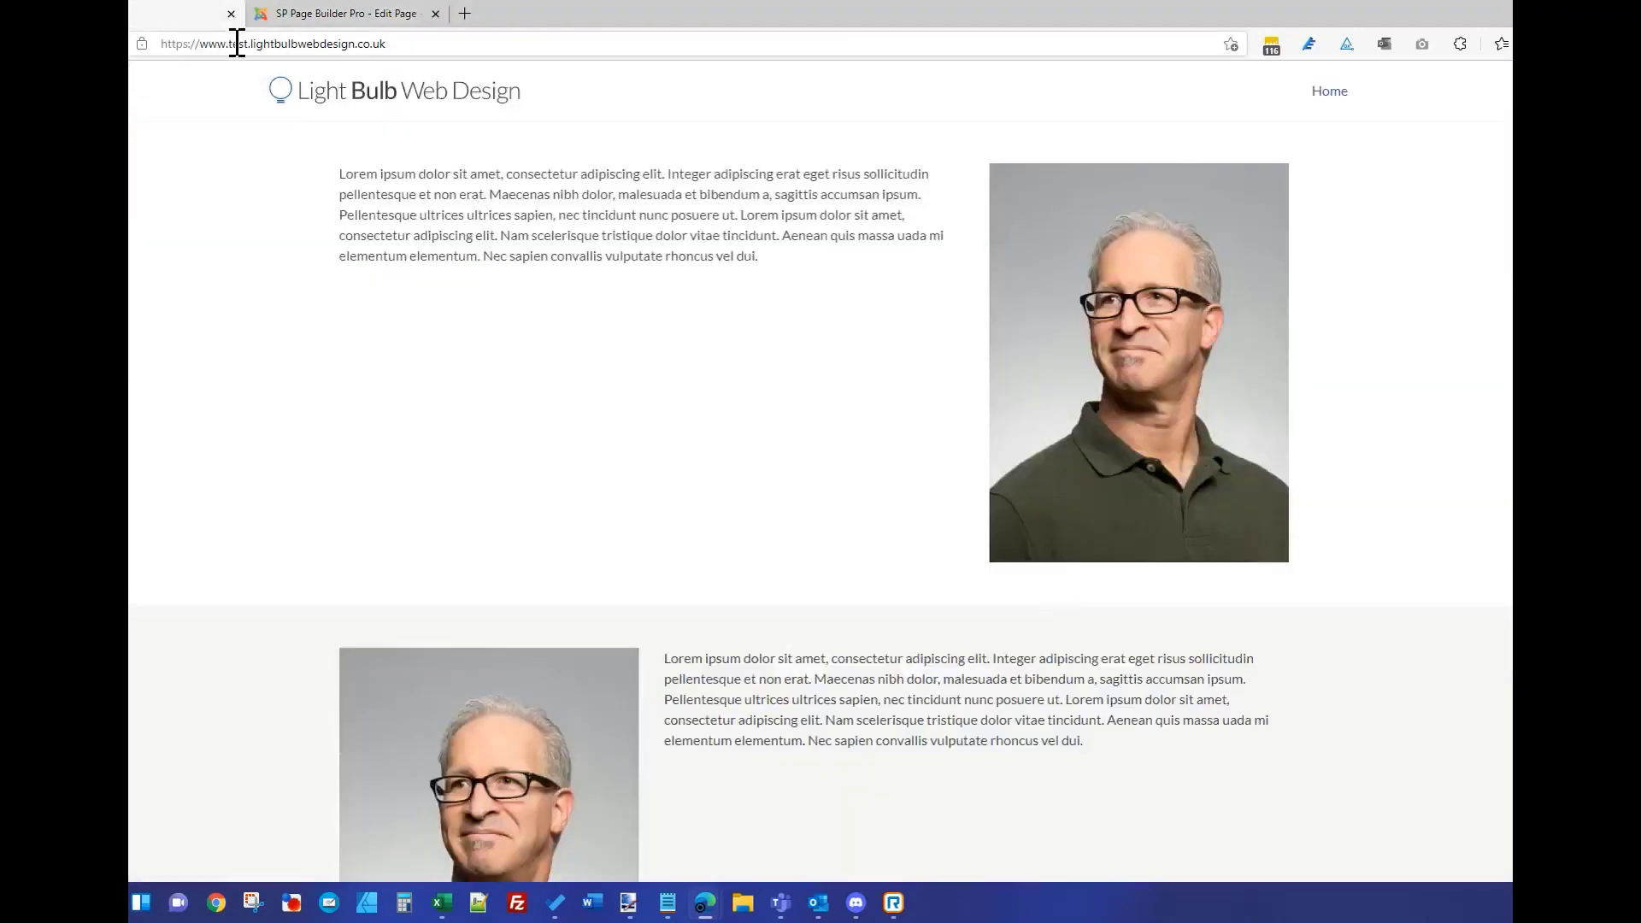
click(248, 44)
key(Return)
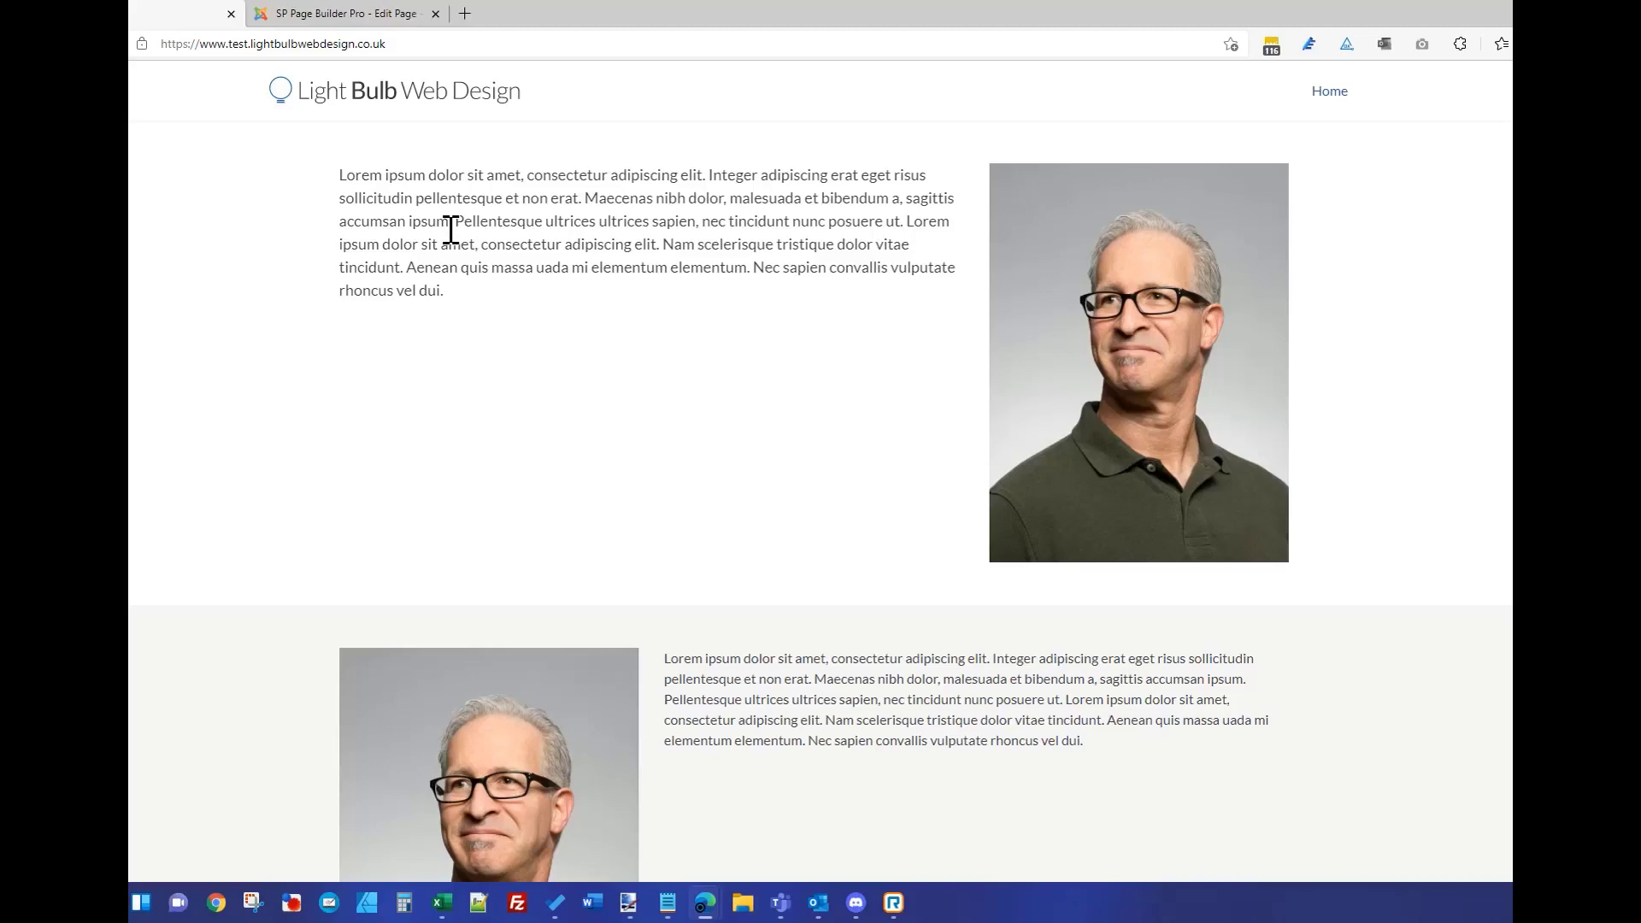
drag(958, 299, 958, 410)
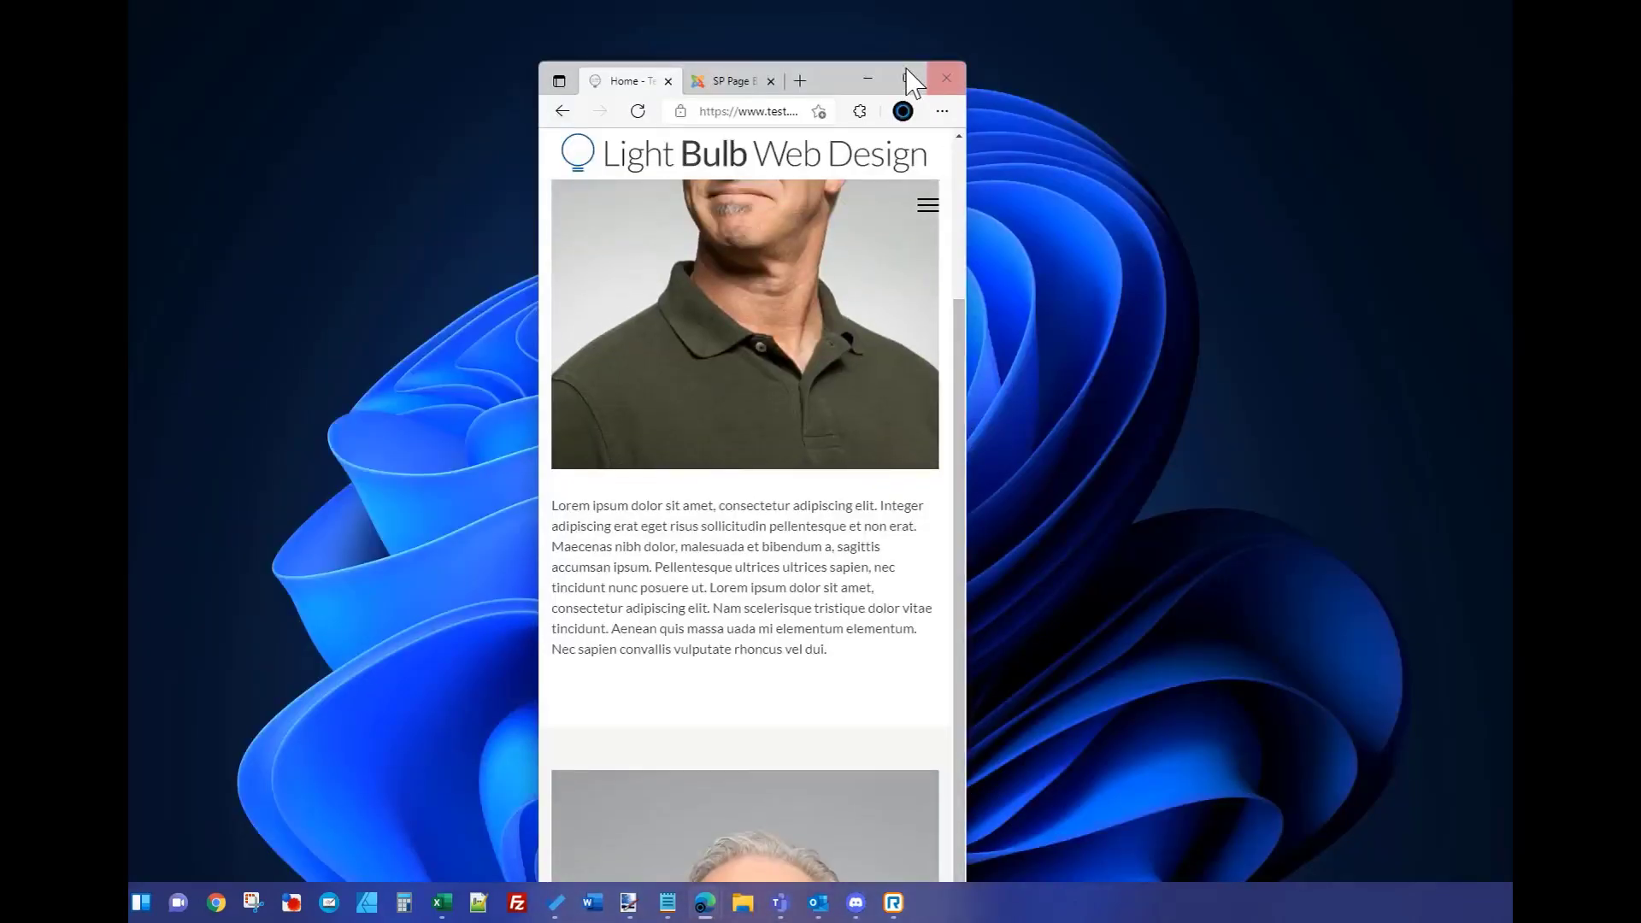
click(904, 76)
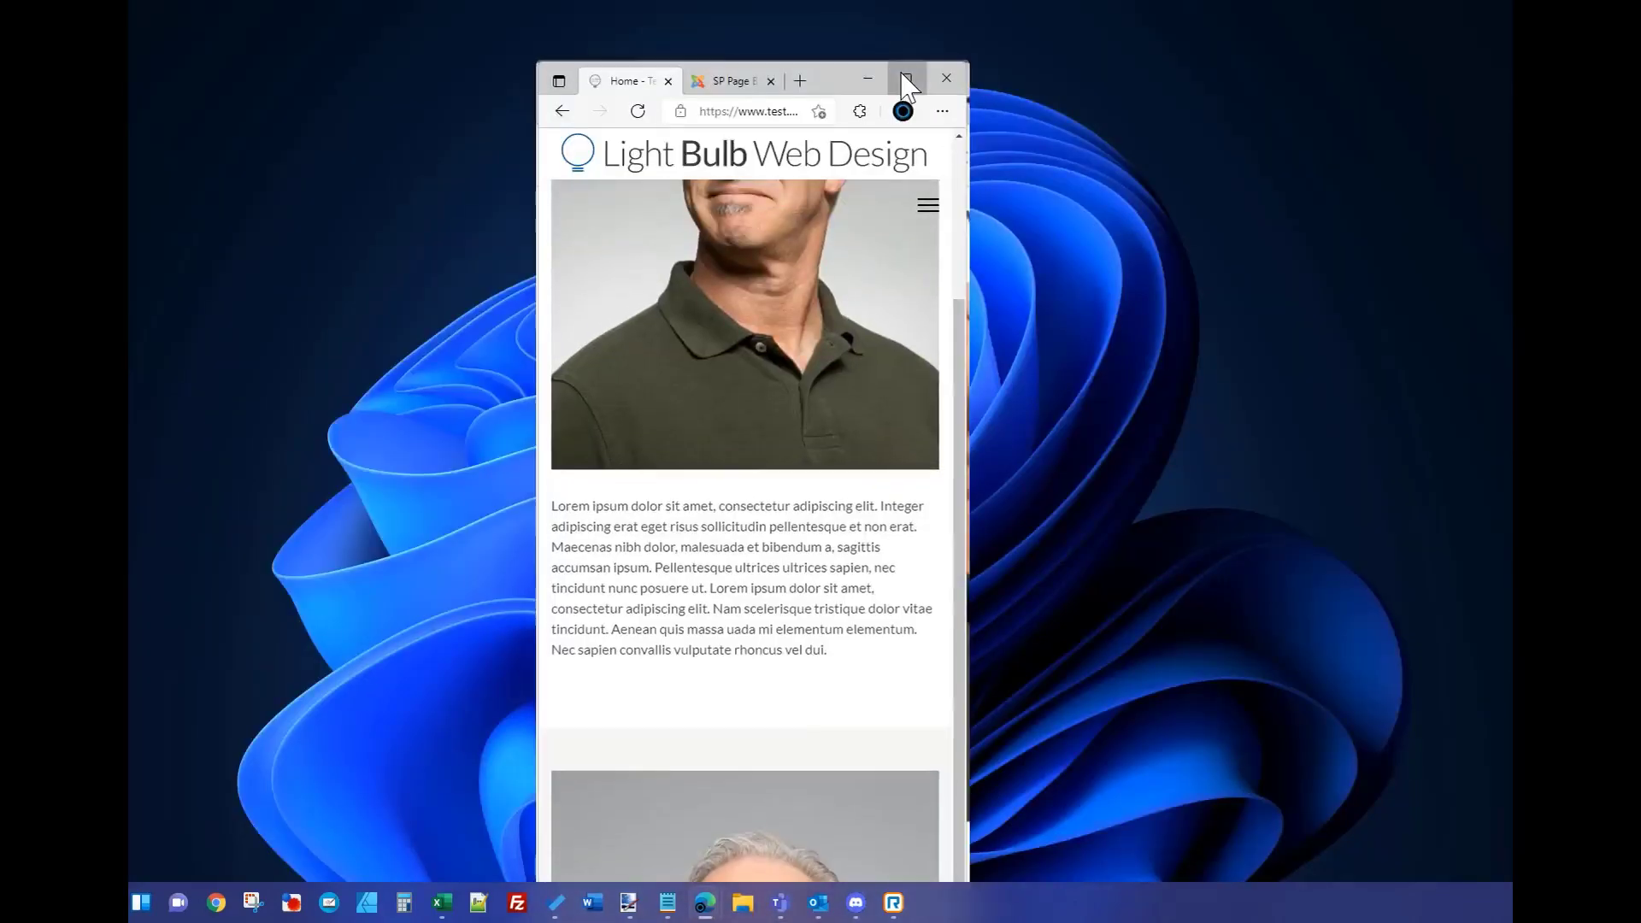
- Review the first row's text block settings for per-device options such as font size, line height, border radius, margin and padding
click(346, 14)
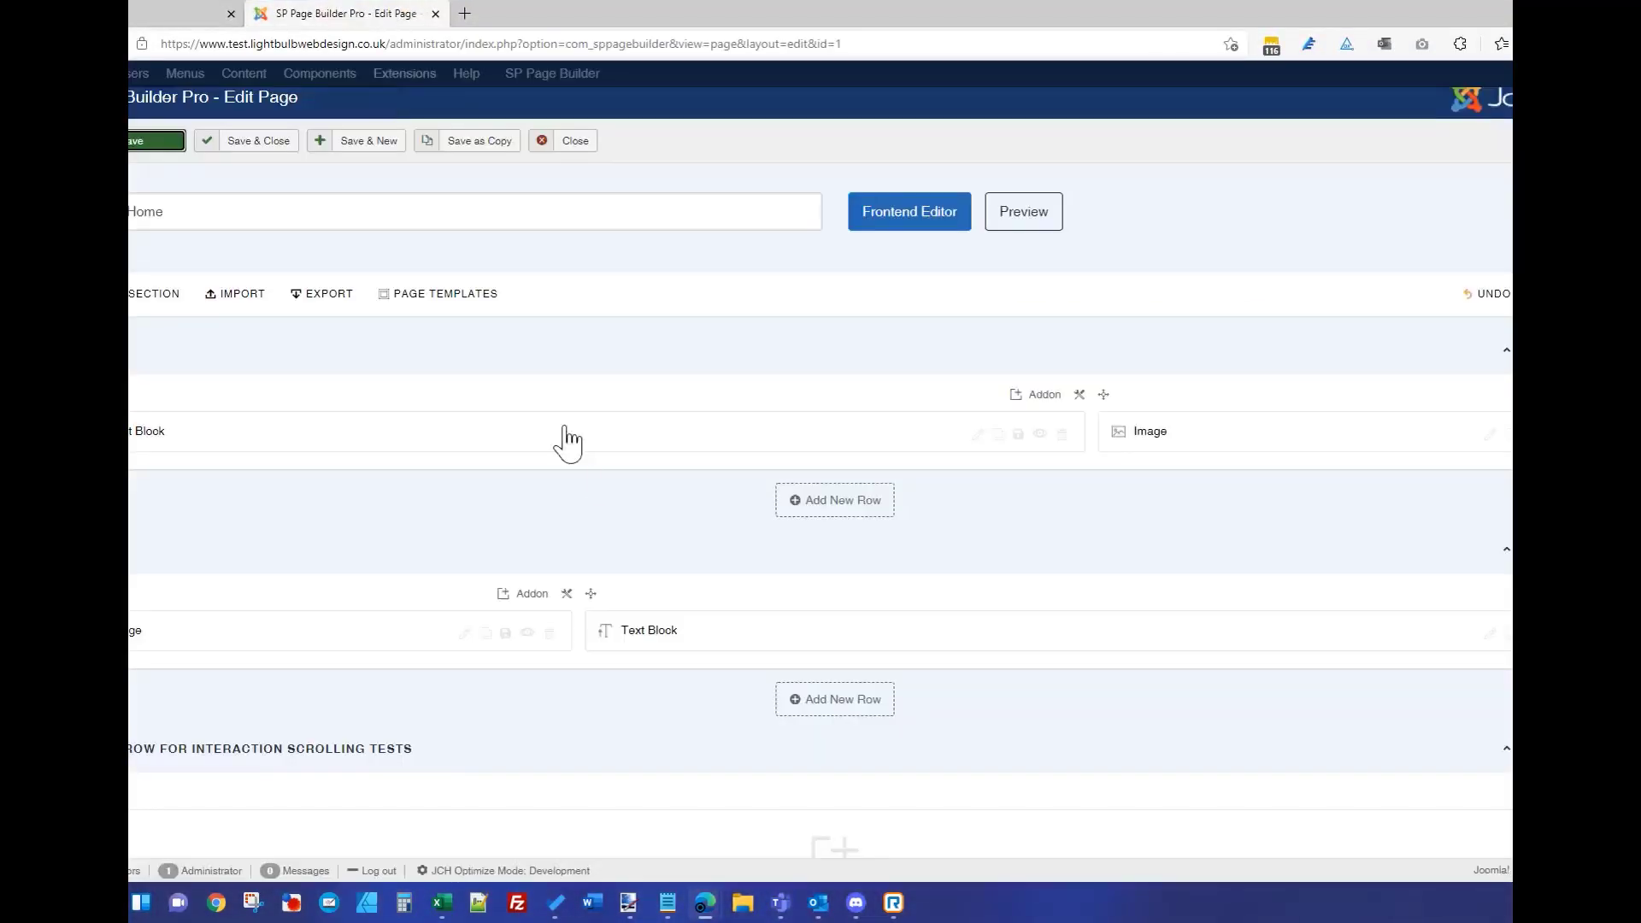
click(976, 435)
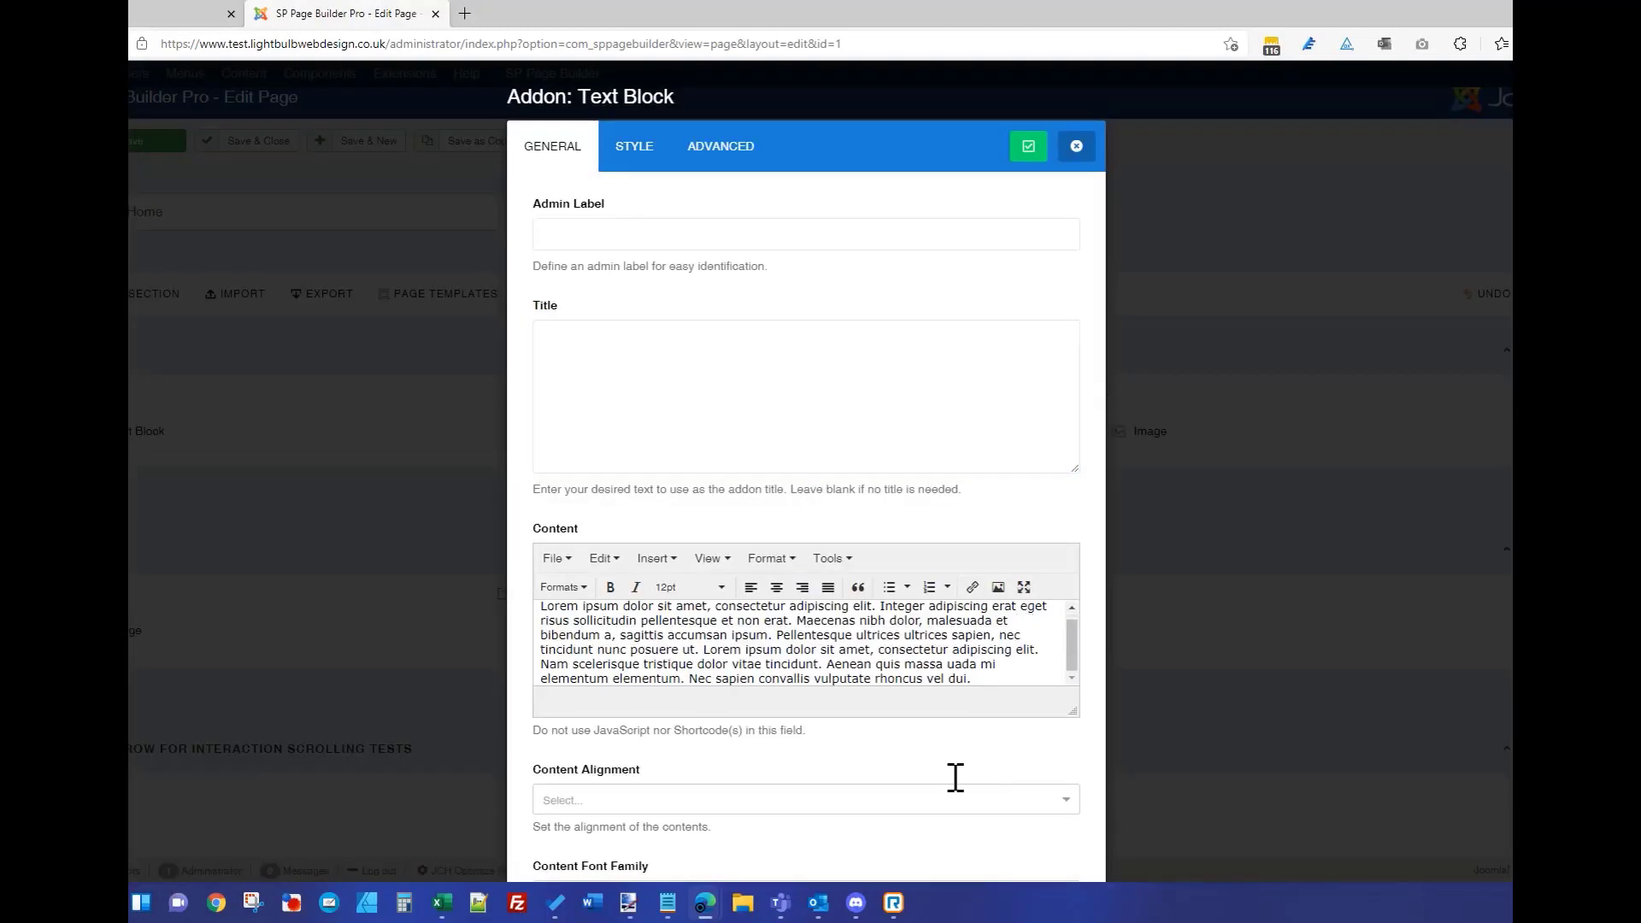
scroll(949, 779, down, 7)
click(1073, 347)
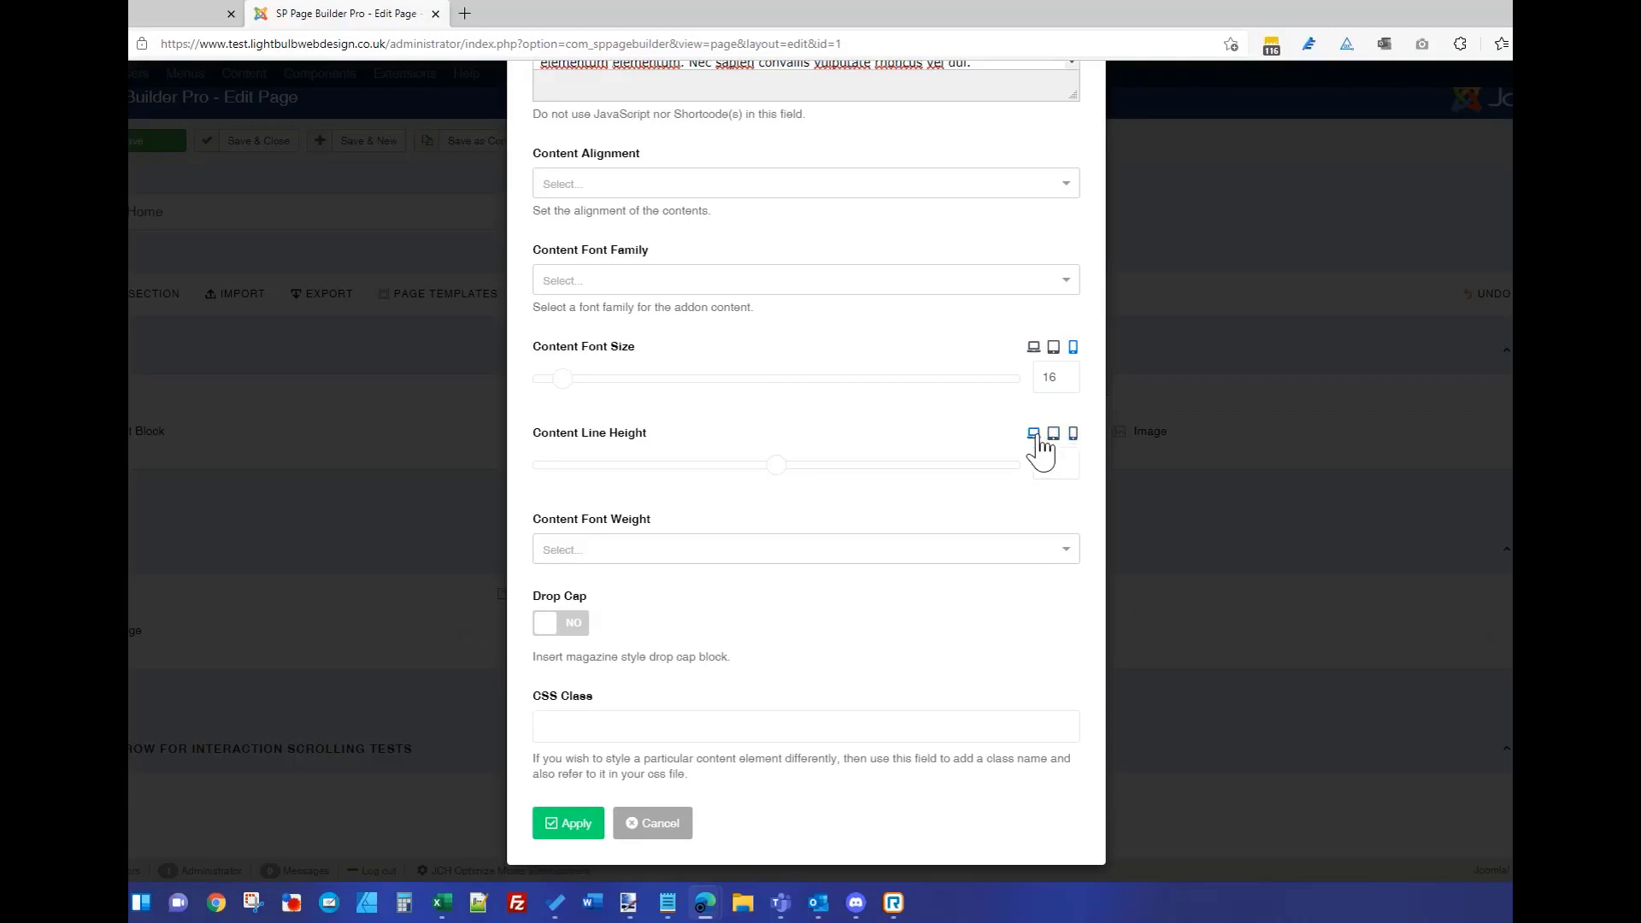
scroll(726, 470, up, 8)
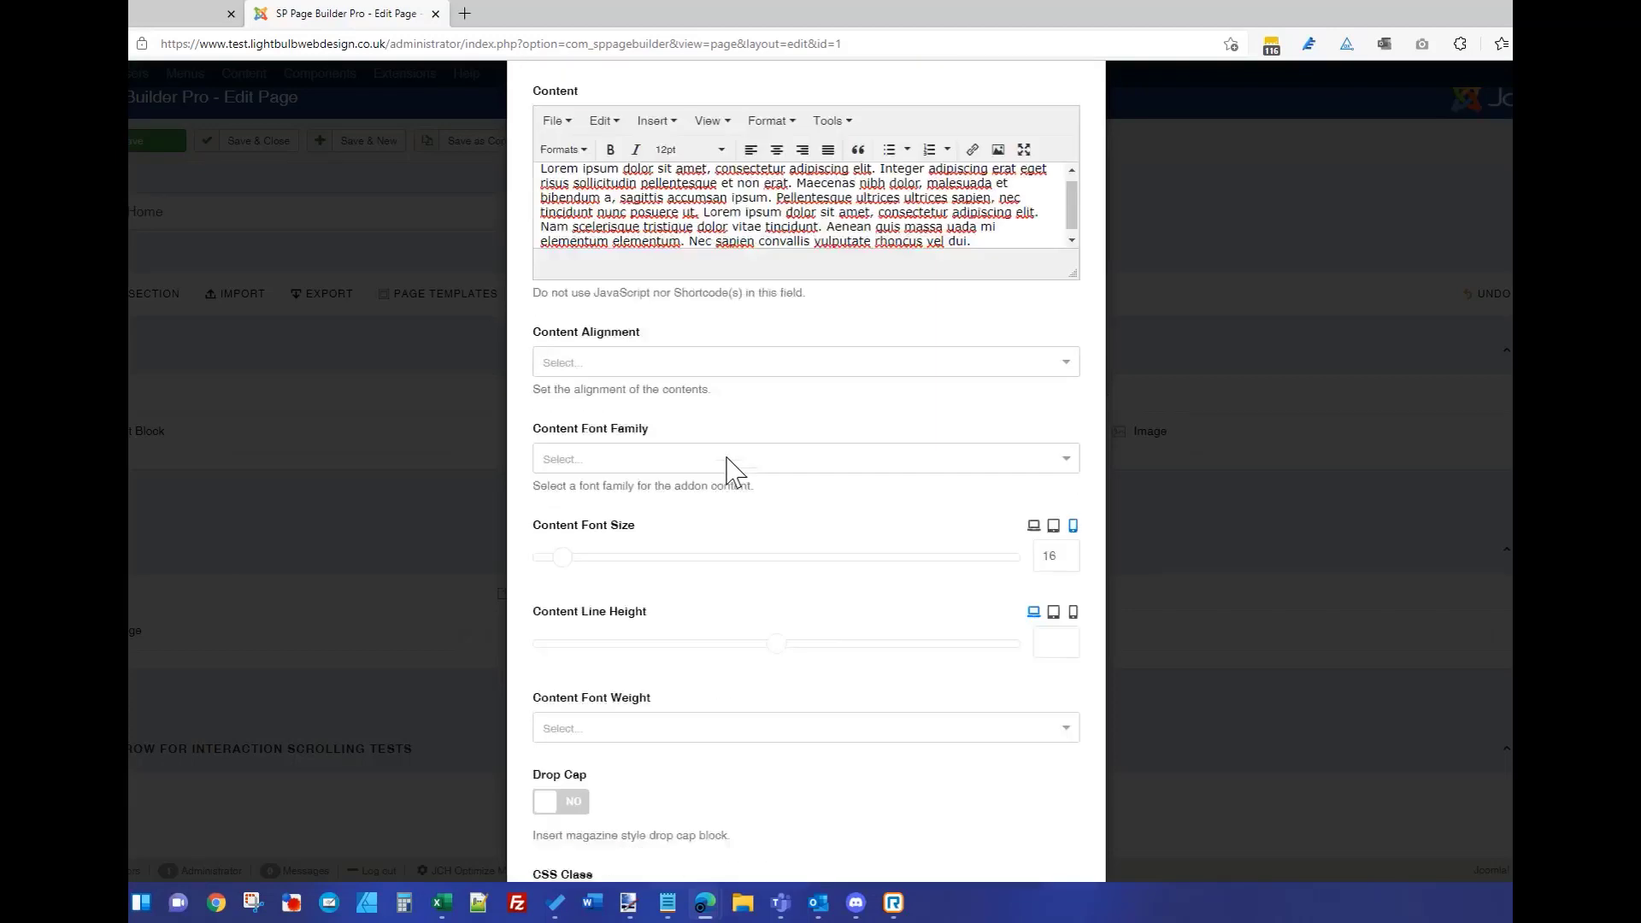
click(641, 168)
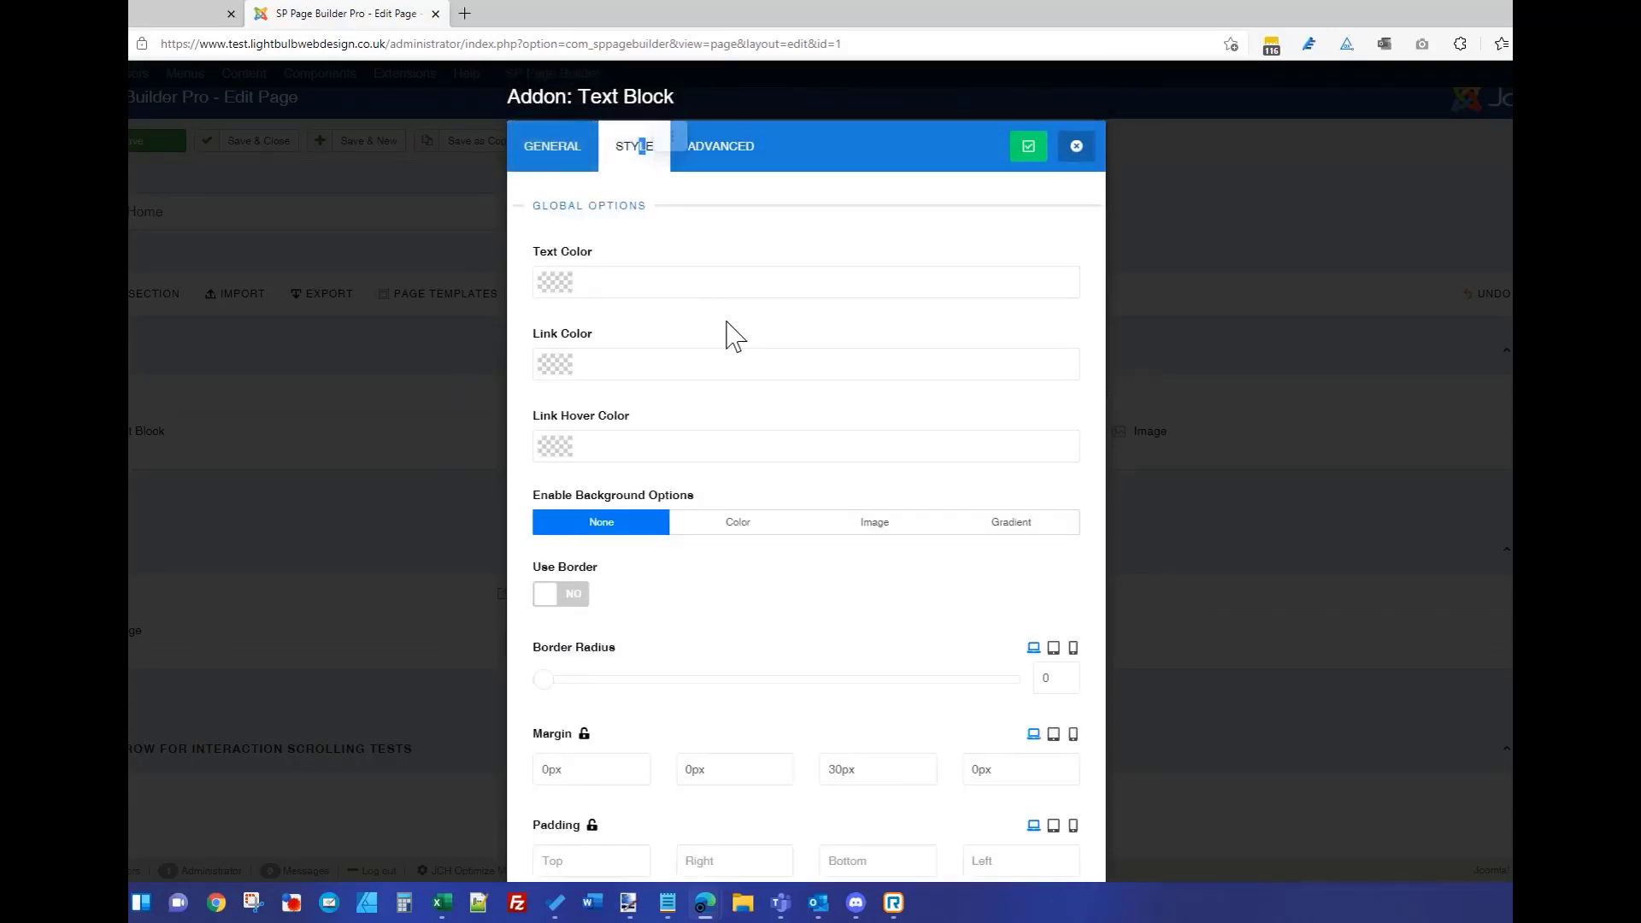
scroll(728, 329, down, 2)
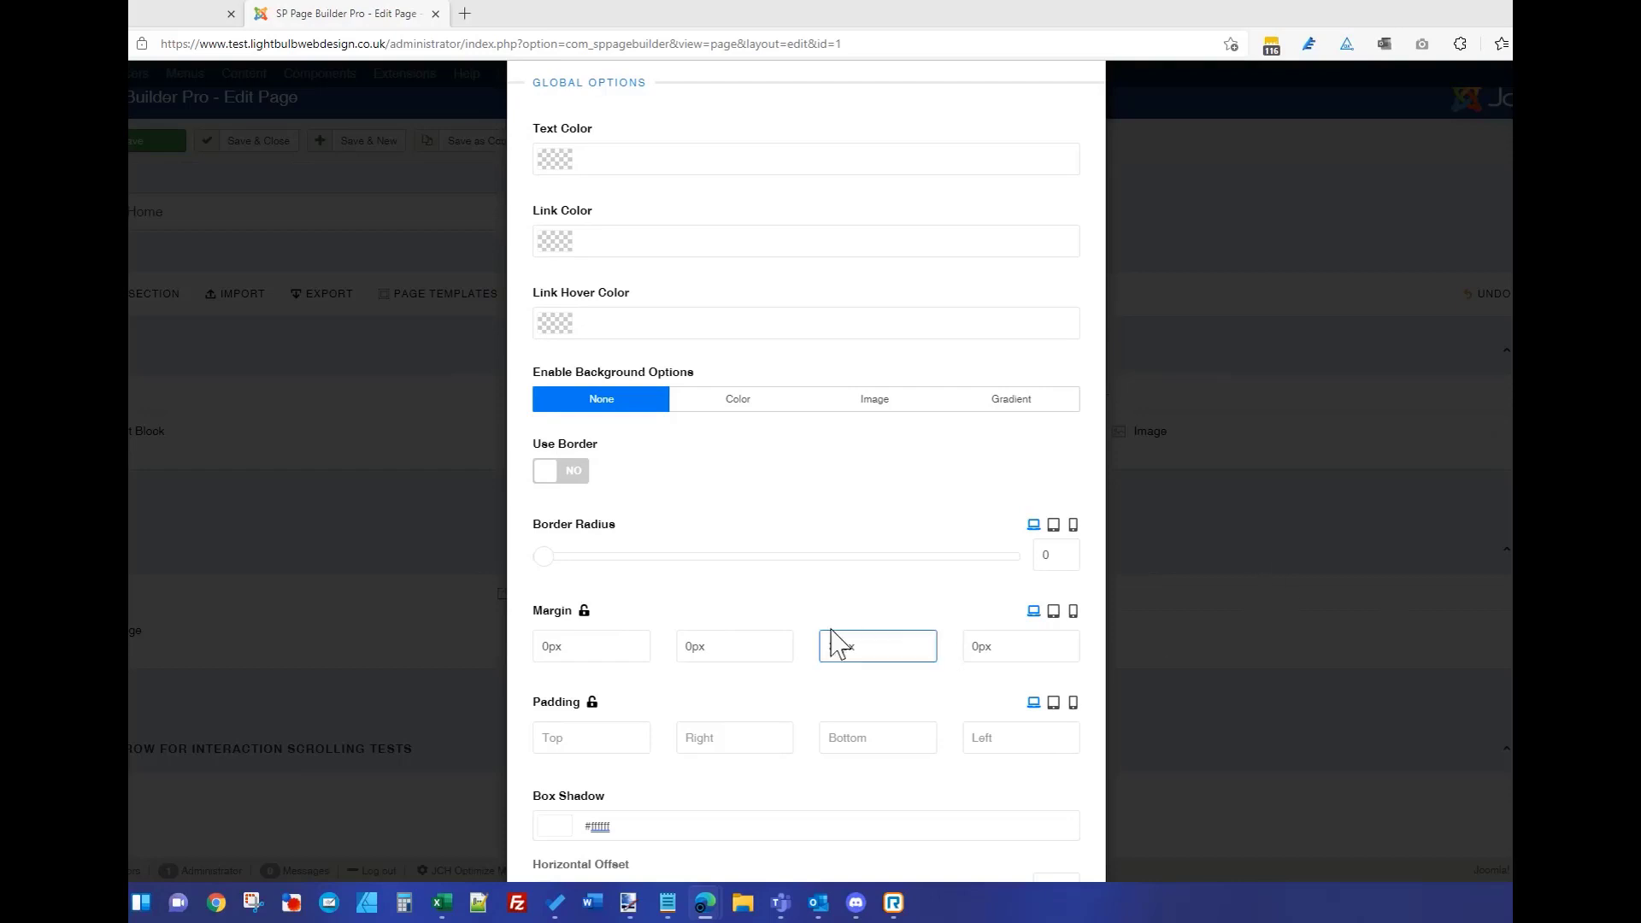
scroll(630, 539, down, 5)
scroll(630, 538, down, 4)
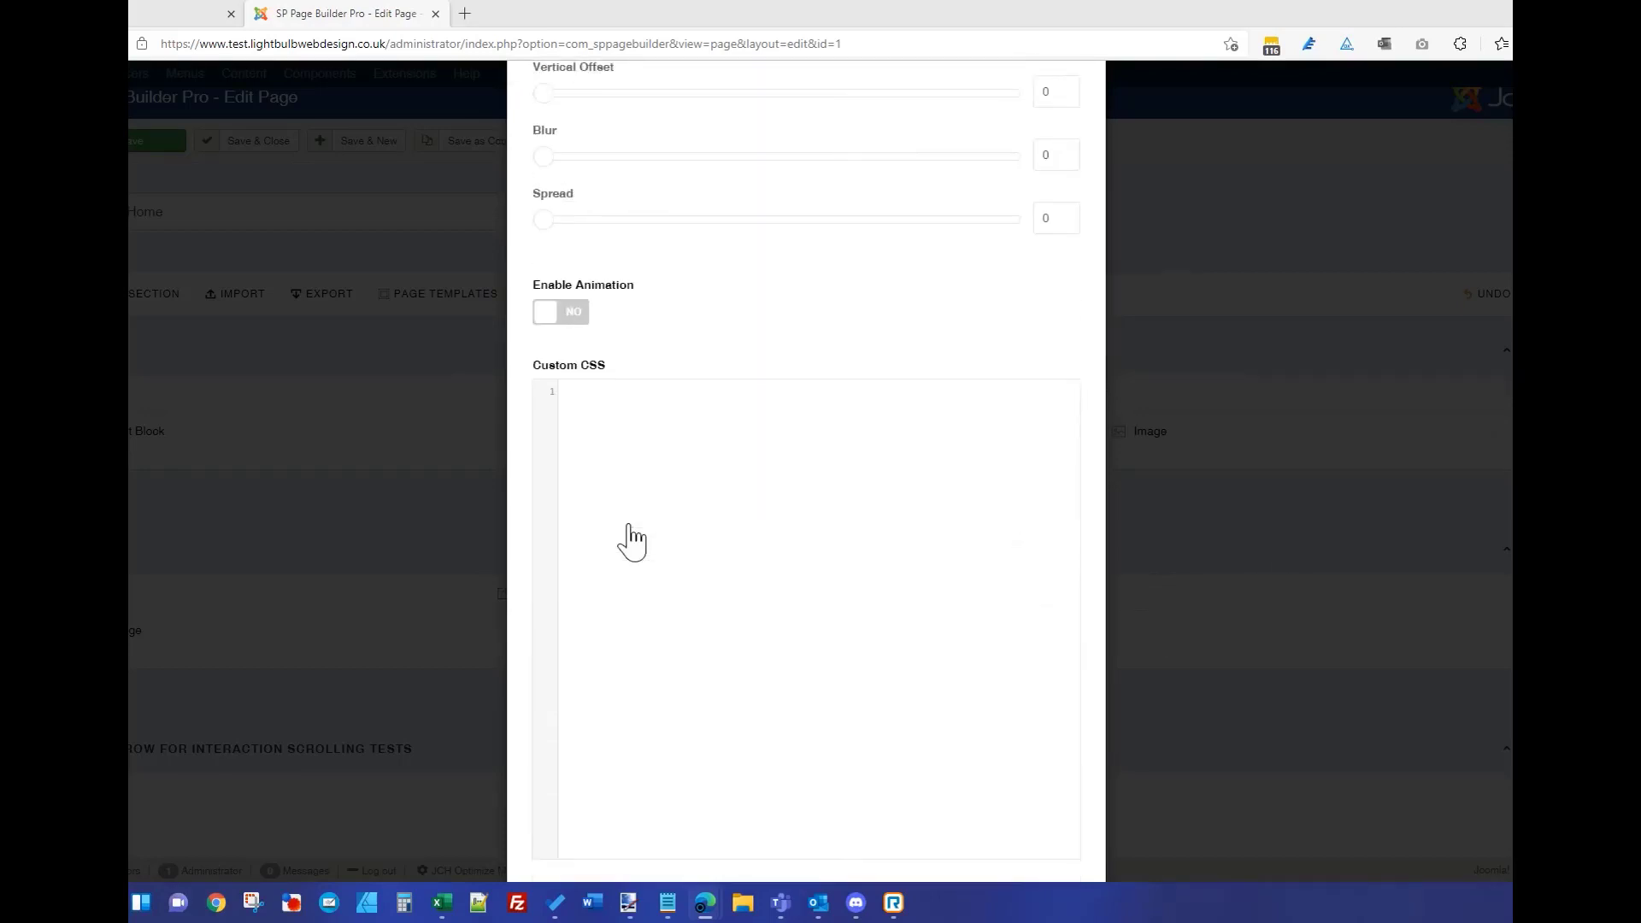
scroll(630, 538, up, 10)
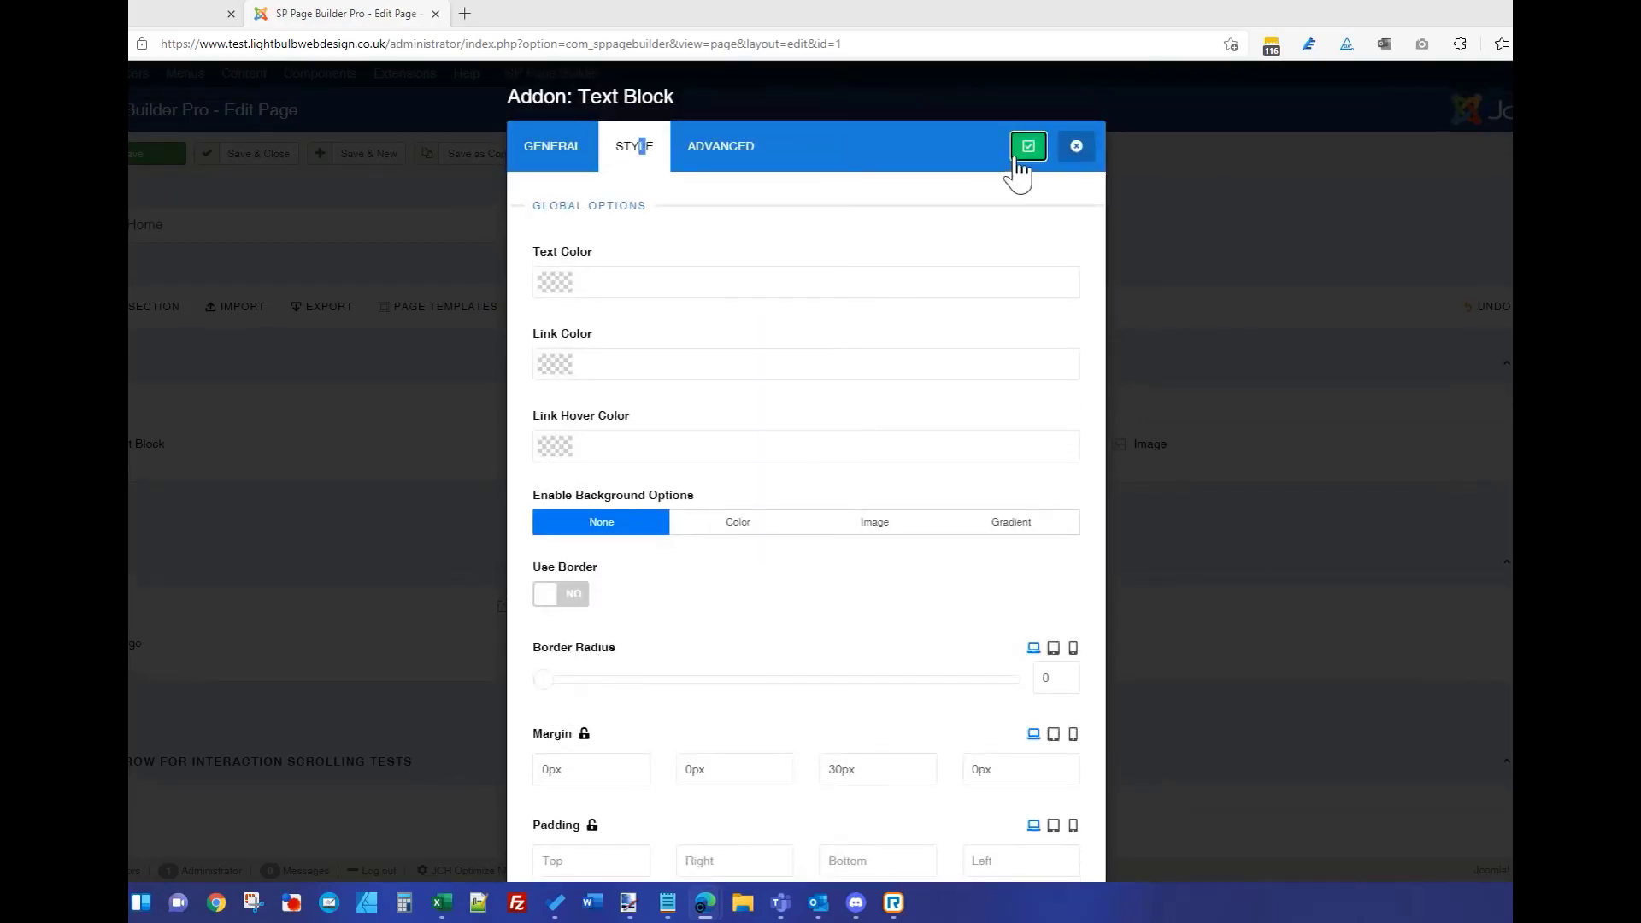
click(1025, 147)
- Save and close the page in the editor, and reload the live homepage
click(272, 157)
click(196, 24)
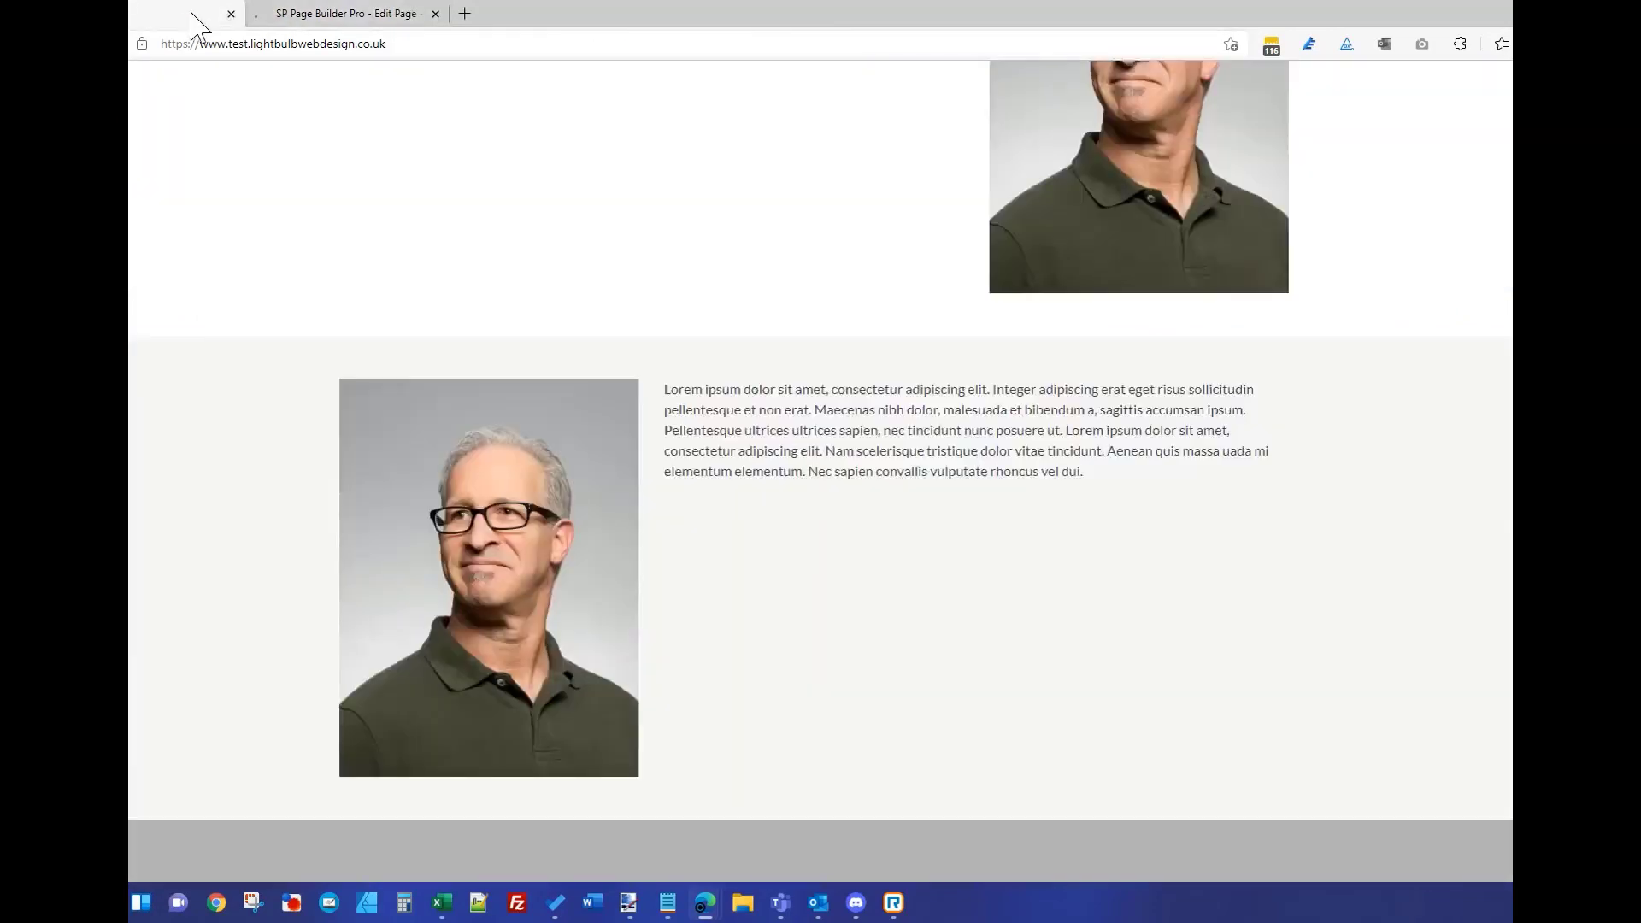
click(241, 44)
key(Return)
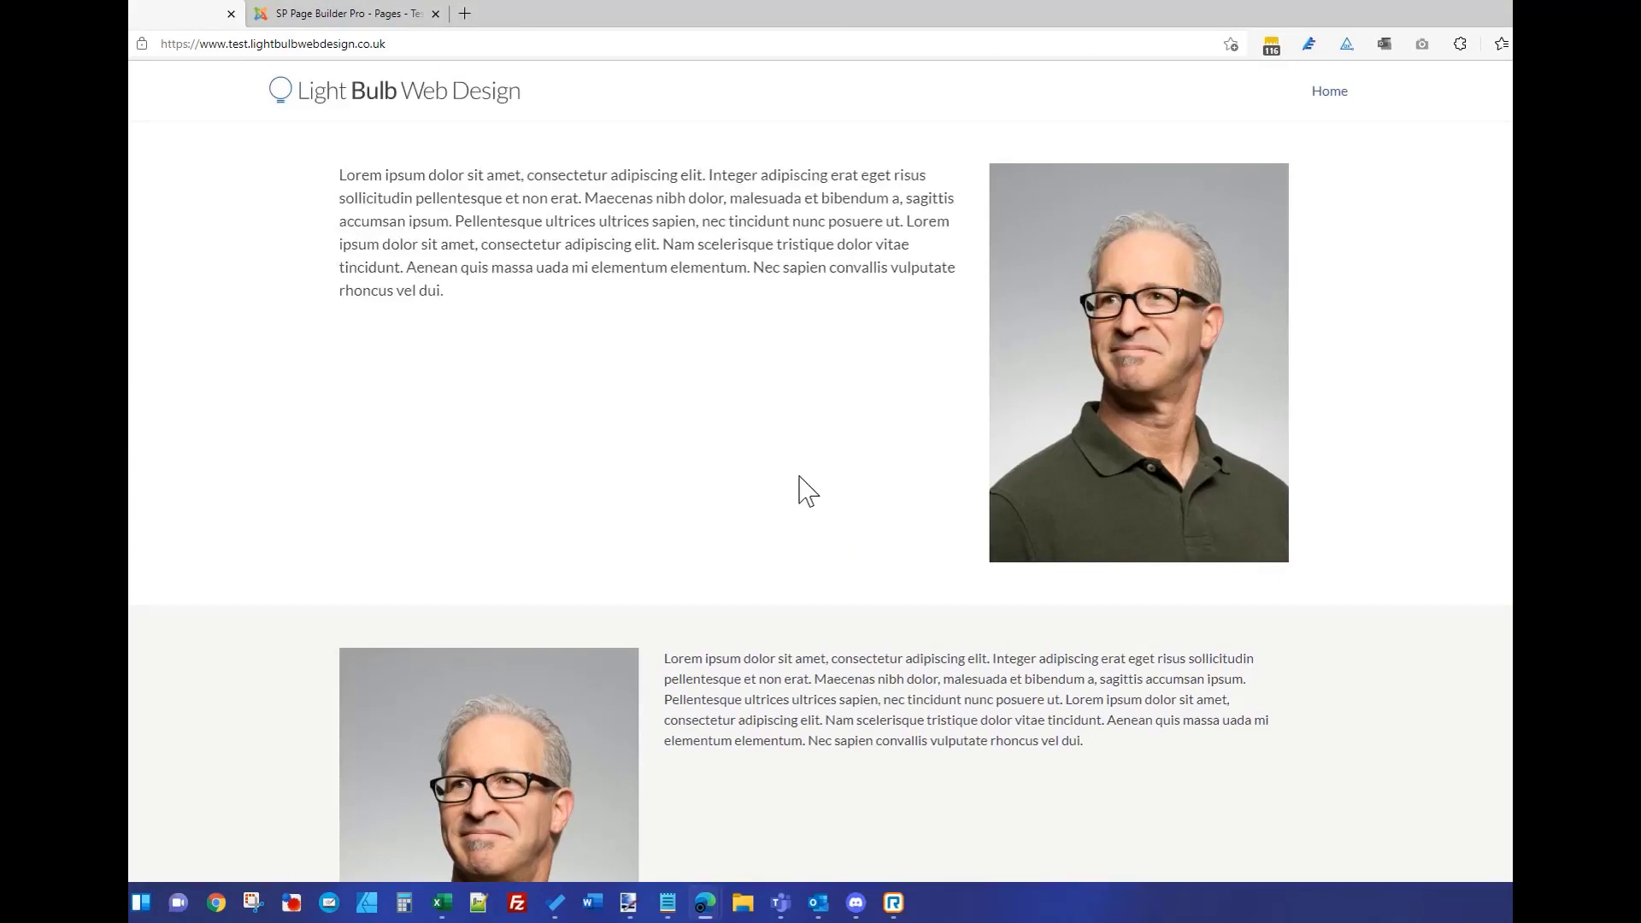
- Check the finished homepage down to its end at mobile width, and return the browser to full size
scroll(901, 453, down, 12)
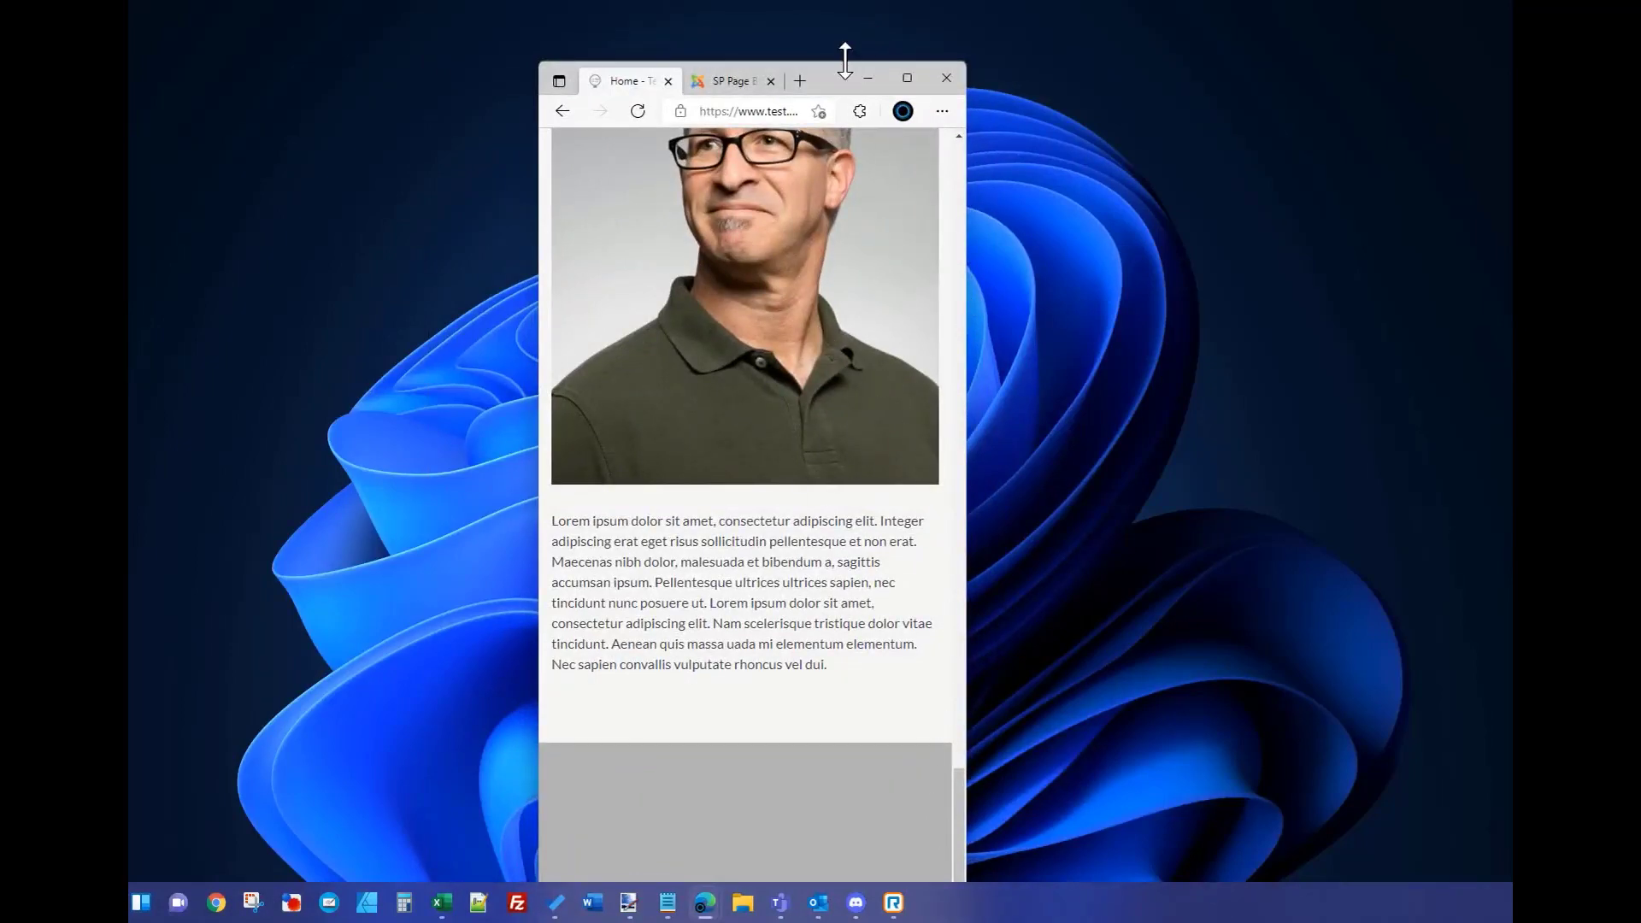
drag(847, 68, 855, 3)
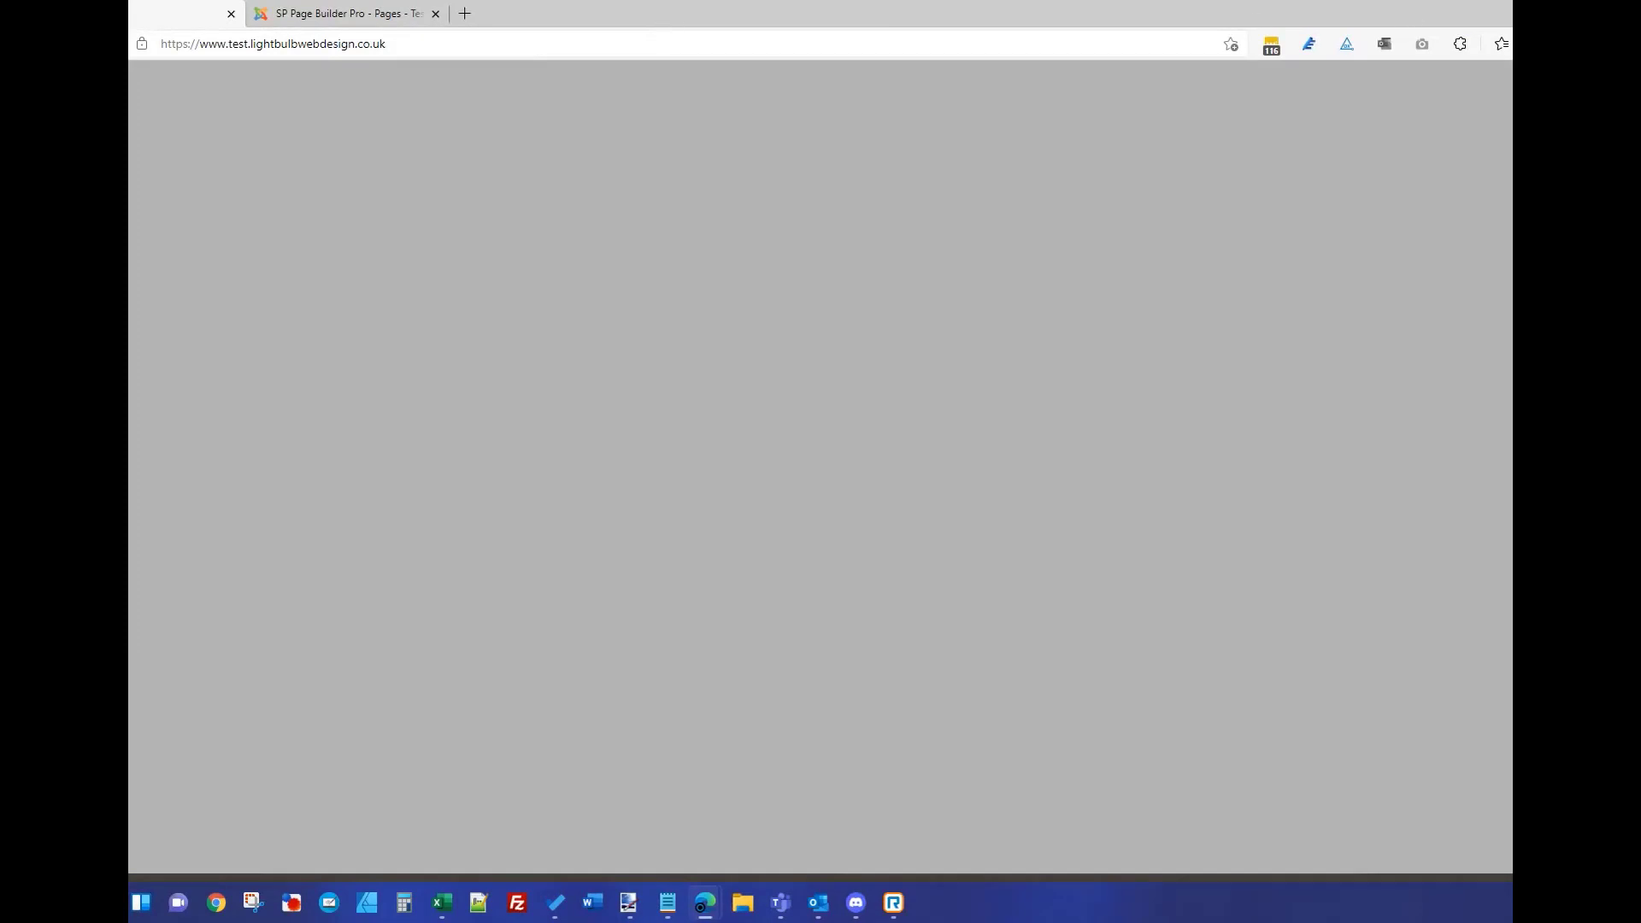
- Check the live homepage's footer at mobile width, and return the browser to full size
click(1582, 12)
scroll(886, 443, down, 6)
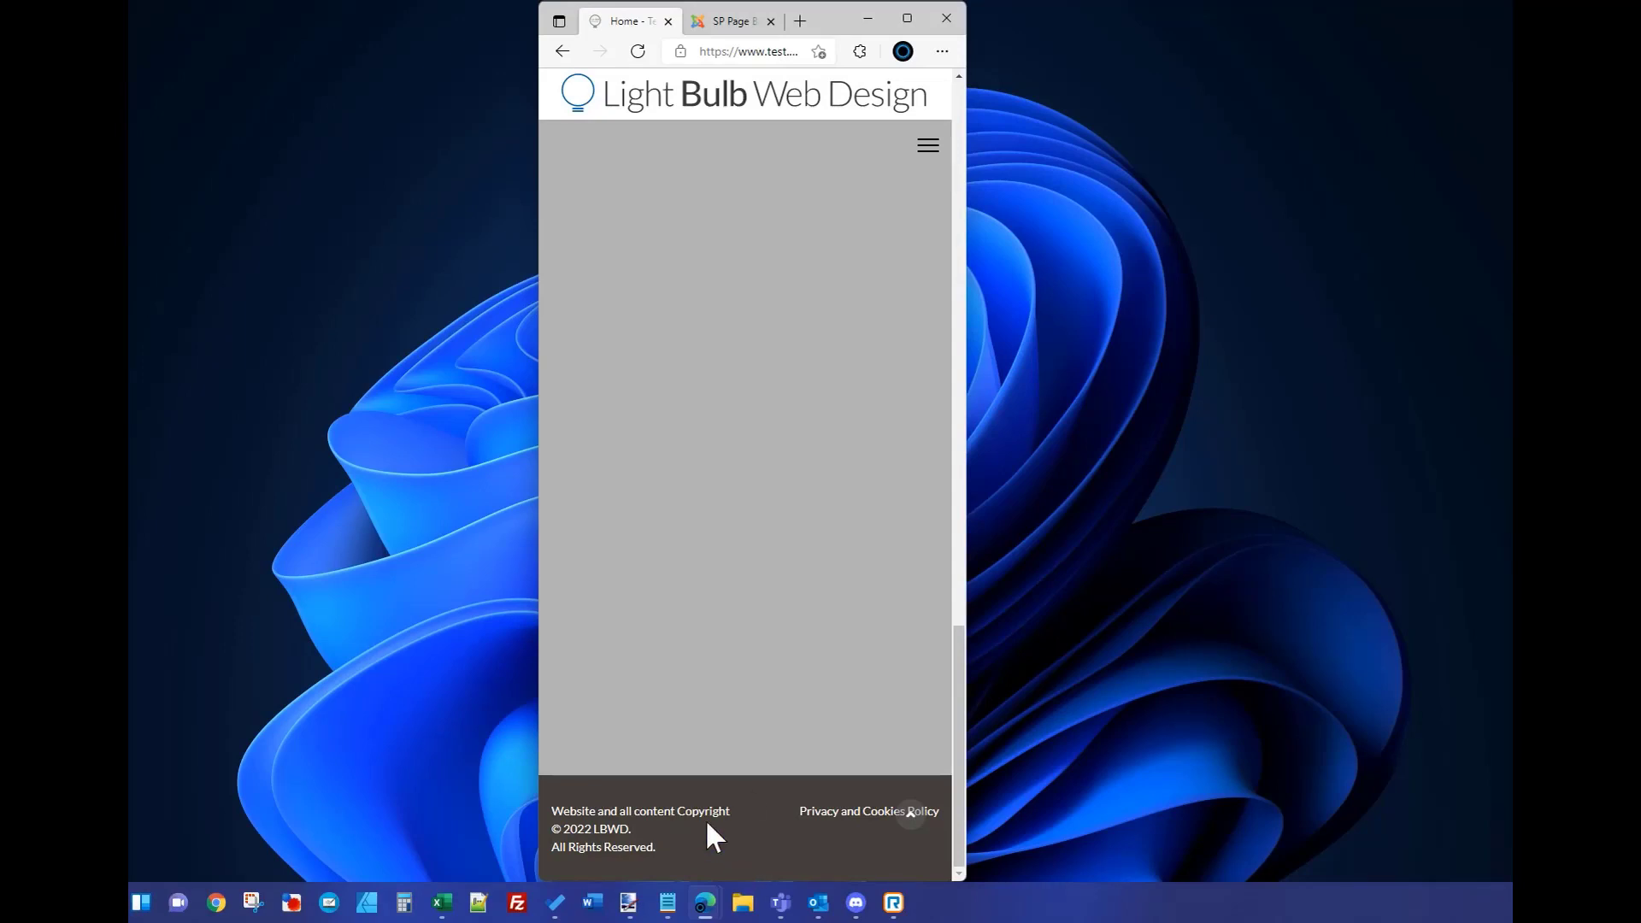
click(907, 18)
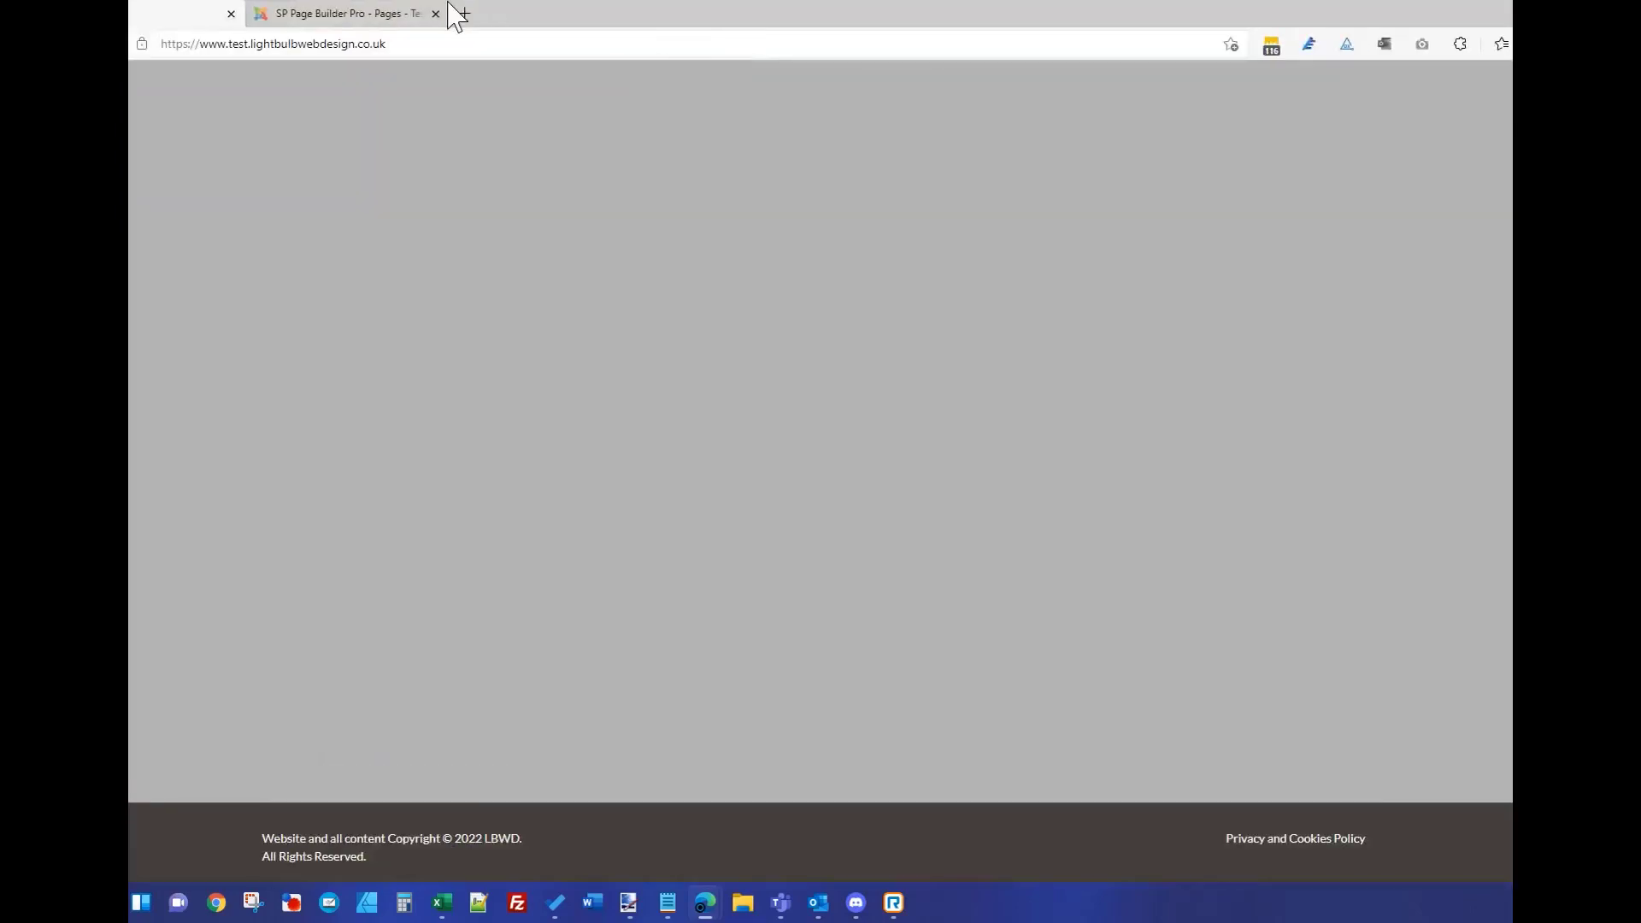
- Open the template options of the shaper_helixultimate - Default site style in the Joomla administrator and show its layout settings
click(325, 14)
click(496, 76)
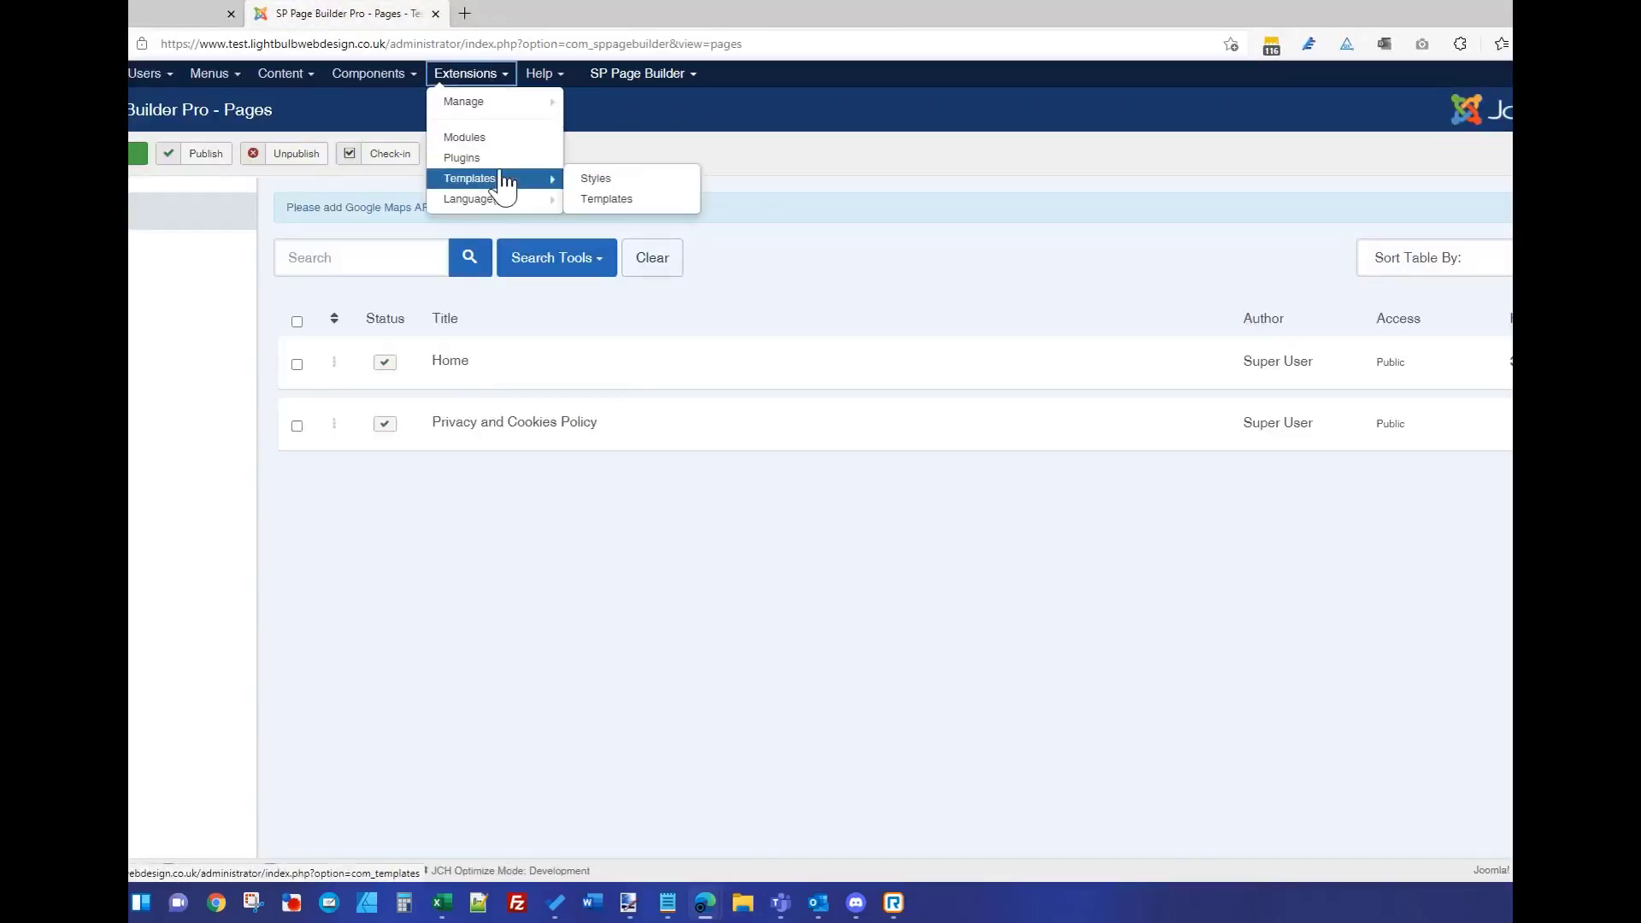
click(509, 179)
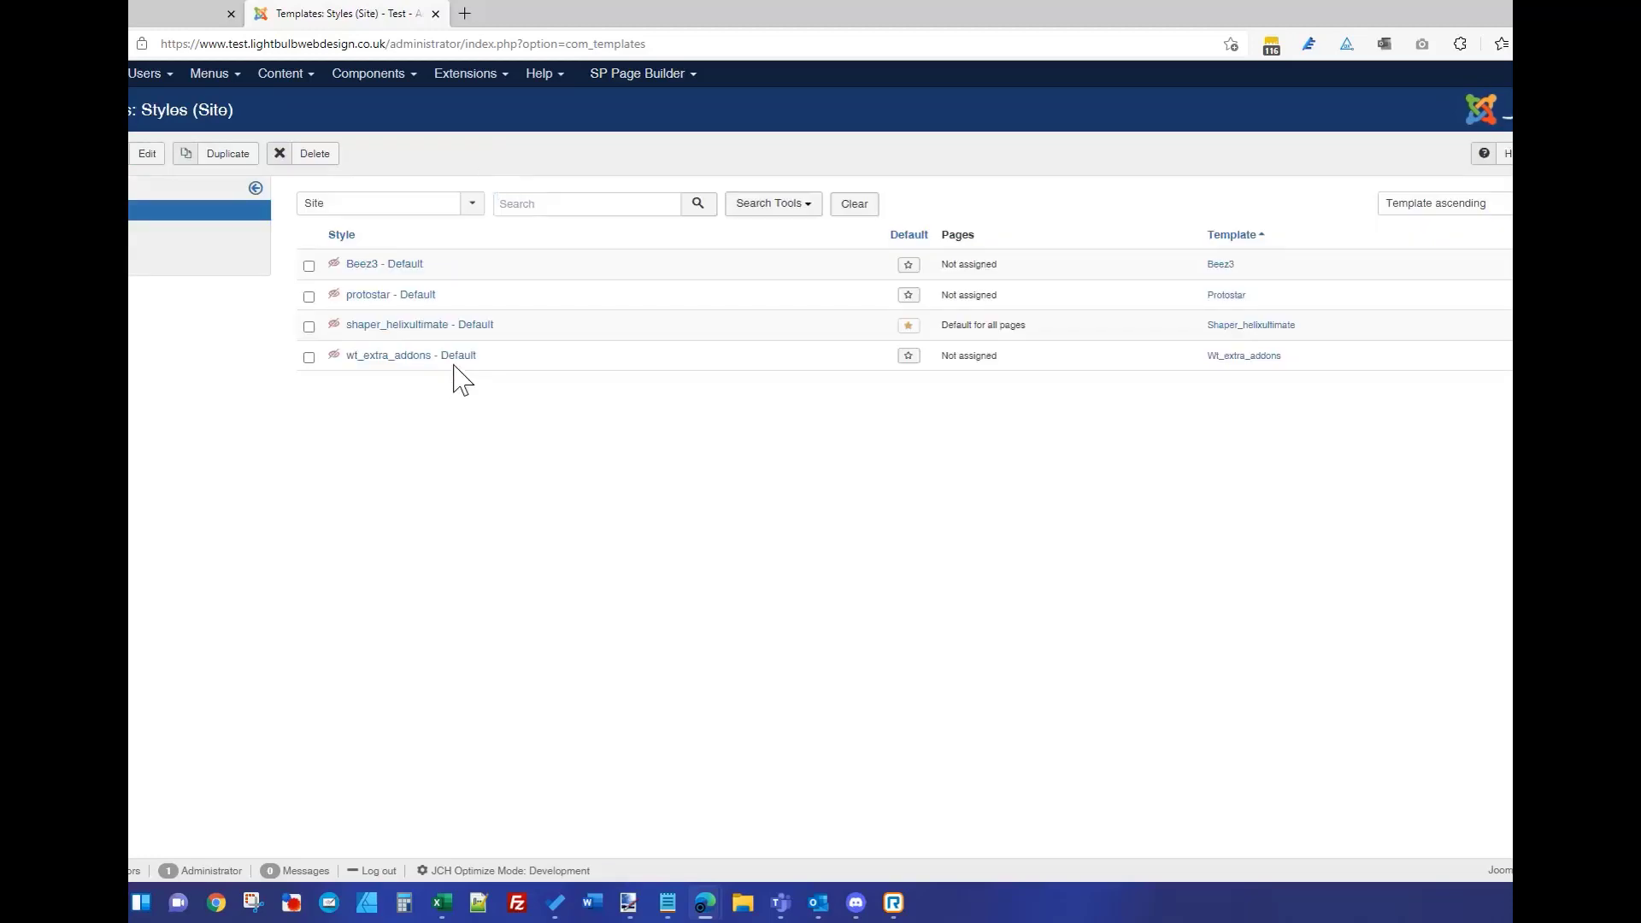
click(468, 325)
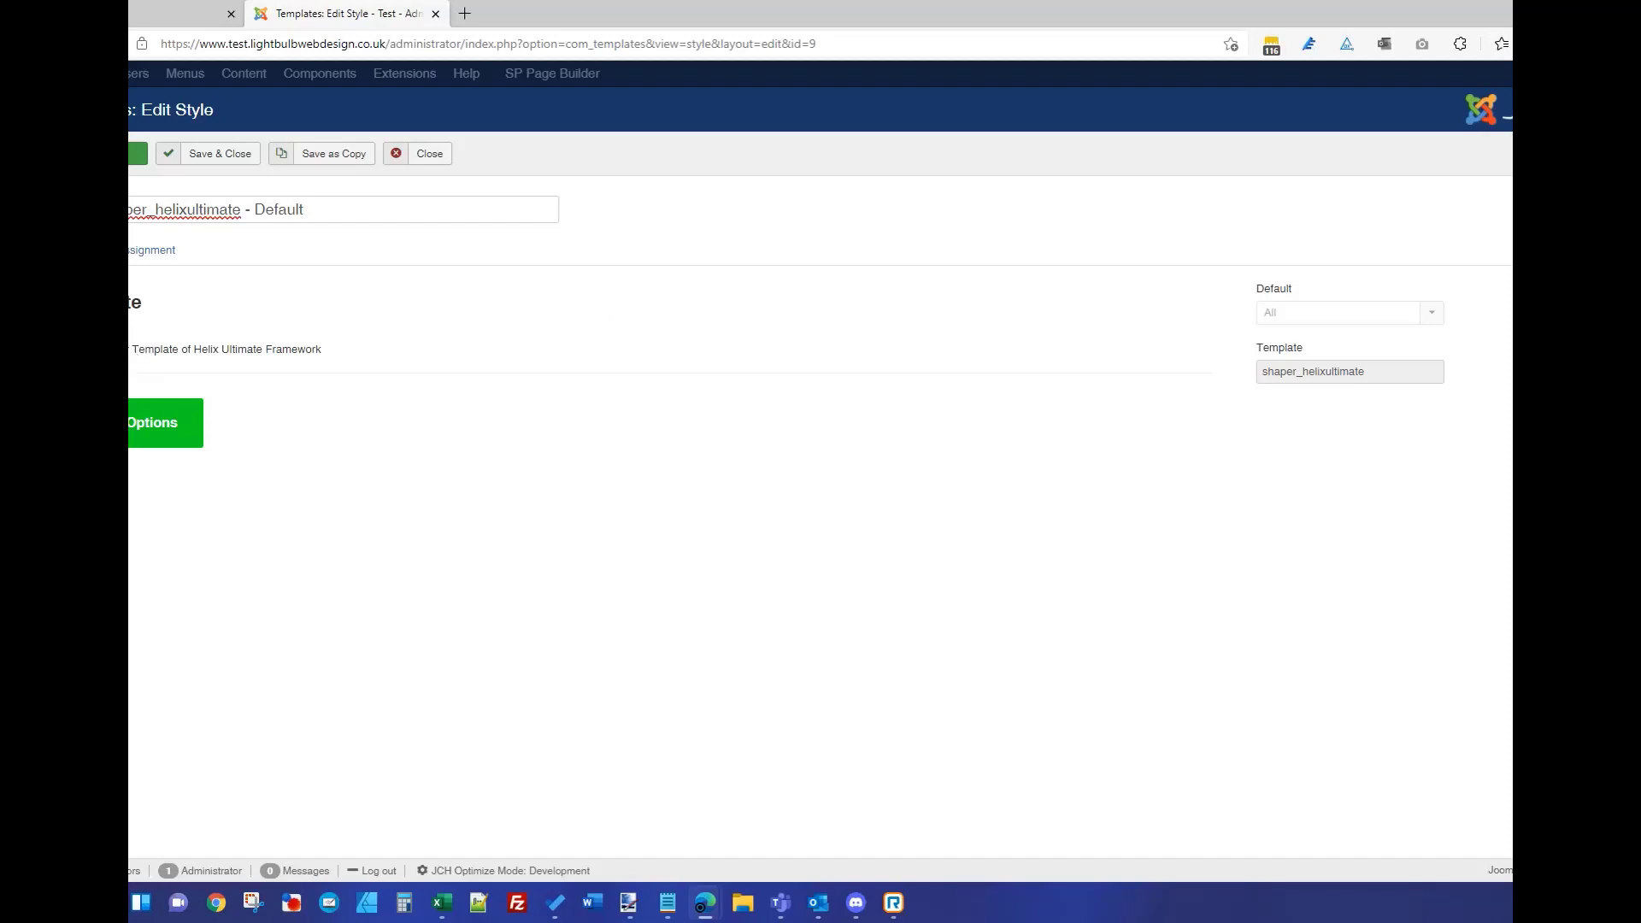
click(130, 425)
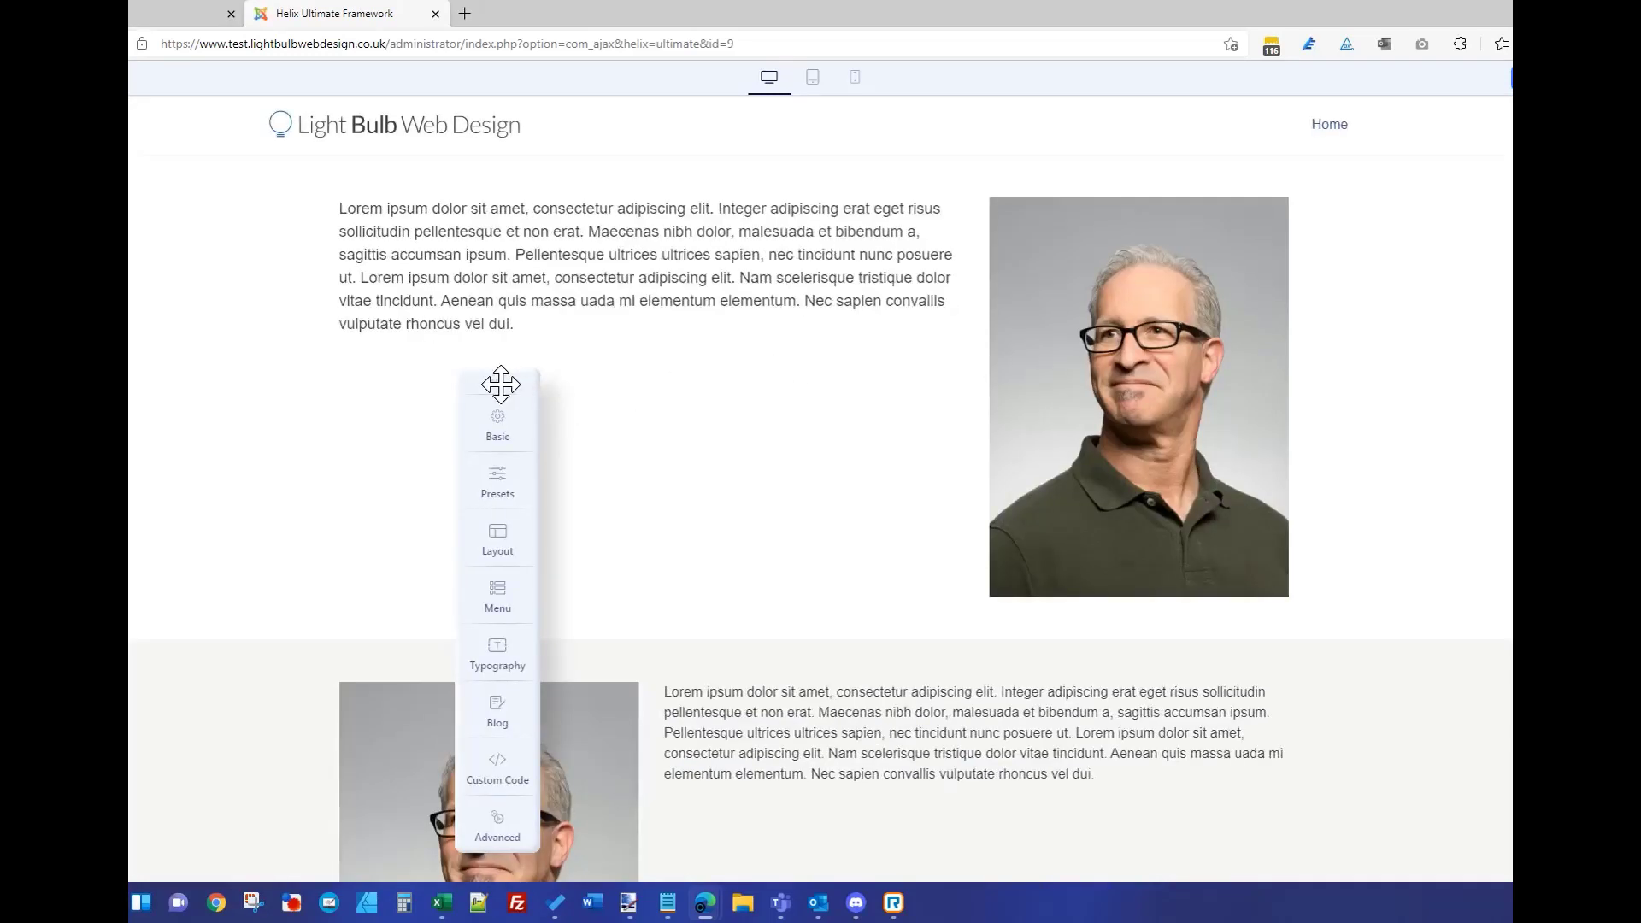
drag(498, 382, 211, 208)
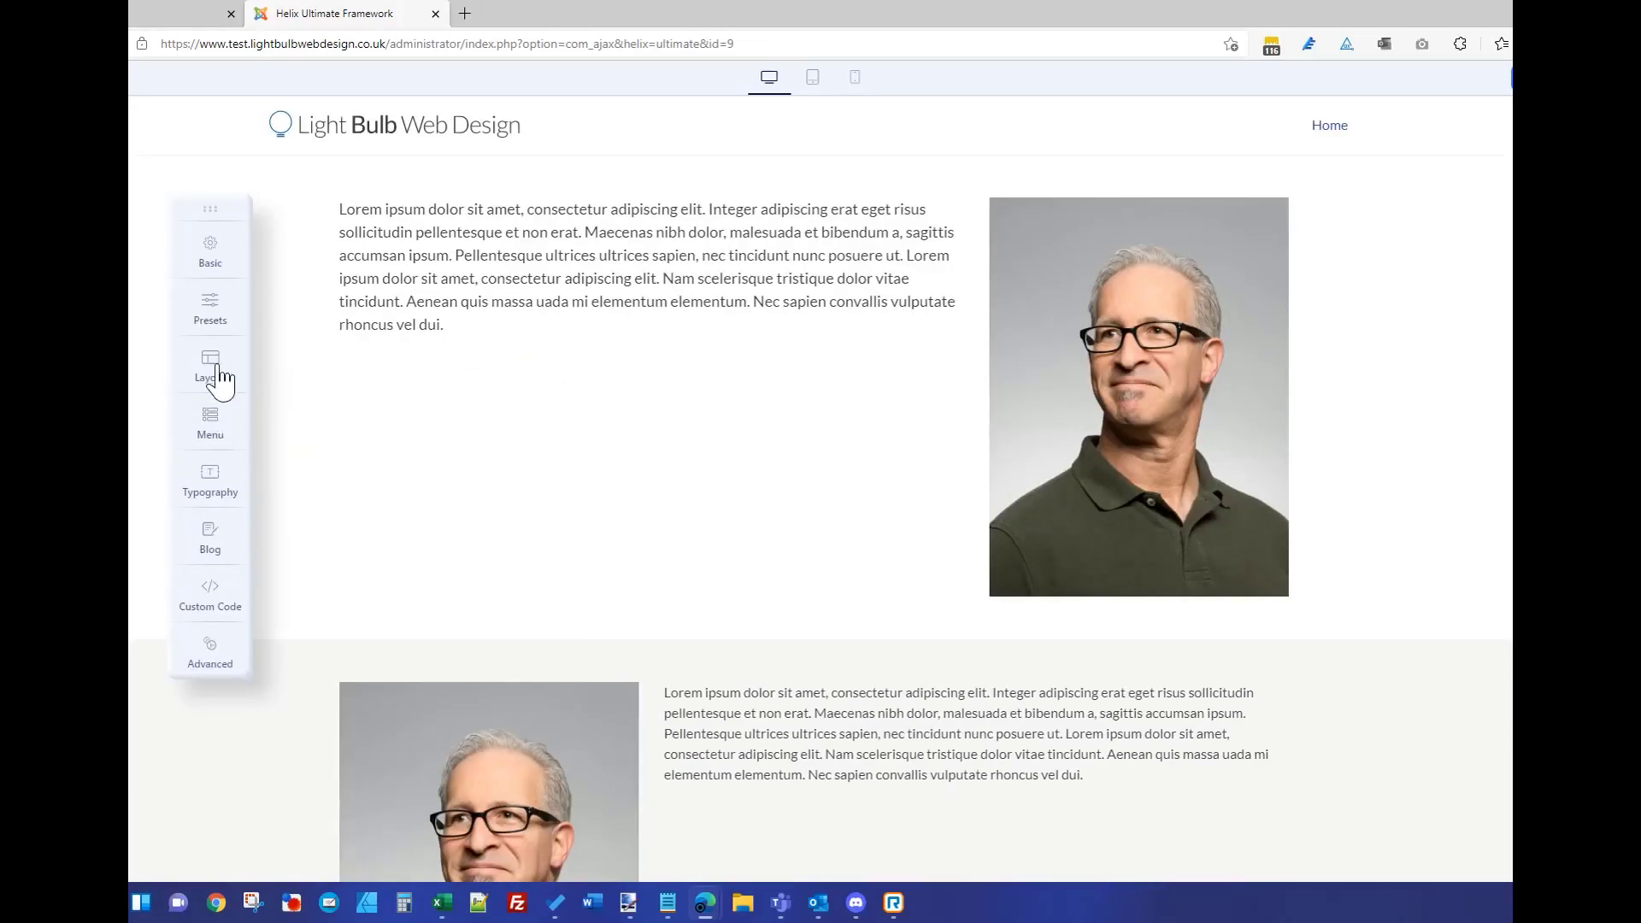
click(218, 375)
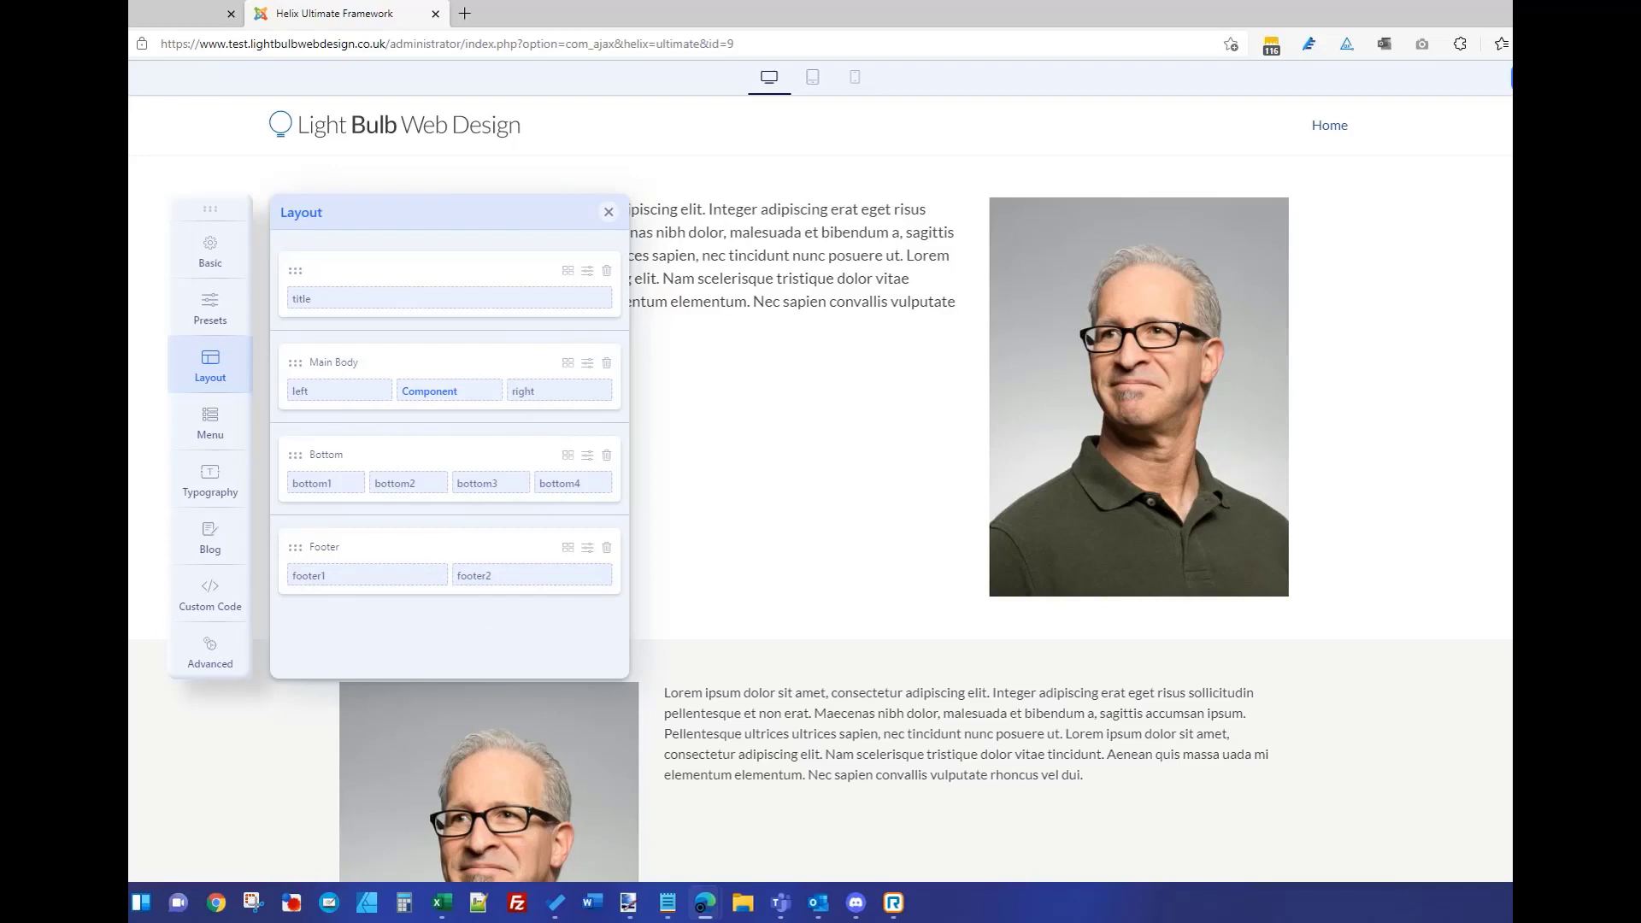
- Set the footer1 column's Larger Phone and Phone grid widths to Inherit and apply the change
click(436, 574)
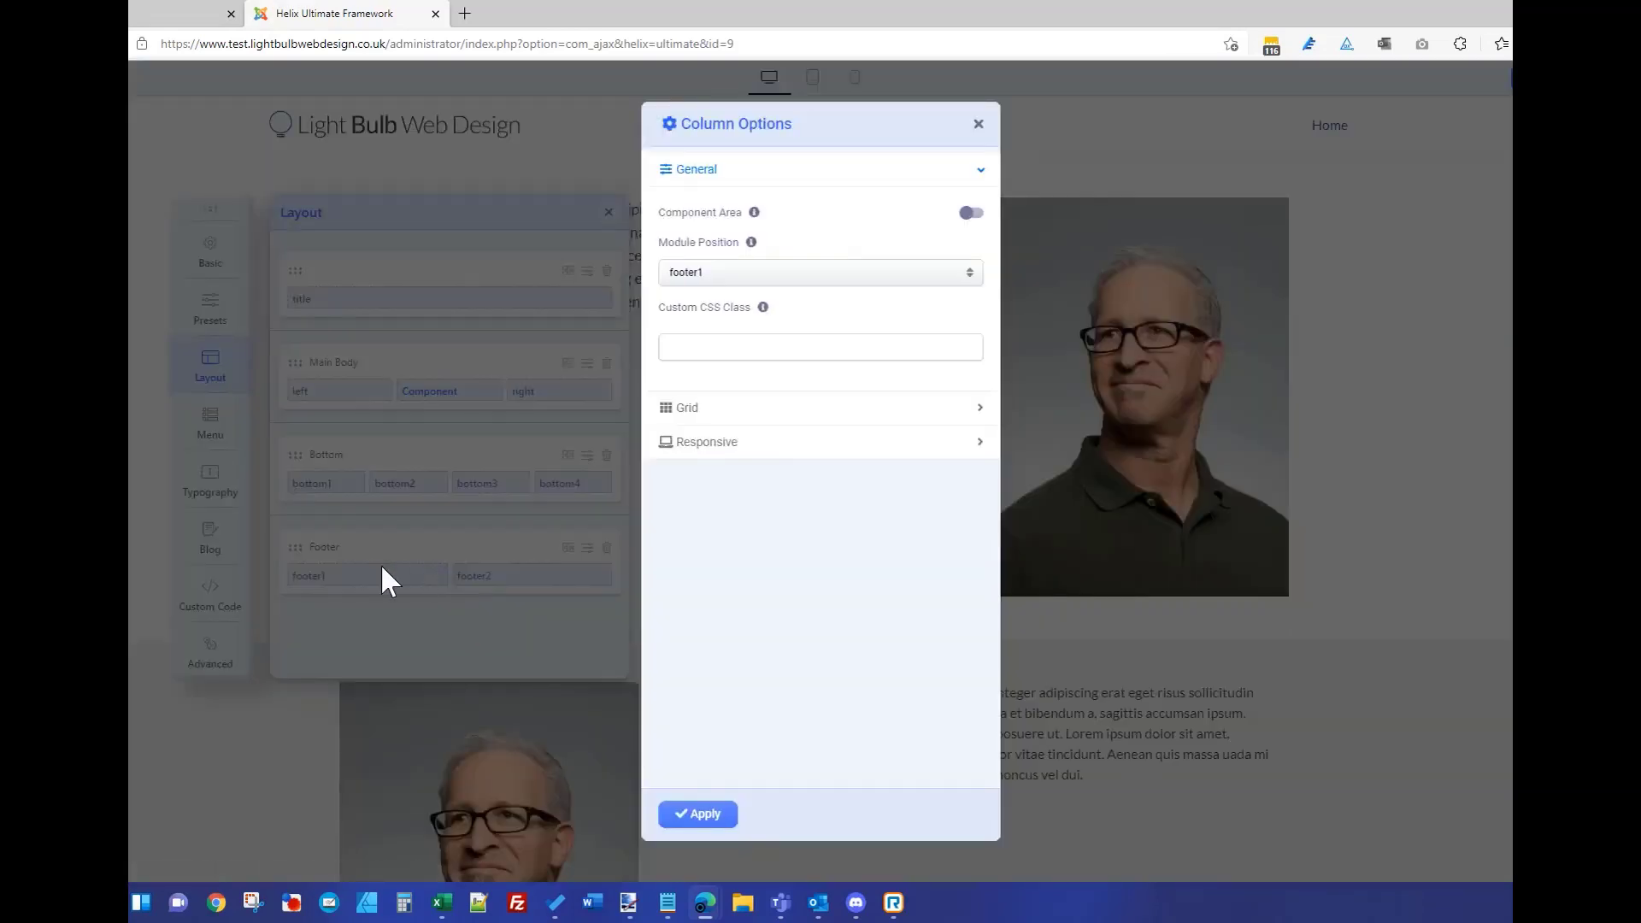
click(979, 124)
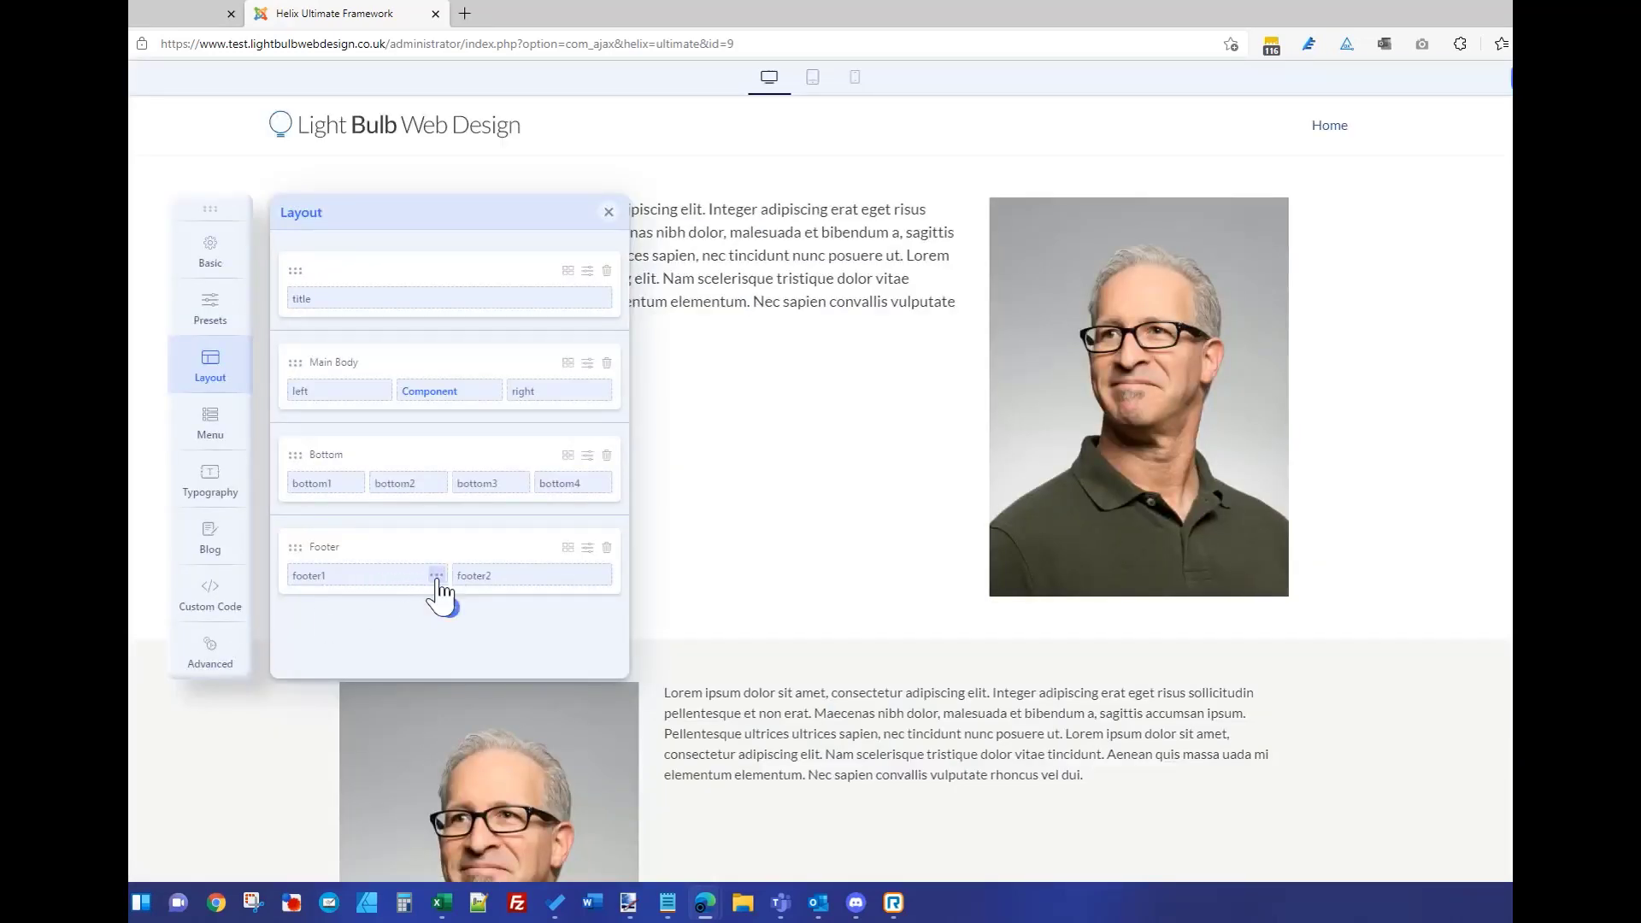
click(436, 575)
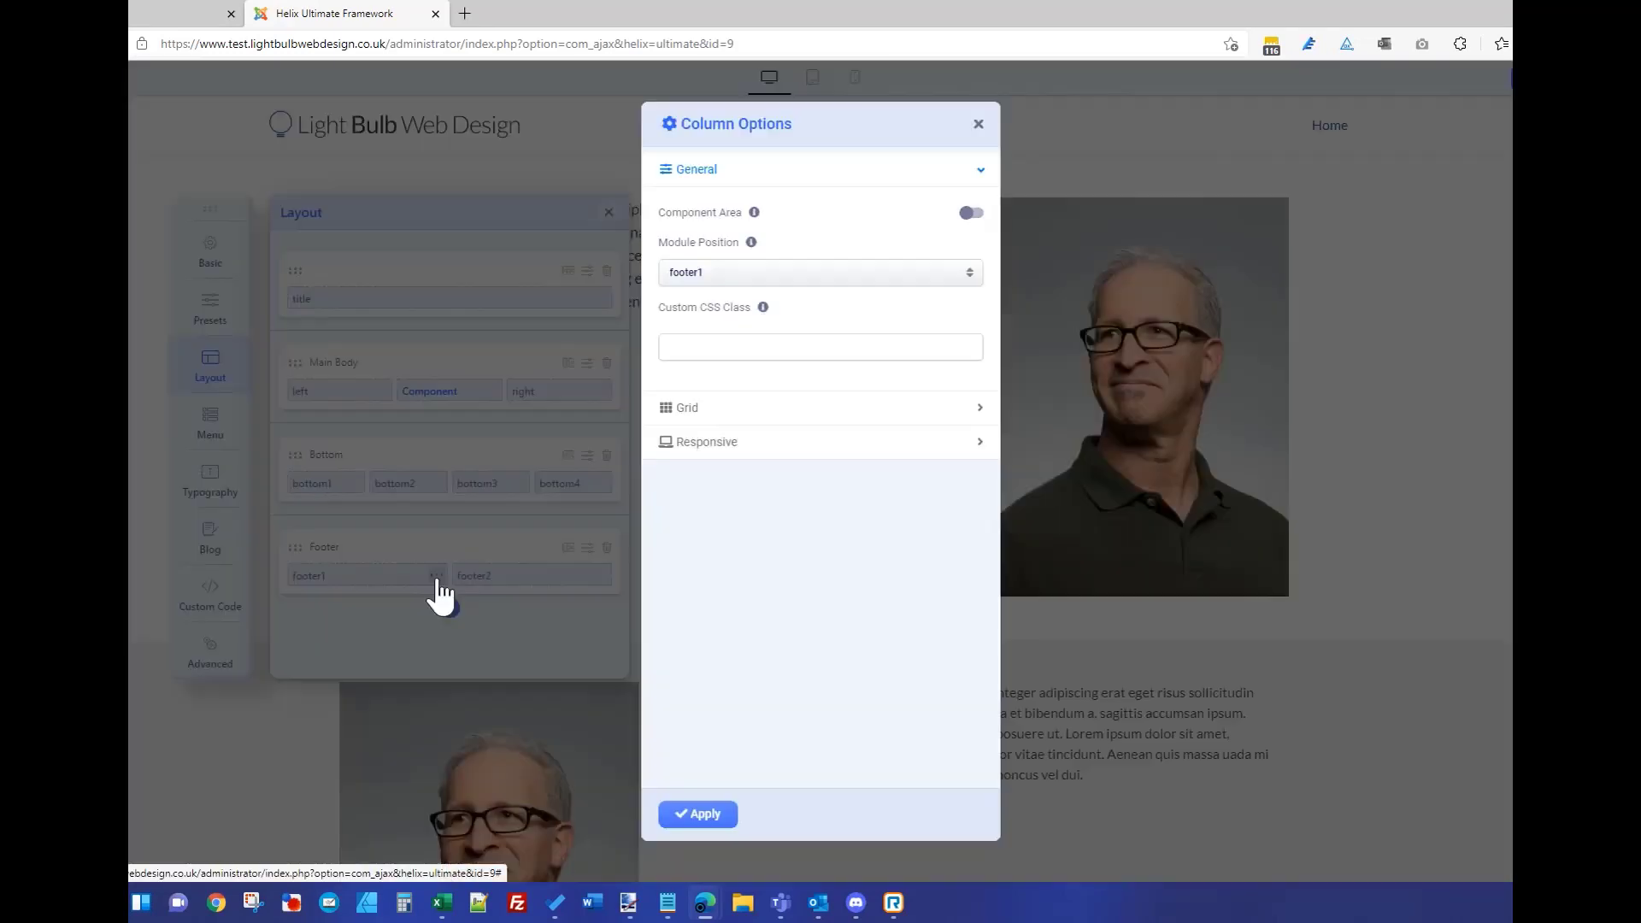
click(682, 409)
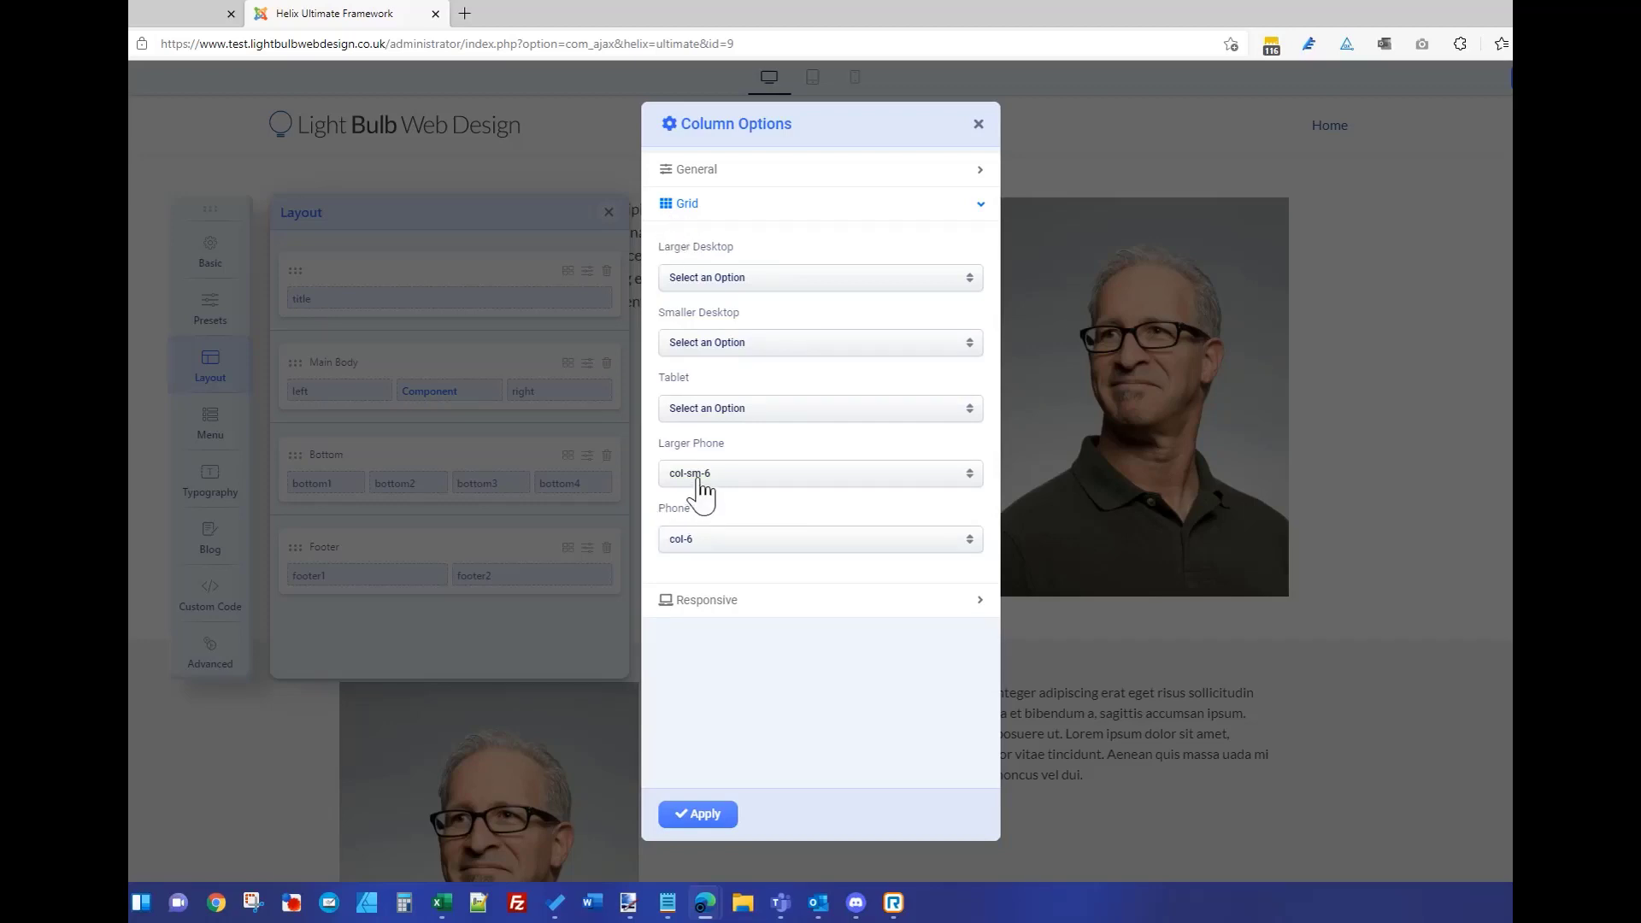
click(872, 477)
click(730, 540)
click(731, 540)
click(731, 606)
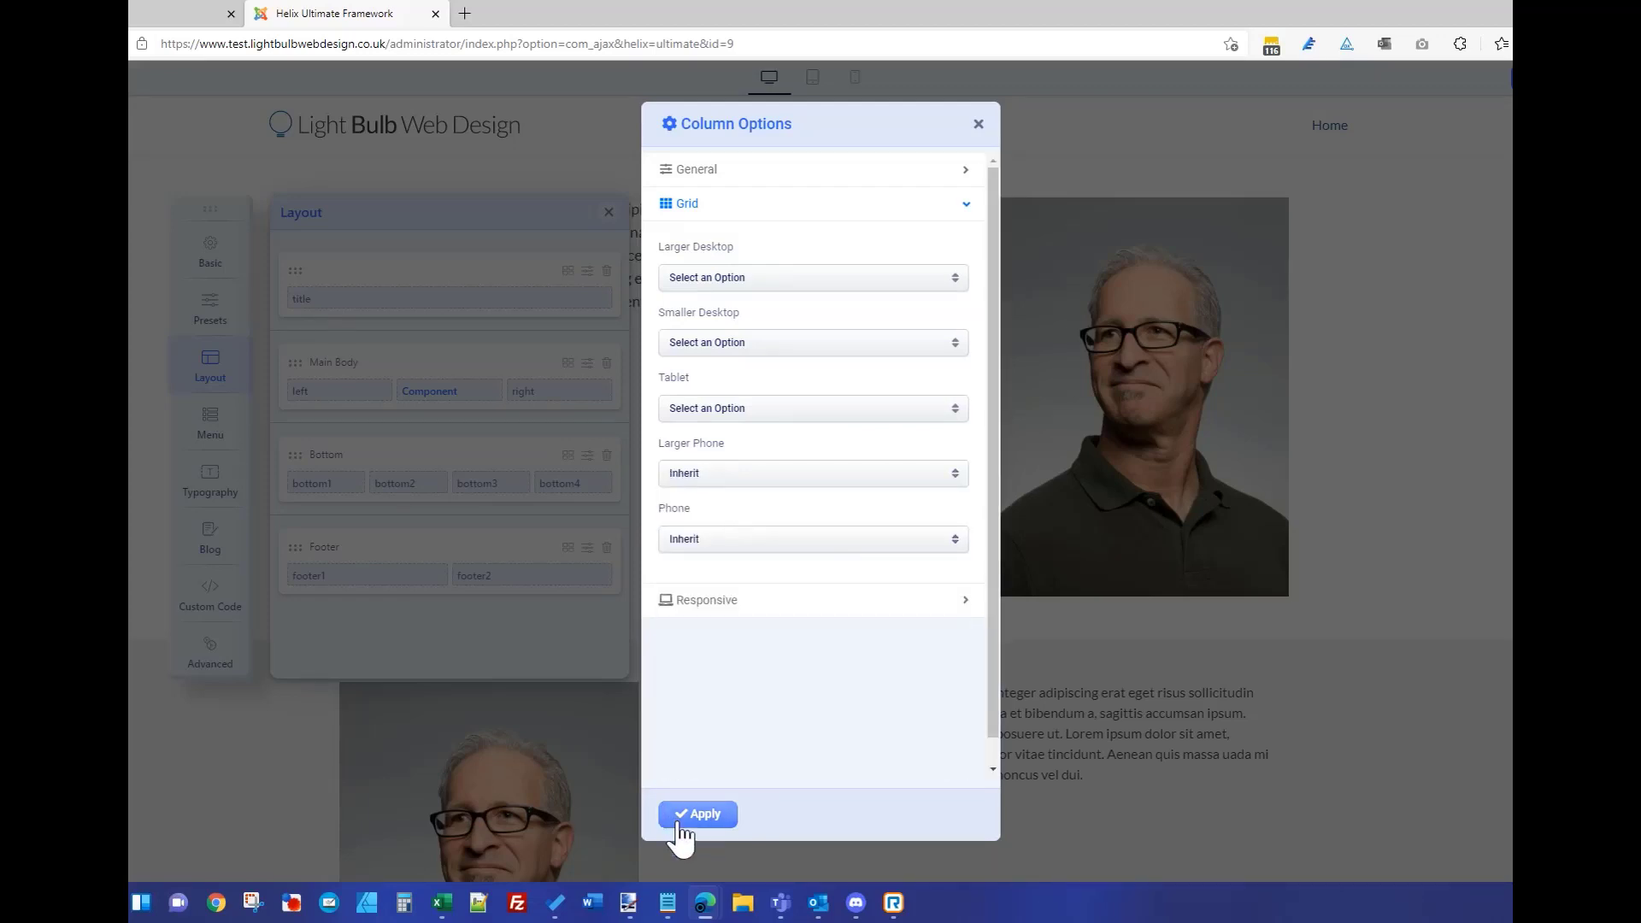
click(684, 816)
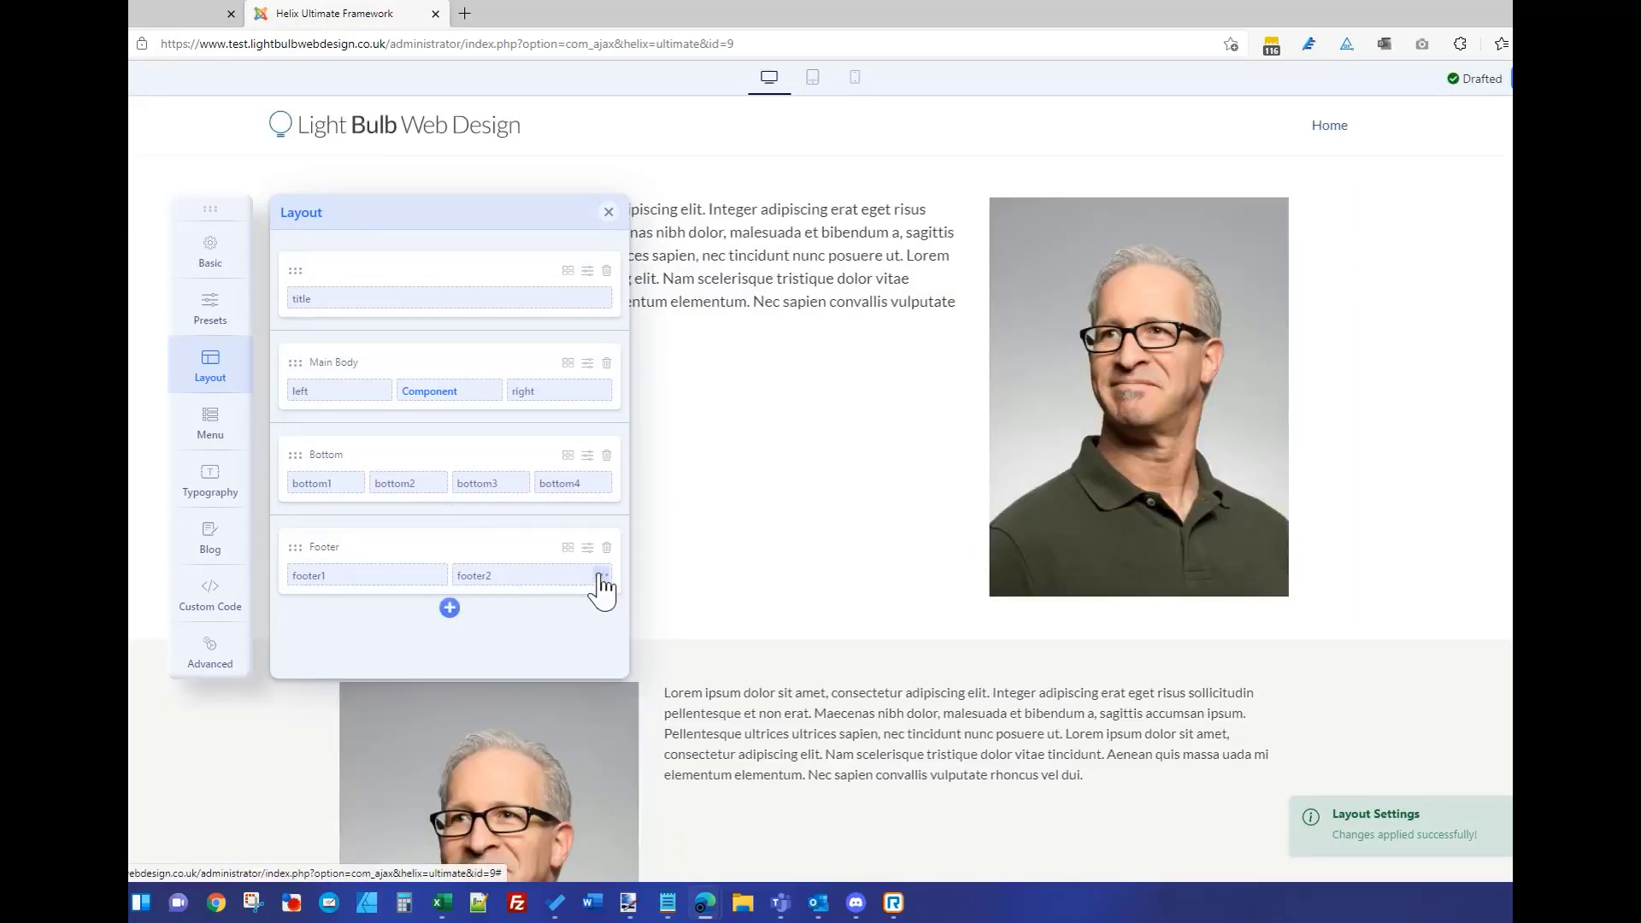
- Set the footer2 column's Larger Phone and Phone grid widths to Inherit, and check the footer in the mobile preview
click(602, 576)
click(692, 410)
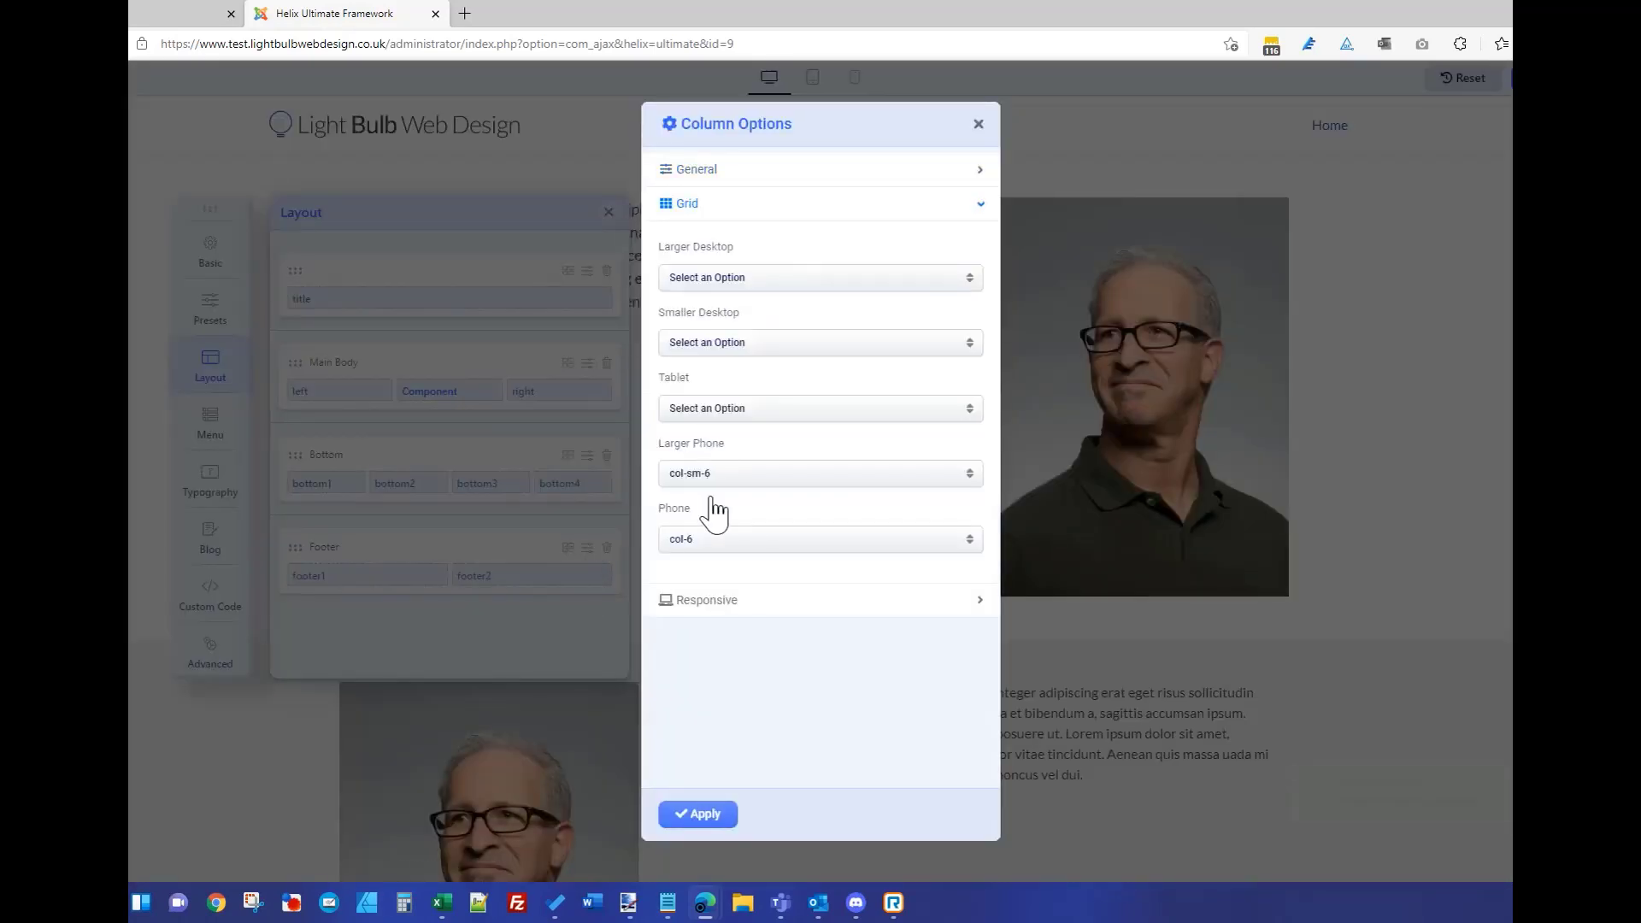
click(711, 478)
click(714, 539)
click(716, 551)
click(710, 614)
click(729, 816)
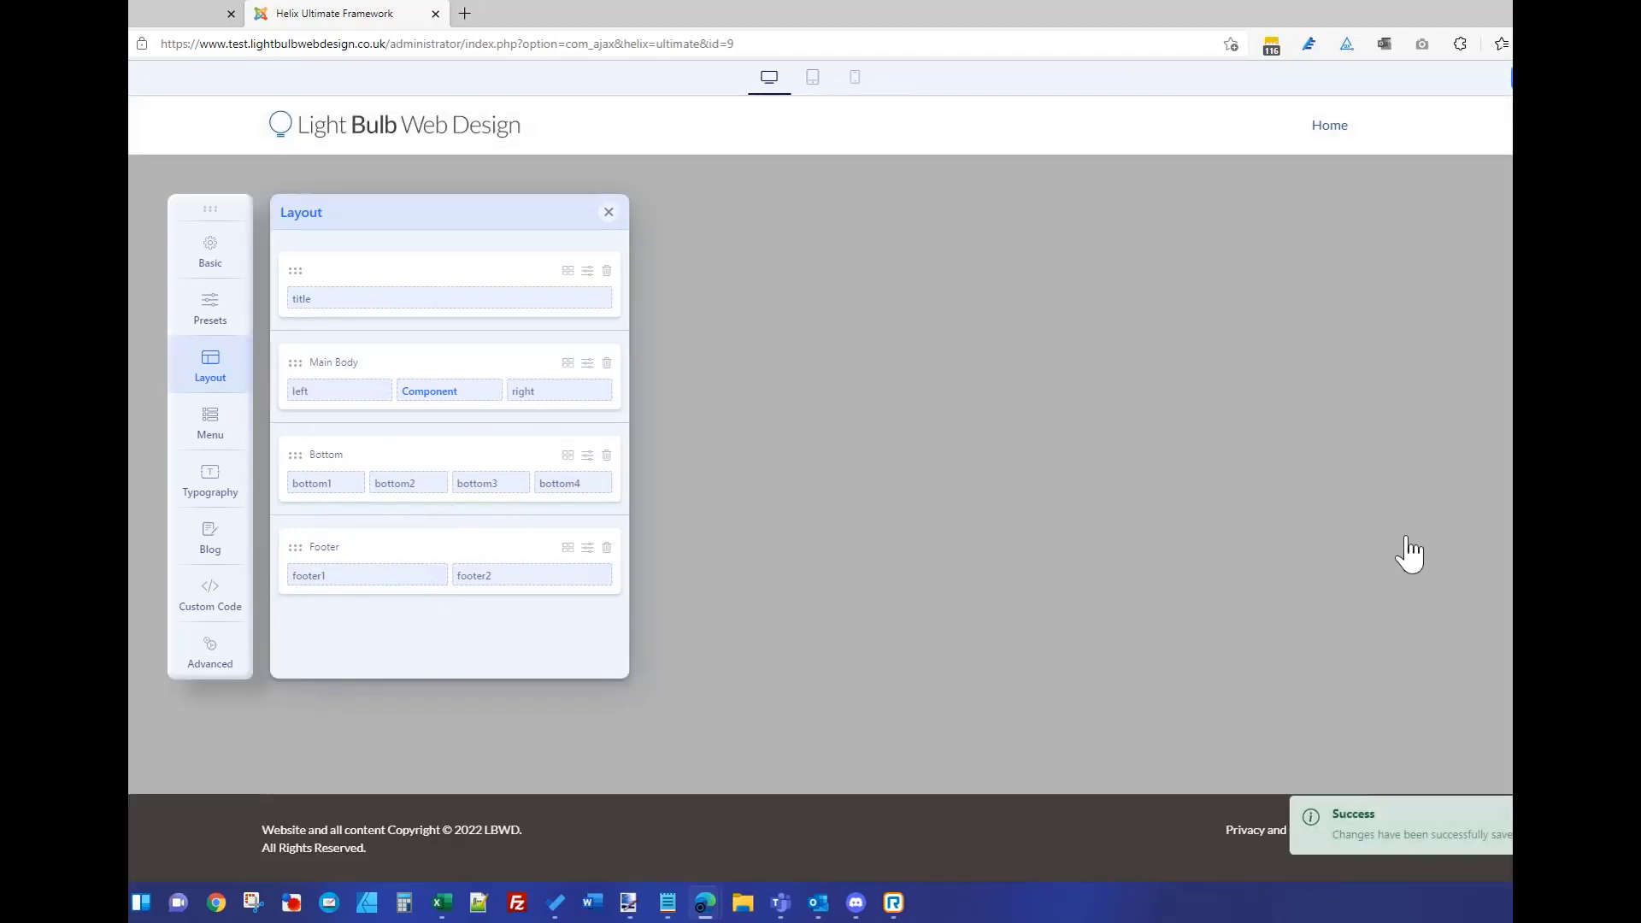
click(857, 81)
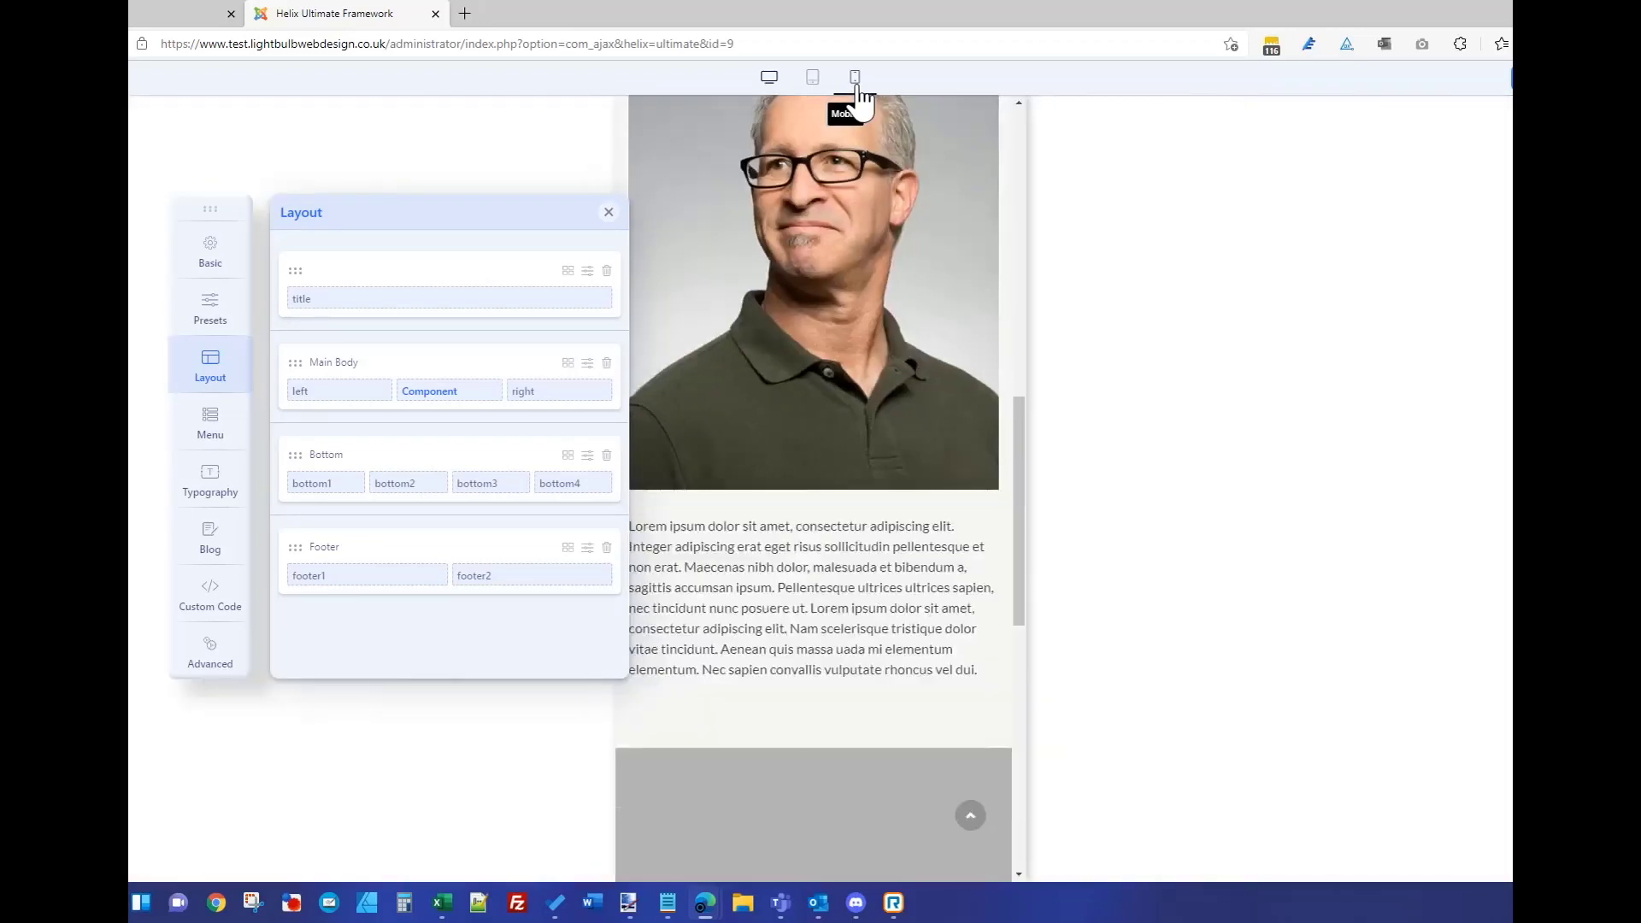
scroll(888, 447, down, 10)
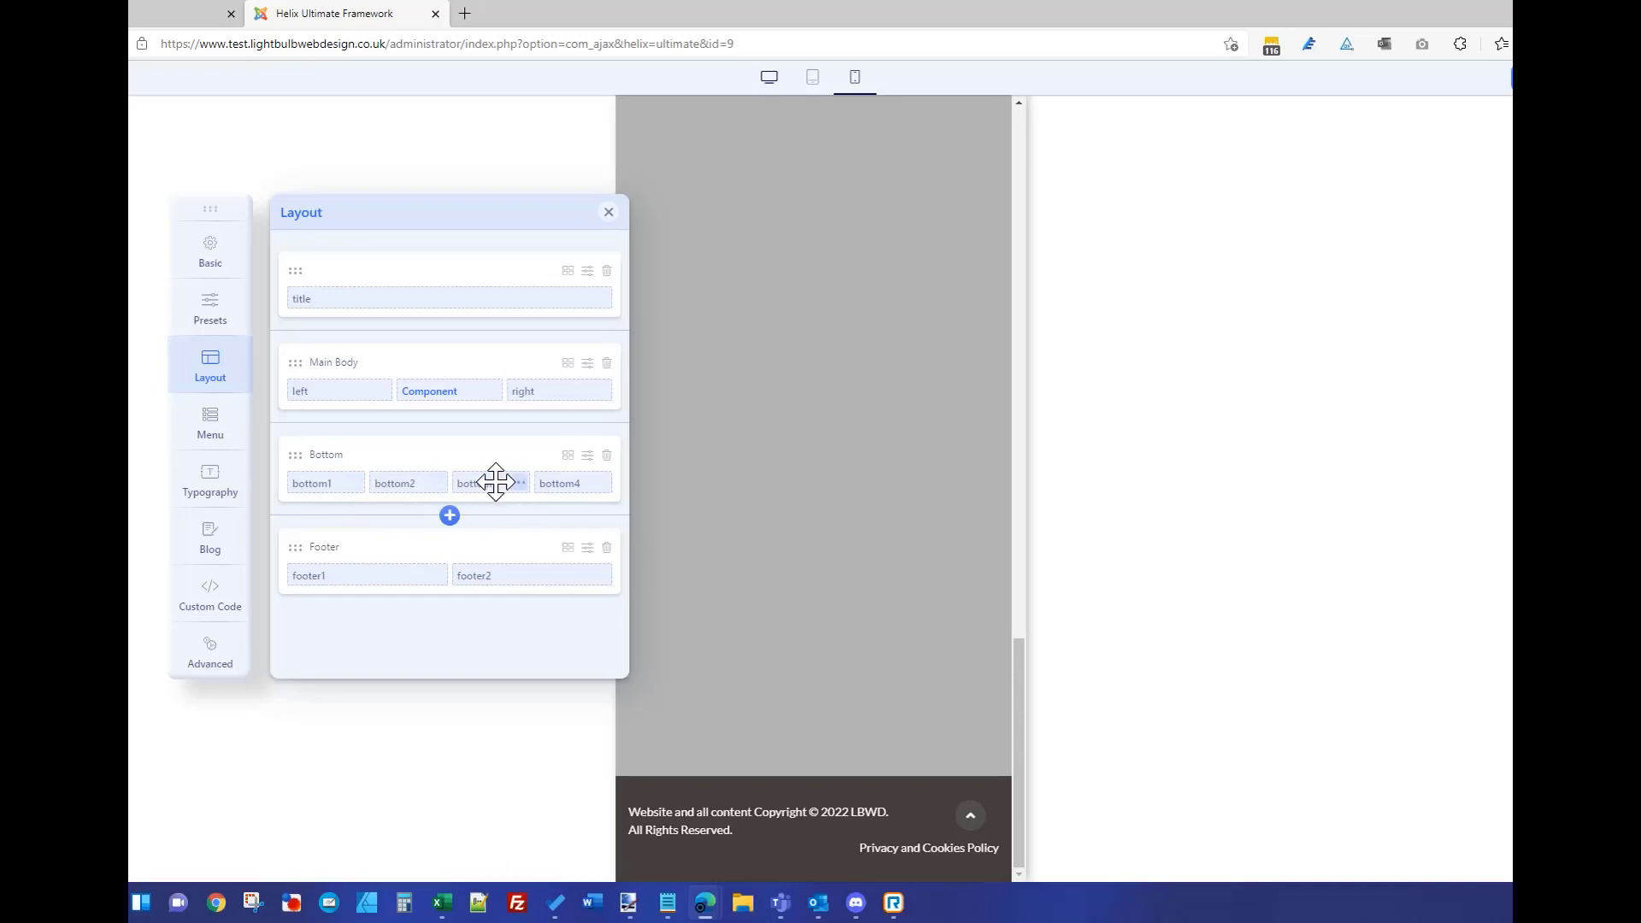
- Set the footer1 column's grid widths to col-6 for Phone and col-sm-6 for Larger Phone, and apply them
click(439, 576)
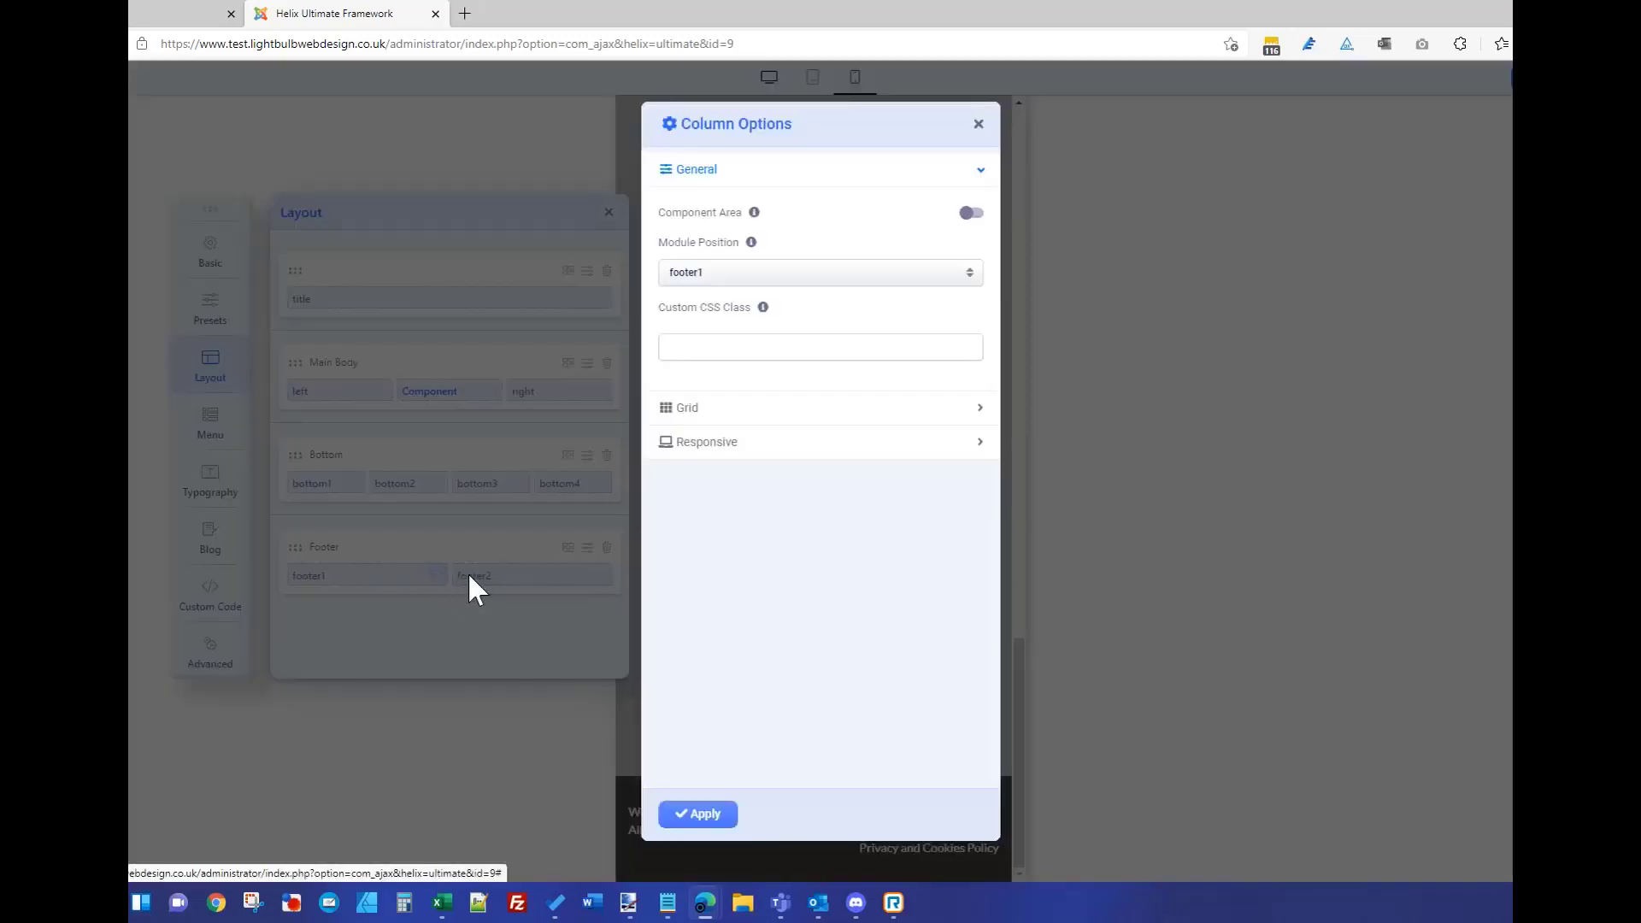
click(726, 408)
click(697, 541)
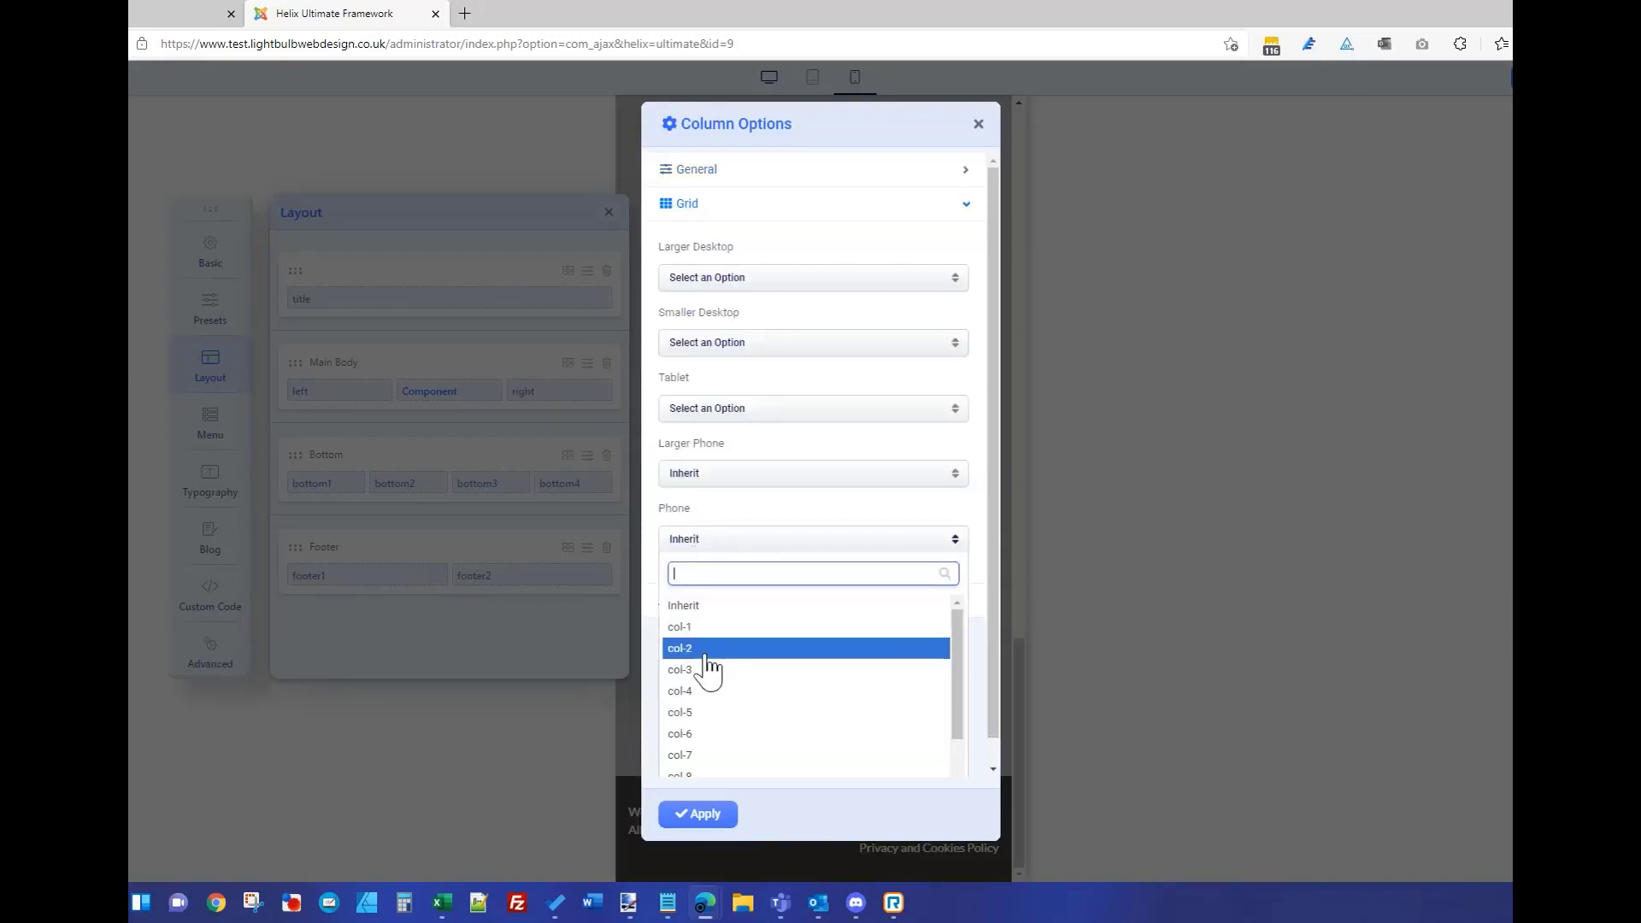
click(710, 733)
click(709, 474)
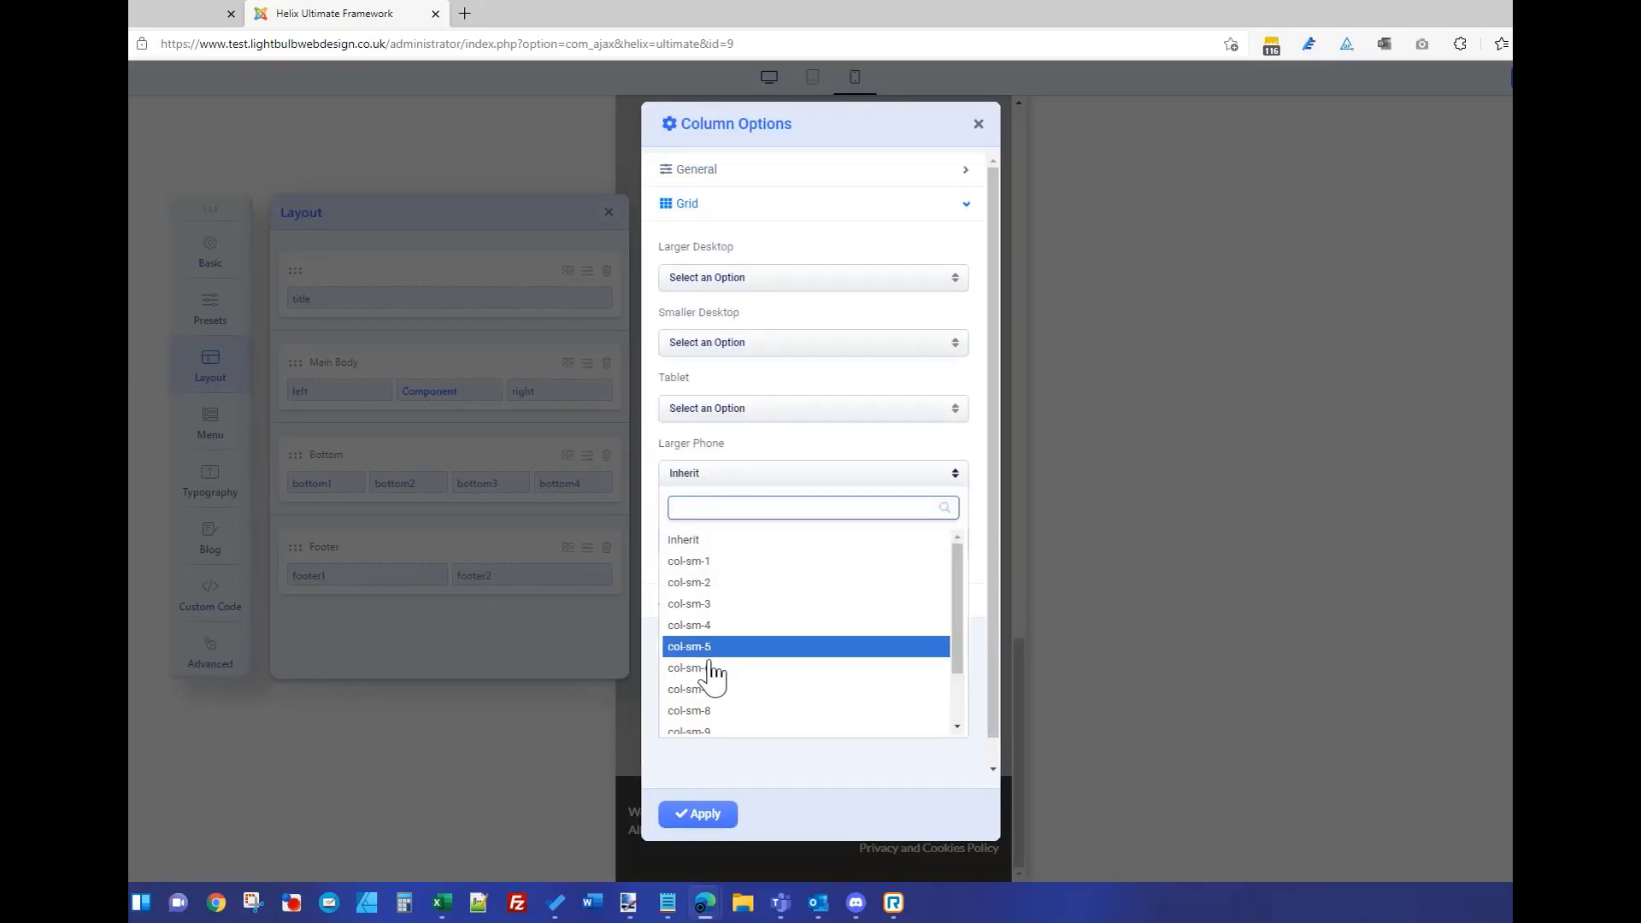
click(720, 663)
click(706, 817)
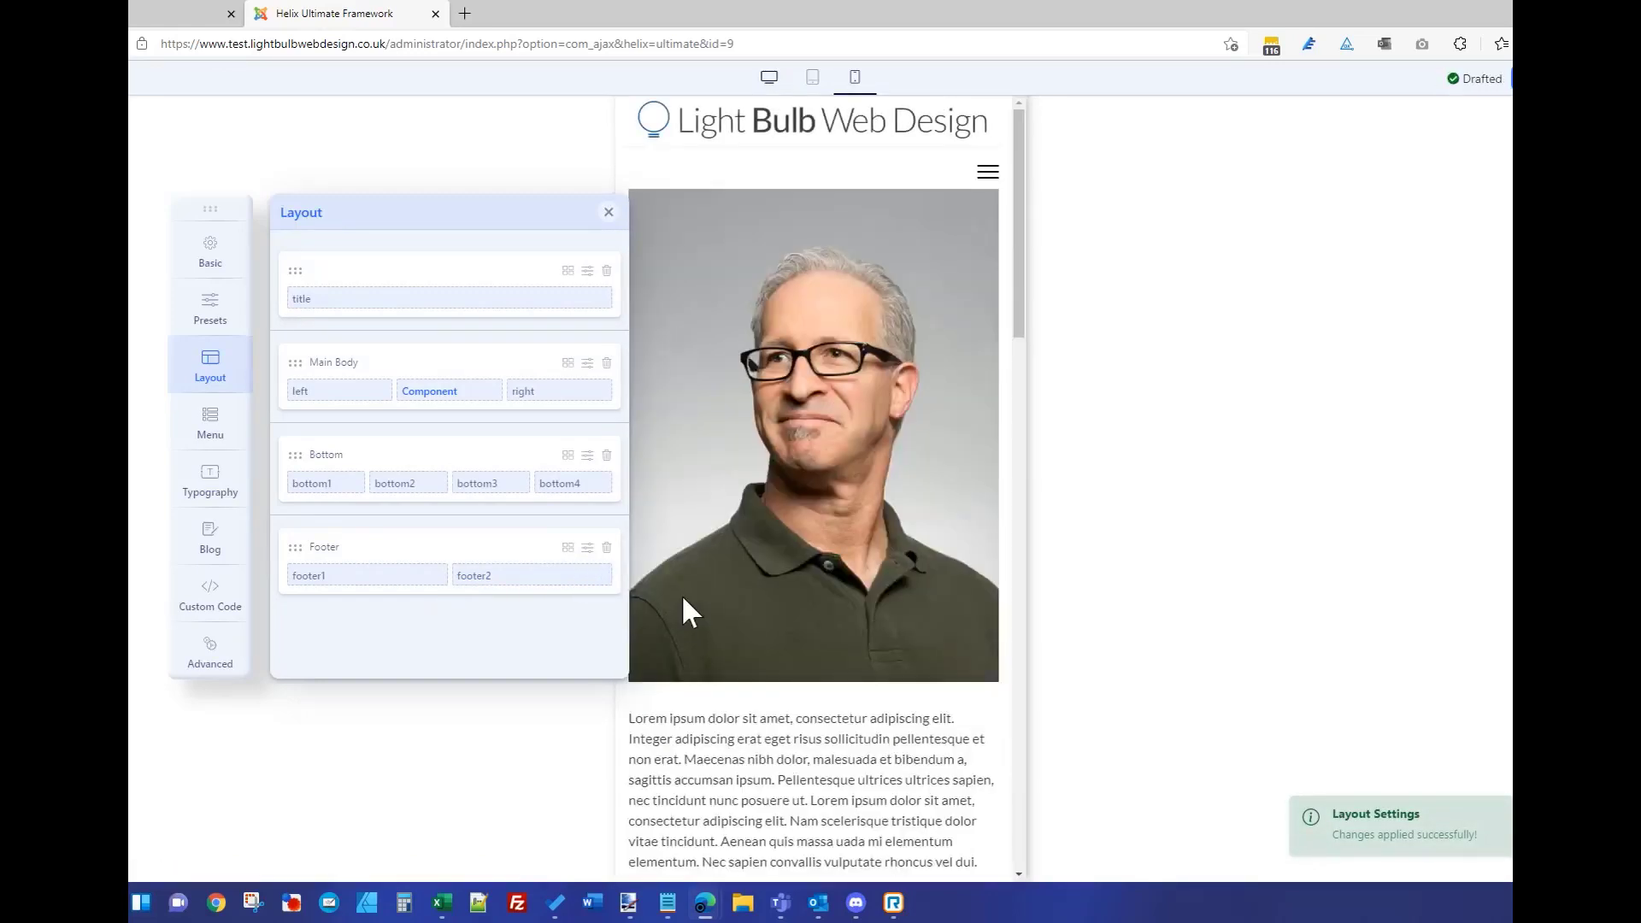
- Set the footer2 column's grid widths to col-6 for Phone and col-sm-6 for Larger Phone, and apply them
click(607, 577)
click(688, 407)
click(713, 540)
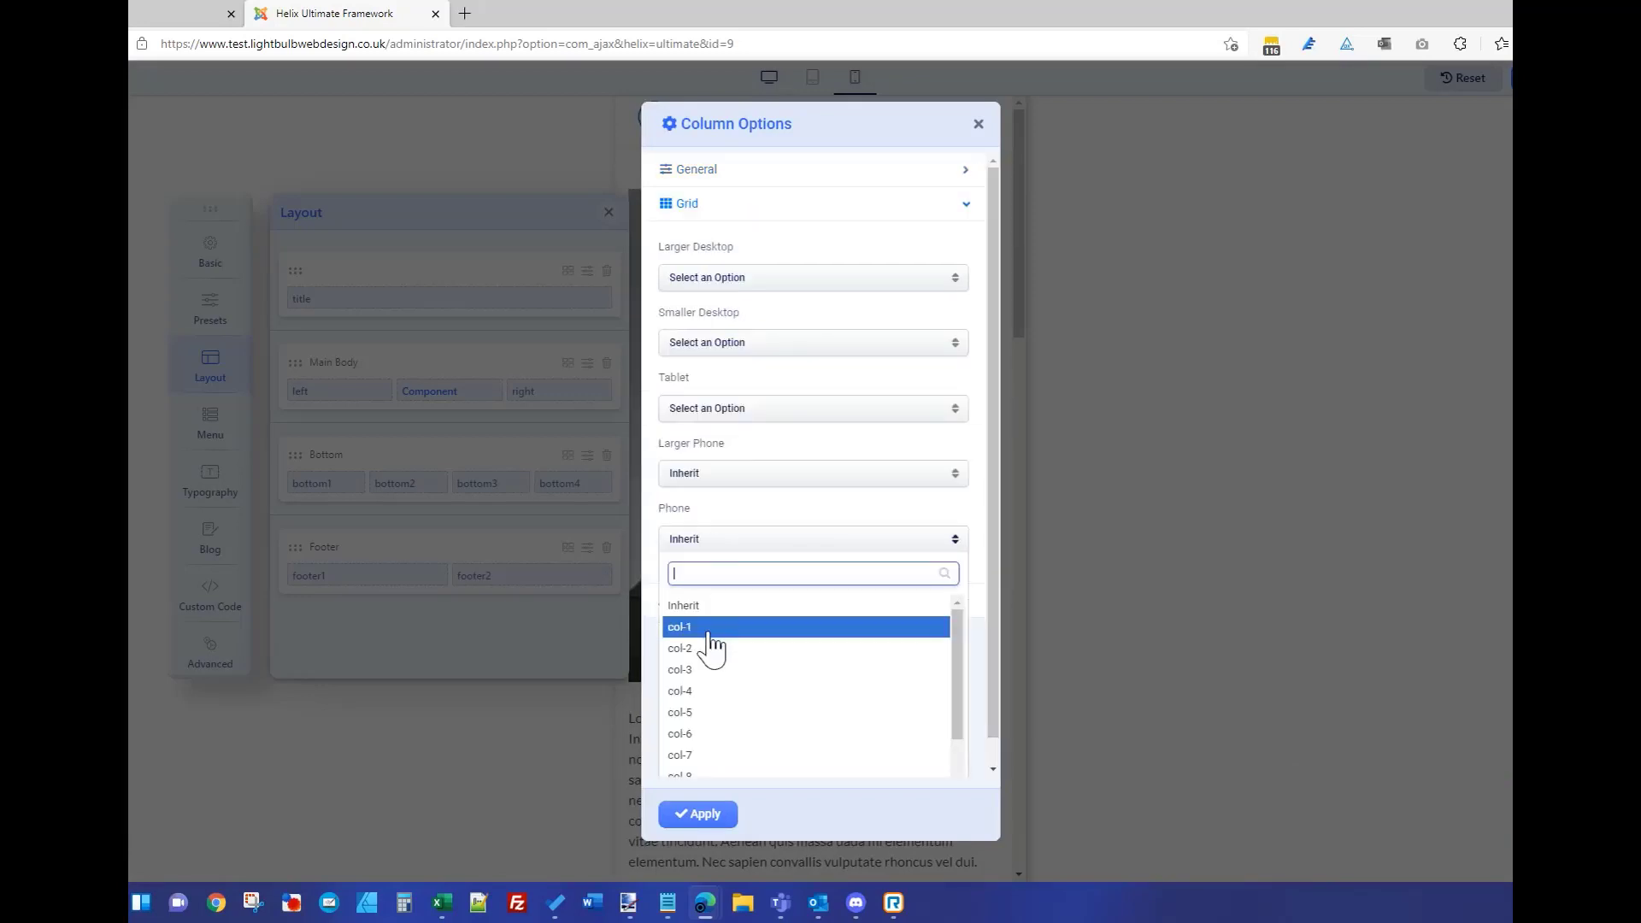
click(703, 715)
click(719, 475)
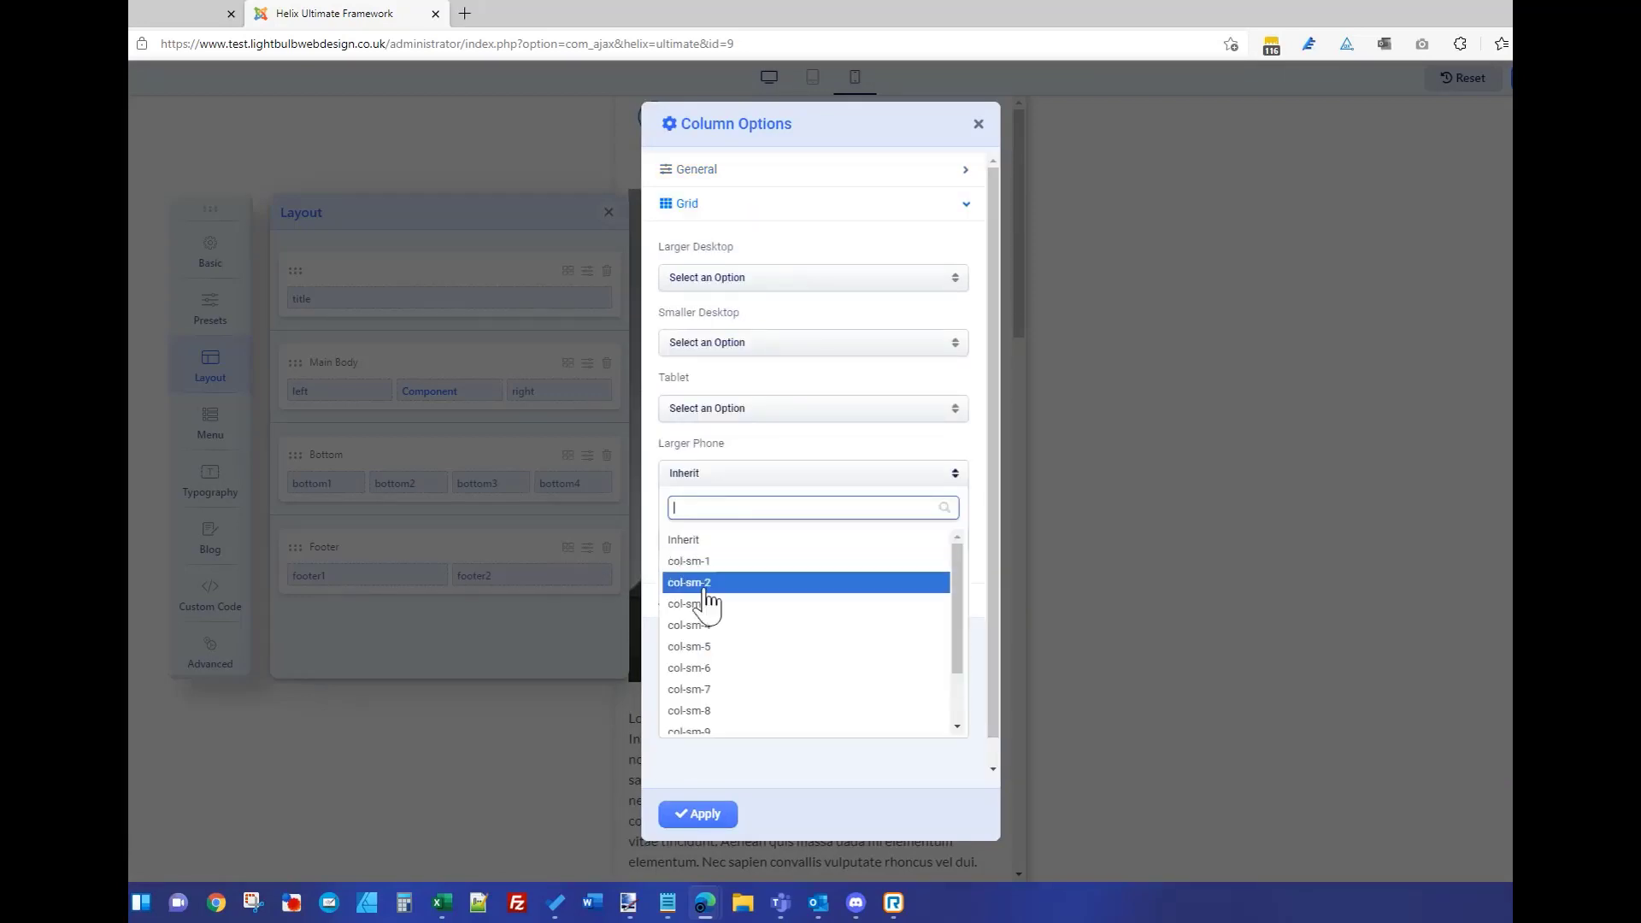
click(709, 669)
click(703, 815)
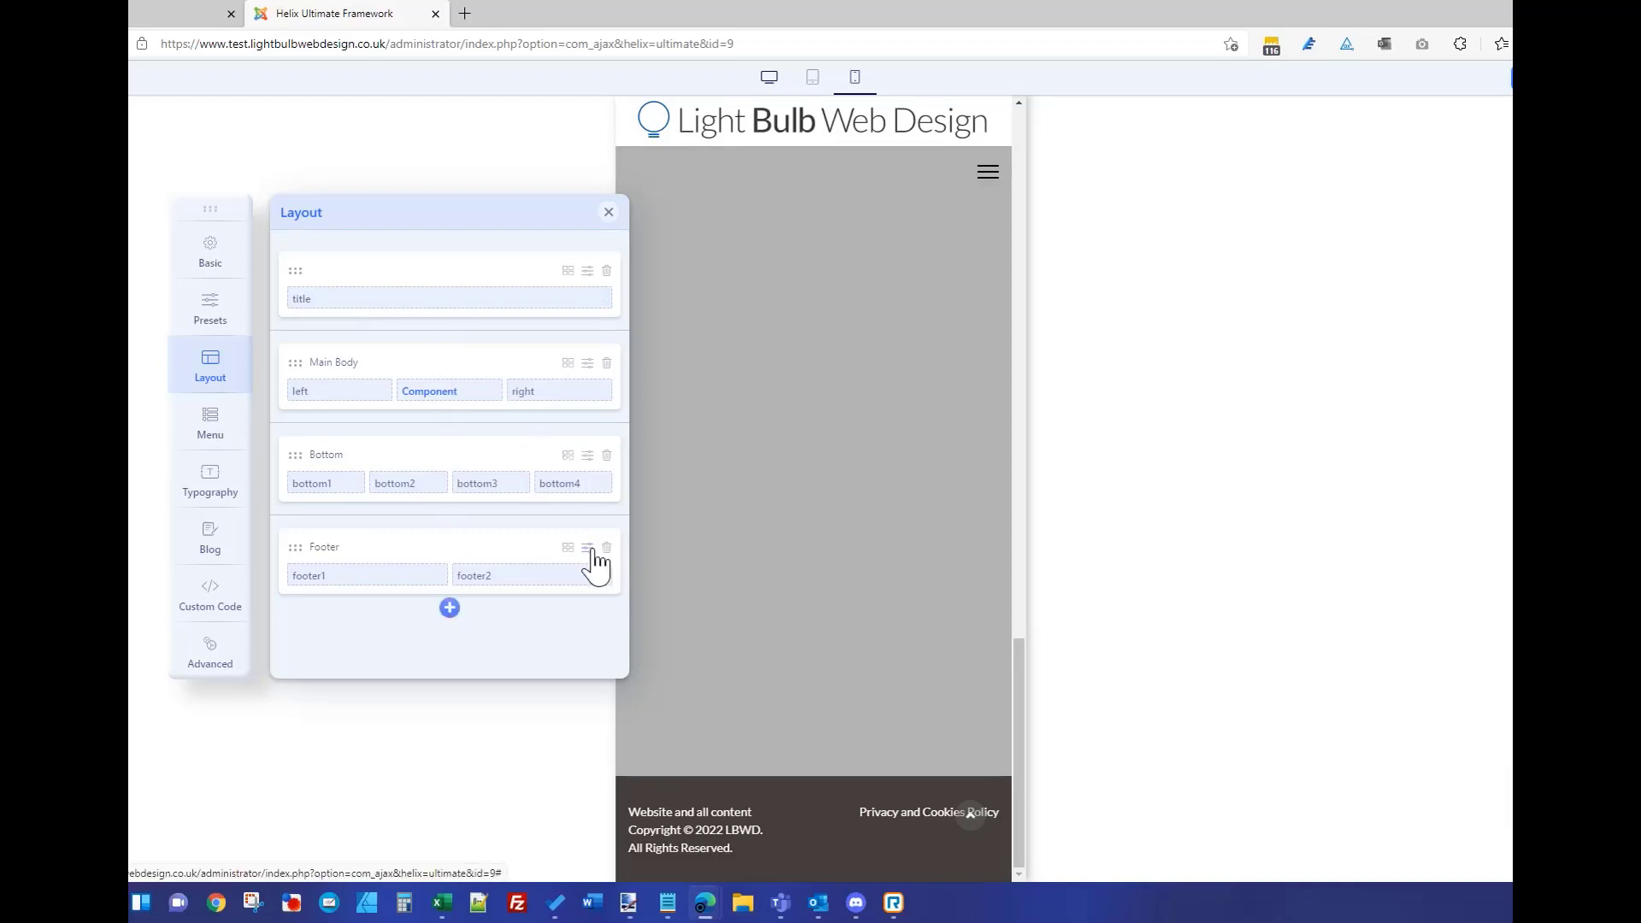
- Review the Footer row's general, style and responsive options, including hiding it per device, and close them without changes
click(588, 548)
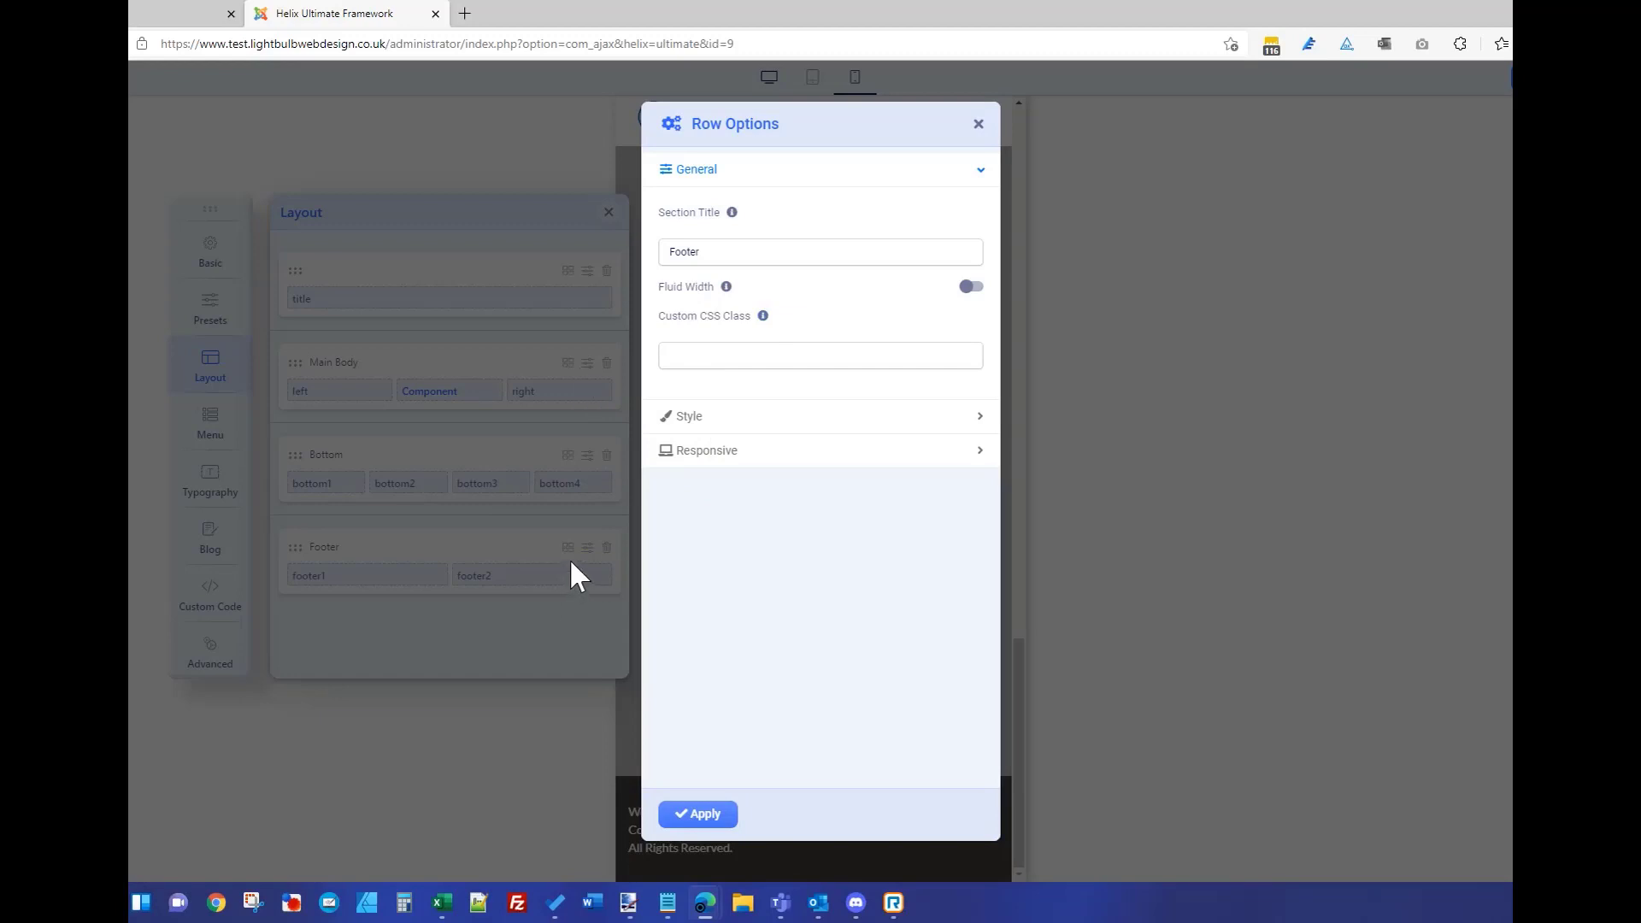
click(979, 125)
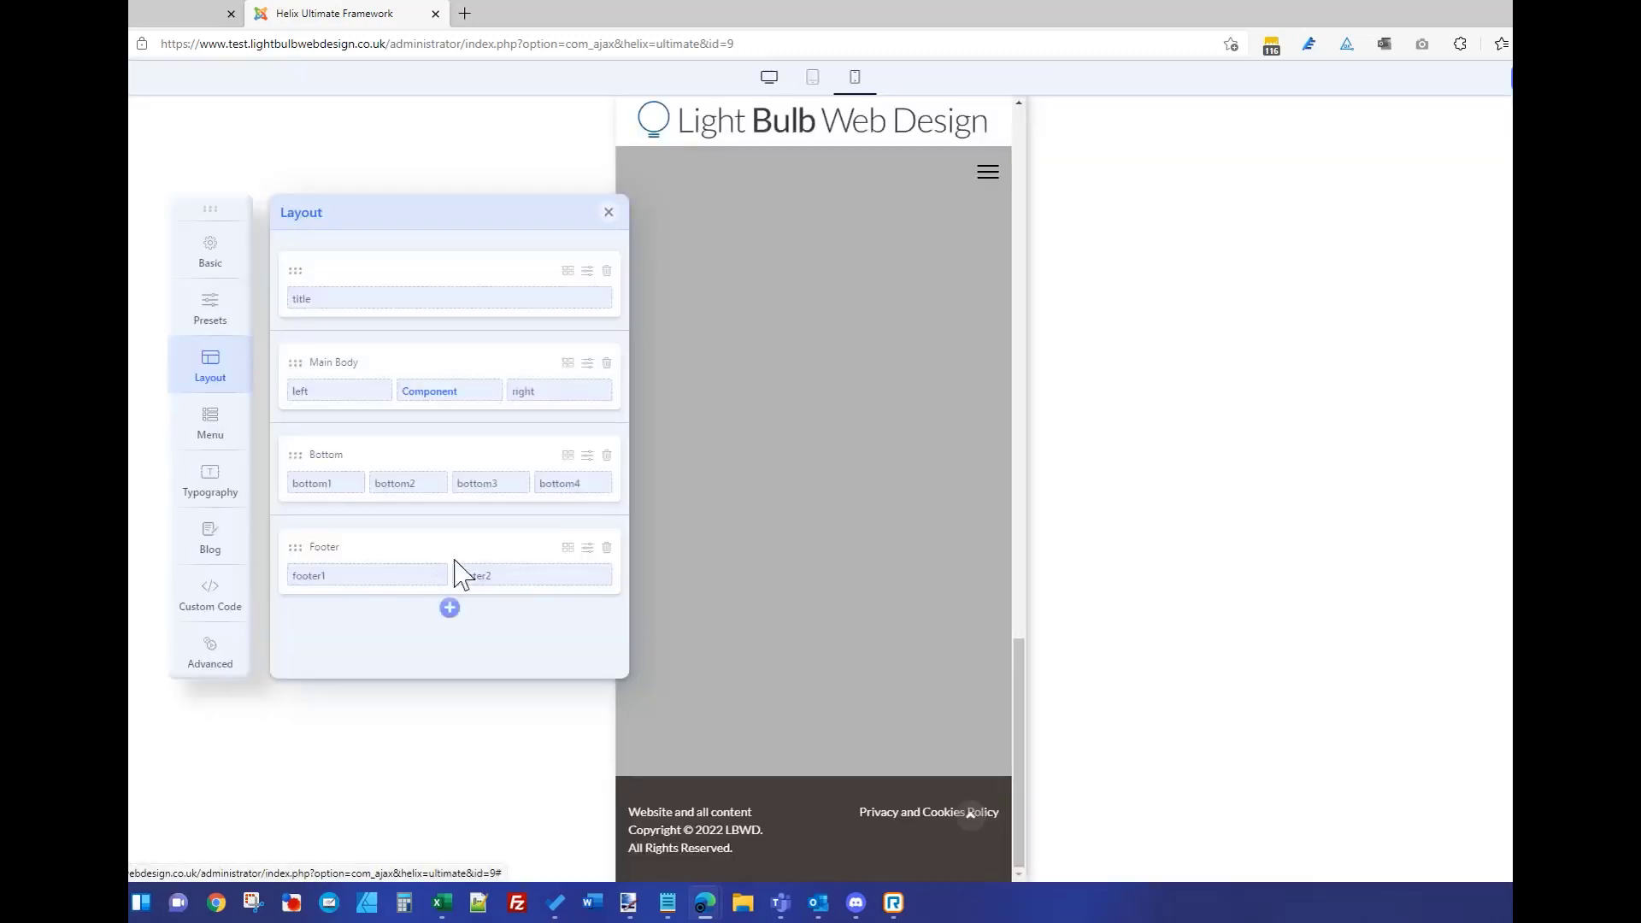
click(587, 548)
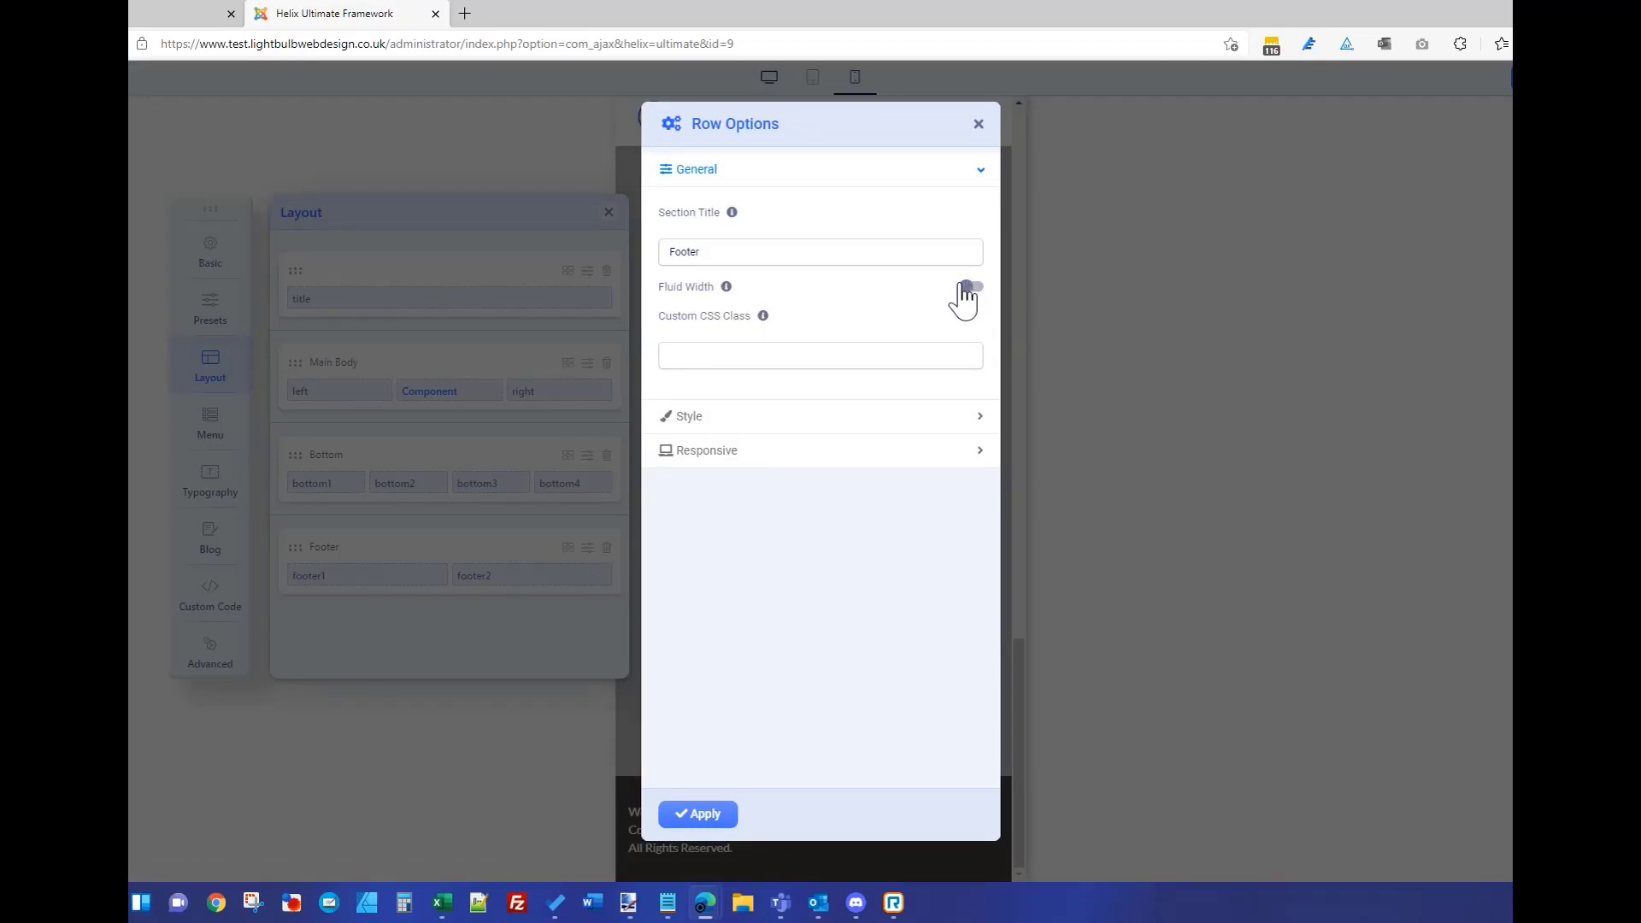
click(689, 418)
scroll(746, 710, down, 3)
scroll(745, 709, down, 1)
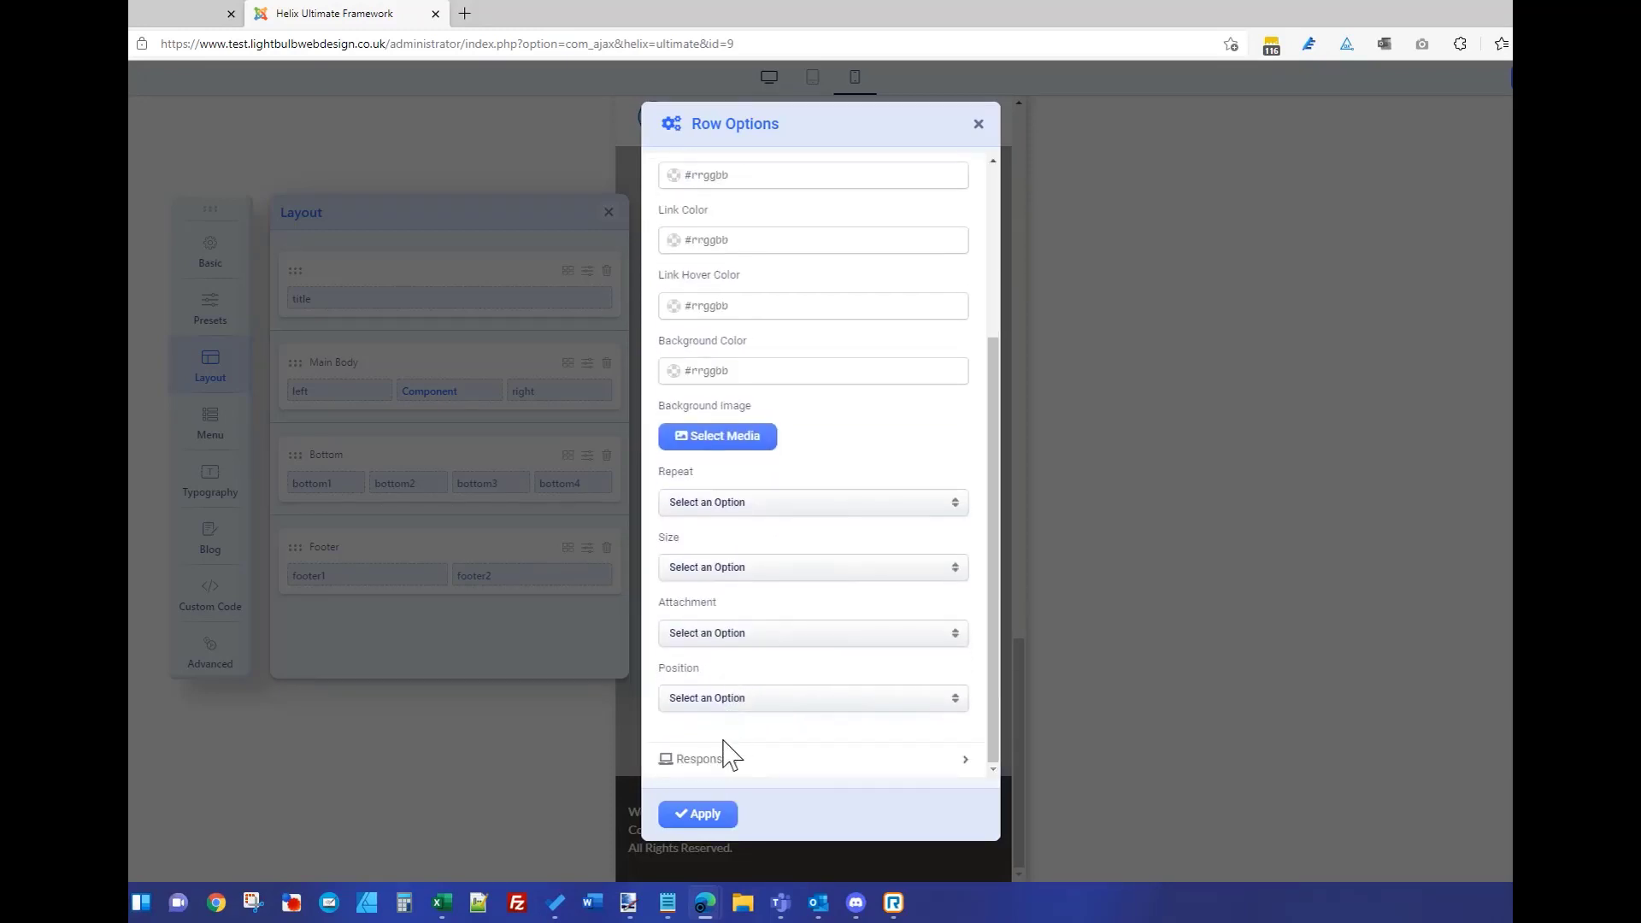
click(722, 763)
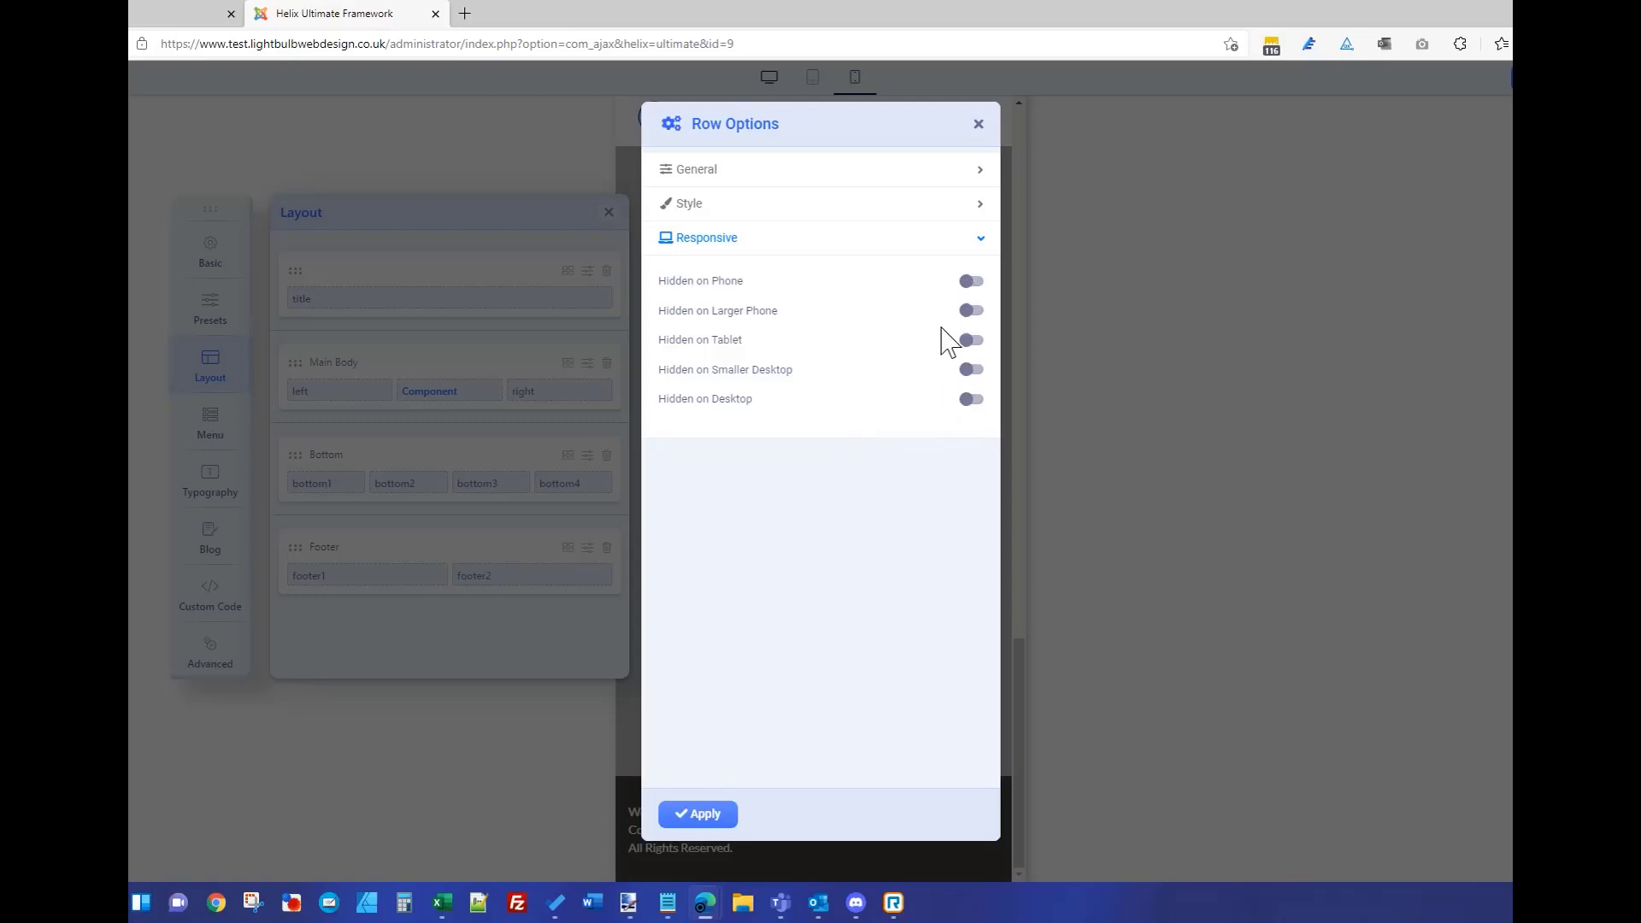
click(981, 124)
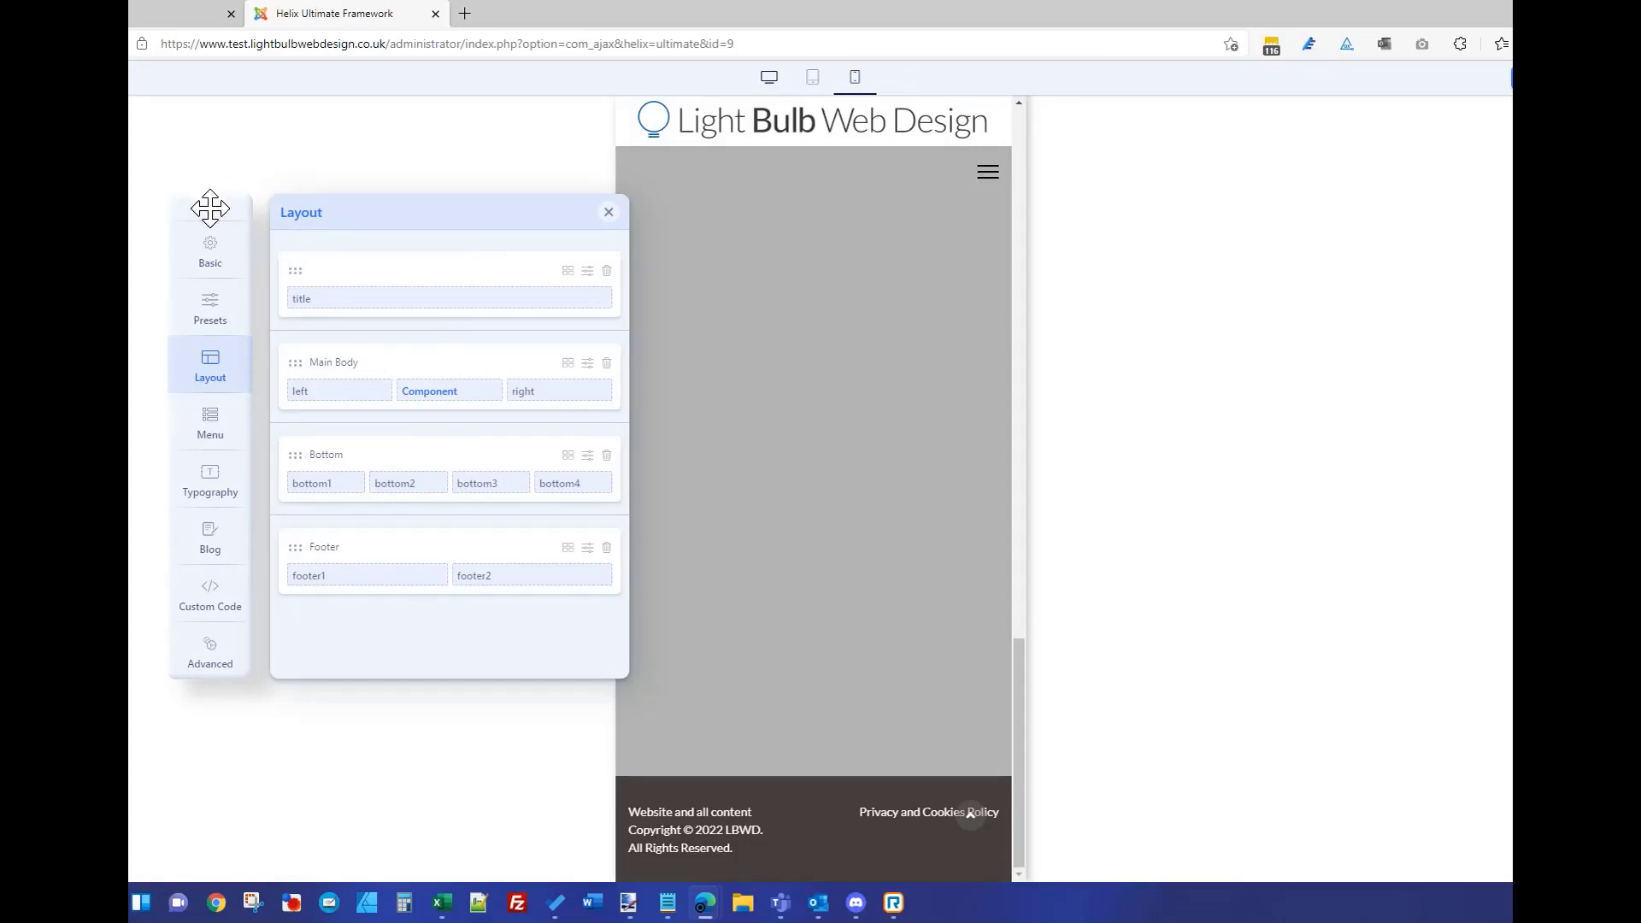
- Leave the template options and look over the live homepage's text-and-image rows at desktop width
drag(211, 209, 116, 190)
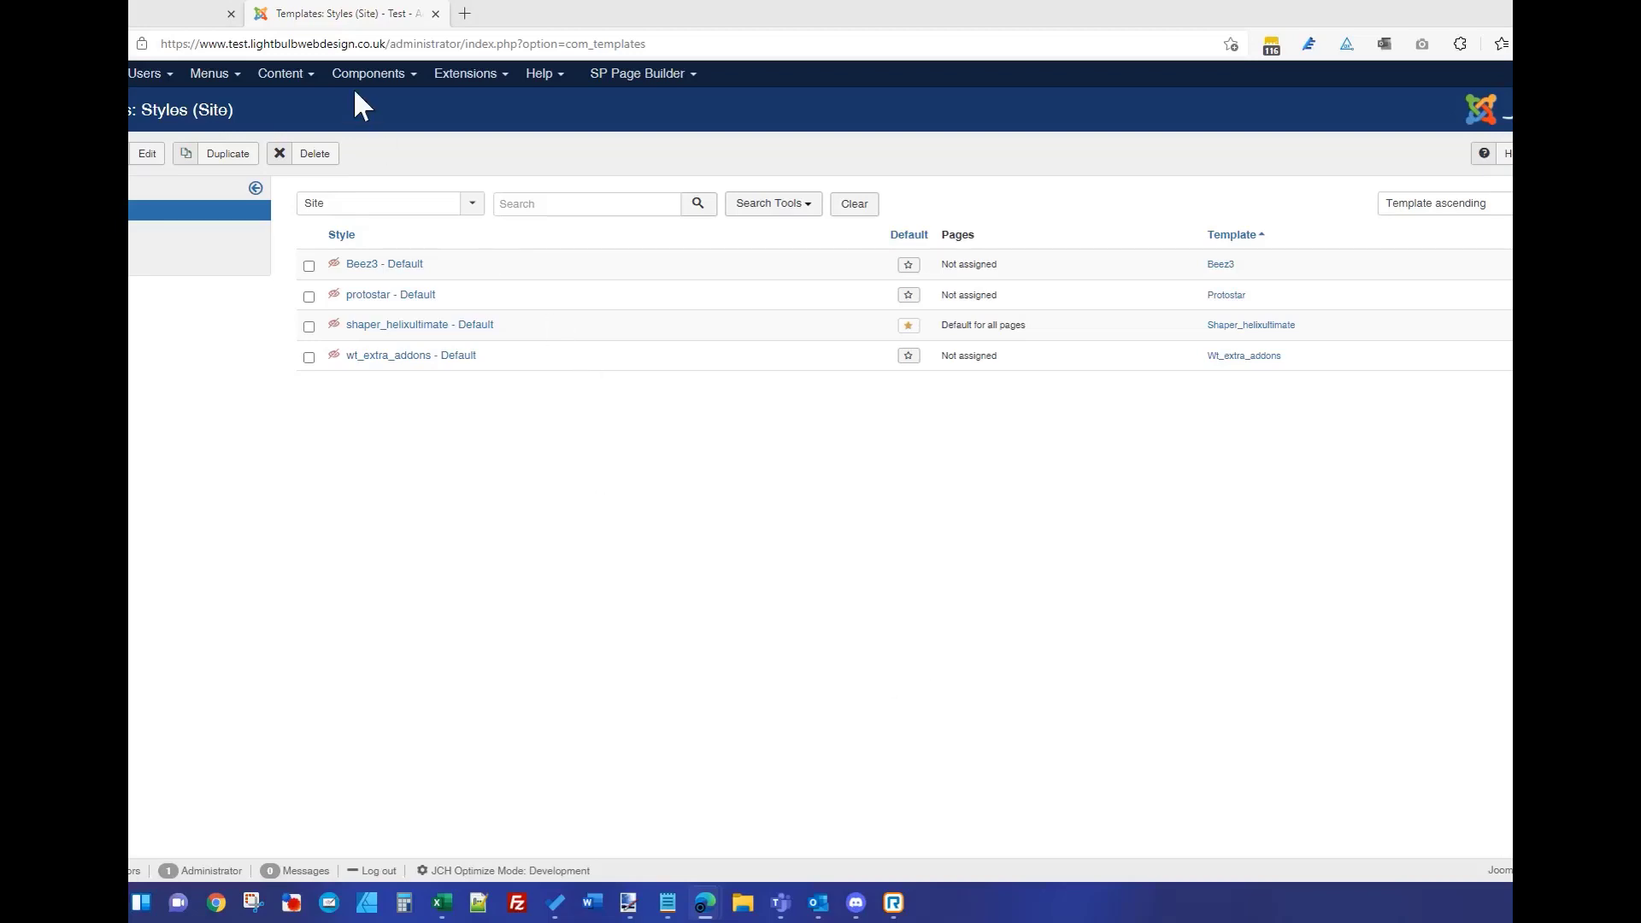
click(197, 13)
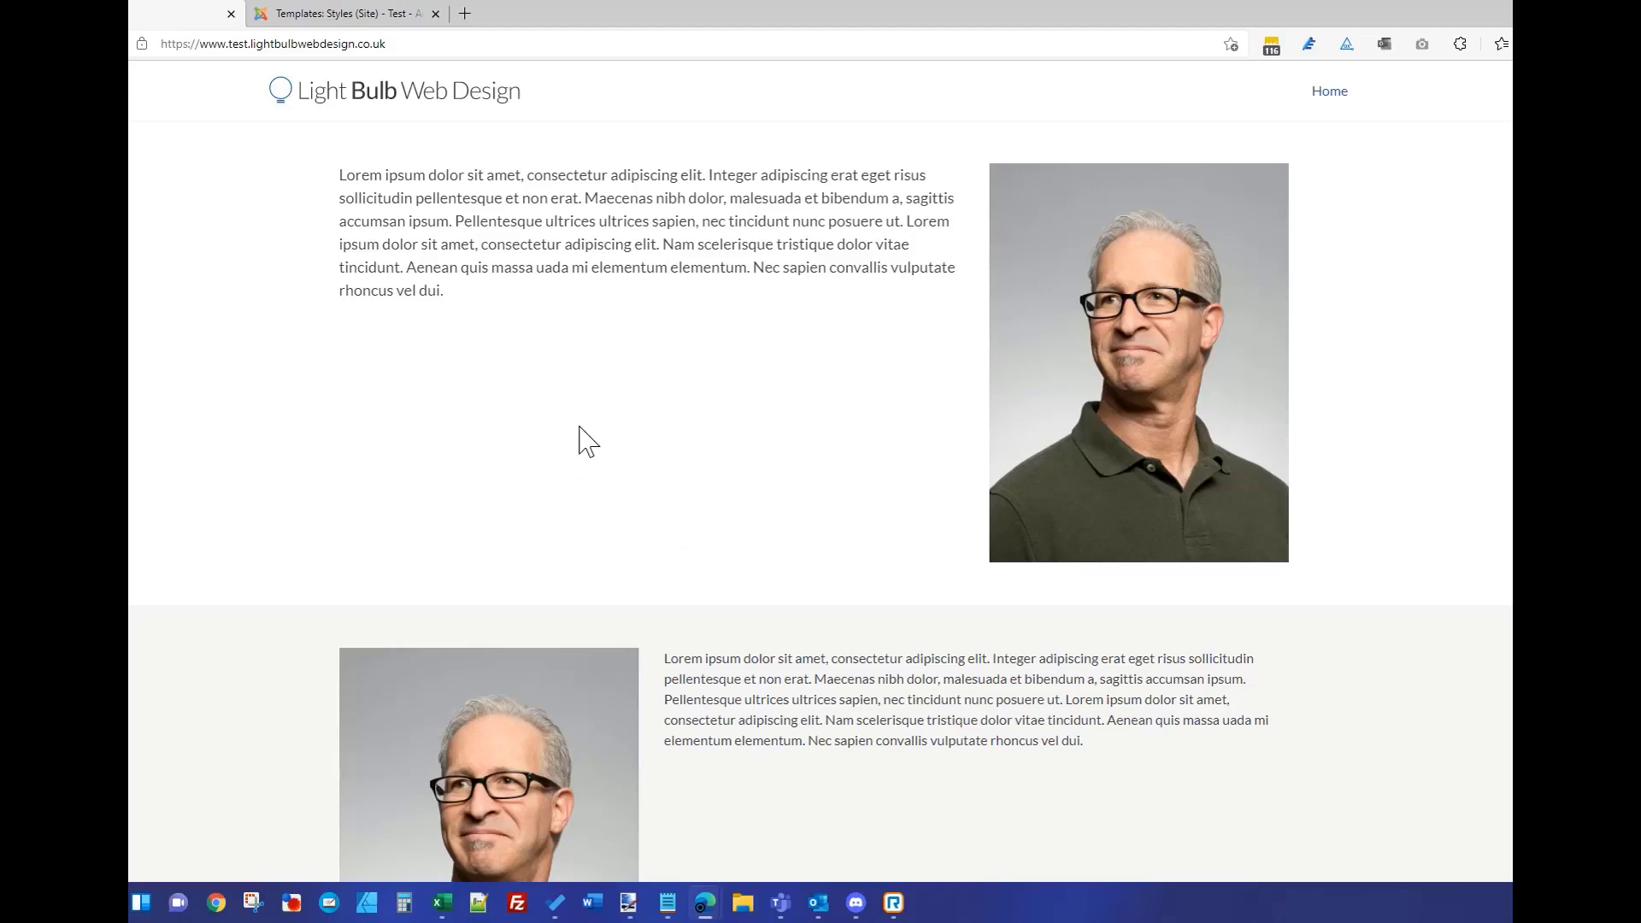
scroll(906, 556, down, 5)
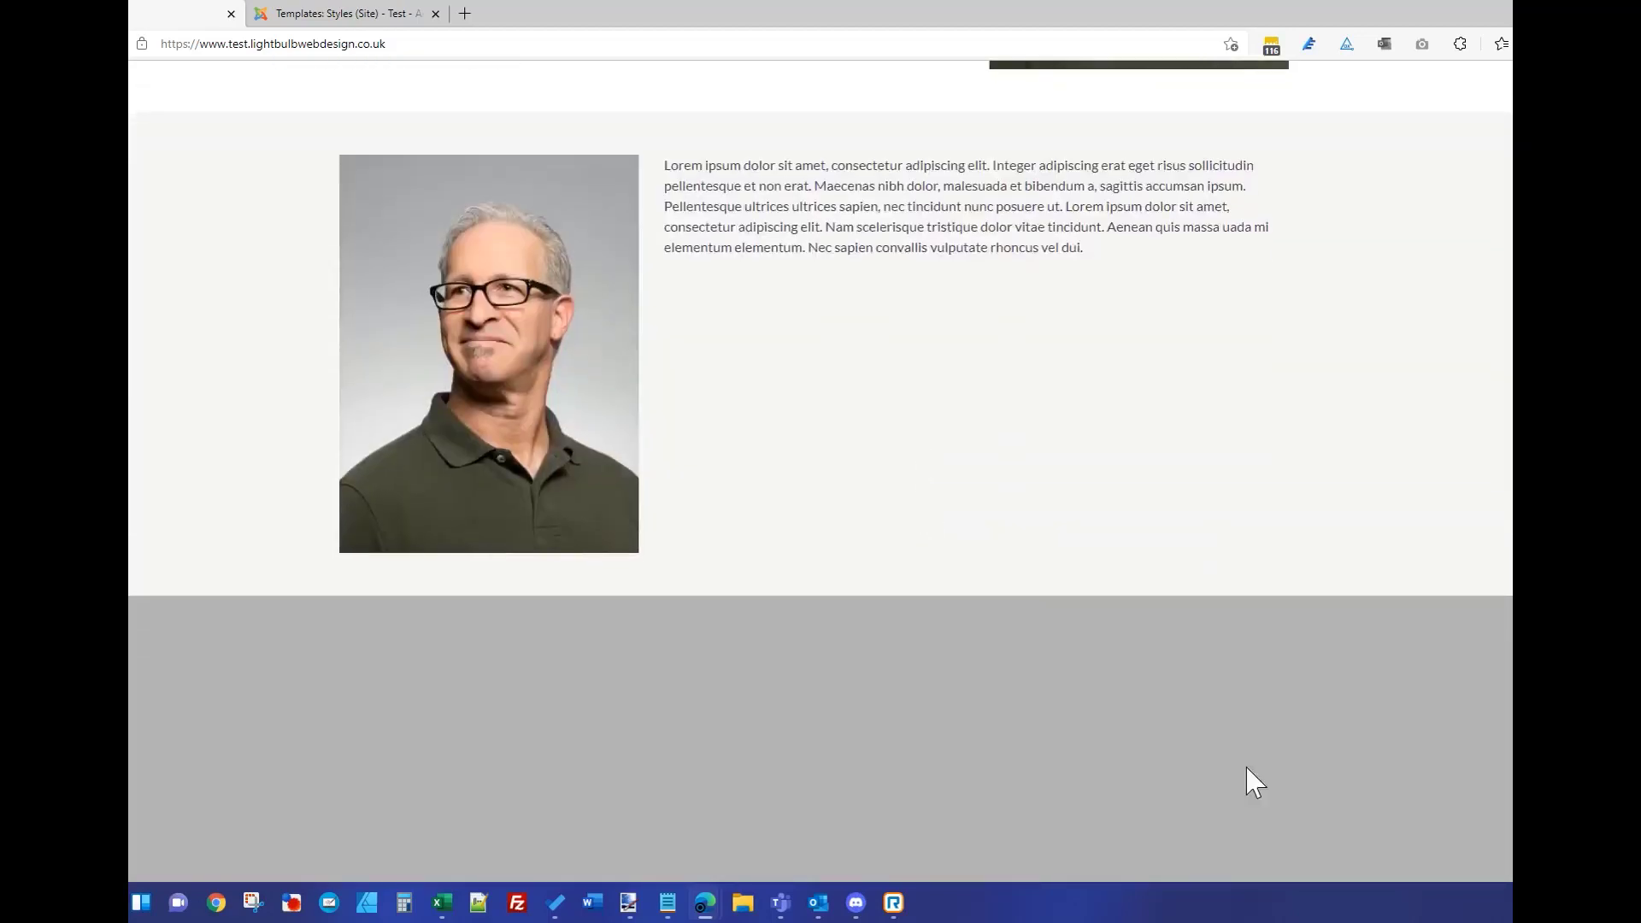
scroll(820, 427, down, 4)
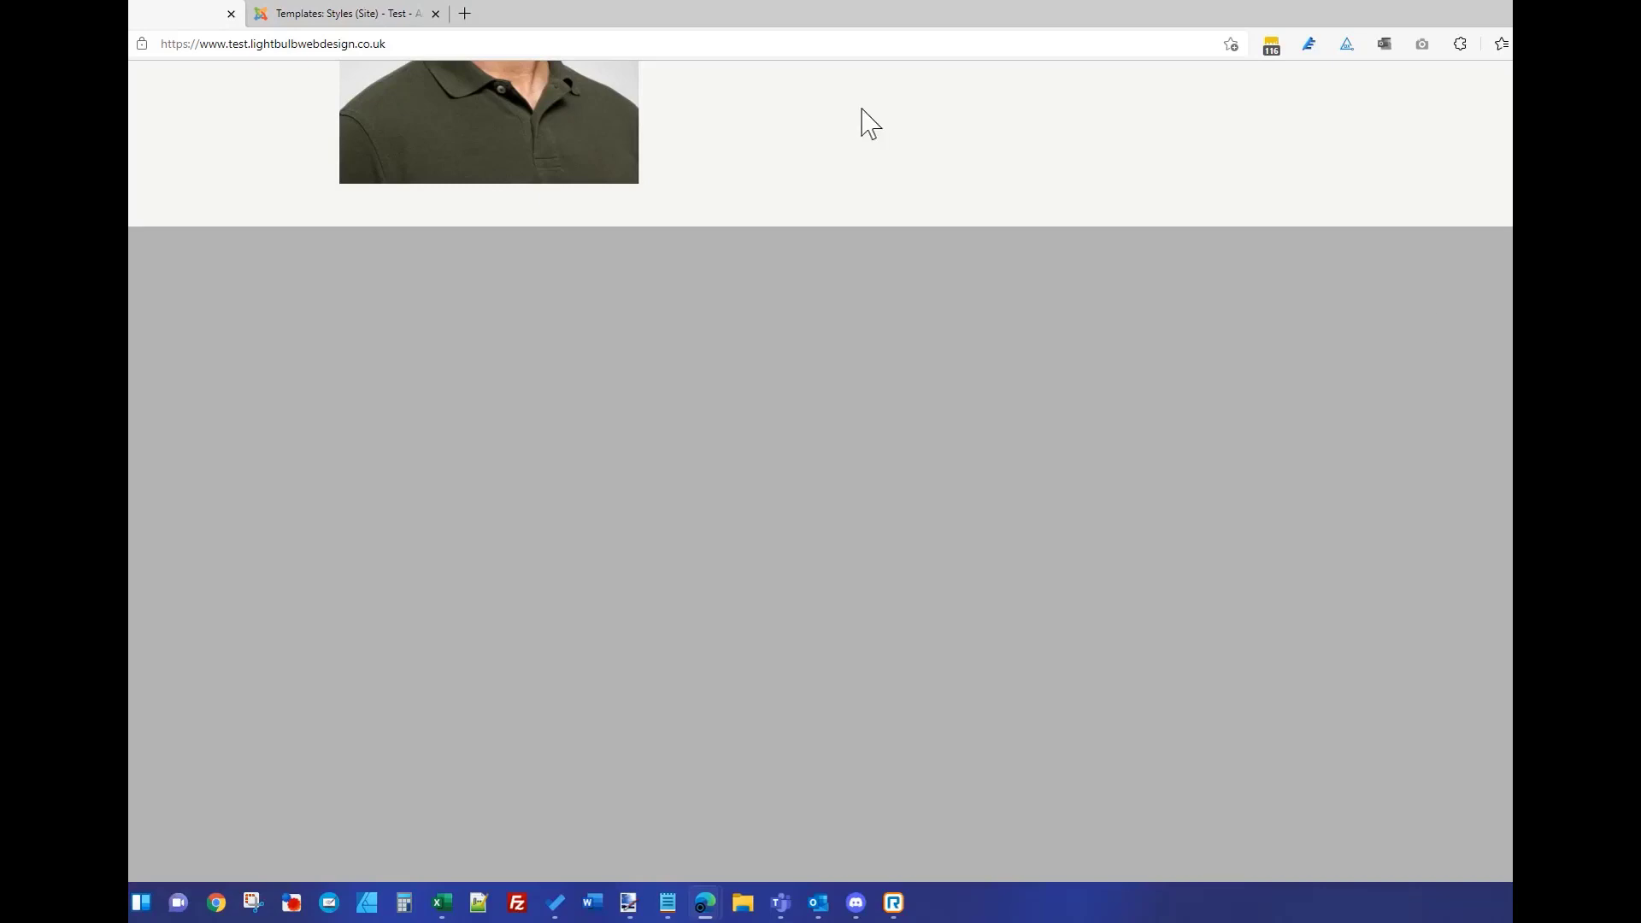
scroll(769, 223, up, 9)
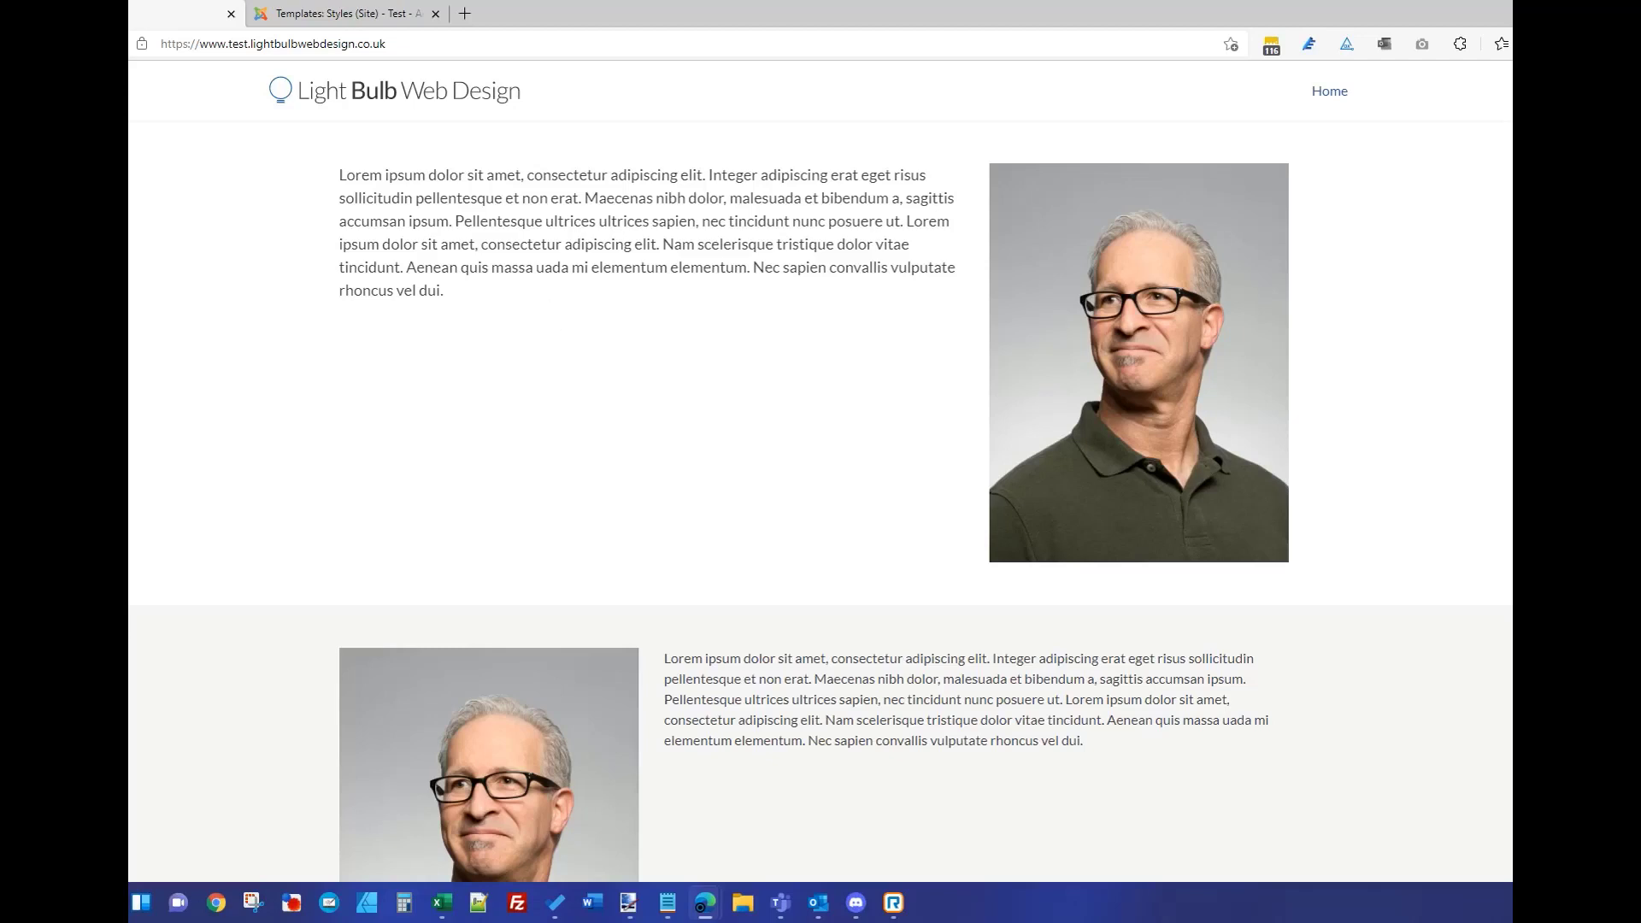
scroll(552, 316, down, 5)
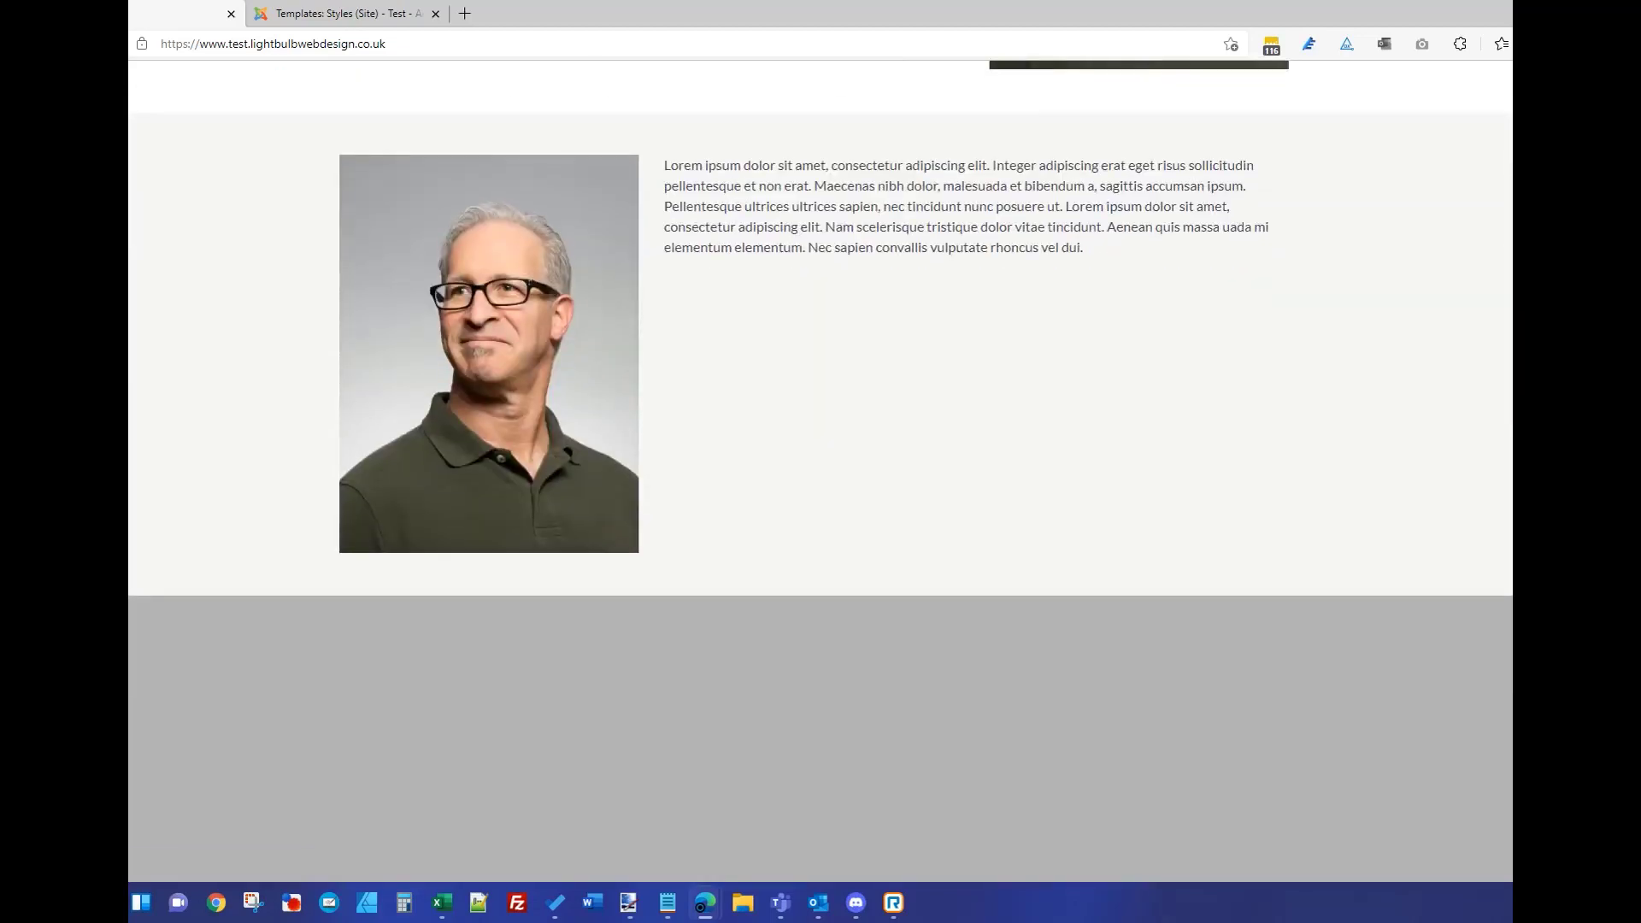